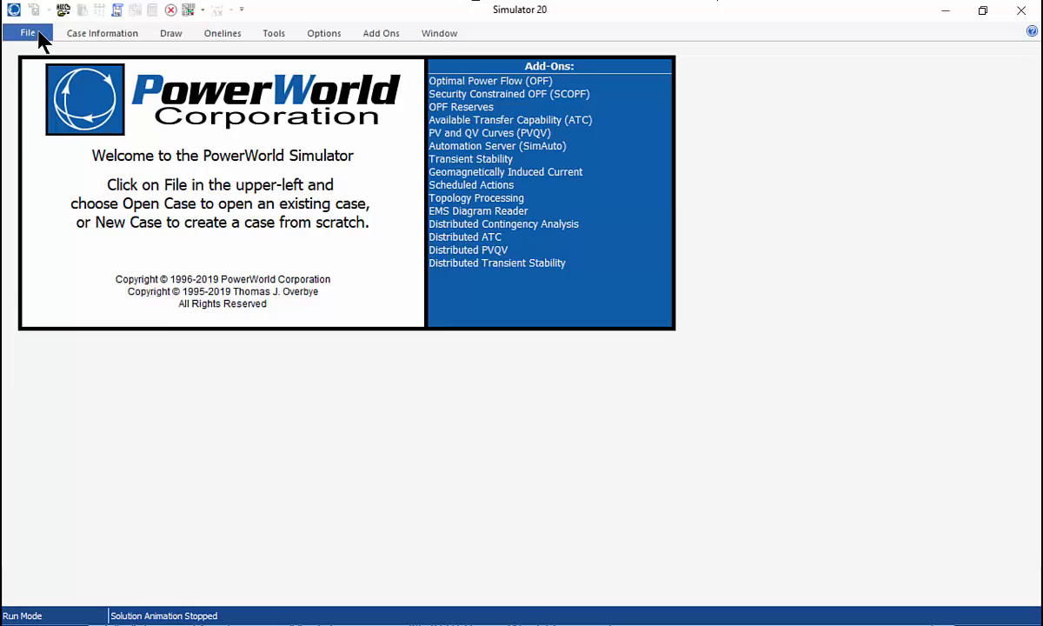
Step: Open the ACTIVSg25k.pwb case from the Training Cases folder
click(38, 34)
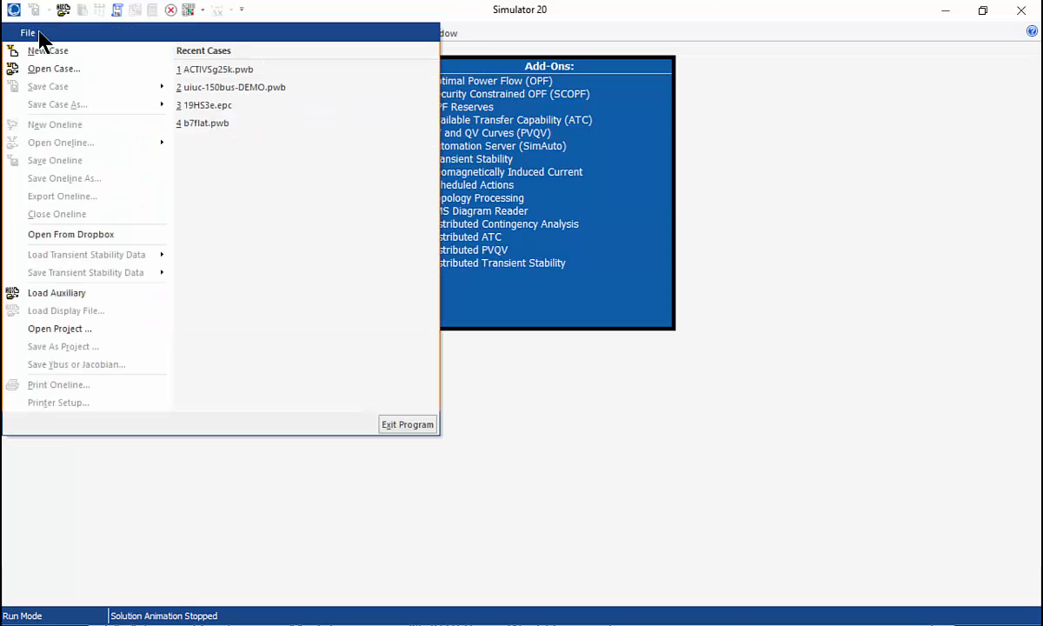
click(49, 69)
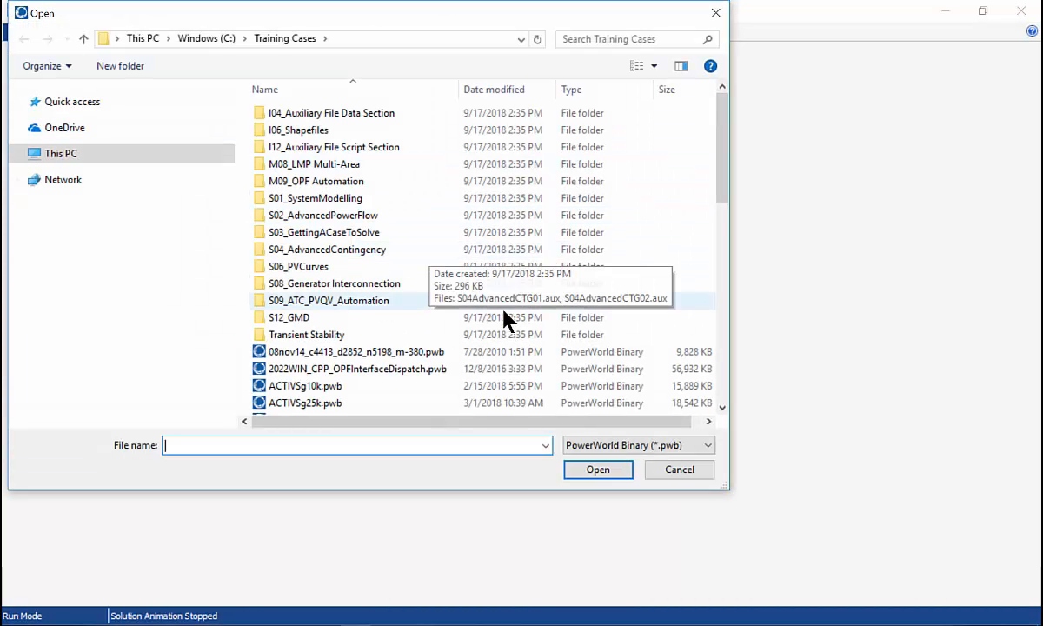
scroll(450, 346, down, 1)
click(283, 354)
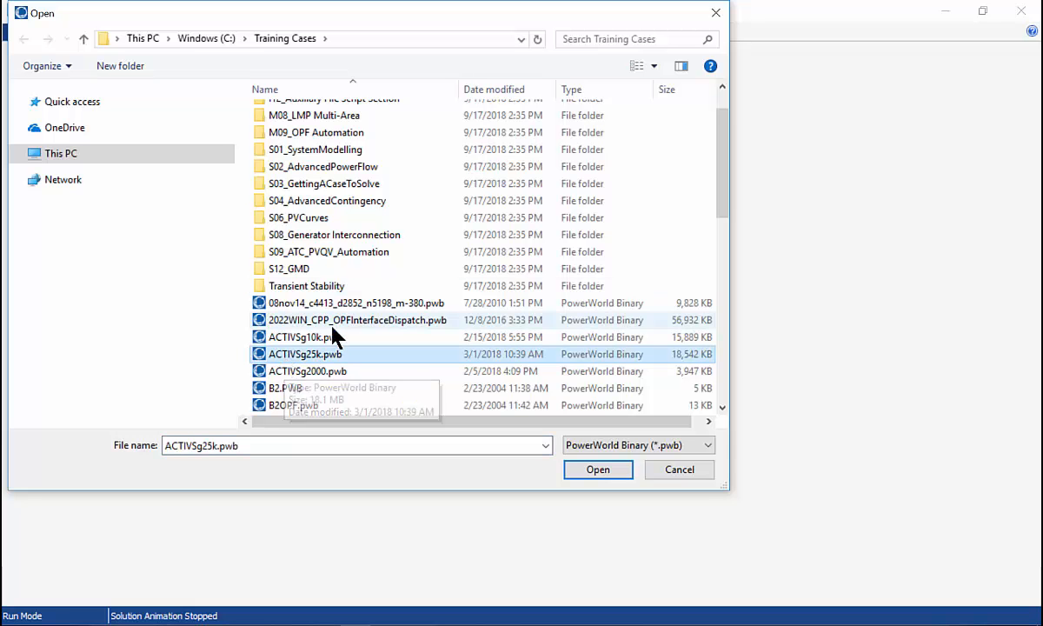
click(600, 474)
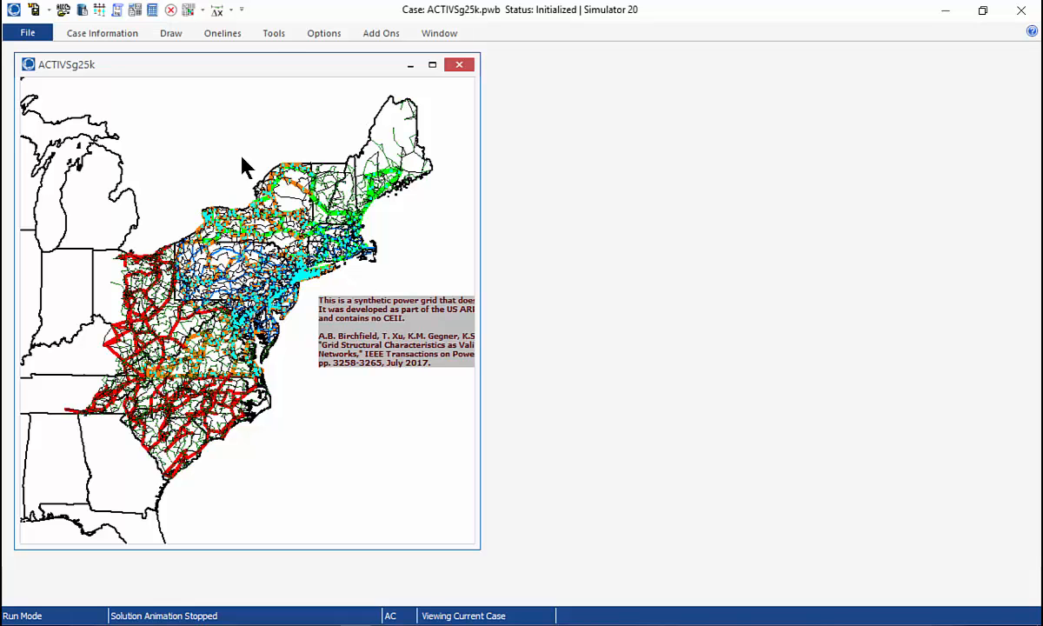
Step: Open Contingency Analysis and bring up the automatic insertion settings for contingency records
click(275, 36)
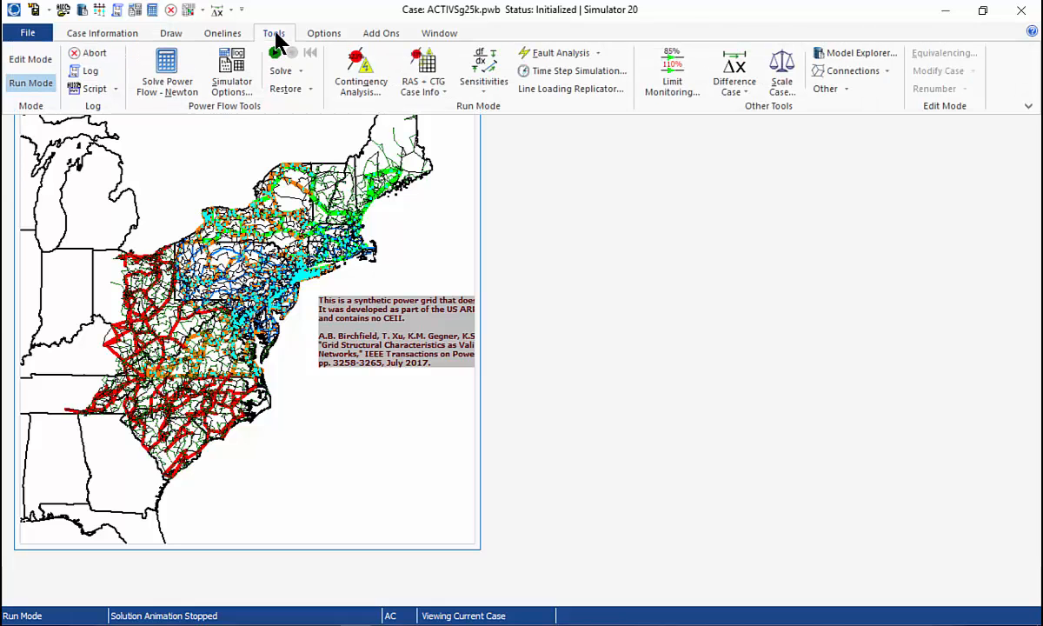
click(354, 78)
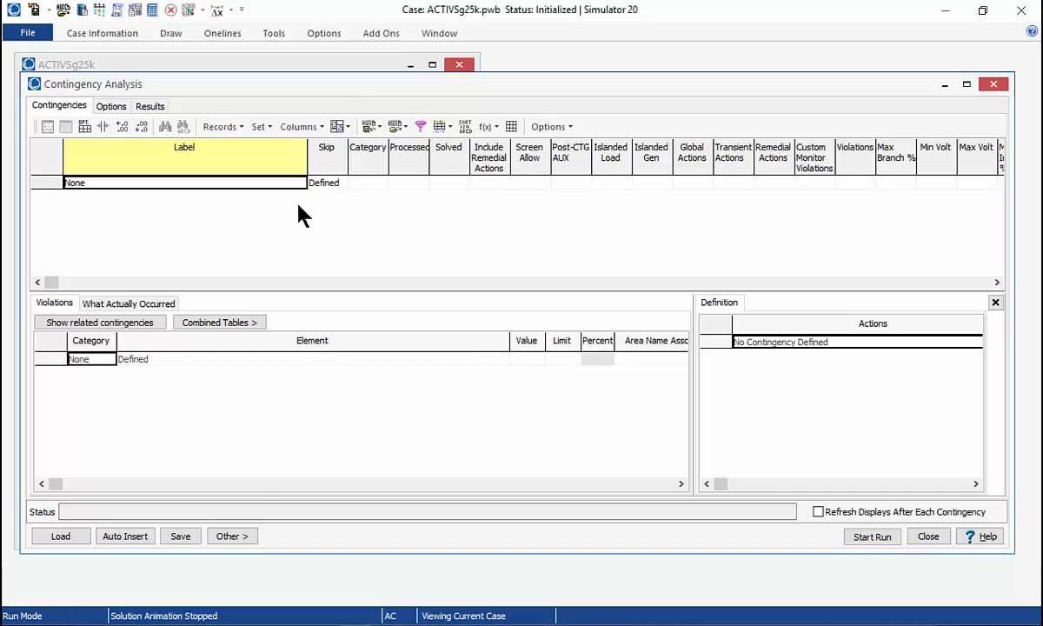
click(127, 536)
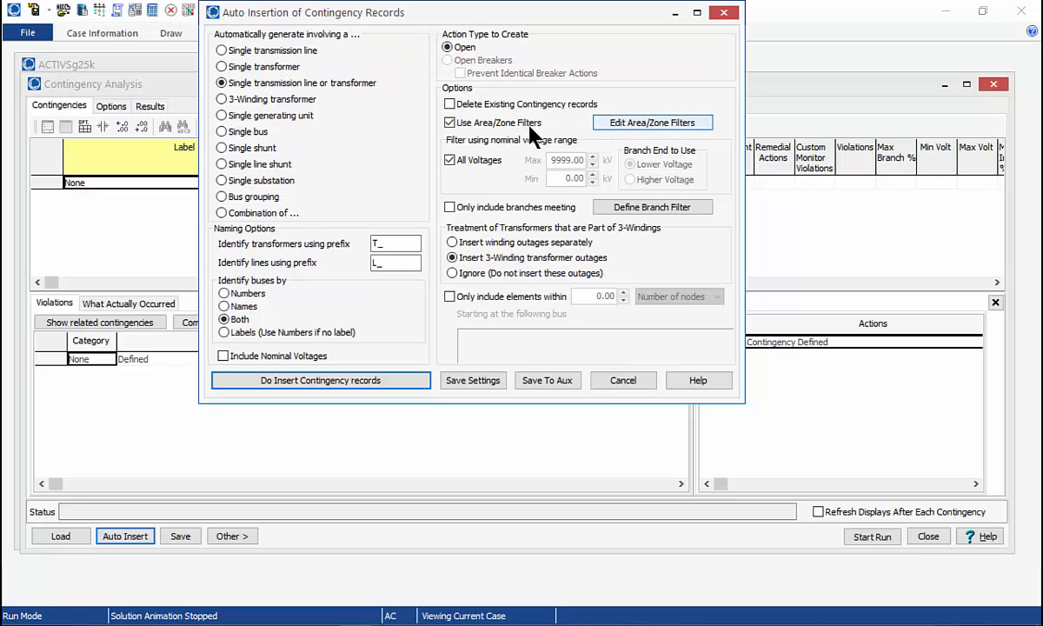
Step: Edit the area filters for contingency insertion so that all areas are set to NO except Connecticut, set to YES
click(634, 125)
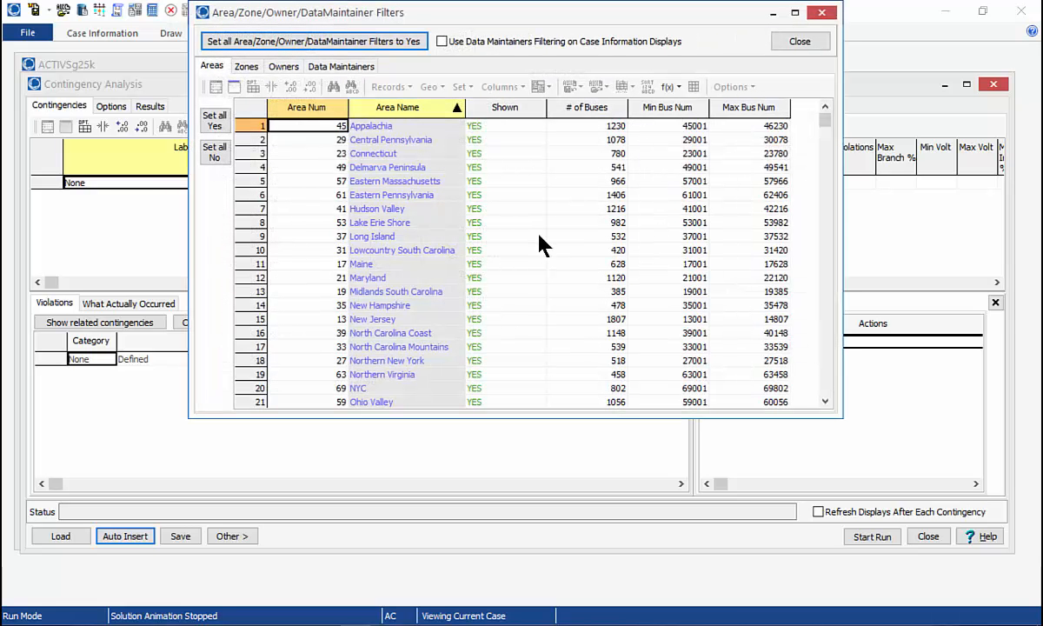
click(489, 130)
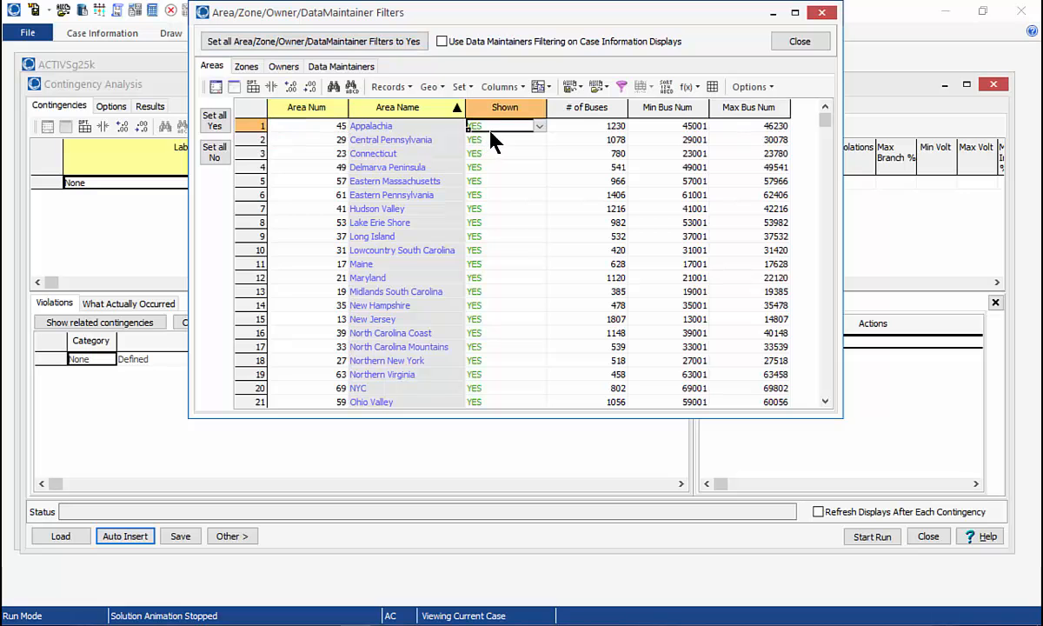
click(461, 87)
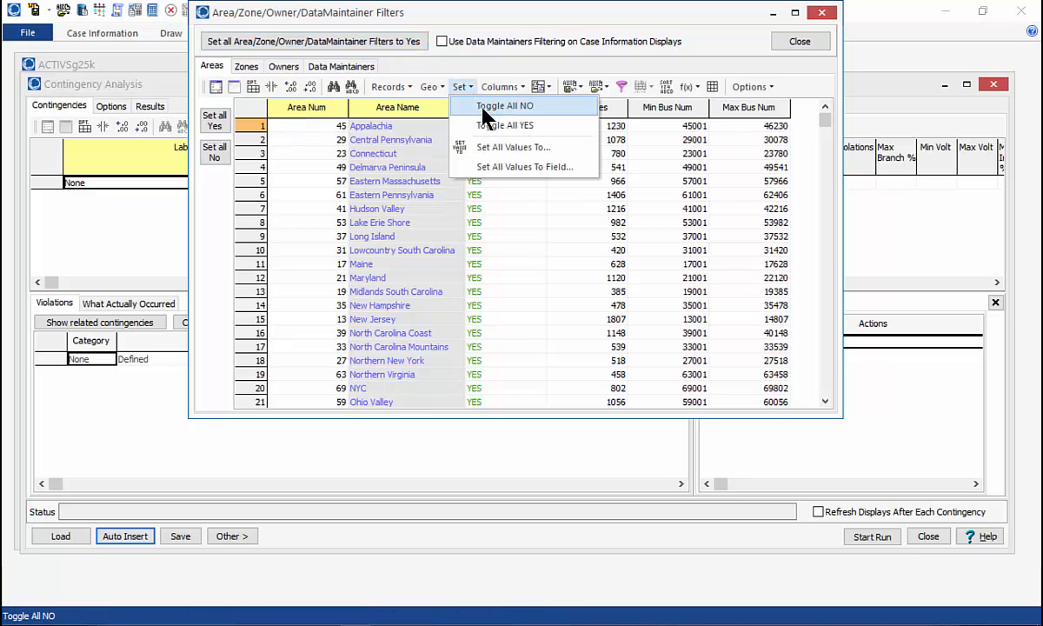
click(502, 106)
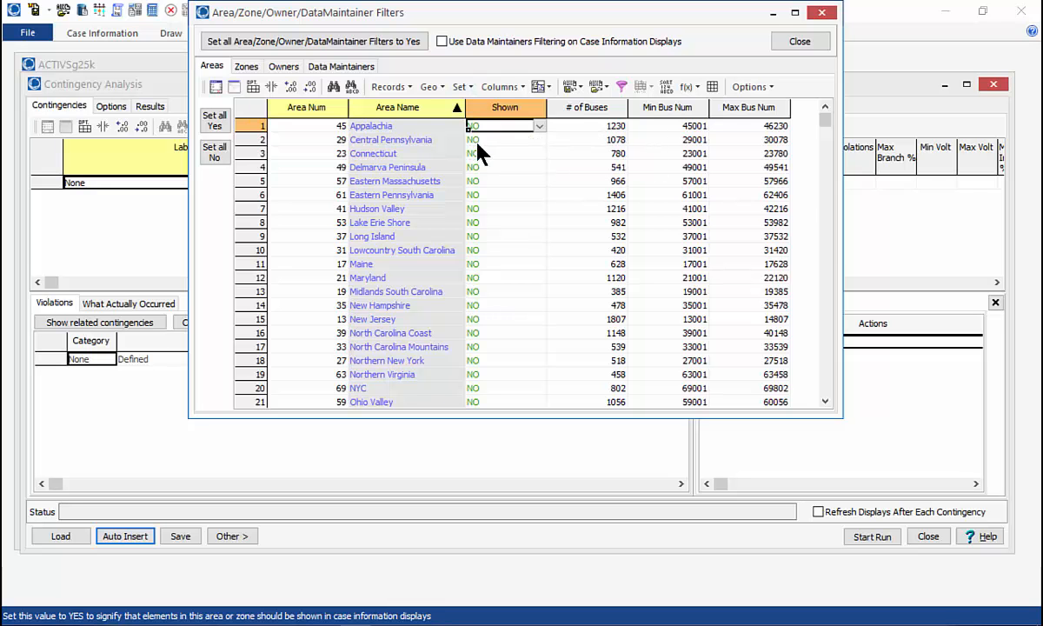
double_click(476, 154)
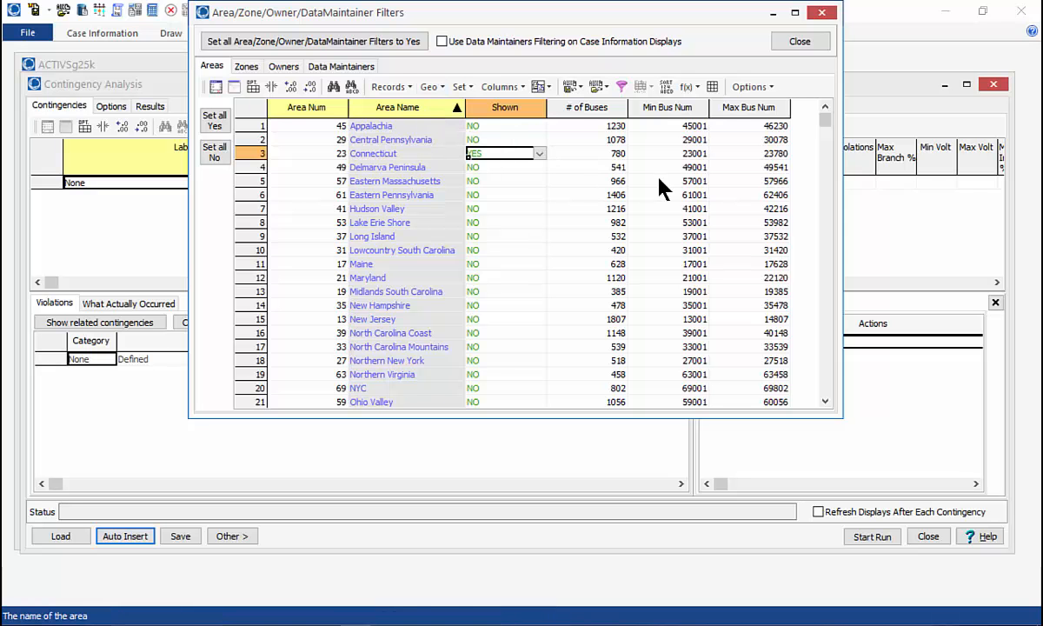
click(801, 42)
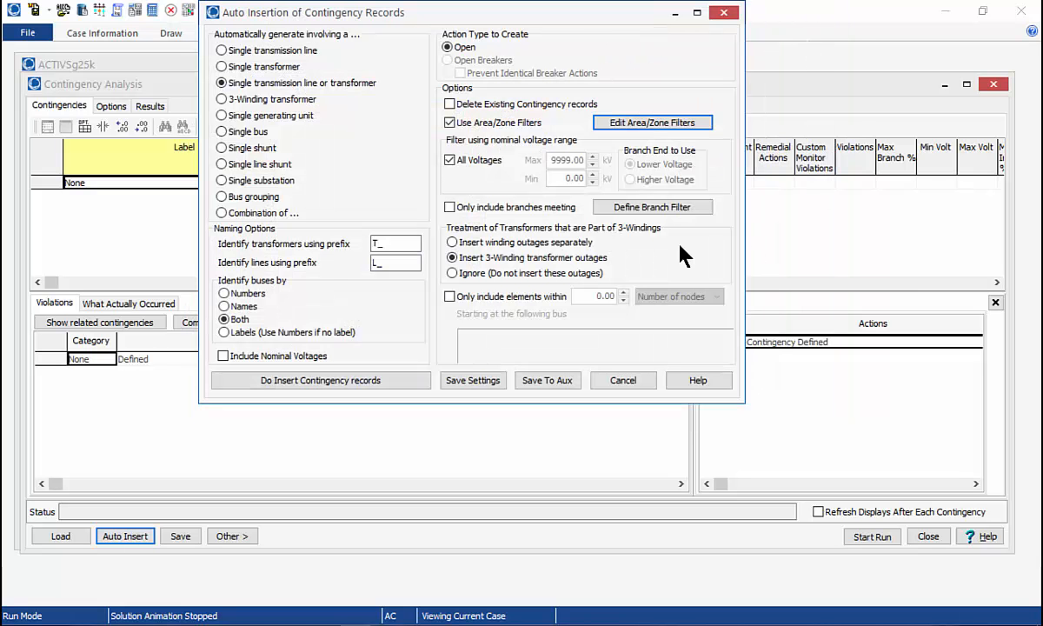
Step: Restrict the nominal voltage range to a minimum of 200 kV and insert the single transmission line or transformer contingencies
click(450, 161)
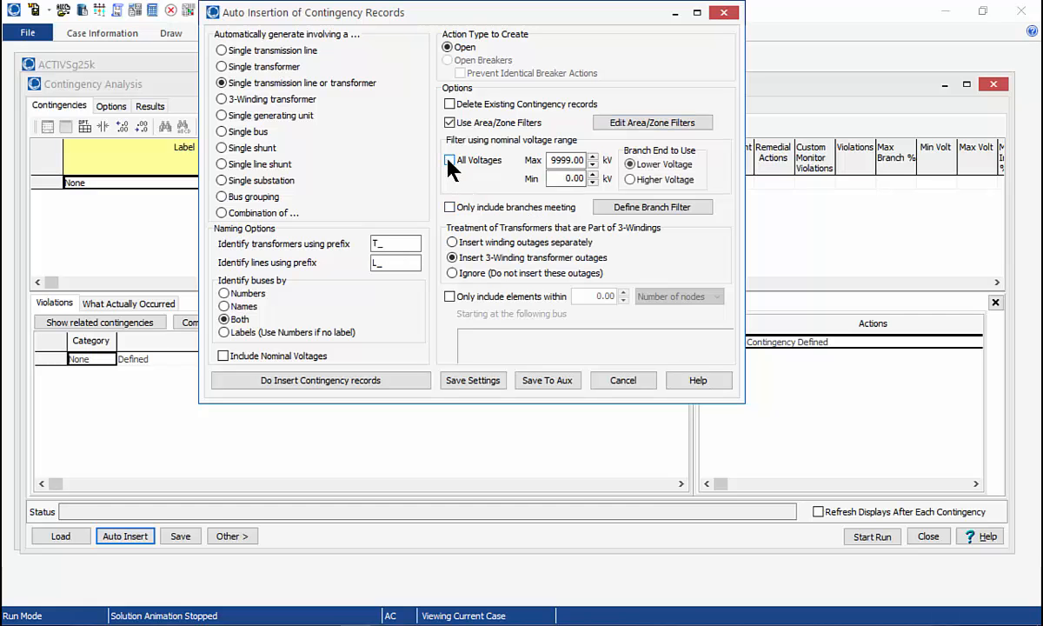
click(595, 182)
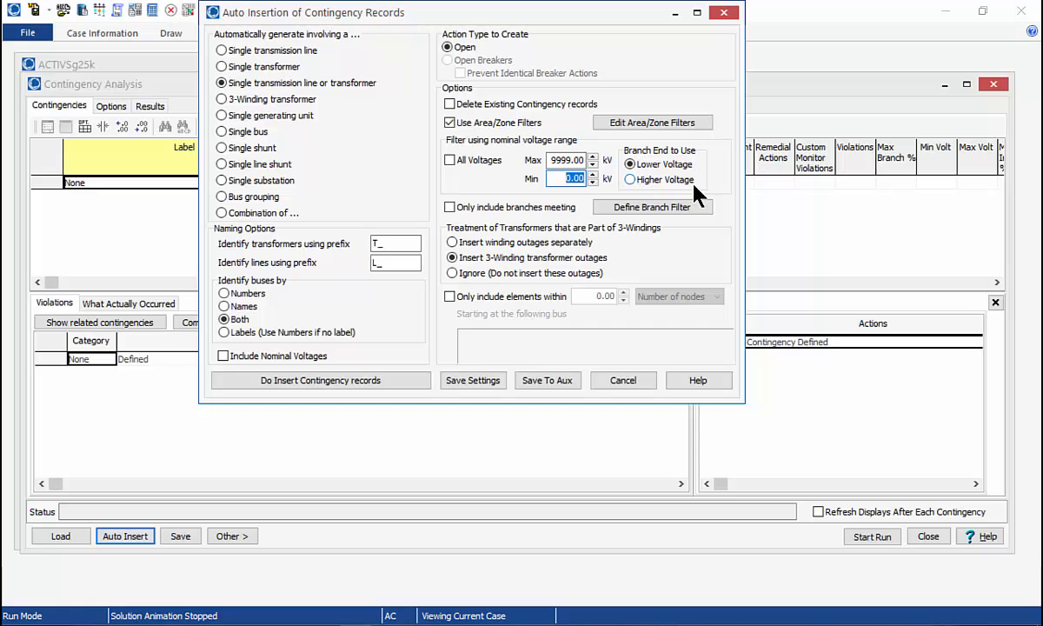
text(200)
click(342, 381)
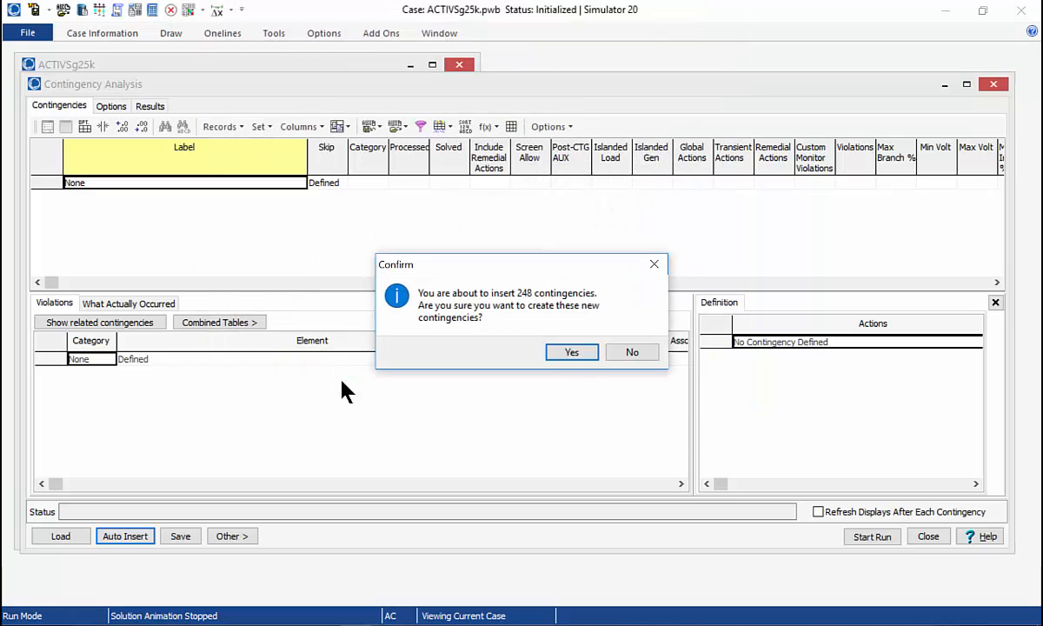
click(573, 355)
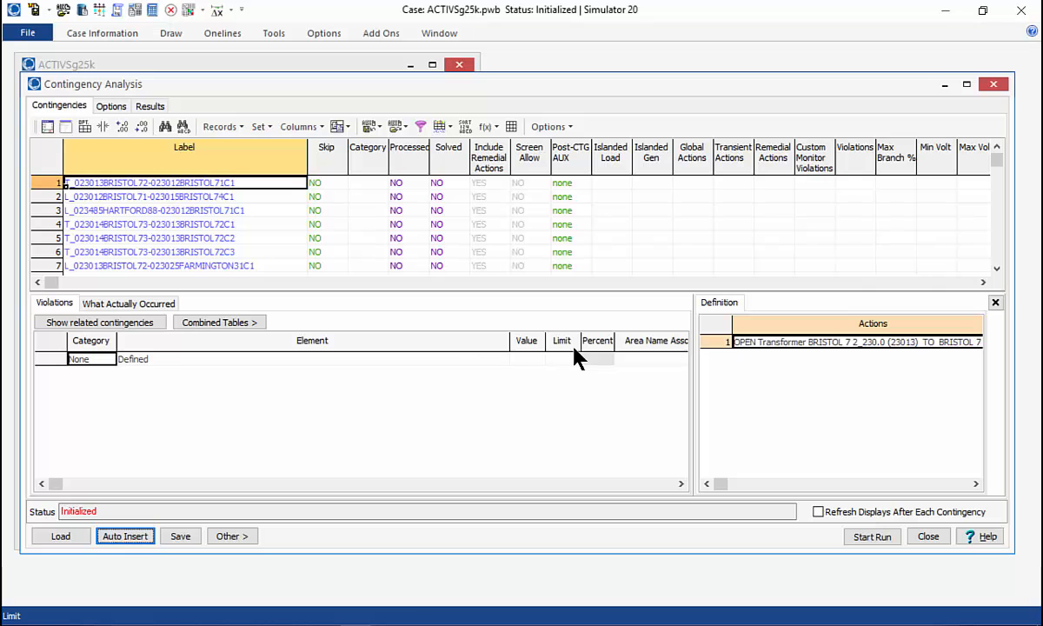
Step: Check the basic modeling options and run the contingency analysis on the inserted contingencies
click(567, 224)
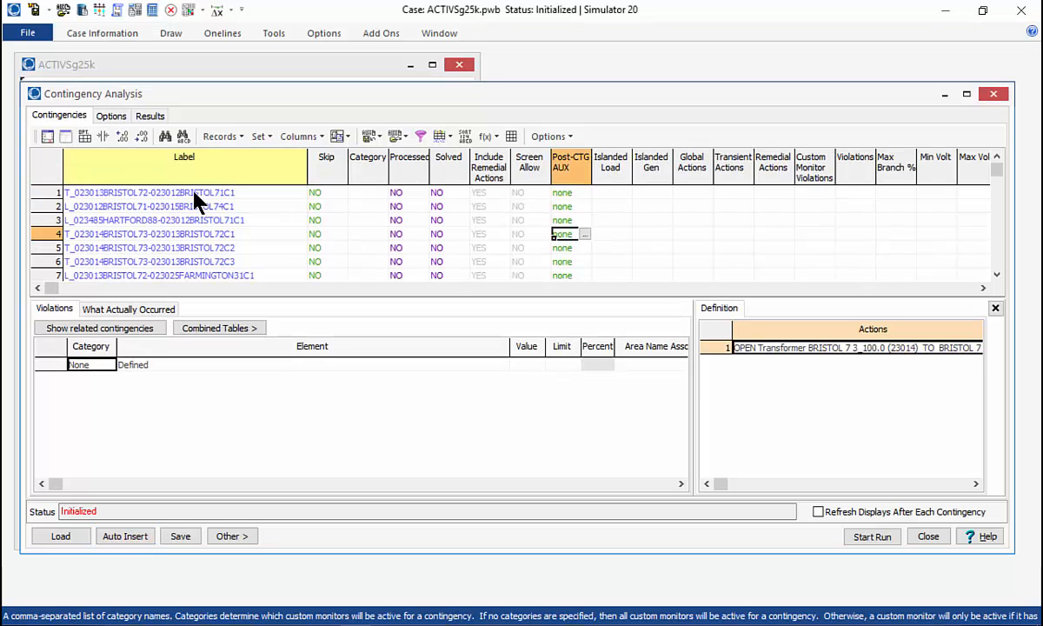
click(111, 116)
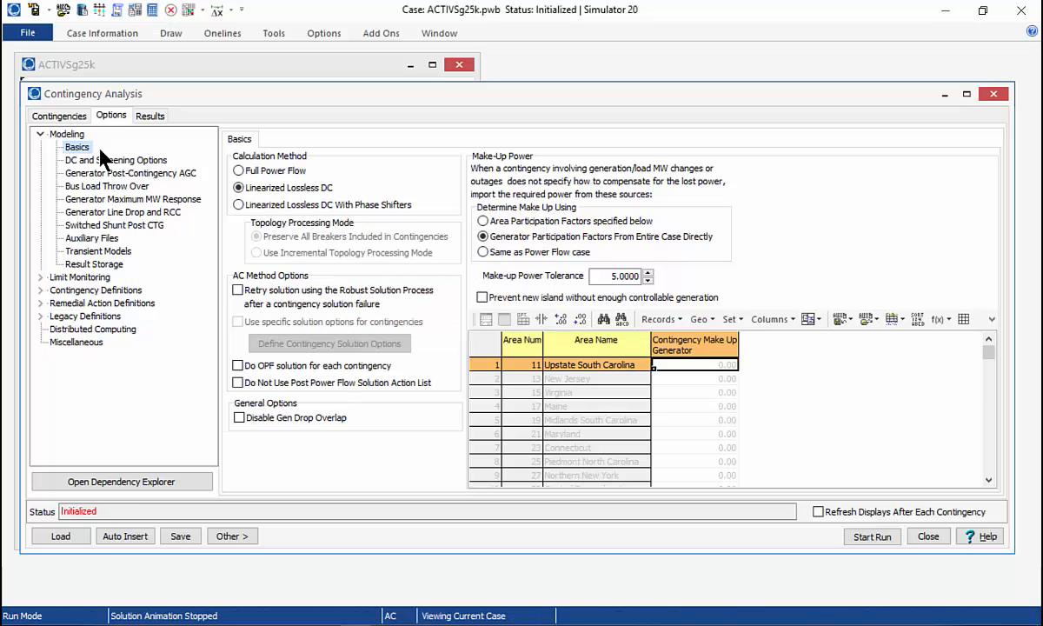
click(61, 117)
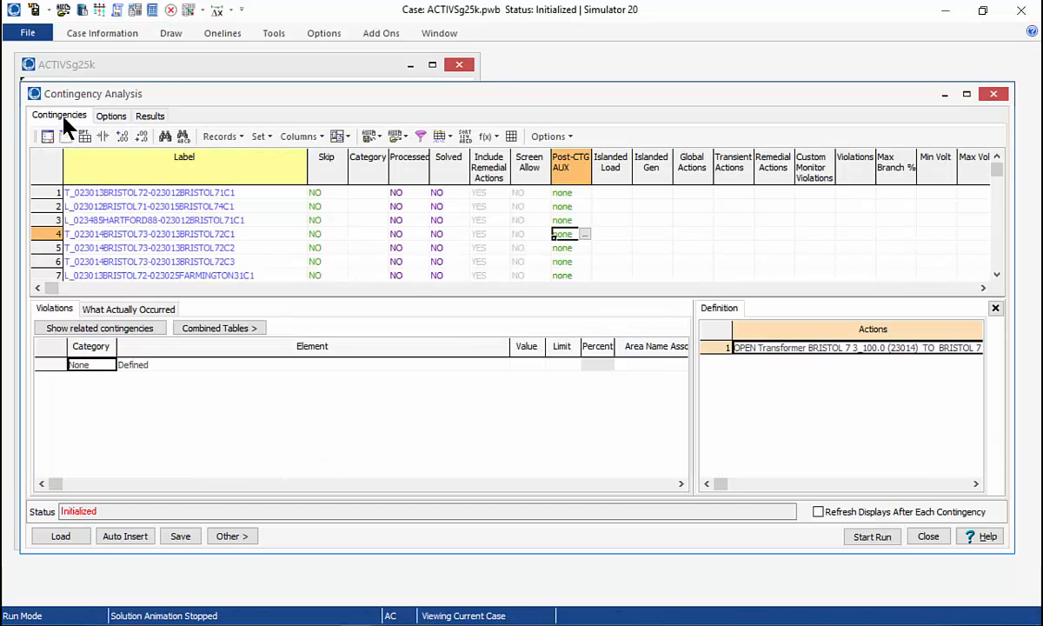
click(869, 536)
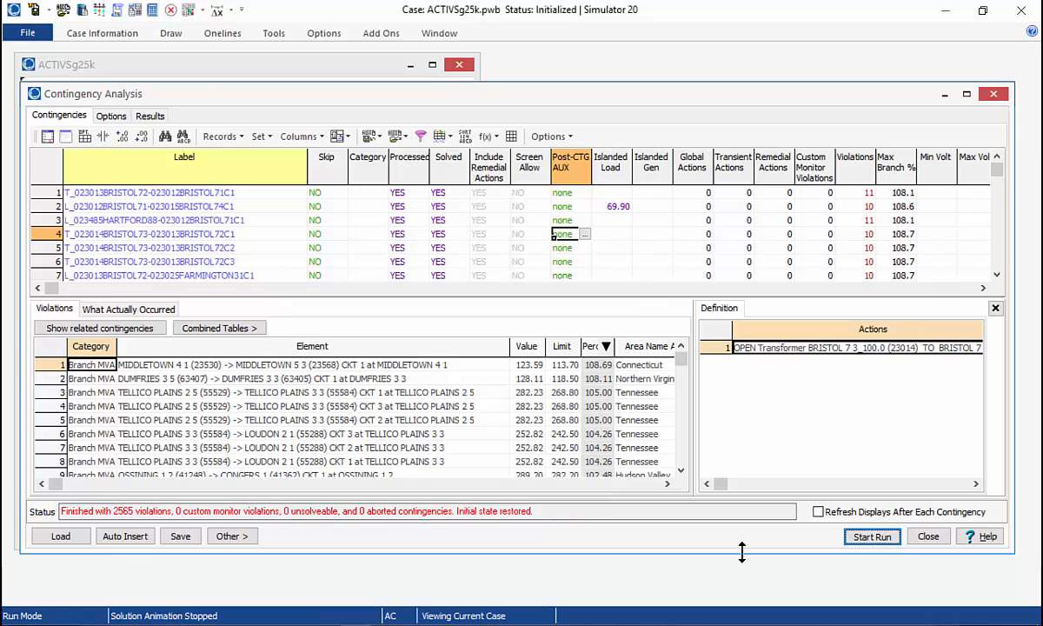
Step: Enlarge the Contingency Analysis window and its contingency list, and examine the violations reported for several individual Bristol contingencies
drag(742, 552, 753, 599)
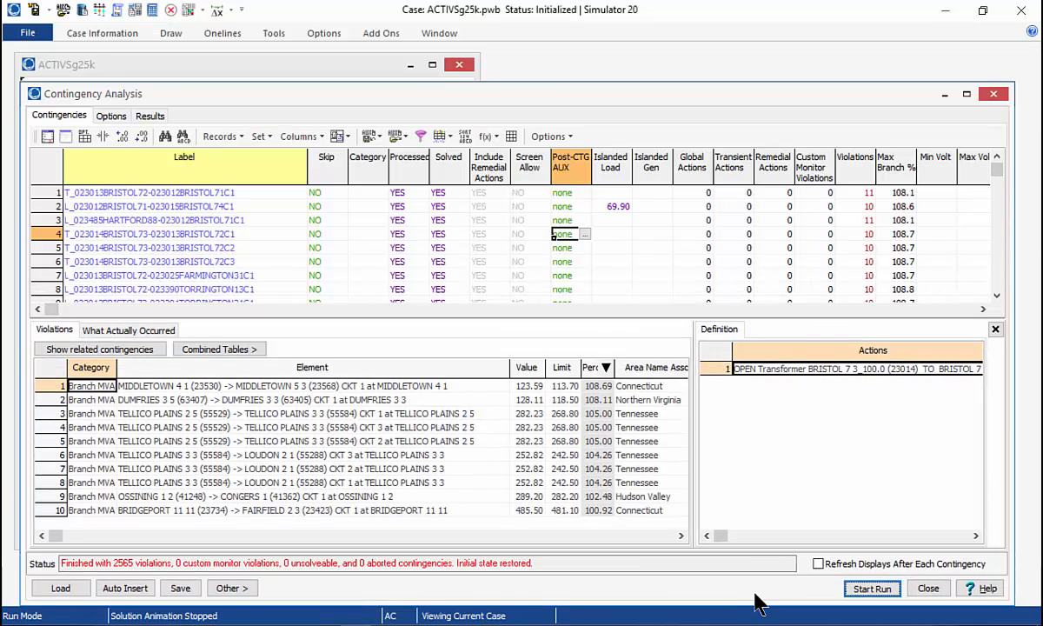
drag(682, 318, 685, 369)
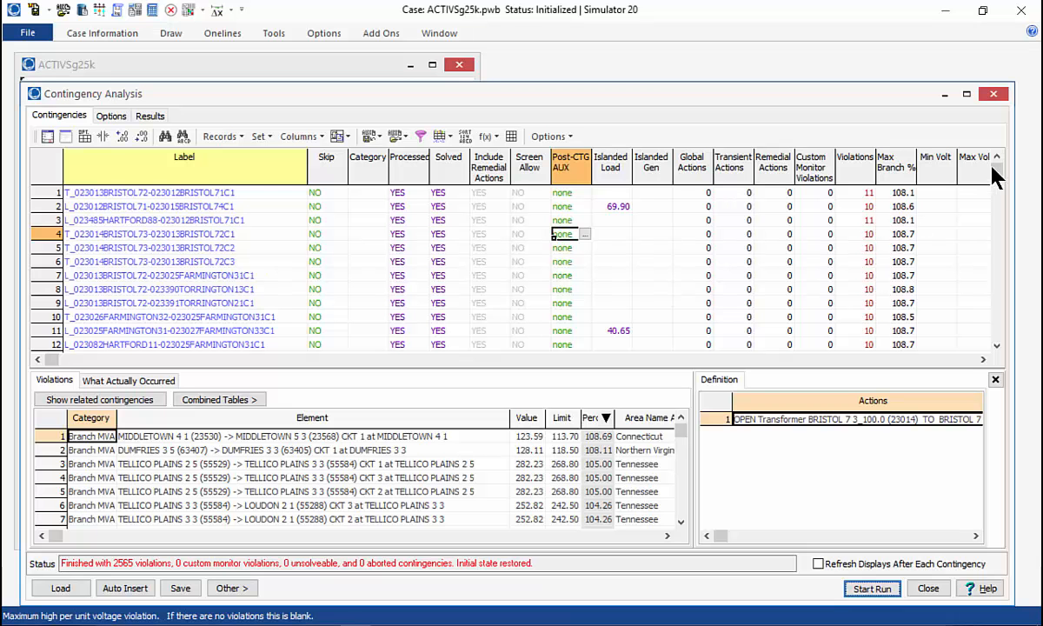
mouse_move(999, 171)
mouse_down()
mouse_move(1014, 355)
mouse_move(1017, 168)
mouse_up()
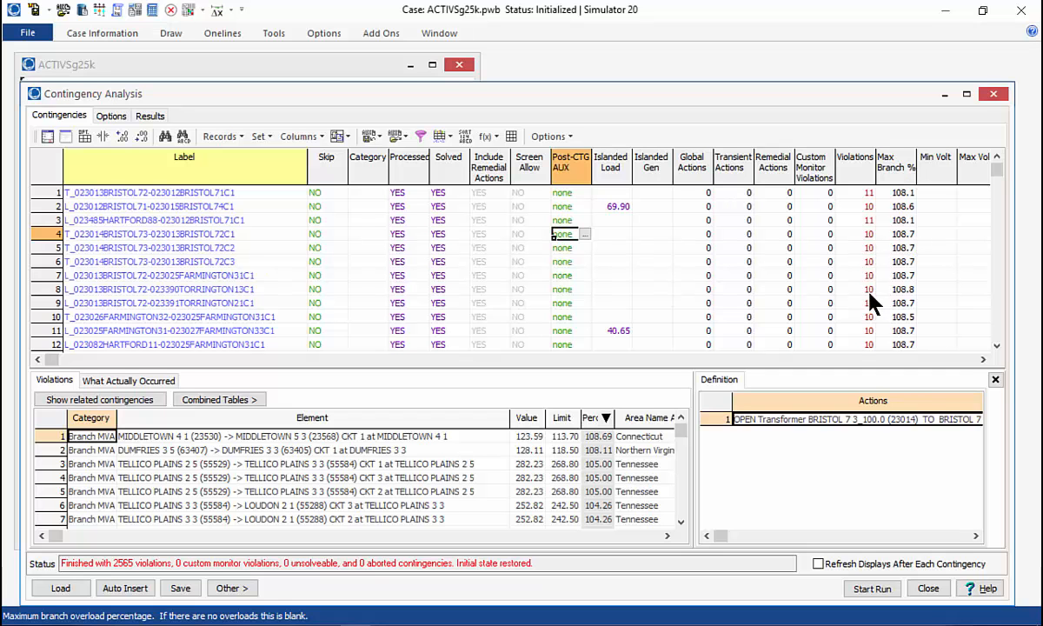
click(867, 261)
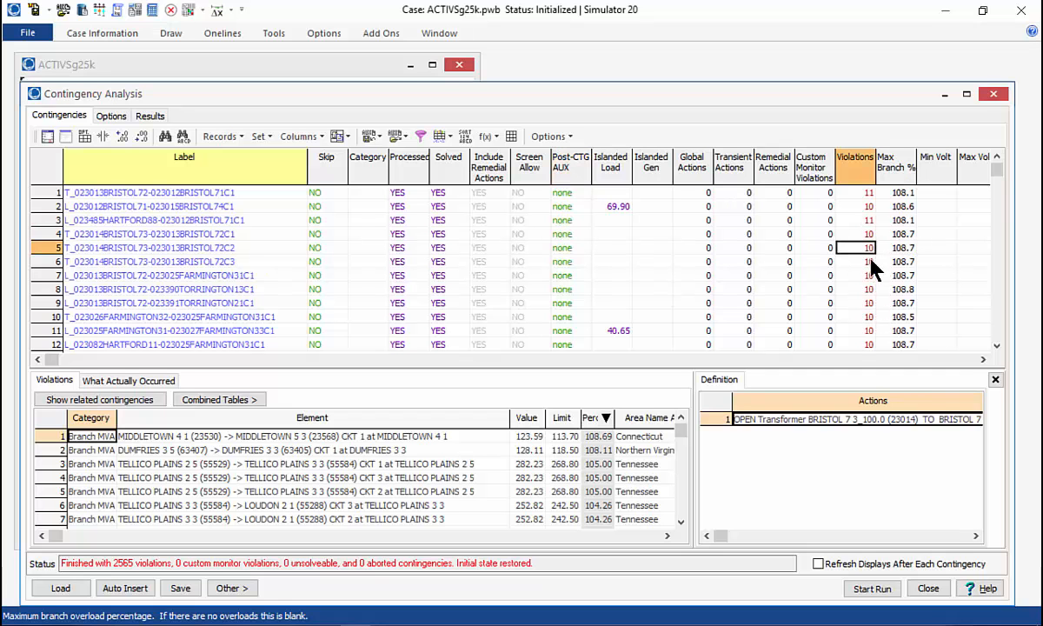
click(867, 275)
click(865, 289)
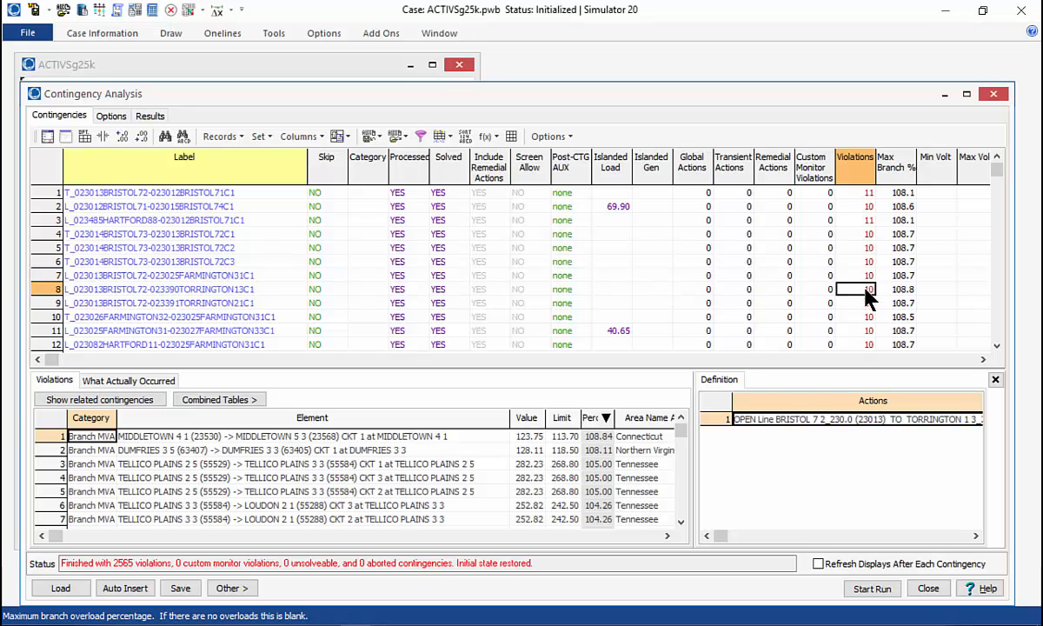
click(865, 304)
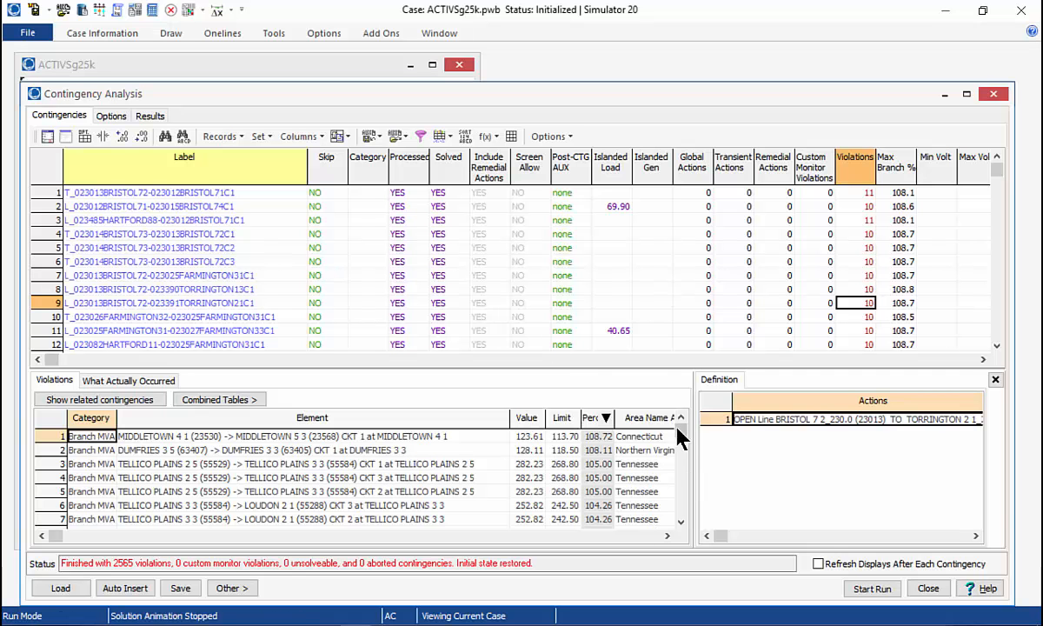
mouse_move(680, 438)
mouse_down()
mouse_move(695, 515)
mouse_move(696, 436)
mouse_up()
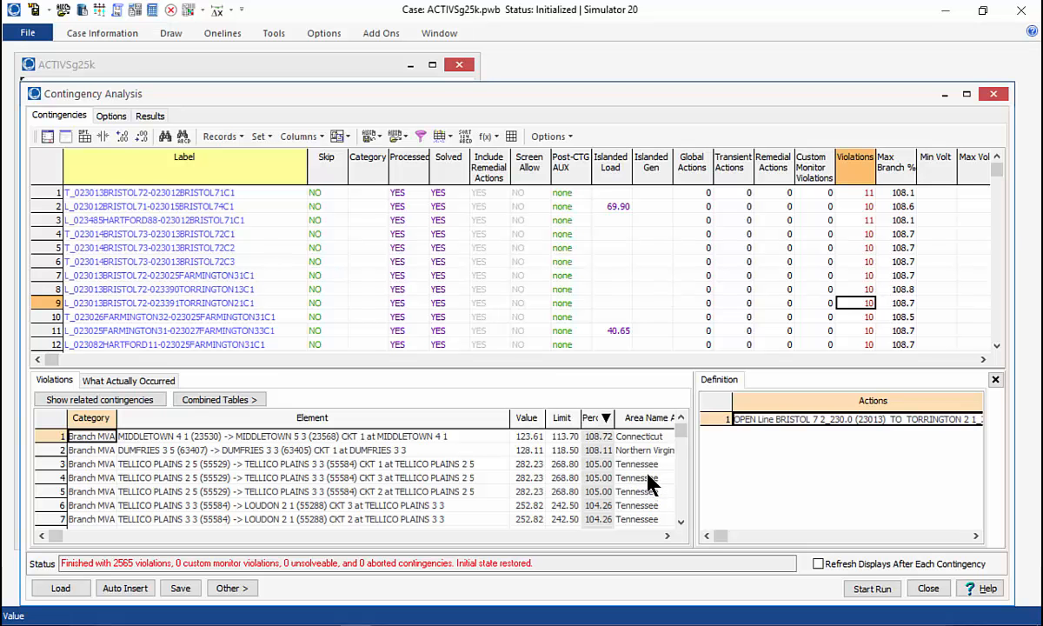
Step: In Advanced Limit Monitoring, use criteria for re-reporting base case violations, with the line/transformer flow increase threshold set to 2%
click(110, 115)
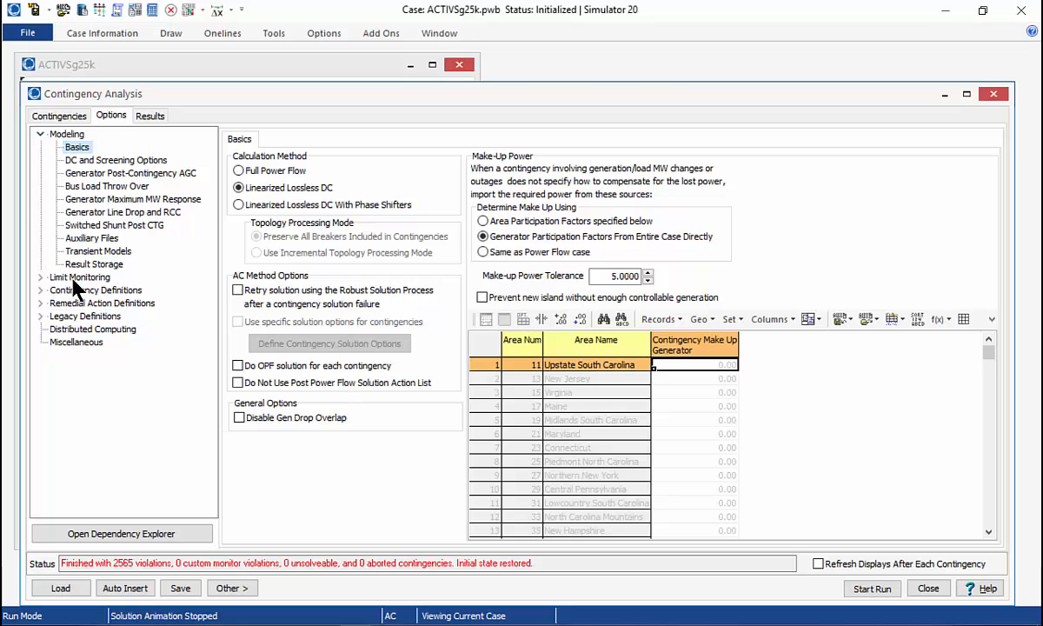
click(41, 277)
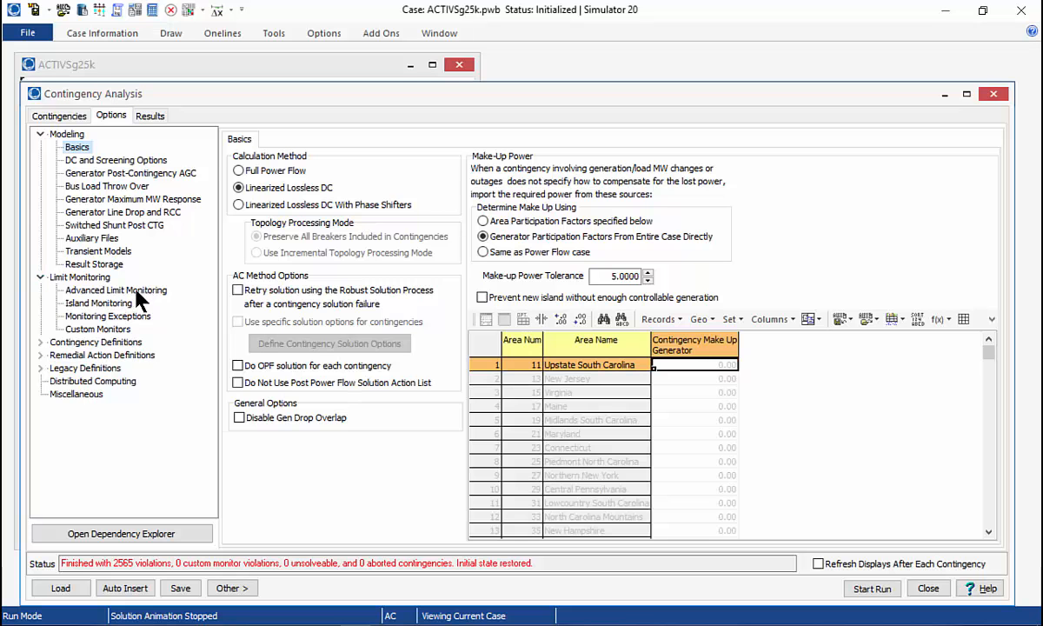
click(104, 292)
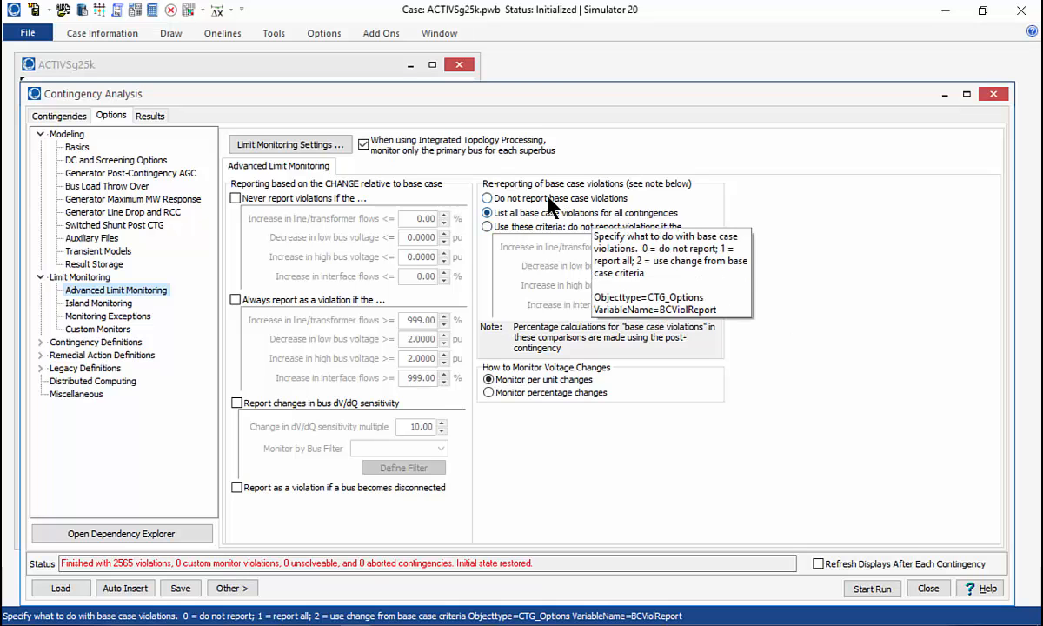
click(548, 199)
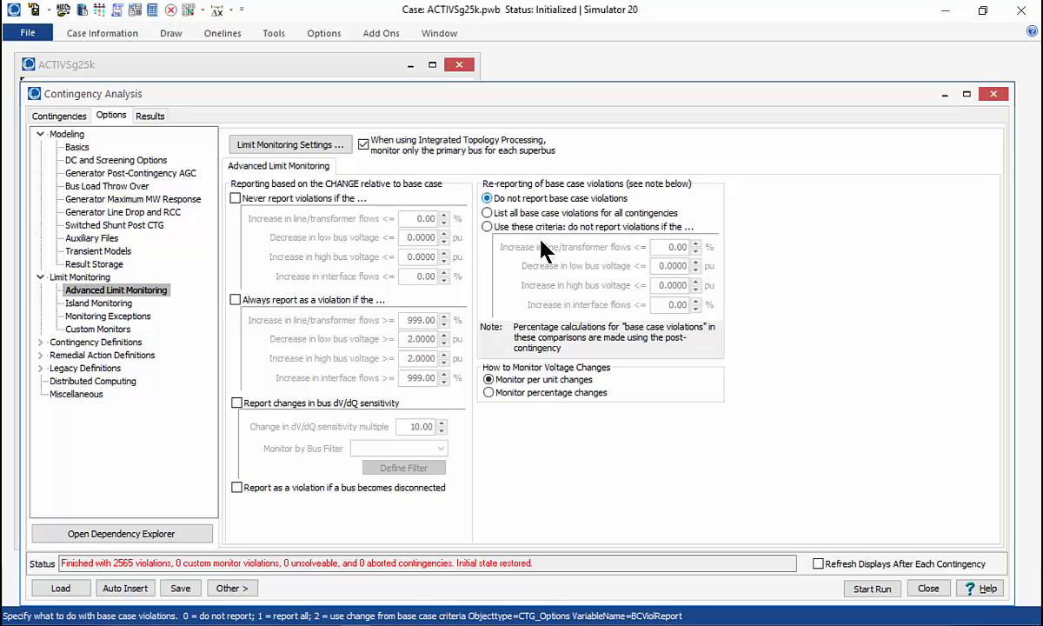
click(487, 224)
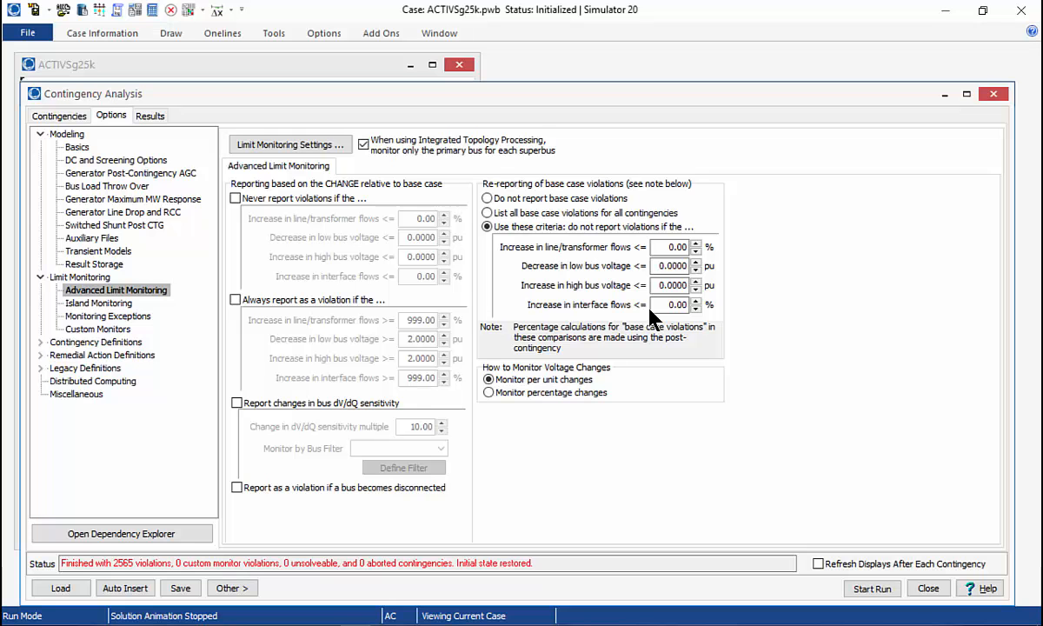
click(669, 247)
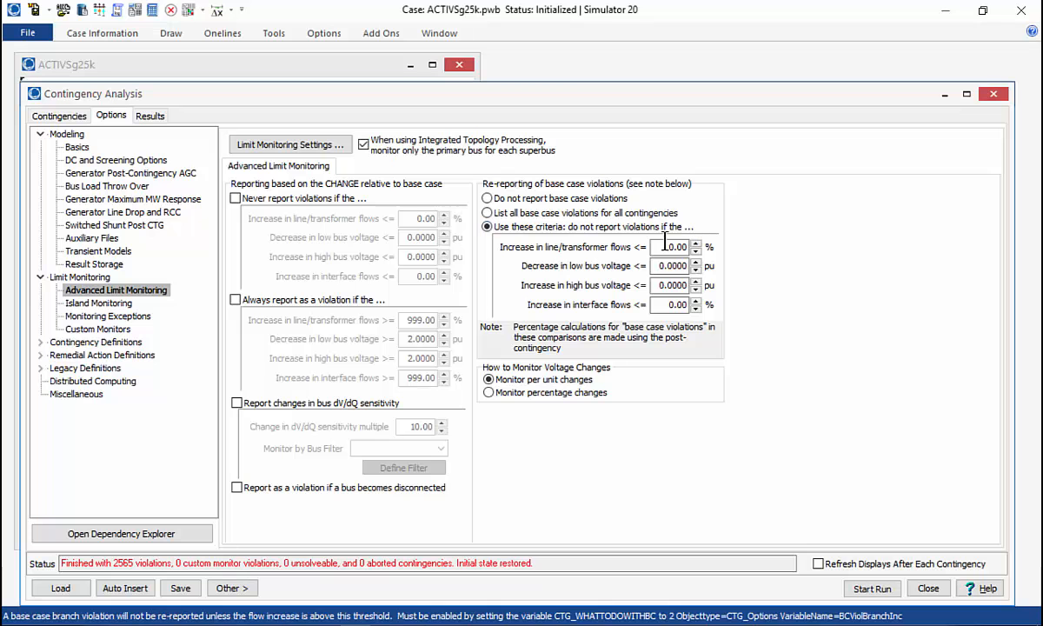
drag(669, 247, 762, 258)
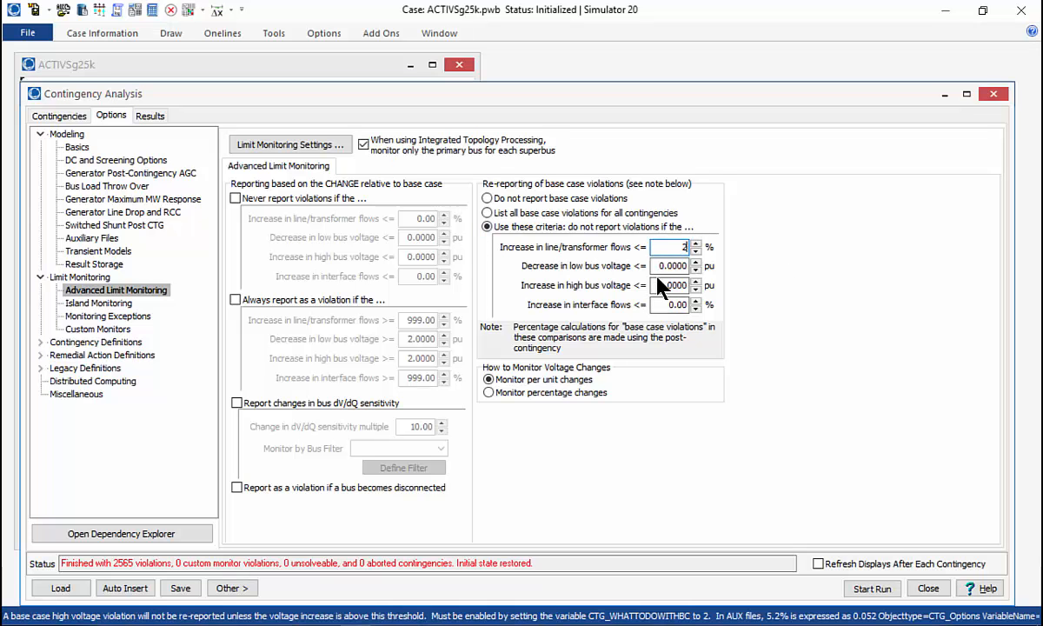
Step: Set the threshold for the increase in line/transformer flows to 2% in the base case violation criteria
text(2)
key(Tab)
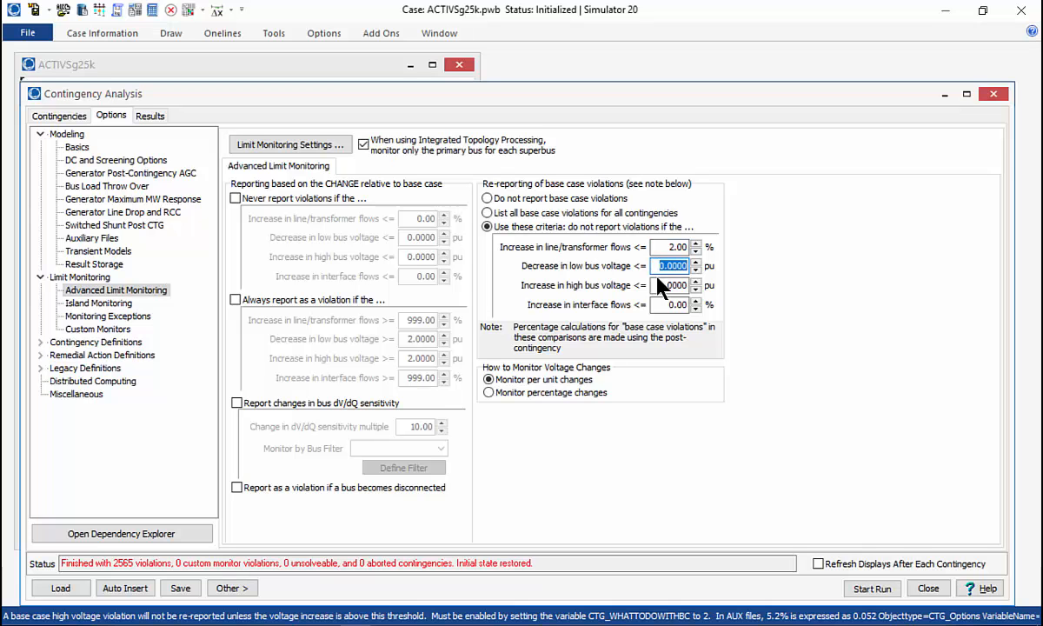
click(659, 248)
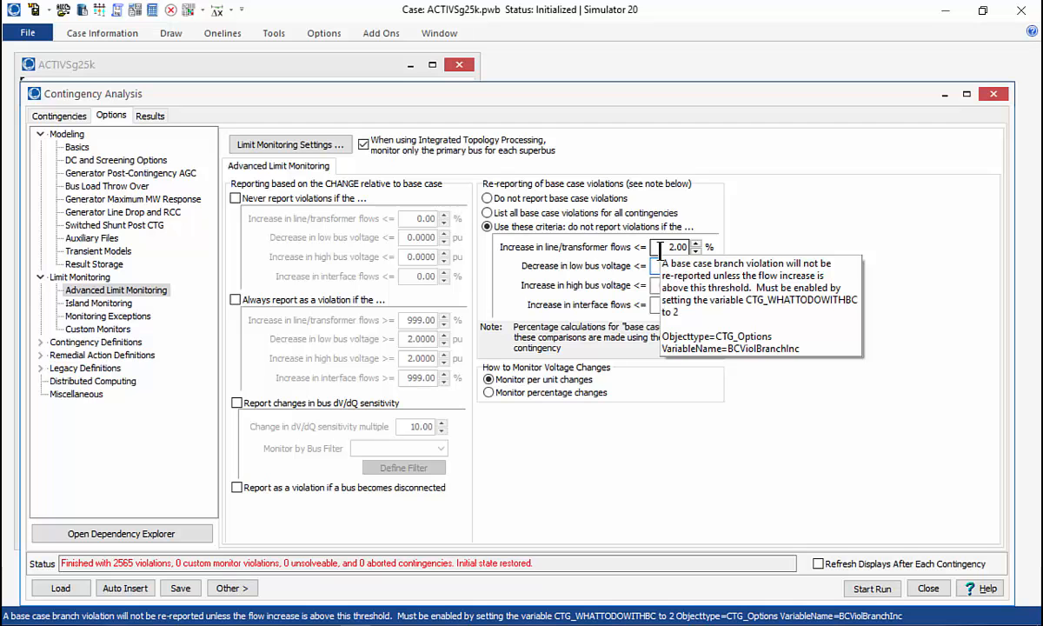
key(Tab)
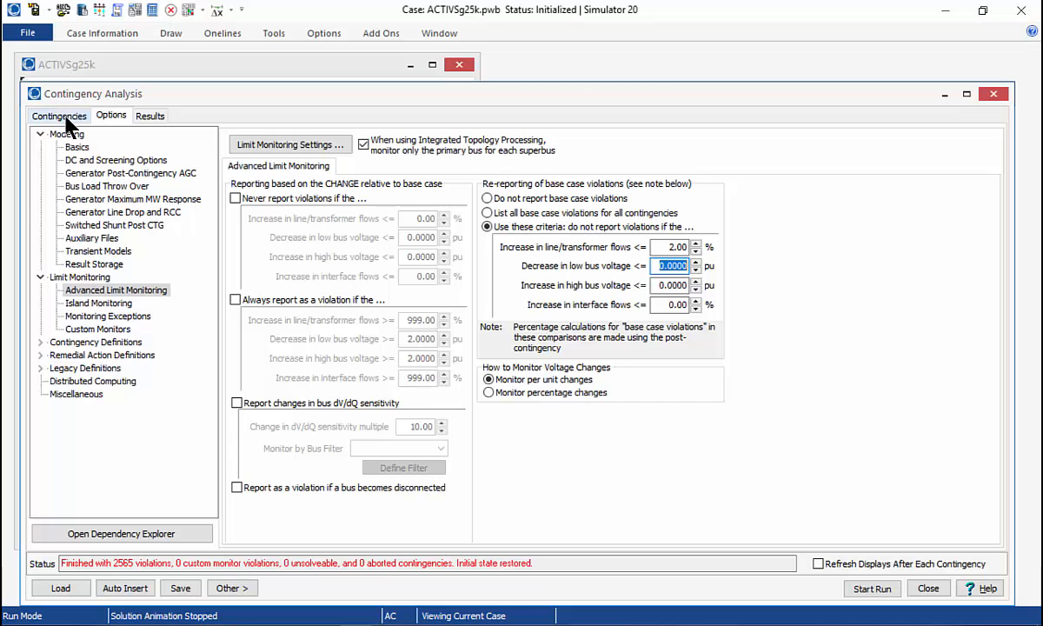
Step: Return to the contingency list and filter the existing results using the limit monitoring settings
click(65, 119)
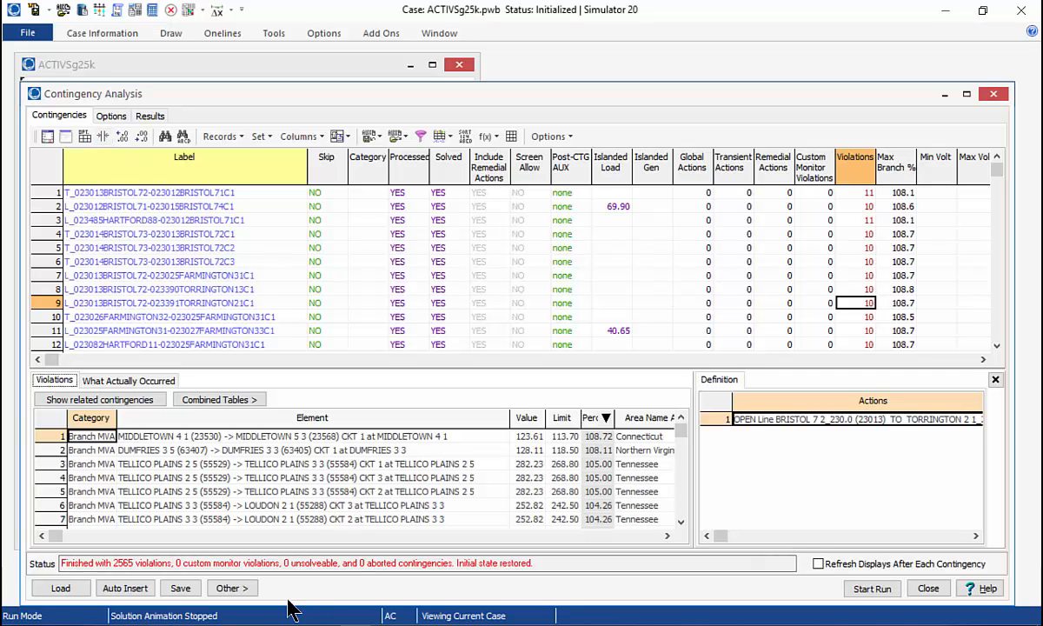
click(231, 588)
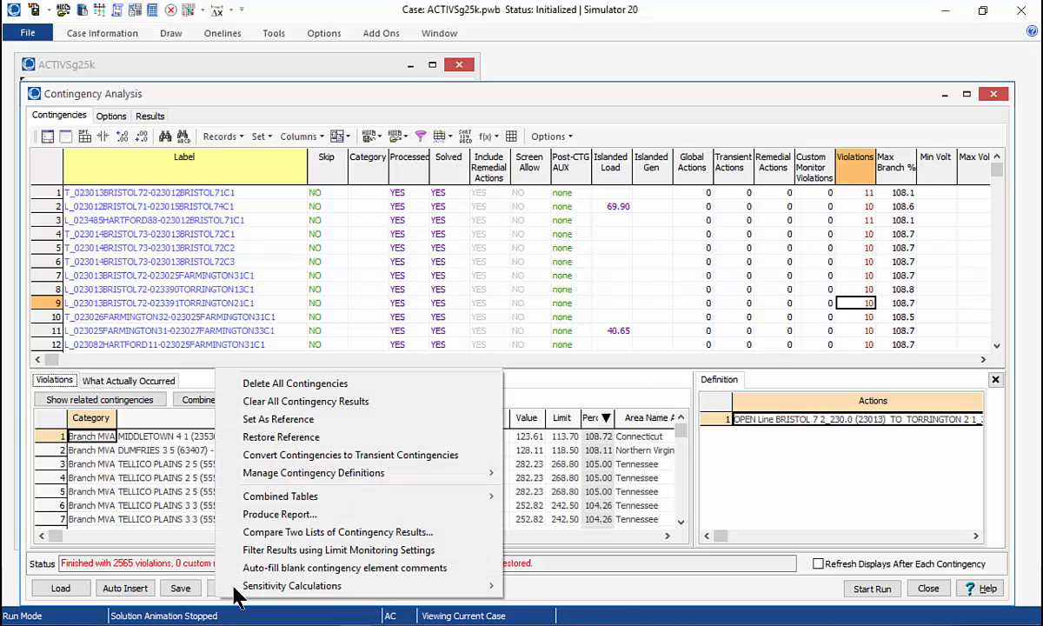
click(305, 550)
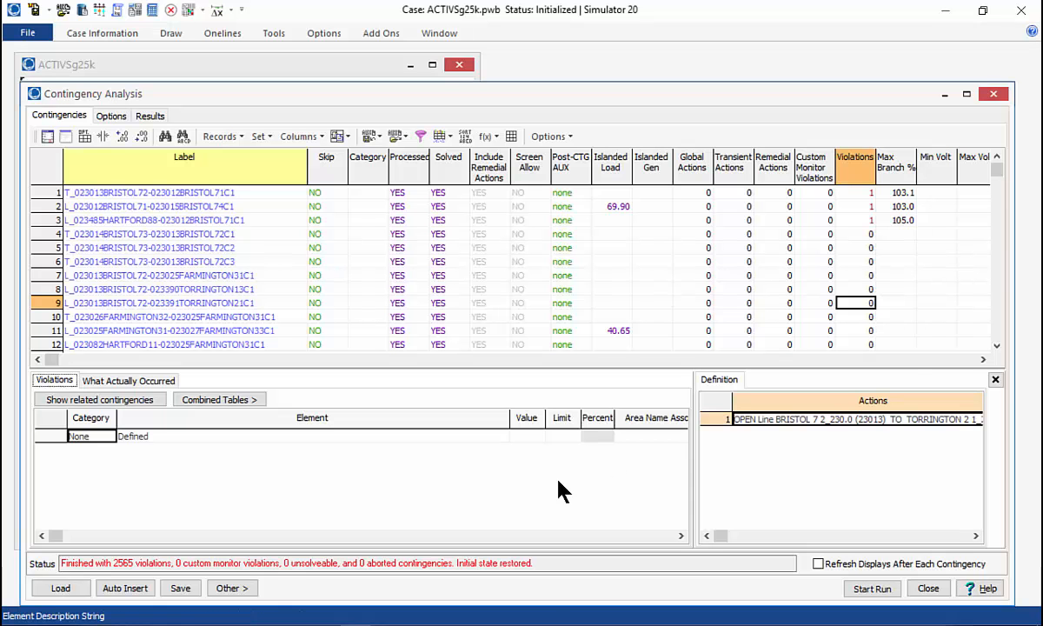
Step: Examine the filtered violations of the contingencies from Farmington through Enfield, and return to the Hartford–Bristol line contingency near the start of the list
click(865, 319)
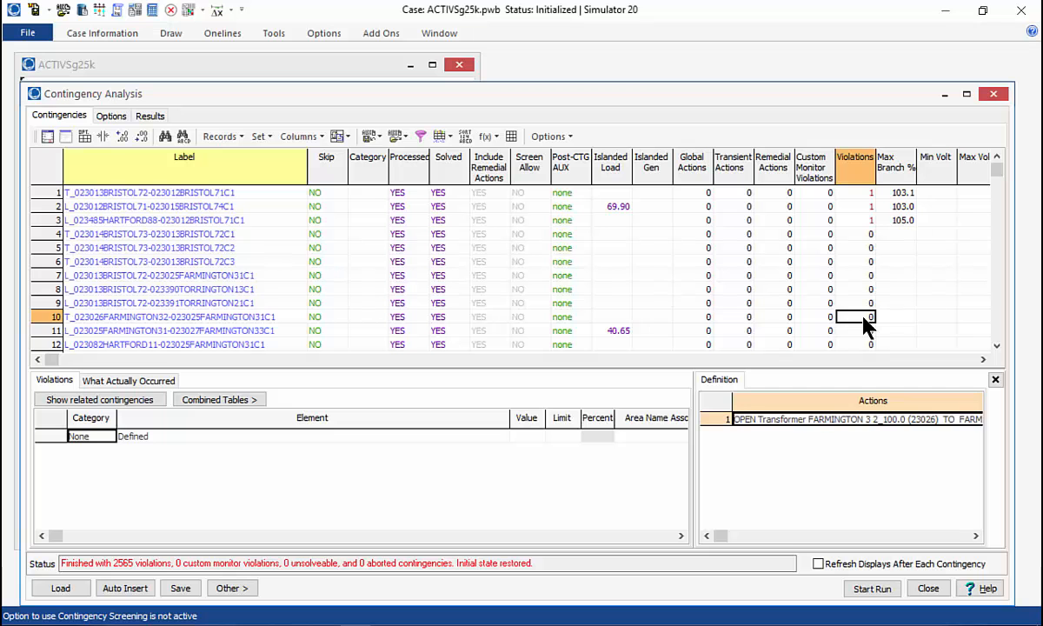
key(Down)
key(Down)
key(Down)
key(Down)
key(Down)
key(Down)
key(Down)
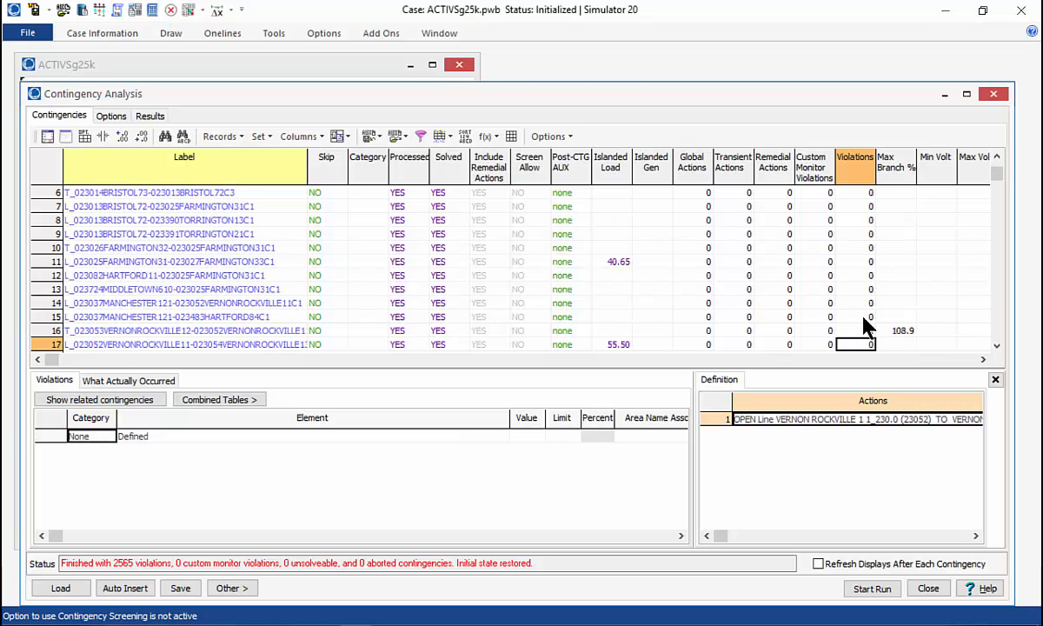
key(Down)
key(Down)
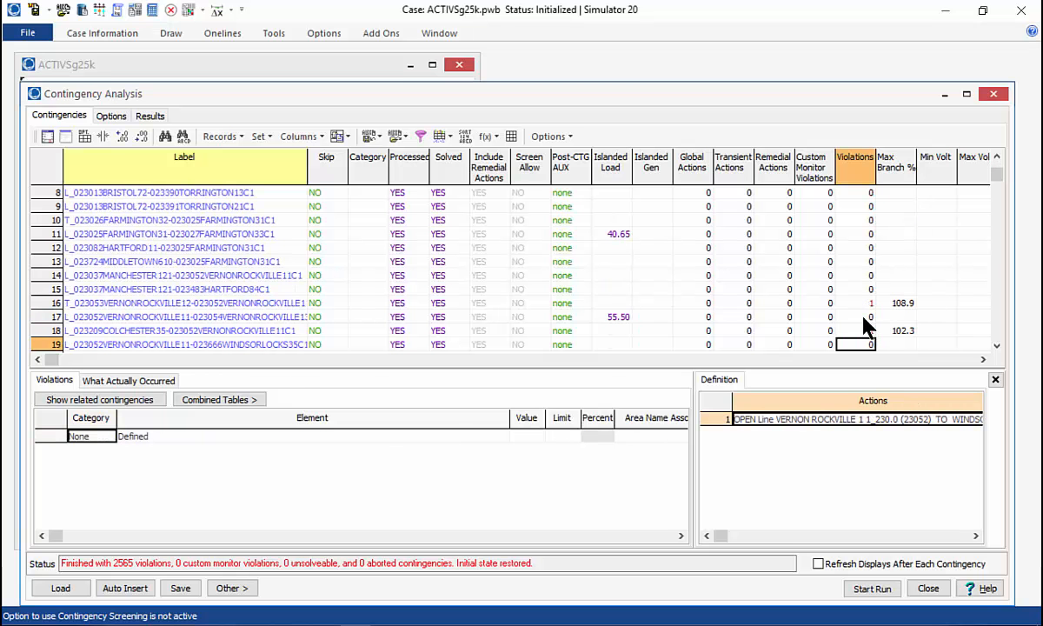
key(Down)
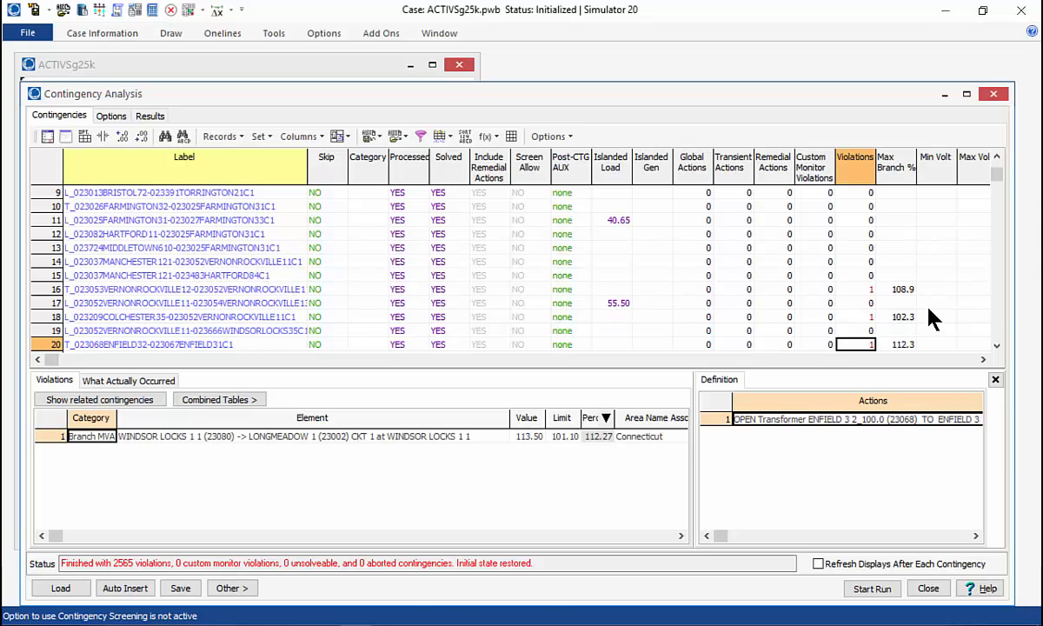
click(997, 157)
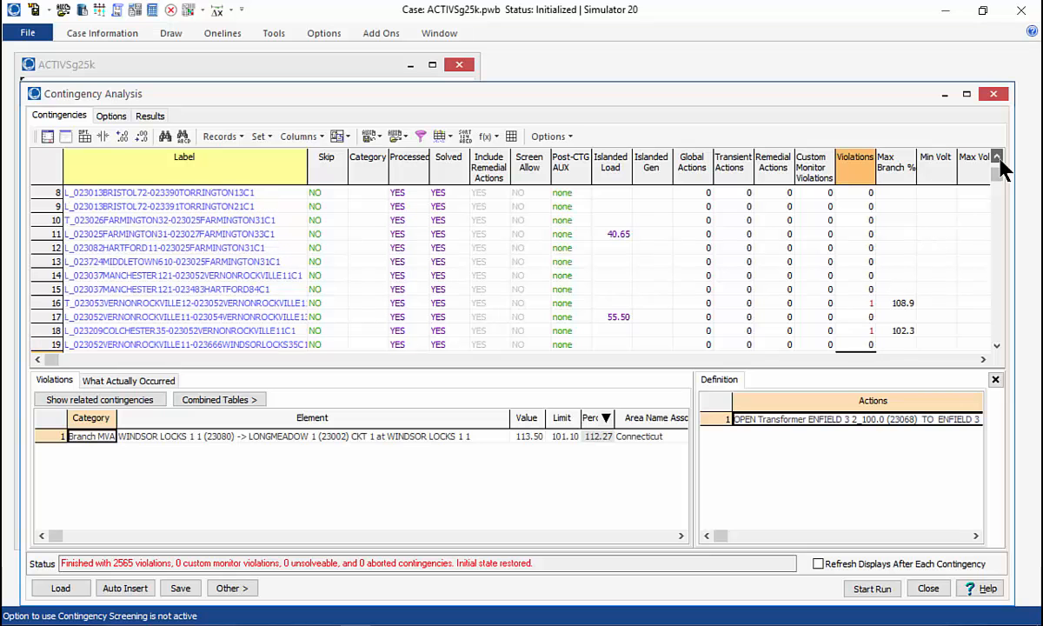
click(998, 159)
click(998, 158)
click(997, 158)
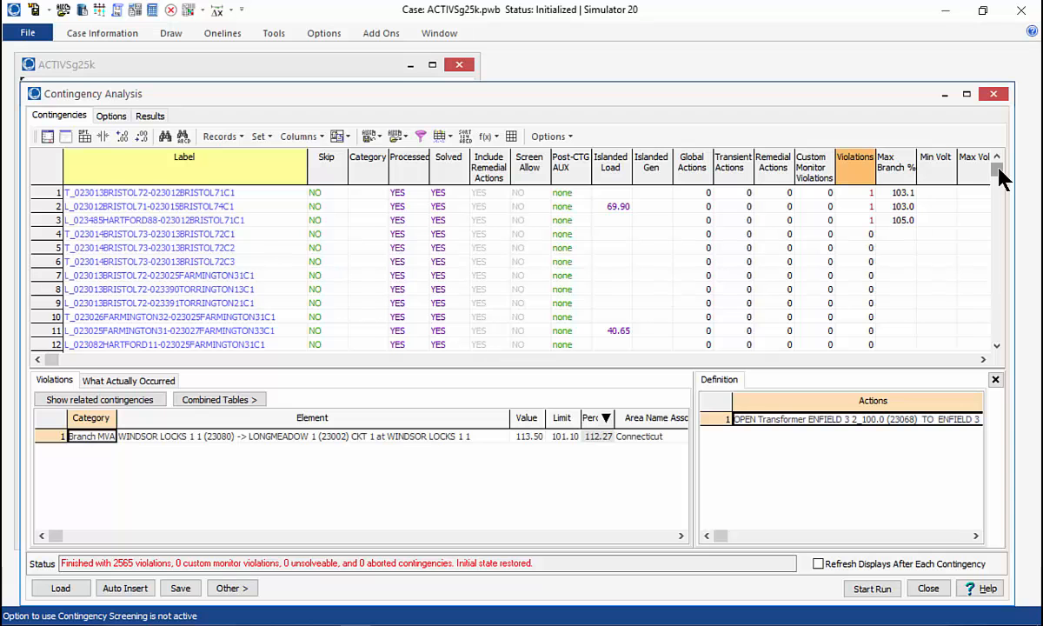
click(870, 220)
key(alt+Tab)
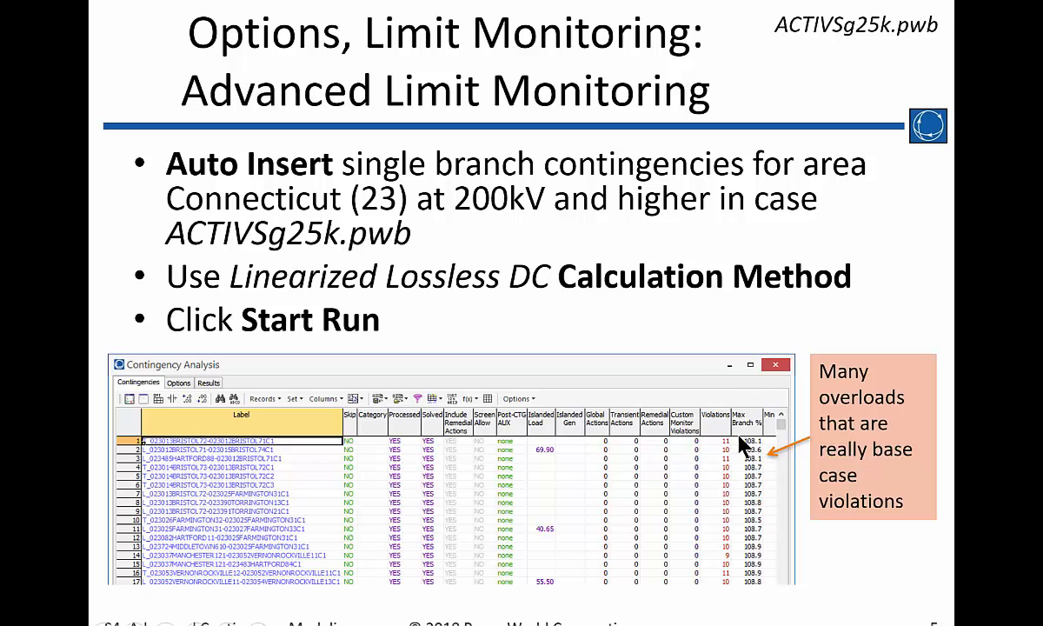
click(745, 463)
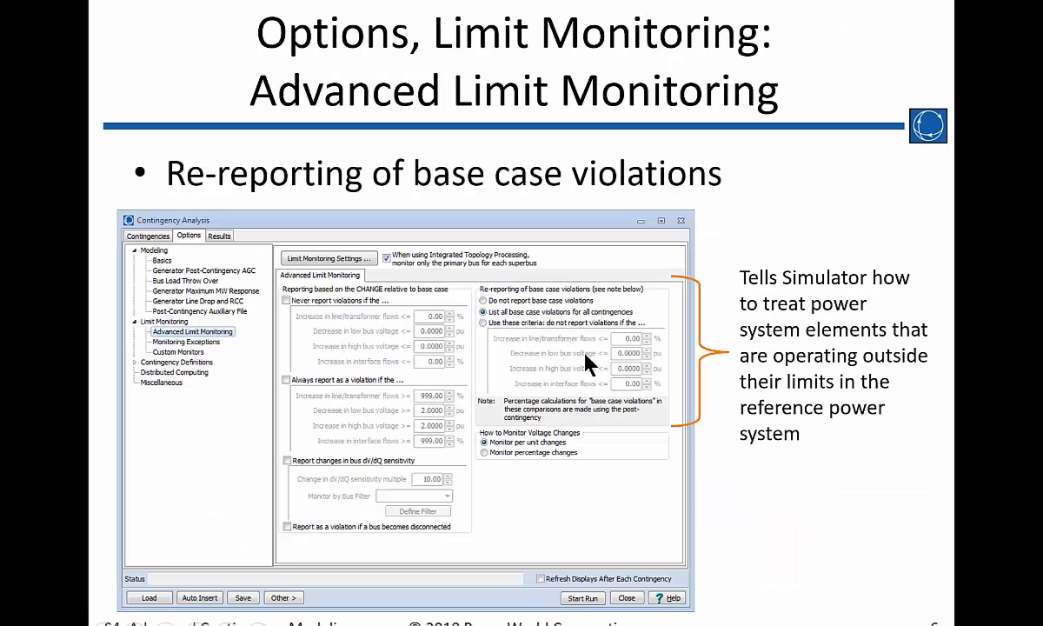
click(788, 613)
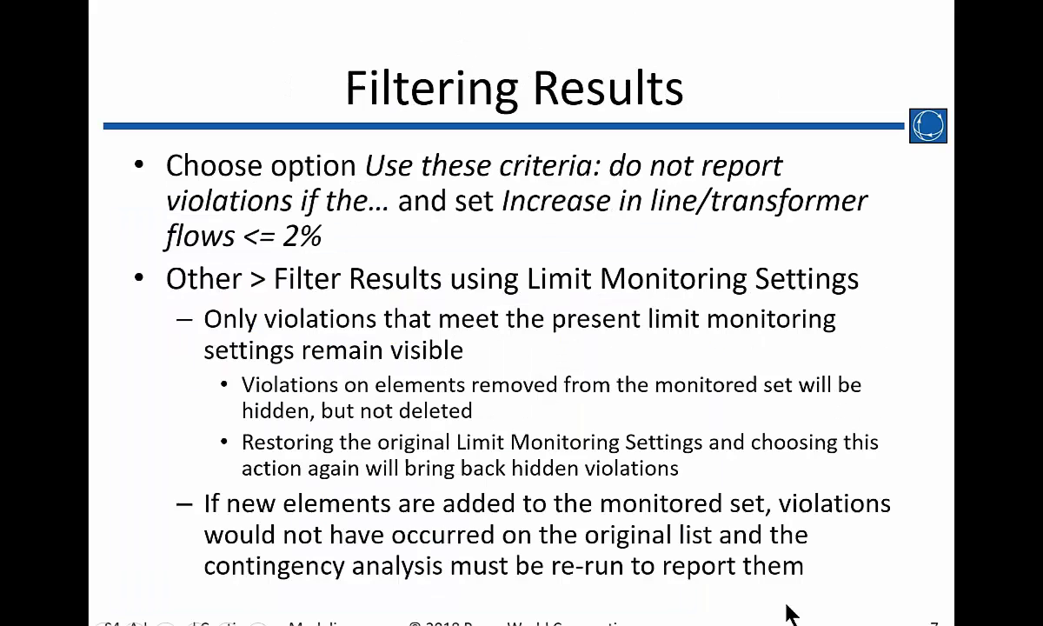
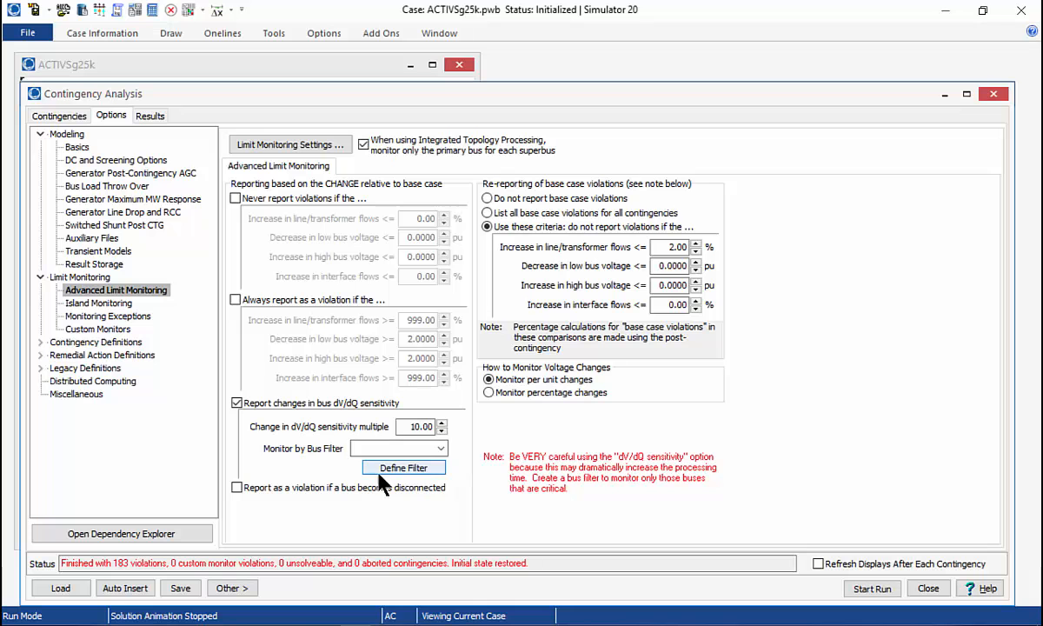
Step: Turn off reporting of changes in bus dV/dQ sensitivity and leave disconnected buses unreported as violations
click(412, 426)
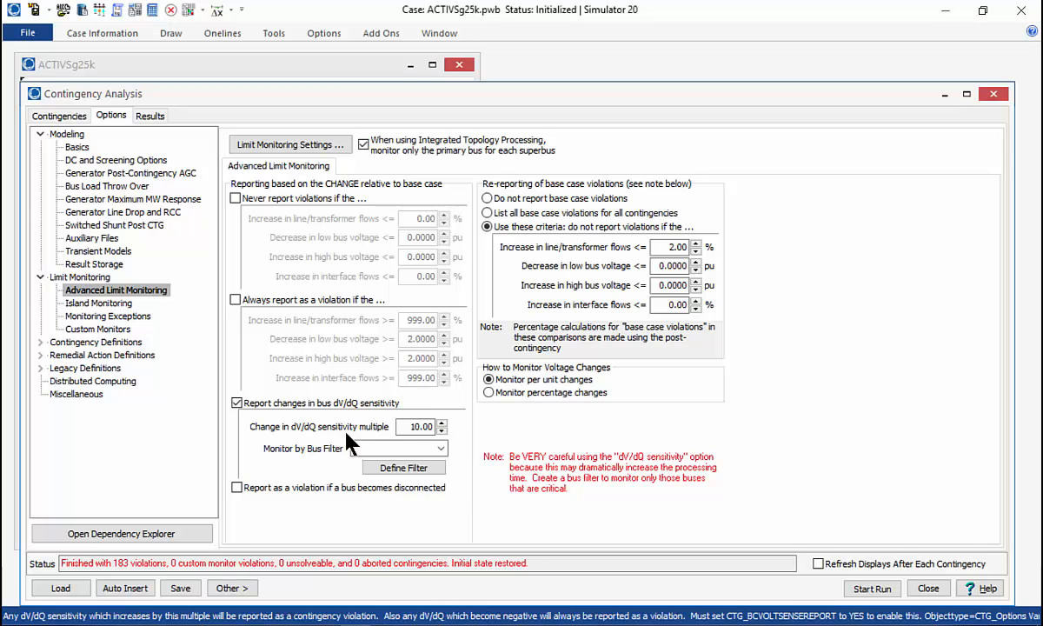
click(236, 403)
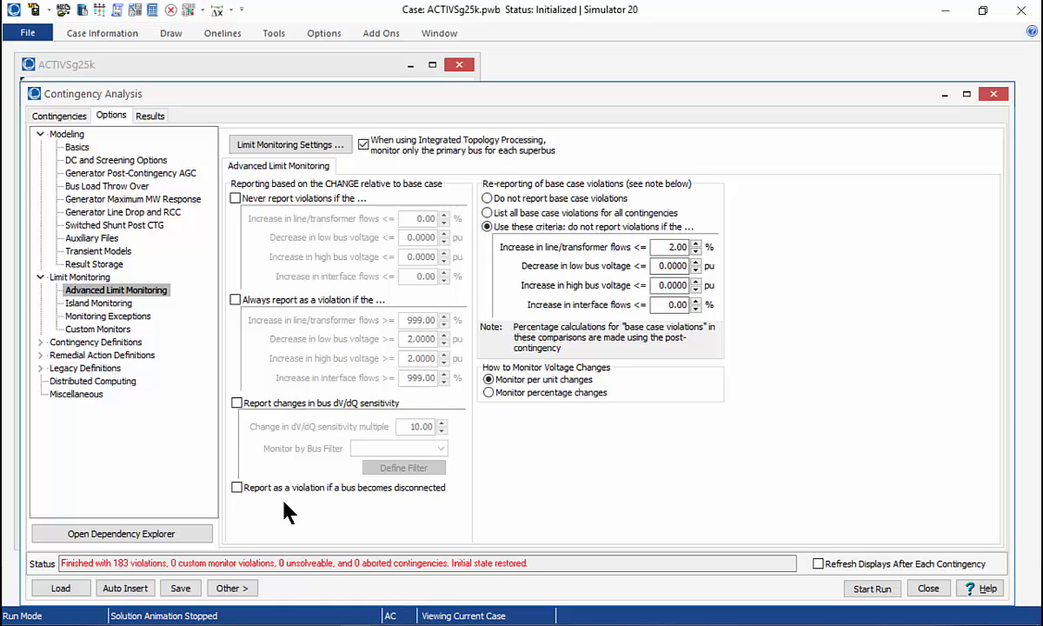
click(237, 489)
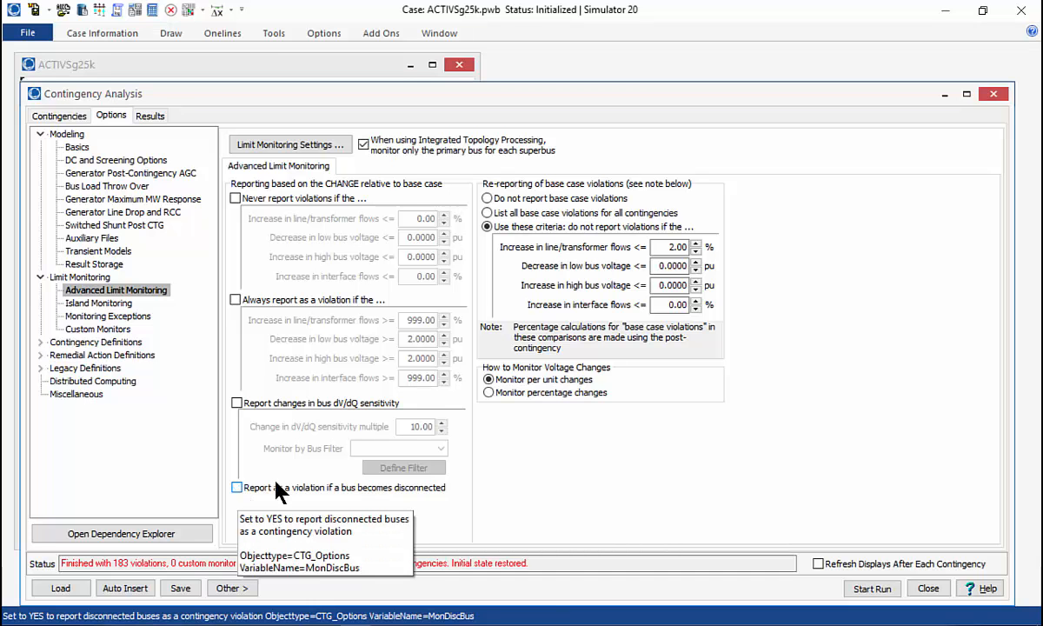
key(alt+Tab)
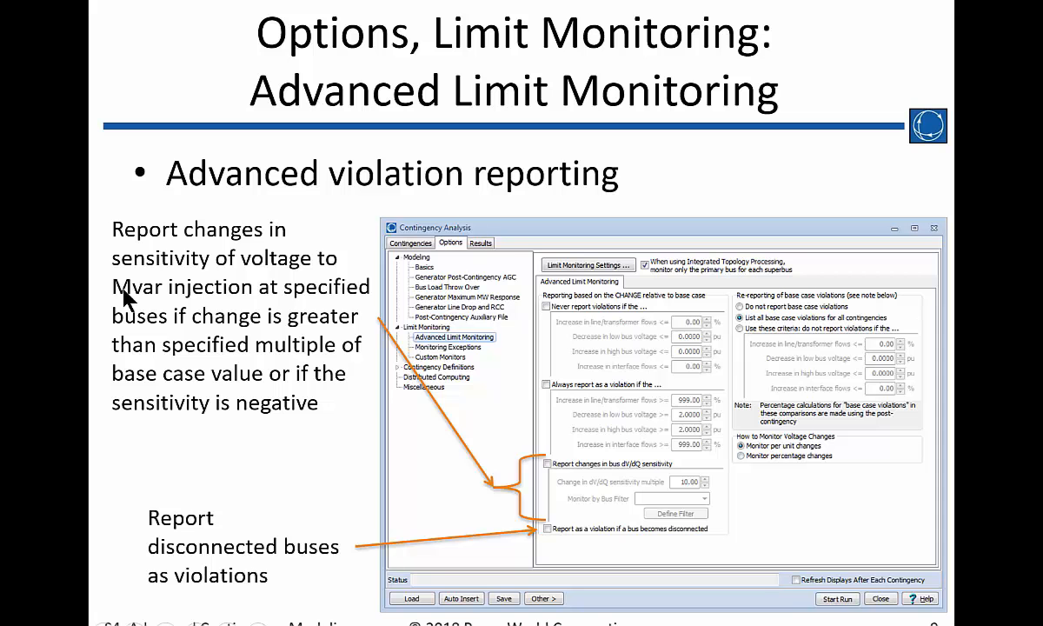
click(124, 295)
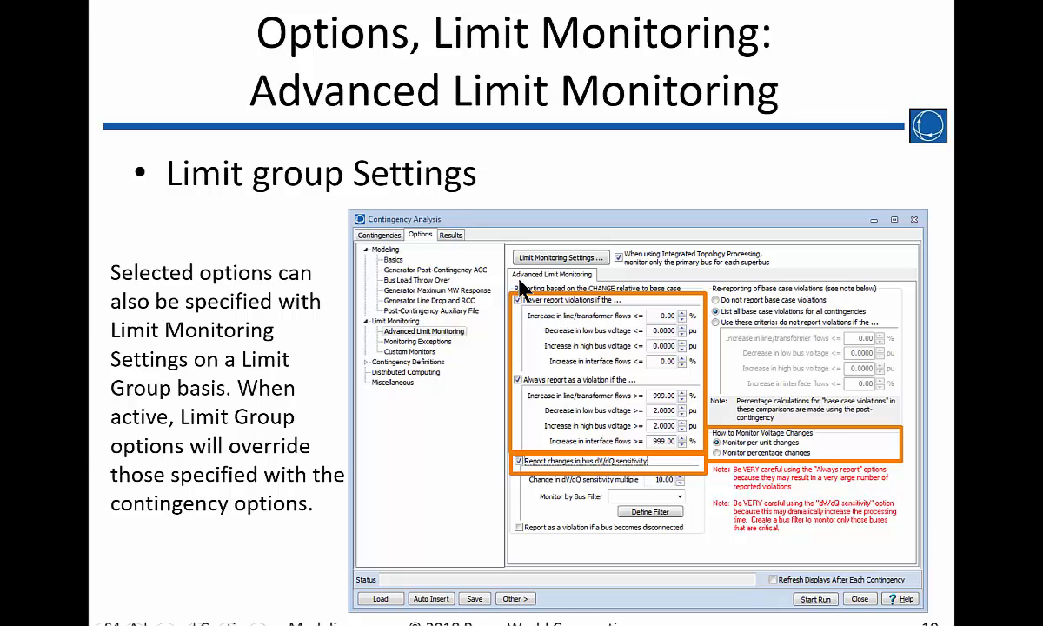
key(alt+Tab)
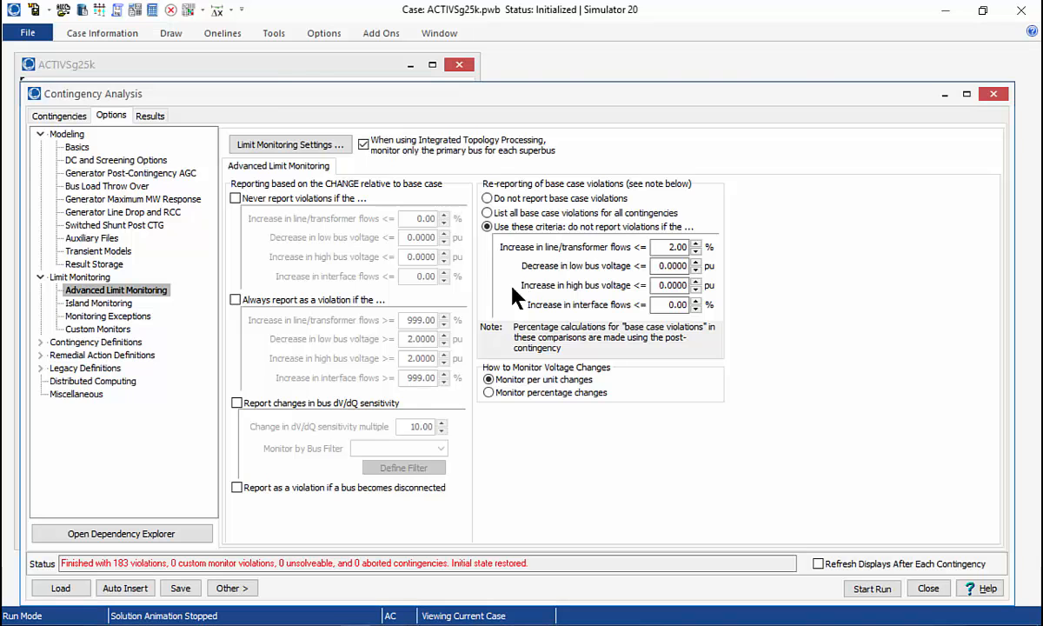
Step: Open the Default limit group from the limit monitoring settings and examine its contingency options
click(274, 33)
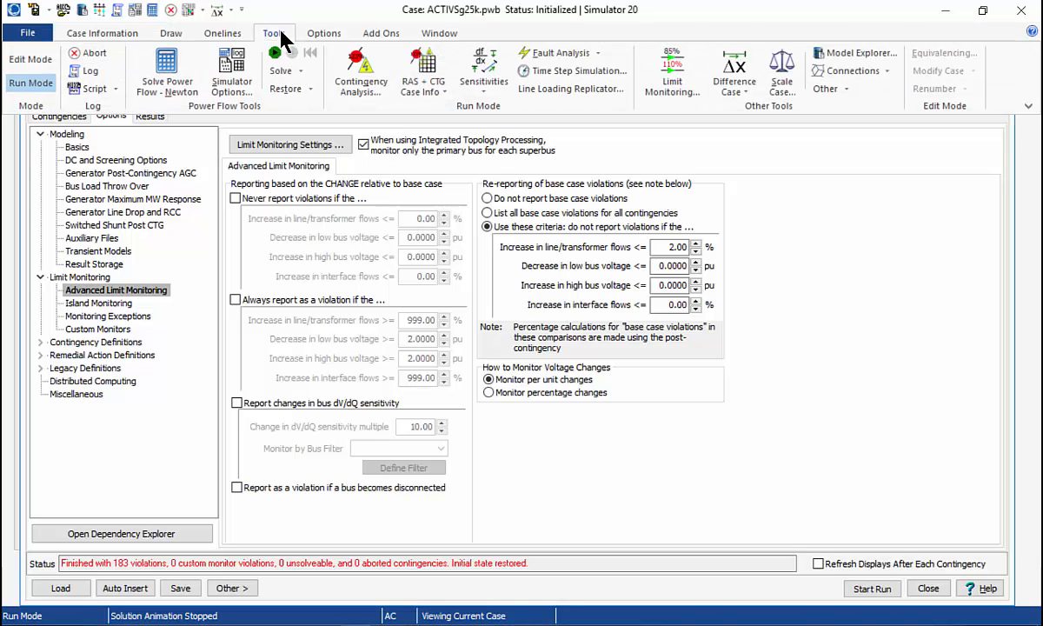
click(671, 87)
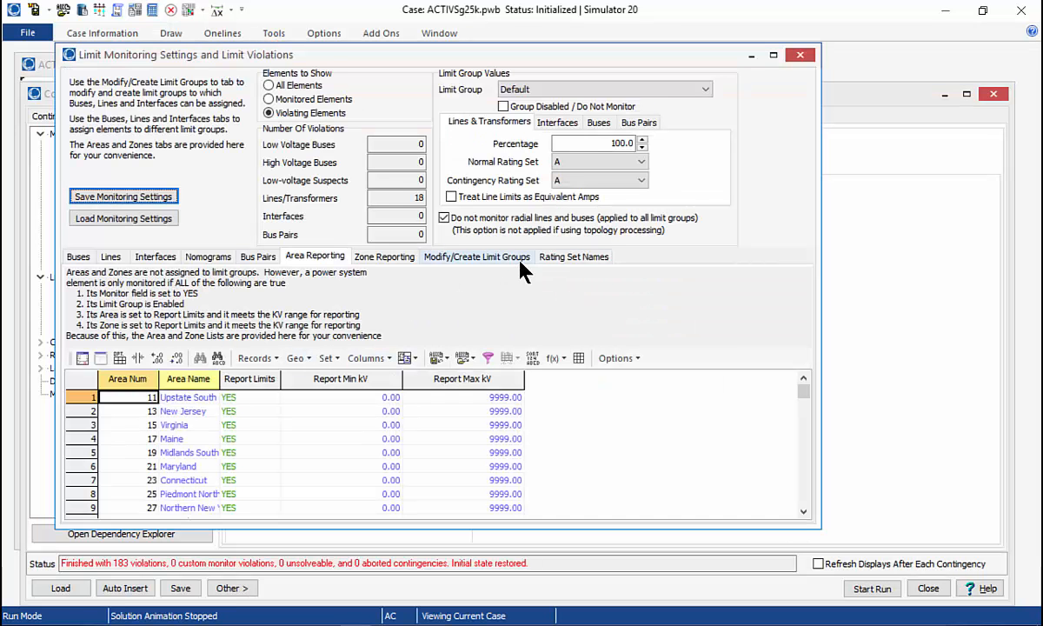
click(462, 257)
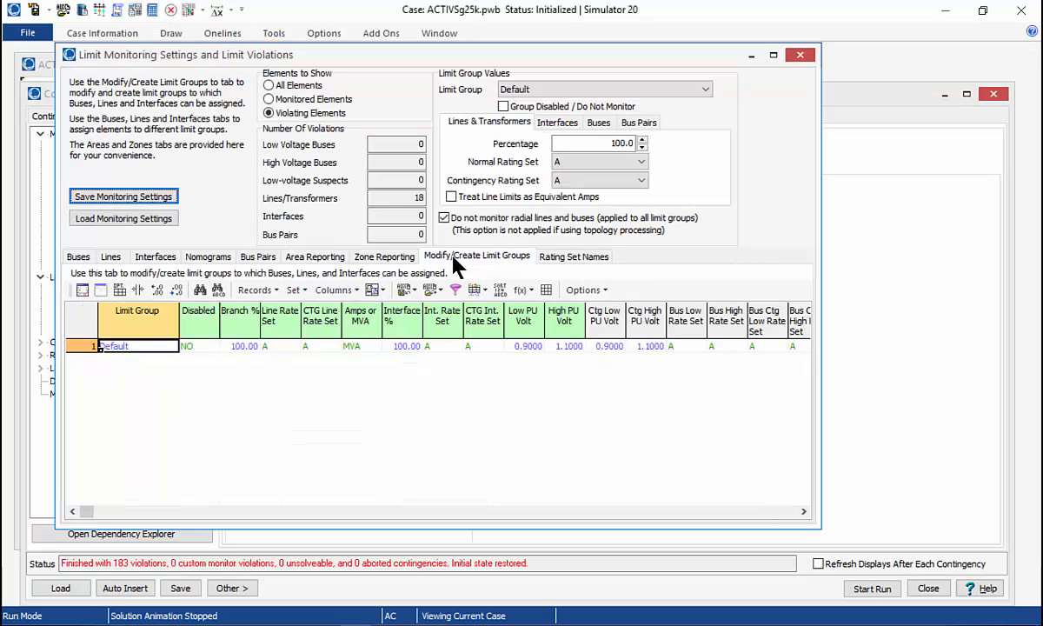
right_click(229, 346)
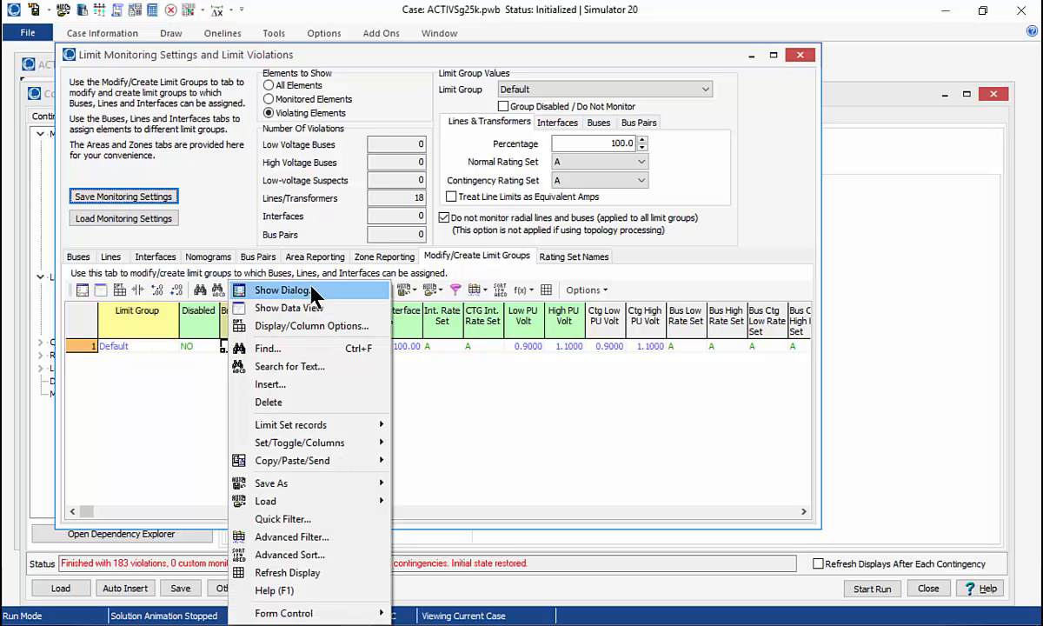
click(311, 290)
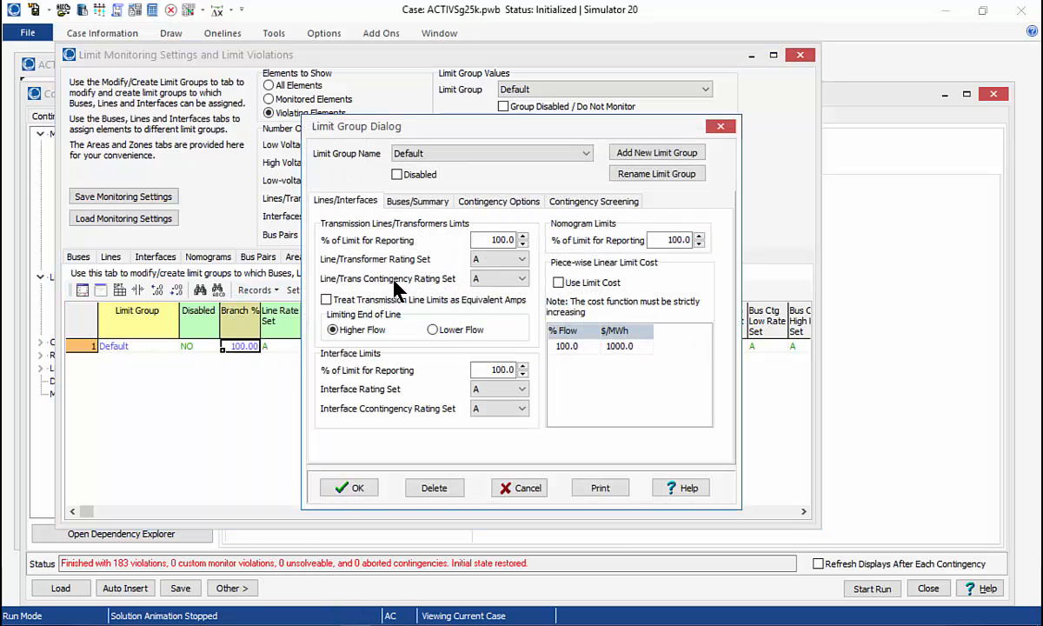
click(489, 203)
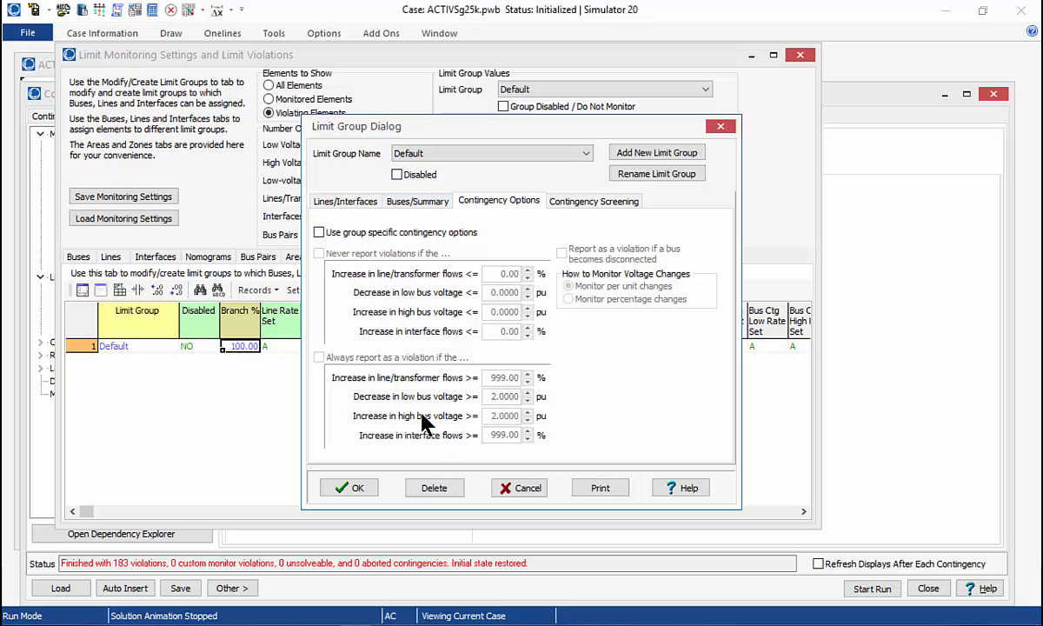
Step: Try out the group specific contingency options for the Default limit group and close its dialog without saving
click(327, 231)
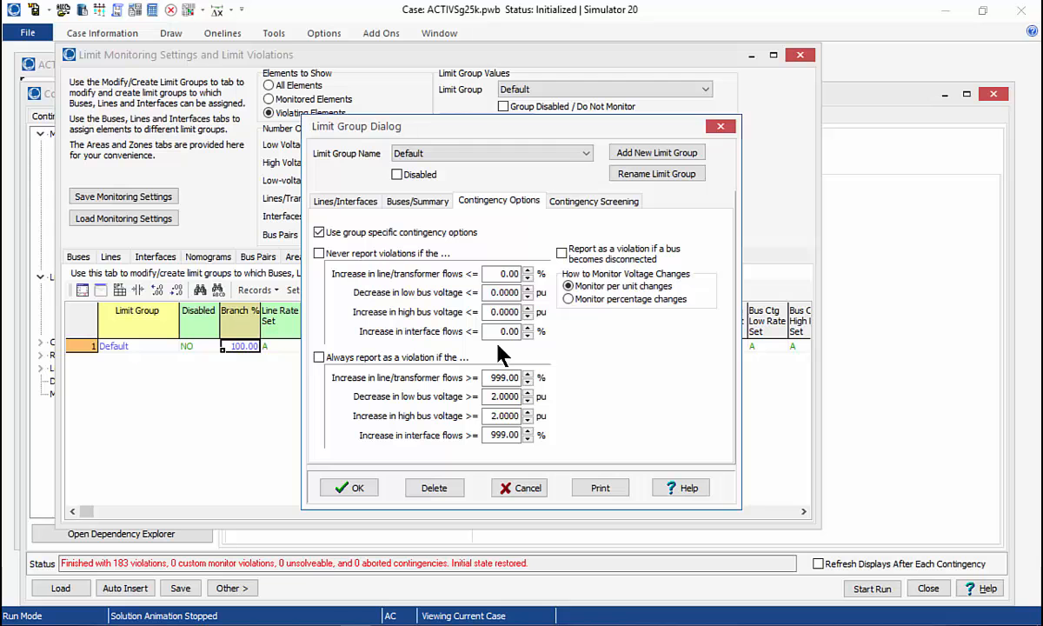
click(344, 238)
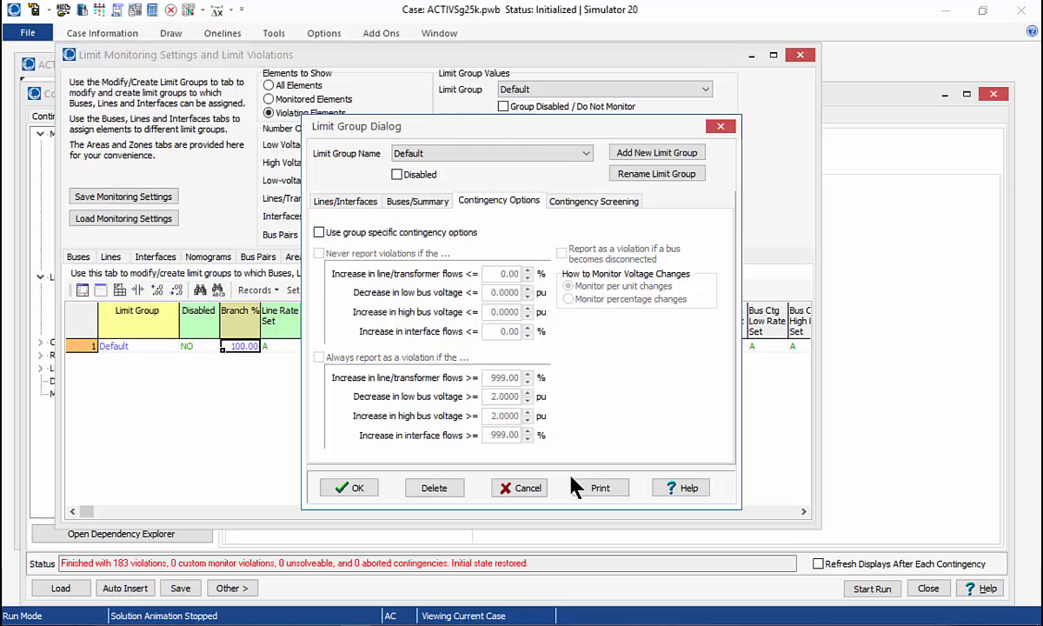
click(527, 491)
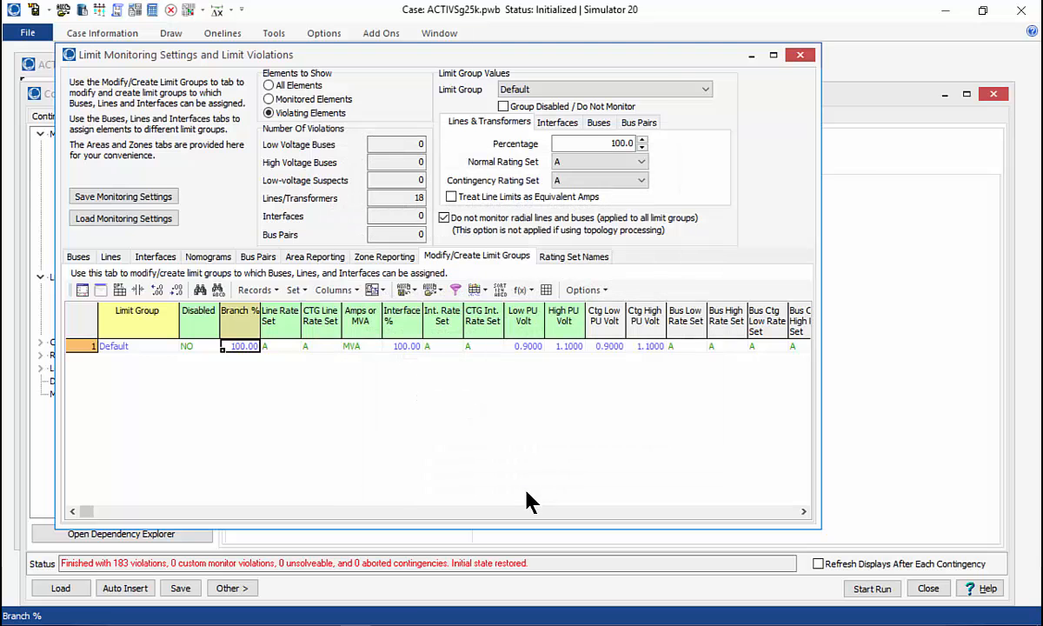
key(alt+Tab)
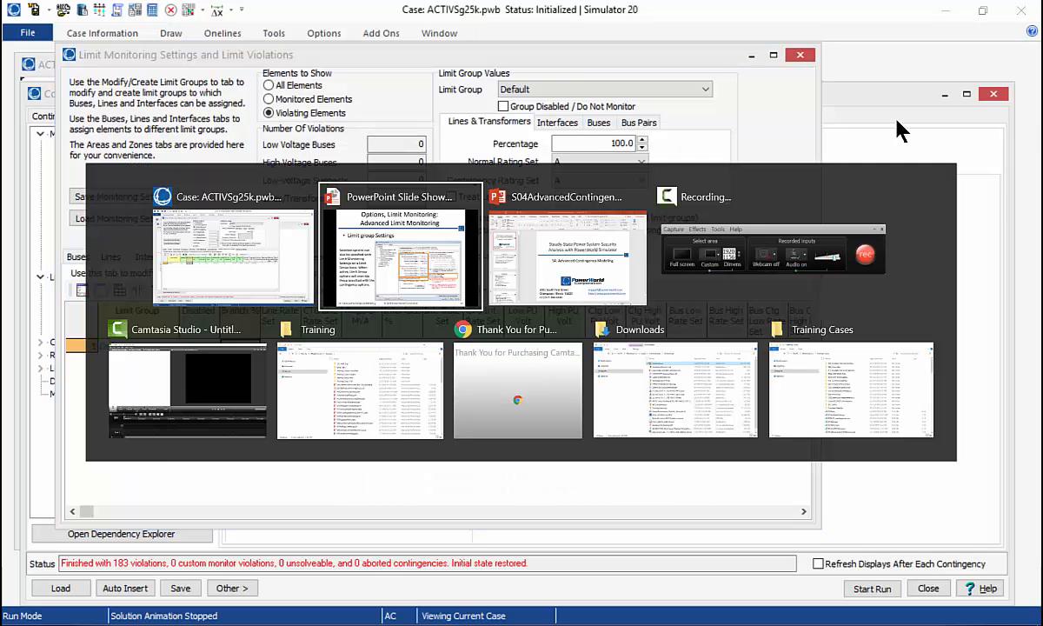
key(Right)
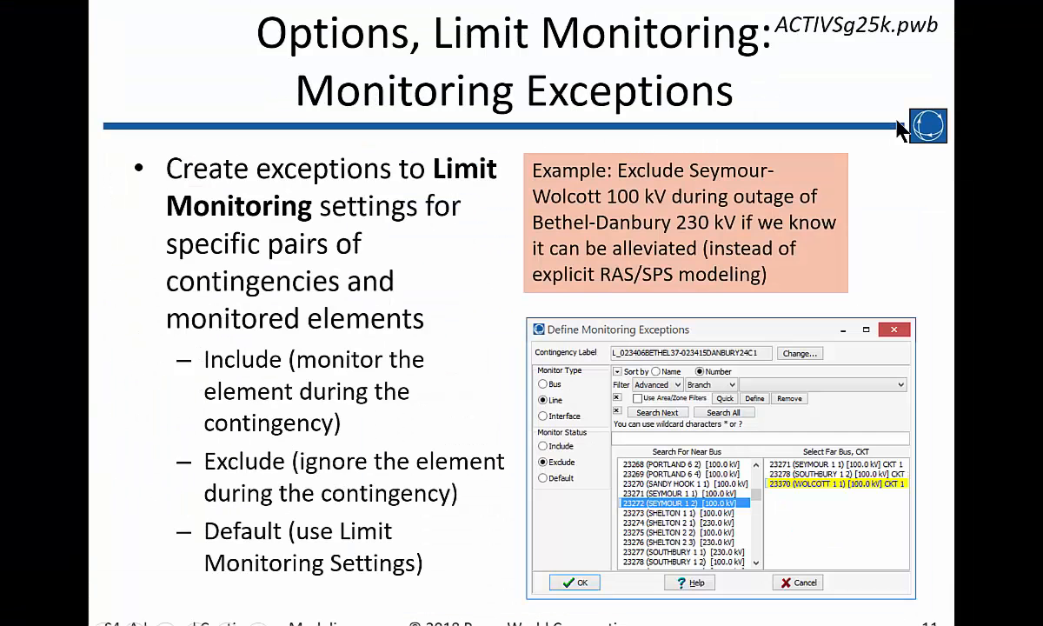
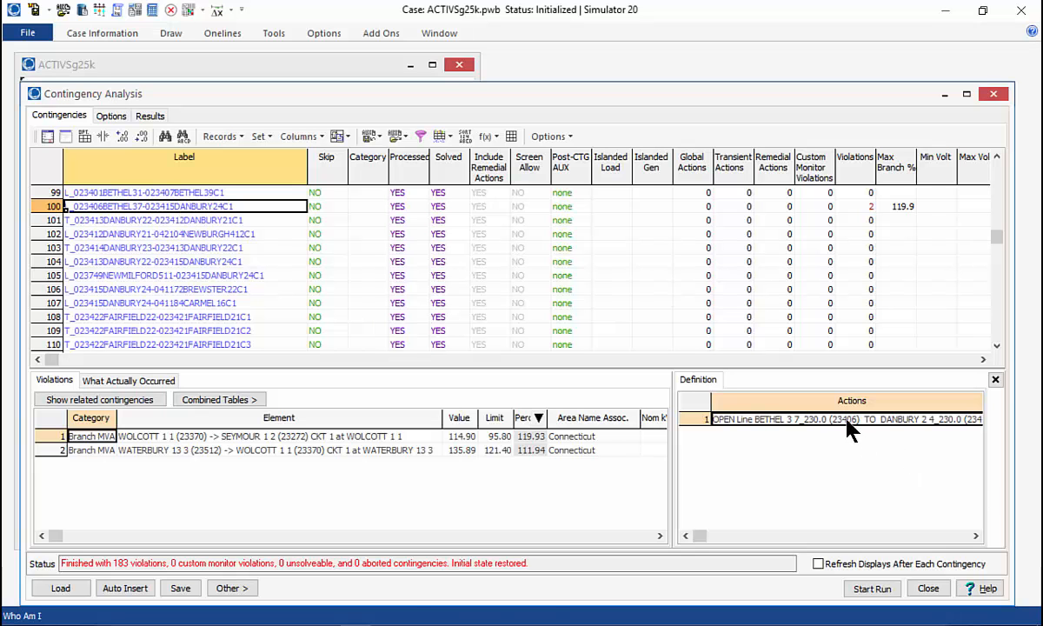
Step: Widen the definition area to read the full action of the Bethel–Danbury 230 kV line contingency
drag(672, 477, 606, 470)
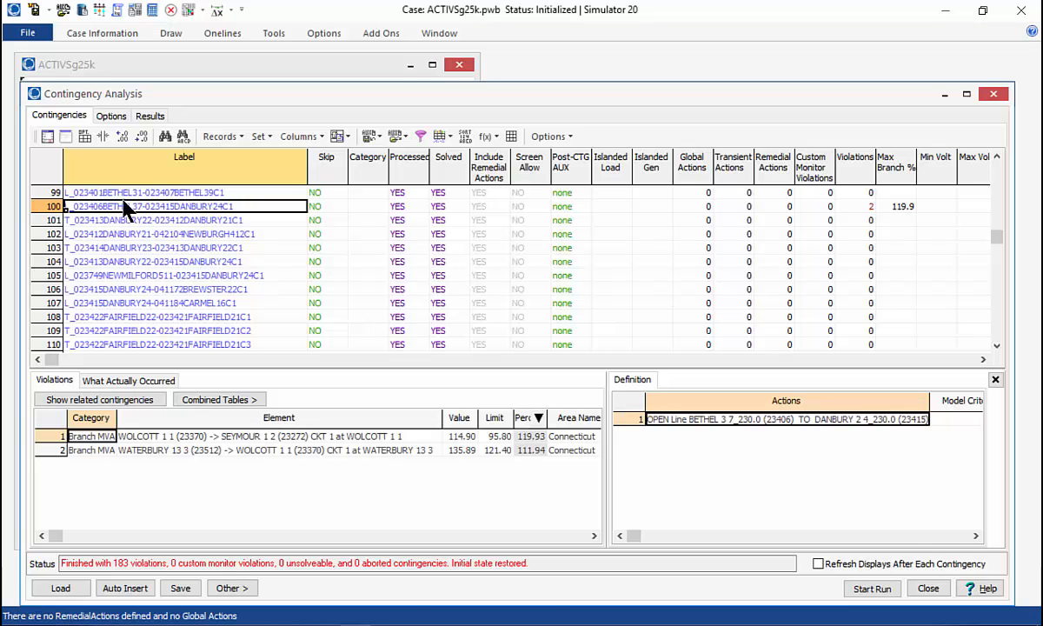
Step: Insert a new monitoring exception in the contingency analysis limit monitoring options
click(113, 118)
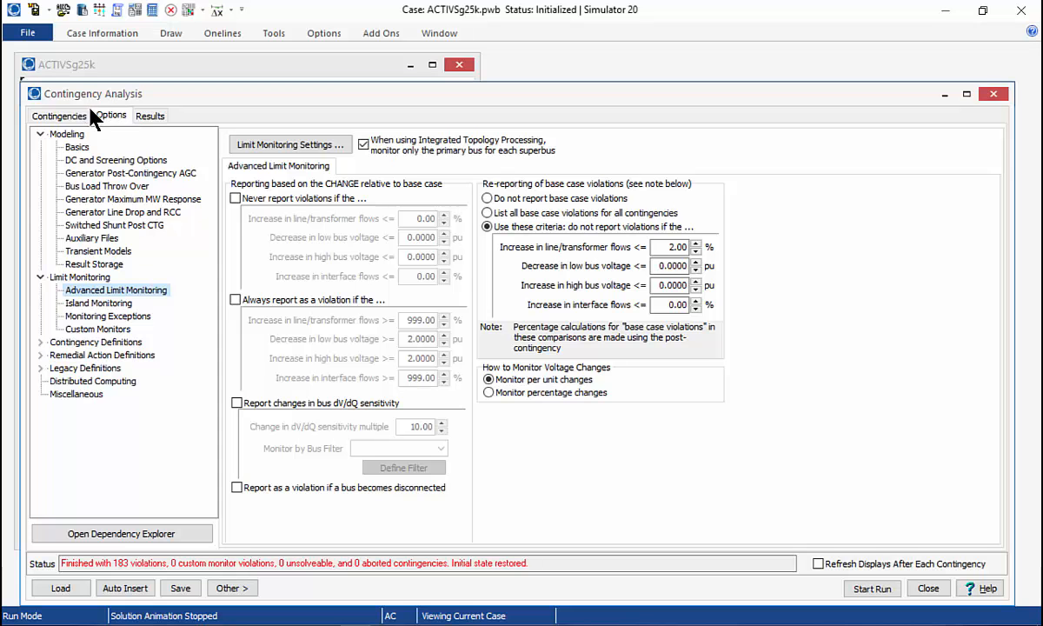
click(131, 318)
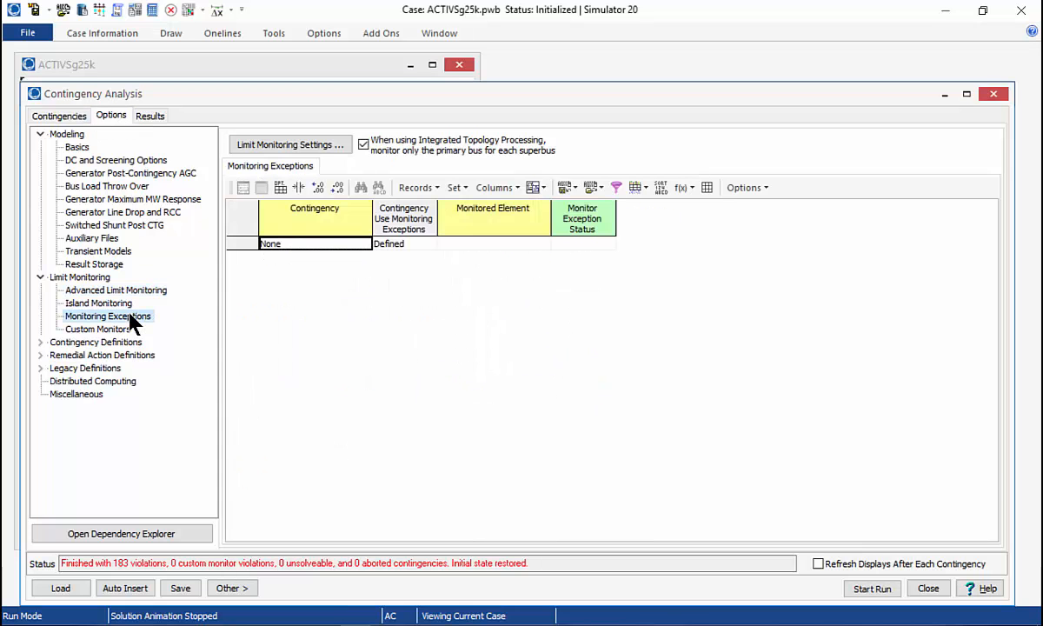
right_click(349, 250)
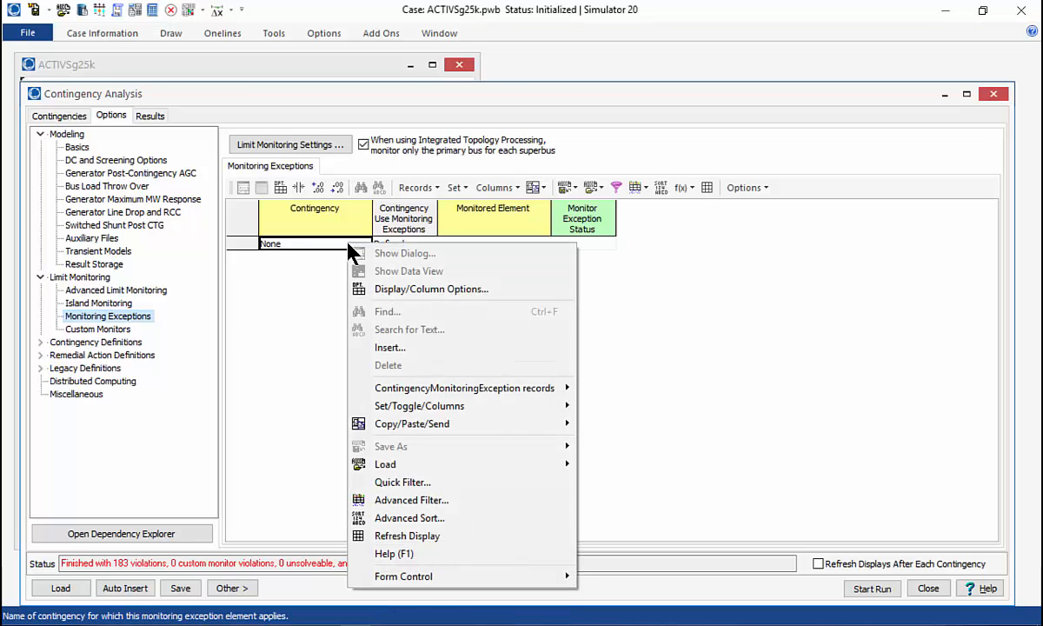
click(409, 349)
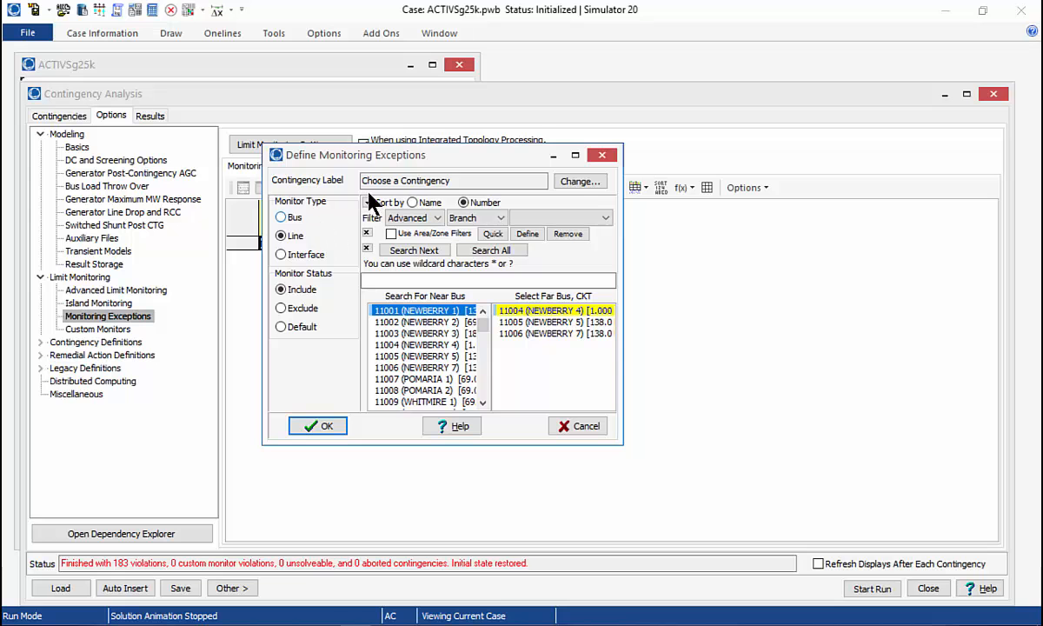
Step: Search the contingencies for *bethel* and assign L_023406BETHEL37-023415DANBURY24C1 to the monitoring exception
click(574, 184)
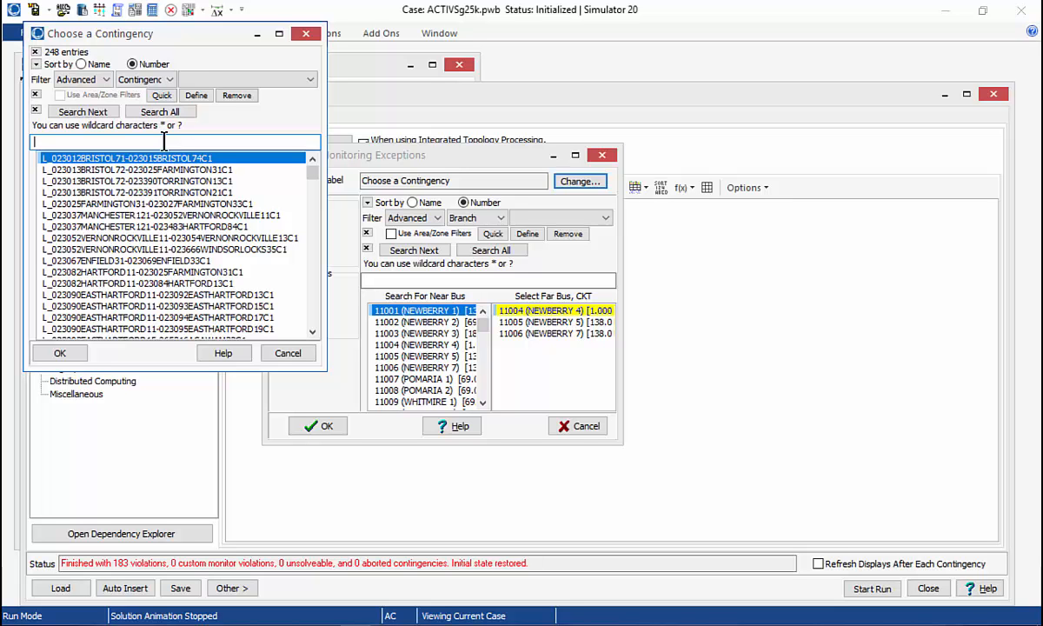
text(*bethe)
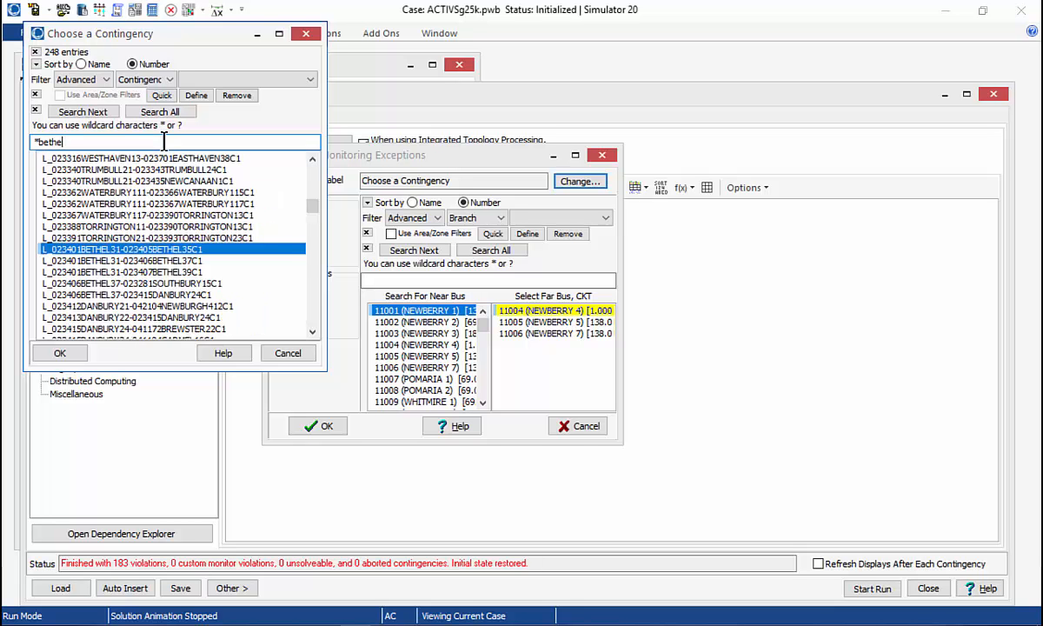
text(l*)
key(Return)
key(Return)
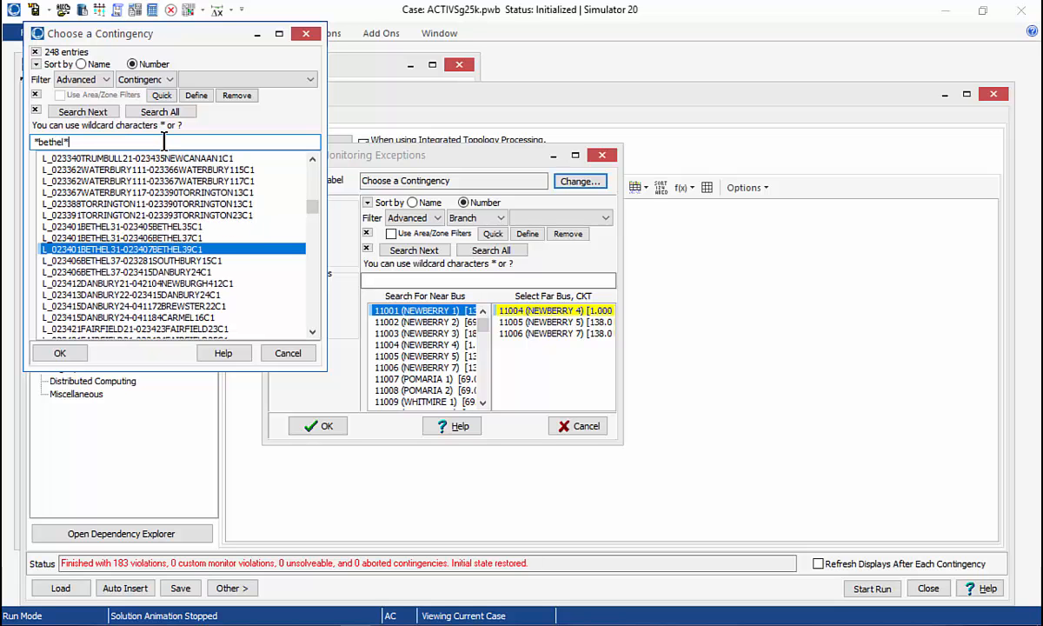
key(Return)
key(Return)
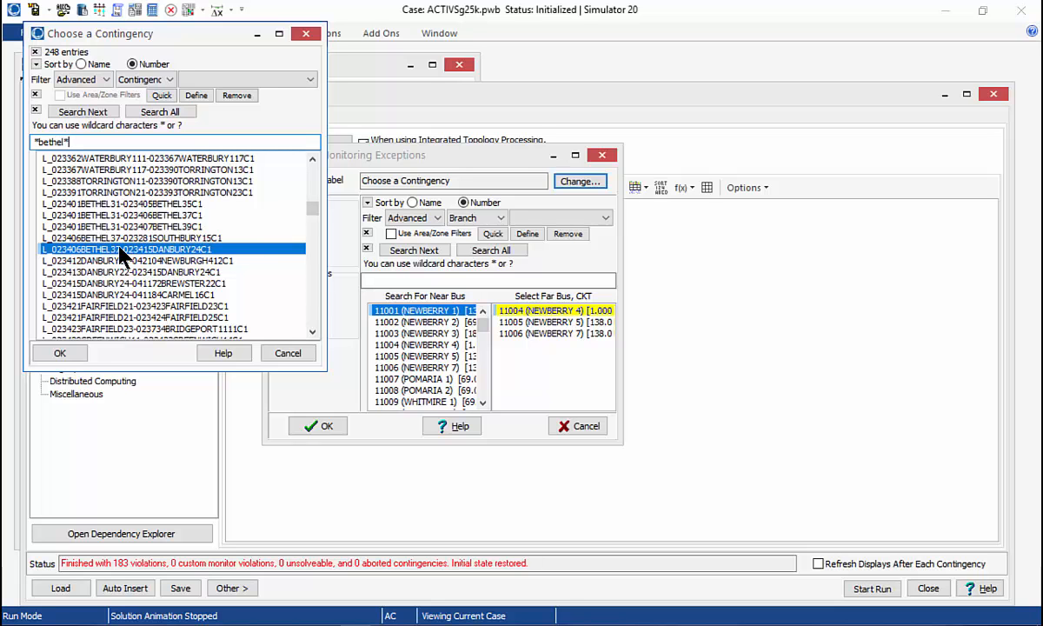
click(60, 353)
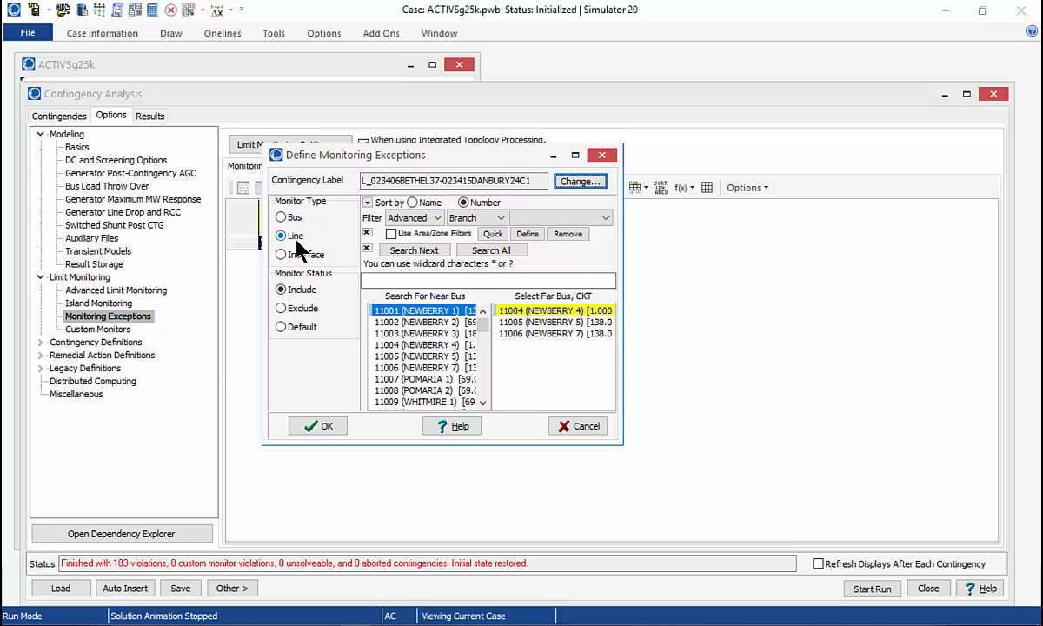
Step: Exclude the line from SEYMOUR 1 2 (23272) to WOLCOTT 1 1 (23370), using area/zone filters and name sorting to find it, and save the exception
click(391, 234)
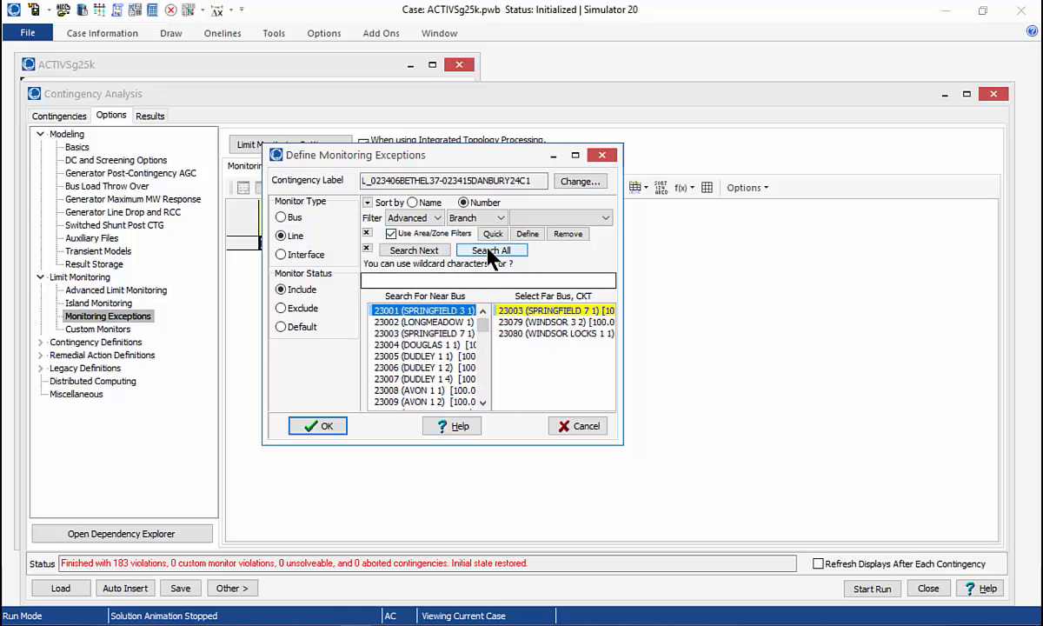
click(412, 201)
click(424, 368)
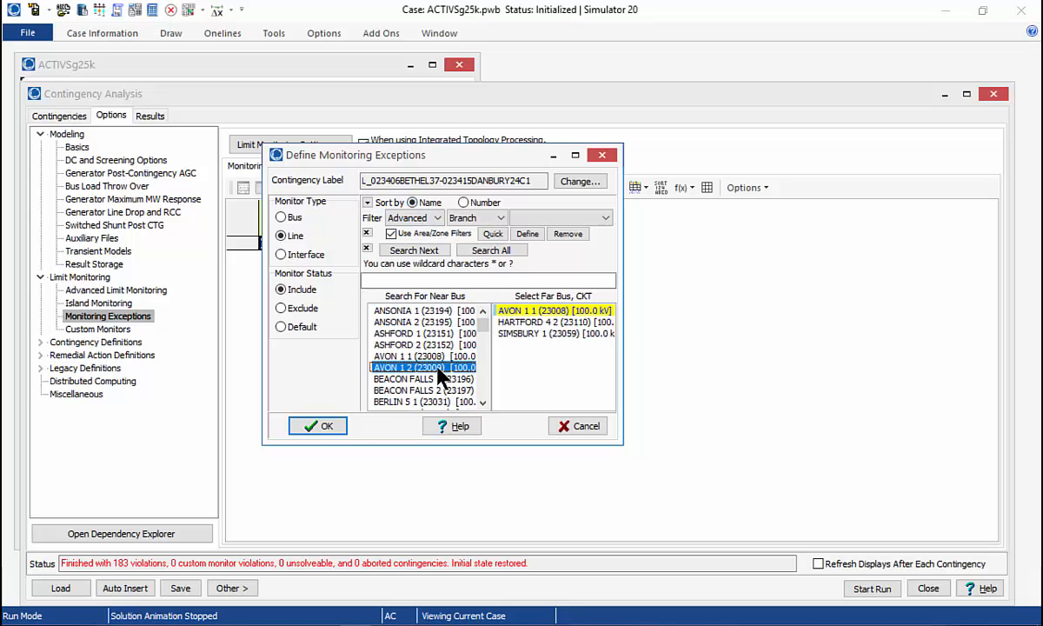
text(sey)
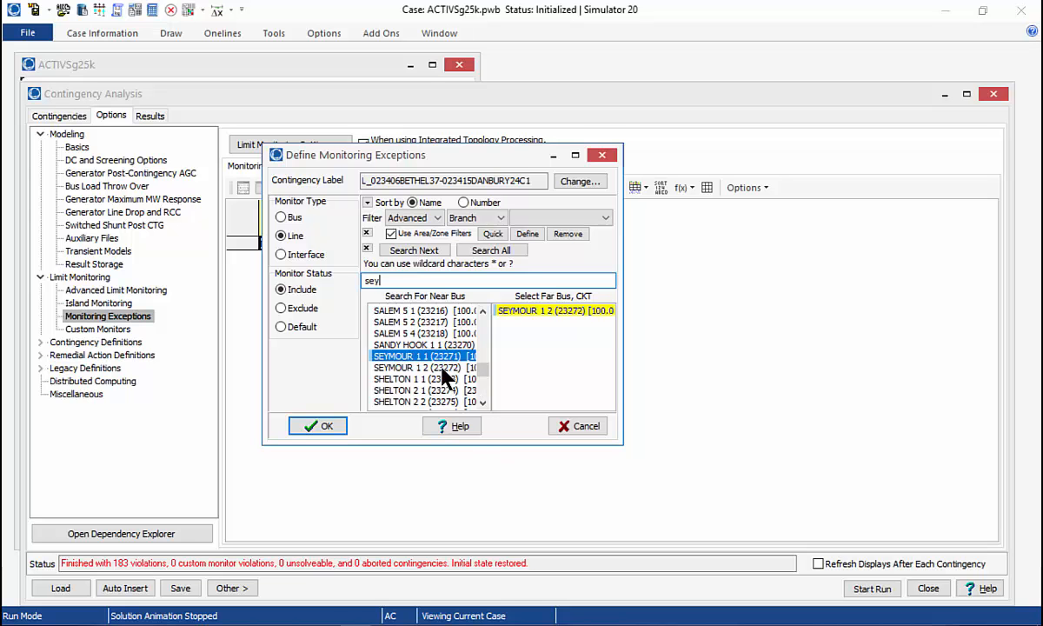
click(443, 368)
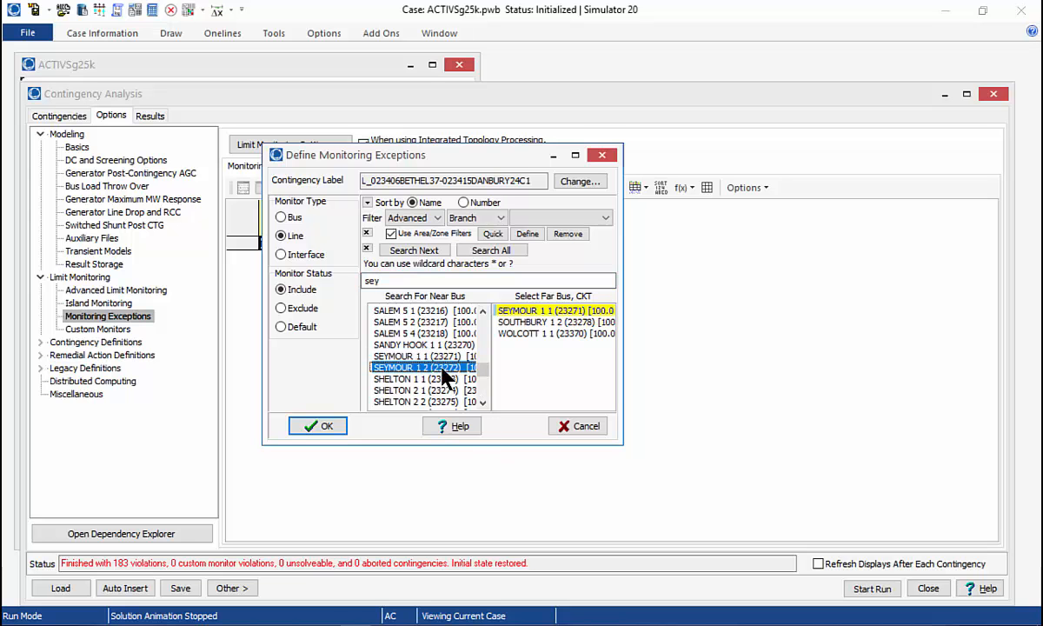
click(577, 332)
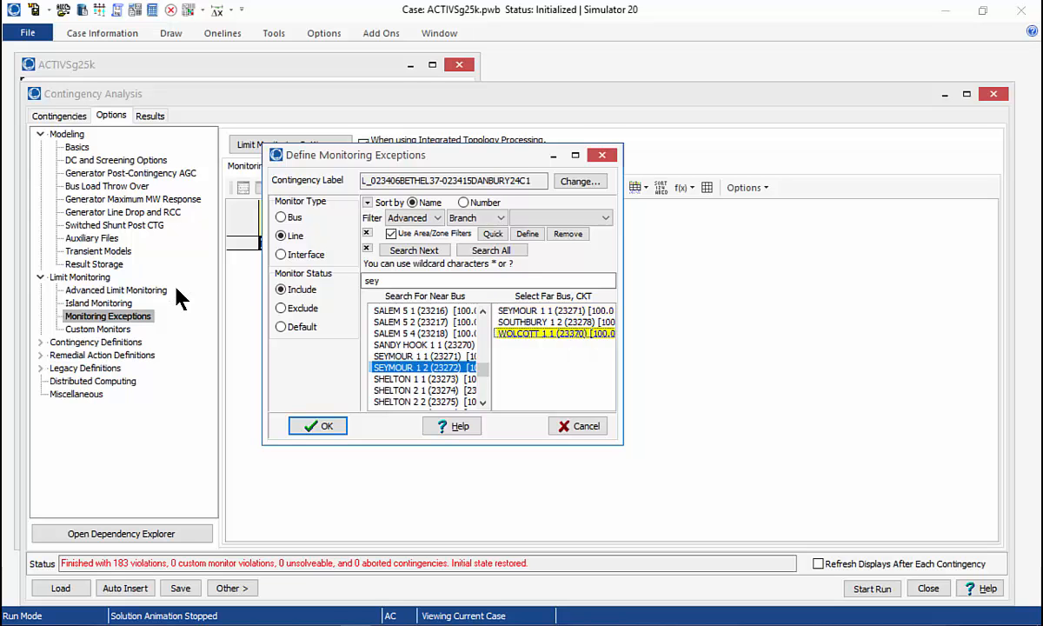
click(299, 309)
click(319, 426)
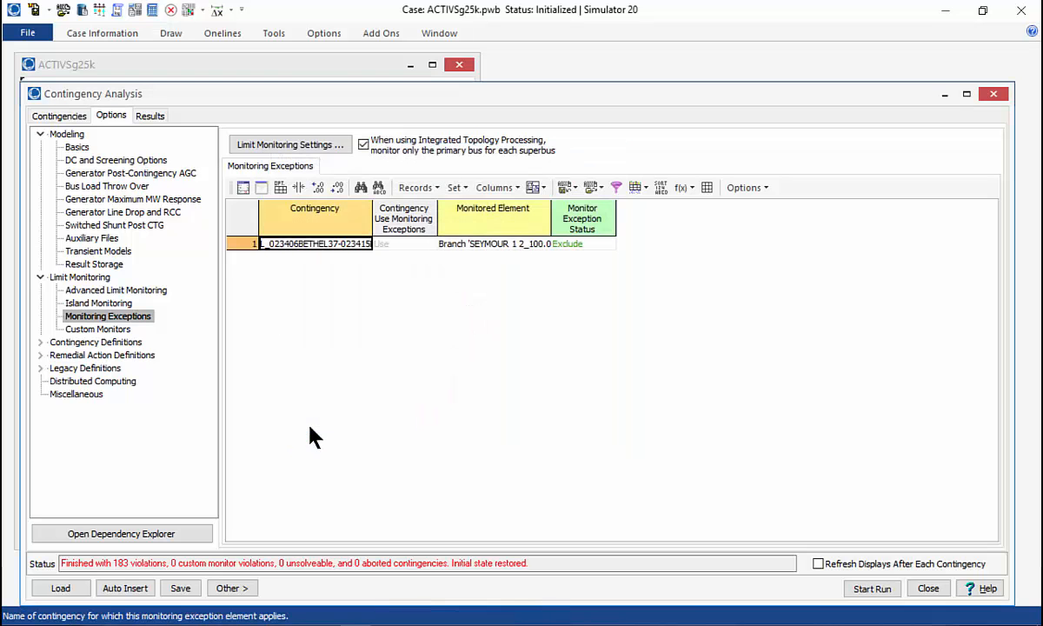
Step: Widen the monitored element and contingency columns to read the new exception and review its status choices, keeping Exclude
drag(551, 218, 668, 219)
click(700, 245)
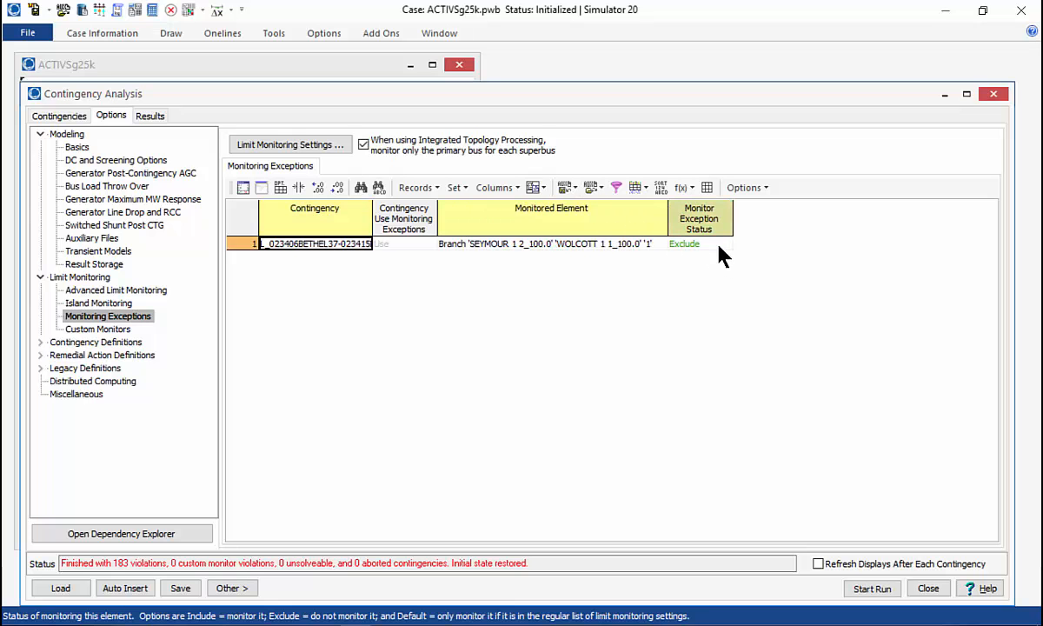
click(726, 246)
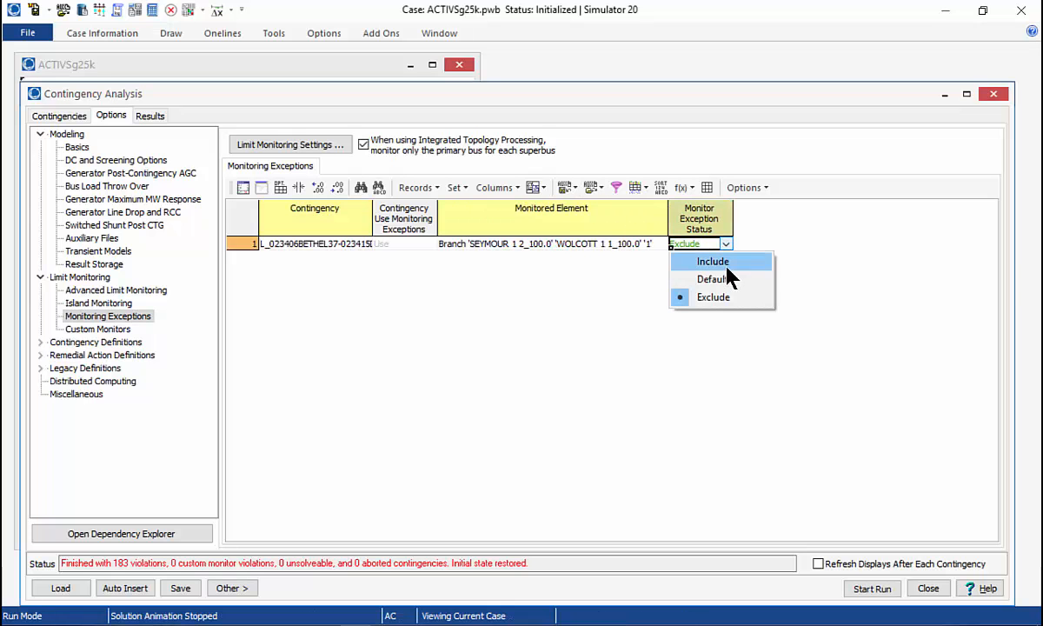
click(728, 312)
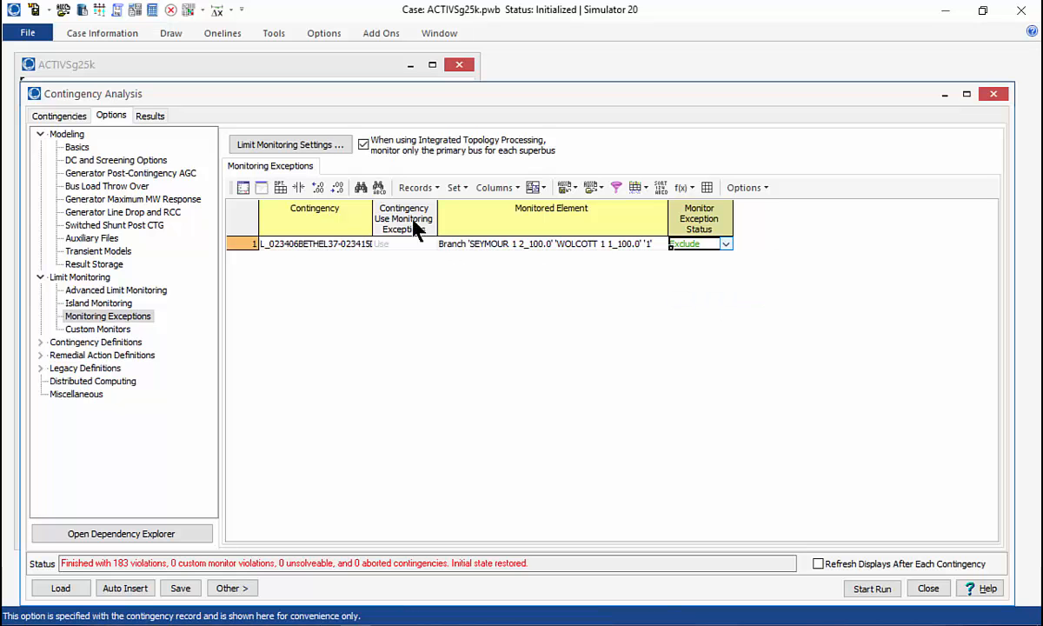
drag(375, 226, 410, 226)
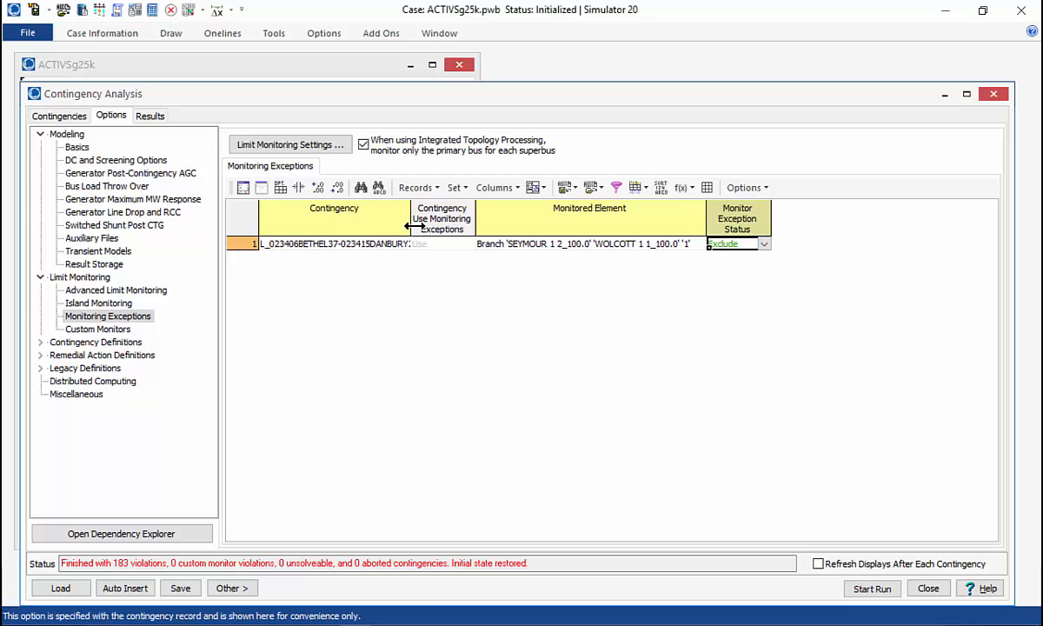
Step: Filter the existing contingency results using the limit monitoring settings
click(59, 116)
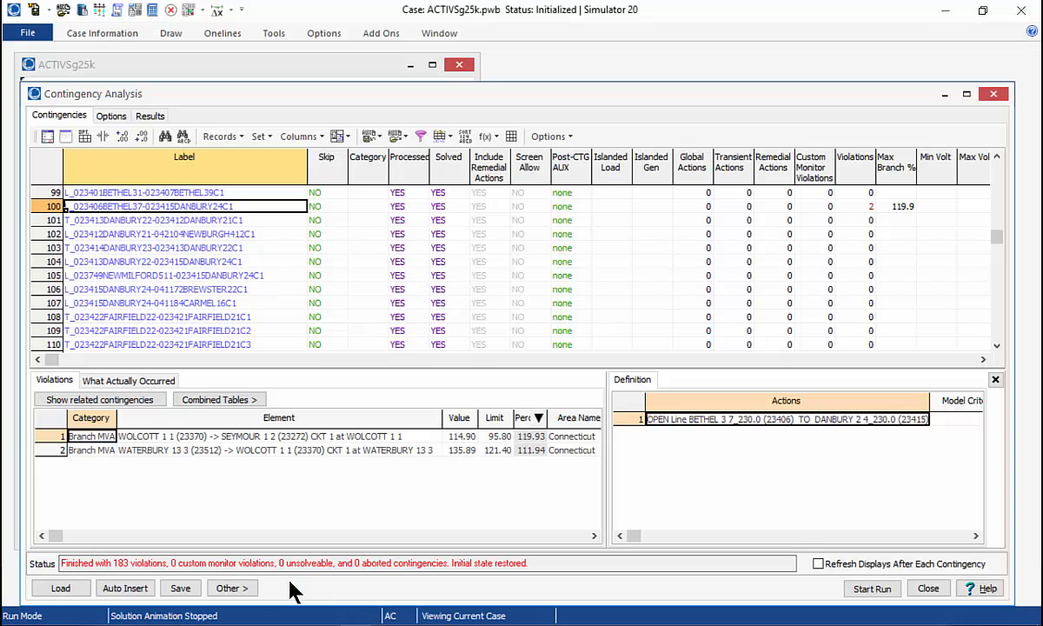
click(244, 588)
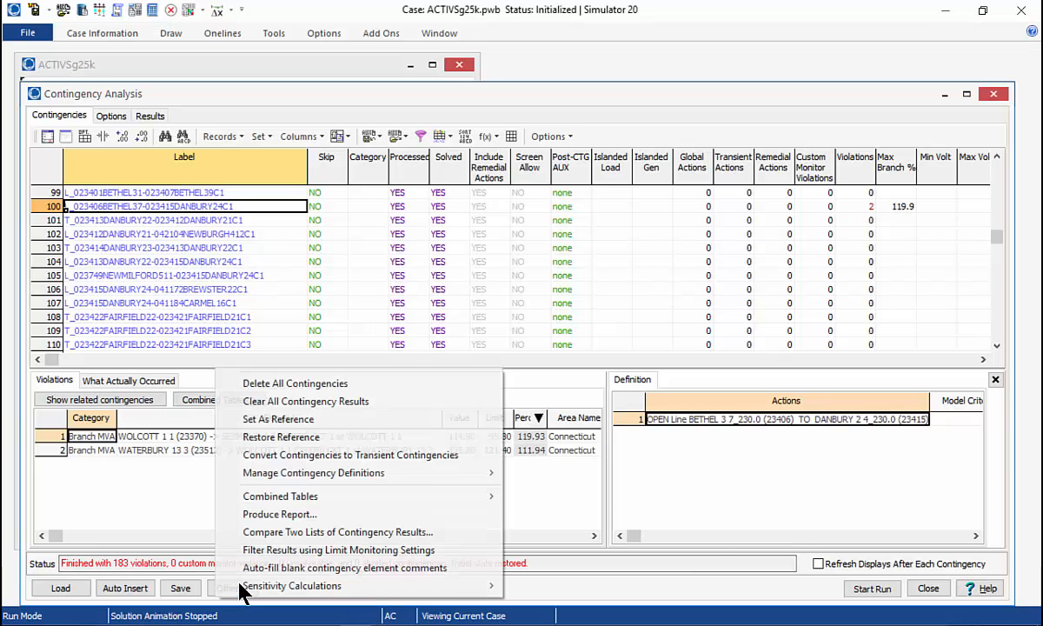
mouse_move(295, 504)
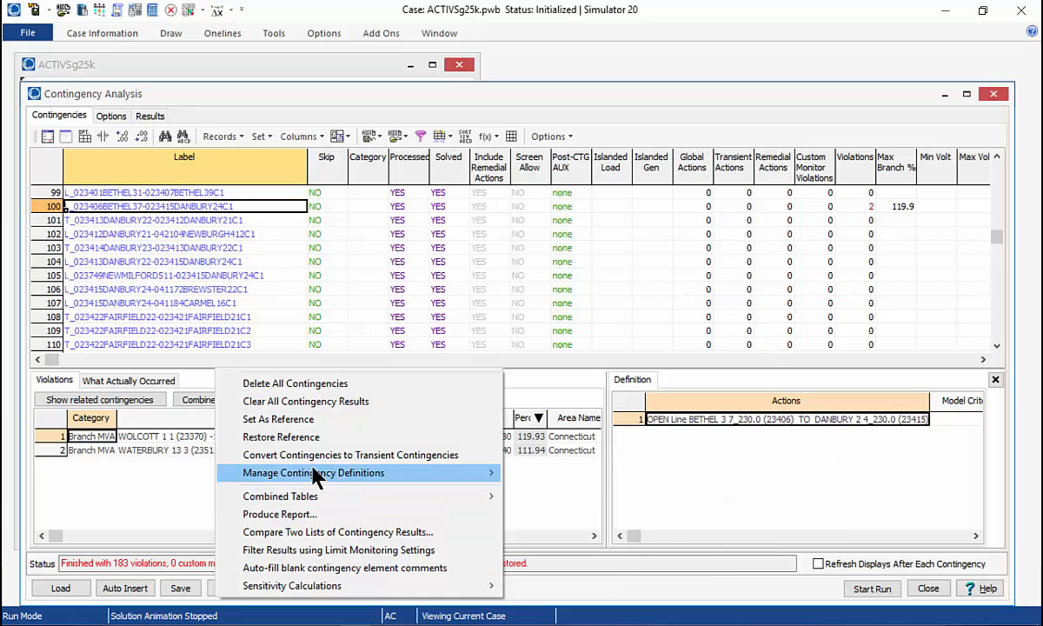
click(334, 552)
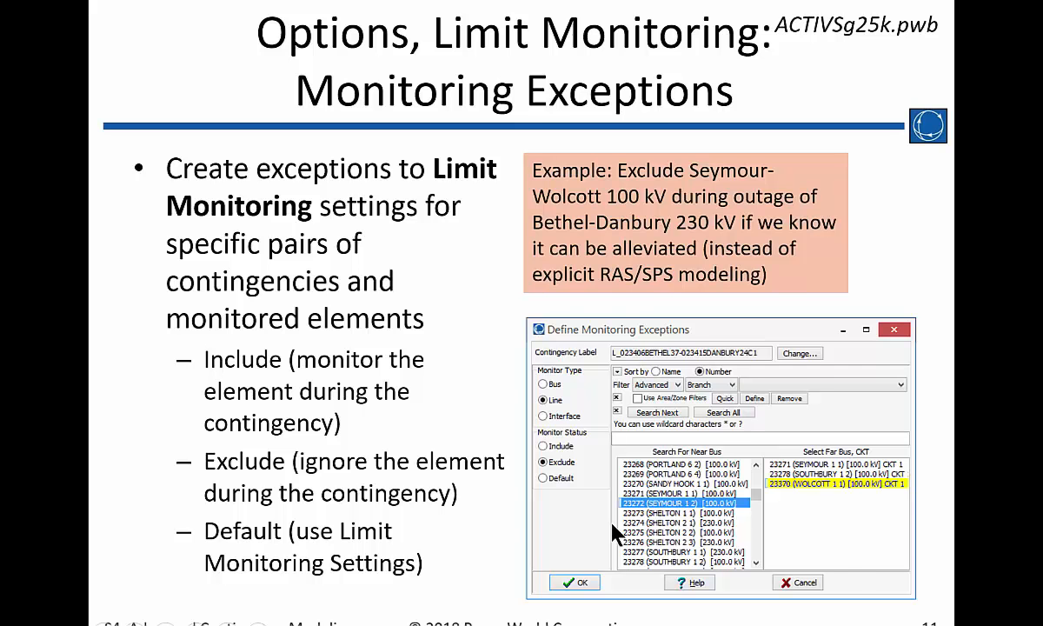
key(Page_Down)
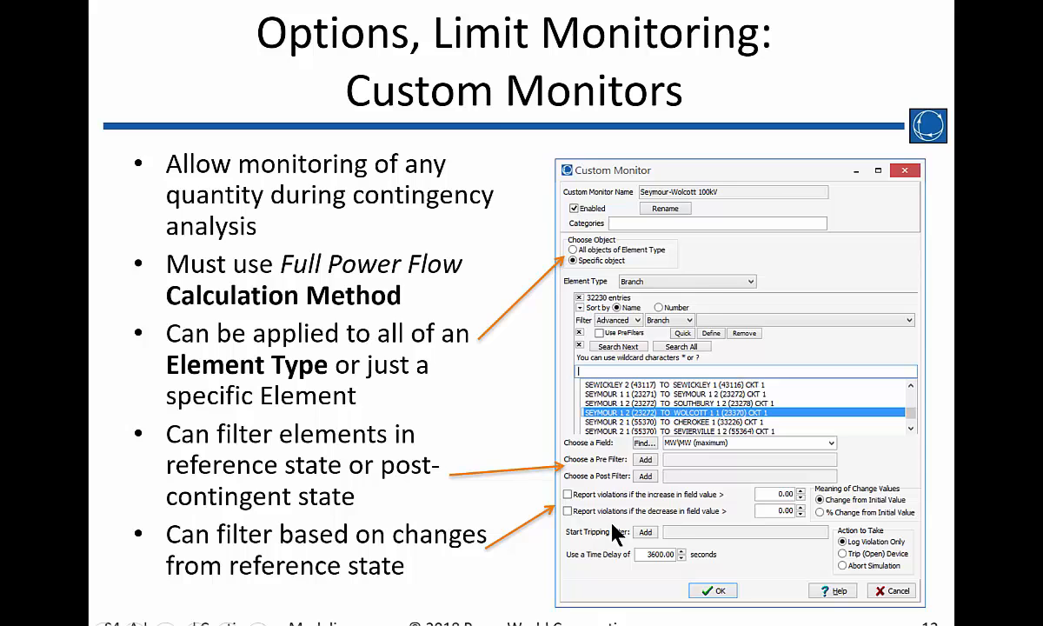
key(Page_Down)
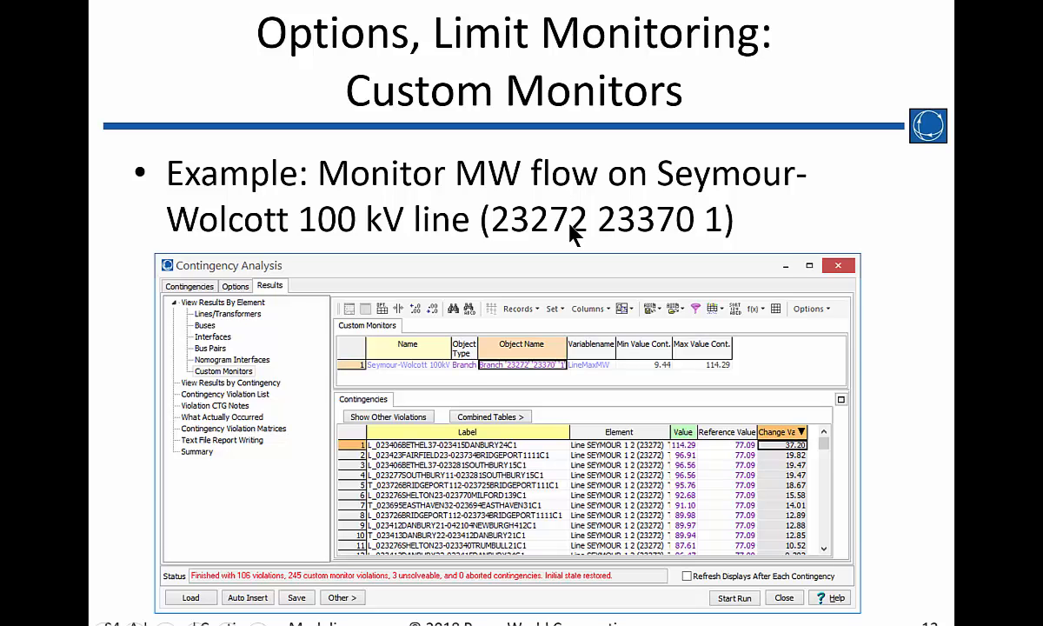
Step: Switch back to PowerWorld Simulator and insert a new custom monitor in the limit monitoring options
key(alt+Tab)
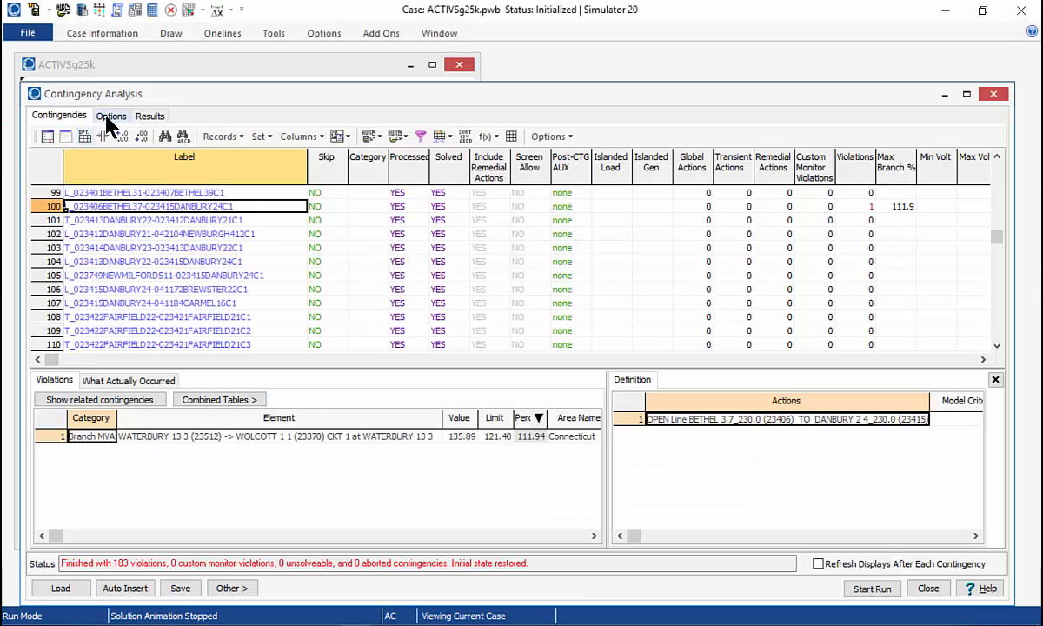
click(110, 117)
click(146, 330)
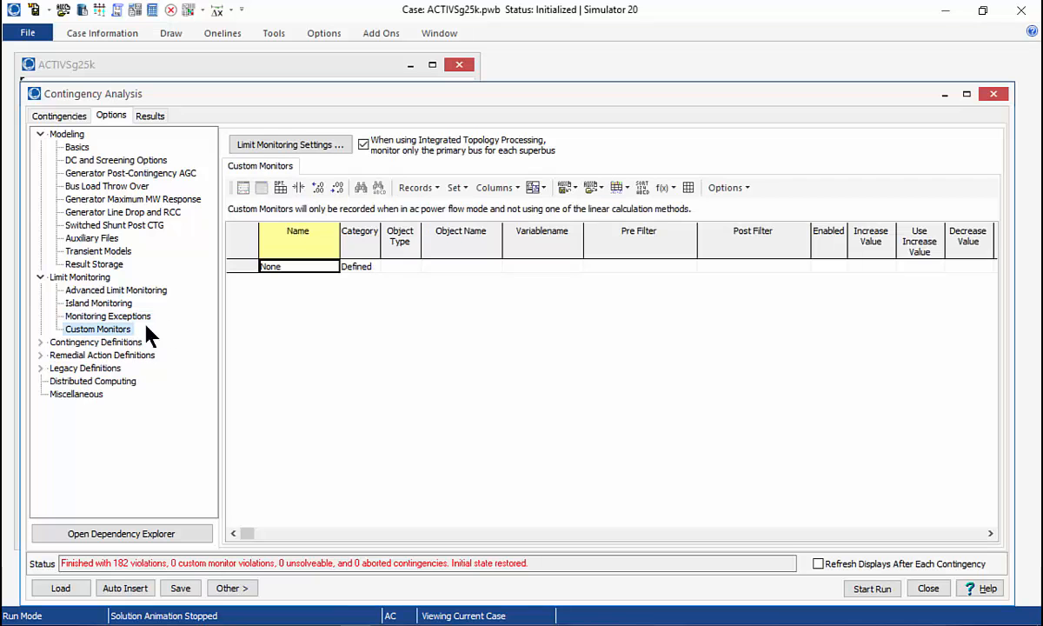
right_click(306, 269)
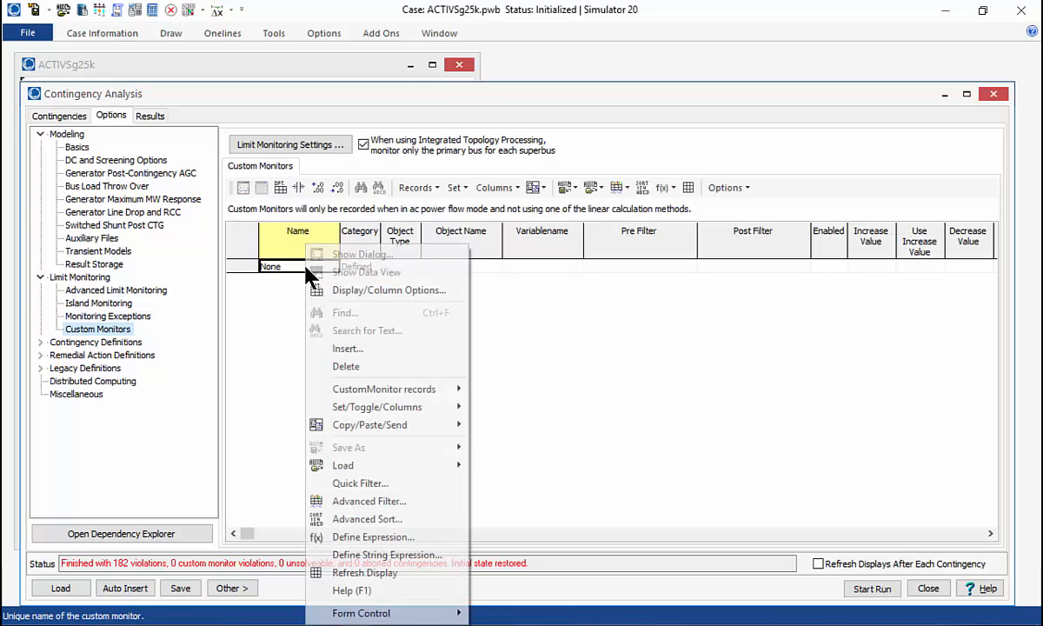
click(353, 348)
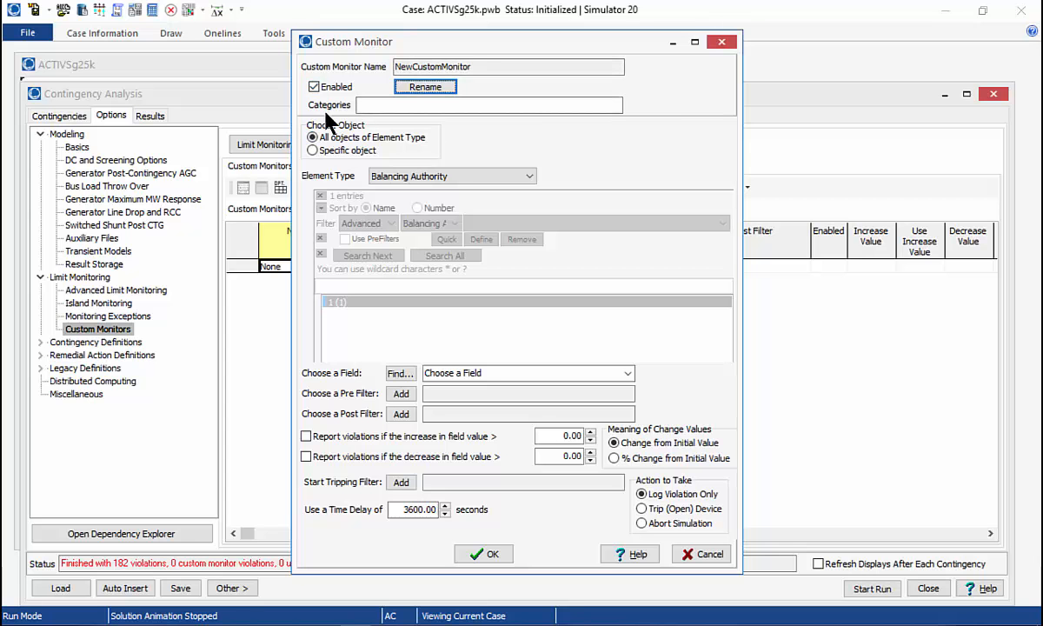
Step: Set the custom monitor to a specific object of element type Branch and restrict the branch list with the prefilters
click(328, 151)
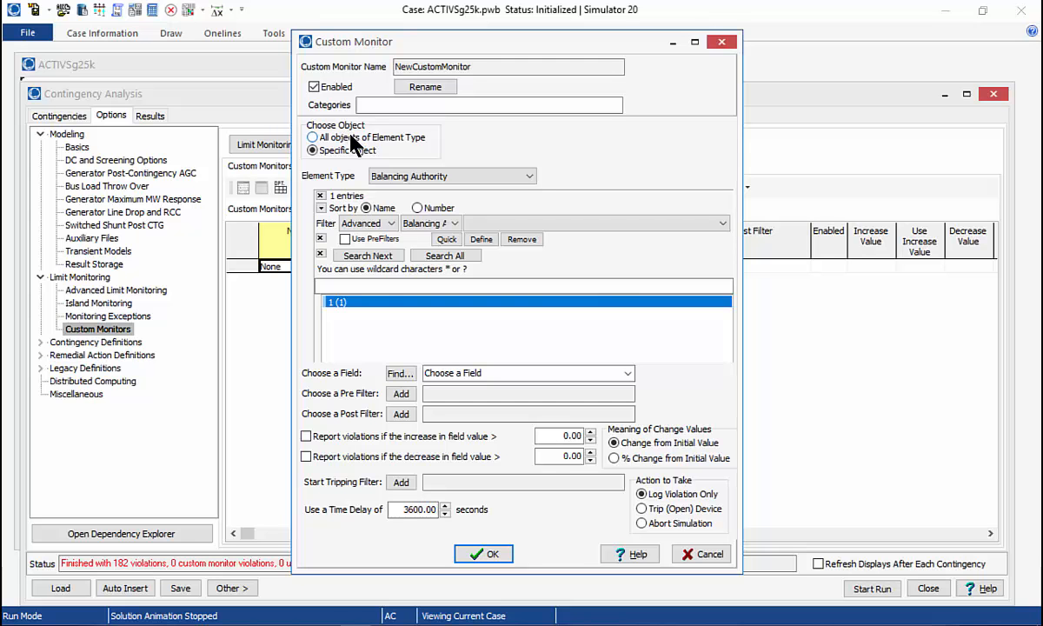
click(332, 139)
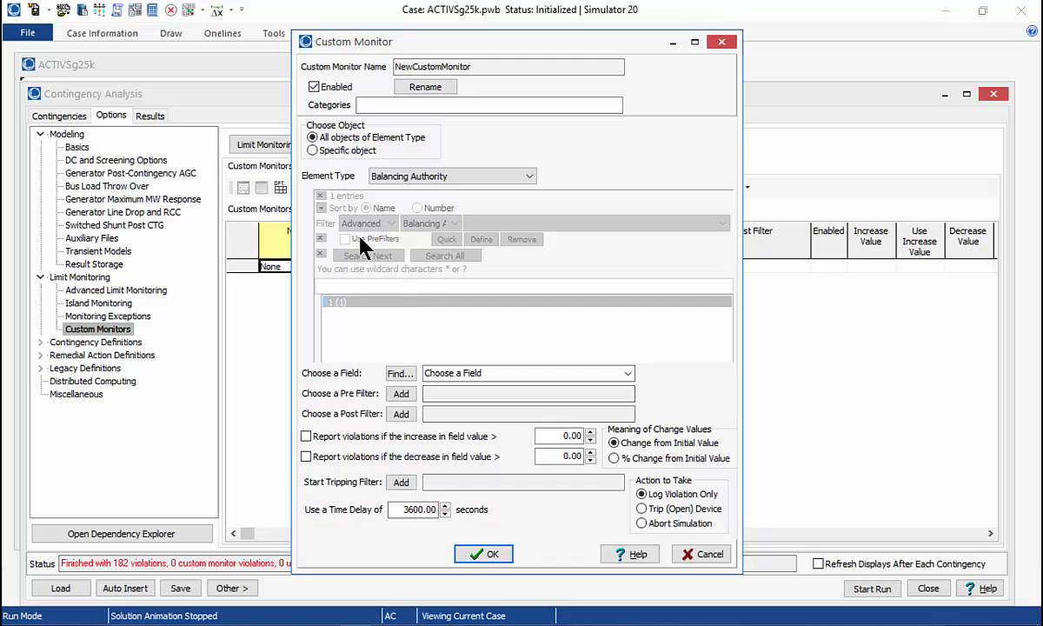
click(317, 151)
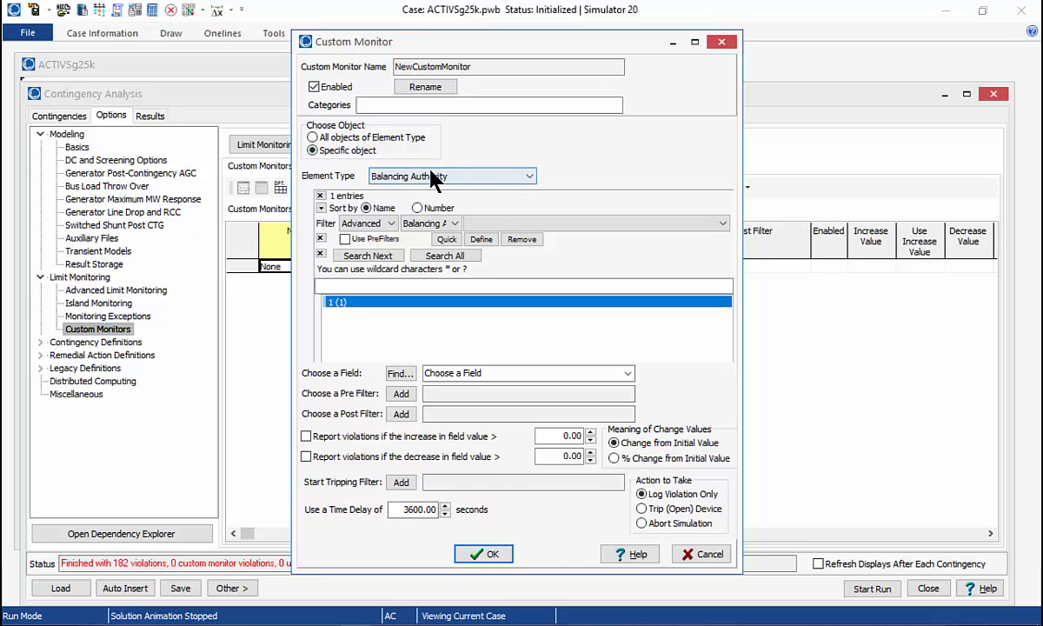
click(503, 177)
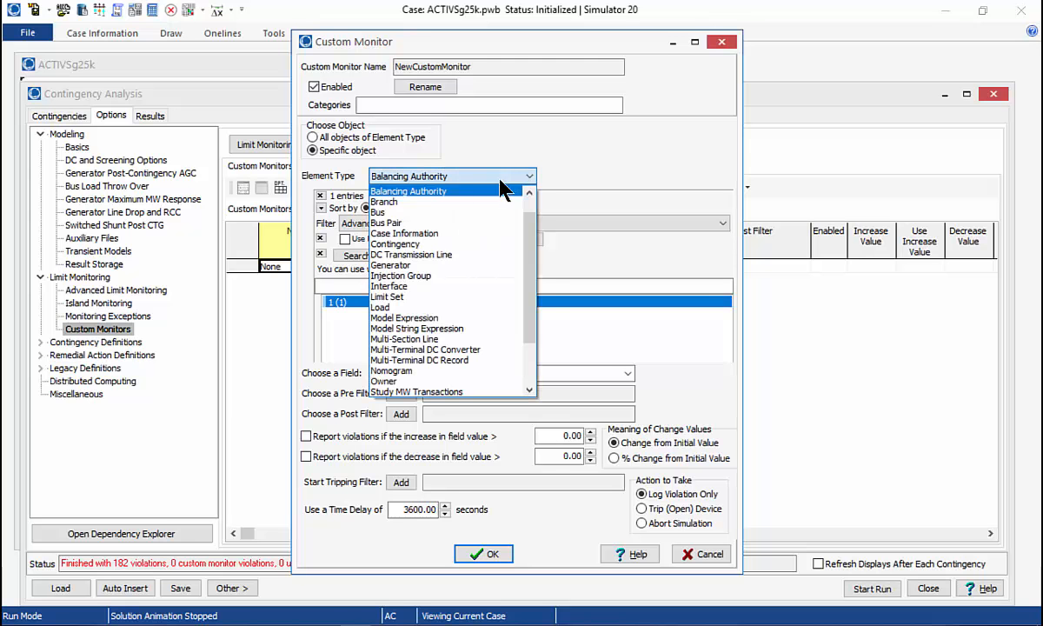
click(391, 212)
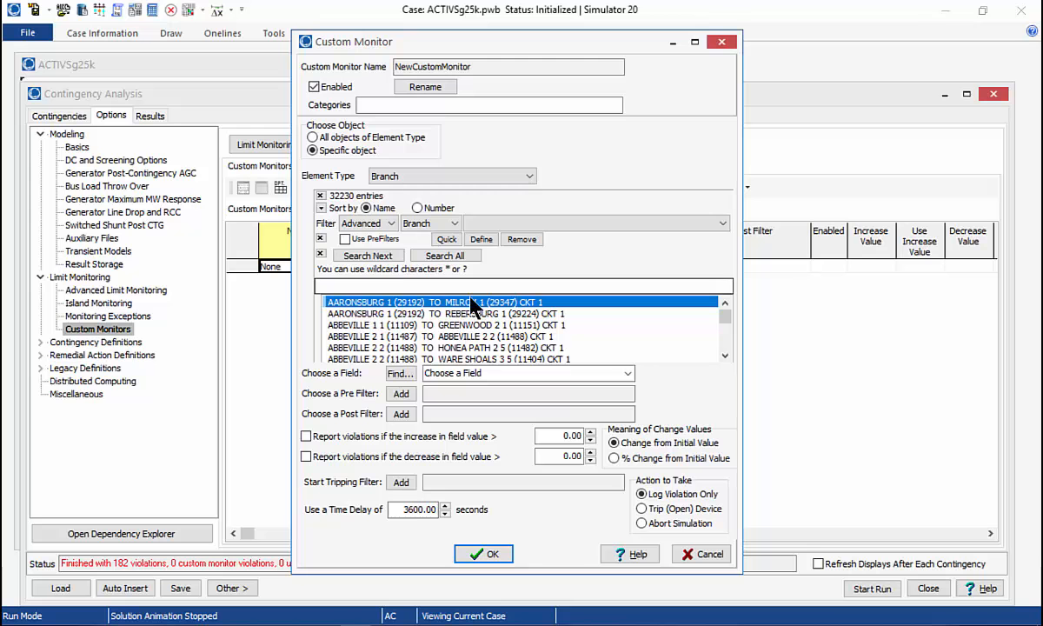
click(345, 239)
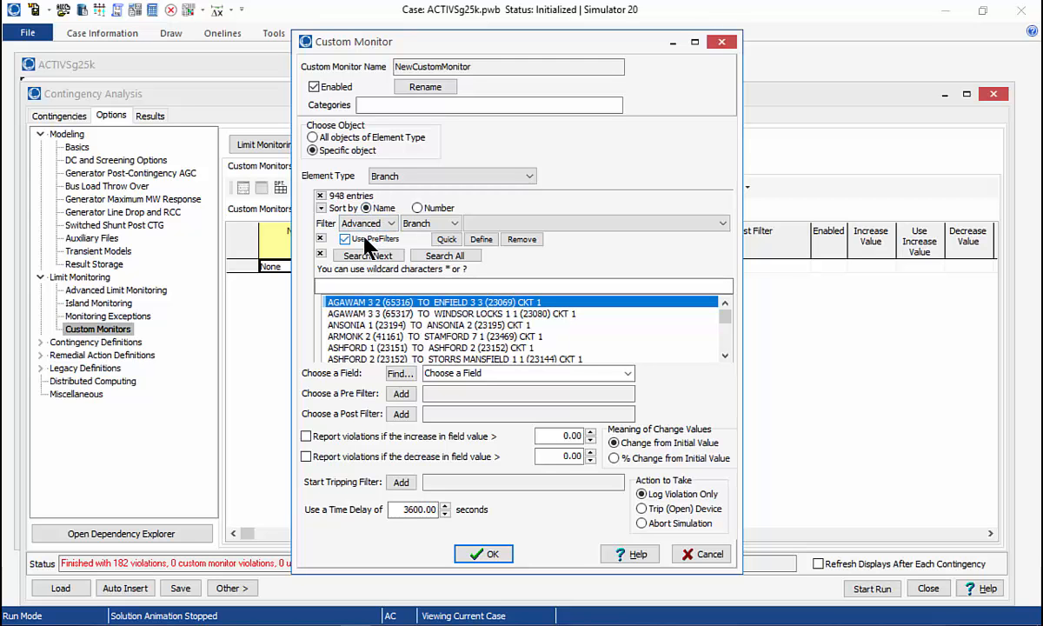
Step: Find the branches starting with "seym" and select SEYMOUR 1 2 (23272) to WOLCOTT 1 1 (23370) circuit 1, checking it against the slide
click(371, 286)
text(sey)
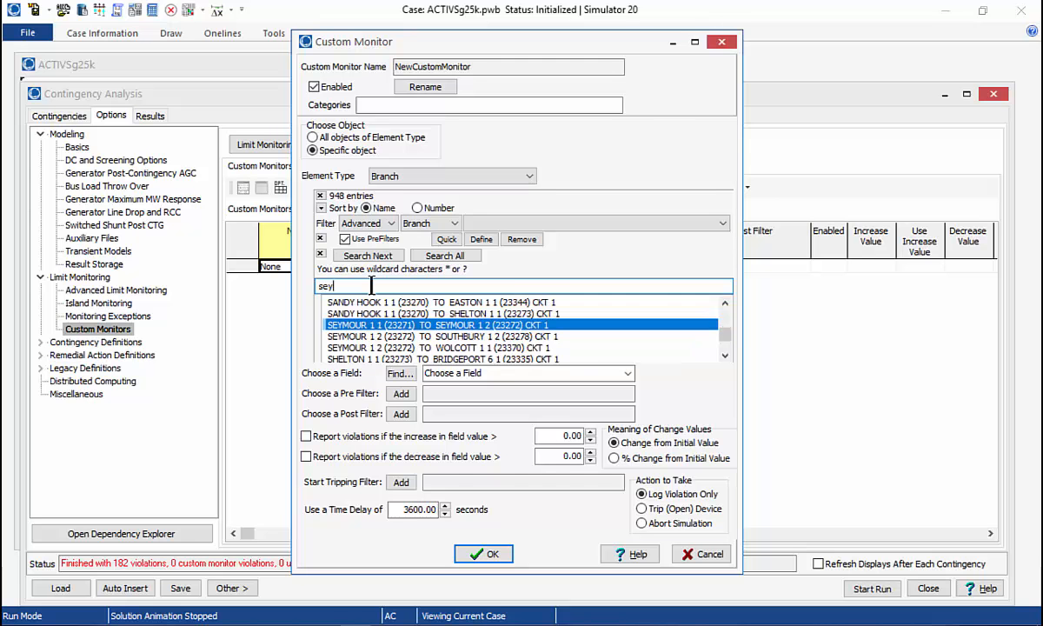
text(m)
click(465, 348)
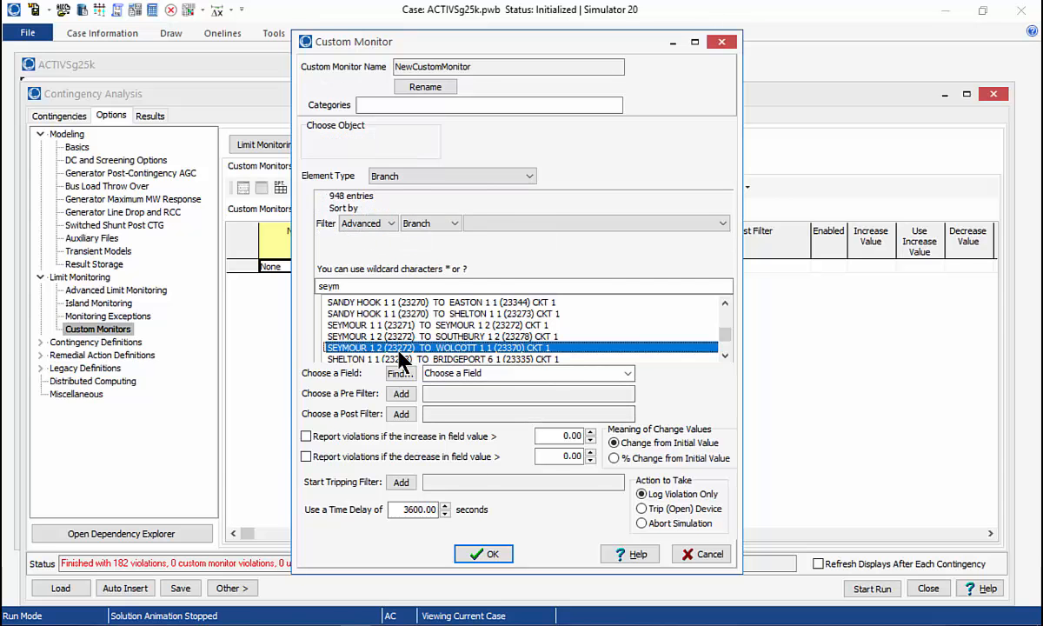
key(alt+Tab)
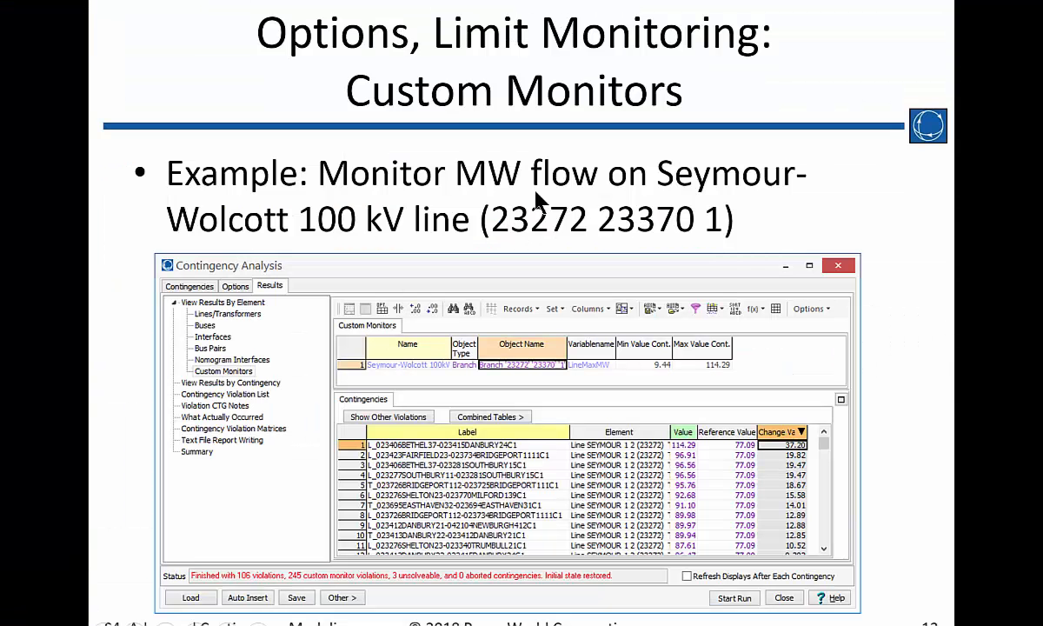
key(alt+Tab)
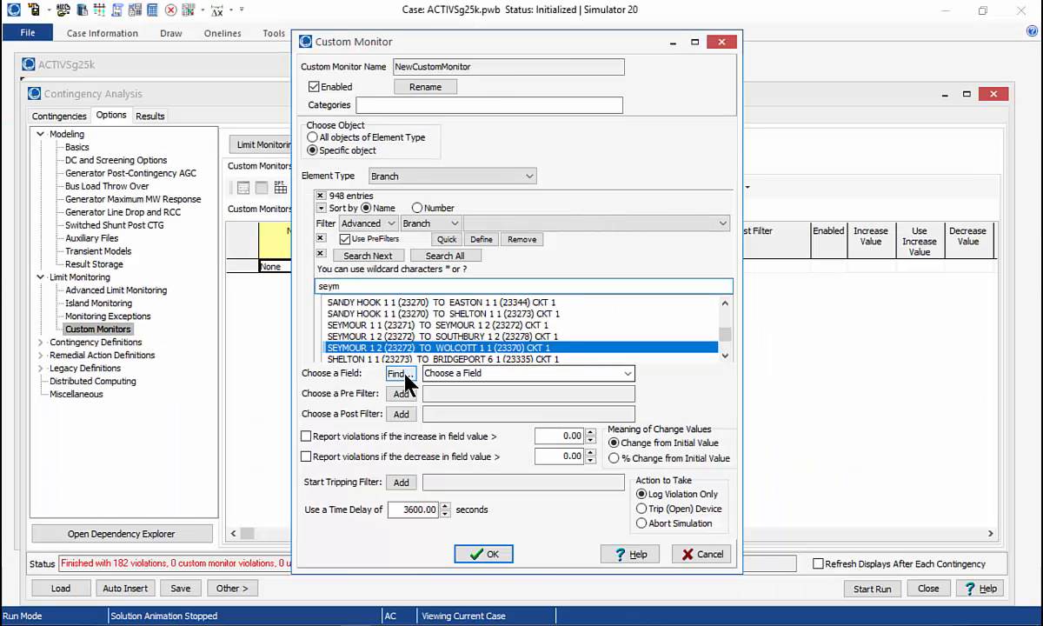
Step: Set the custom monitor's field to MW\MW (maximum) and save the monitor
click(628, 374)
text(mw\MW (maximum)
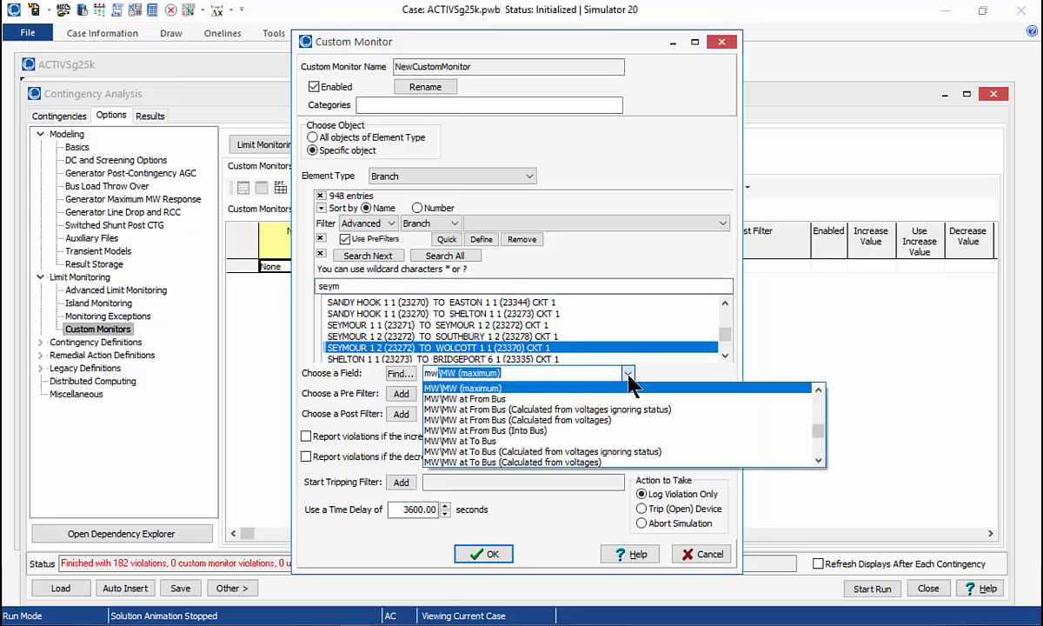
click(471, 389)
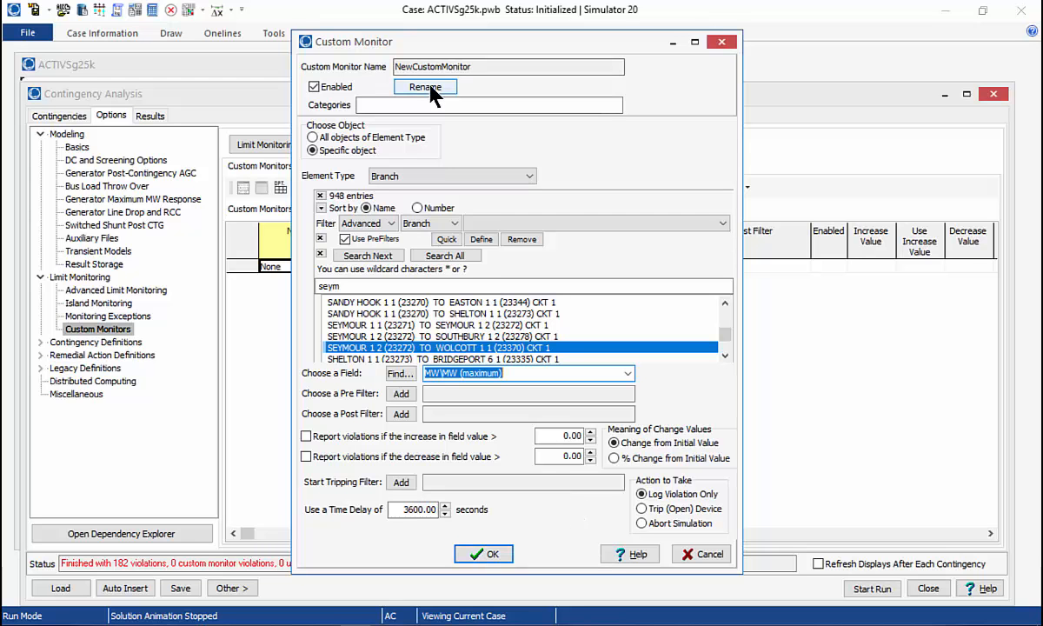
click(483, 554)
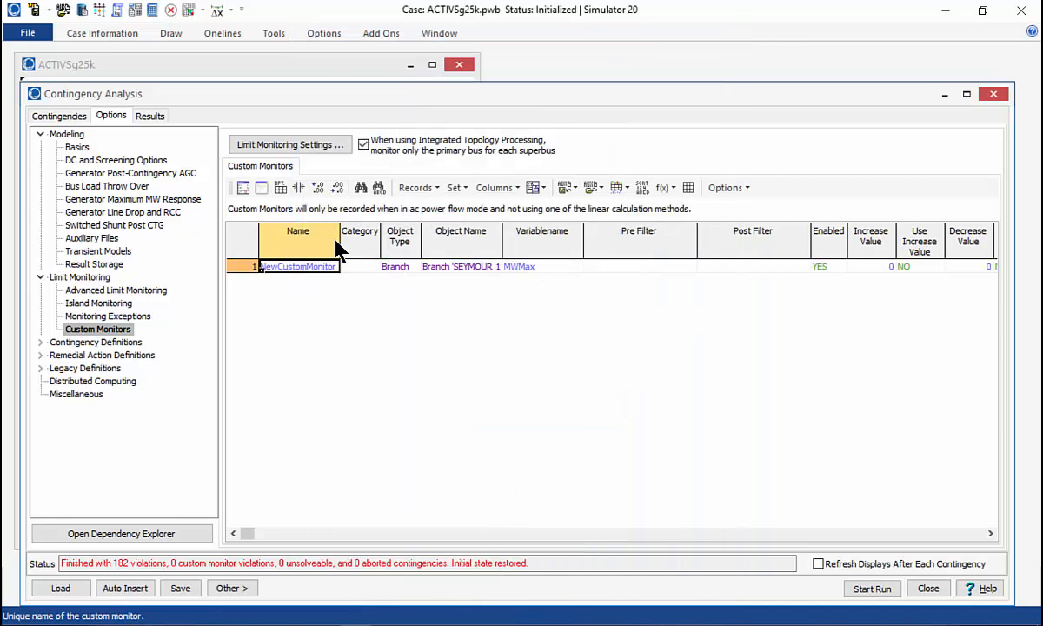
Step: Widen the name column and rename the custom monitor to "Seymour - Wolcott 100 kV"
drag(341, 237, 397, 236)
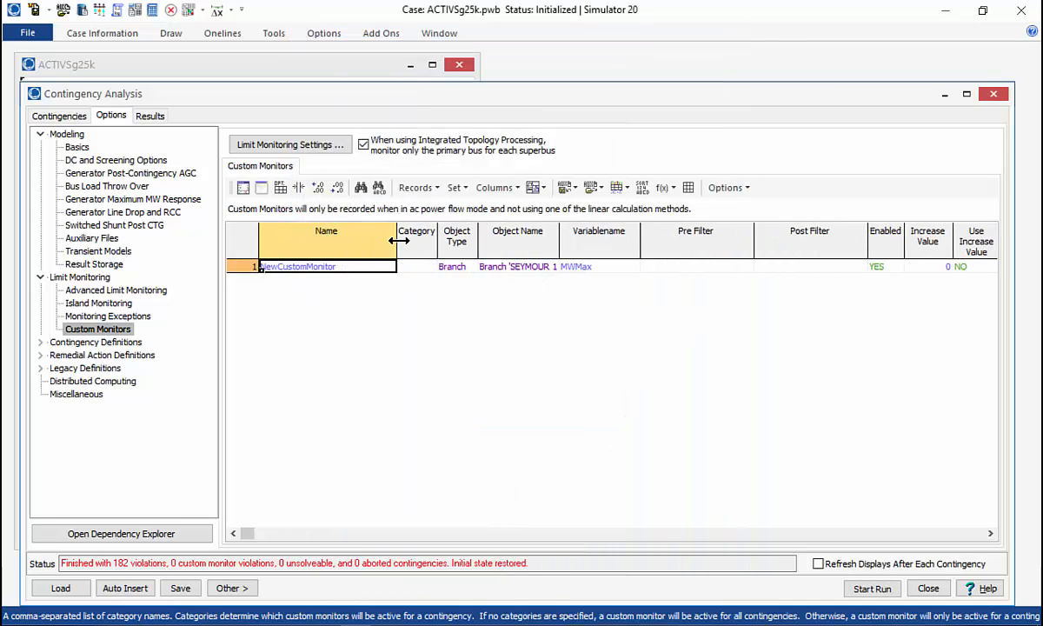
click(320, 269)
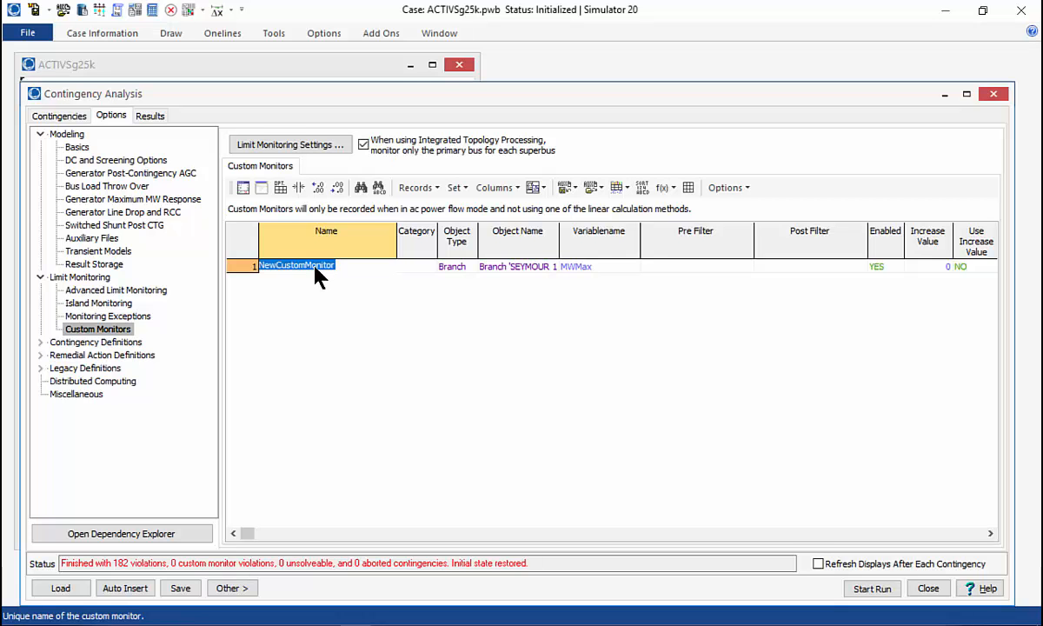
text(Seymou)
text(r - Wolcott 100 kV)
key(Return)
Step: Run the contingencies with the Full Power Flow calculation method and abort the run after the first few contingencies
click(76, 148)
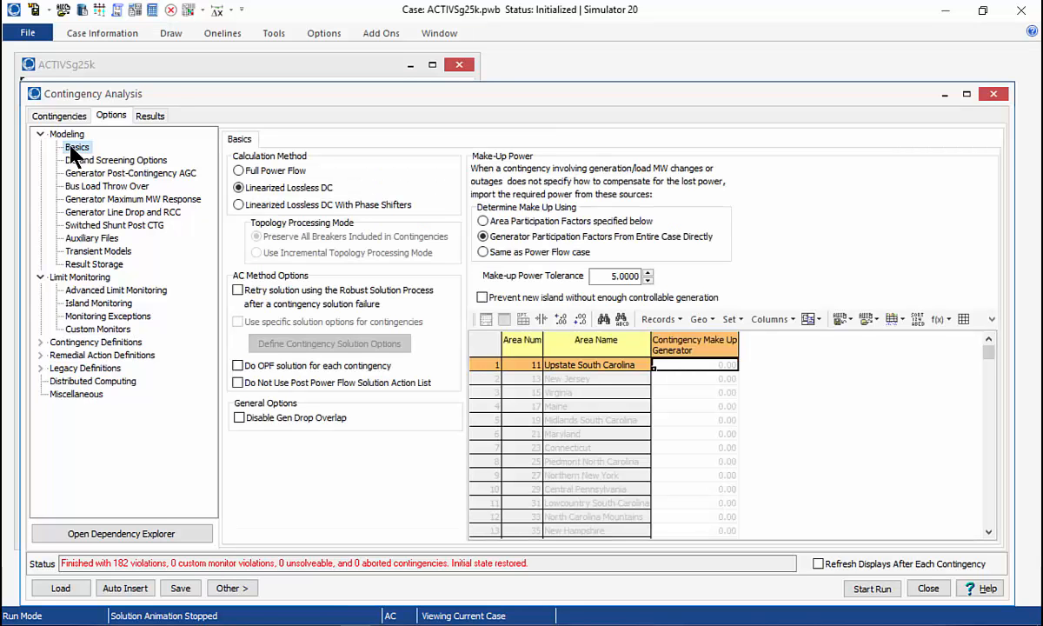
click(263, 172)
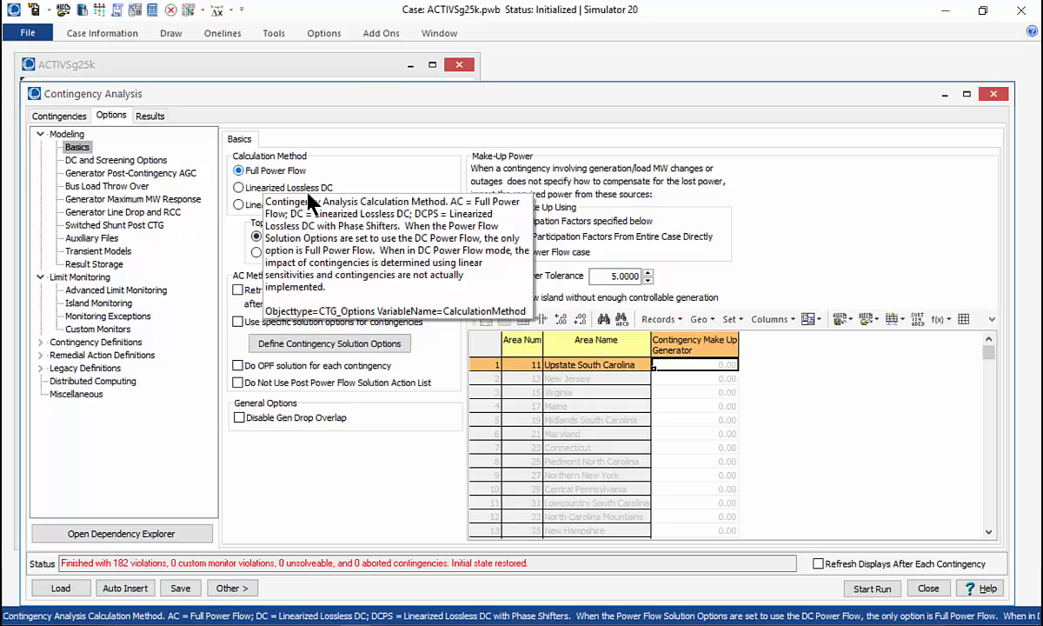
click(868, 593)
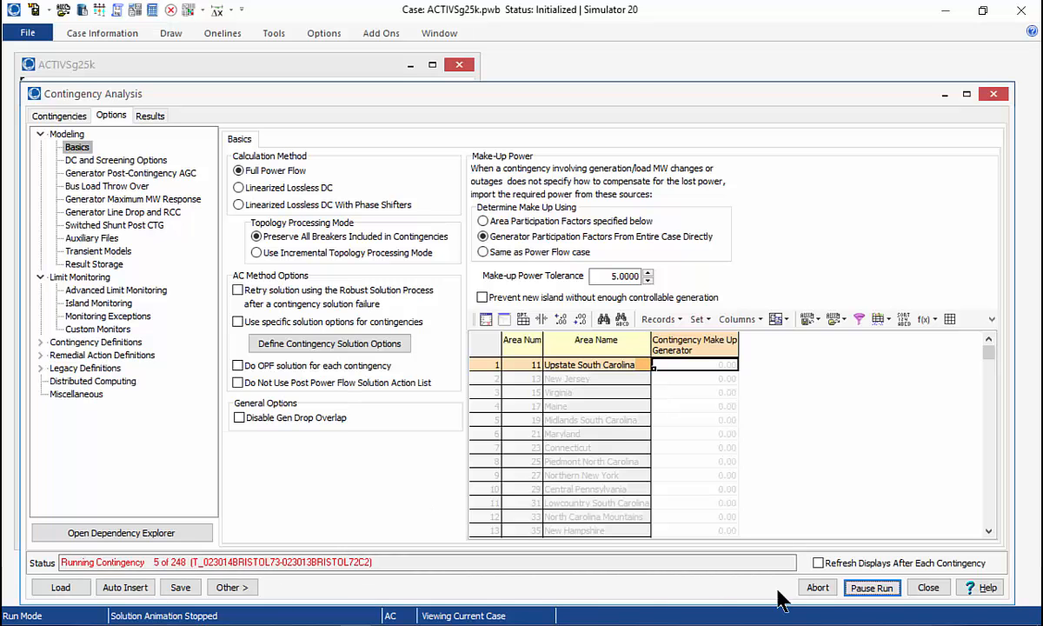
click(872, 589)
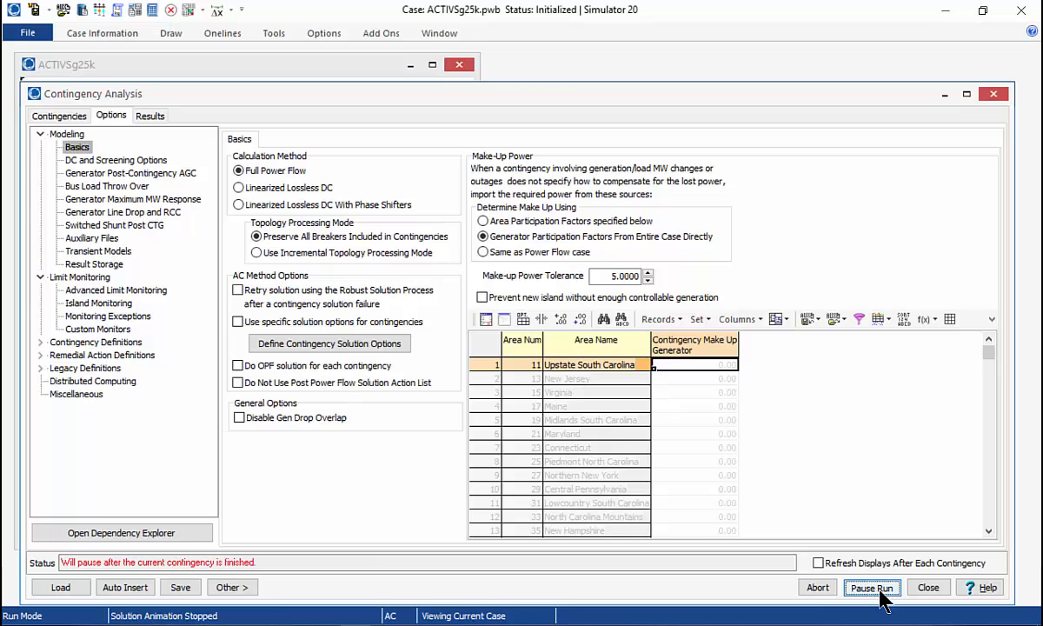
click(822, 593)
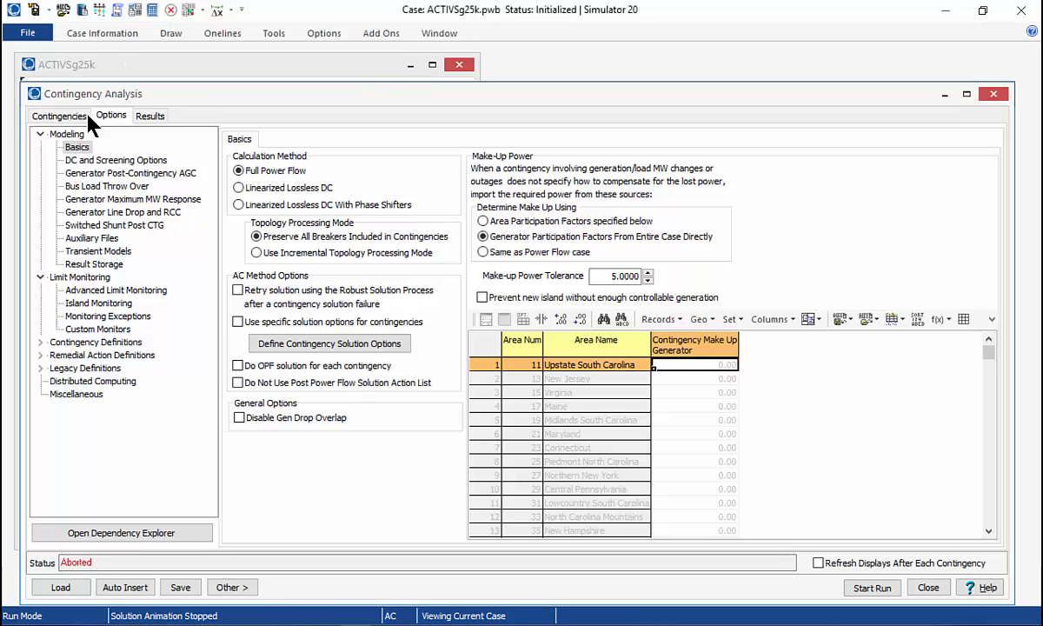
Step: Sort the contingency list by violations in descending order and review the custom monitor violations of the processed contingencies
click(151, 116)
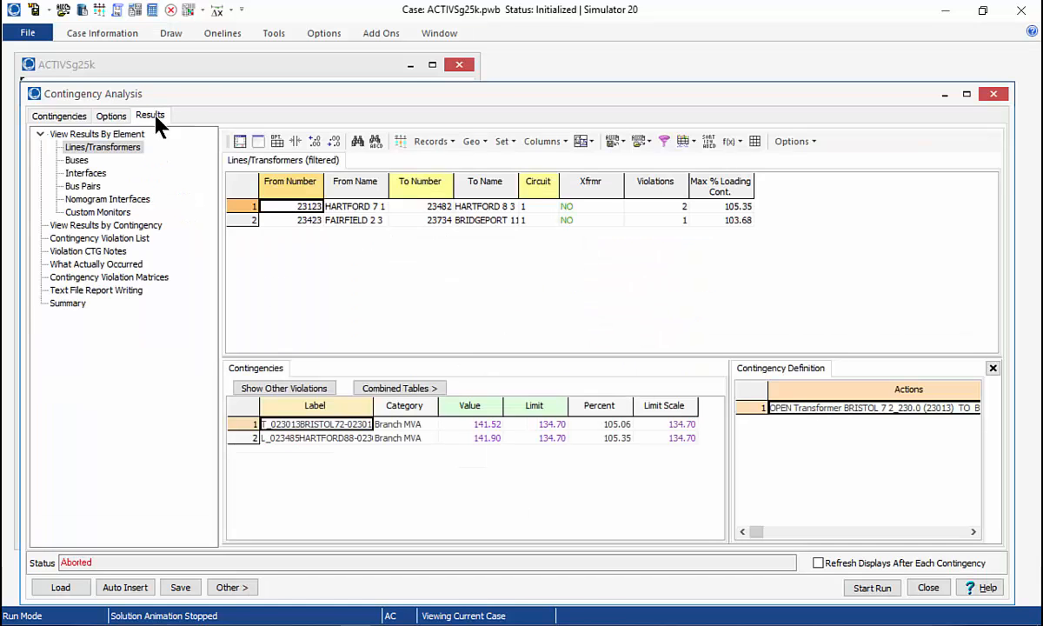
click(53, 119)
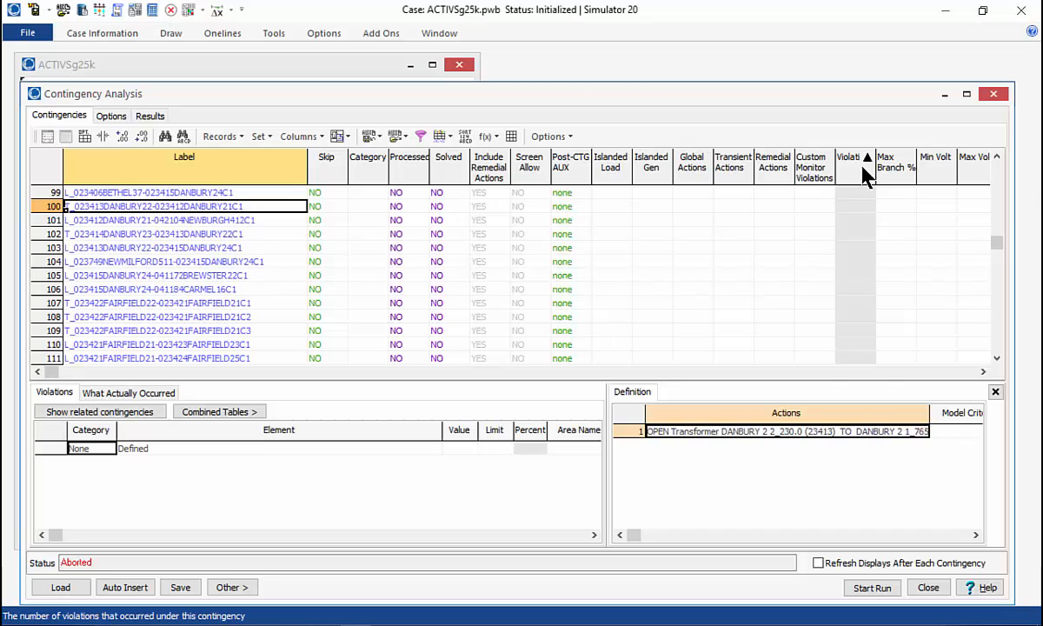
drag(999, 243, 1019, 170)
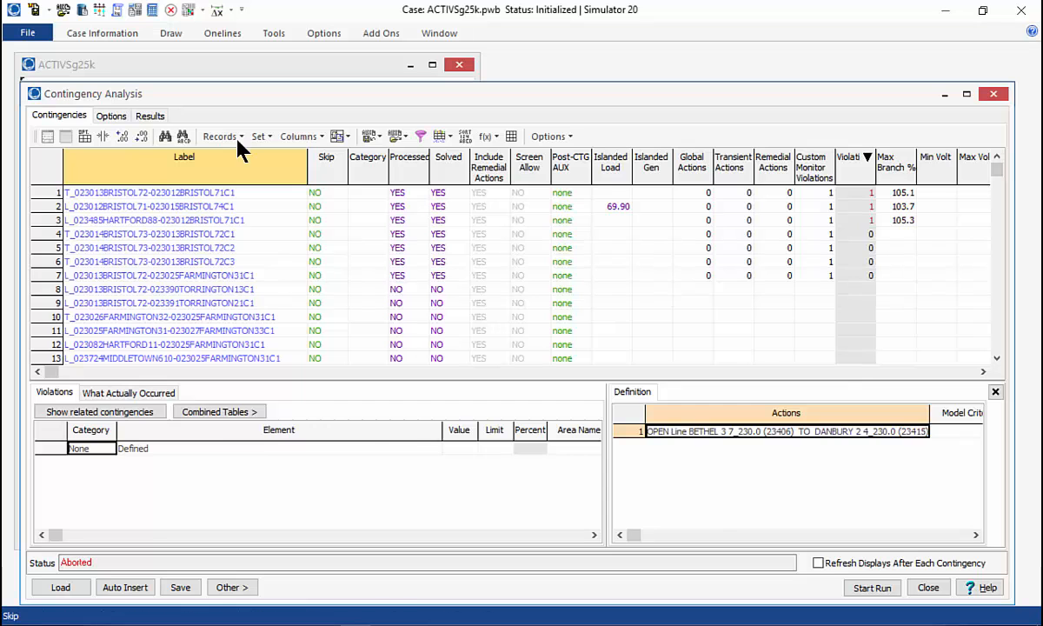
Step: Examine the custom monitor results, comparing each contingency's value with its reference value, and switch to the presentation slides
click(150, 117)
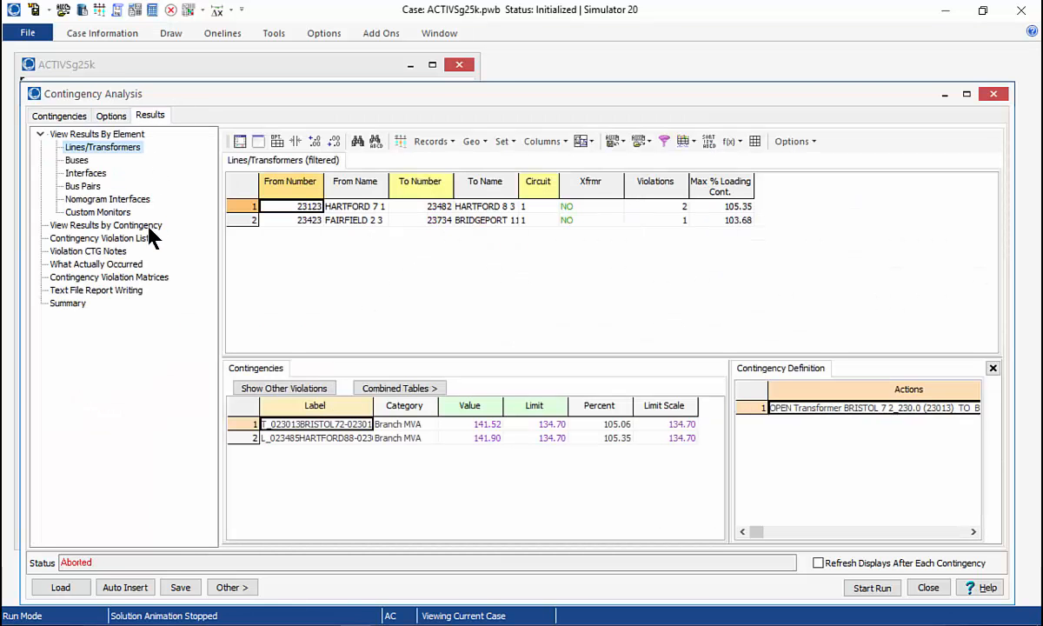
click(116, 215)
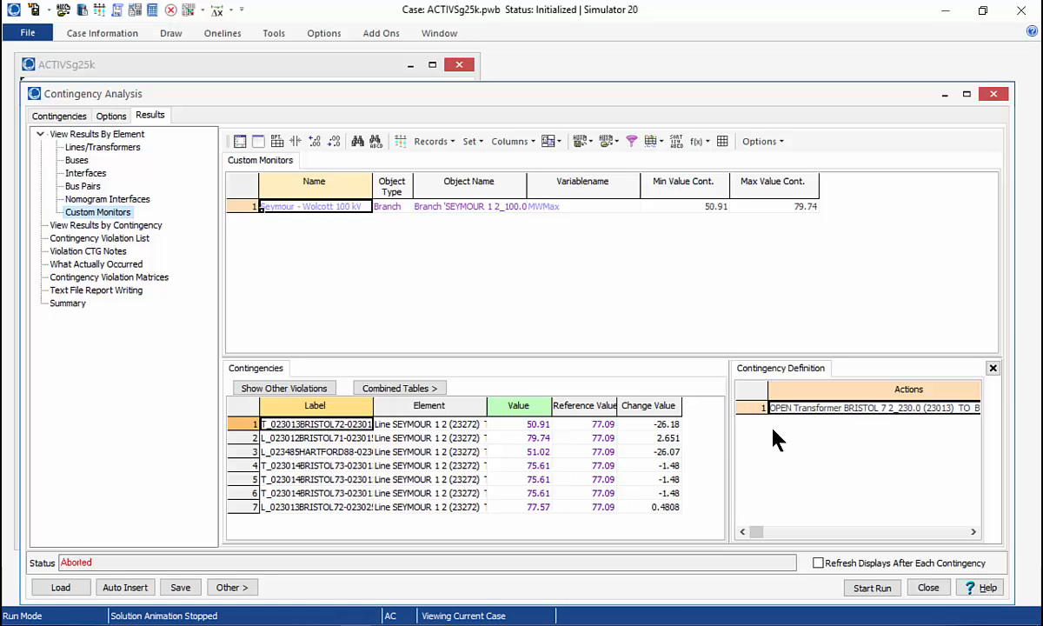
drag(729, 453, 713, 396)
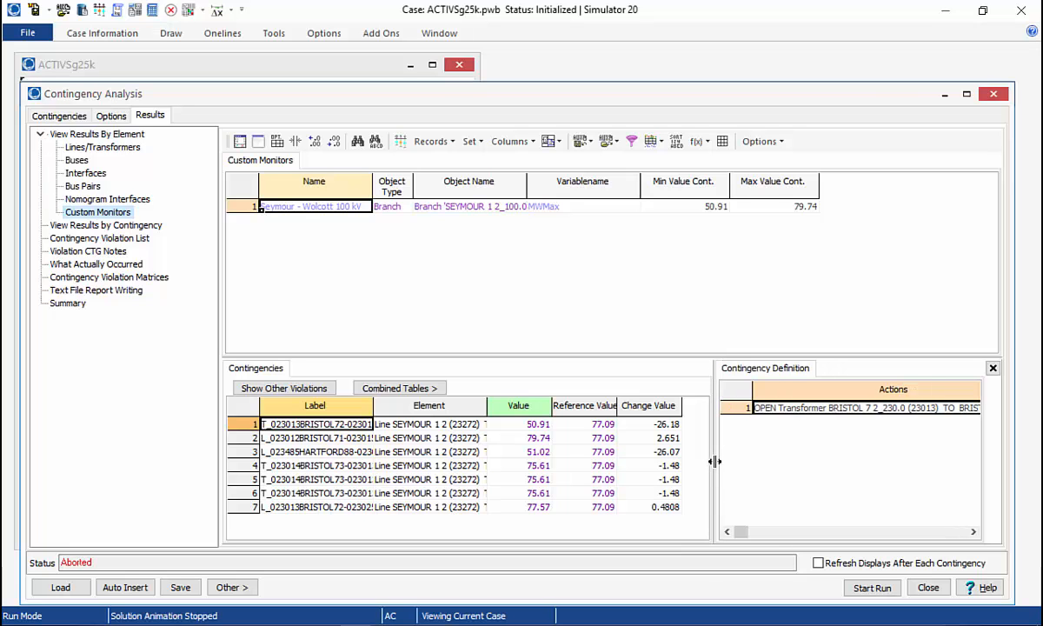
click(582, 425)
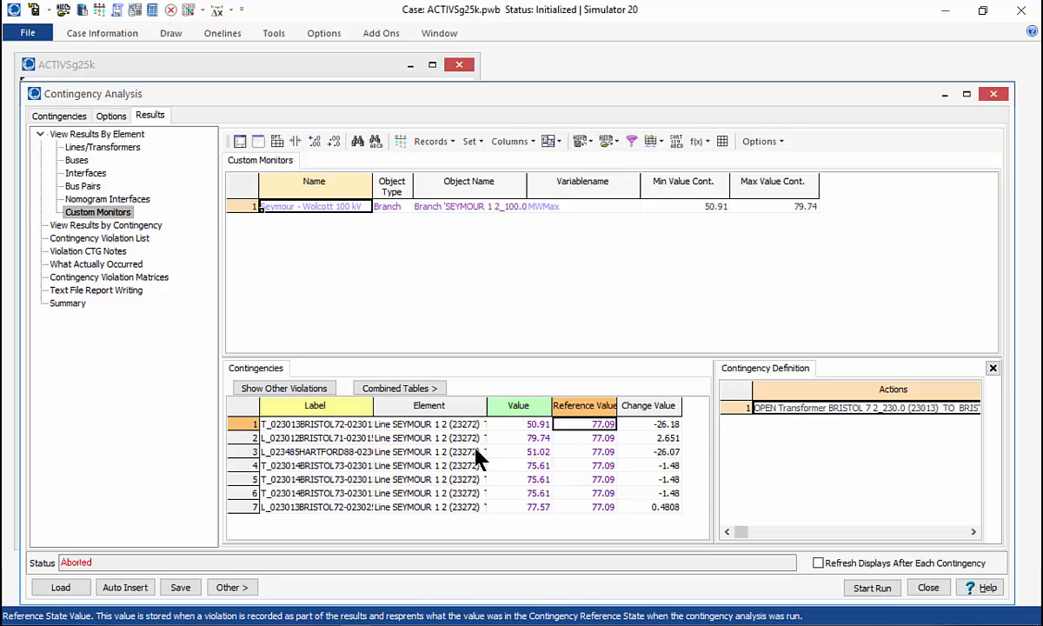
click(532, 426)
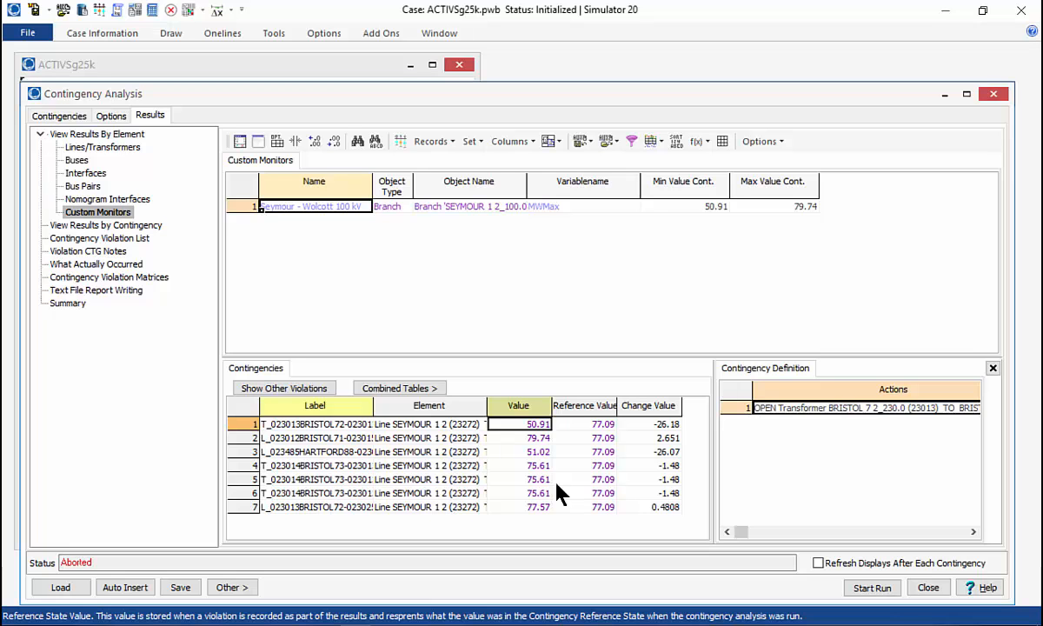
key(Down)
key(Down)
key(Down)
key(Down)
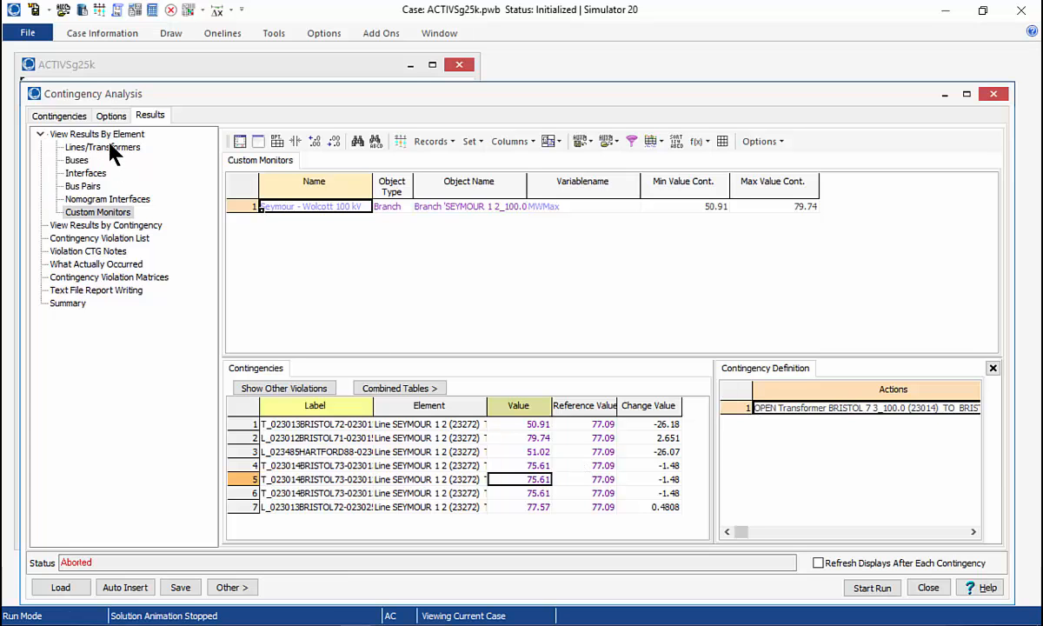
key(alt+Tab)
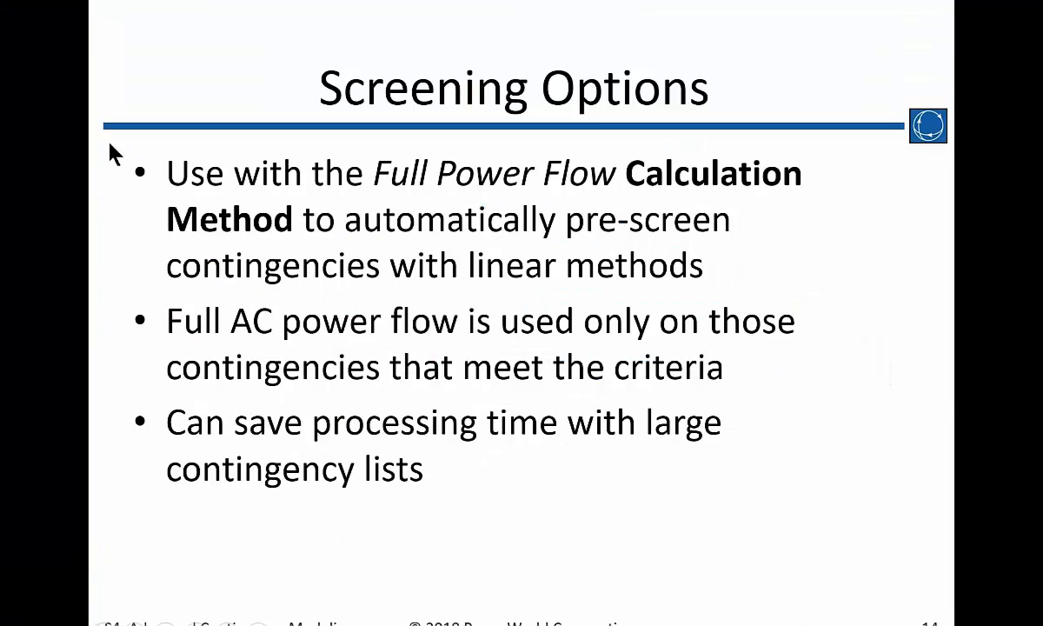
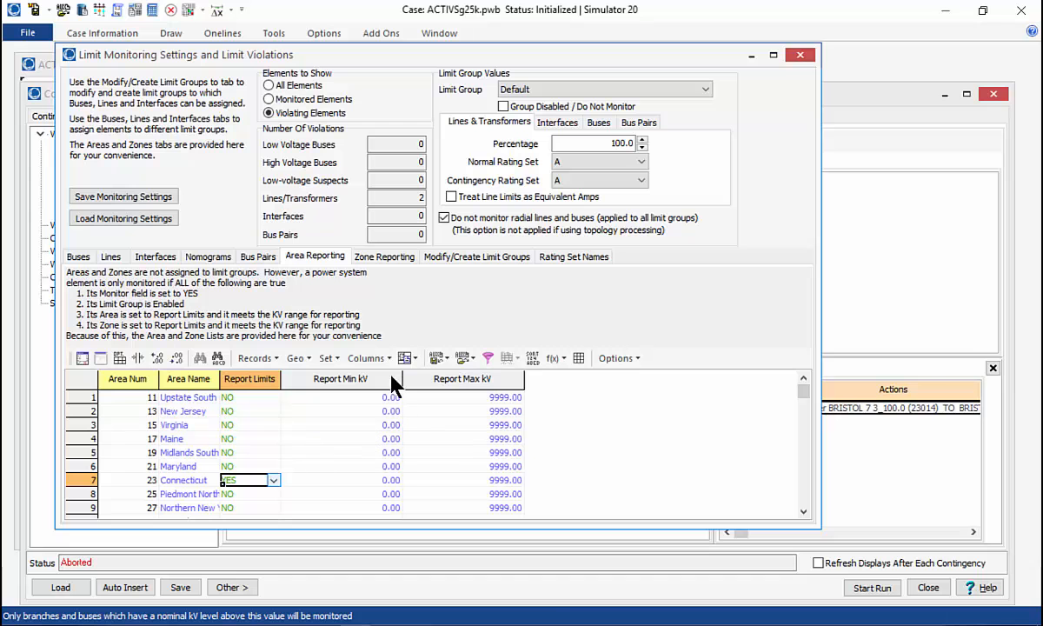
Step: Set the Report Min kV of all areas to 100 in the area reporting limits
click(386, 439)
click(329, 358)
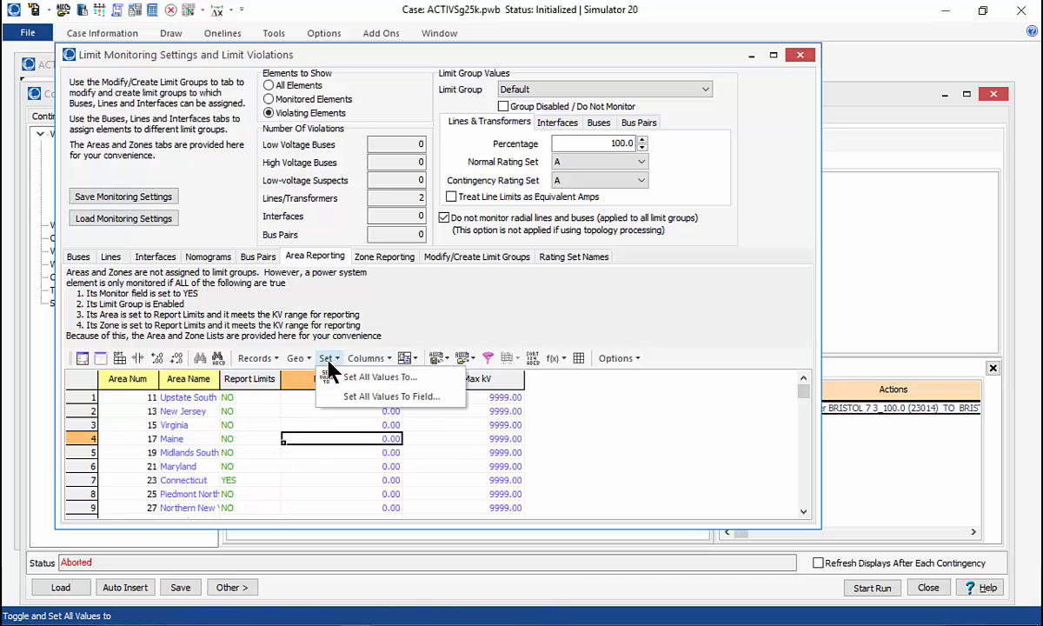
click(361, 379)
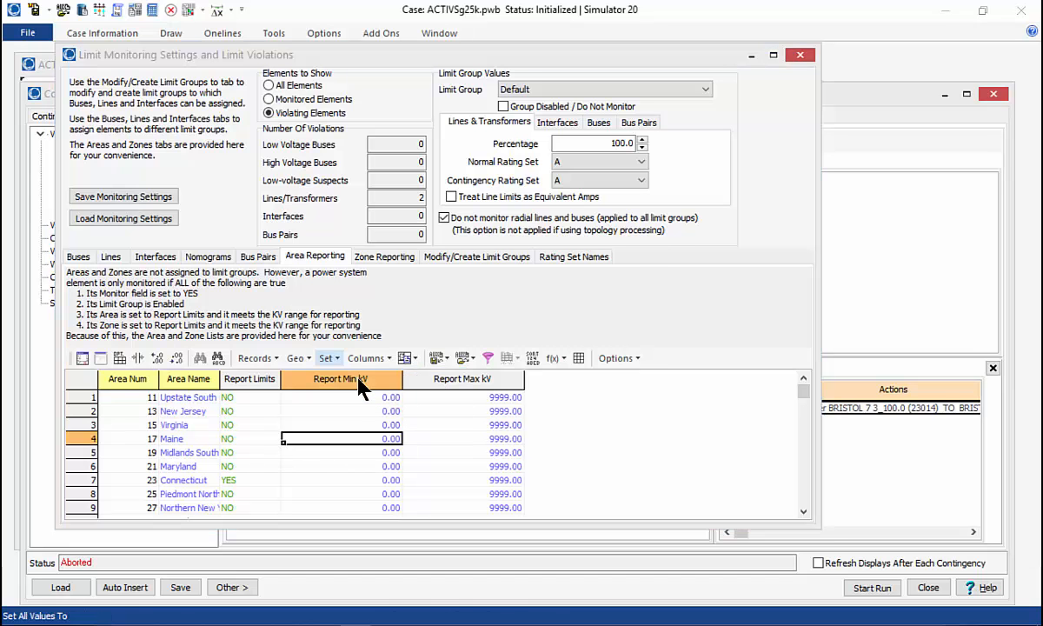
text(100)
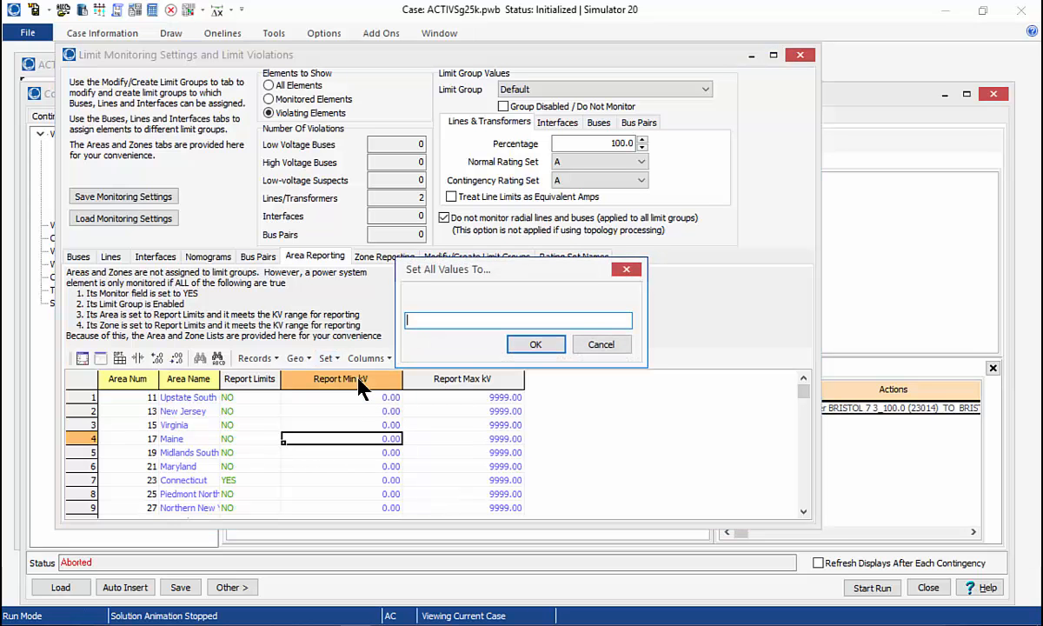
click(533, 345)
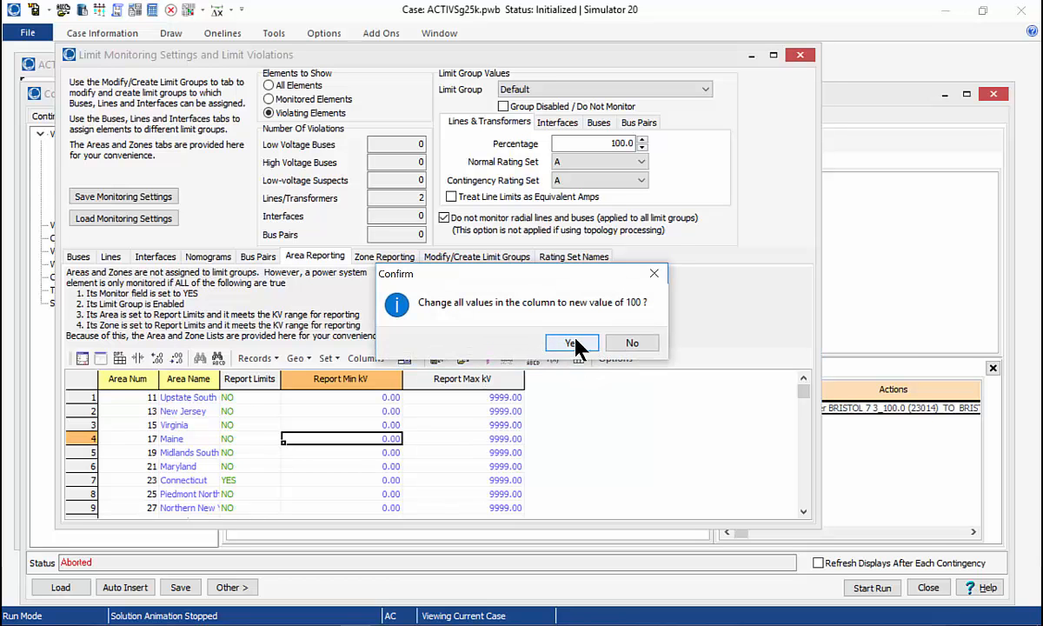
click(573, 344)
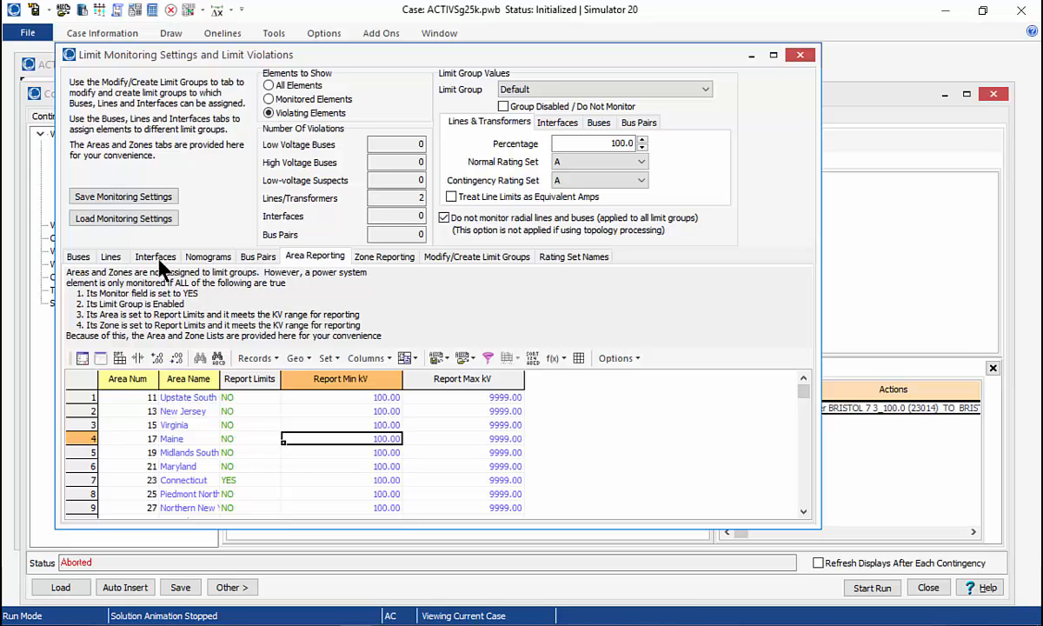
Step: Set Monitor to NO for the violating Middletown 5 3–Middletown 4 1 and Fairfield 2 3–Bridgeport 11 11 lines
click(116, 255)
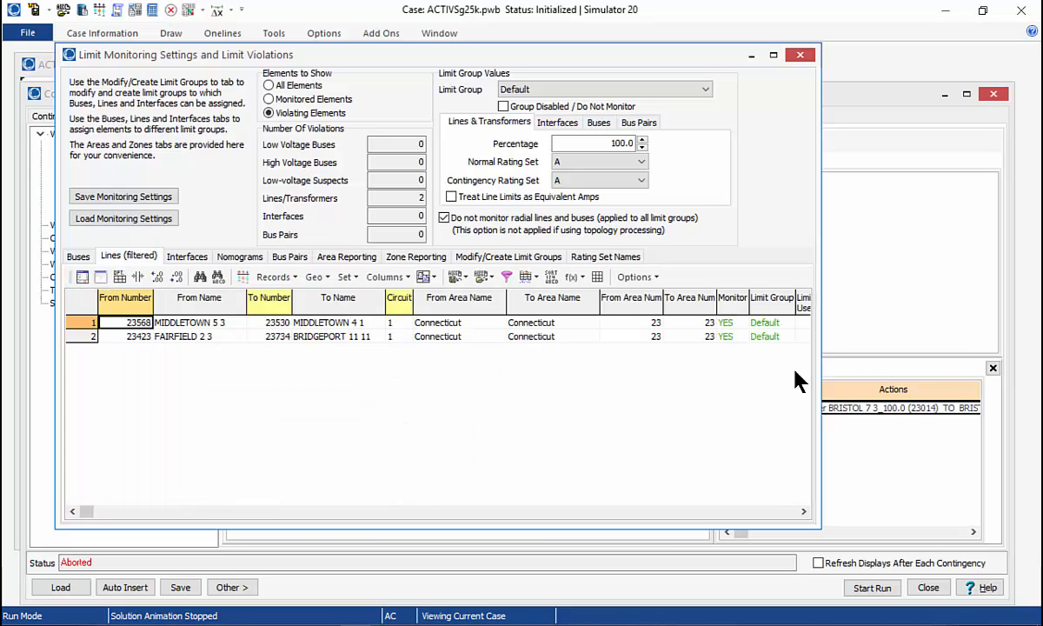
click(731, 322)
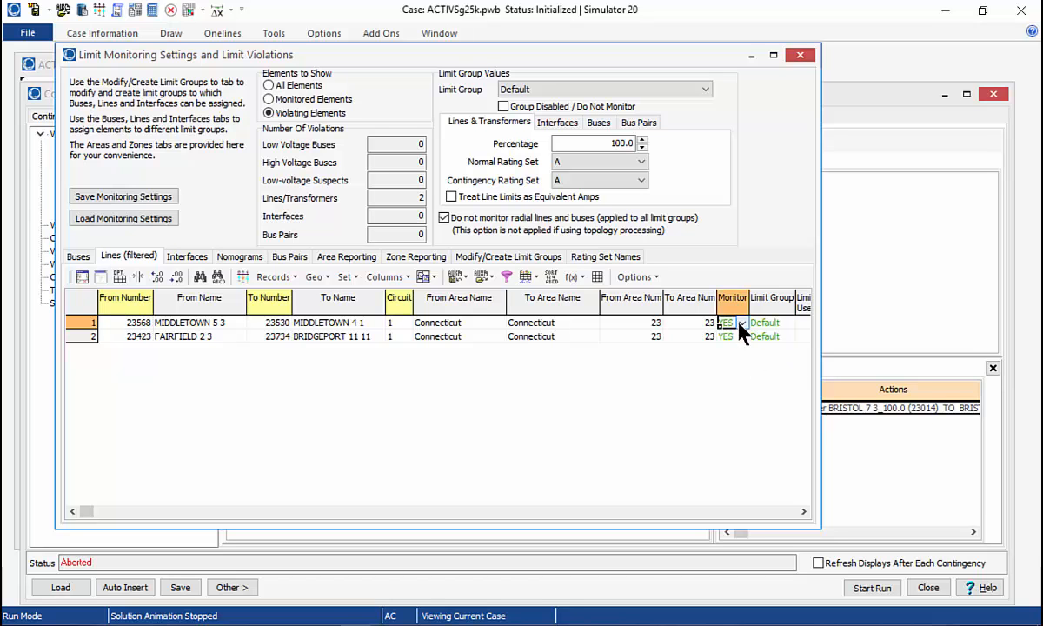
click(741, 324)
click(749, 356)
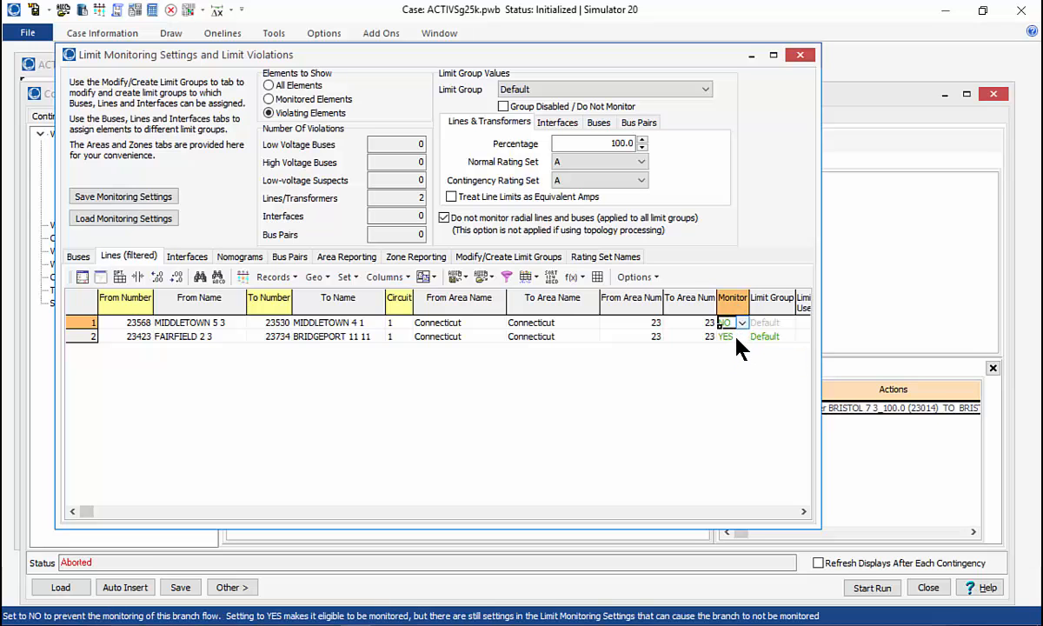
click(736, 338)
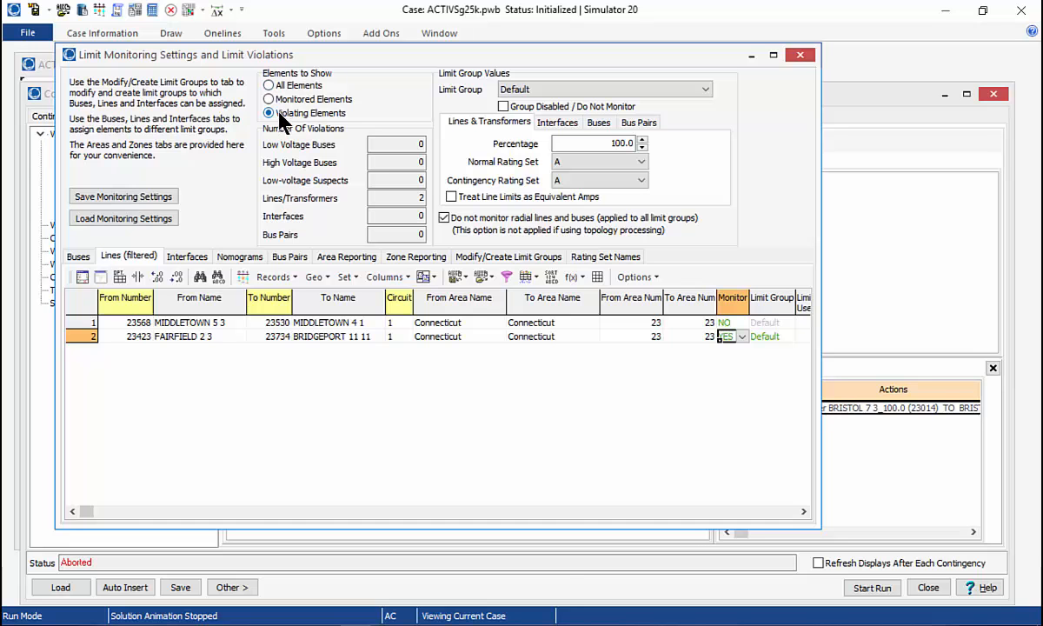
click(743, 337)
click(737, 369)
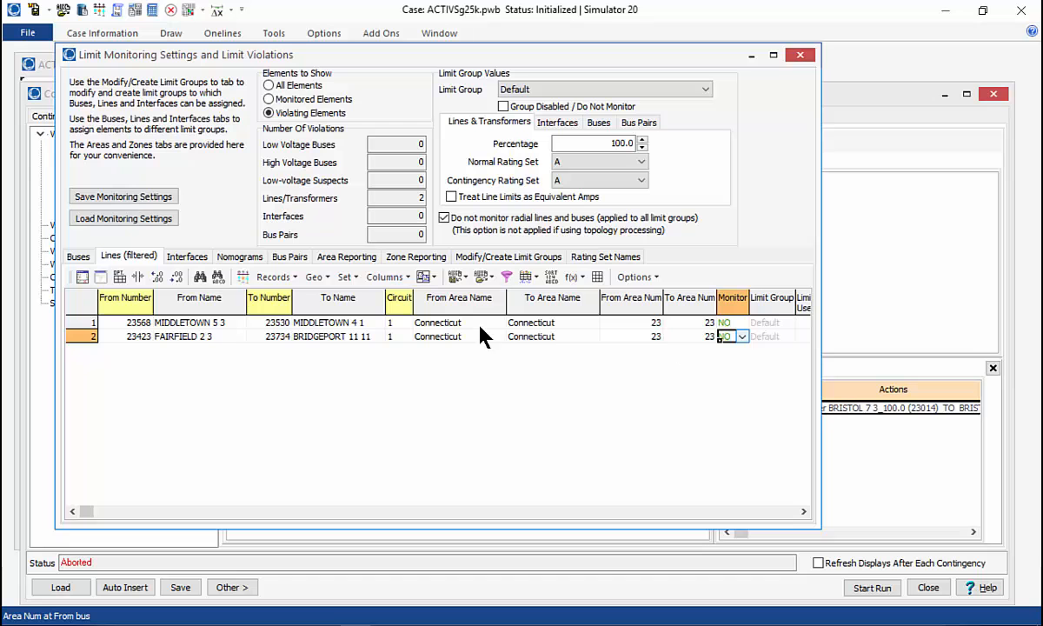
Step: Refresh the violating lines list and show the monitored elements in the limit monitoring settings
click(445, 323)
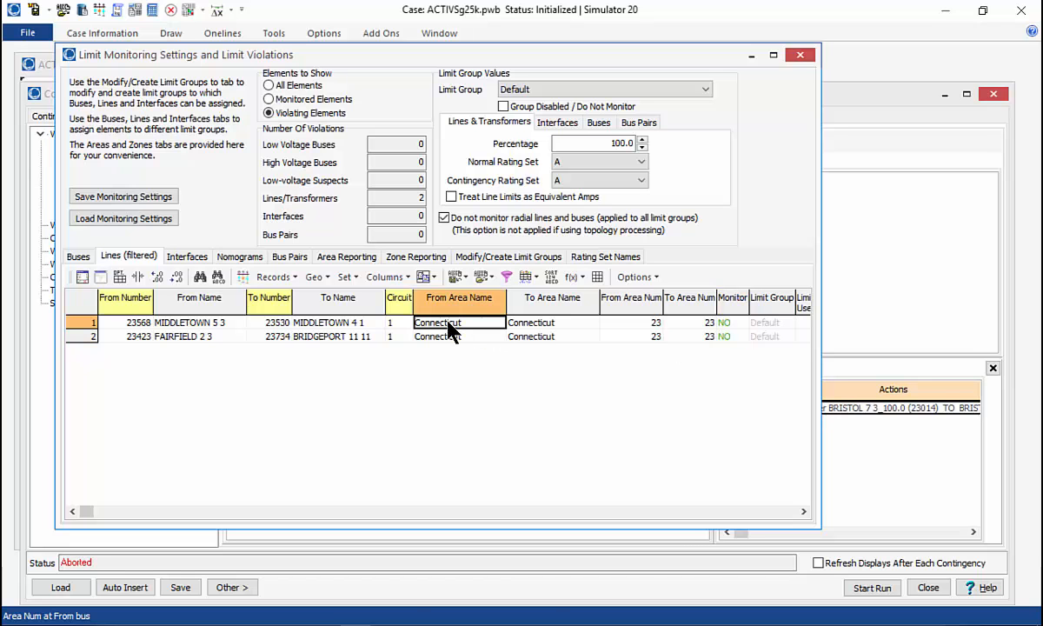
click(598, 277)
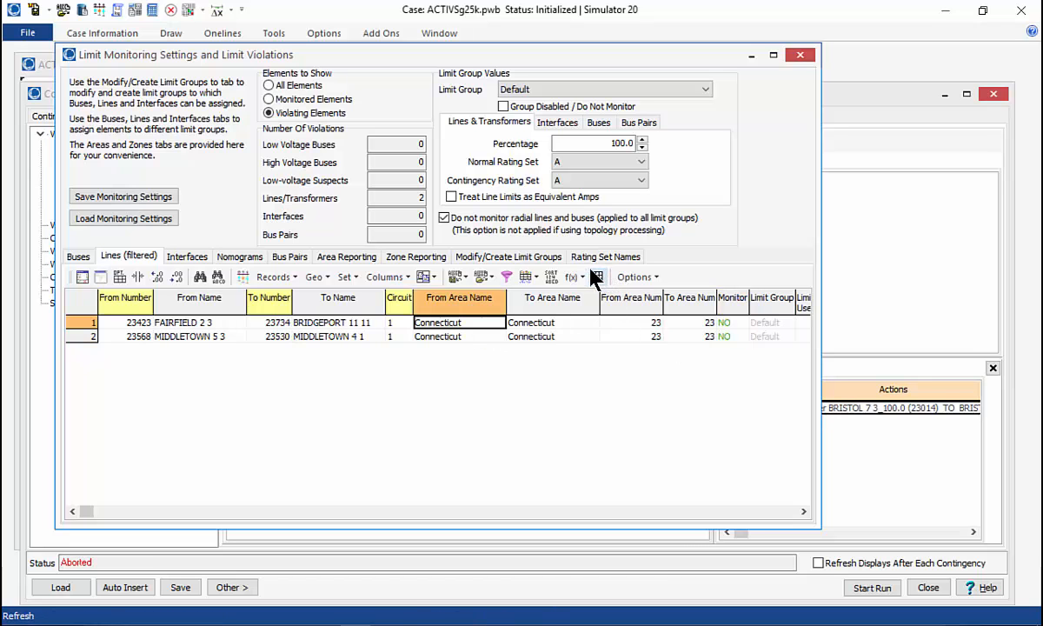
click(295, 99)
click(306, 114)
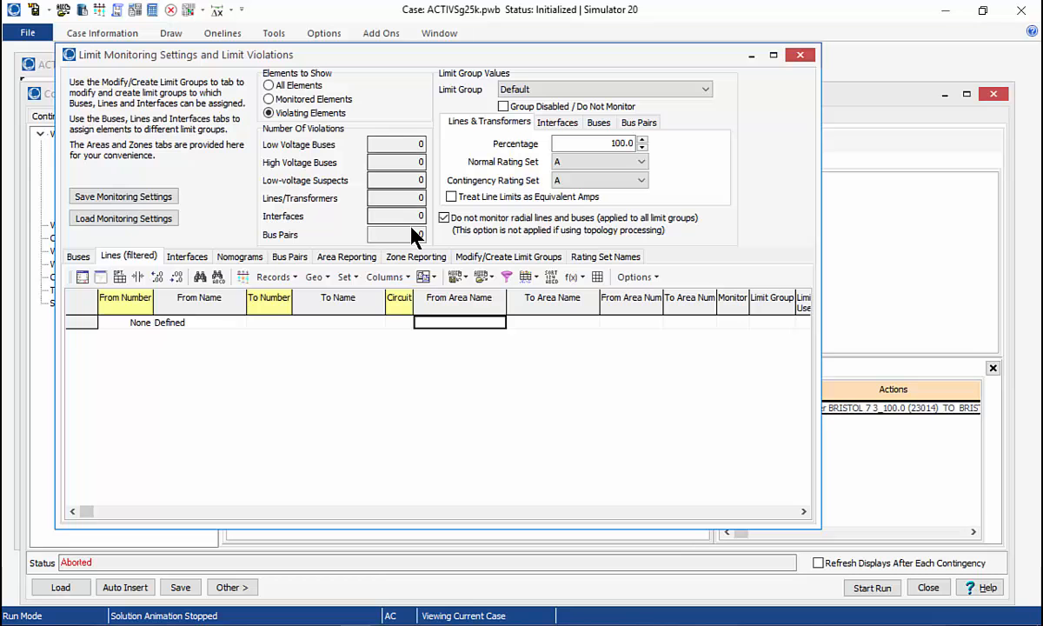
click(300, 100)
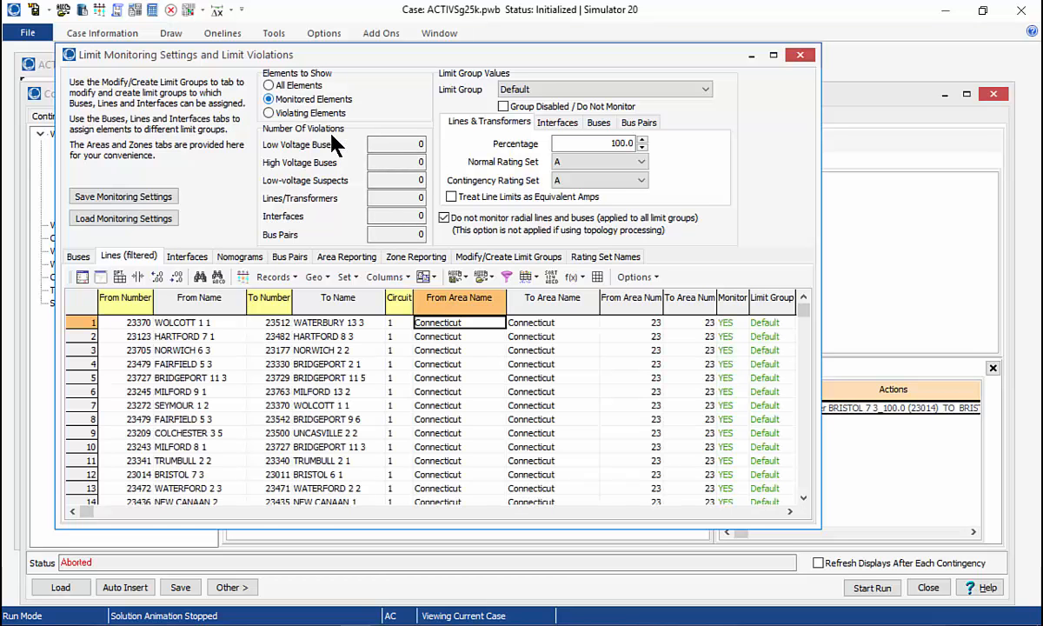
Step: Set the Branch tolerance of the Default limit group to 100% of limit for contingency screening
click(511, 261)
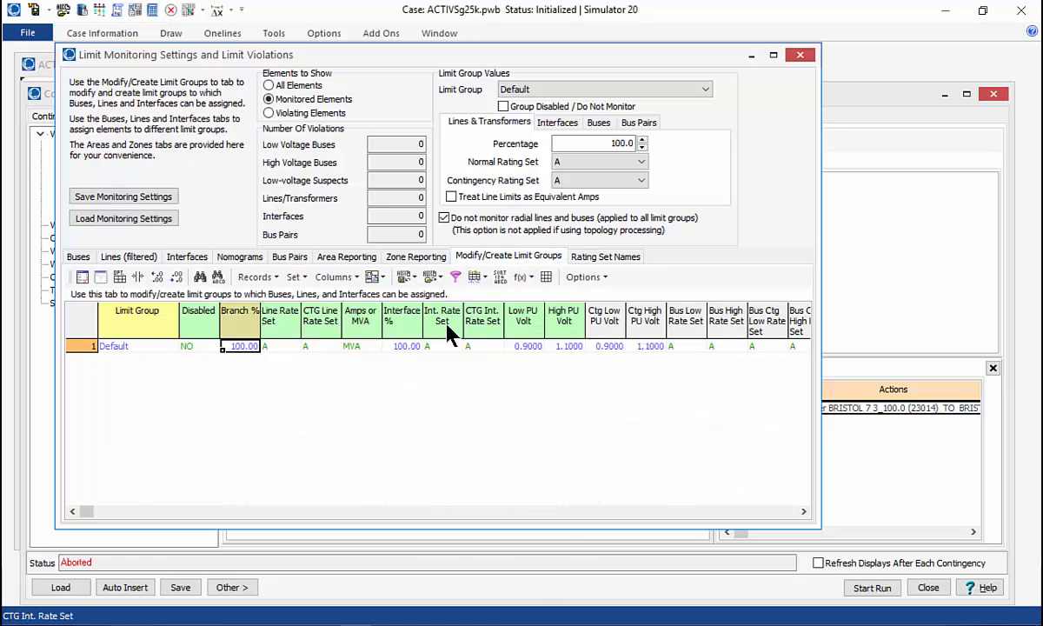
right_click(408, 350)
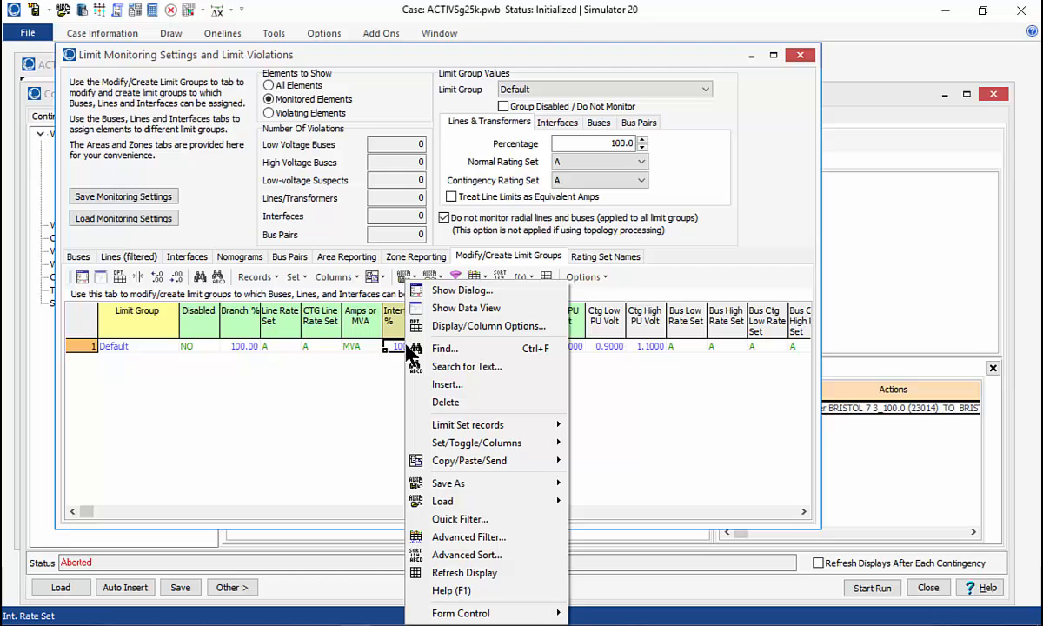
click(451, 290)
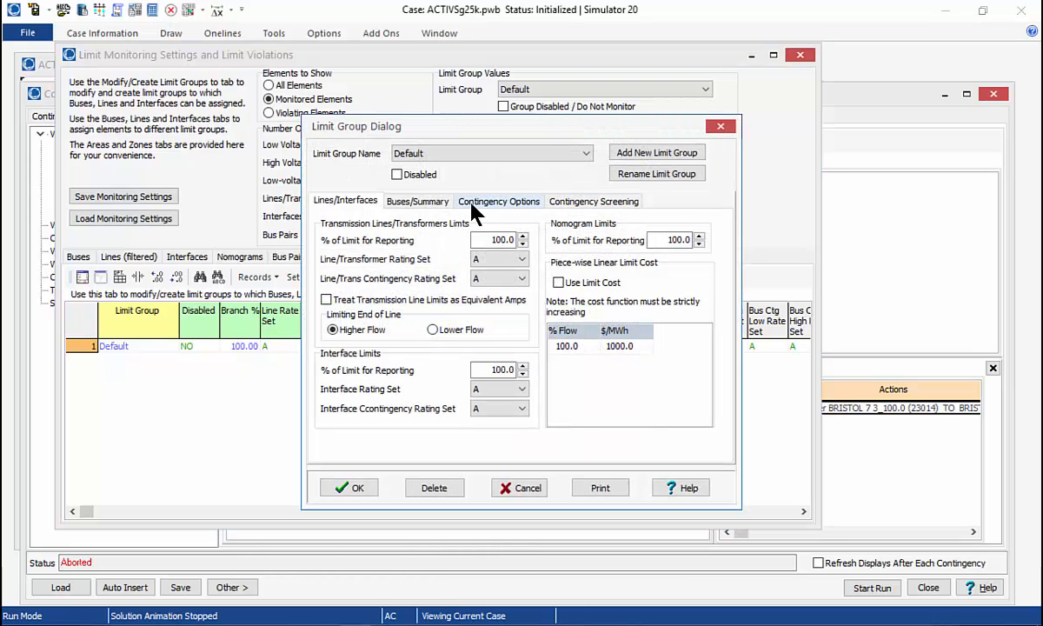
click(582, 205)
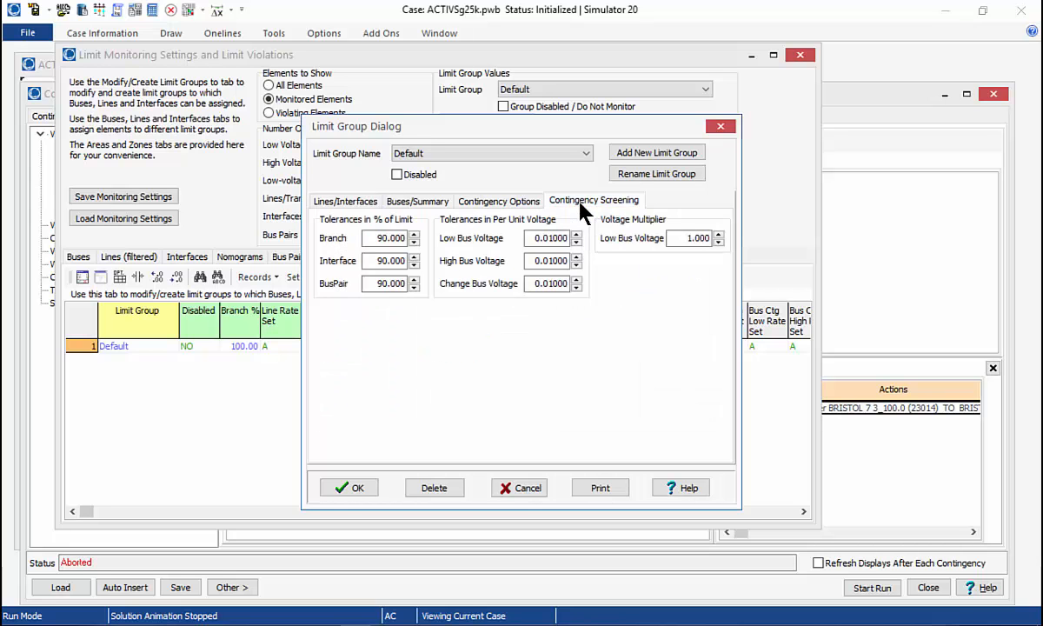
double_click(373, 240)
text(100)
key(Tab)
click(354, 488)
Step: Switch to the presentation slides, review the limit monitoring, screening options and contingency screening instructions, and return to Simulator
key(alt+Tab)
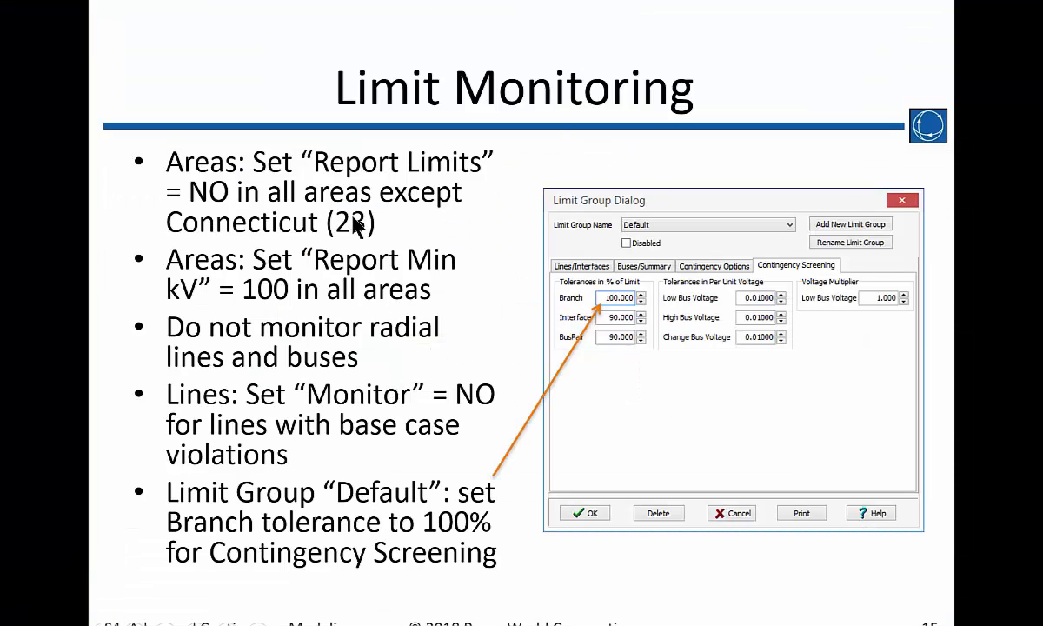
key(Page_Down)
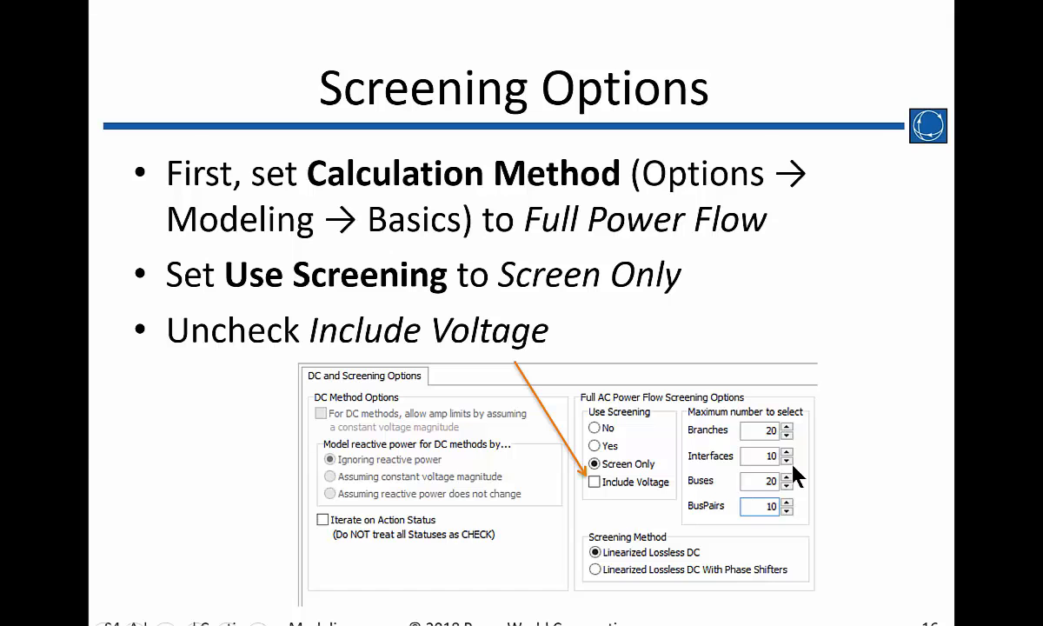
key(Right)
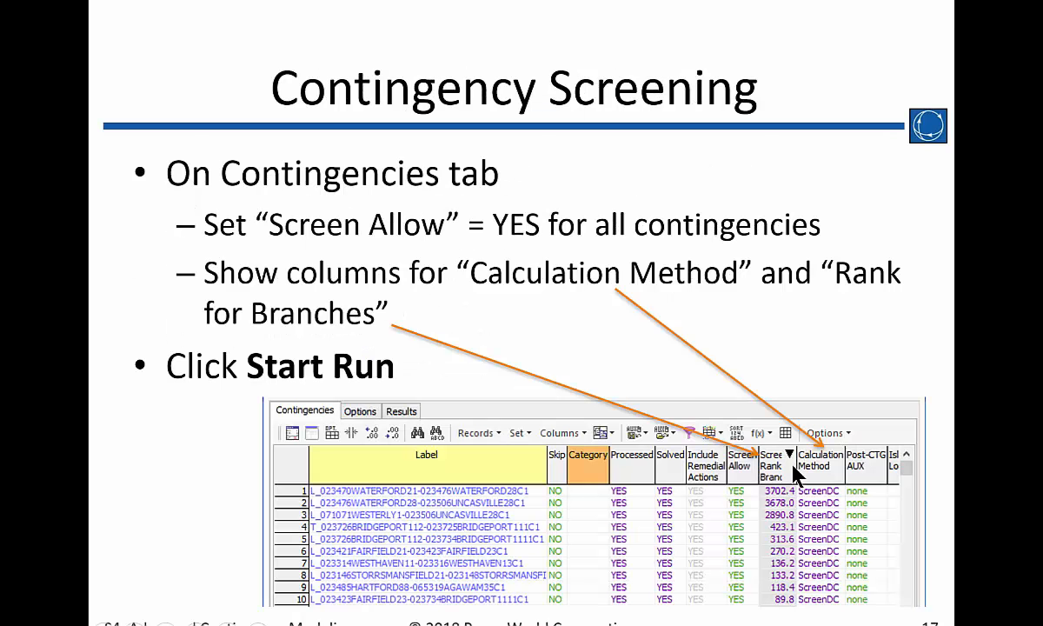
key(alt+Tab)
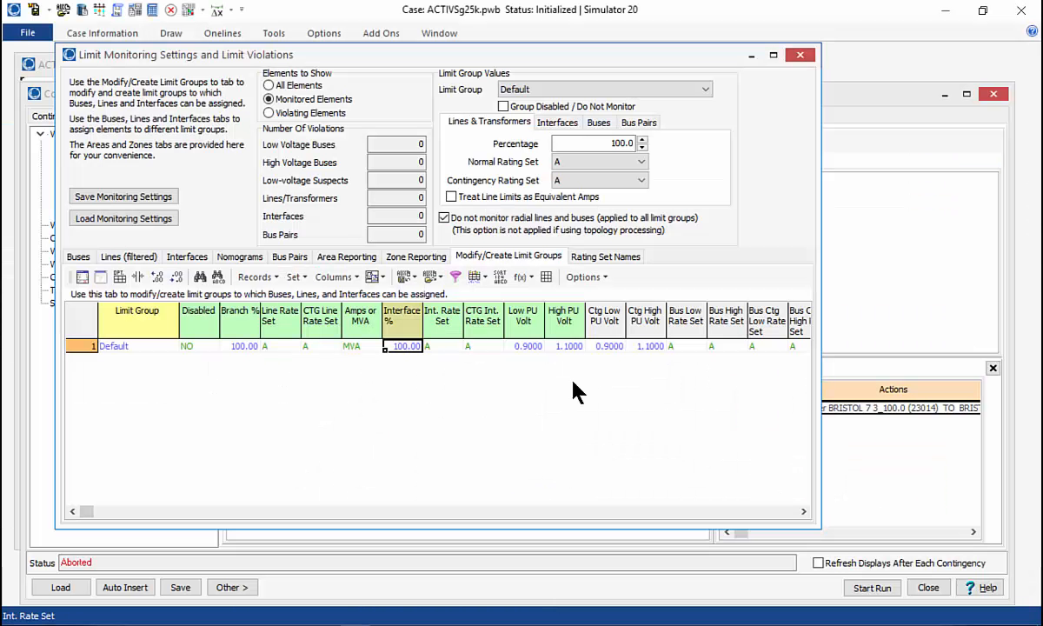
Step: Set the contingency analysis Use Screening option to Screen Only without Include Voltage, and start a contingency run
click(800, 56)
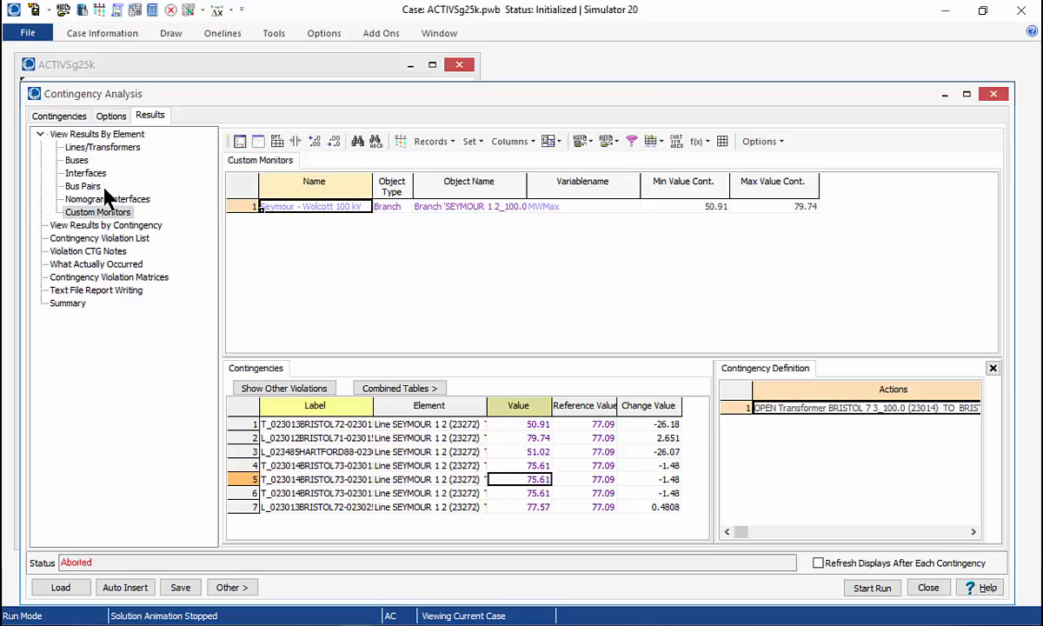
click(111, 116)
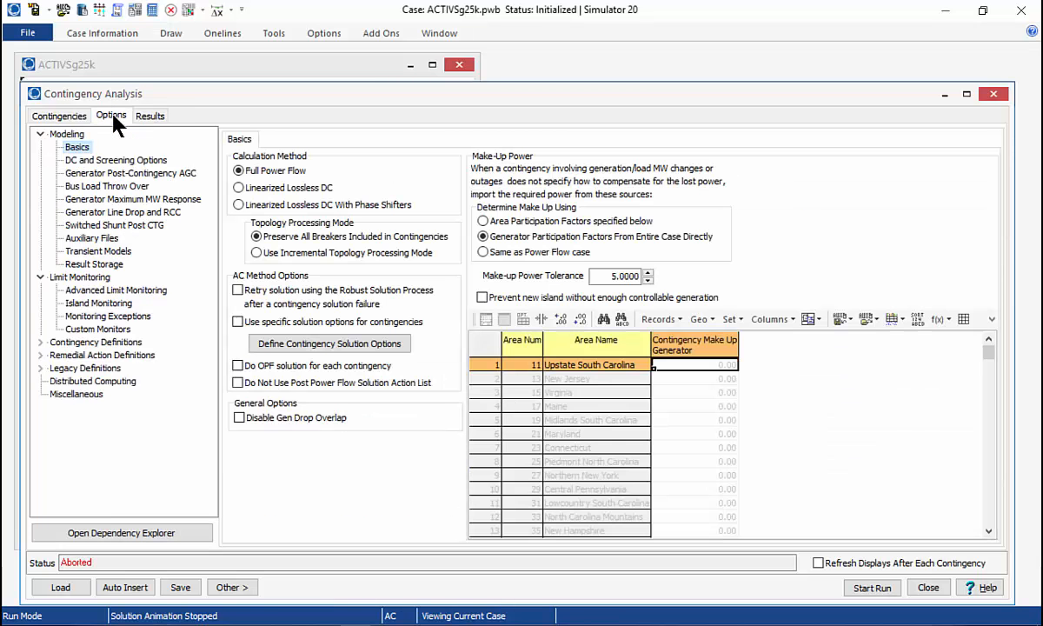
click(120, 161)
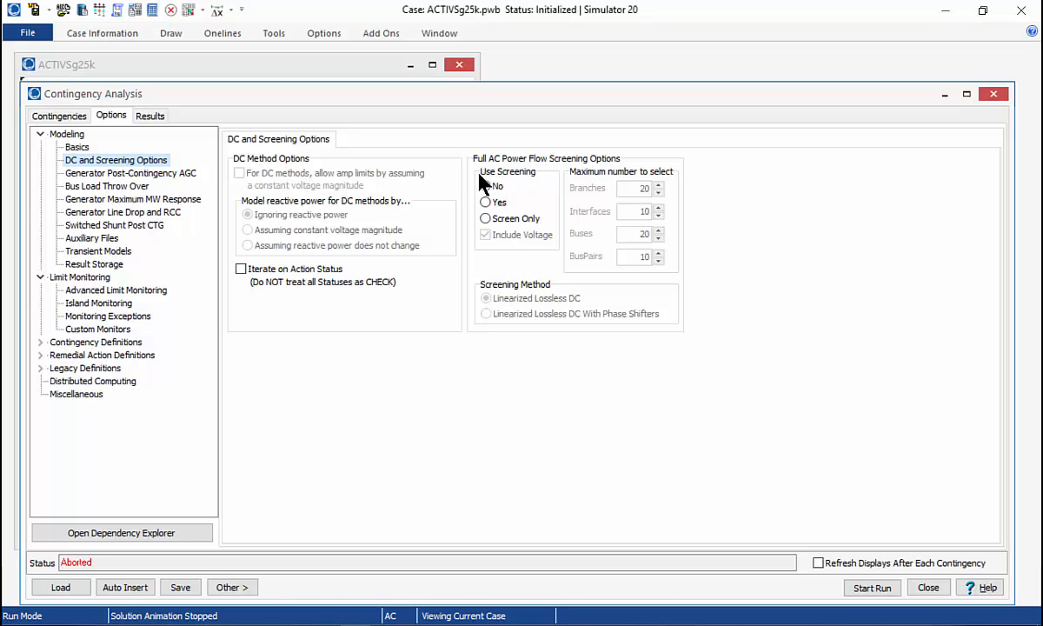
click(497, 220)
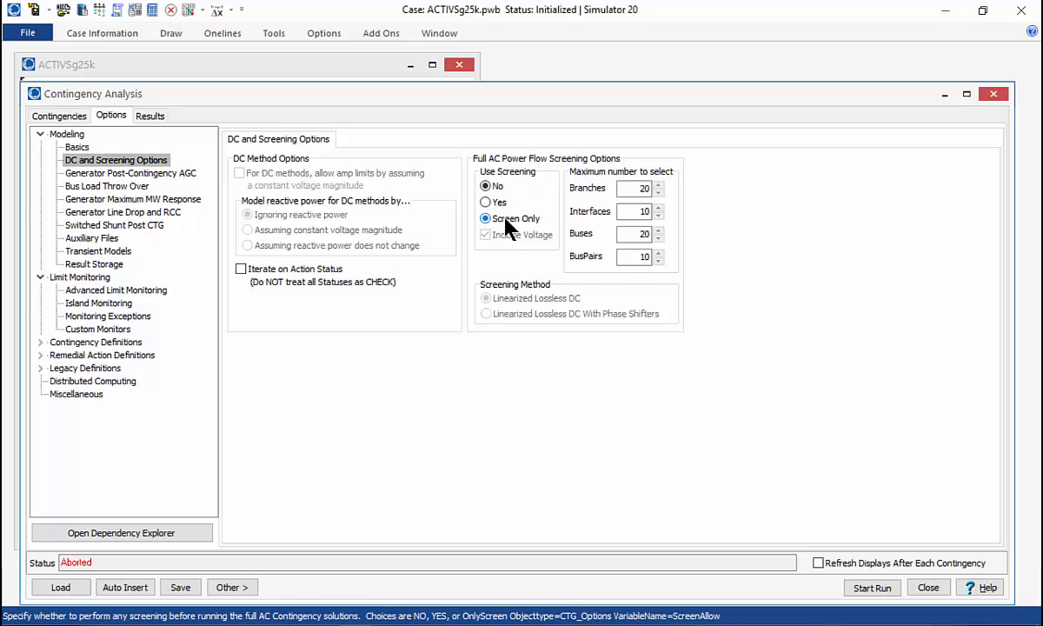
click(487, 240)
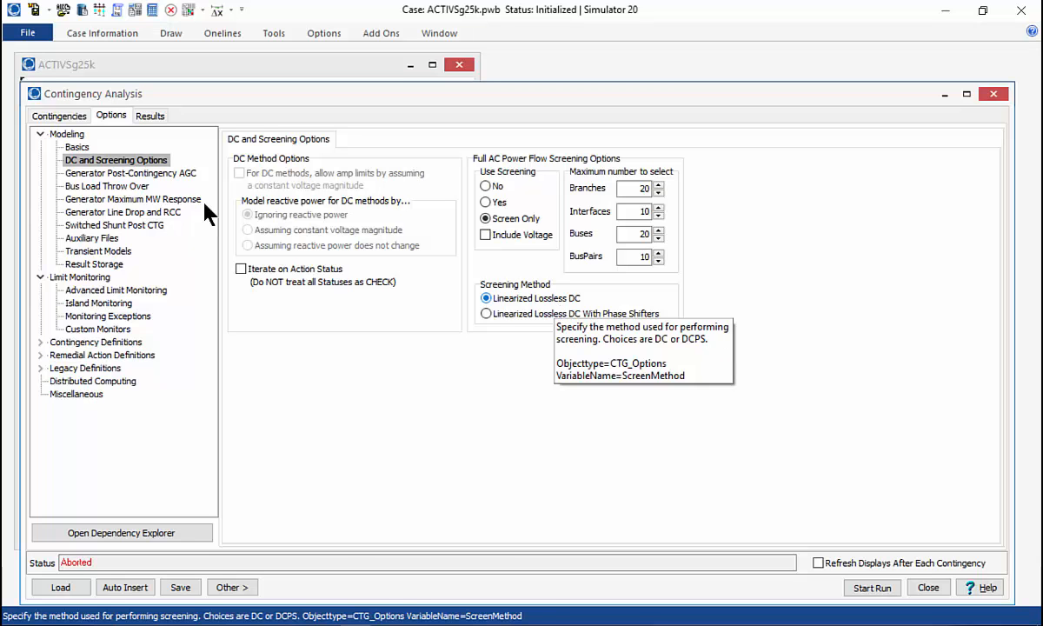
click(68, 116)
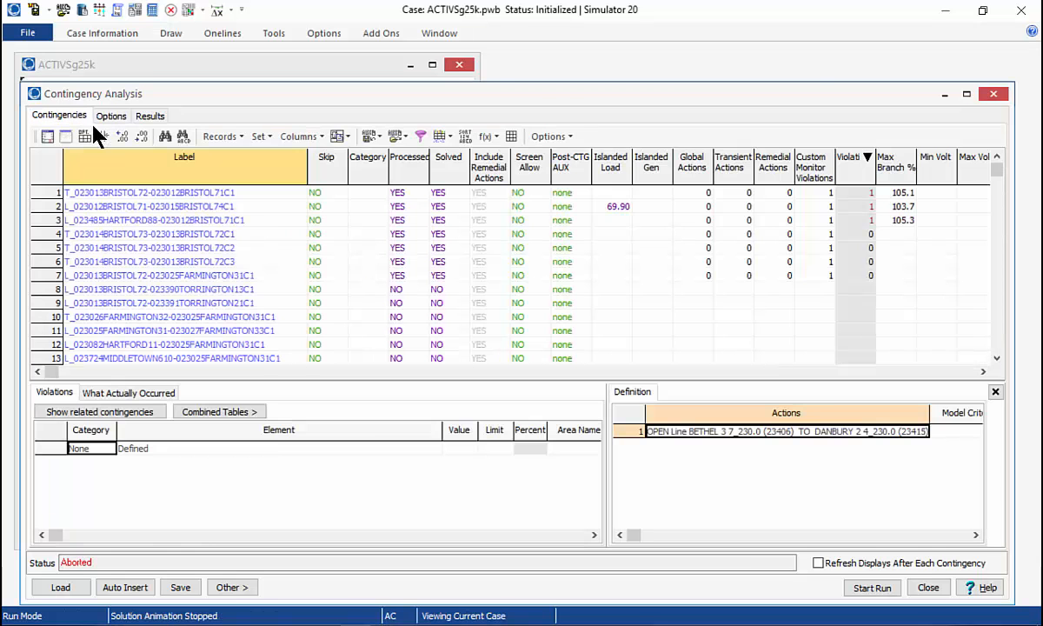
click(878, 588)
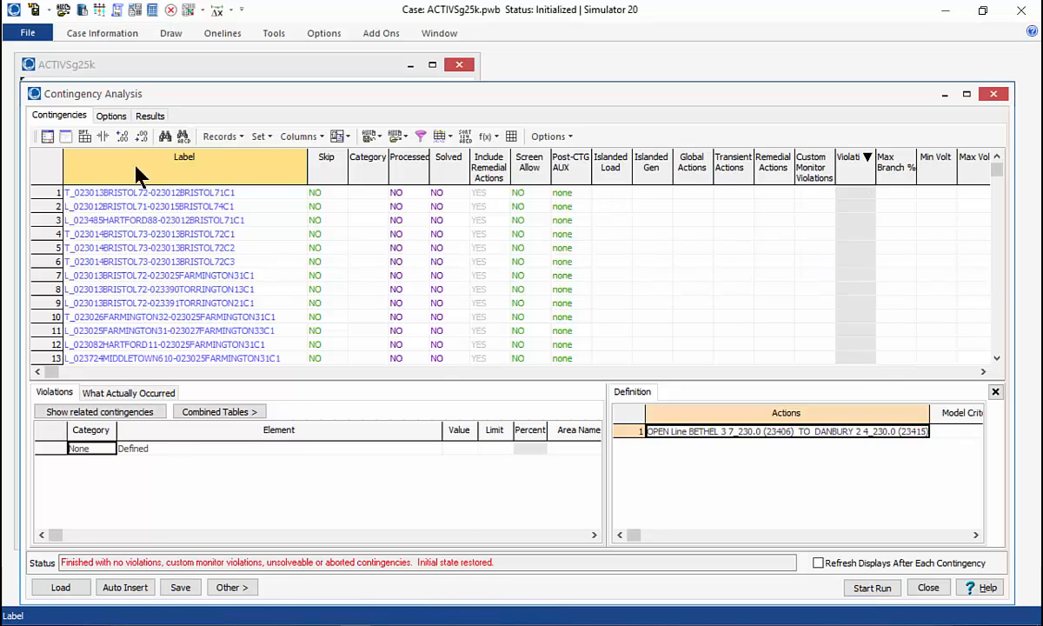
Step: Find the Calculation Method field and add it after Screen Allow in the contingency list's columns
click(84, 137)
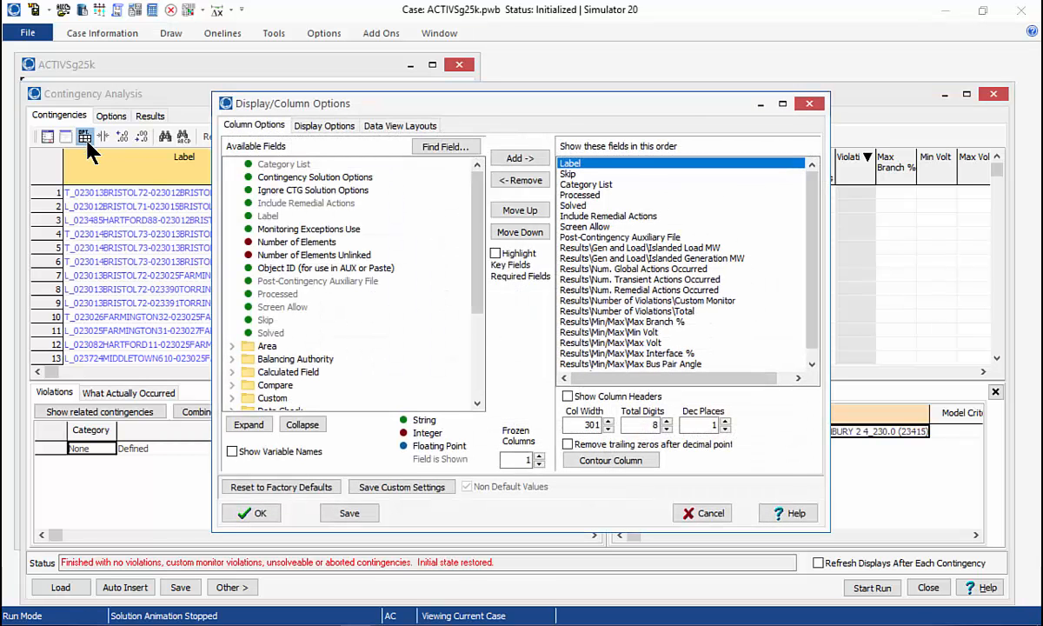
click(428, 147)
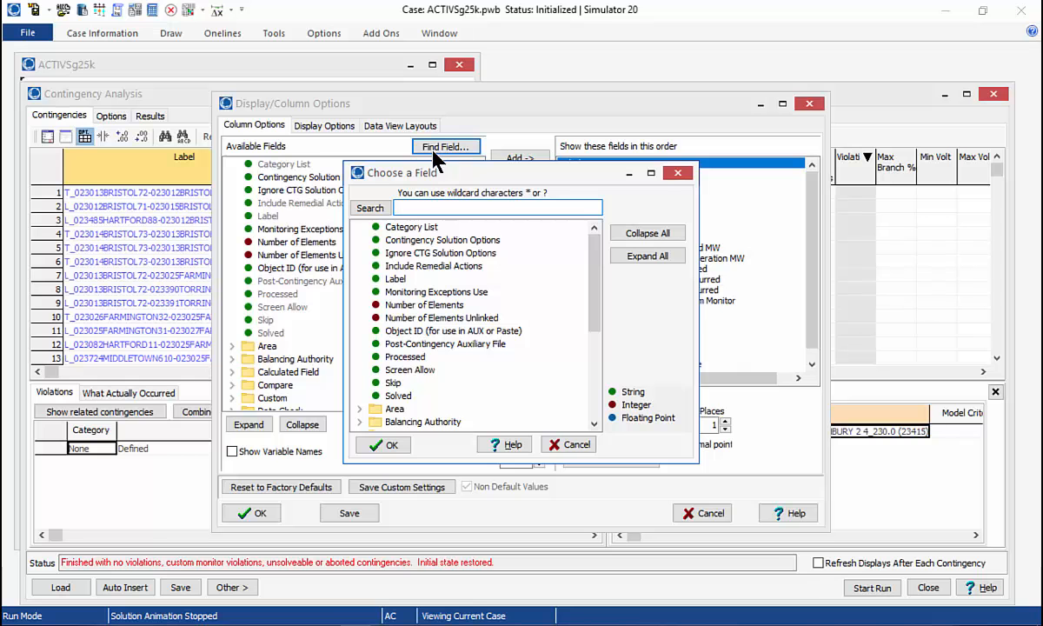
text(calculation)
key(Return)
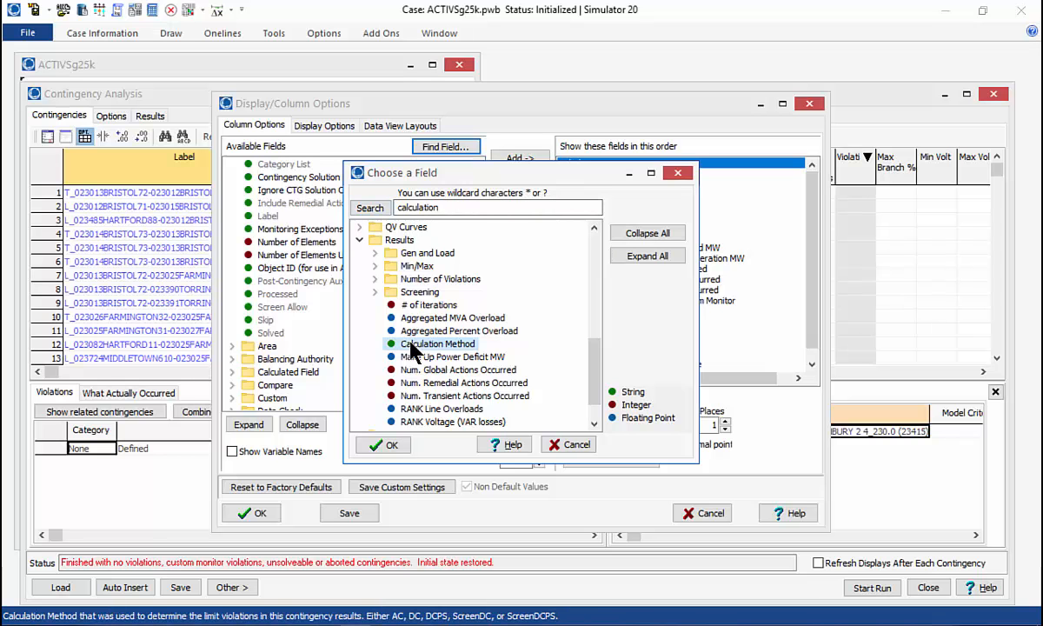
click(387, 444)
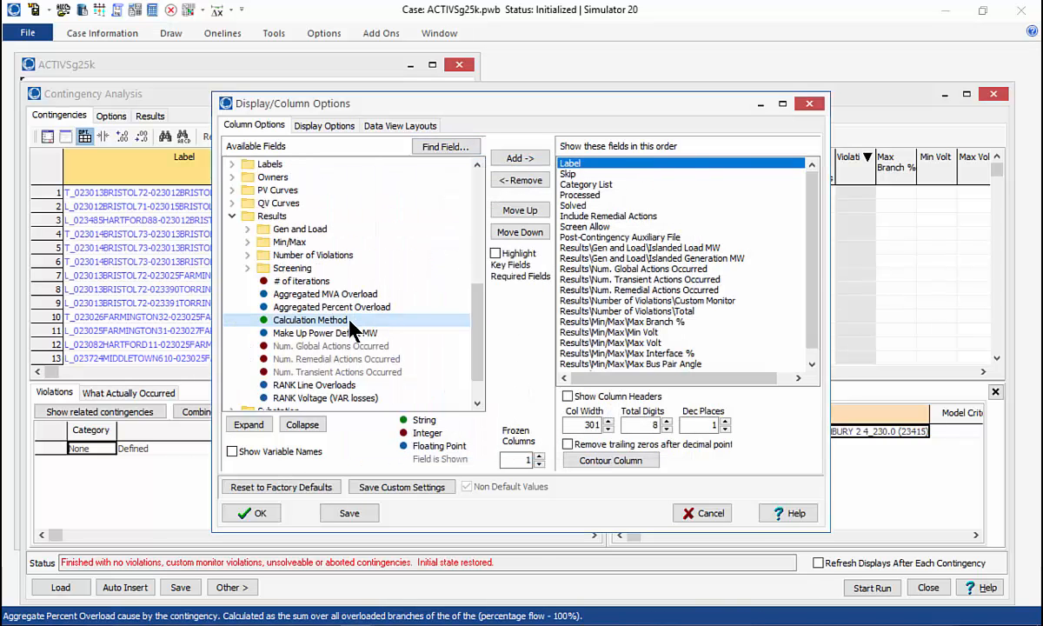
drag(337, 324, 600, 238)
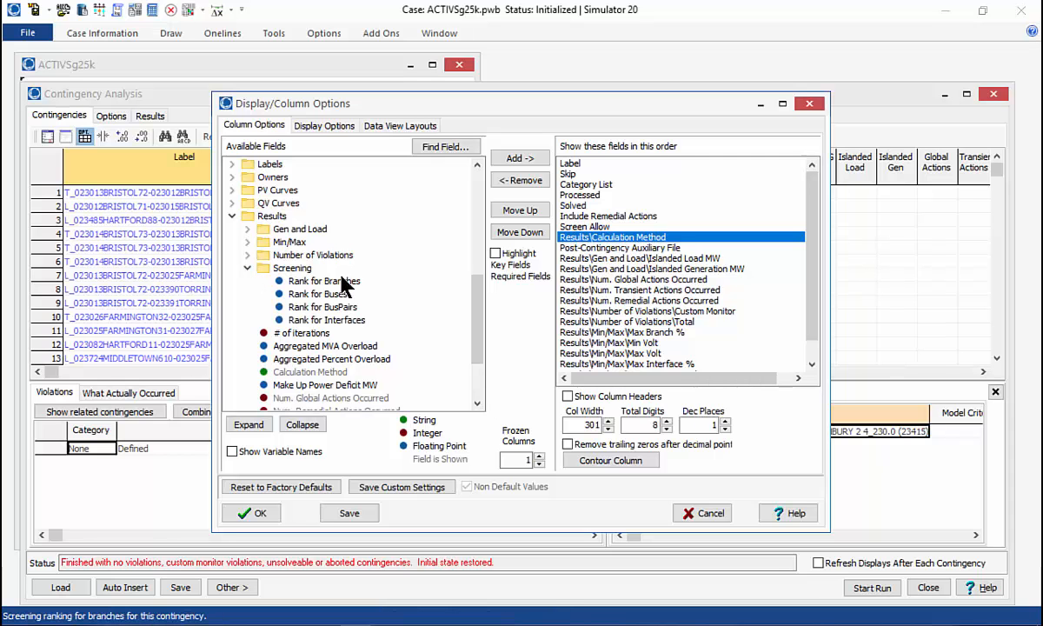
Step: Add the screening Rank for Branches field before Calculation Method and narrow both new columns in the contingency list
mouse_move(612, 240)
mouse_down()
mouse_move(617, 266)
mouse_move(616, 229)
mouse_move(616, 240)
mouse_up()
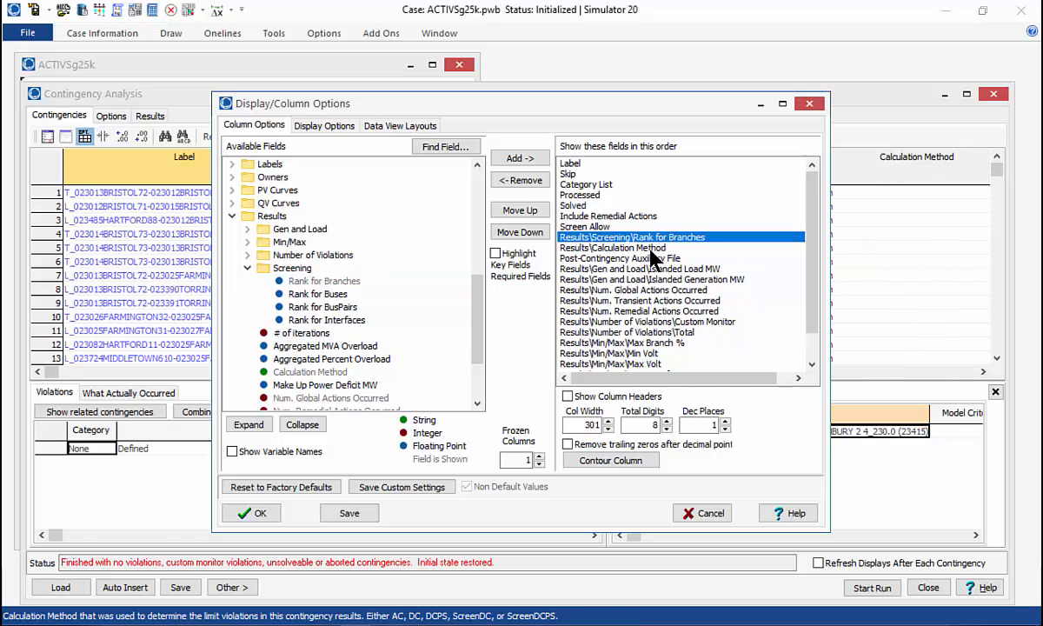
click(261, 514)
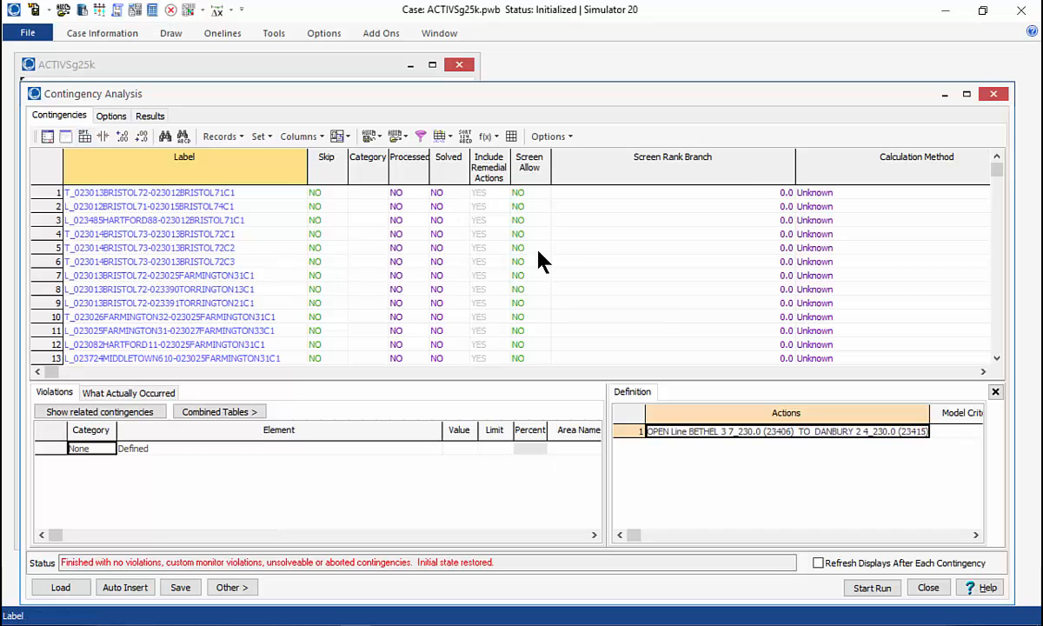
drag(794, 156, 606, 190)
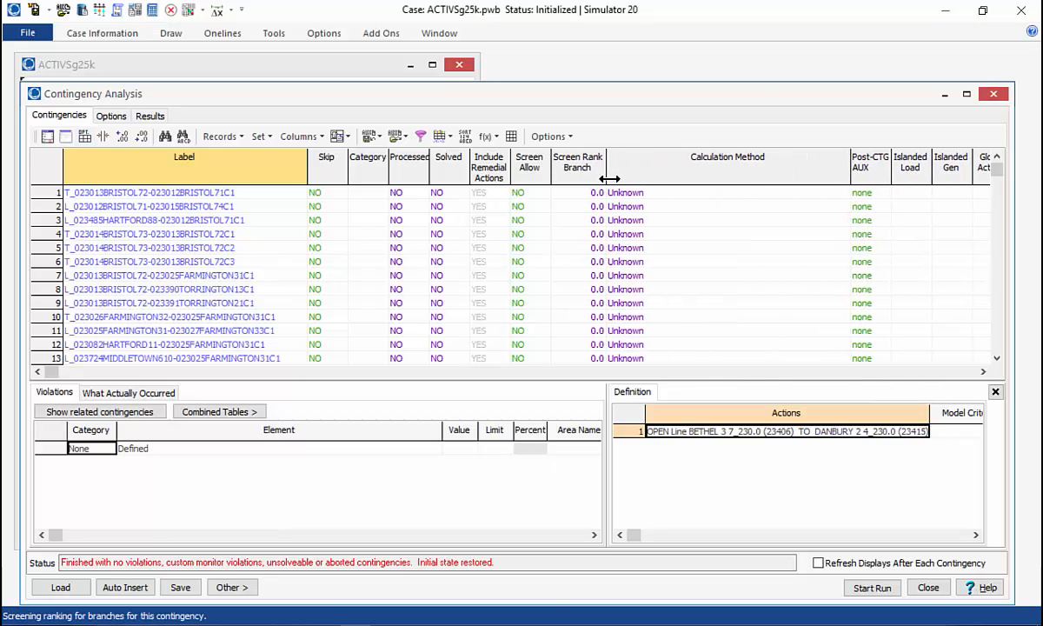
drag(850, 163, 666, 174)
Step: Set Screen Allow to YES for all contingencies and run the contingency analysis from scratch
click(526, 193)
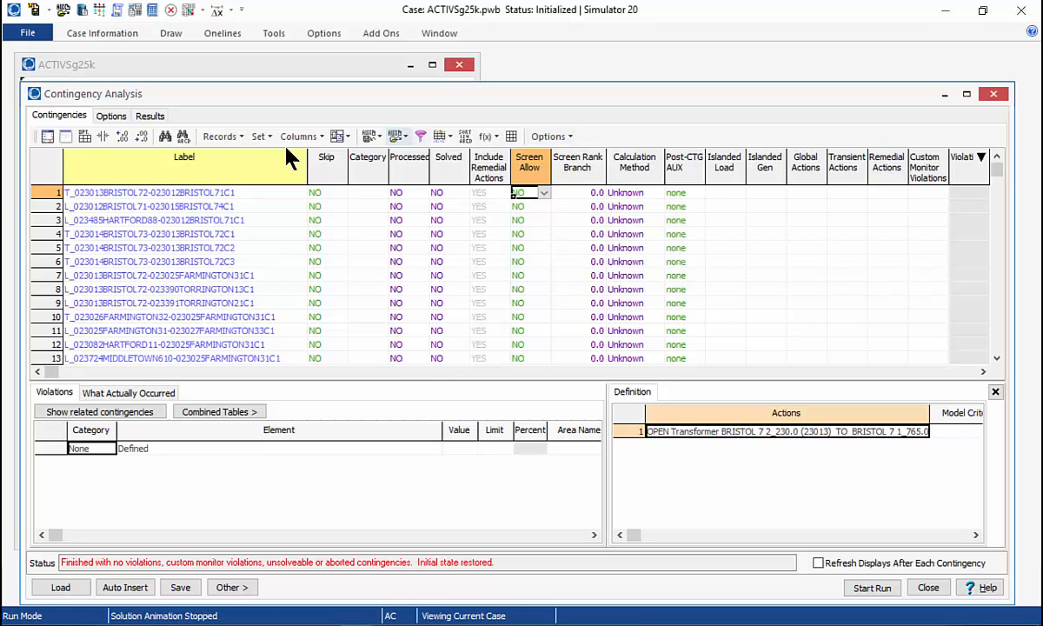
click(260, 138)
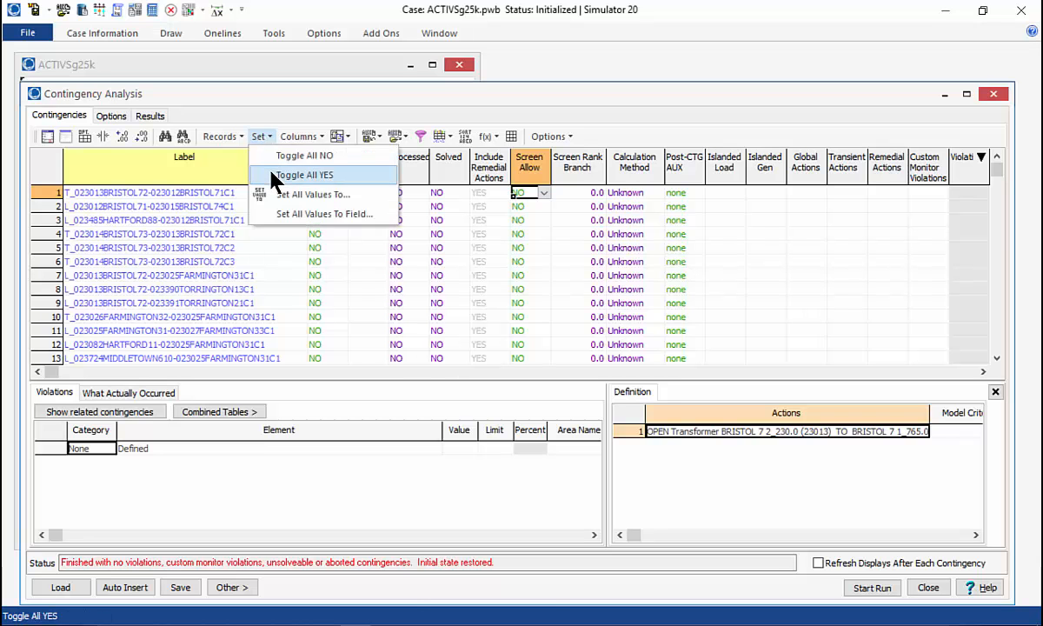
click(275, 174)
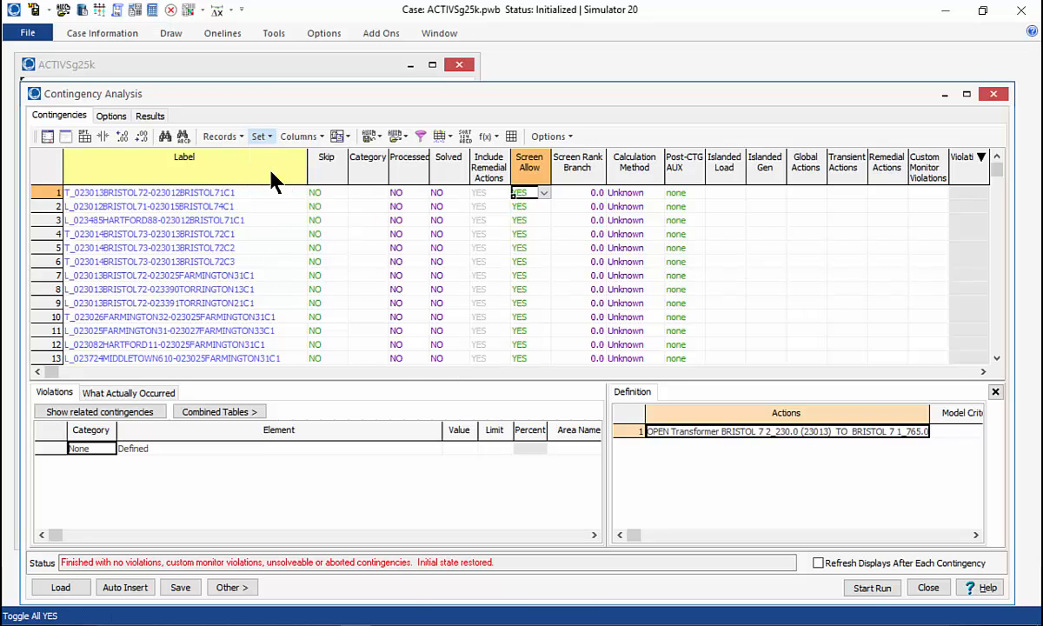
click(865, 589)
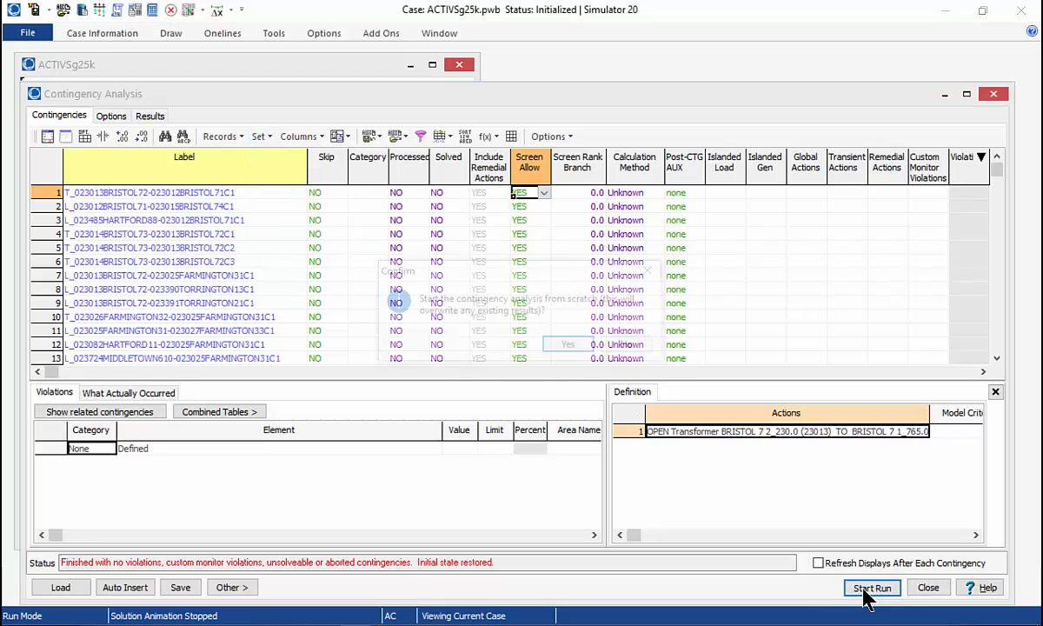
click(572, 346)
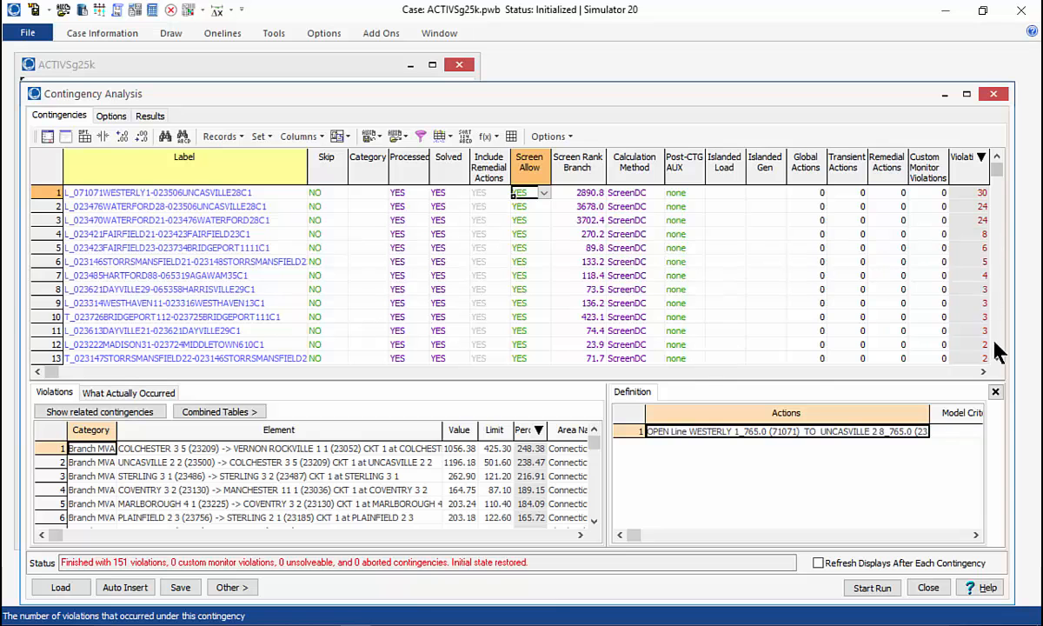
Step: Sort the contingency list by Screen Rank Branch in descending order and reverse it to ascending
drag(788, 163, 783, 163)
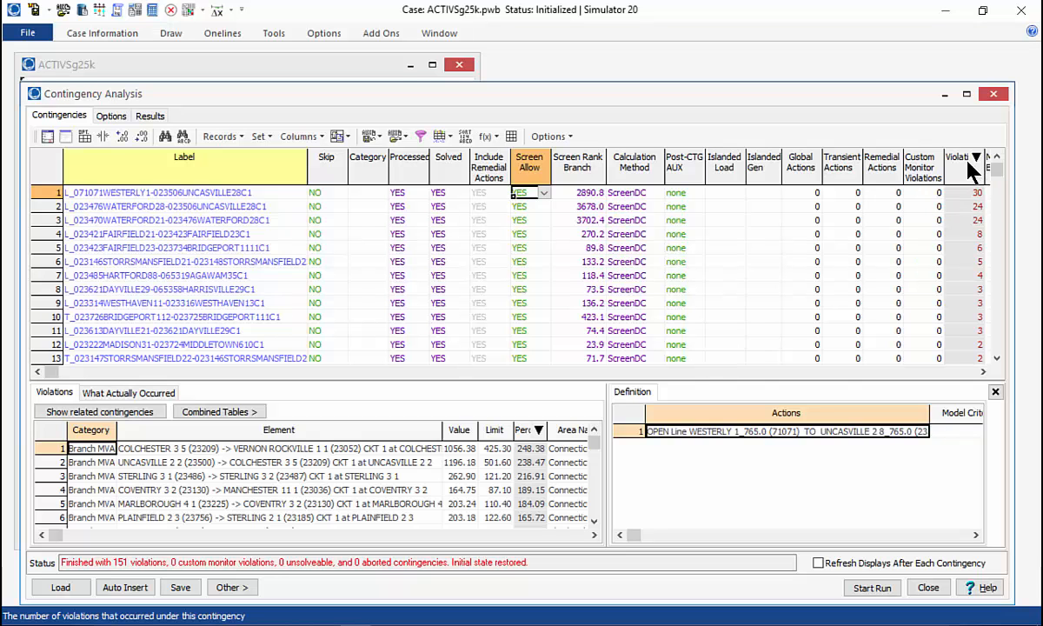
click(588, 170)
click(588, 171)
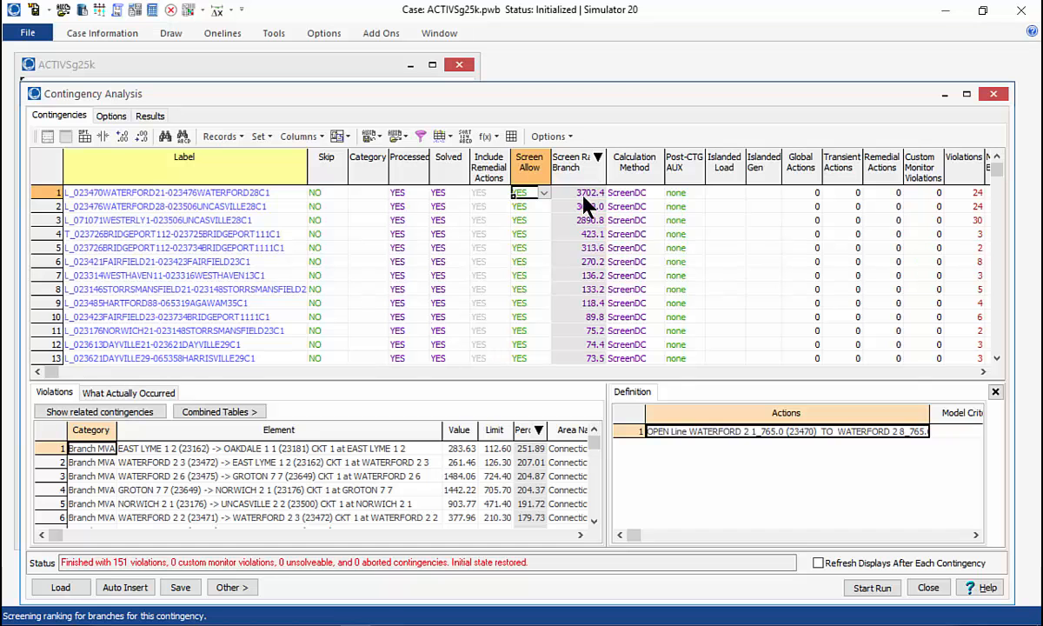
click(591, 173)
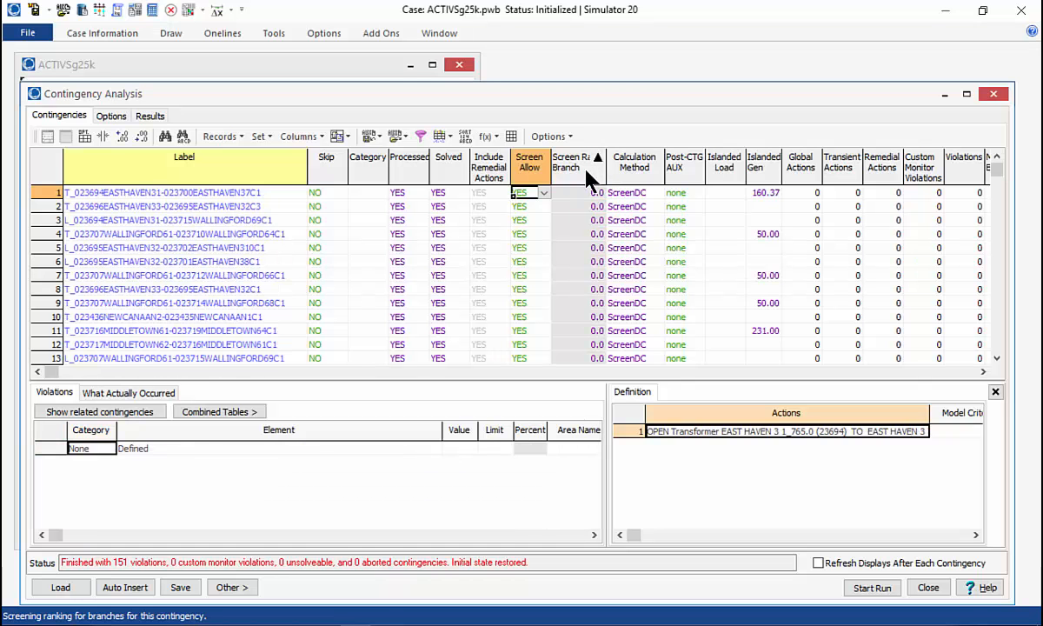
Step: Sort the contingencies by Screen Rank Branch in descending order and review the ranking down to the zero-rank contingencies
click(588, 171)
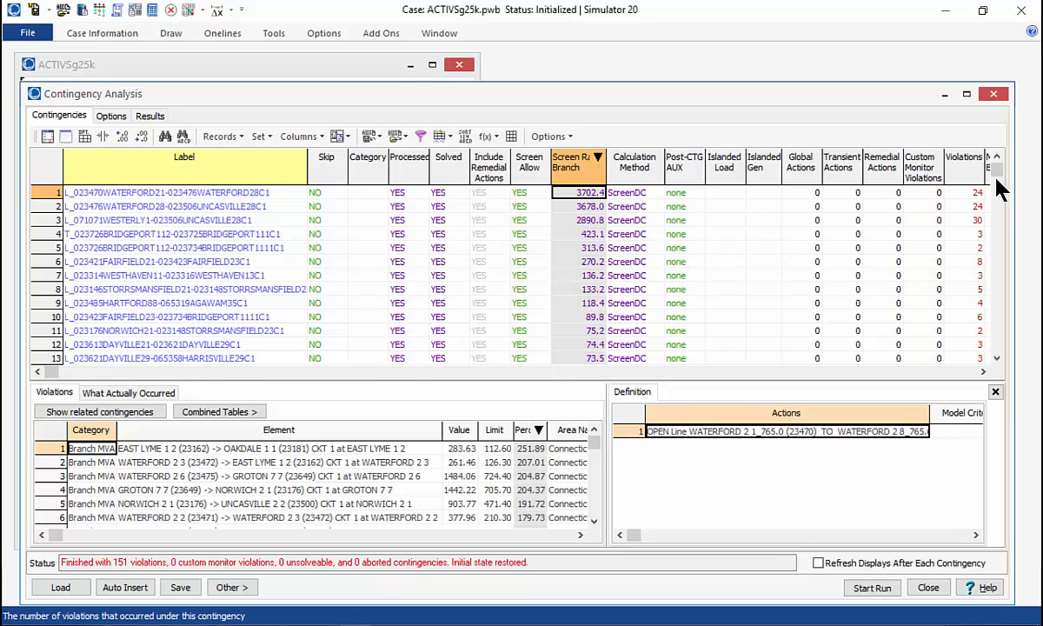
drag(1001, 176, 1004, 200)
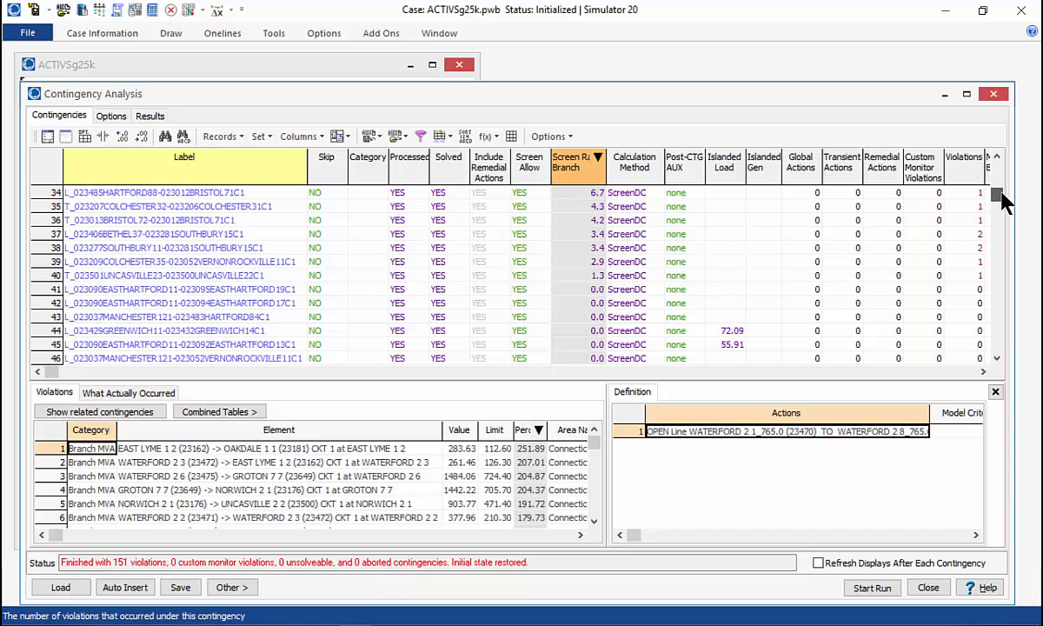
click(597, 303)
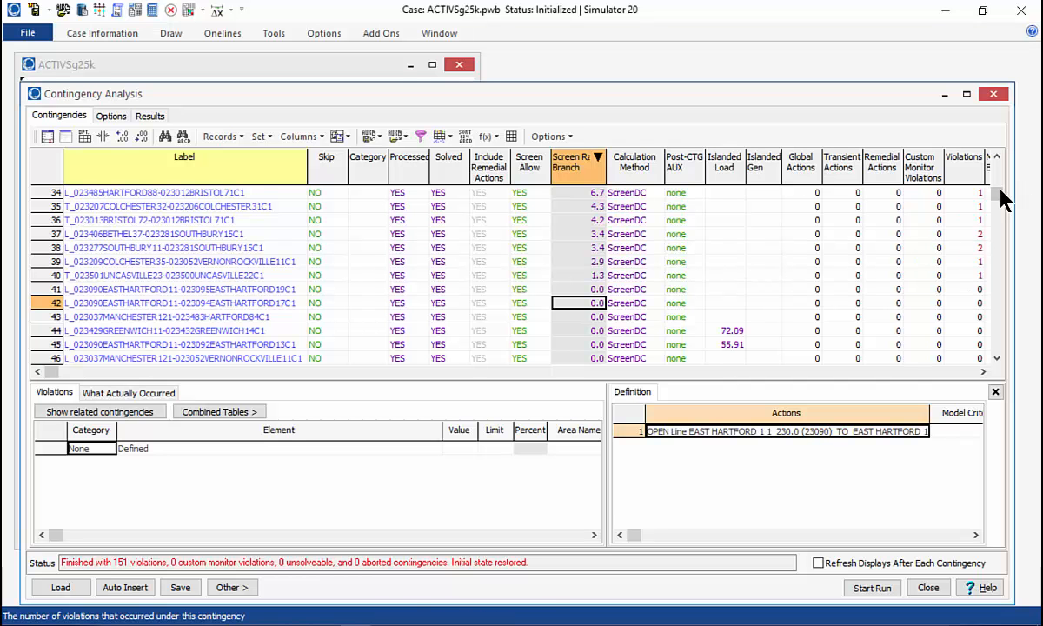
drag(1004, 195, 1005, 167)
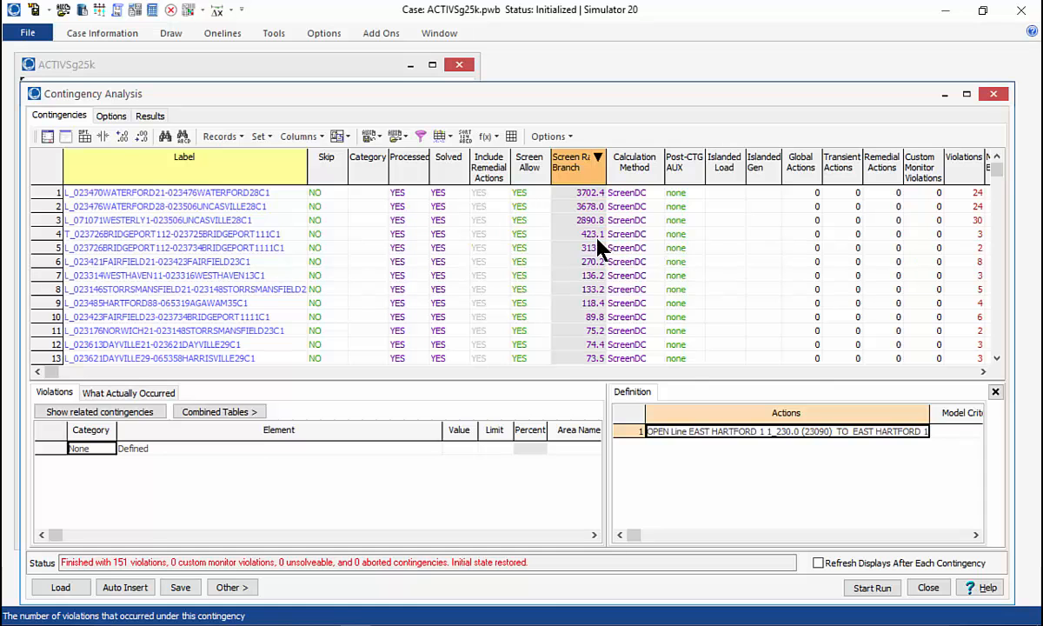
Step: Set Use Screening to Yes with a maximum of 10 branches to select, and check the basic calculation method
click(110, 118)
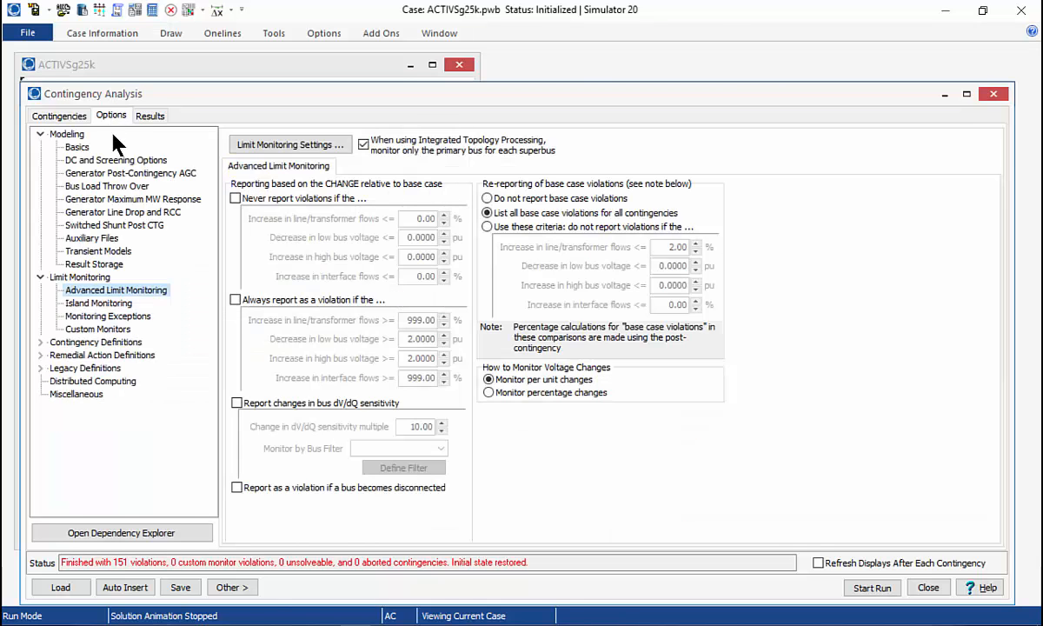
click(111, 159)
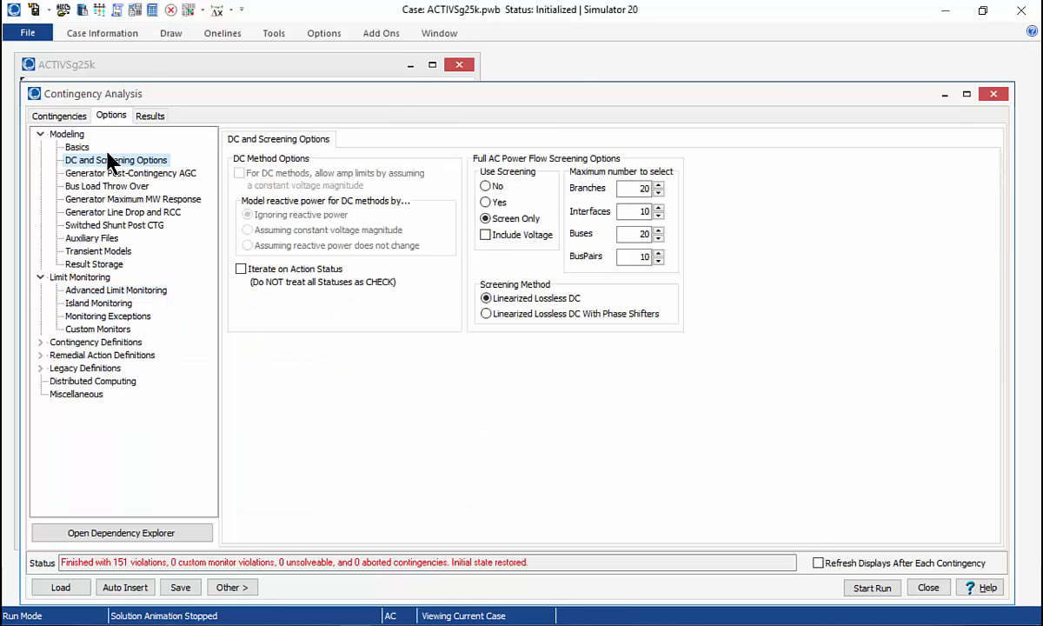
click(486, 203)
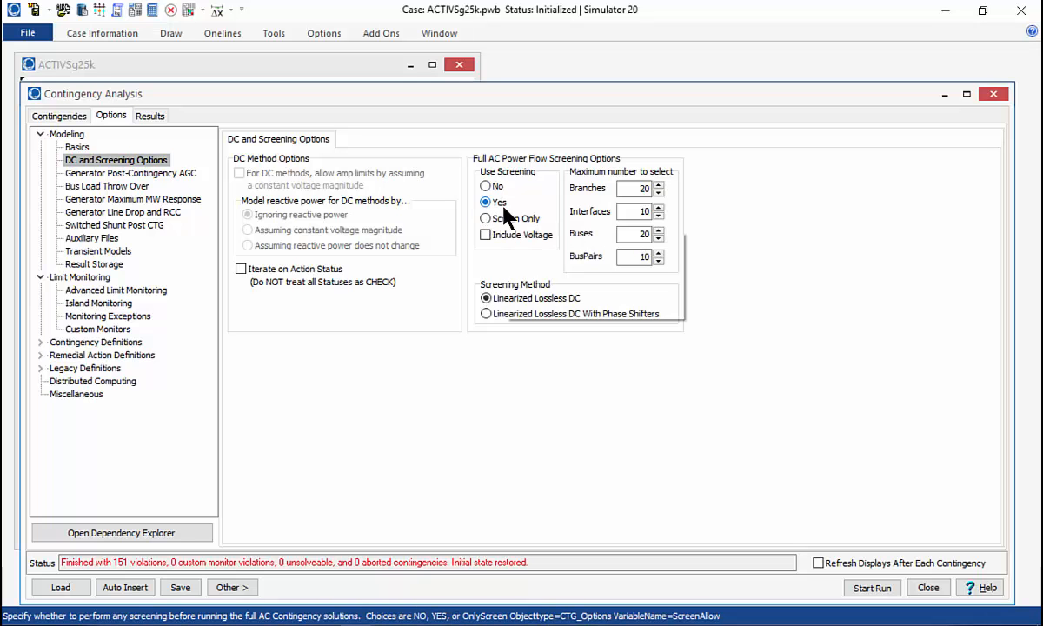
double_click(624, 190)
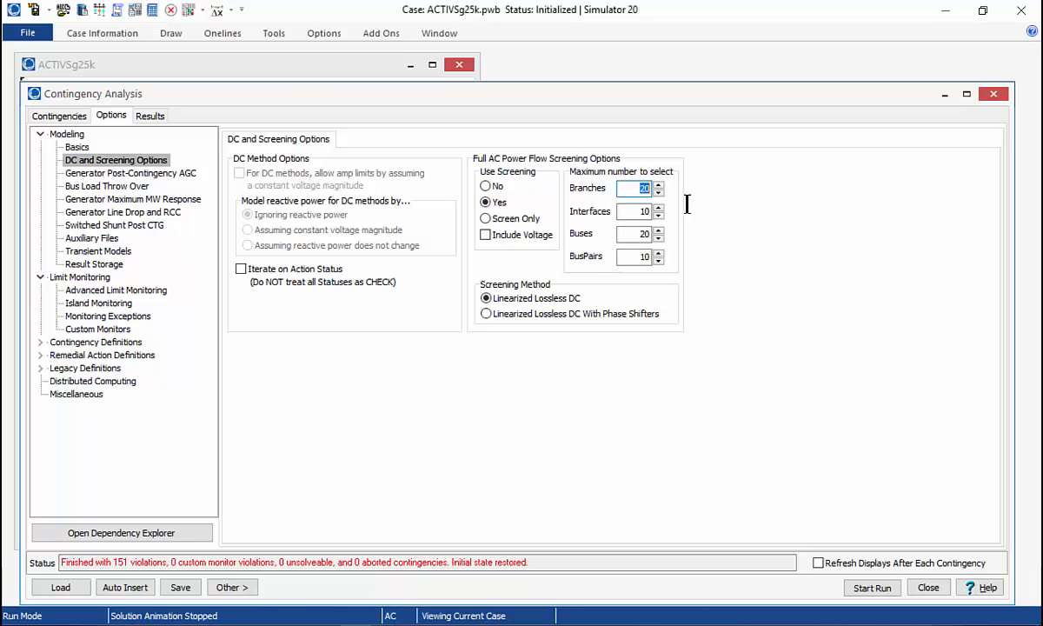
click(871, 333)
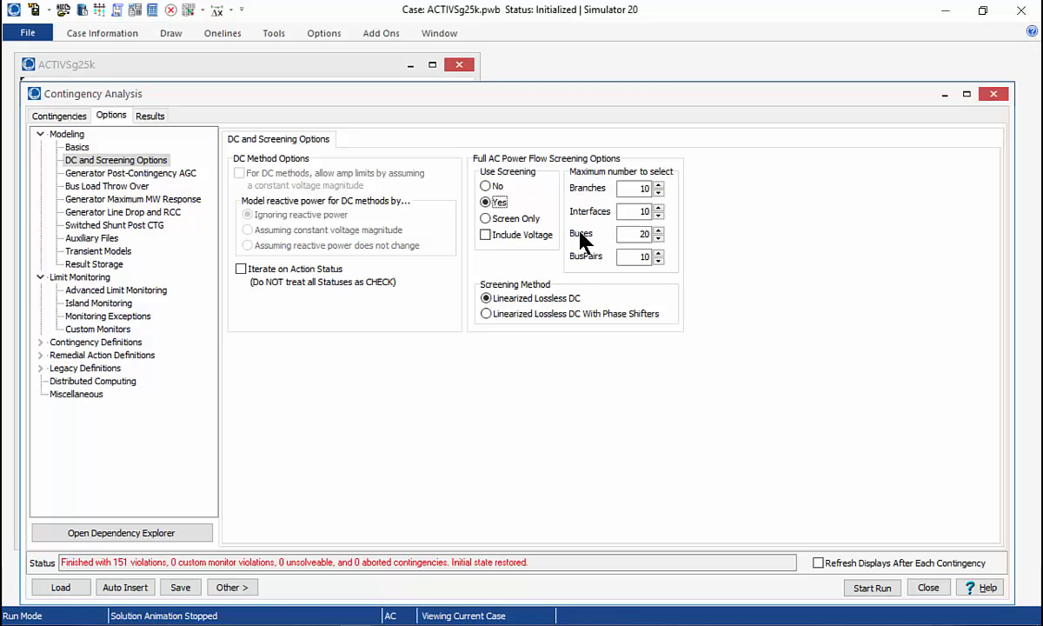
click(70, 147)
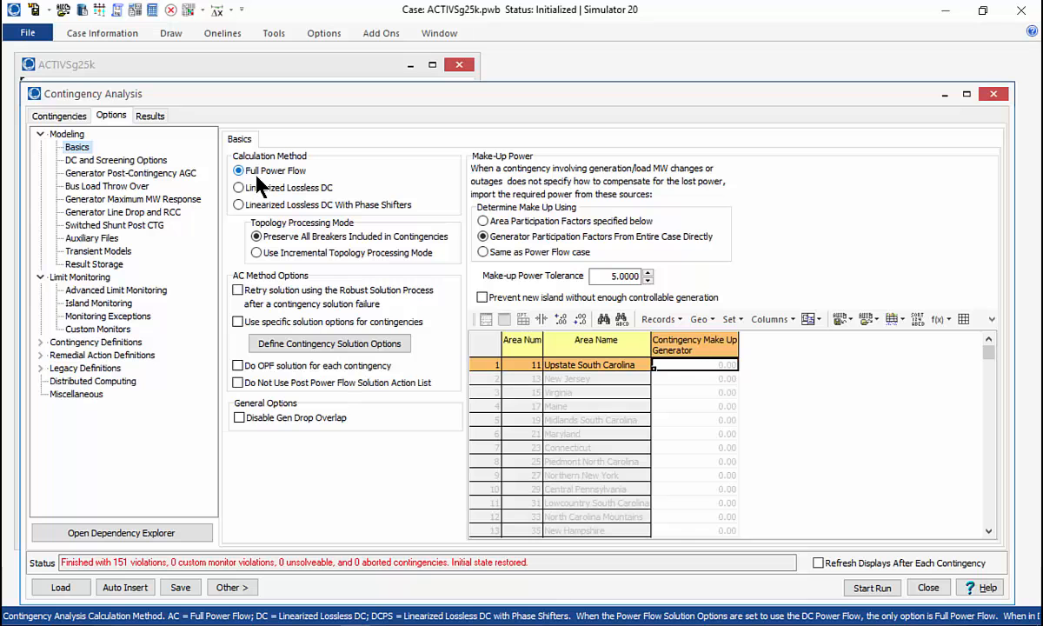
click(80, 161)
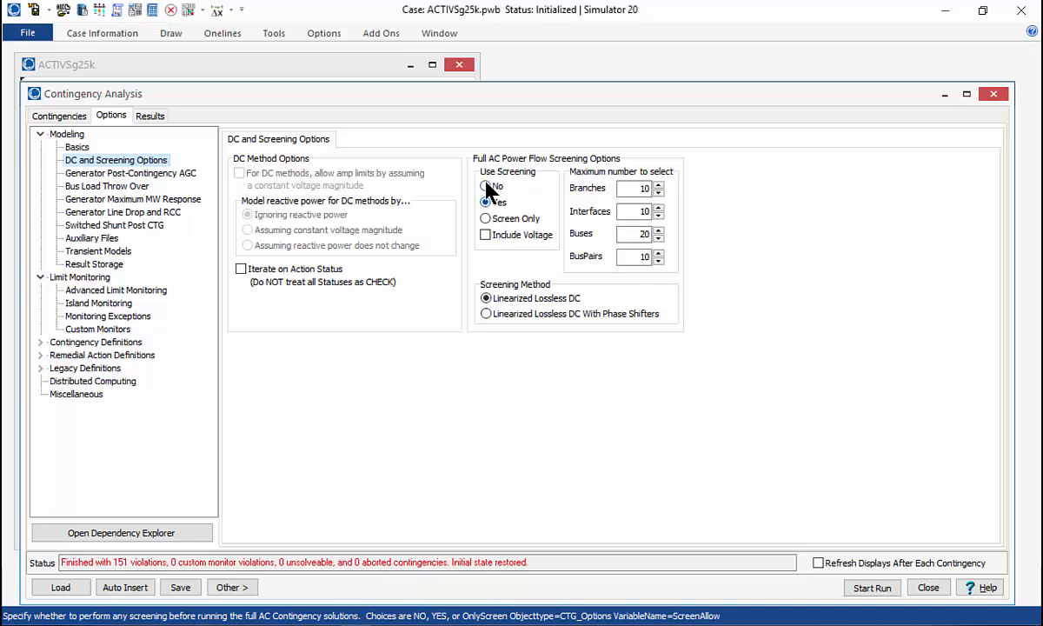
Step: Rerun the contingency analysis, keep the list sorted by descending Screen Rank Branch, and check the tenth contingency's calculation method
click(59, 116)
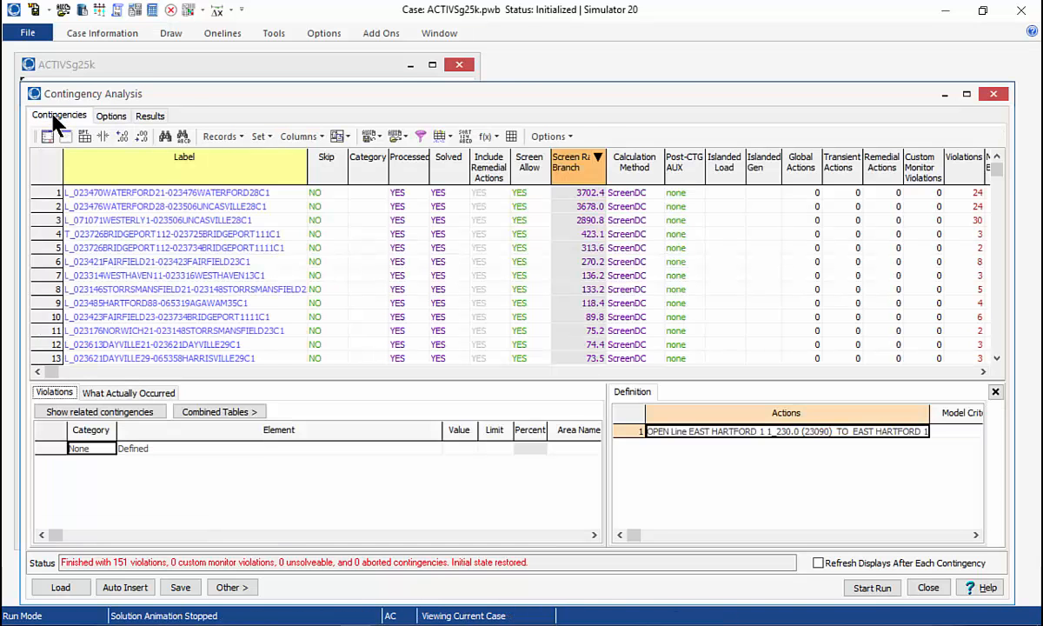
click(865, 591)
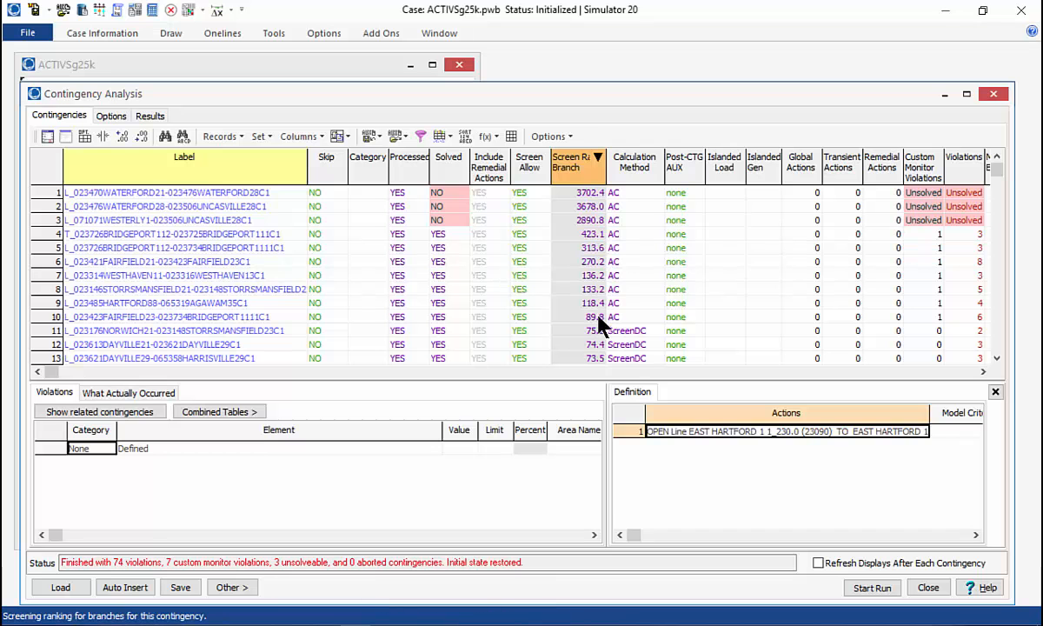
click(583, 160)
click(583, 162)
click(590, 317)
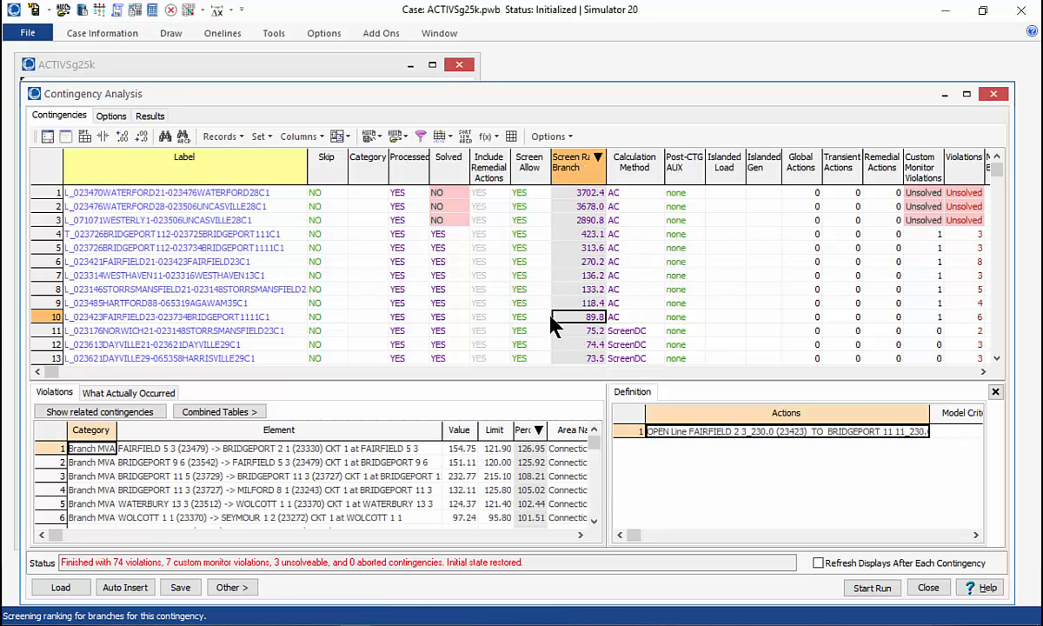
click(621, 317)
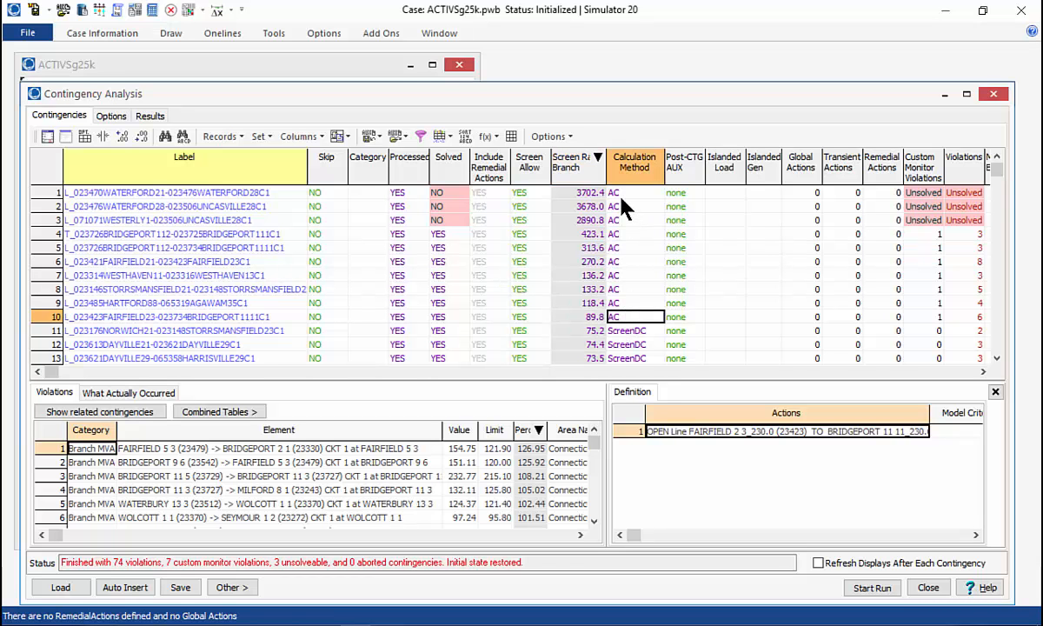
Step: Widen the Category column in the fourth-ranked contingency's violations and review the Seymour - Wolcott 100 kV custom monitor entry
click(961, 234)
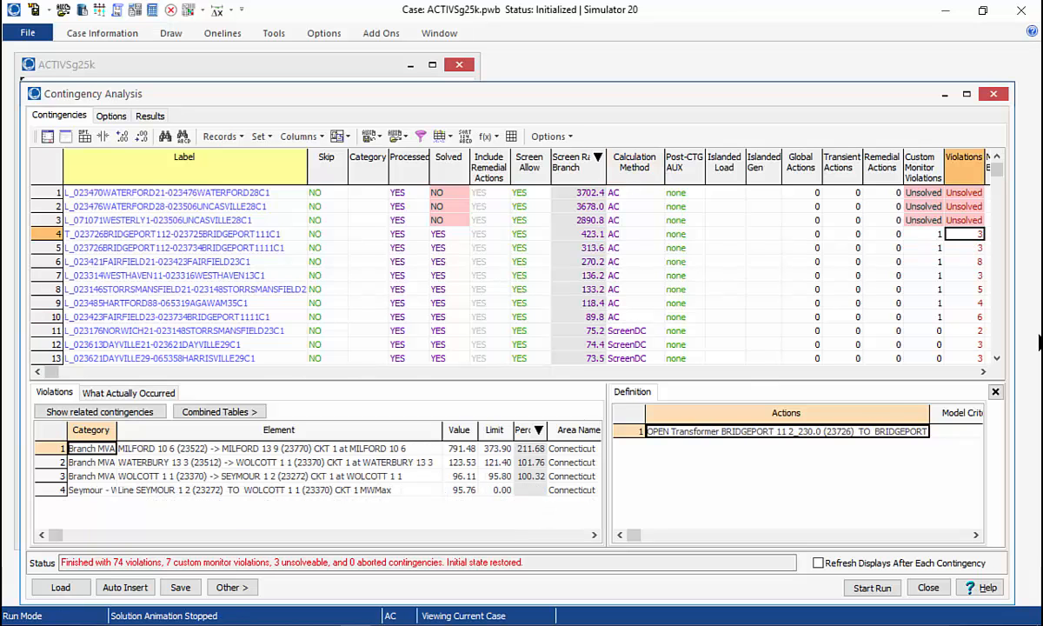
key(Right)
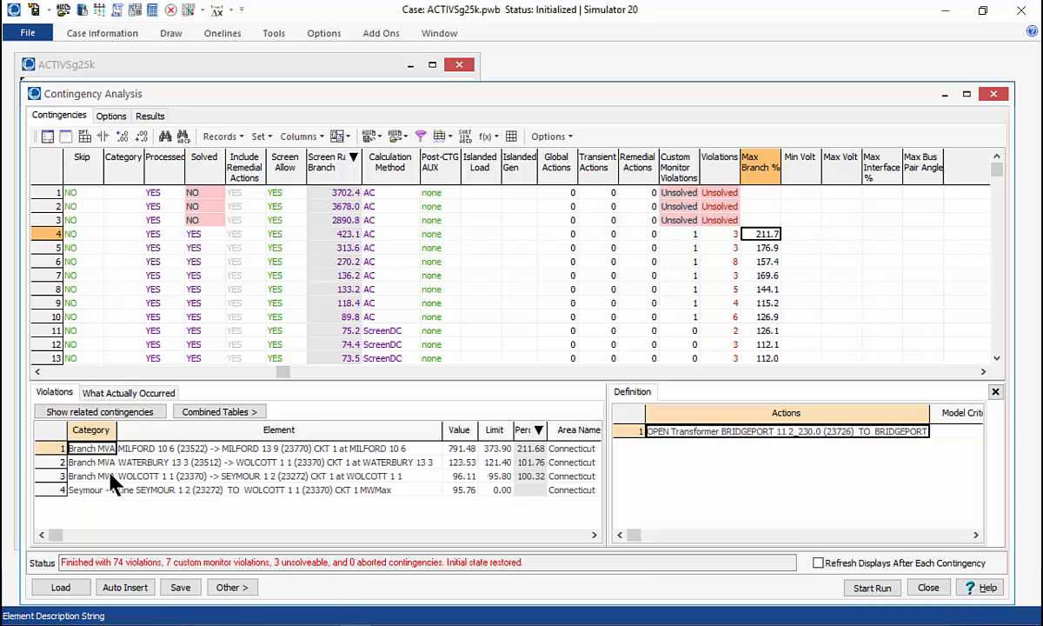
drag(117, 429, 148, 430)
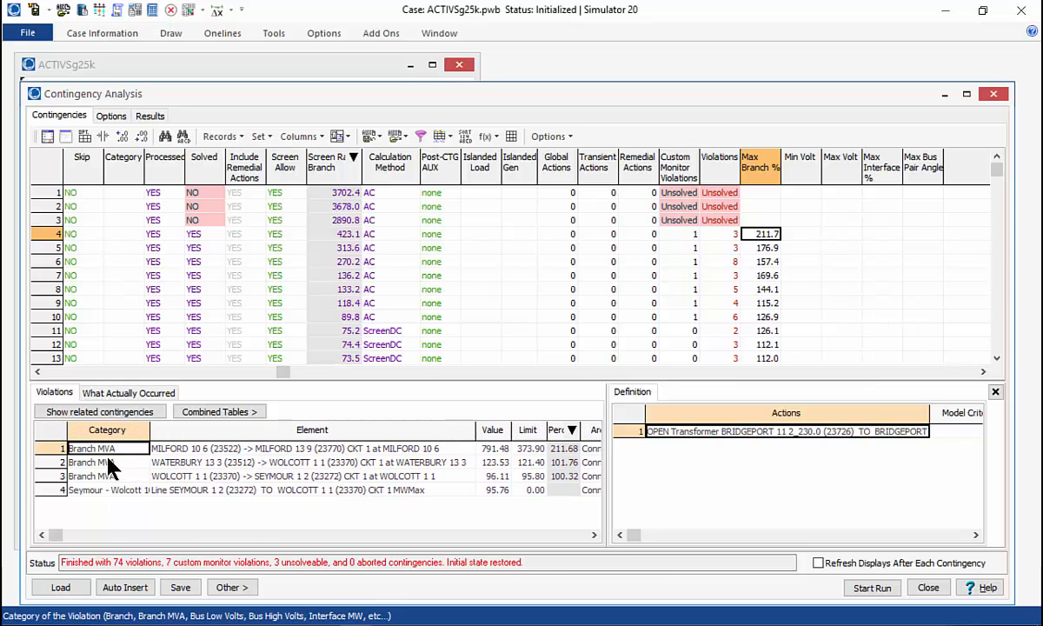
click(117, 493)
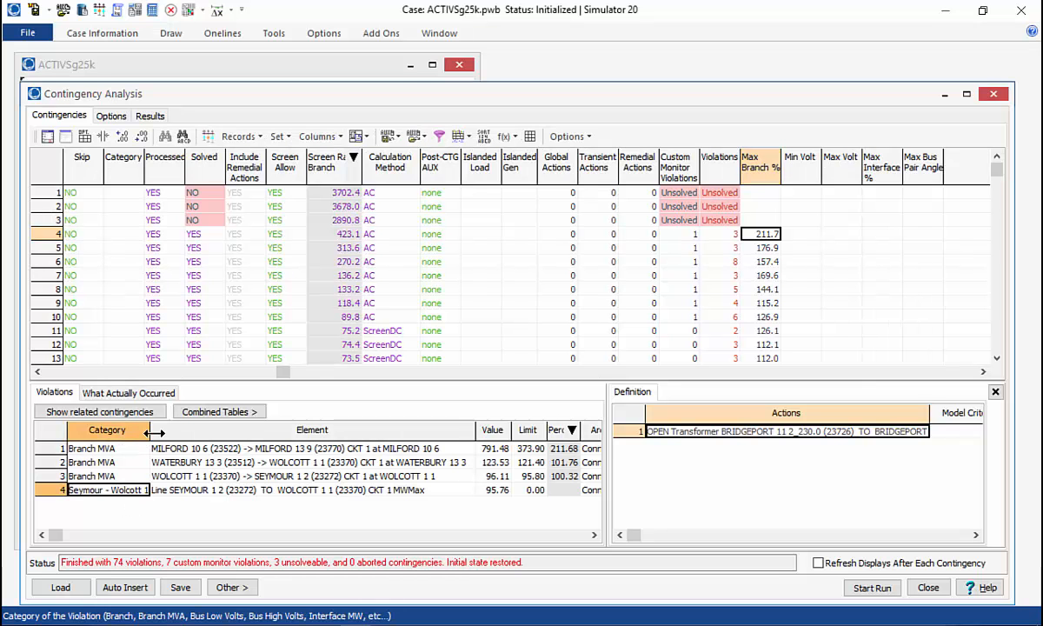
drag(153, 431, 185, 432)
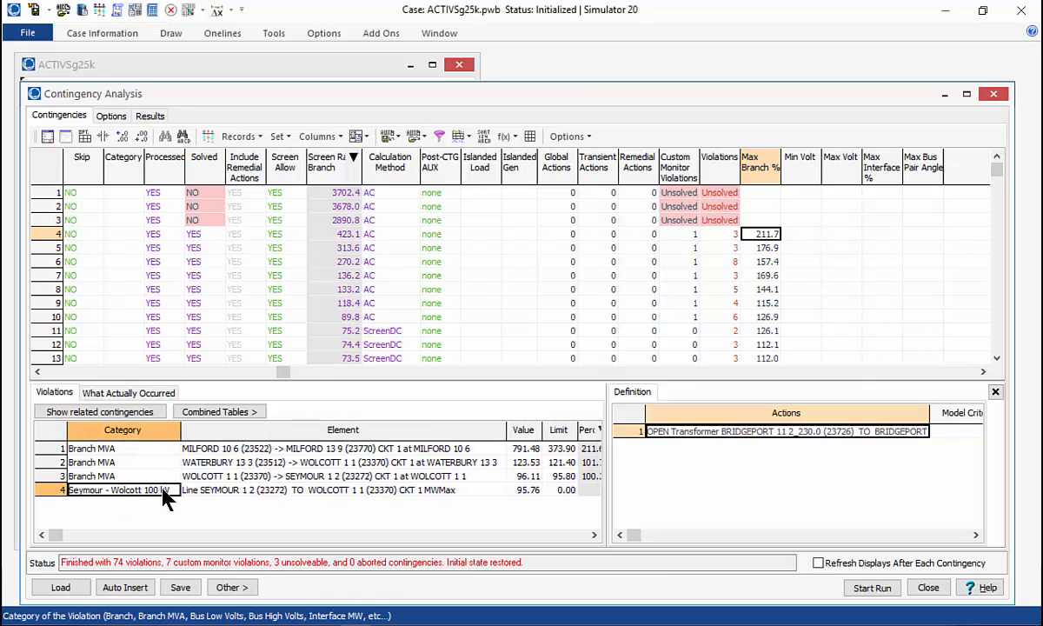
click(352, 490)
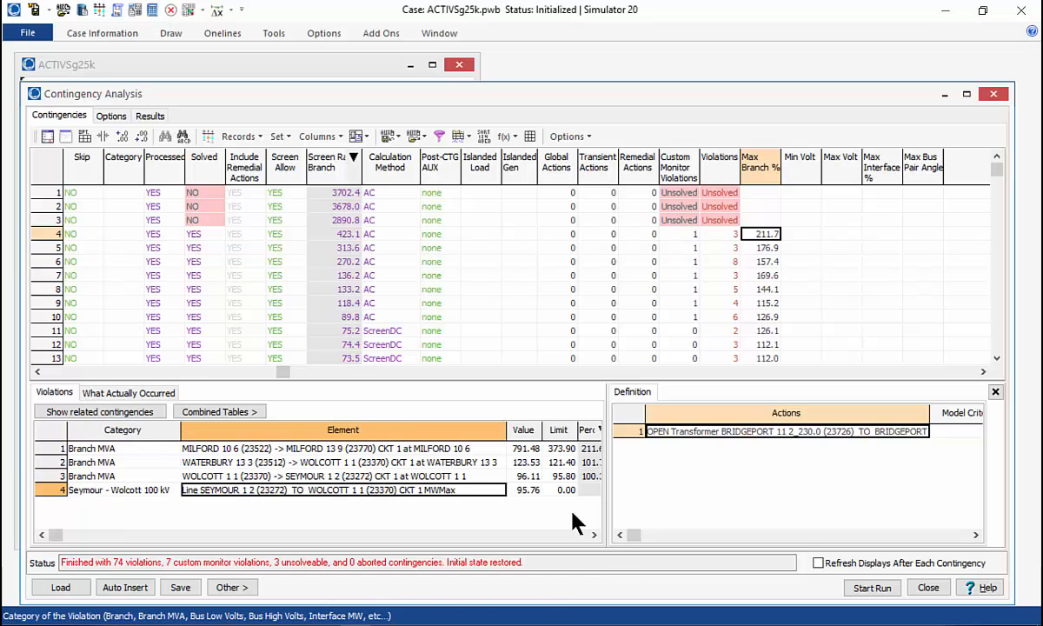
click(594, 534)
click(594, 535)
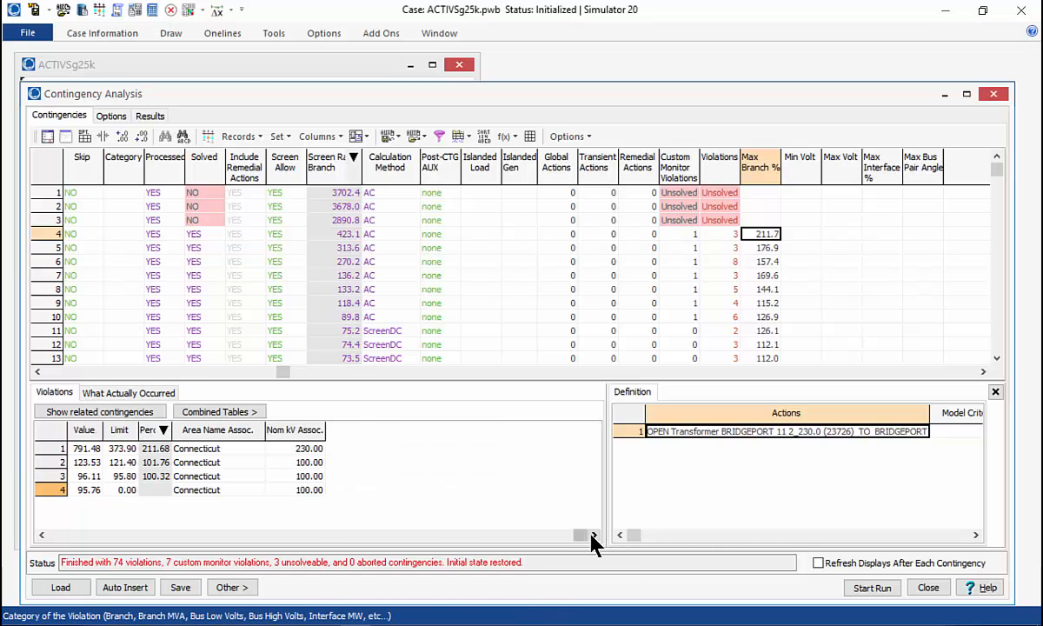
click(40, 534)
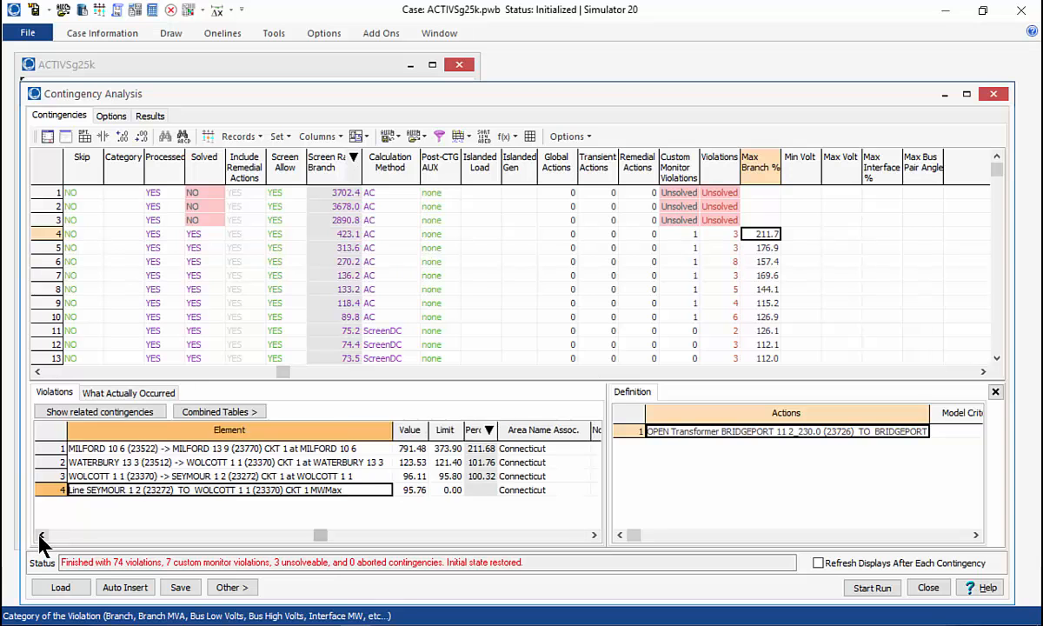
key(alt+Tab)
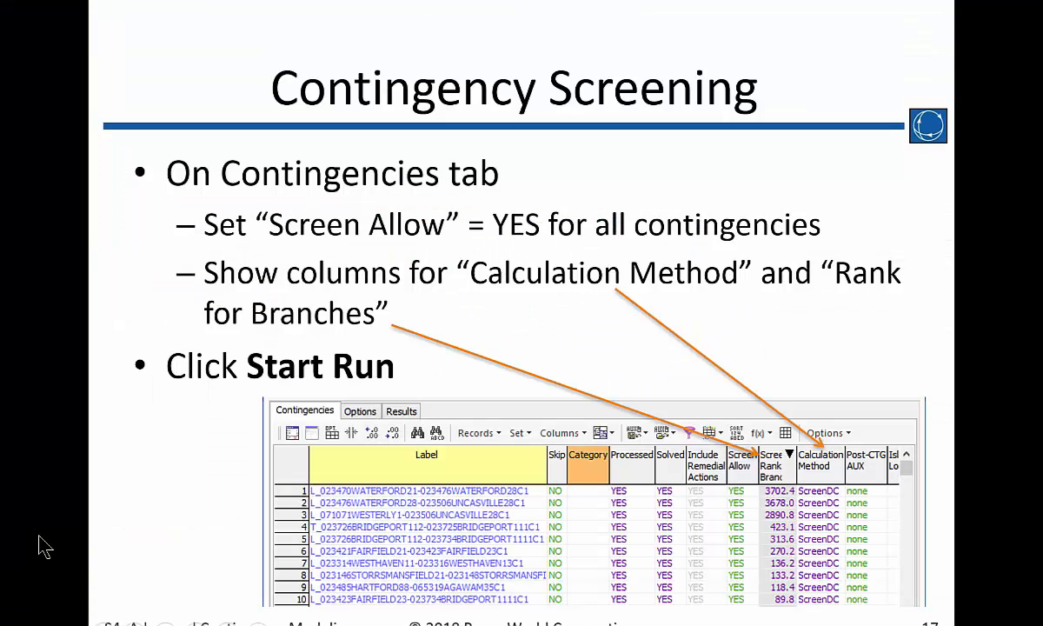
key(Right)
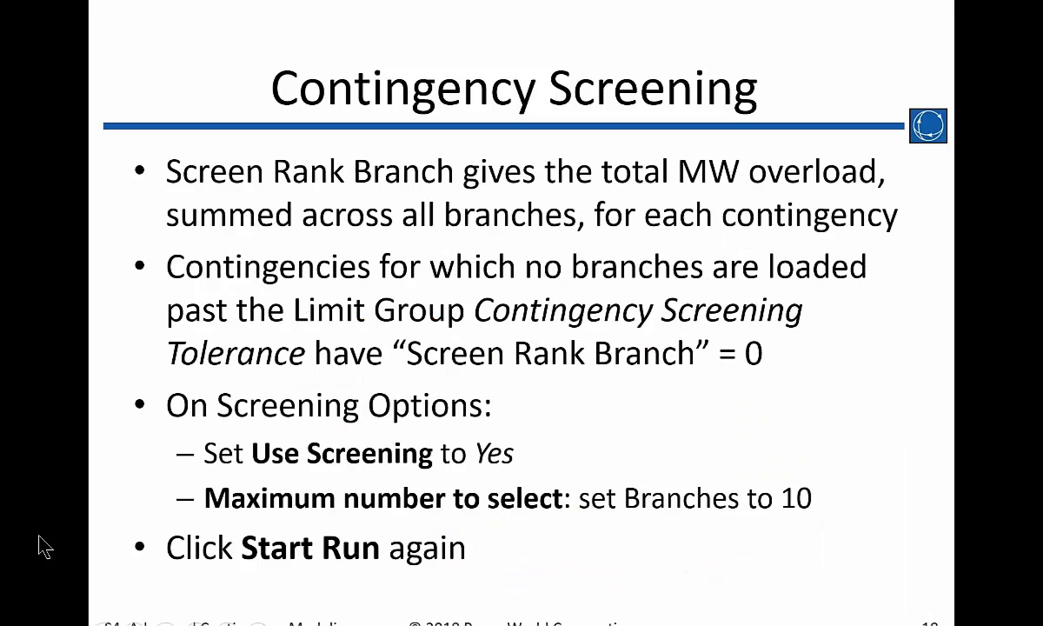
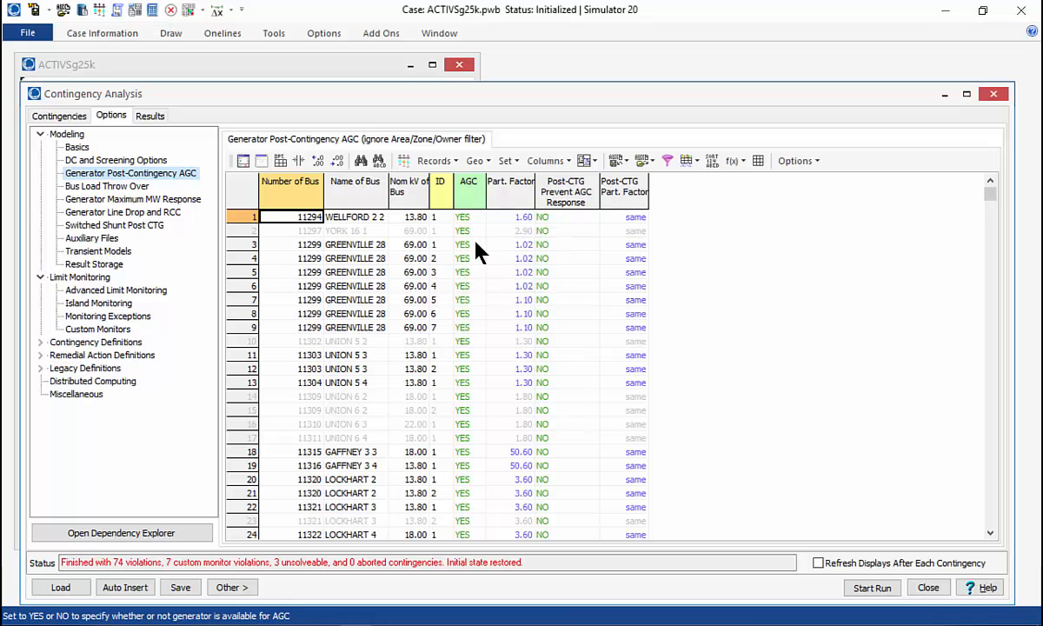
Step: Change Post-CTG Prevent AGC Response for the WELLFORD 2 2 generator at bus 11294 to YES and finally to RESPOND
click(474, 232)
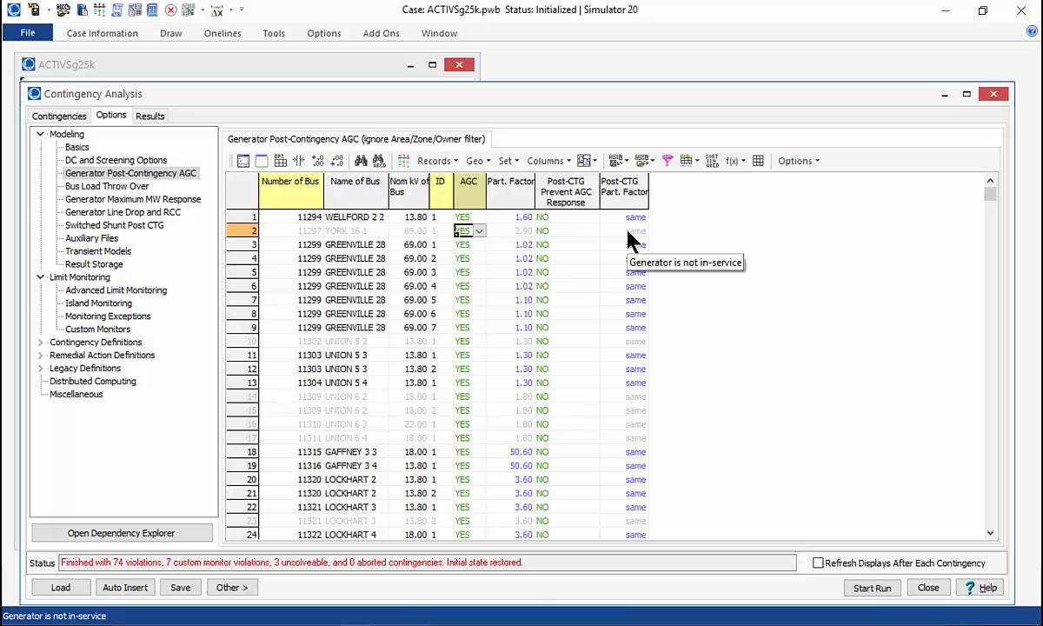
click(516, 247)
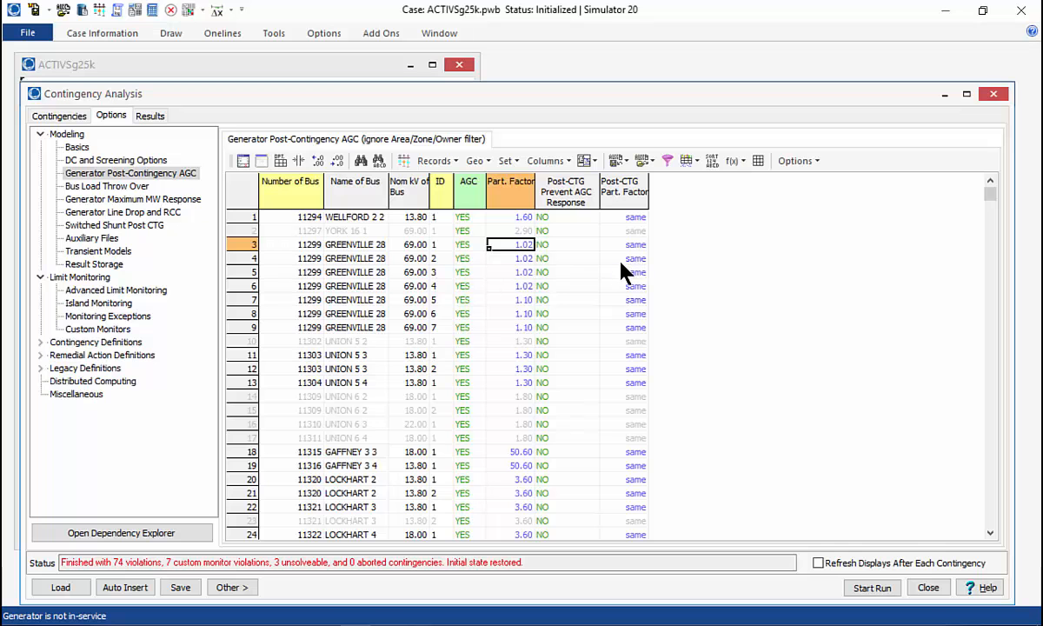
click(578, 219)
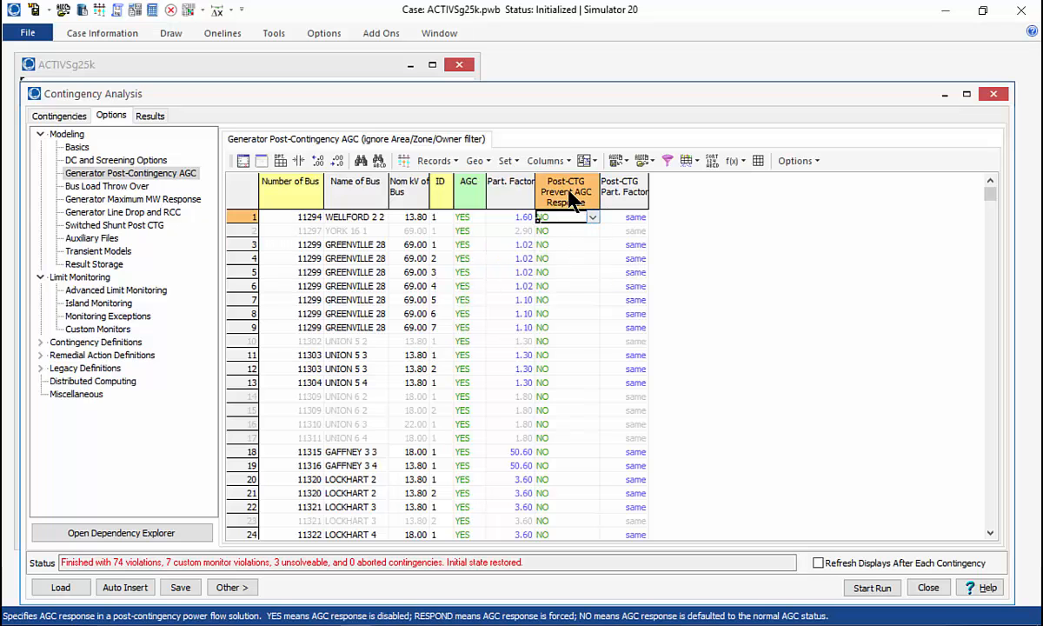
mouse_move(567, 202)
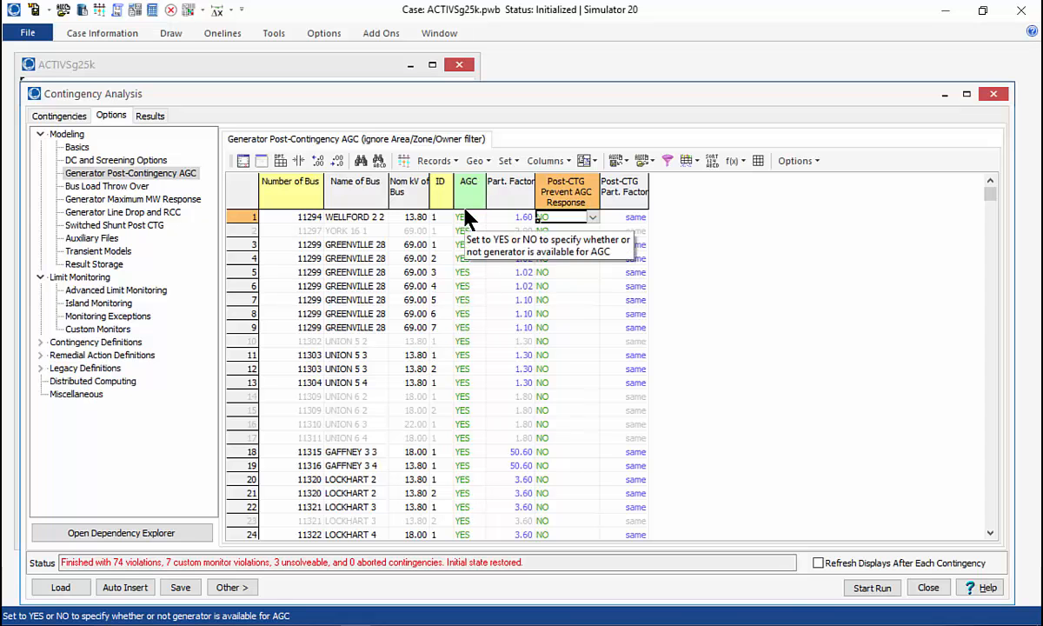
click(592, 217)
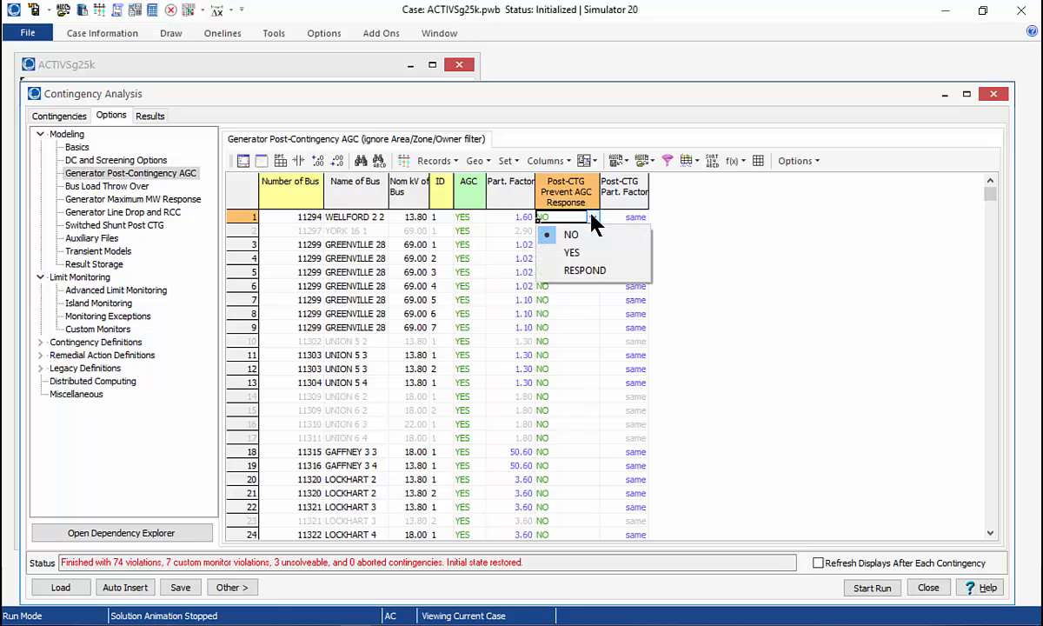
click(572, 253)
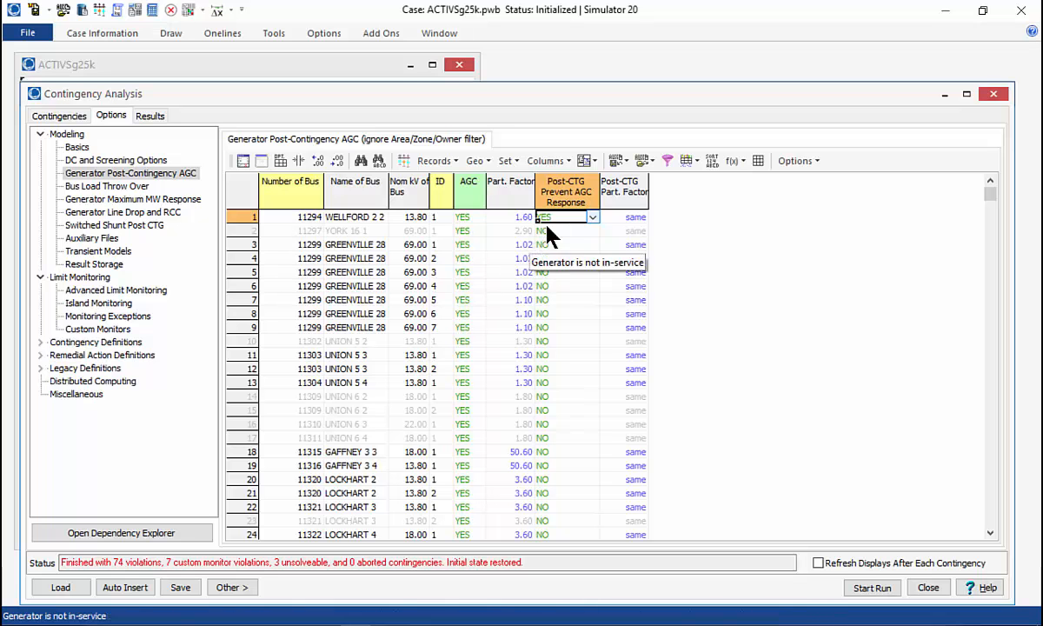
click(593, 219)
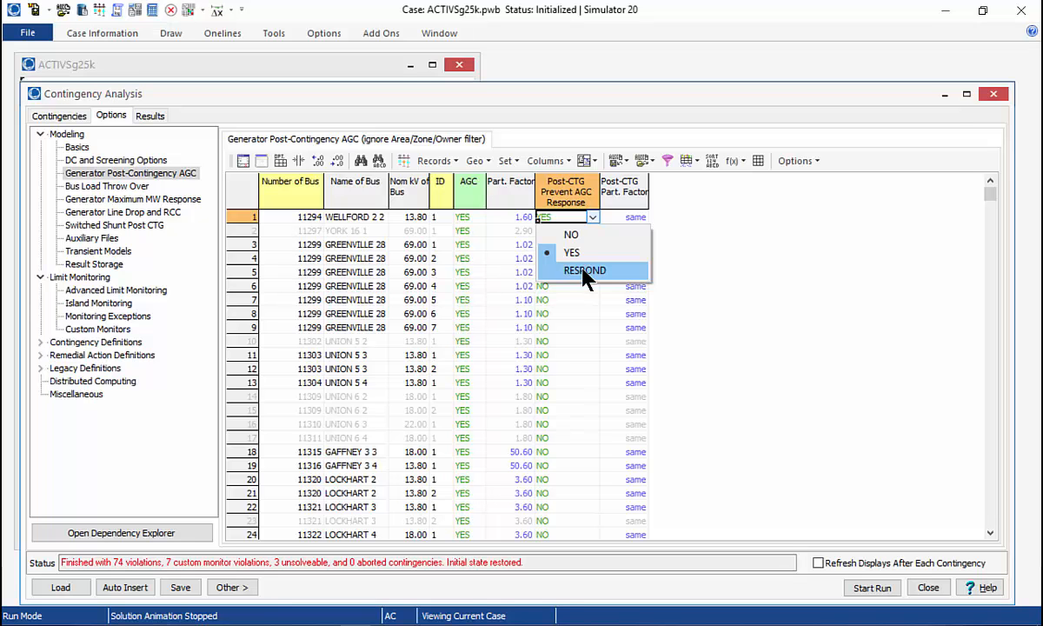
click(583, 272)
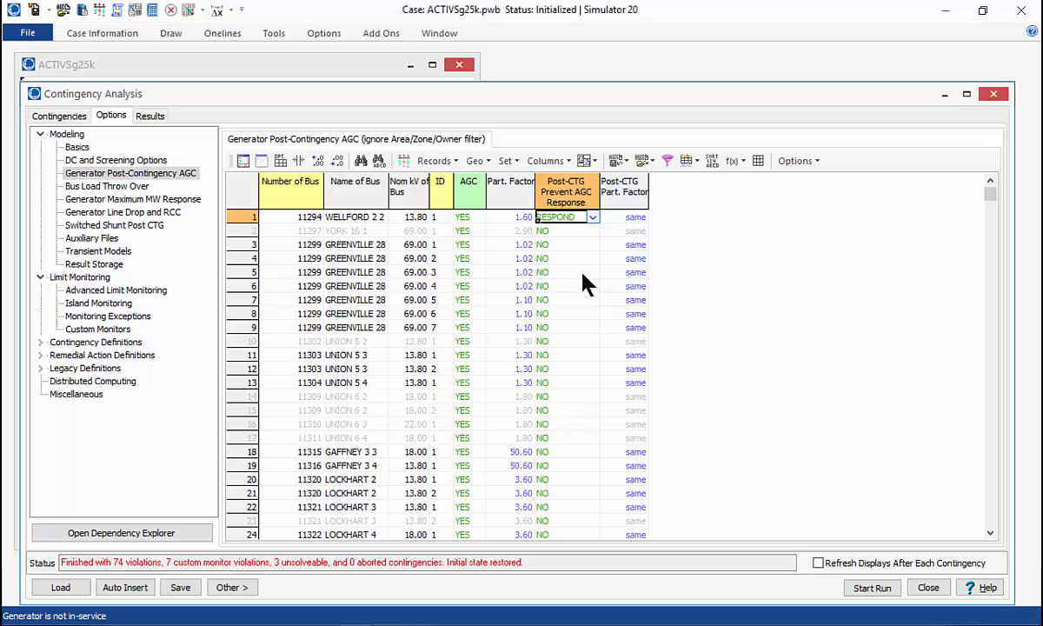
click(465, 218)
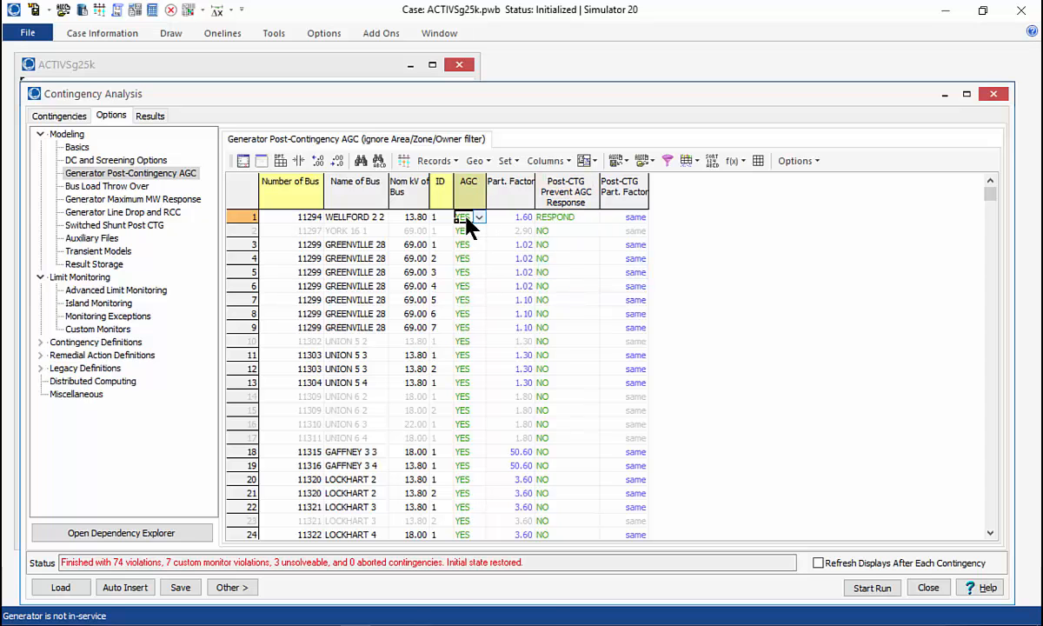
Step: Switch AGC for the WELLFORD 2 2 generator at bus 11294 to NO and back to YES
click(466, 218)
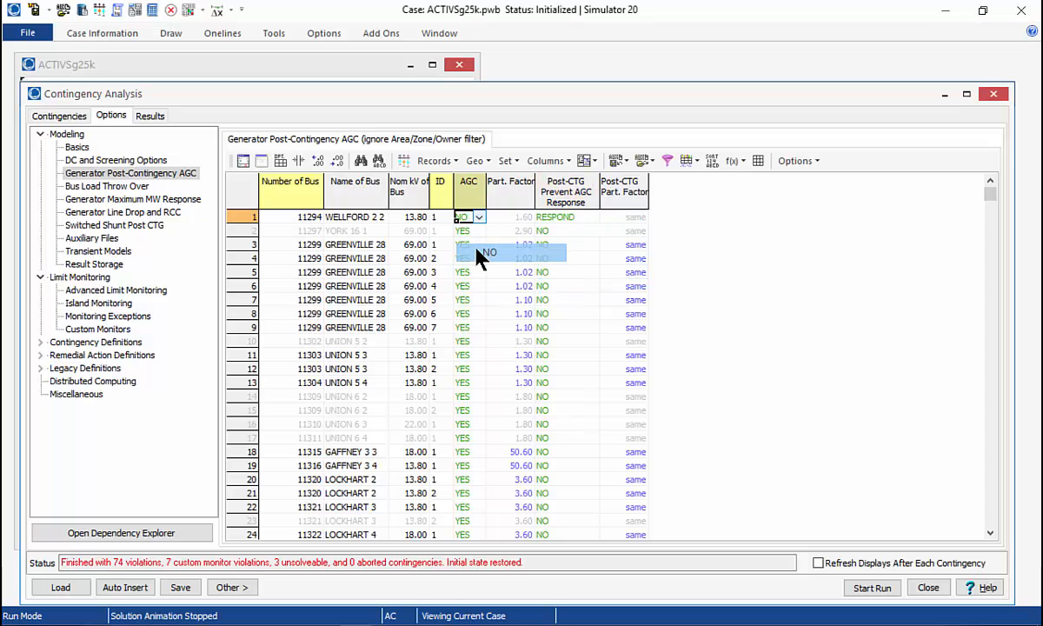
click(484, 252)
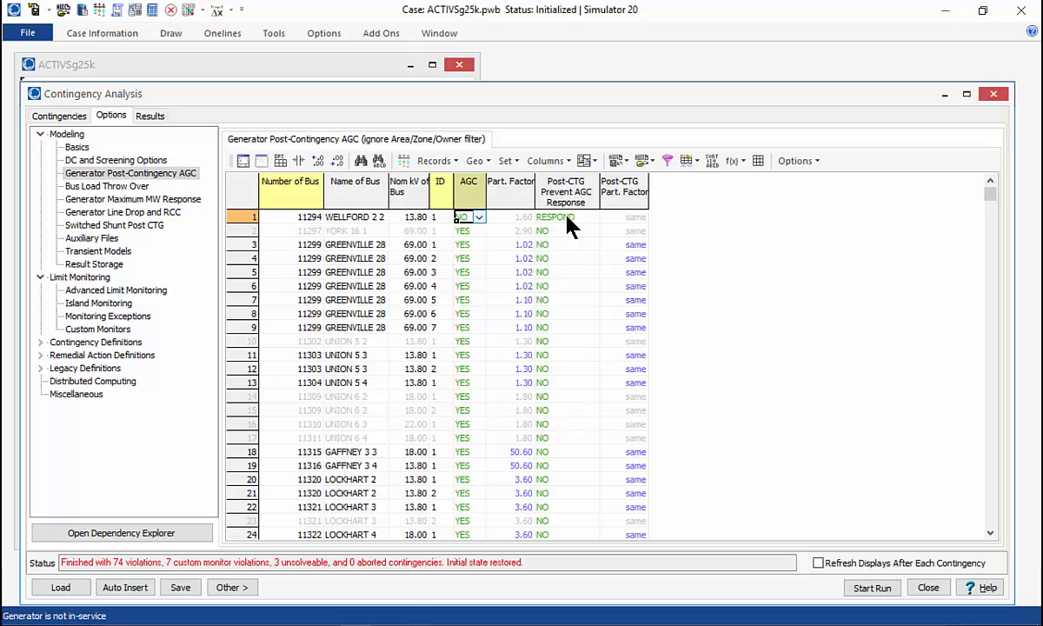
click(480, 218)
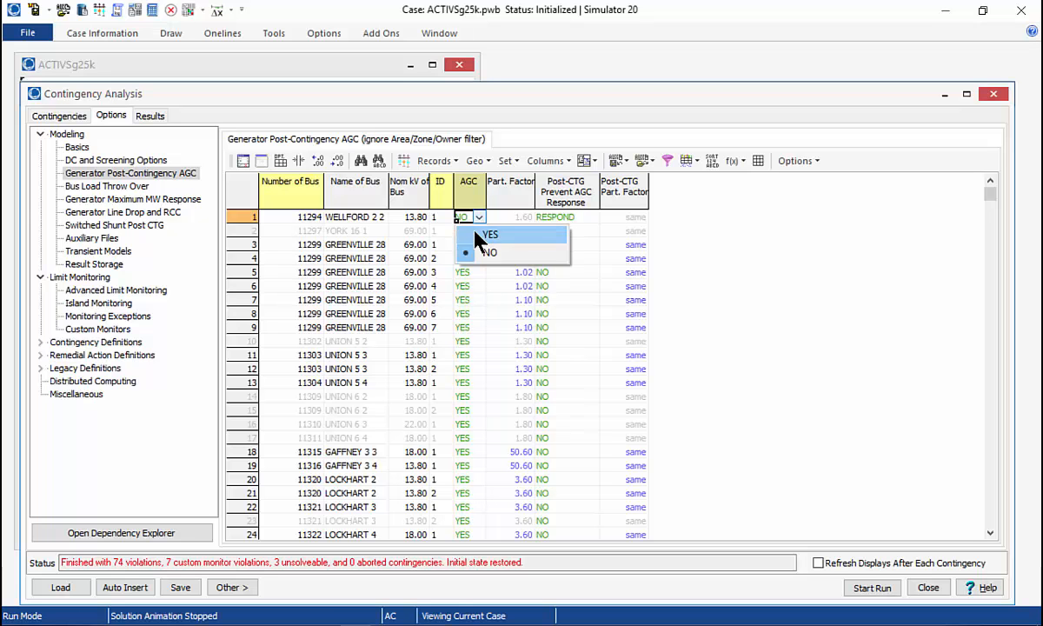
click(478, 235)
Step: Set Post-CTG Prevent AGC Response for the WELLFORD 2 2 generator to NO
click(569, 217)
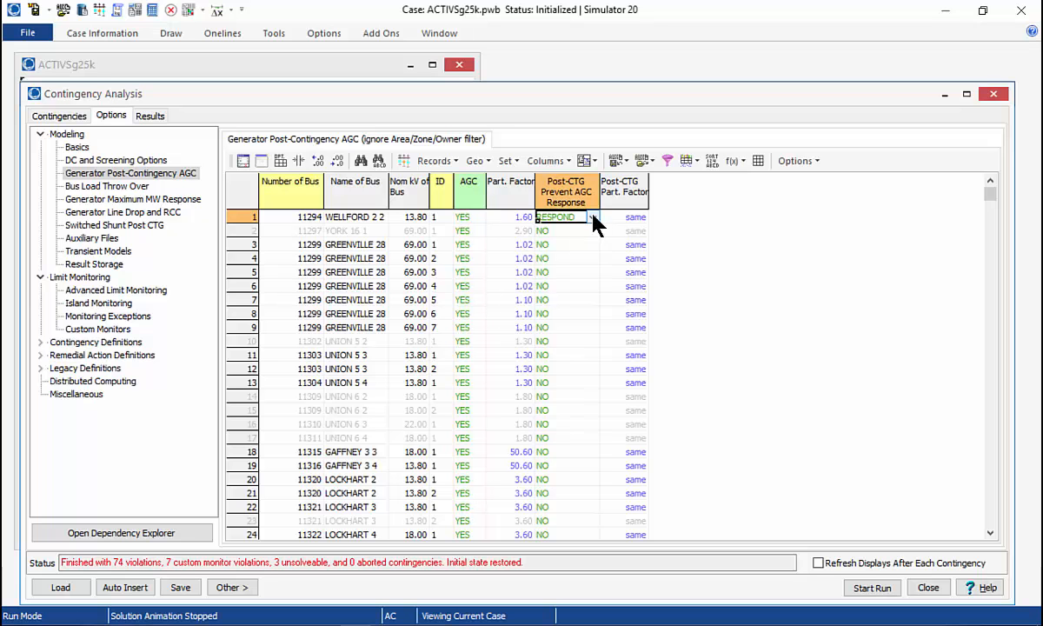
click(591, 217)
click(556, 240)
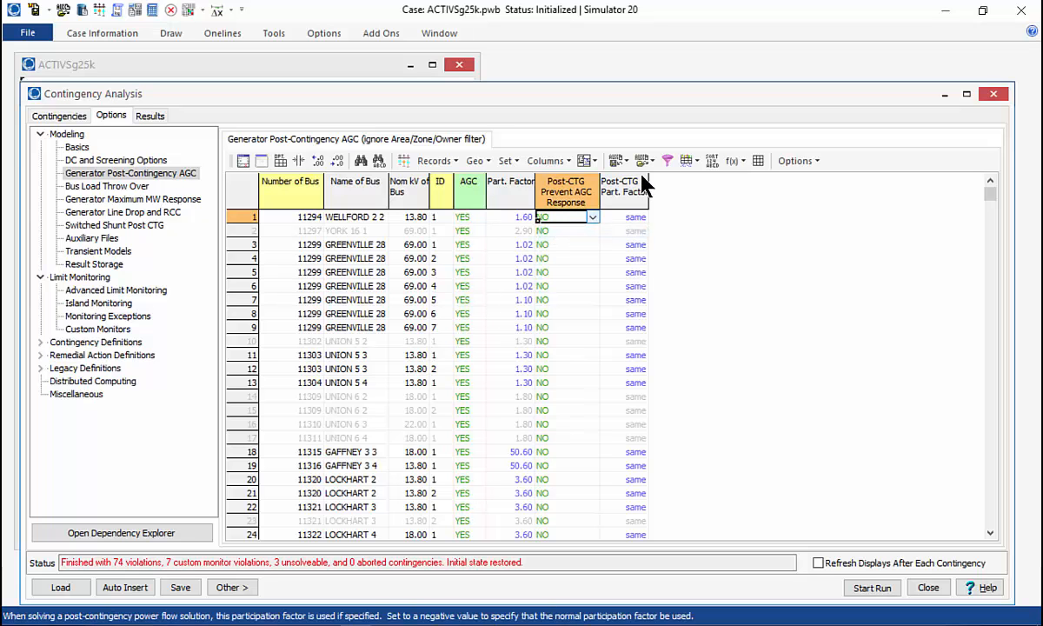
Step: Try a Post-CTG participation factor of 10 for the WELLFORD 2 2 generator and restore it to same
click(627, 219)
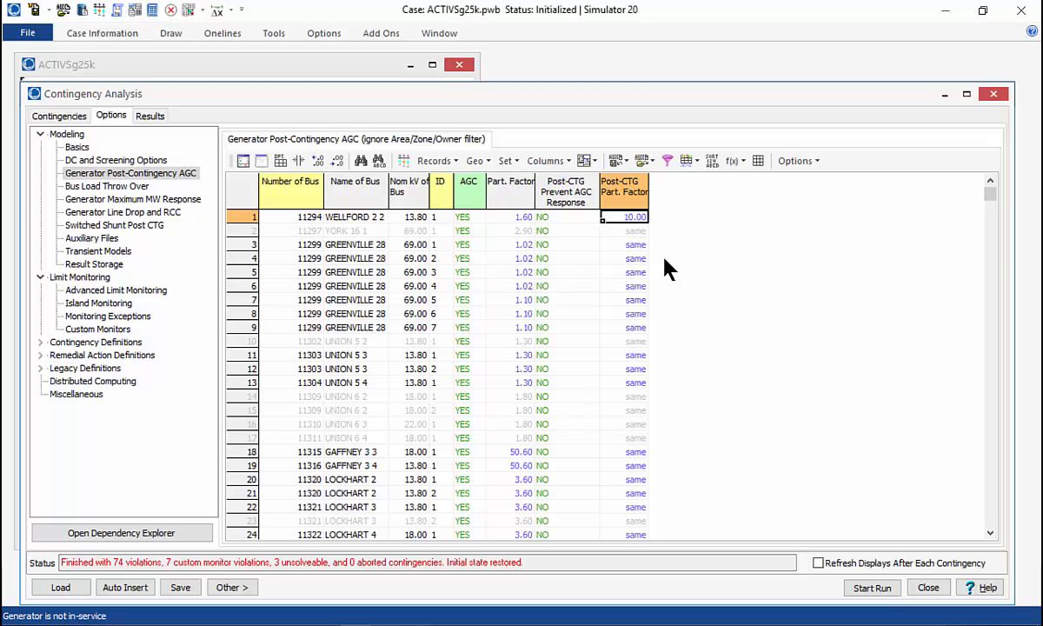
text(same)
key(Return)
key(alt+Tab)
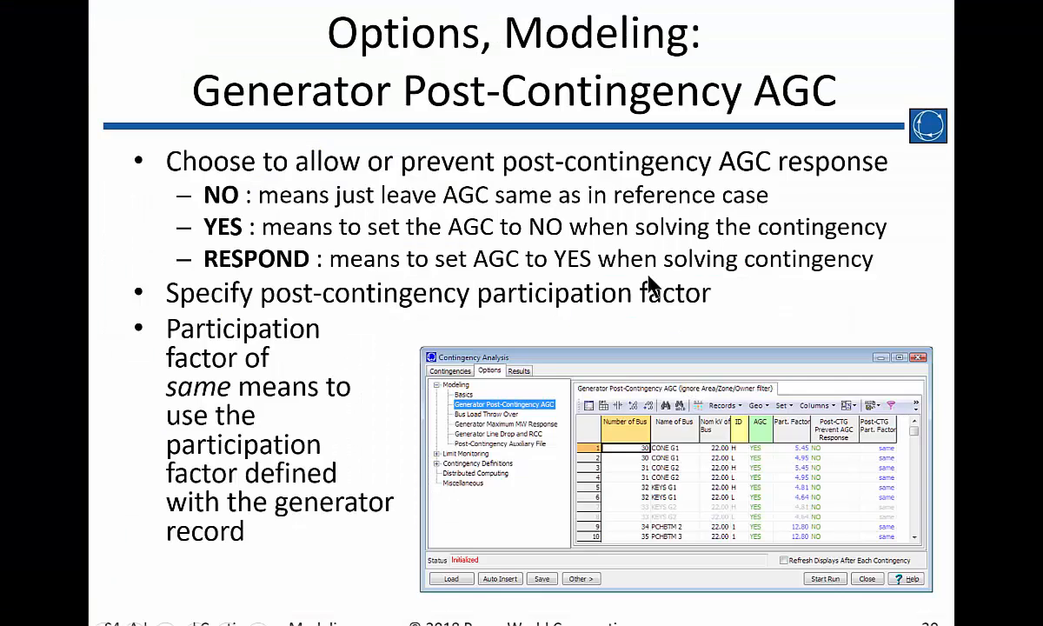
click(648, 276)
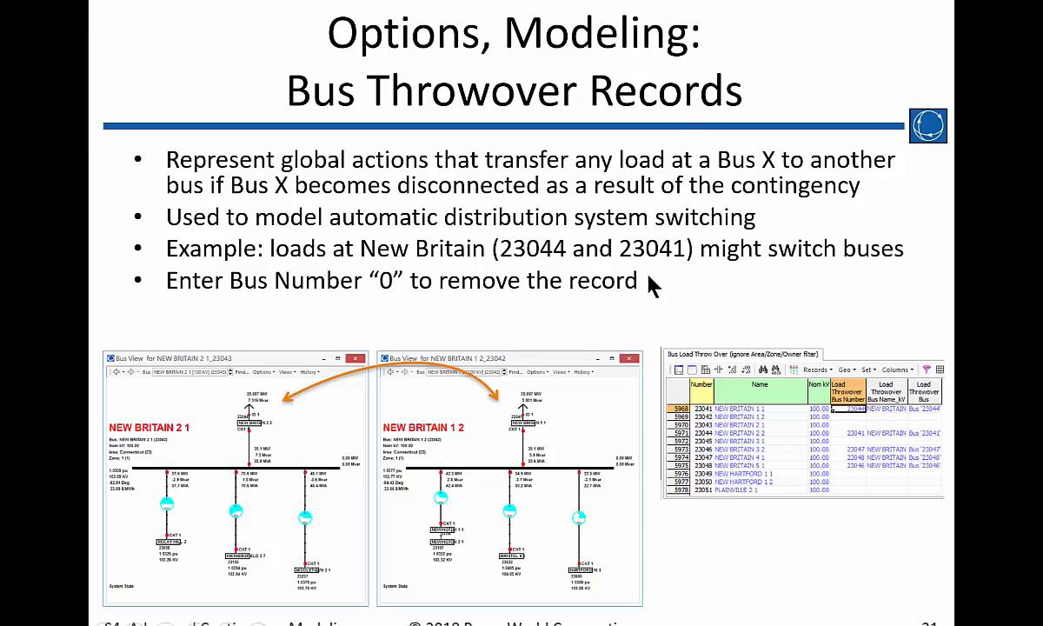
key(alt+Tab)
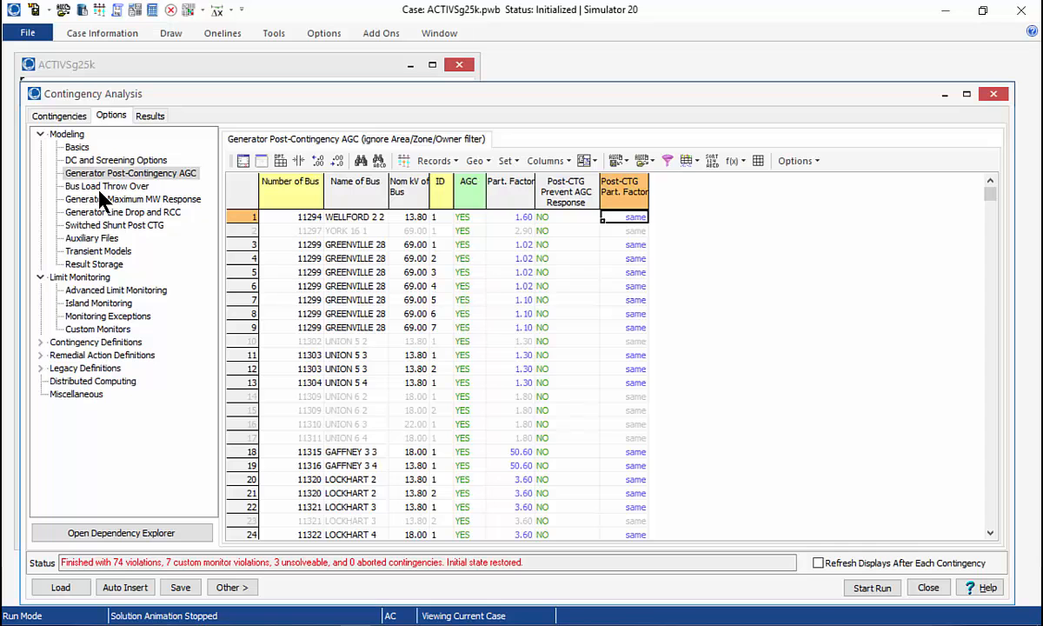
Step: Display the Bus Load Throw Over records and restrict them with the area/zone filters
click(101, 188)
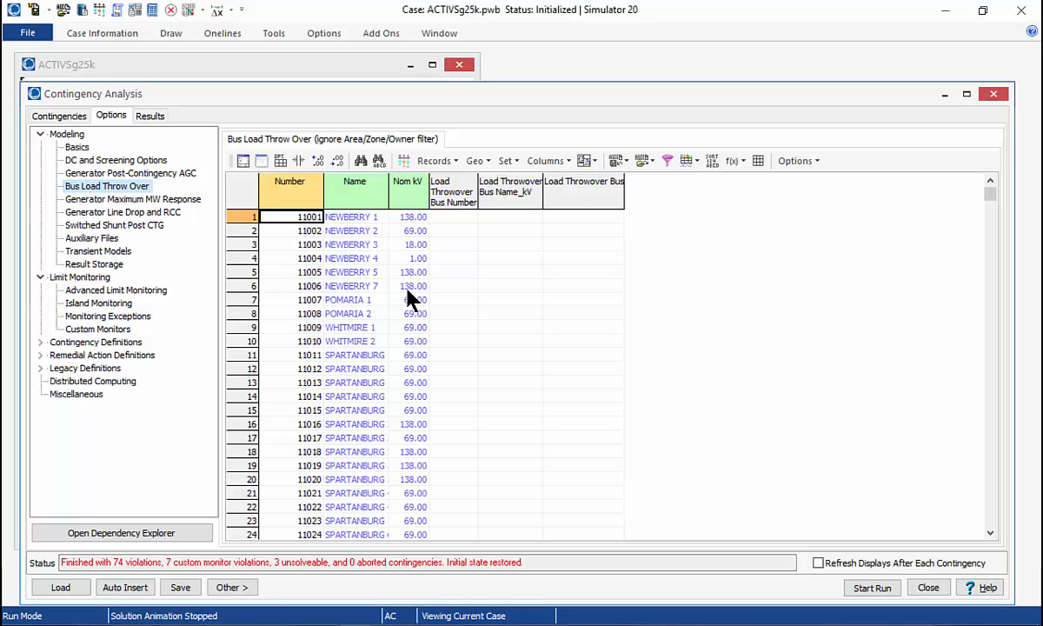
click(699, 164)
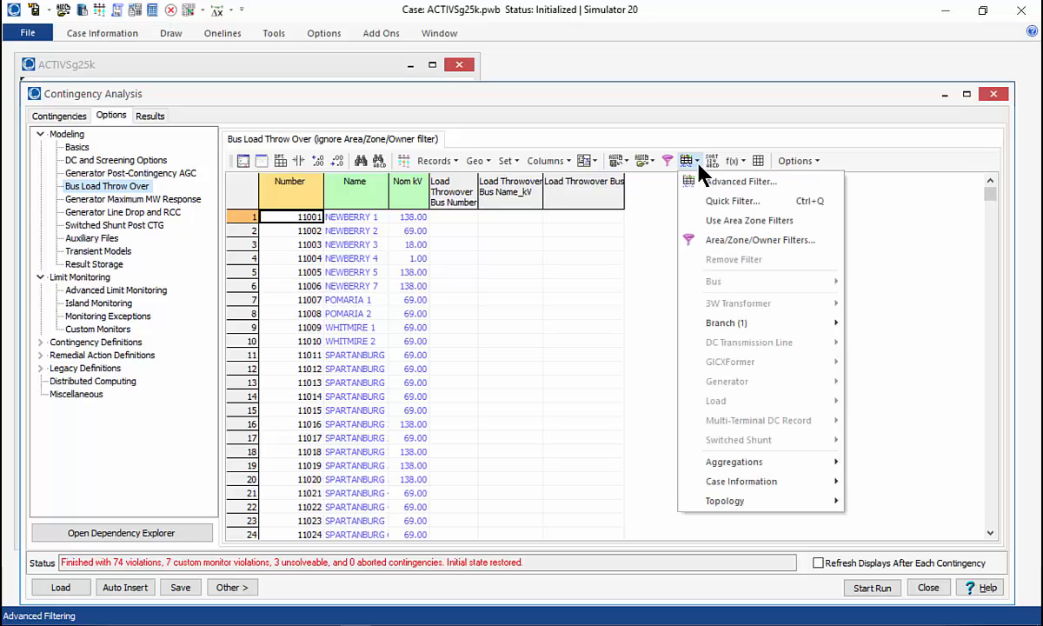
click(726, 223)
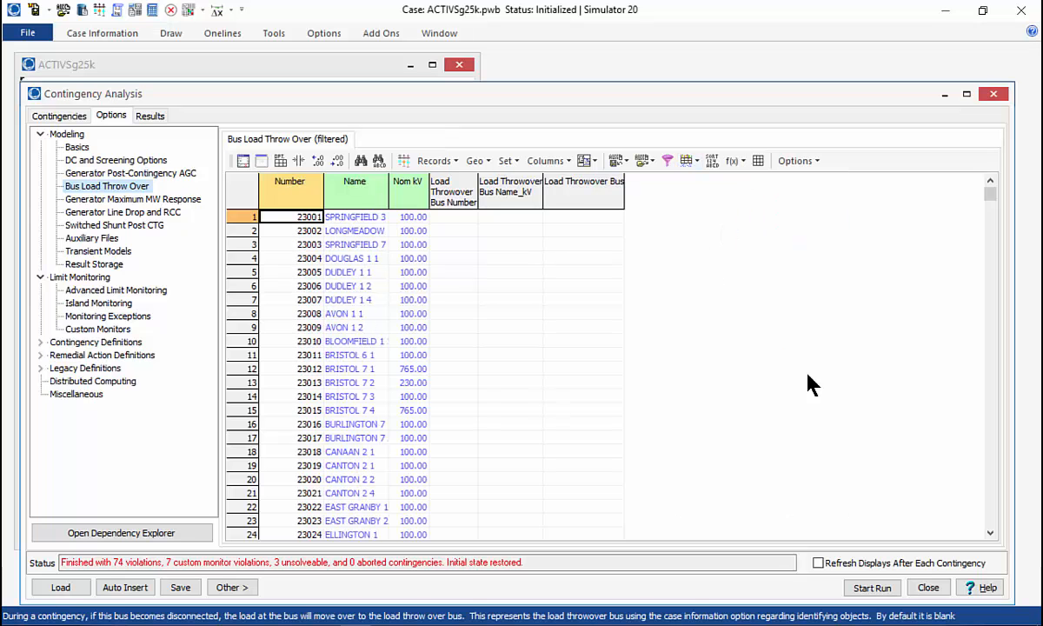
Step: Find the NEW BRITAIN 1 1 bus (23041) among the load throwover records and display its bus view oneline
click(991, 206)
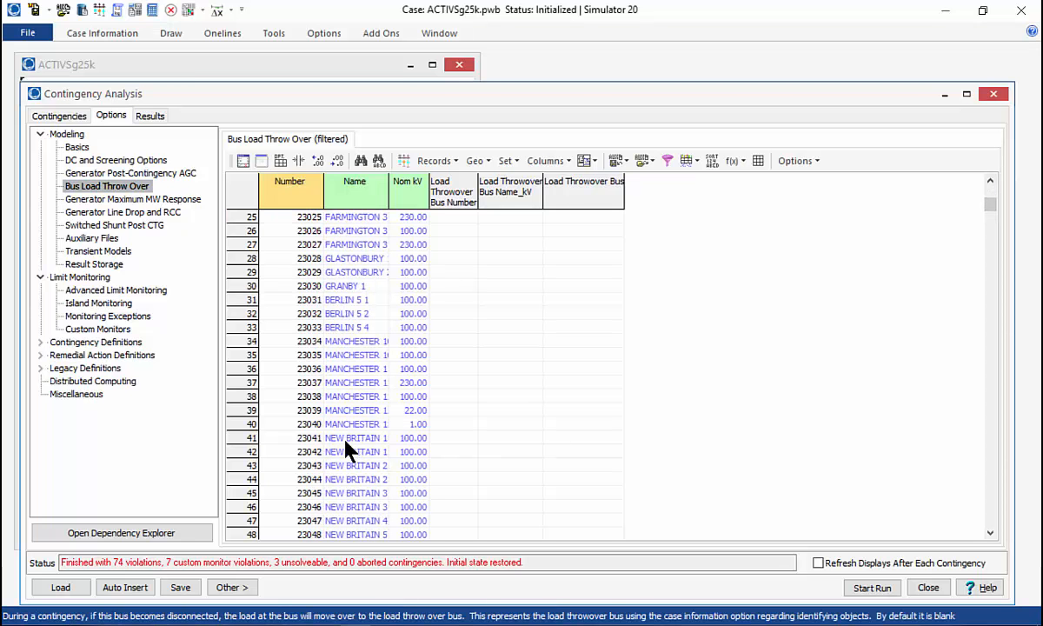
click(370, 440)
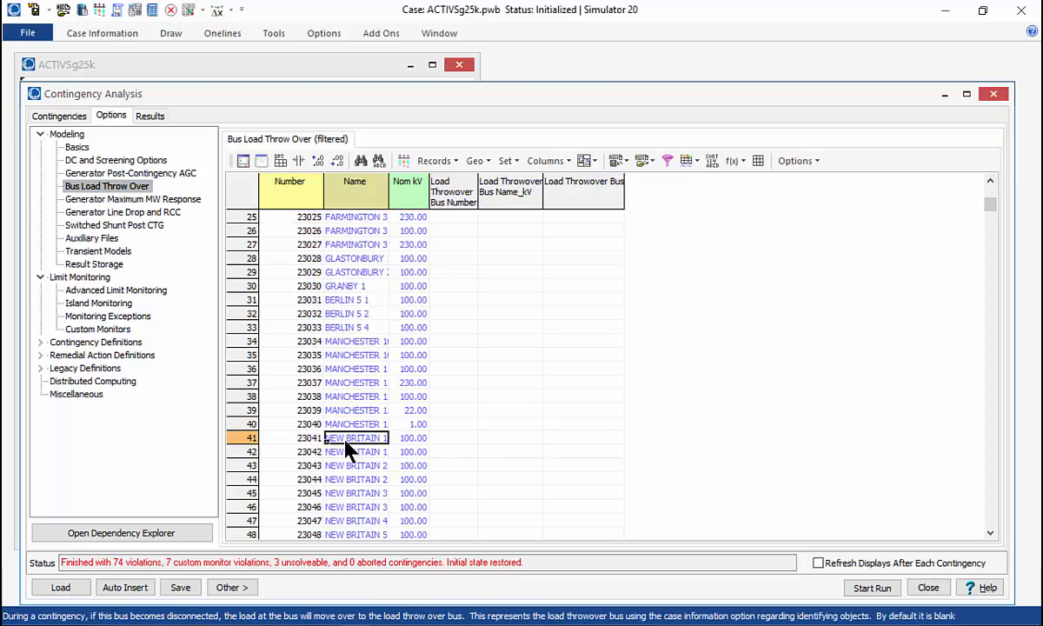
click(416, 440)
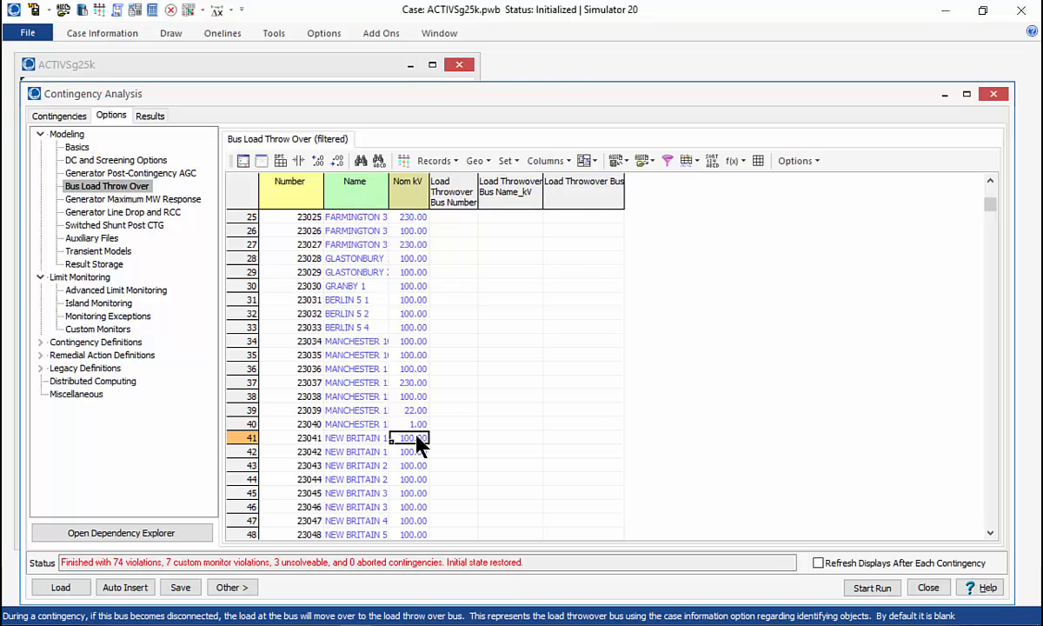
right_click(416, 443)
mouse_move(508, 184)
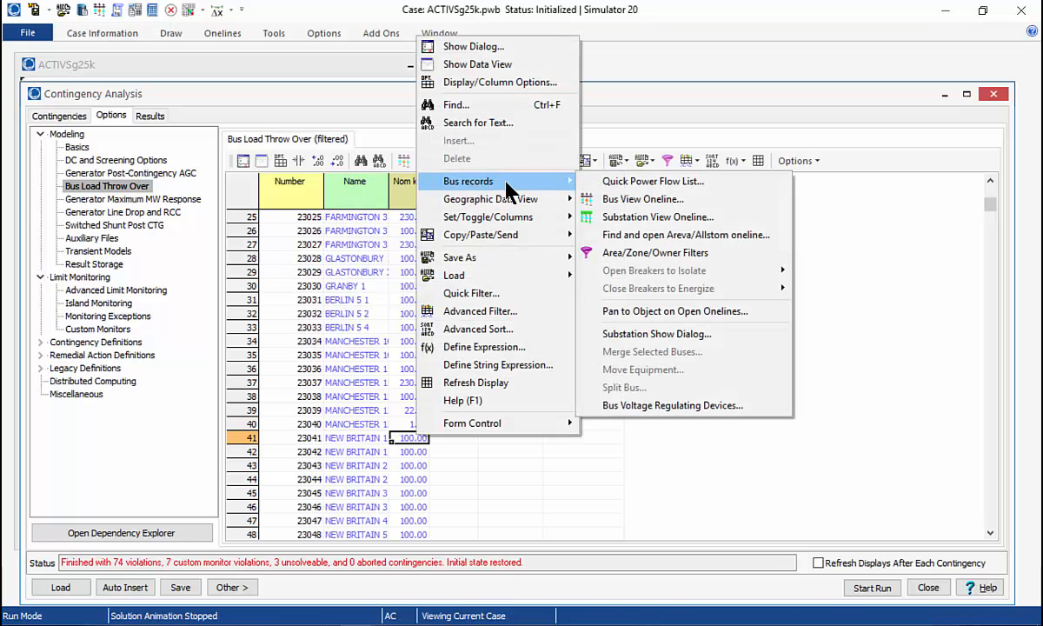
click(641, 199)
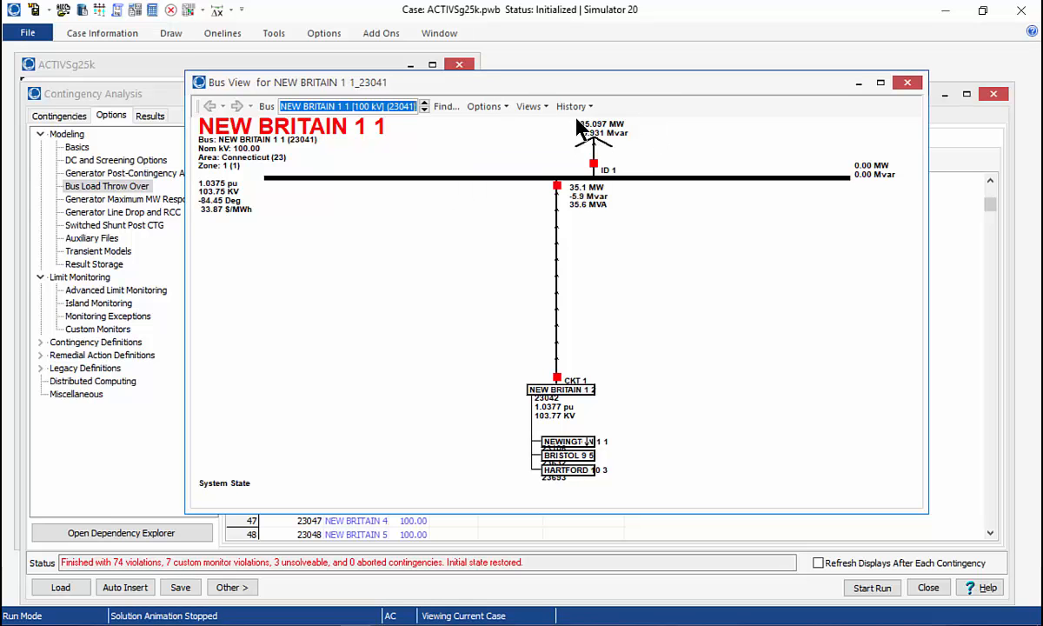
Step: Open and reclose the circuit feeding NEW BRITAIN 1 1 from bus 23042, re-solve the power flow, and close the bus view
mouse_move(593, 163)
click(558, 380)
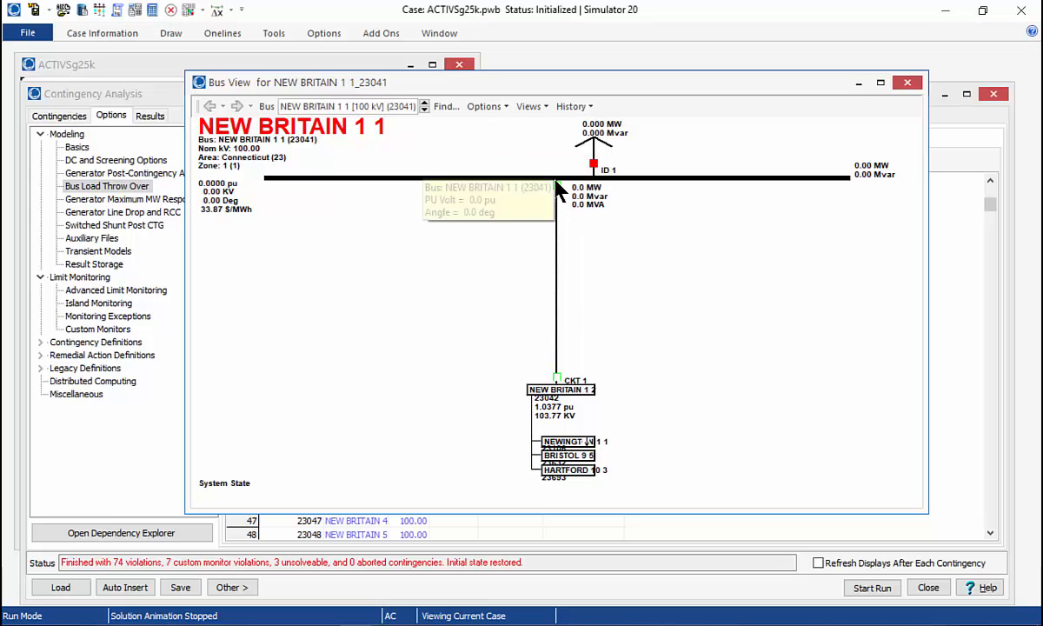
click(556, 185)
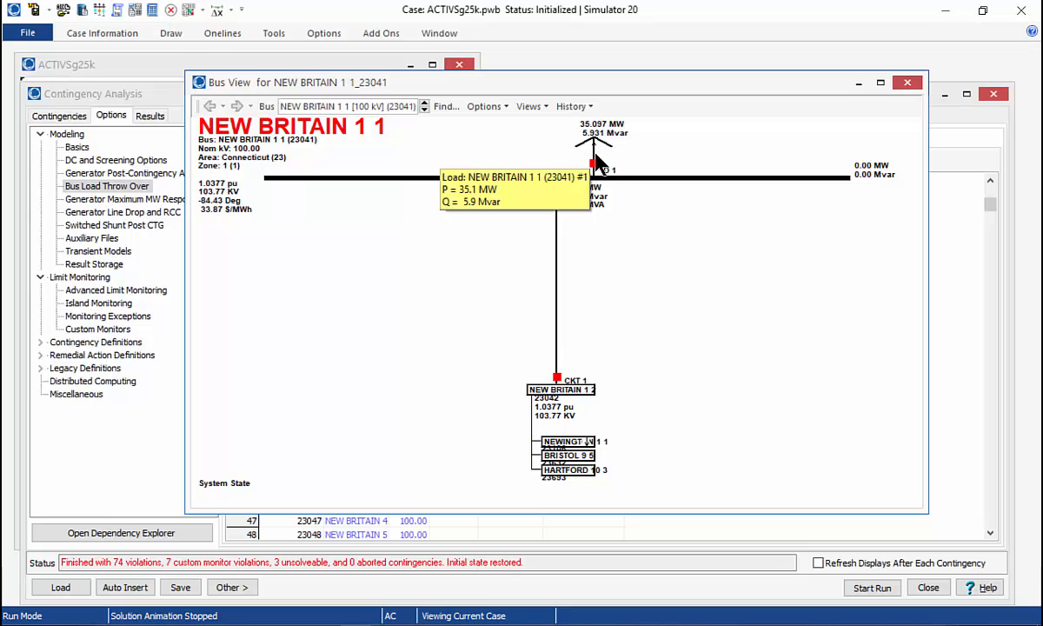
click(150, 11)
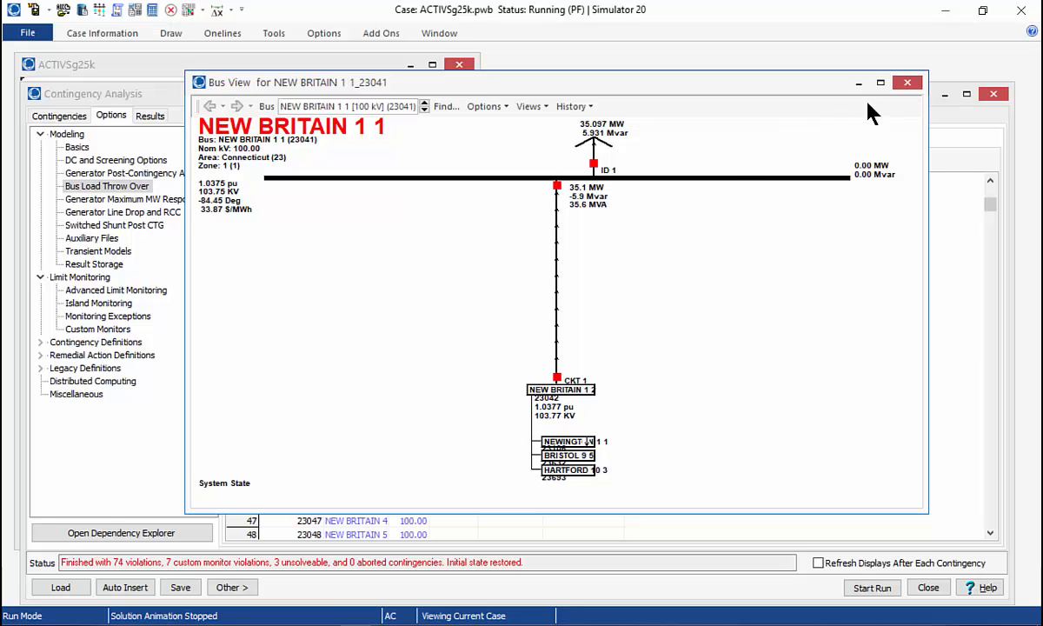
click(904, 85)
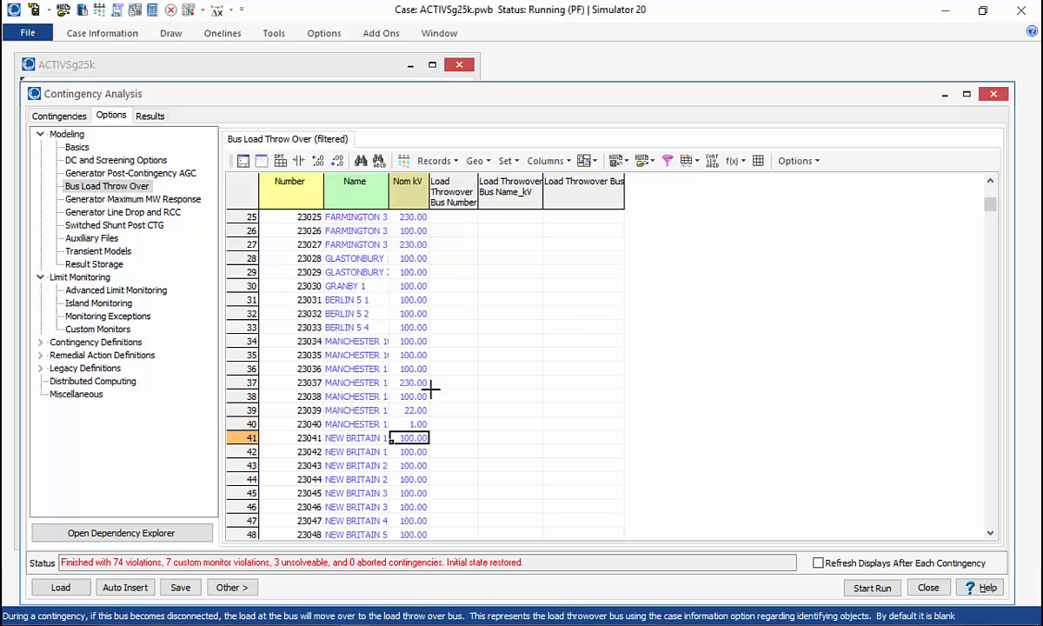
Step: Set the load throwover bus number for NEW BRITAIN bus 23041 to 23044
click(447, 437)
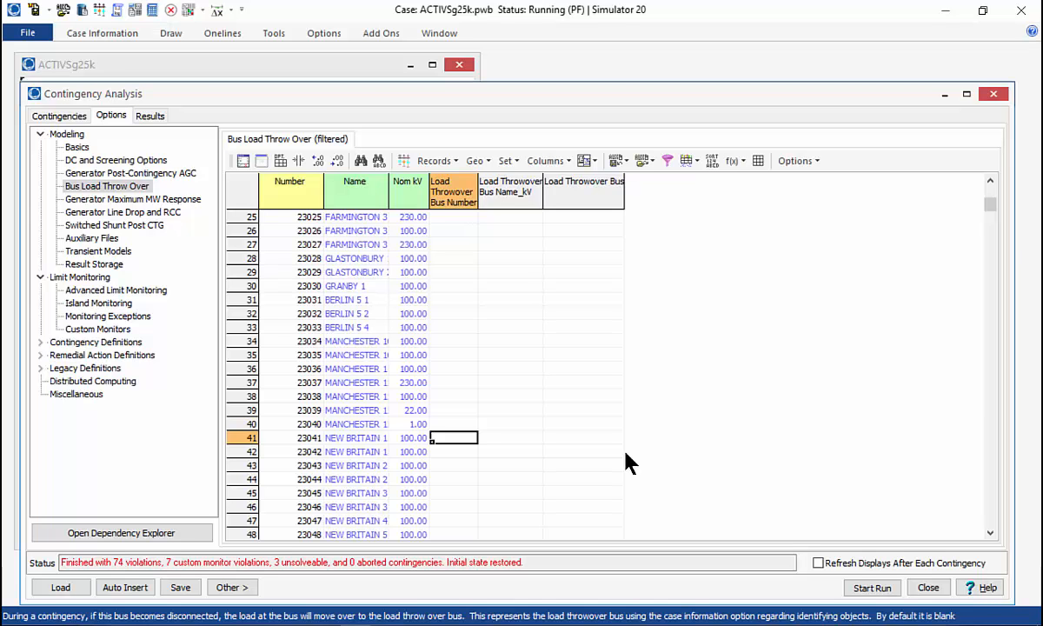
text(23044)
key(Return)
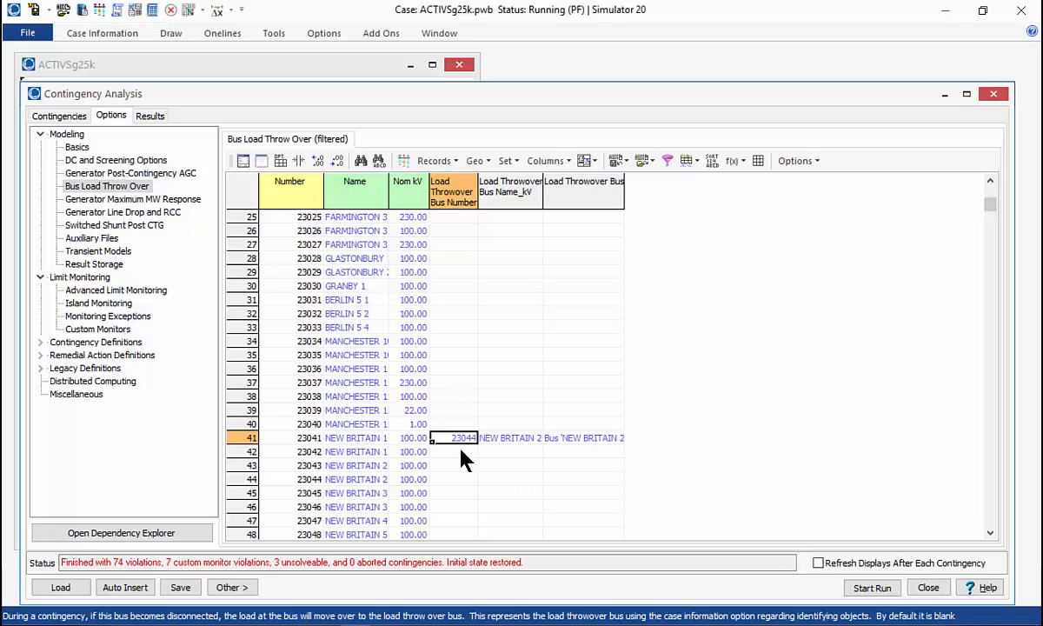
Step: Inspect the bus view of NEW BRITAIN 2 2 (bus 23044) and set its load throwover bus number to 23041
right_click(324, 480)
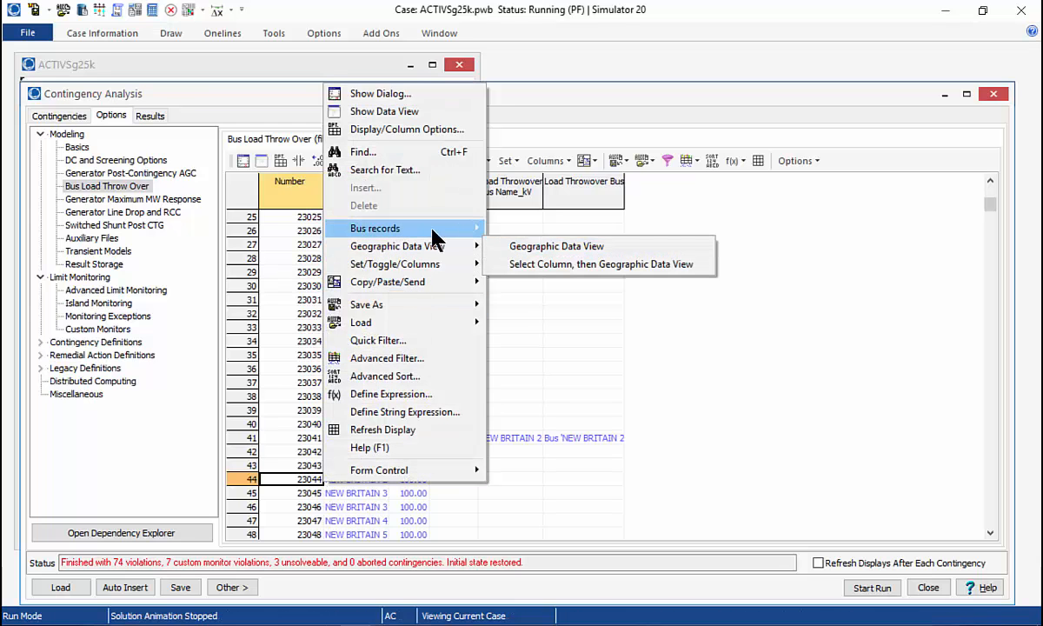
mouse_move(432, 231)
click(549, 246)
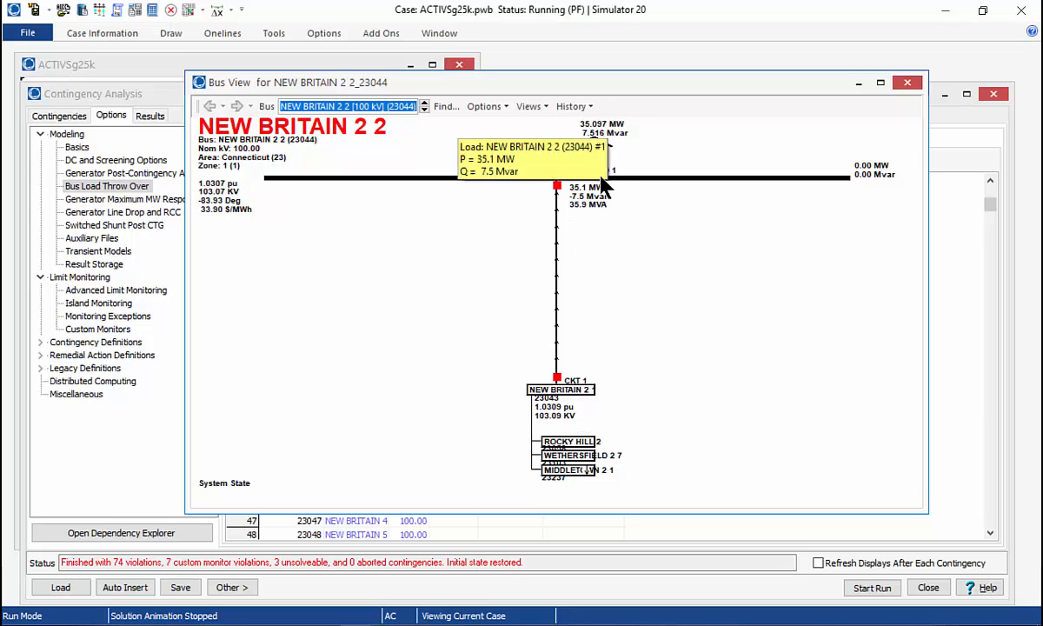
mouse_move(514, 184)
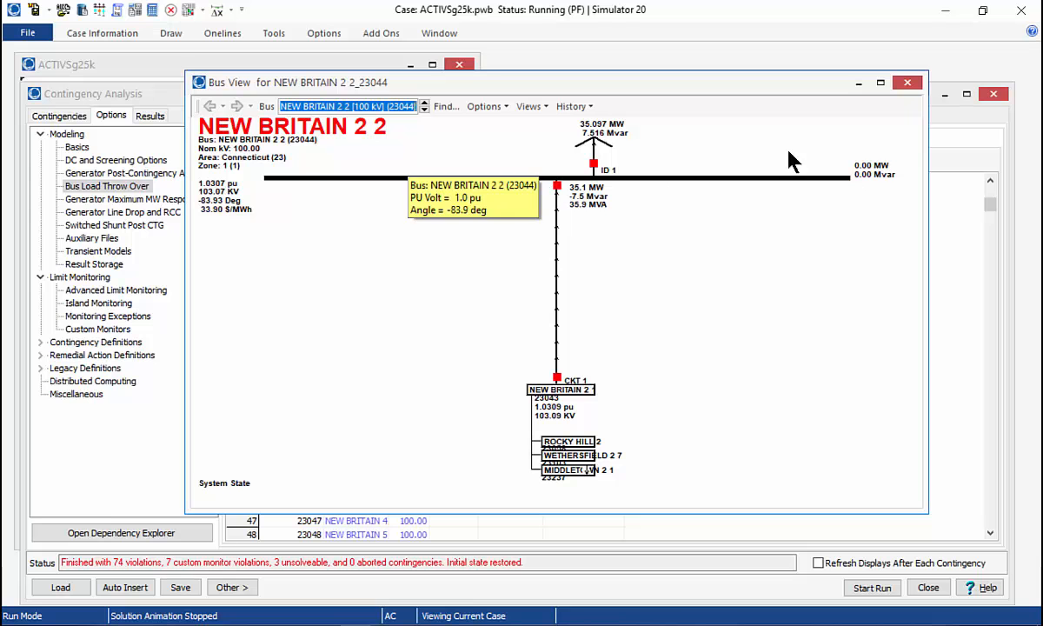
click(907, 83)
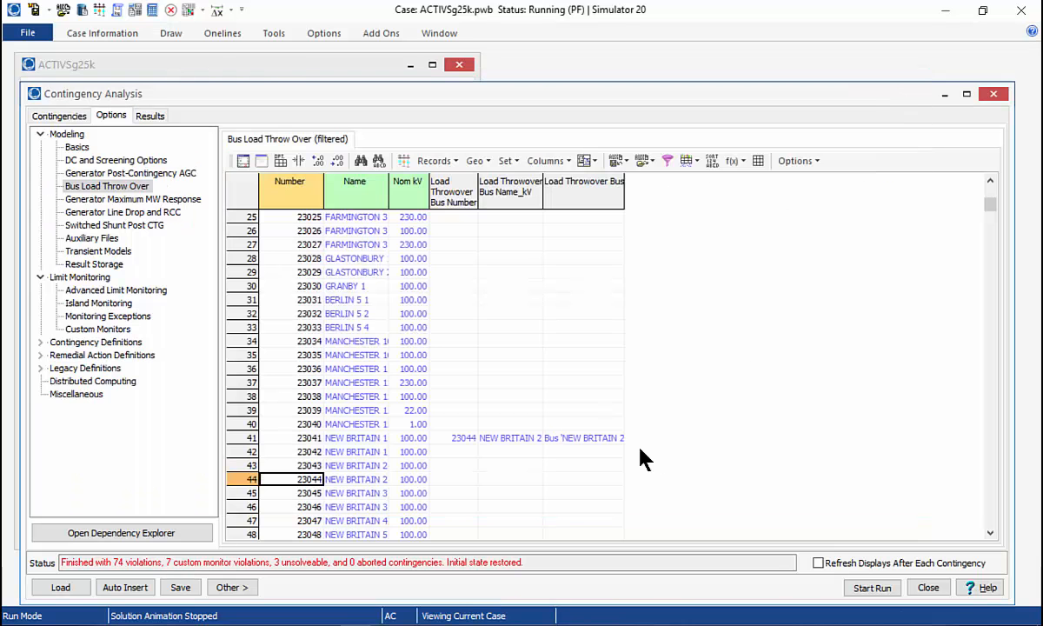
click(448, 483)
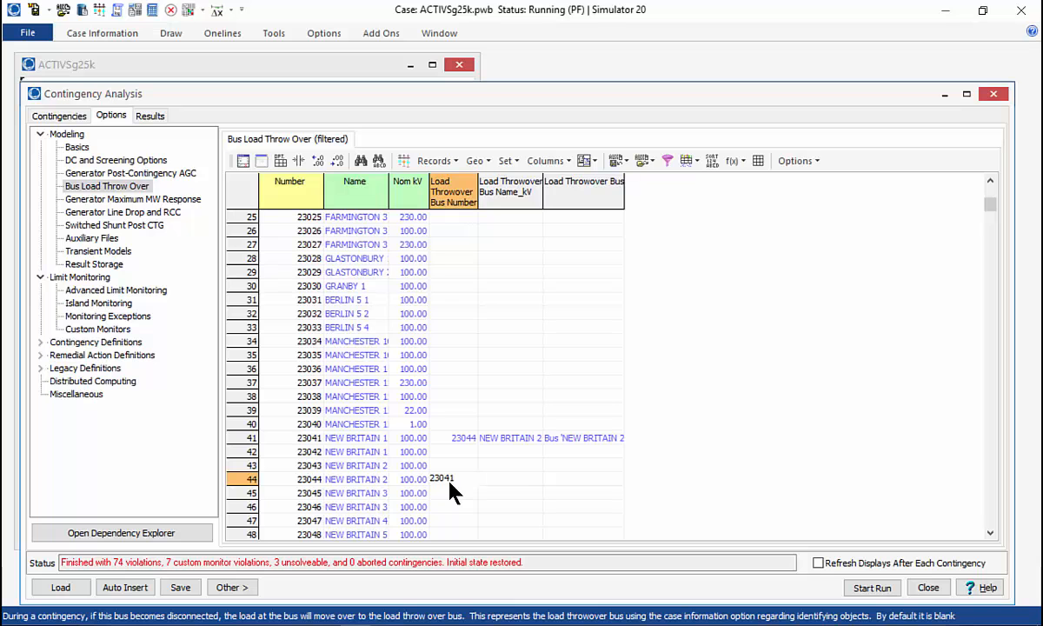
key(Return)
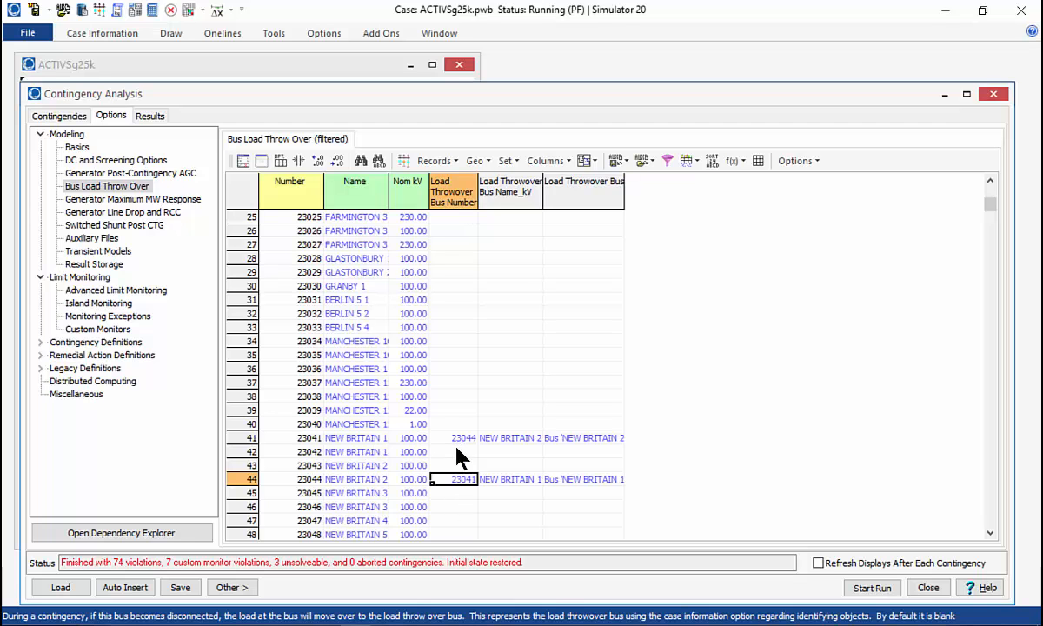
Step: Enter 23041 as the load throwover bus for bus 23045, and remove that record by entering 0
click(443, 507)
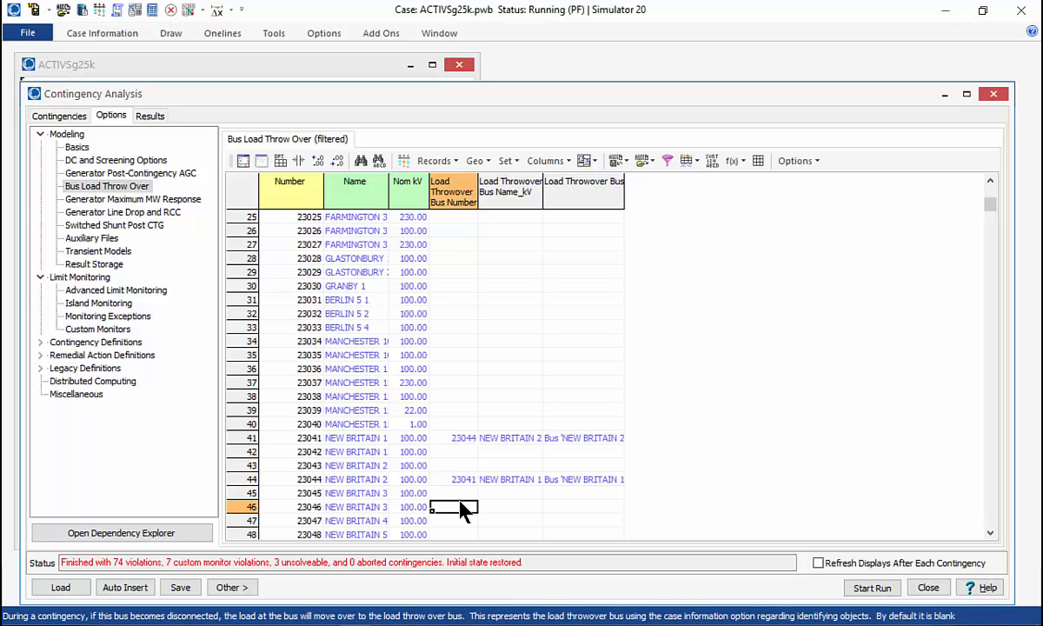
click(469, 493)
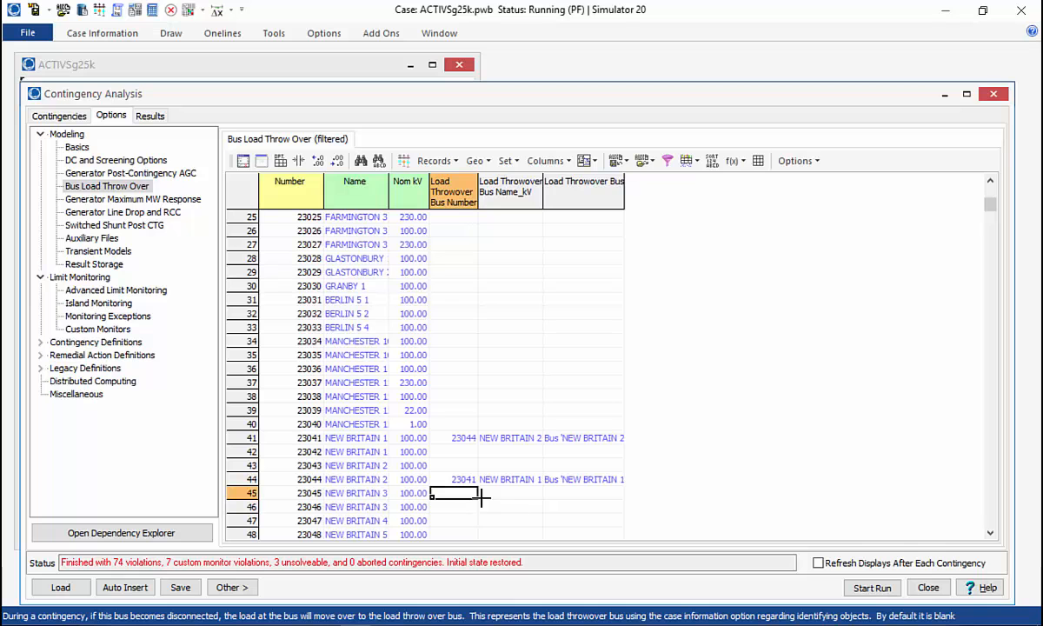
text(230)
text(44)
key(BackSpace)
text(1)
key(Return)
text(0)
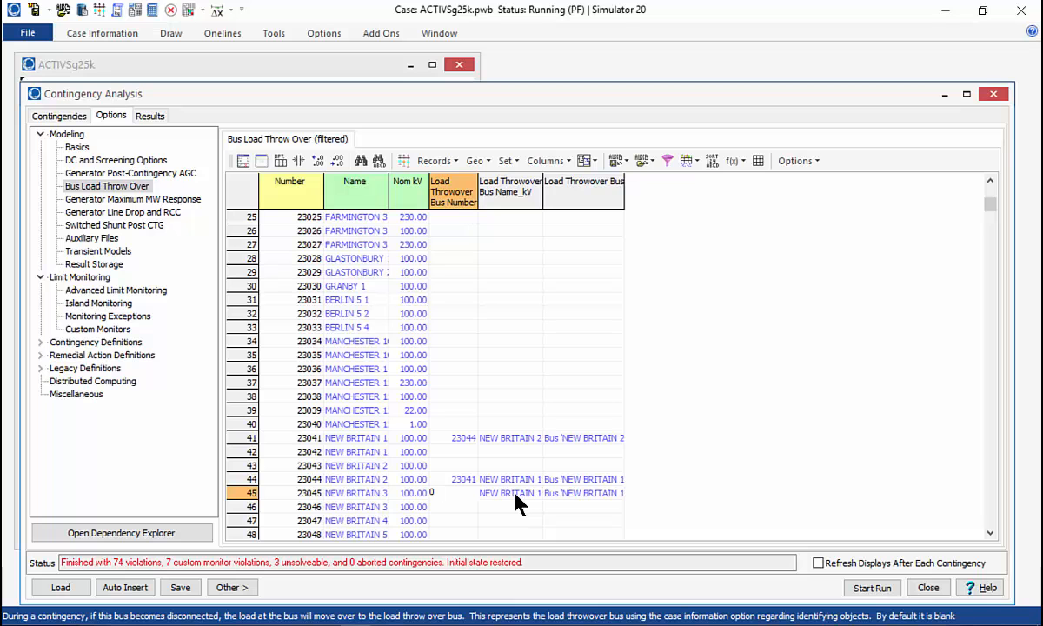
key(Return)
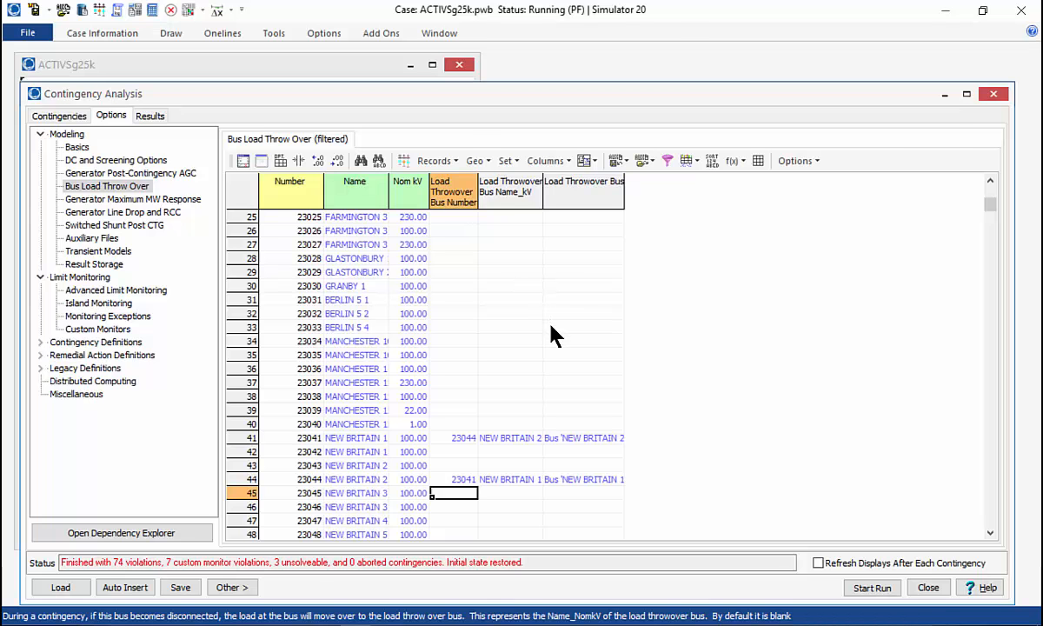
key(alt+Tab)
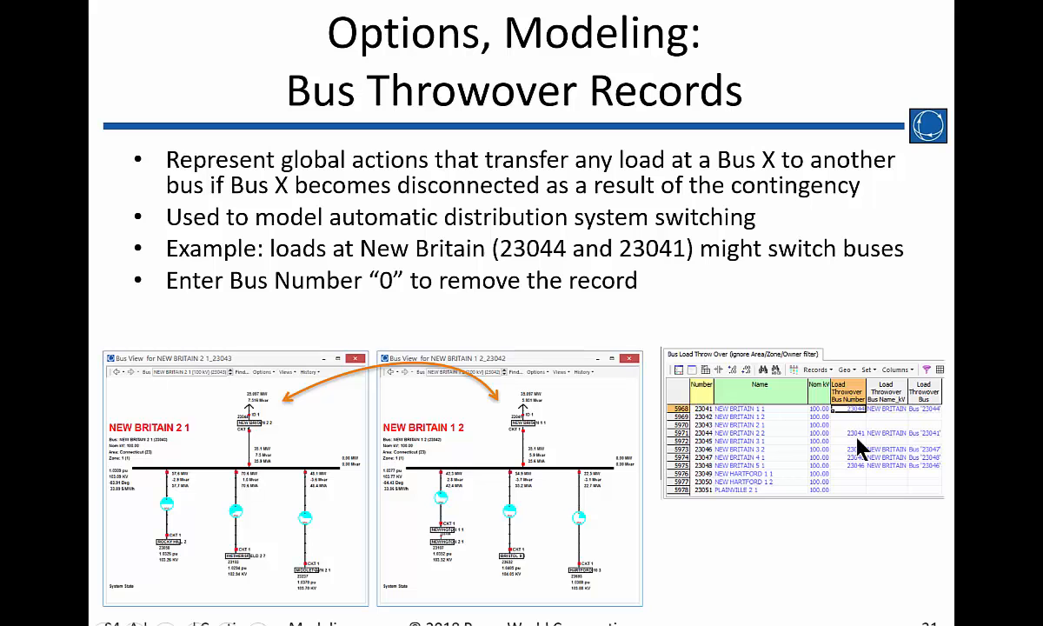
key(Right)
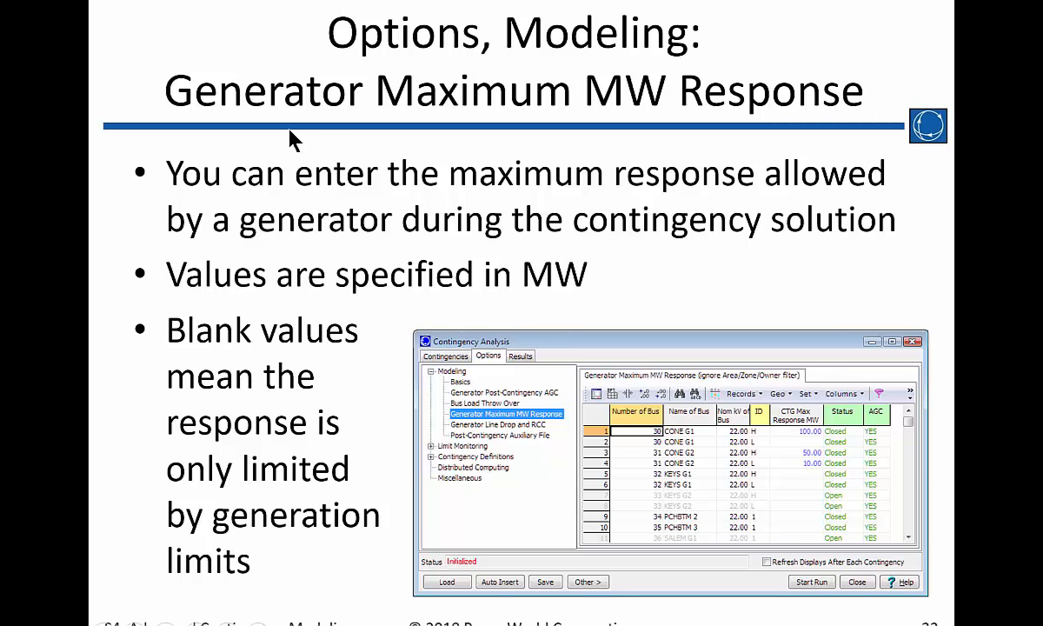
Step: Set the CTG Max Response MW to 100 for the generator at WELLFORD 2 2 (bus 11294) in the Generator Maximum MW Response options
key(alt+Tab)
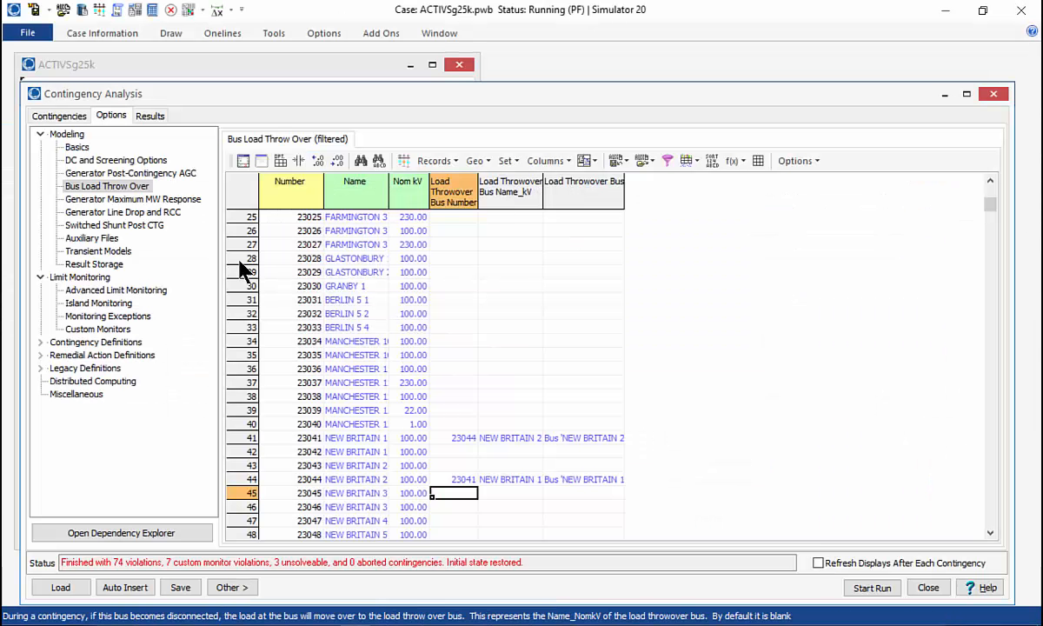
click(116, 199)
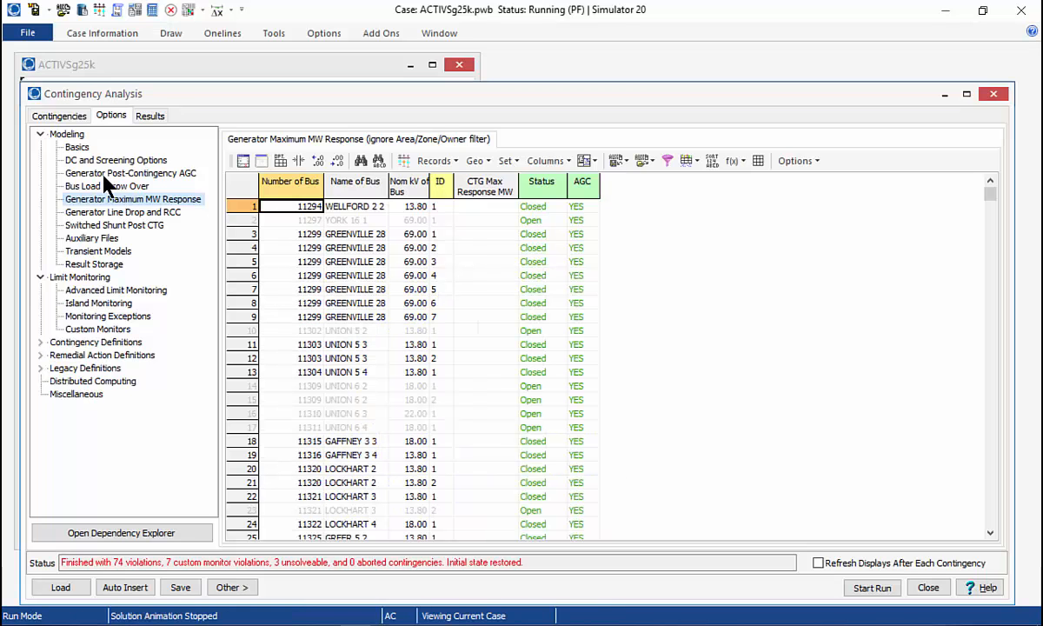
click(177, 179)
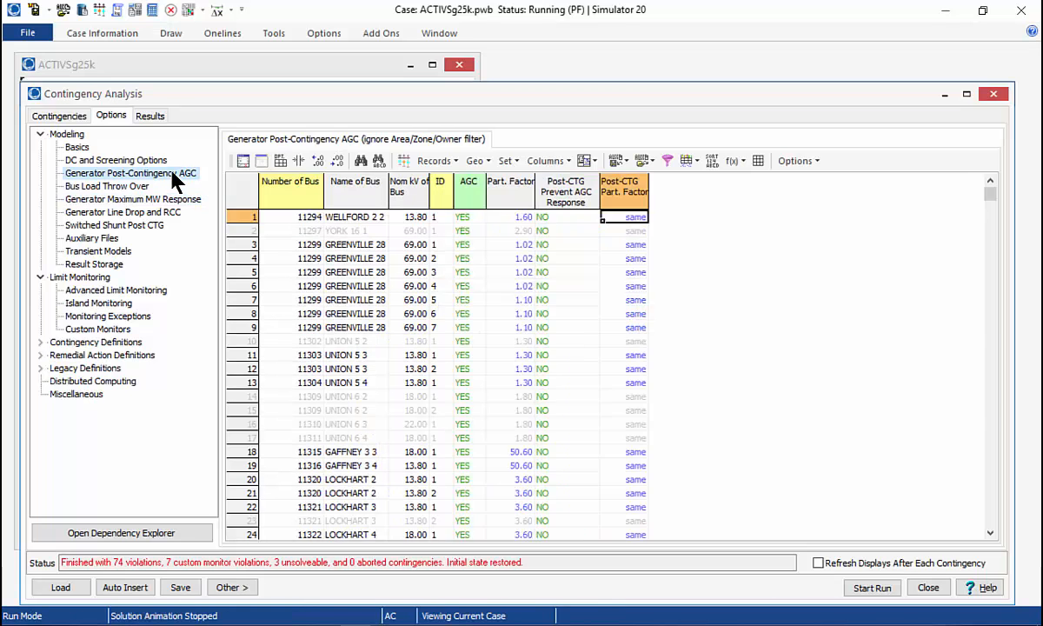
click(170, 201)
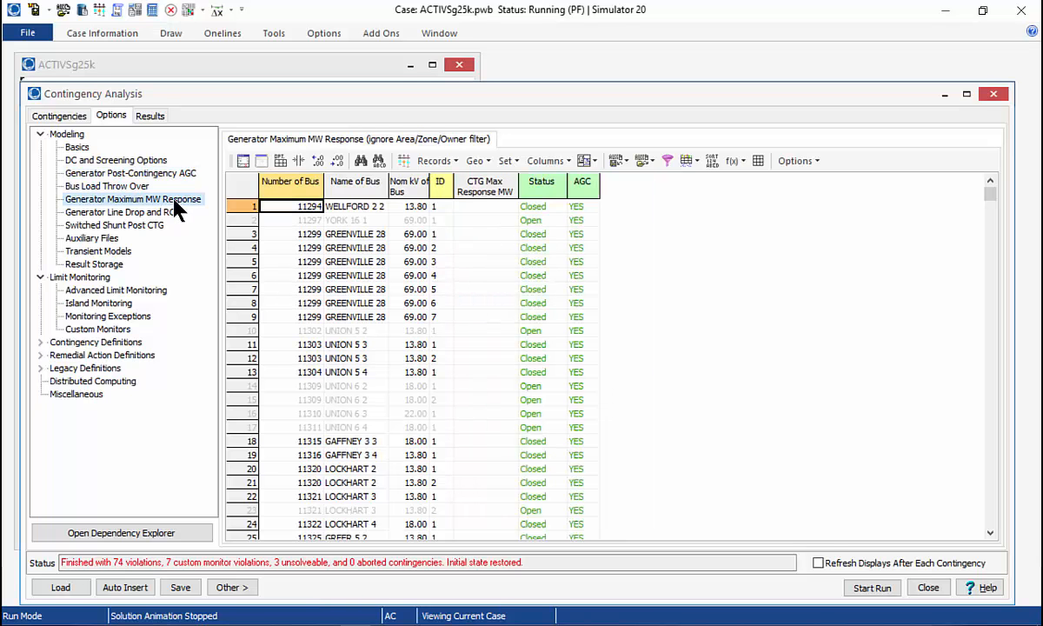
click(479, 205)
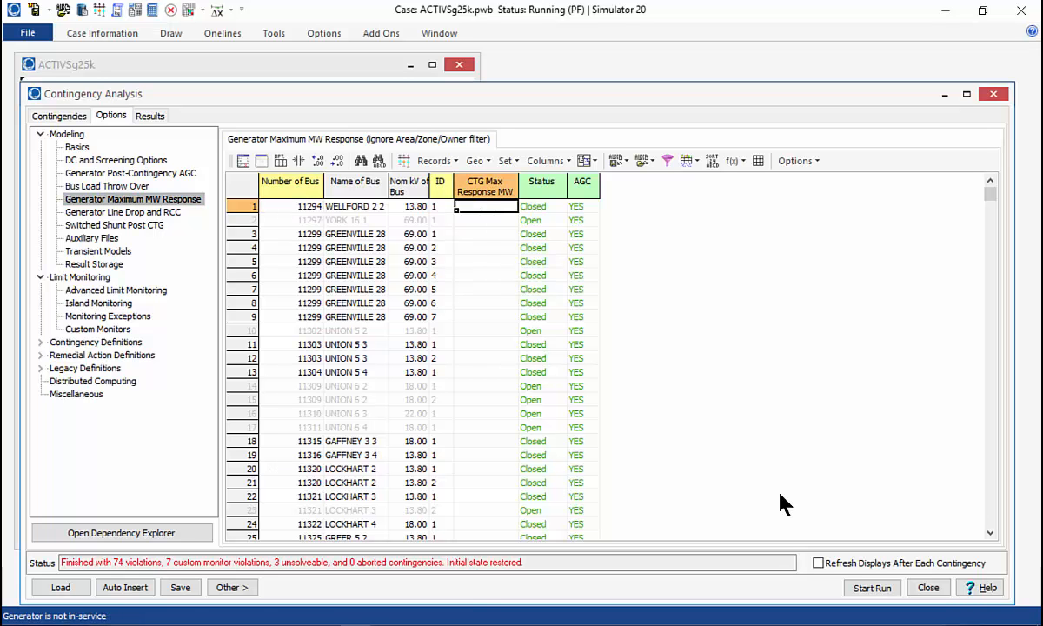
text(100)
key(Return)
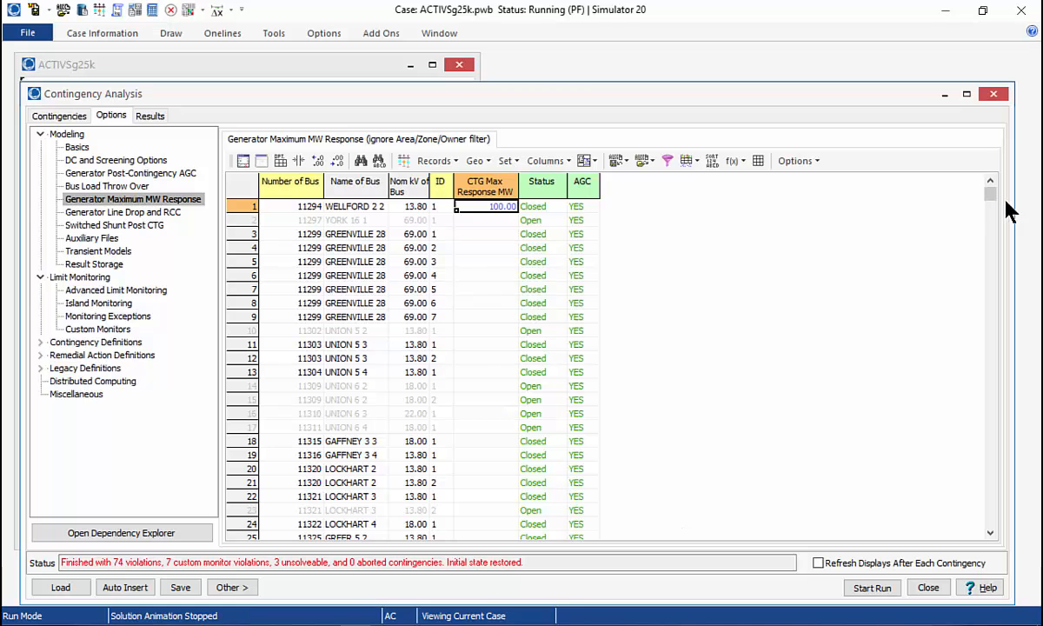
Step: Clear the CTG Max Response MW value for the generator at WELLFORD 2 2 (bus 11294)
drag(994, 195, 922, 175)
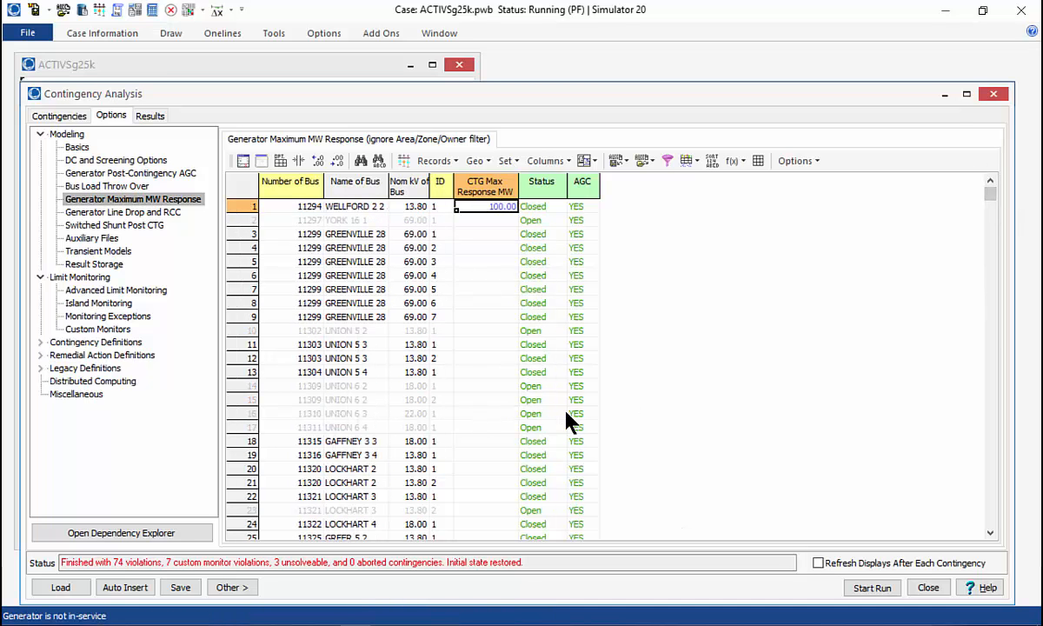
key(BackSpace)
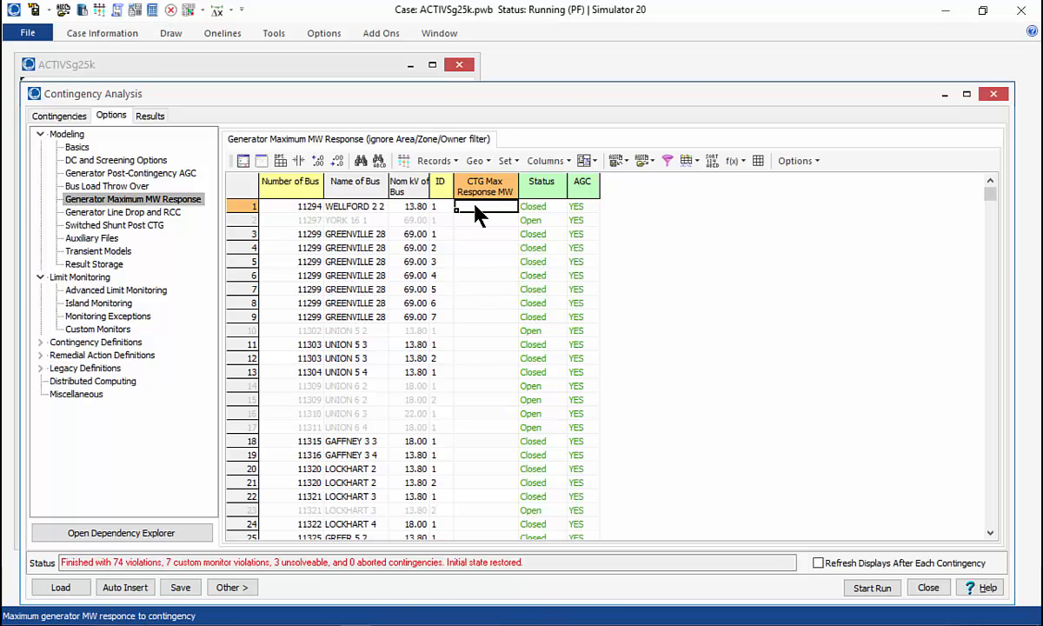
key(Return)
key(Delete)
Step: In the Generator Line Drop and RCC options, switch Use LDC_RCC for the bus 11294 generator to YES, PostCTG, and back to NO
click(113, 212)
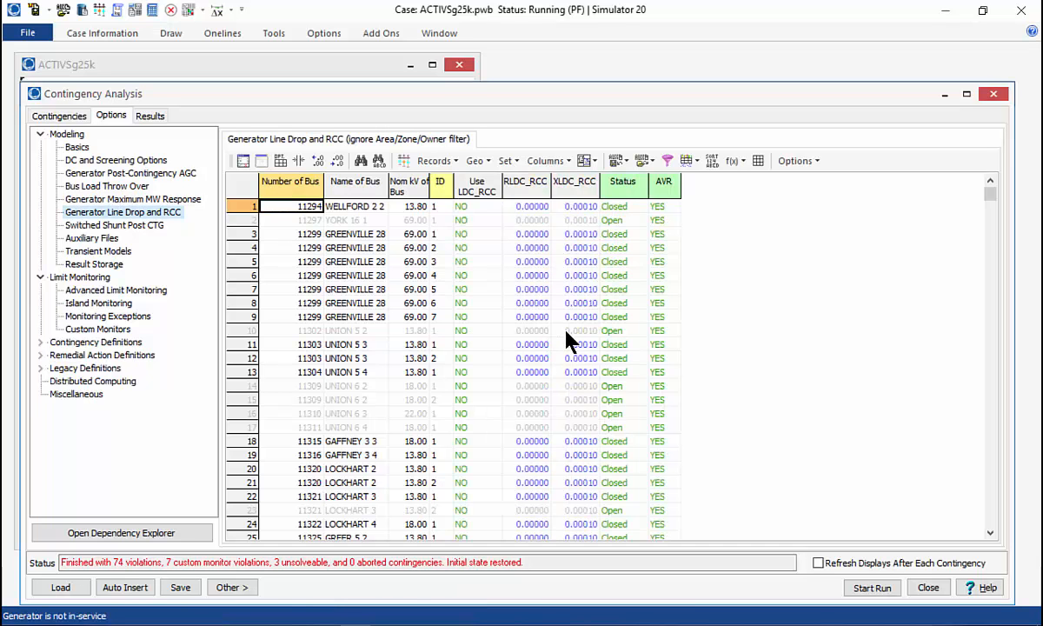
key(alt+Tab)
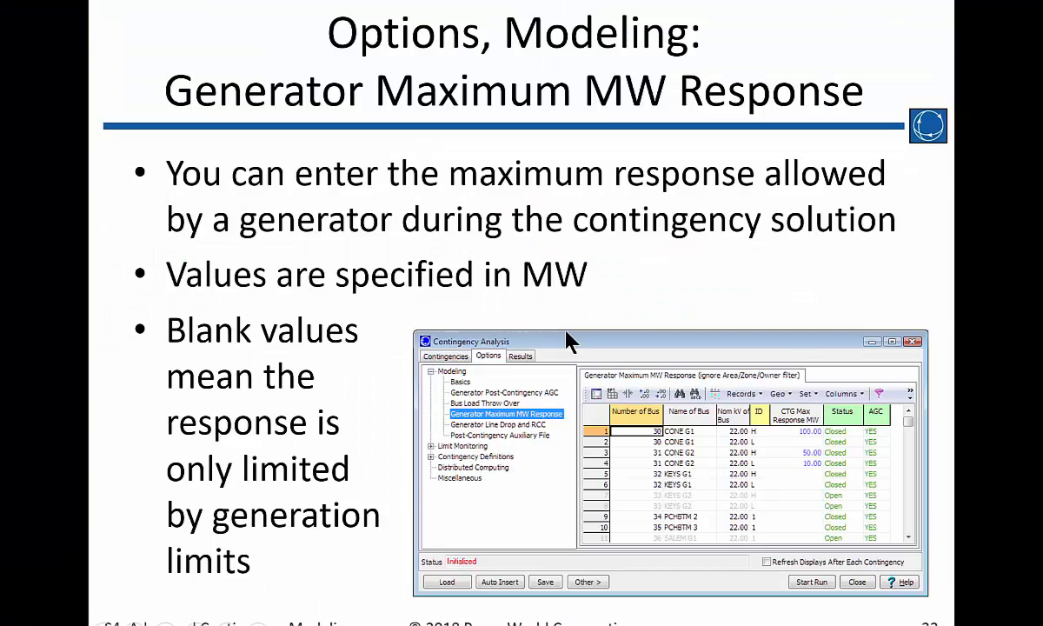
key(Right)
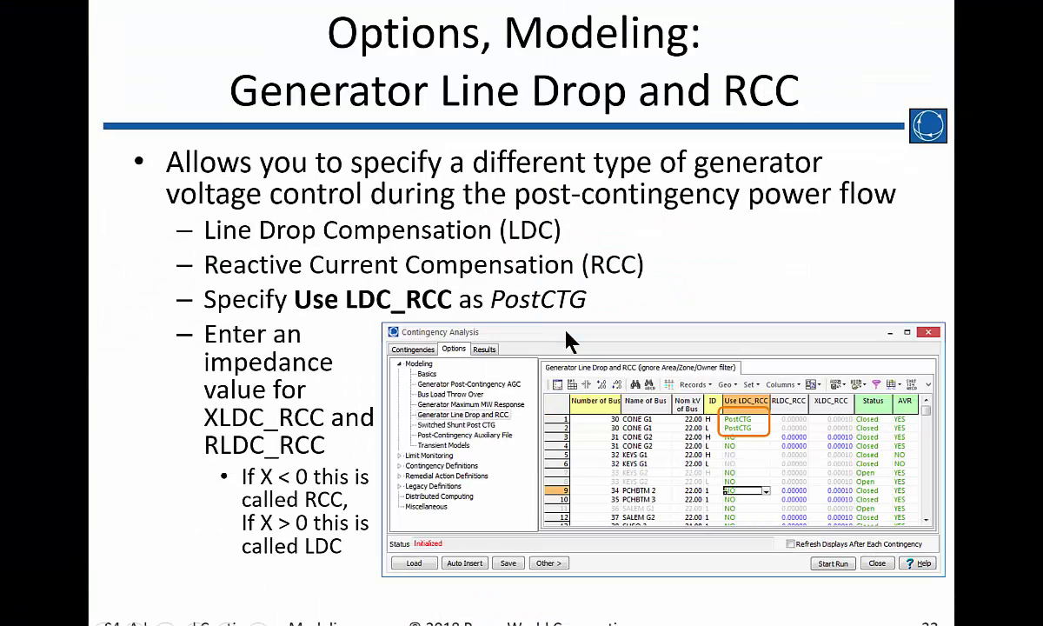
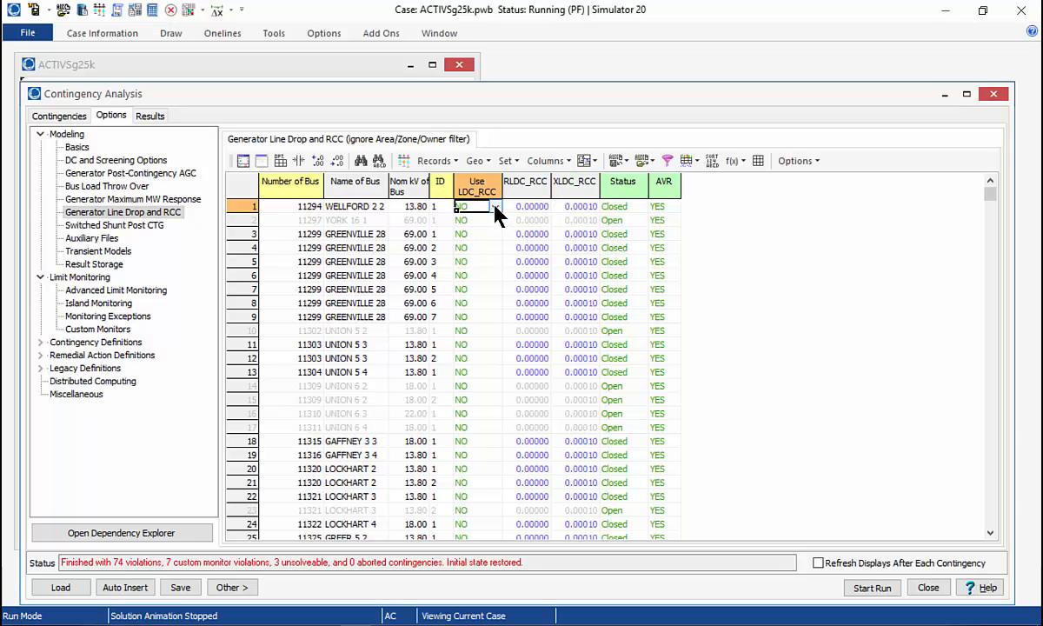
click(494, 208)
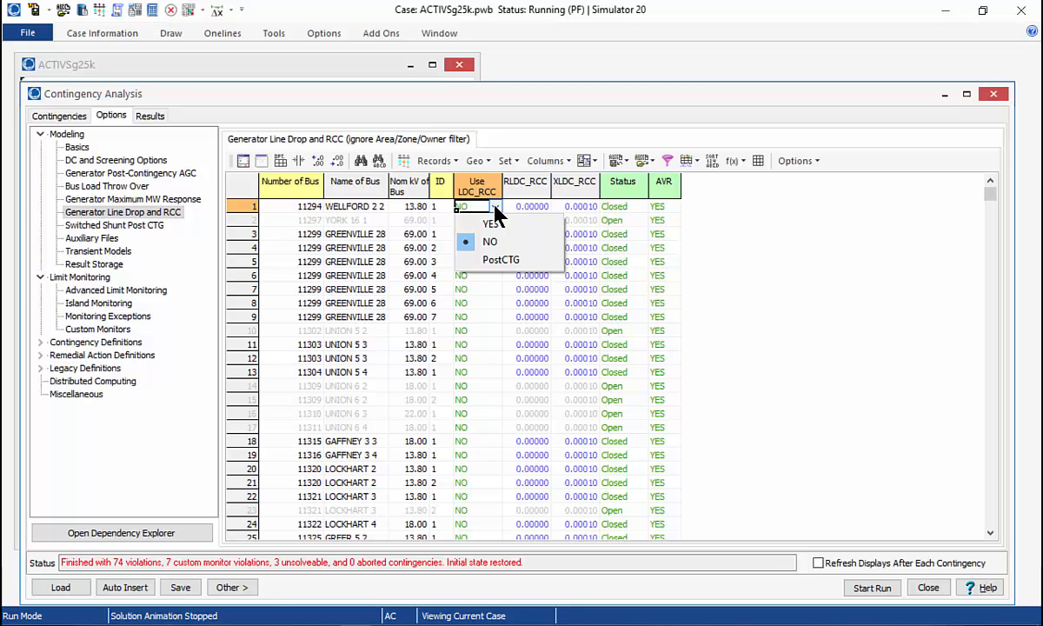
click(492, 224)
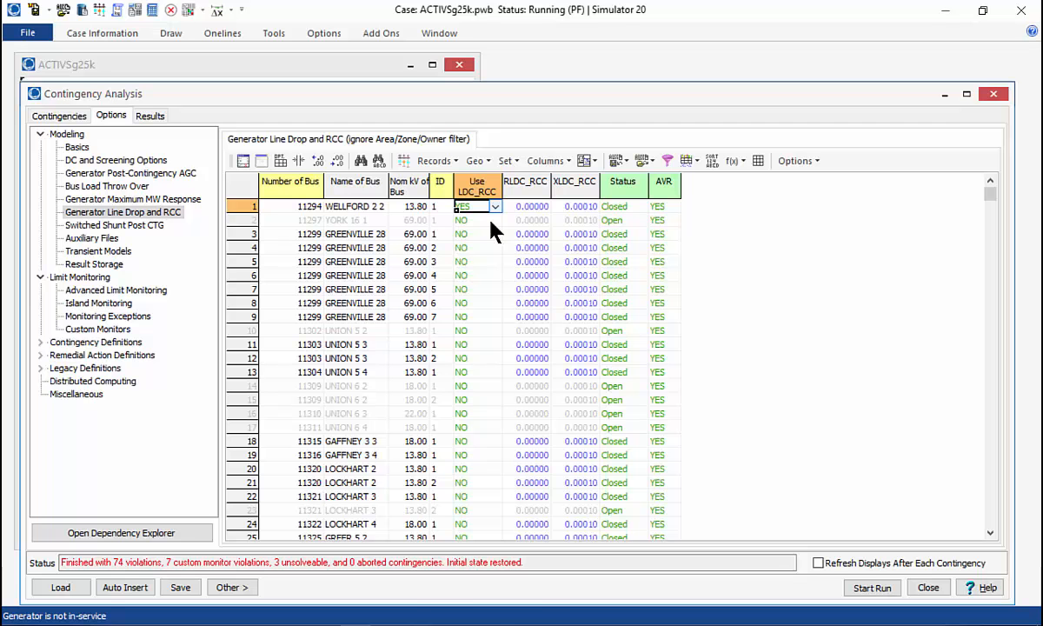
click(495, 207)
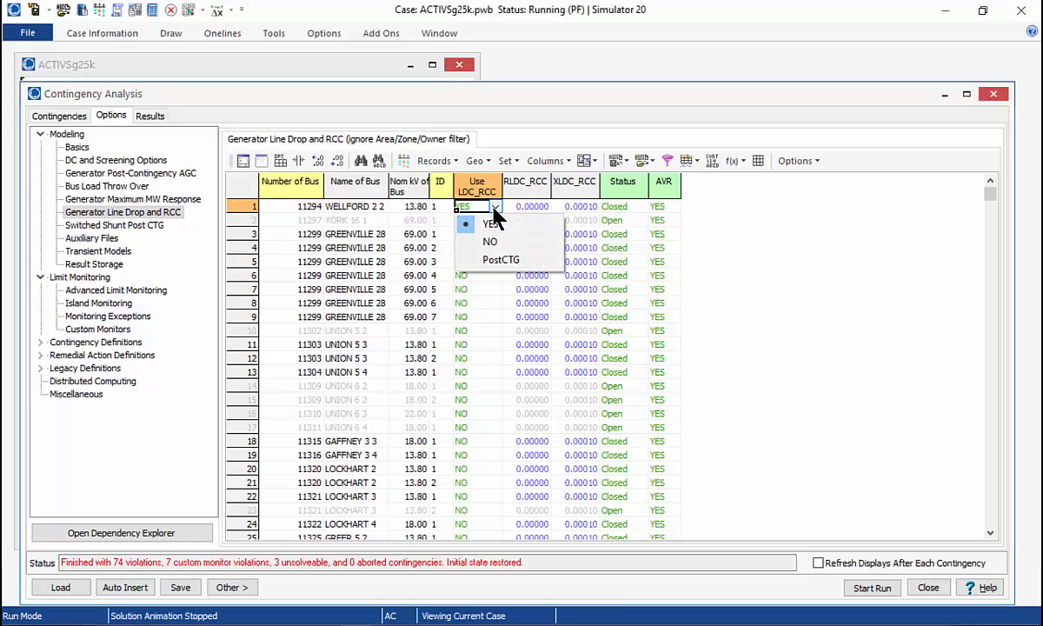
click(501, 262)
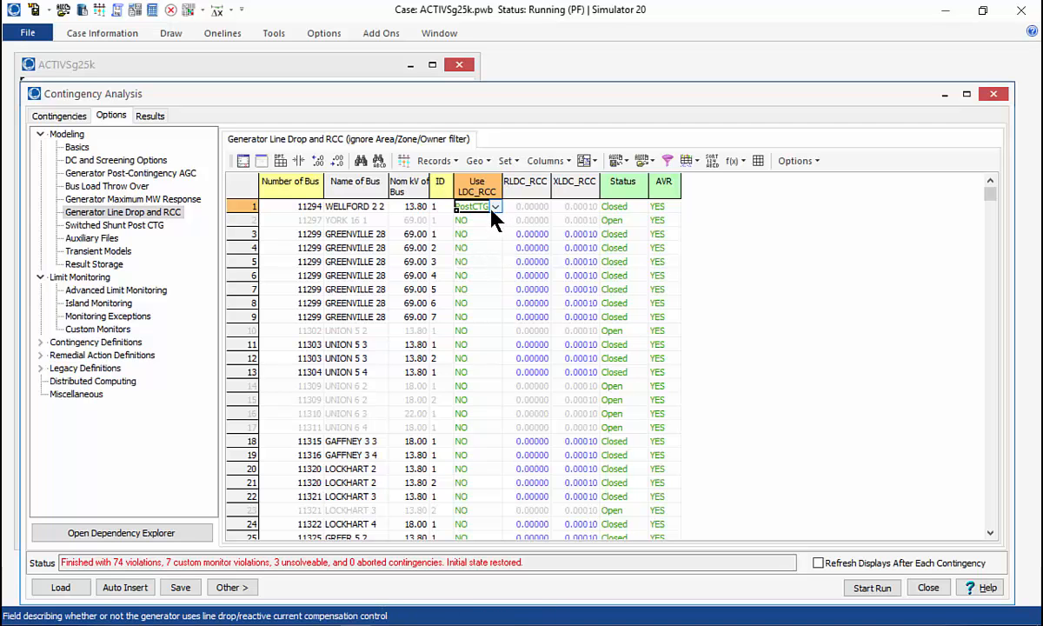
click(494, 206)
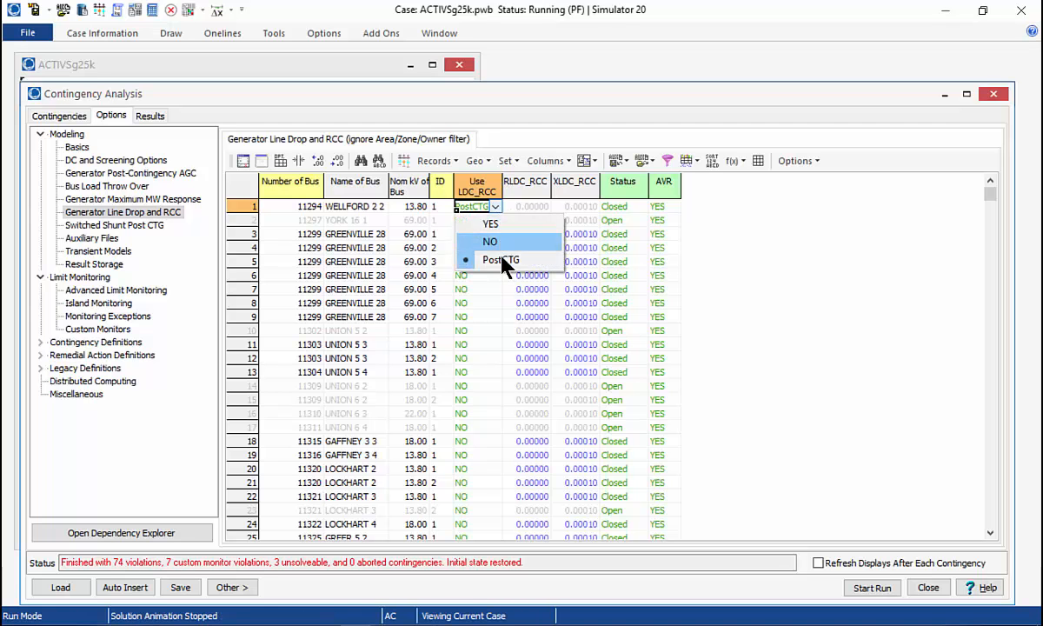
click(487, 241)
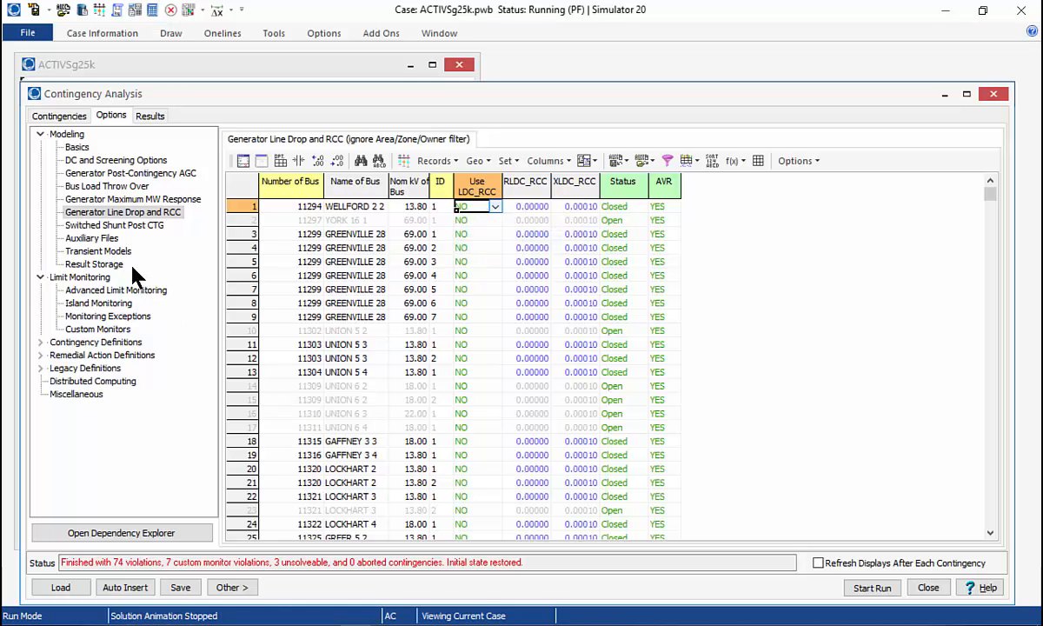
Step: Open the Switched Shunt Post CTG options and apply the area and zone filters to the shunt list
click(127, 225)
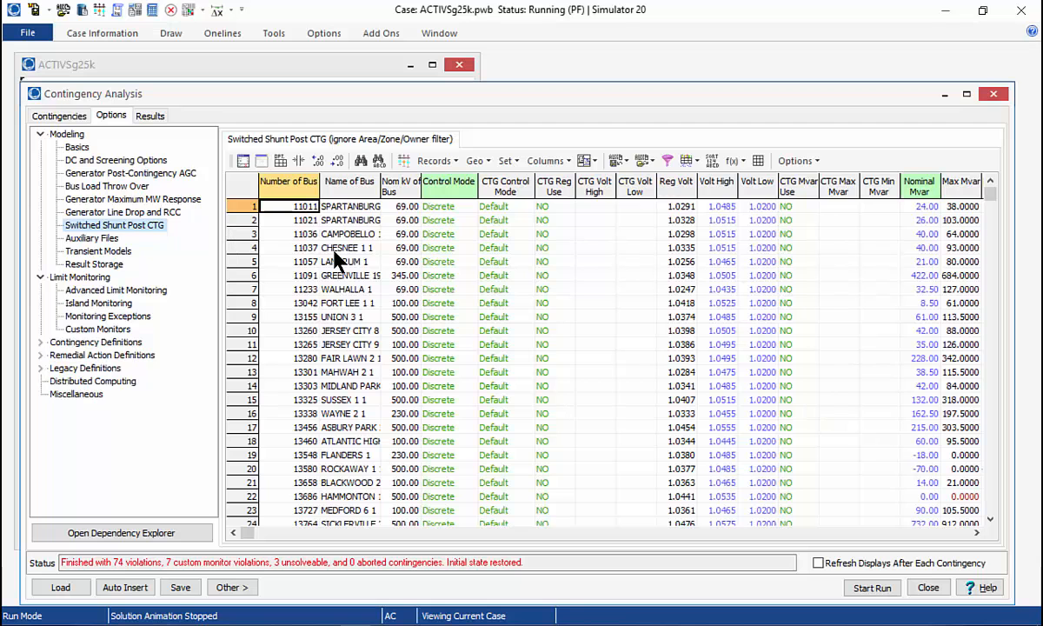
key(alt+Tab)
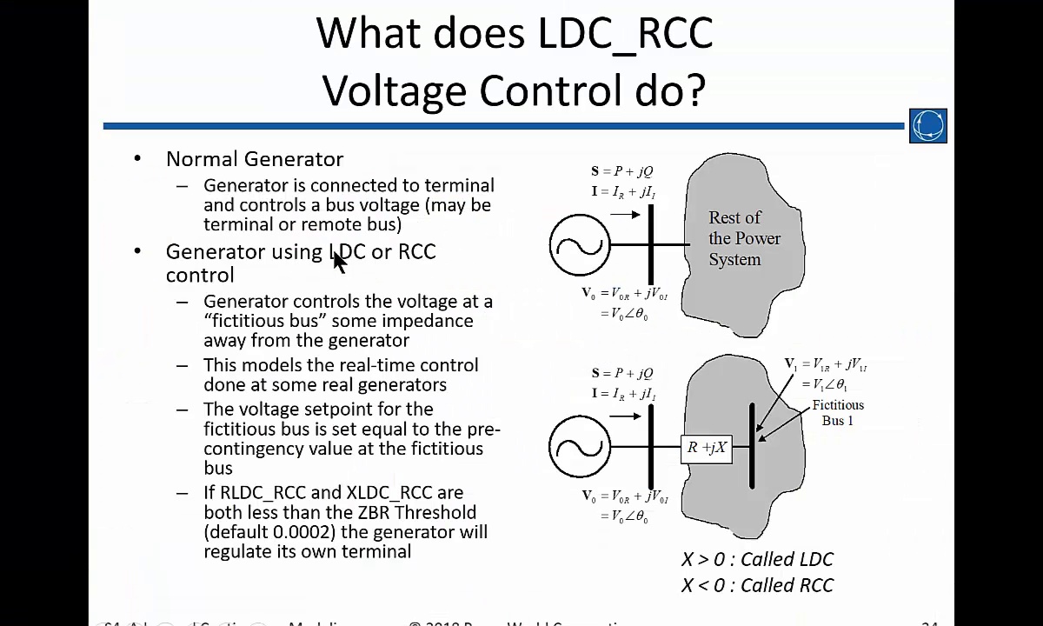
click(337, 259)
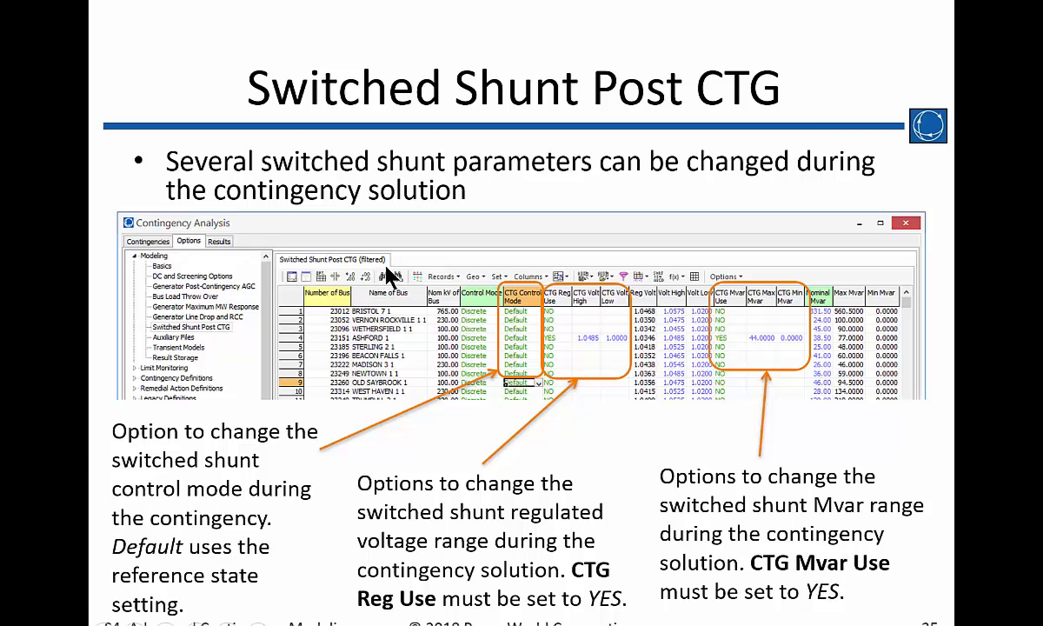
key(alt+Tab)
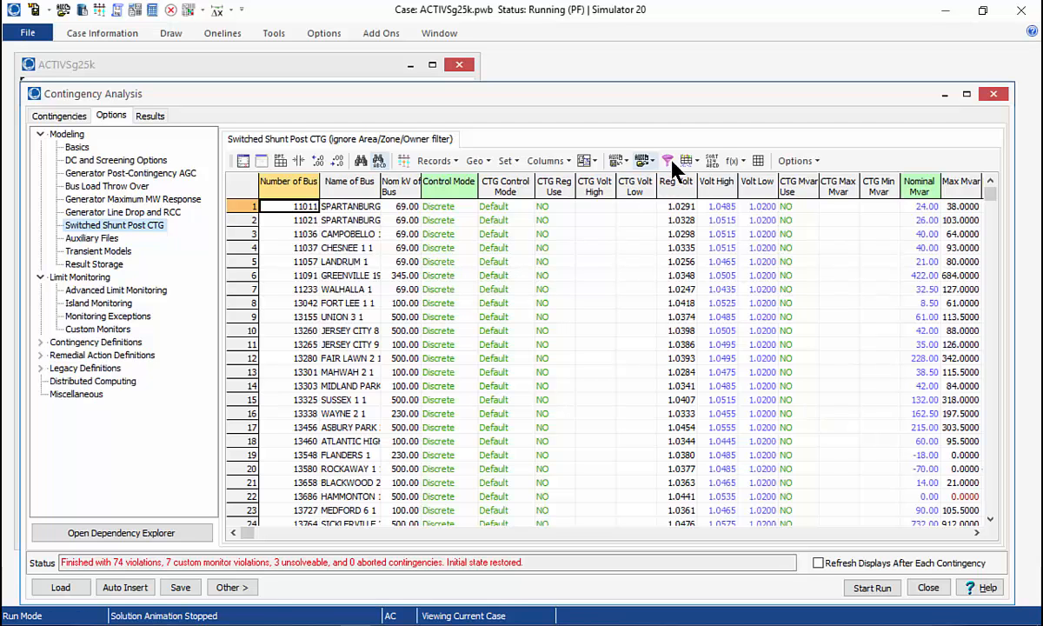
click(696, 162)
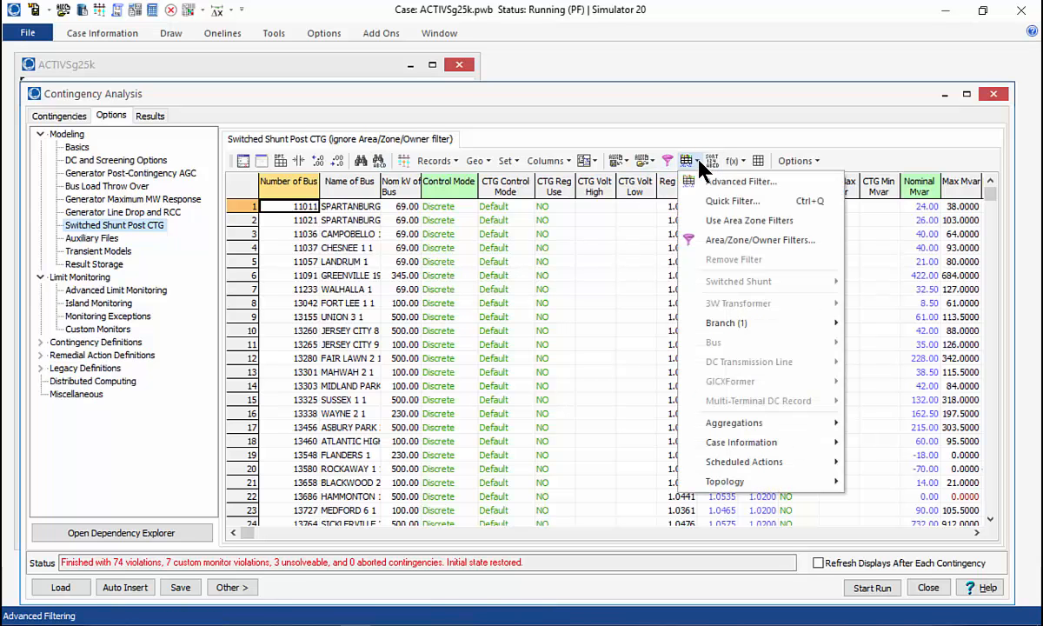
click(686, 220)
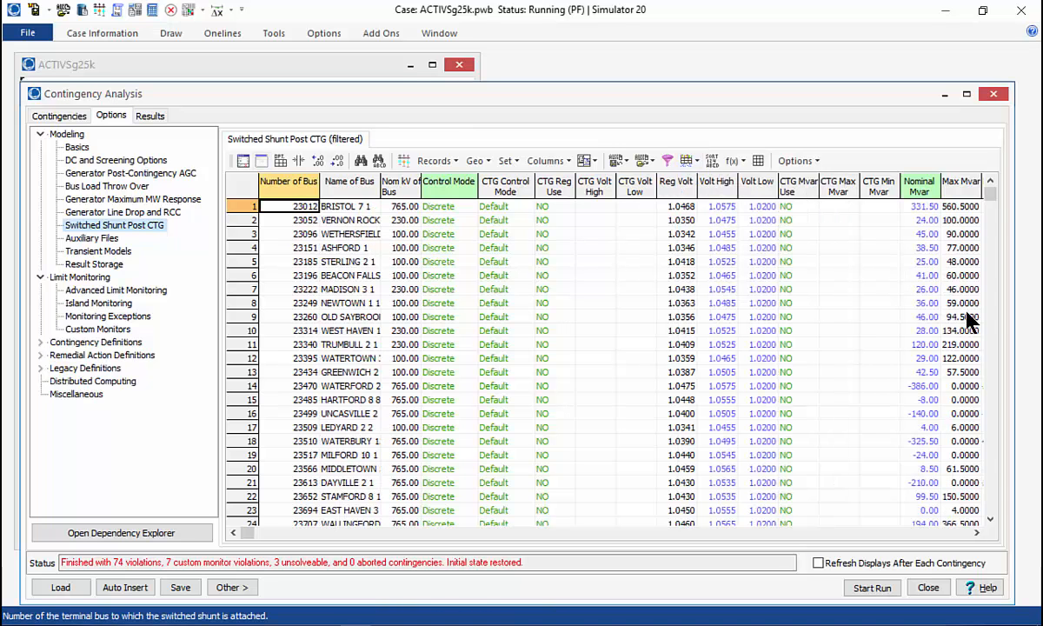
mouse_move(989, 205)
mouse_down()
mouse_move(1006, 303)
mouse_move(1005, 526)
mouse_move(1015, 521)
mouse_move(988, 319)
mouse_move(990, 198)
mouse_up()
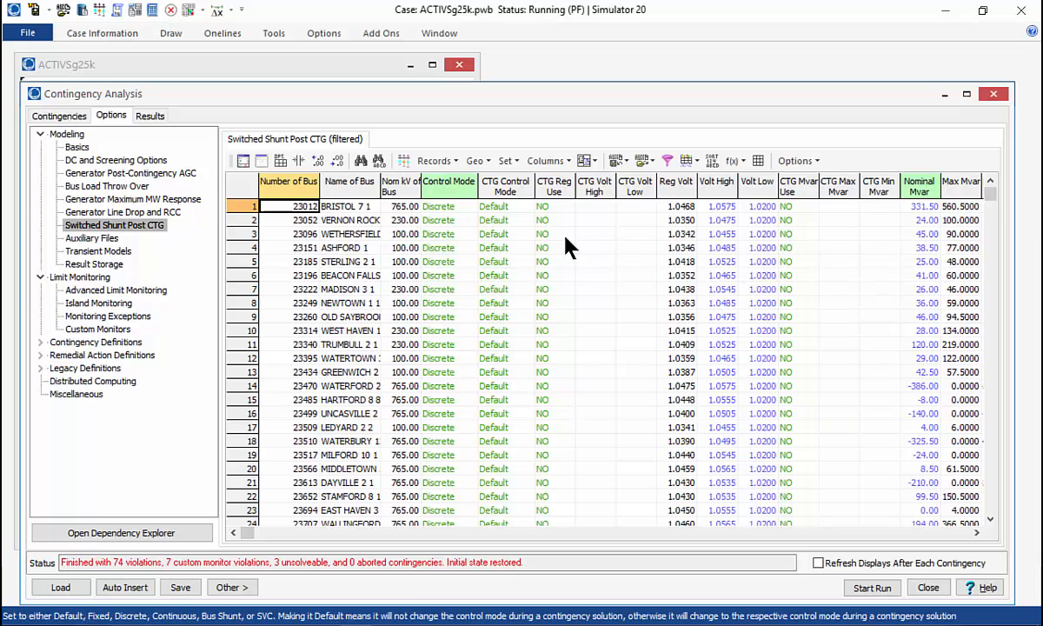
drag(995, 200, 997, 539)
scroll(1009, 295, up, 1)
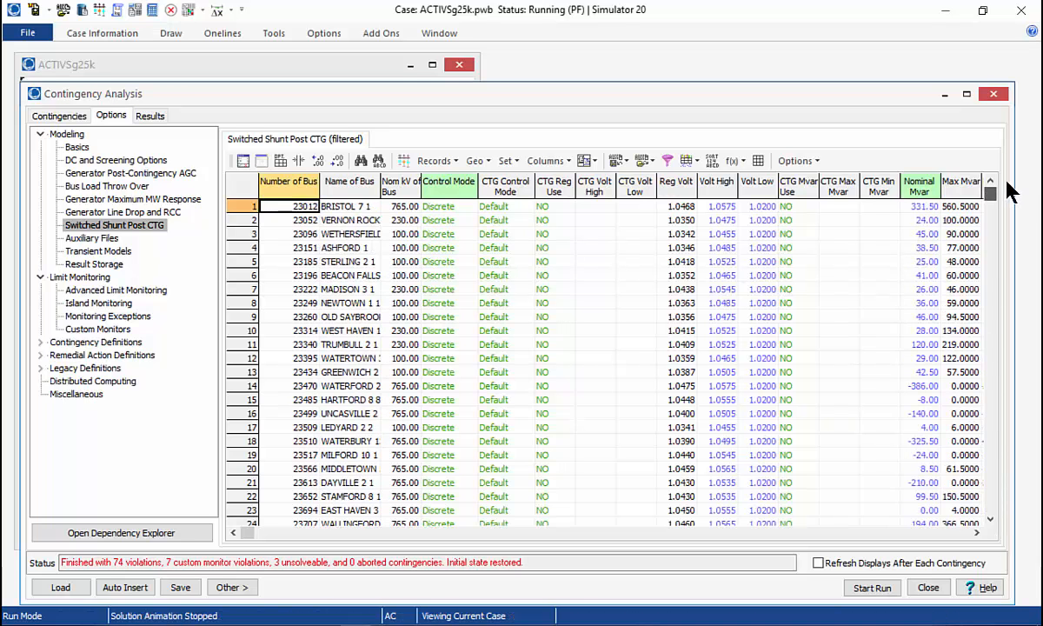
Step: Inspect the switched shunt information and the available CTG Control Mode choices for BEACON FALLS 1 (bus 23196)
click(448, 275)
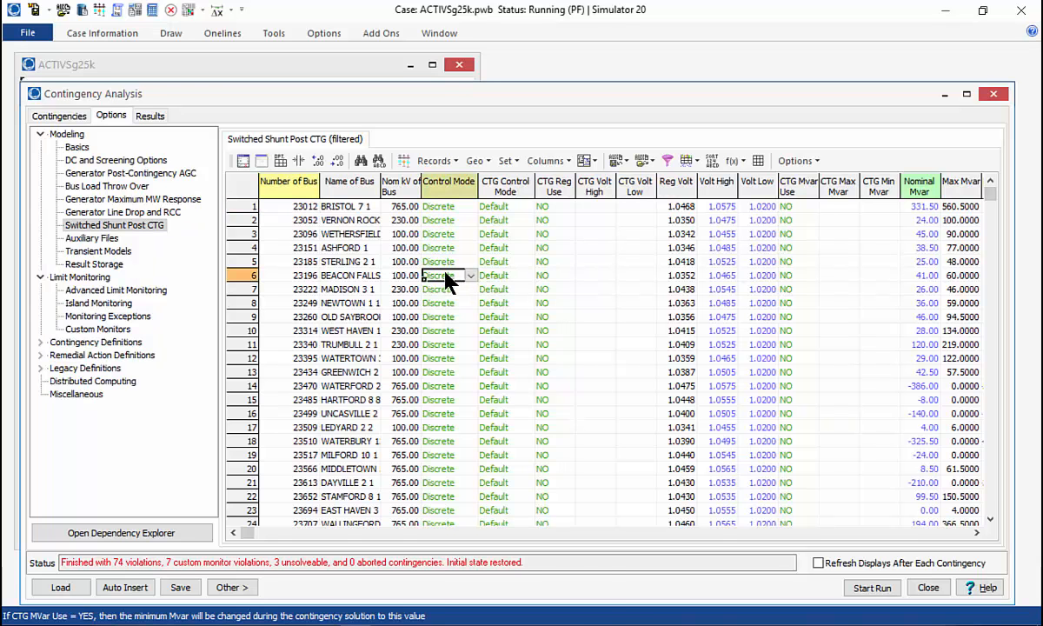
right_click(448, 278)
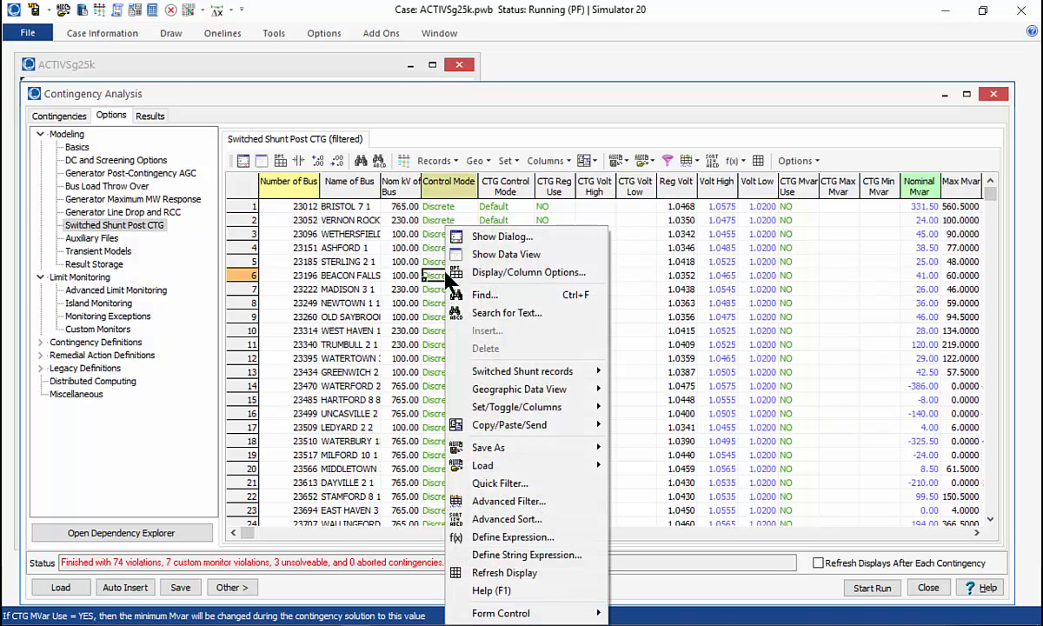
click(502, 238)
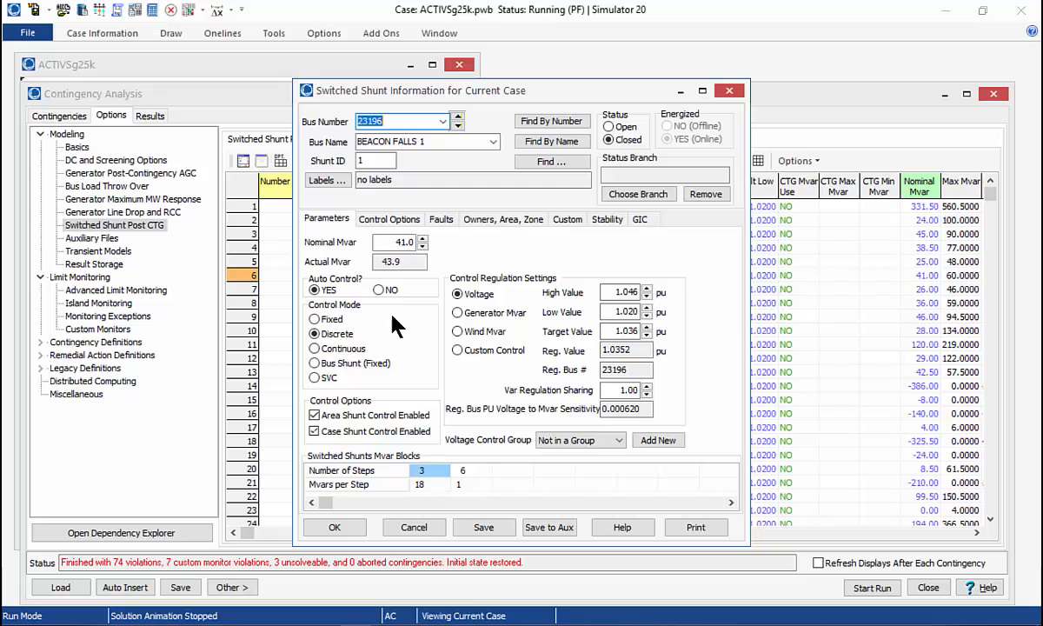
click(421, 530)
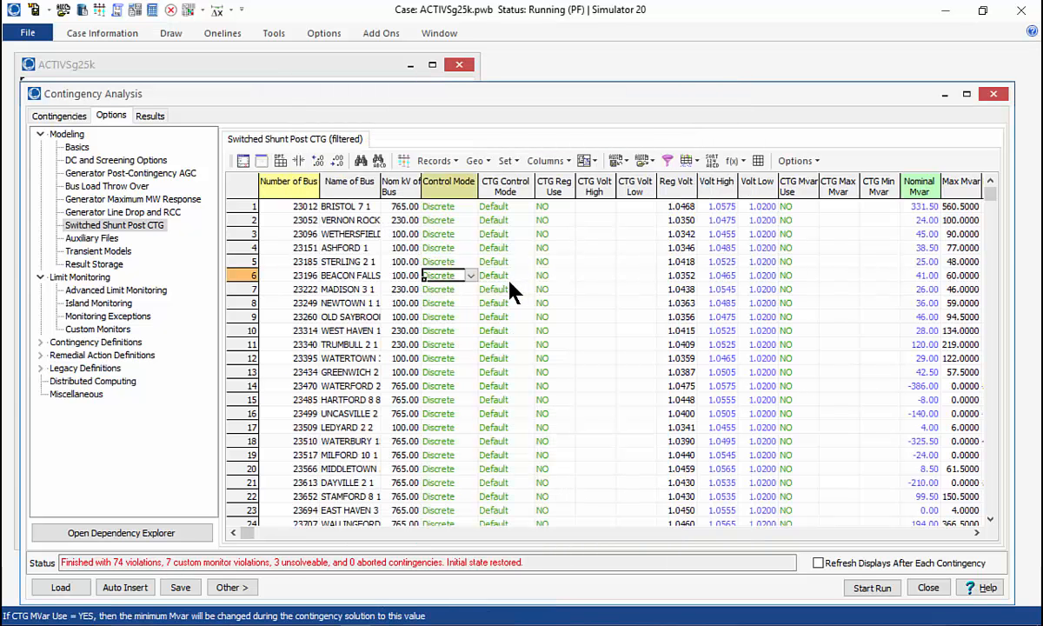
click(509, 280)
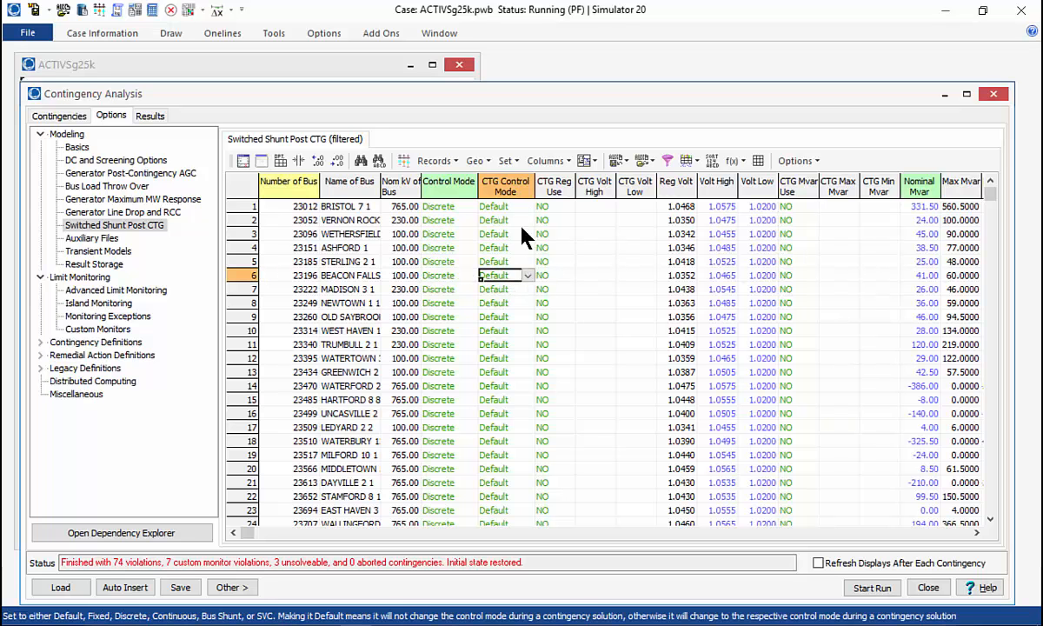
click(527, 275)
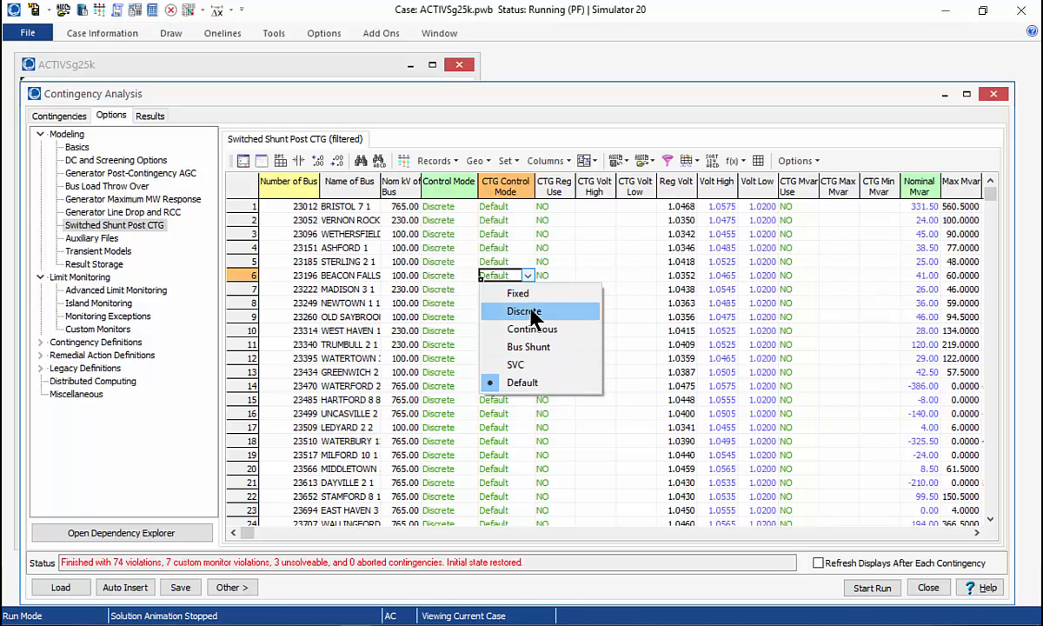
Step: Set CTG Reg Use to YES for the switched shunt at BEACON FALLS 1 (bus 23196)
click(547, 277)
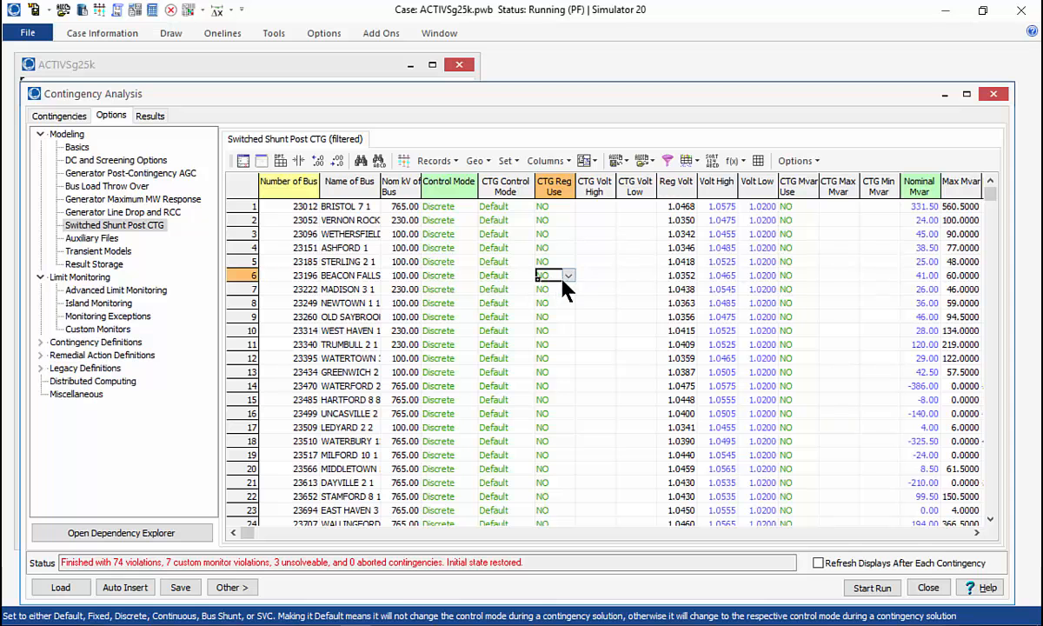
click(568, 276)
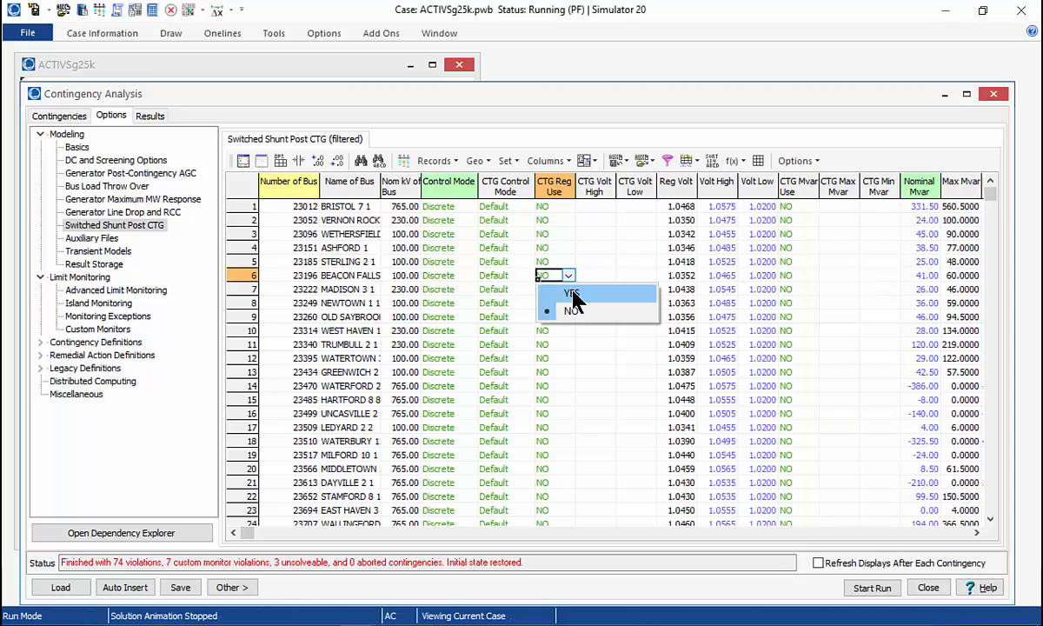
click(573, 294)
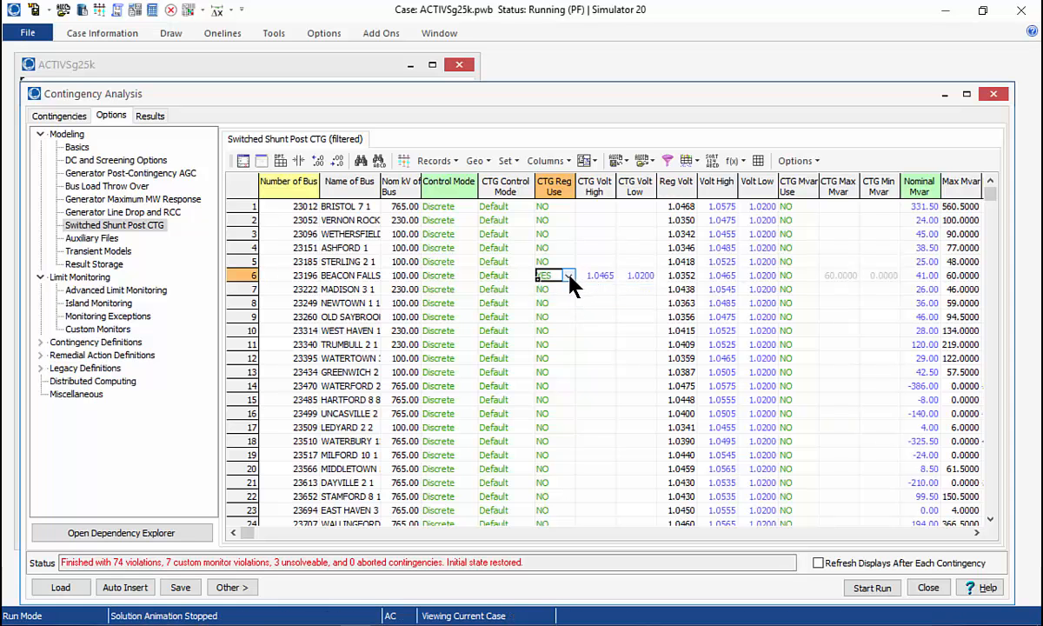
Step: Set CTG Volt Low to 1.0 and CTG Volt High to 1.06 for the switched shunt at BEACON FALLS 1 (bus 23196)
key(Tab)
key(Tab)
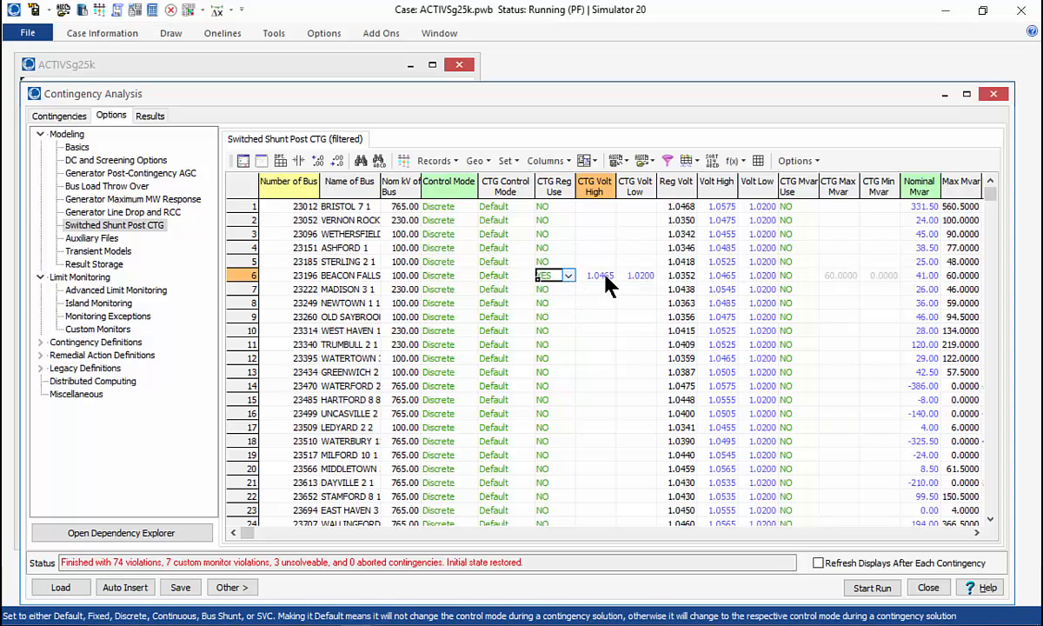
click(587, 278)
click(726, 277)
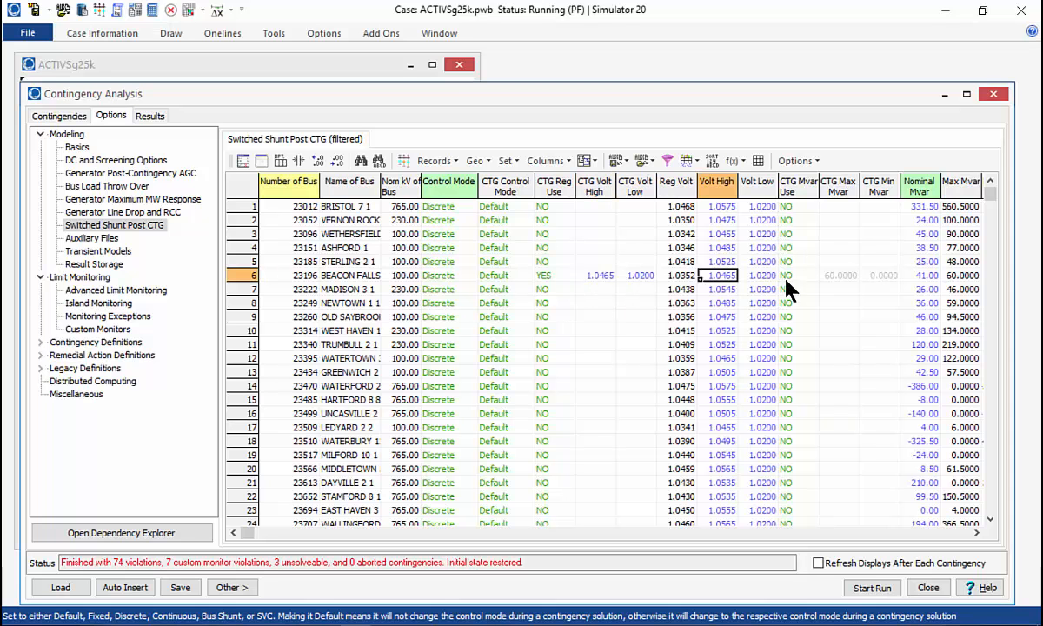
click(766, 276)
click(727, 278)
click(689, 276)
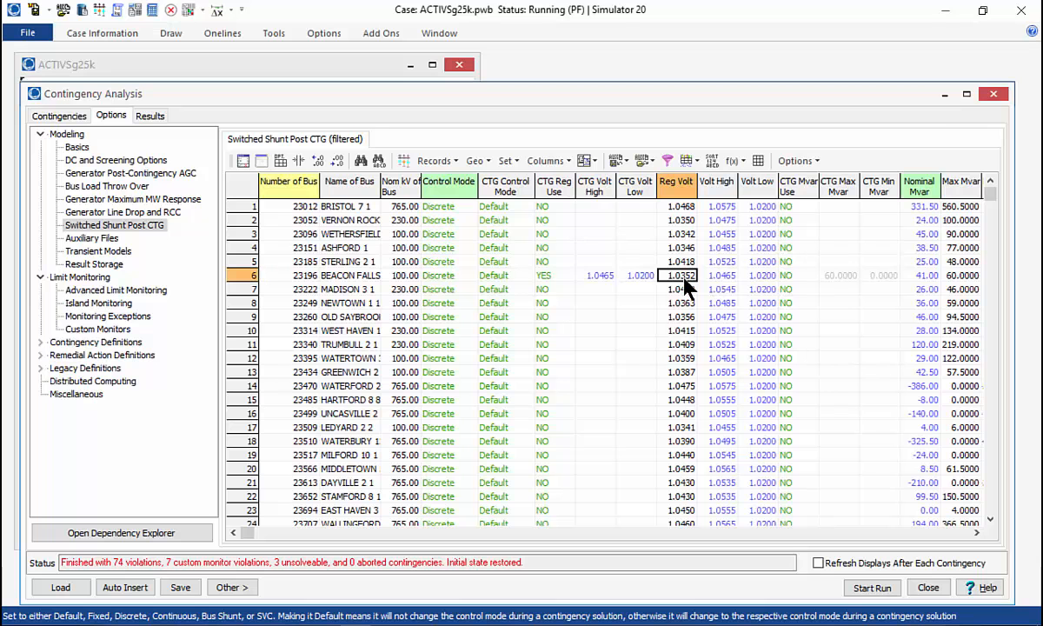
click(600, 275)
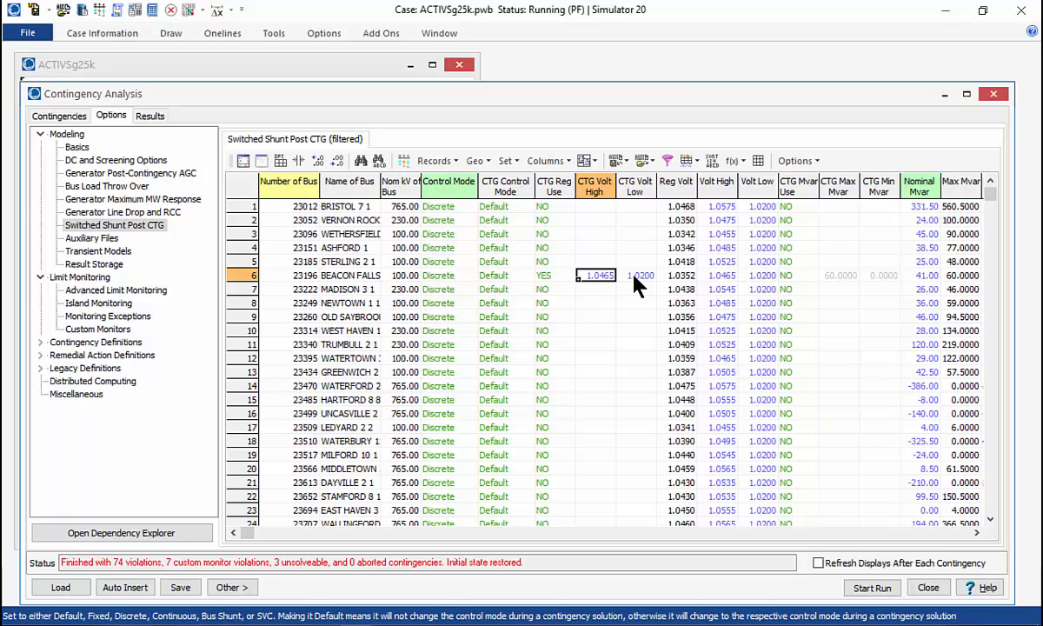
click(637, 277)
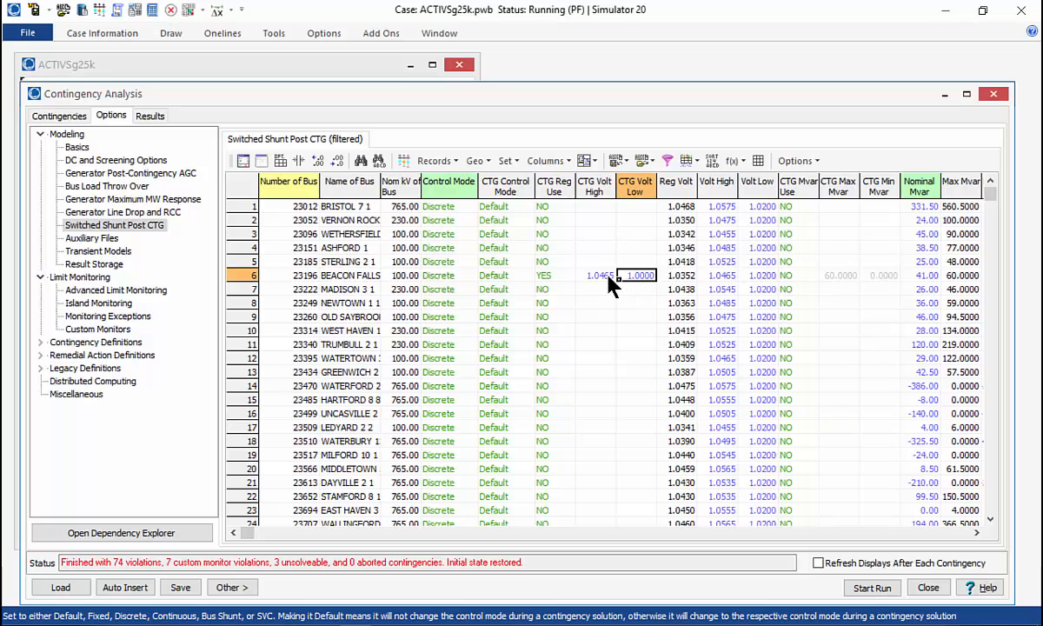
click(599, 276)
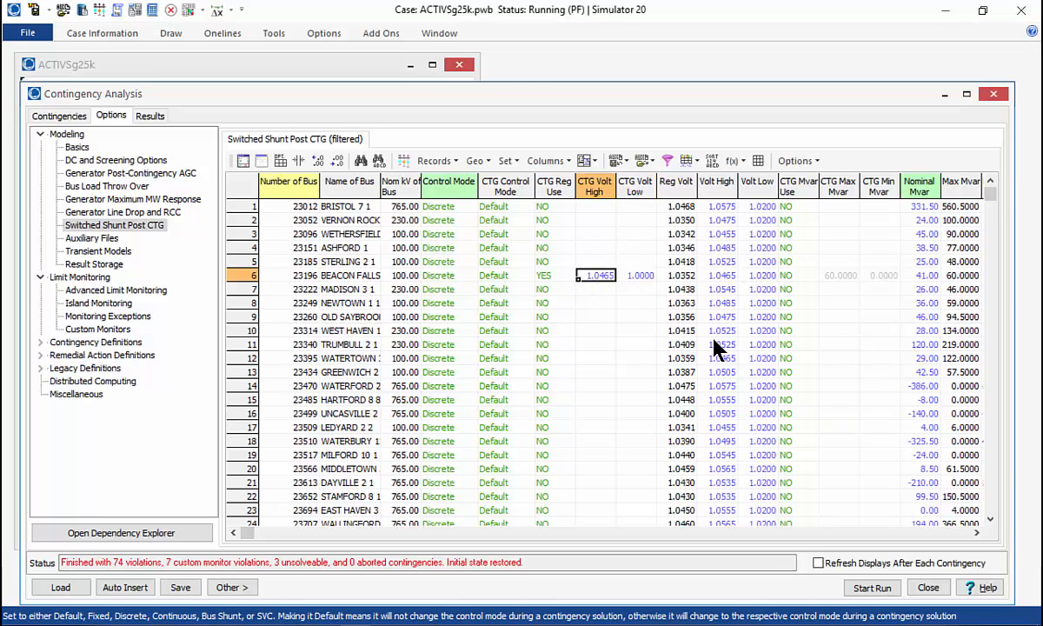
text(1.06)
key(Return)
Step: Set CTG Mvar Use to YES for the switched shunt at BEACON FALLS 1 (bus 23196)
click(798, 278)
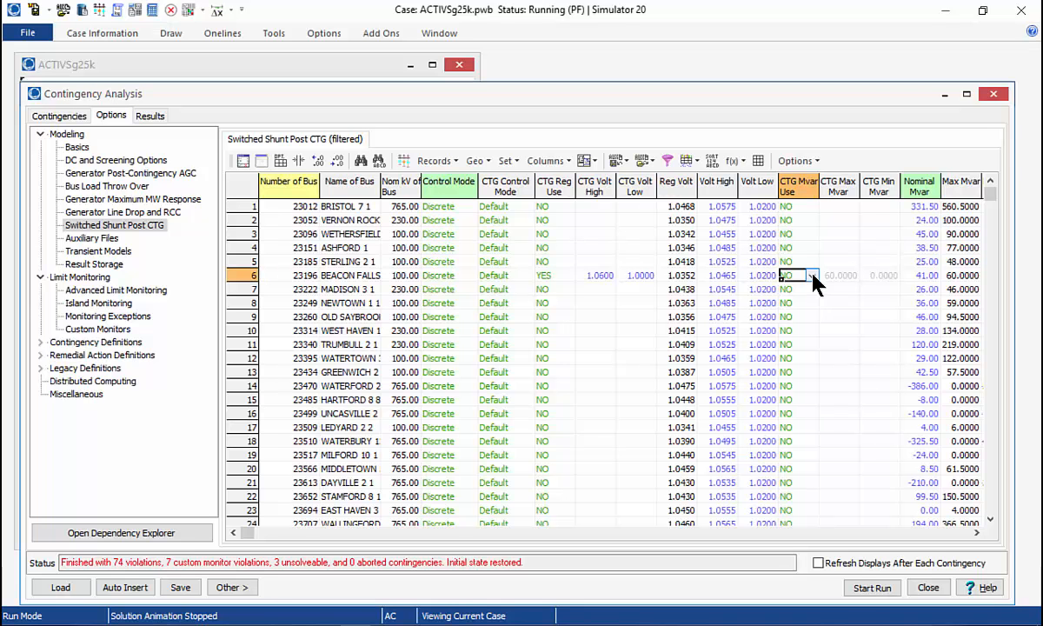
click(812, 276)
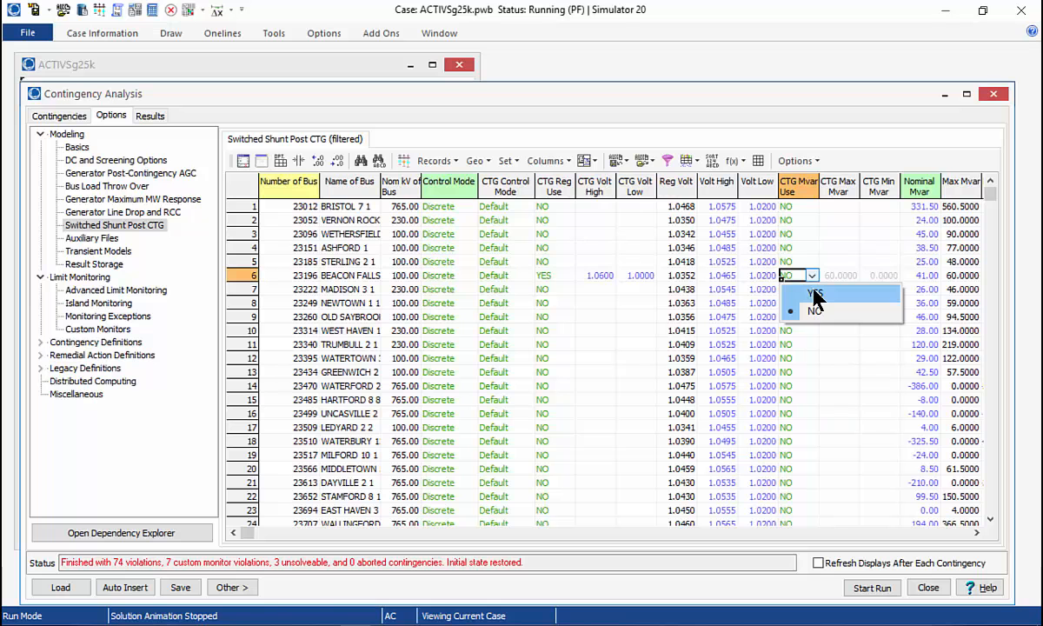
click(815, 295)
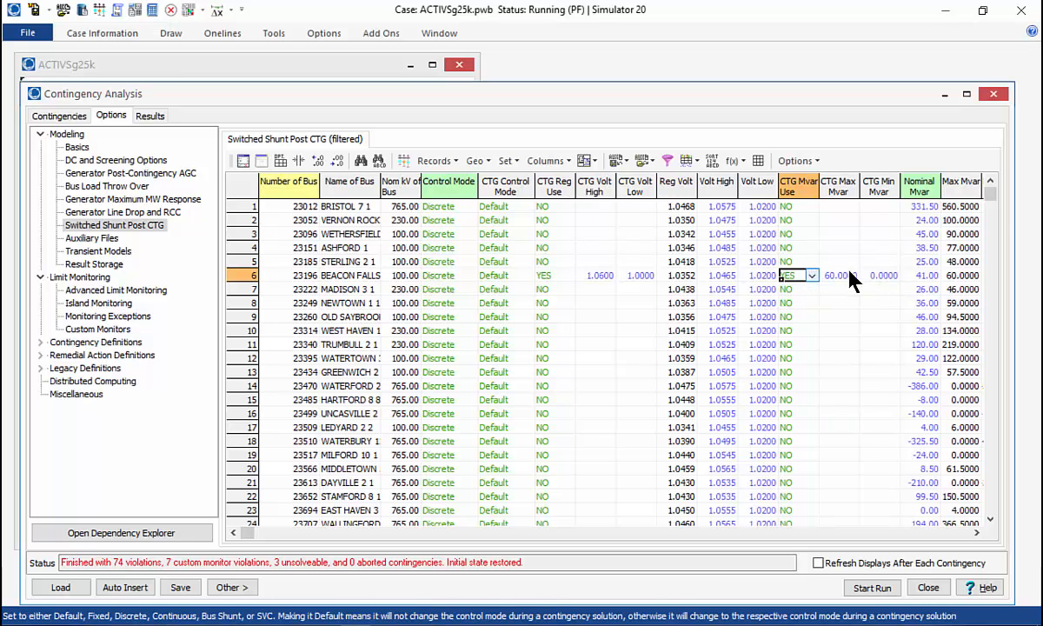
Step: Set CTG Max Mvar to 50 and CTG Min Mvar to 10 for the BEACON FALLS 1 switched shunt
click(842, 278)
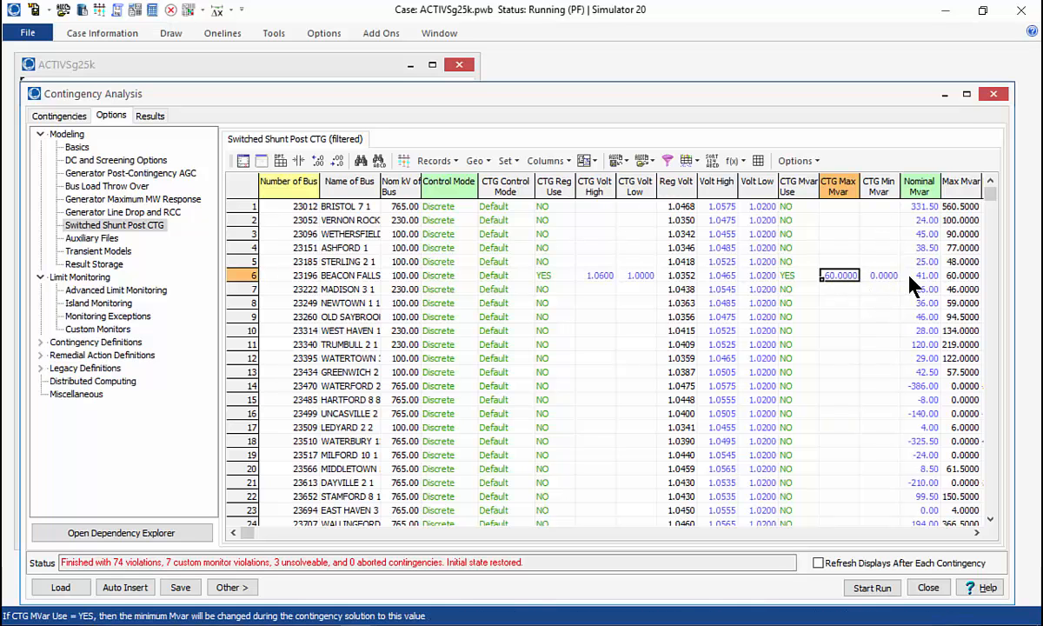
click(885, 278)
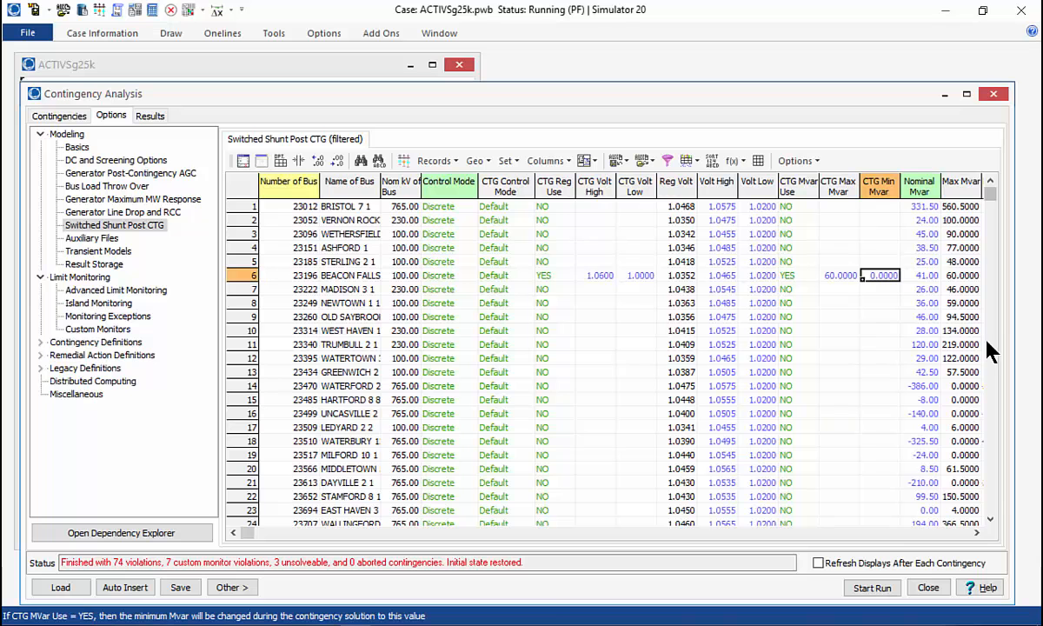
scroll(986, 340, down, 2)
click(976, 532)
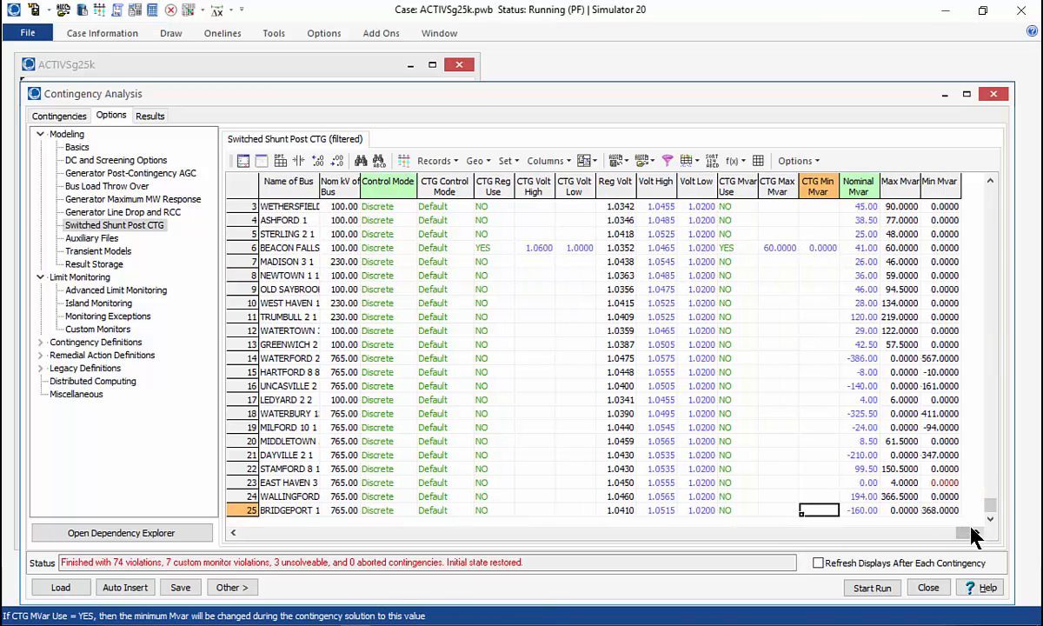
click(897, 248)
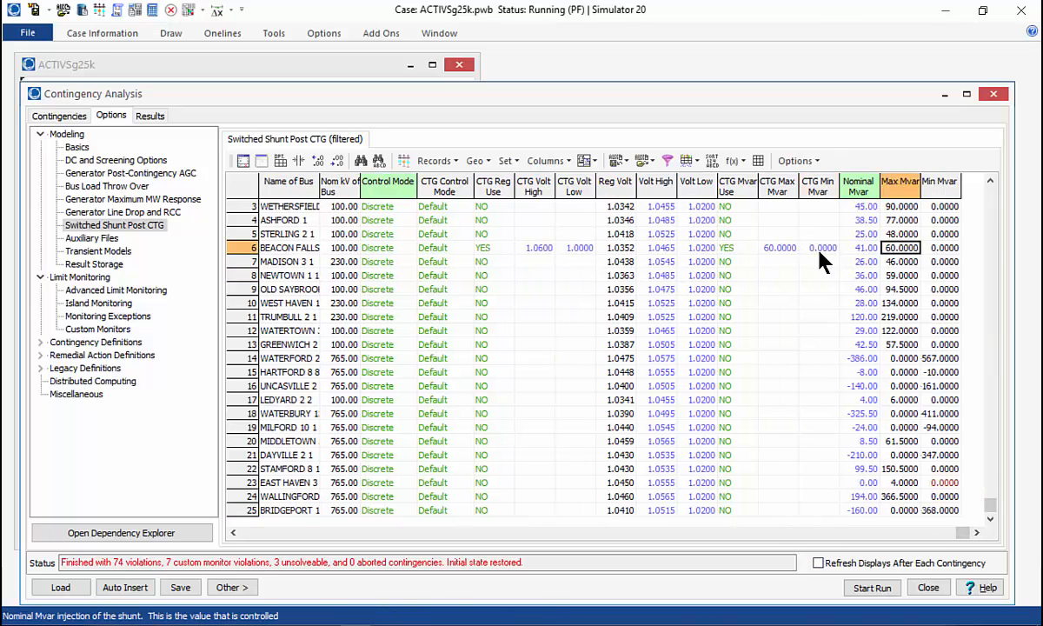
click(776, 248)
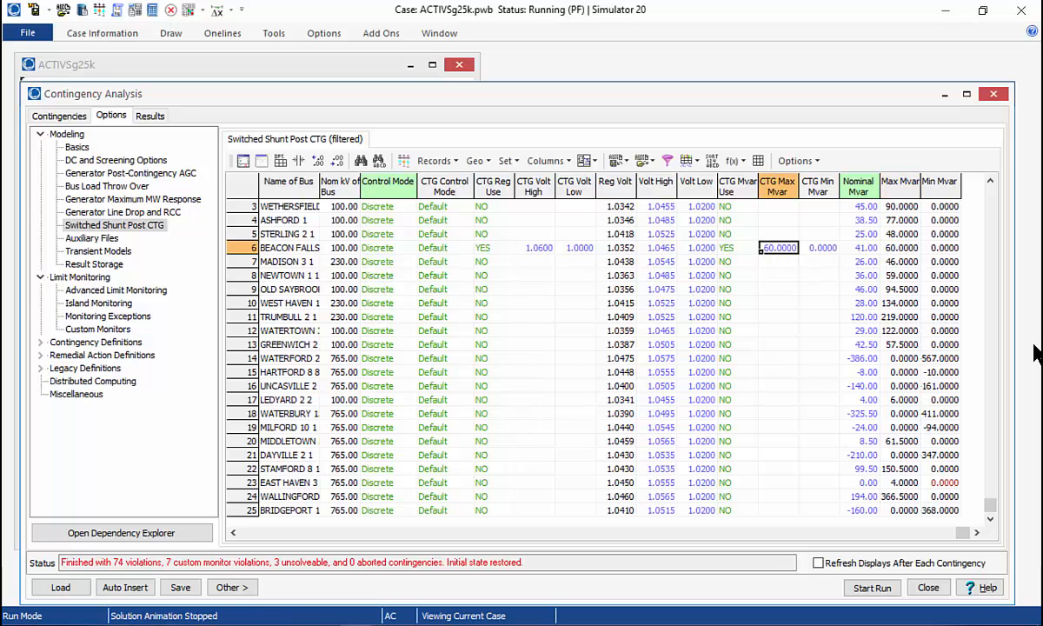
text(50)
key(Return)
key(Right)
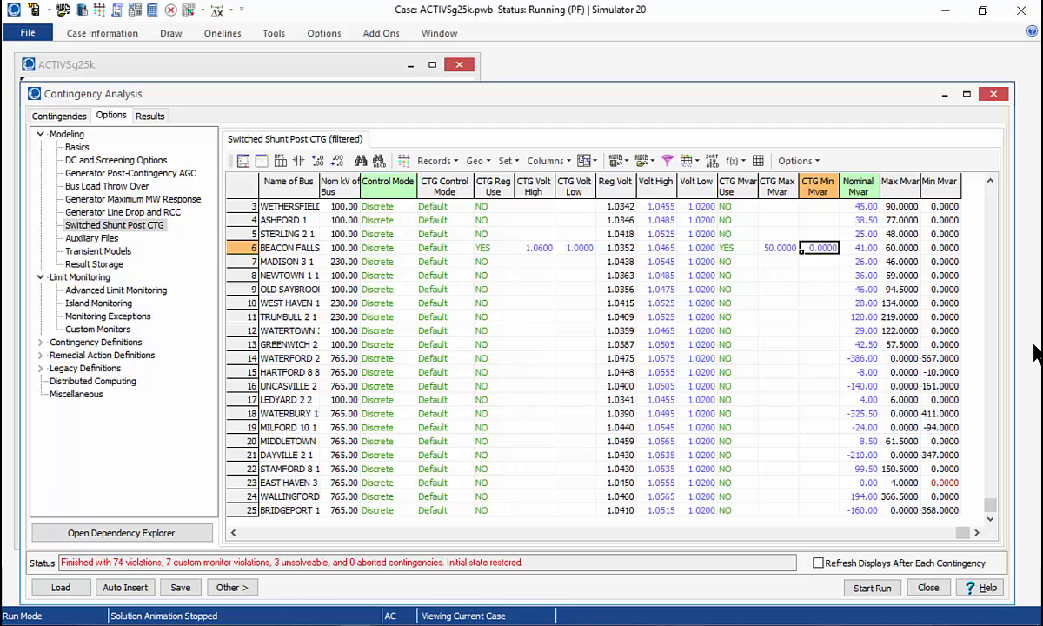
text(10)
key(Return)
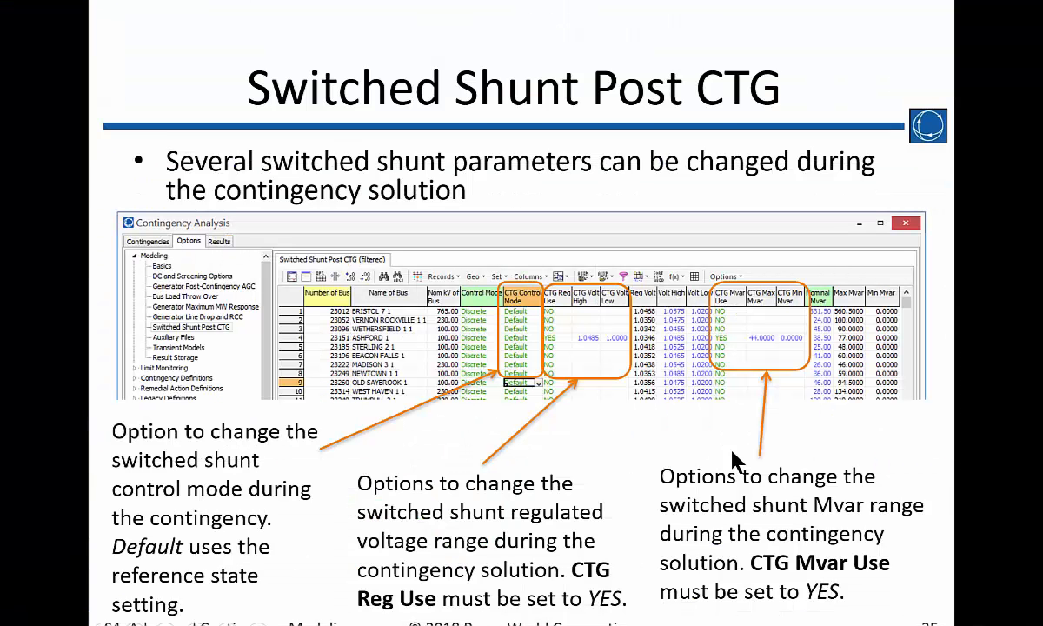
Step: Open the Auxiliary Files modeling options and look through the file selection for the Post Contingency Auxiliary File without choosing one
click(732, 452)
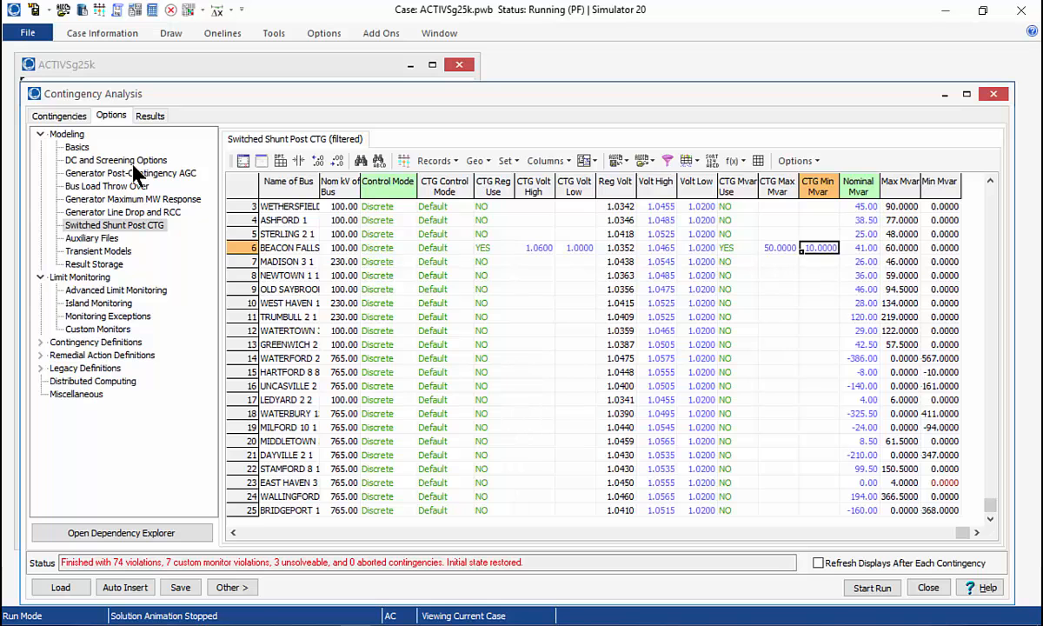
click(102, 240)
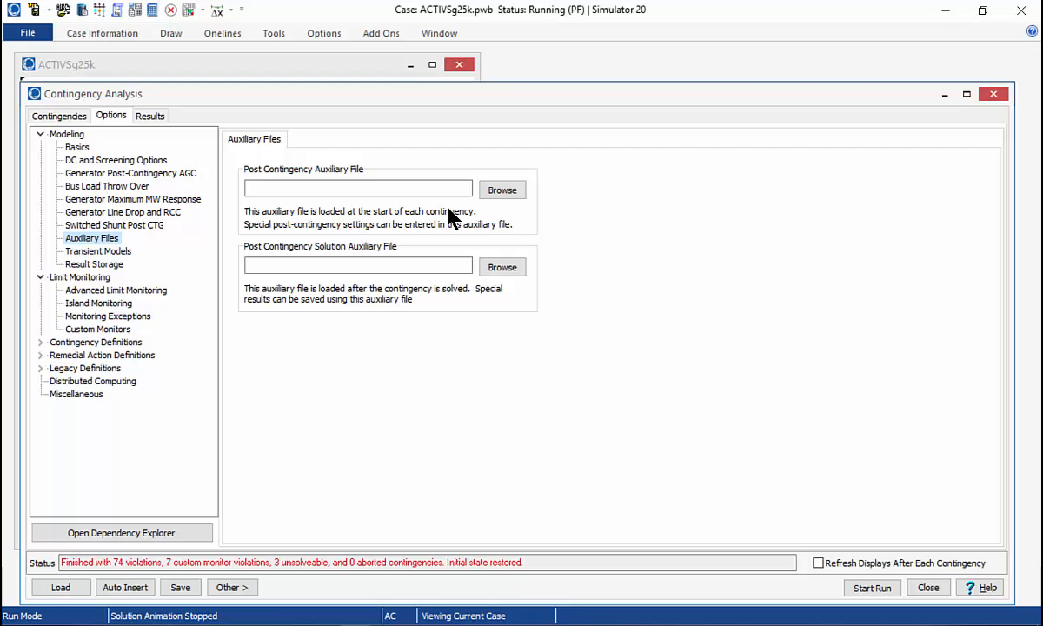
click(502, 191)
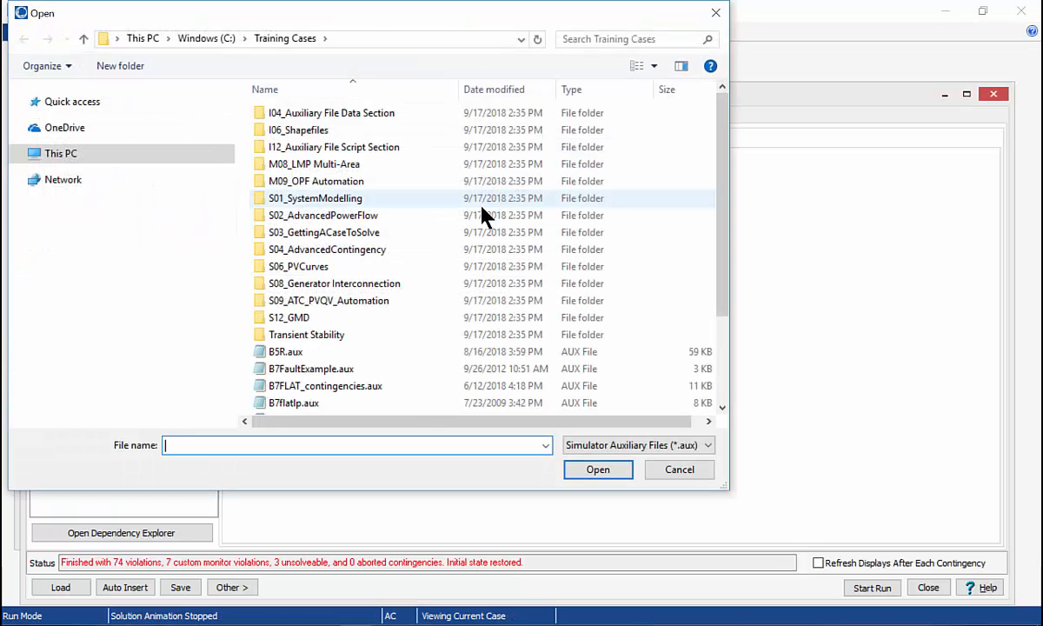
click(675, 471)
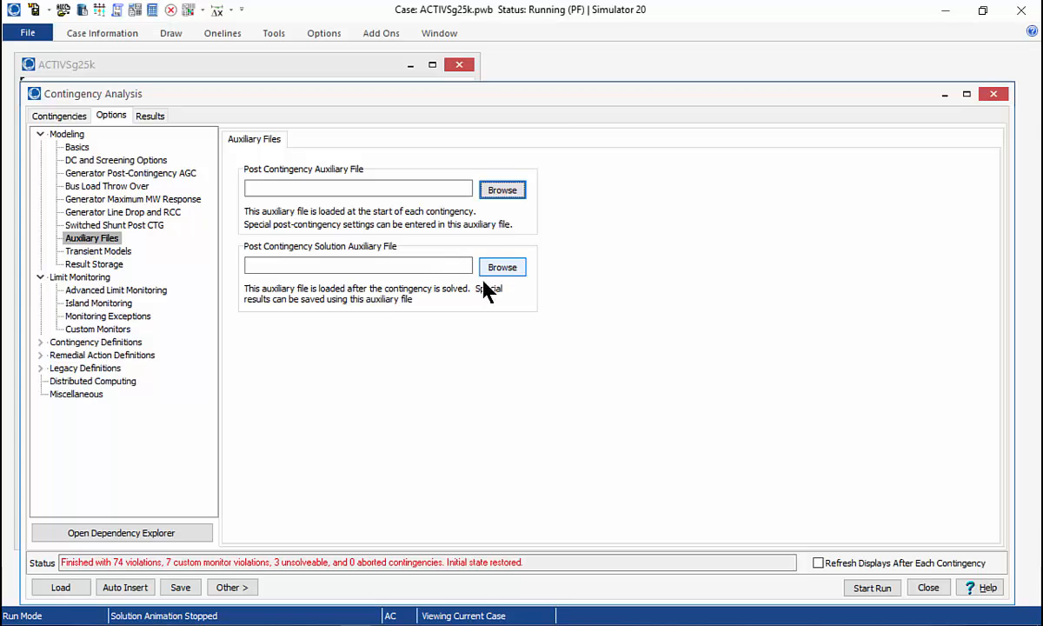
key(alt+Tab)
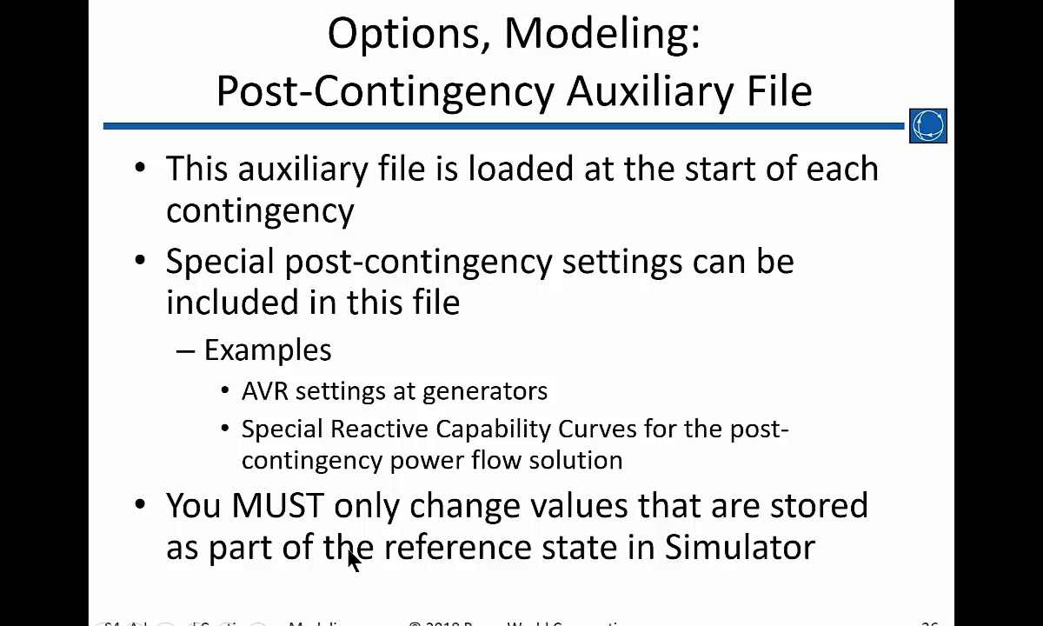
key(alt+Tab)
click(561, 496)
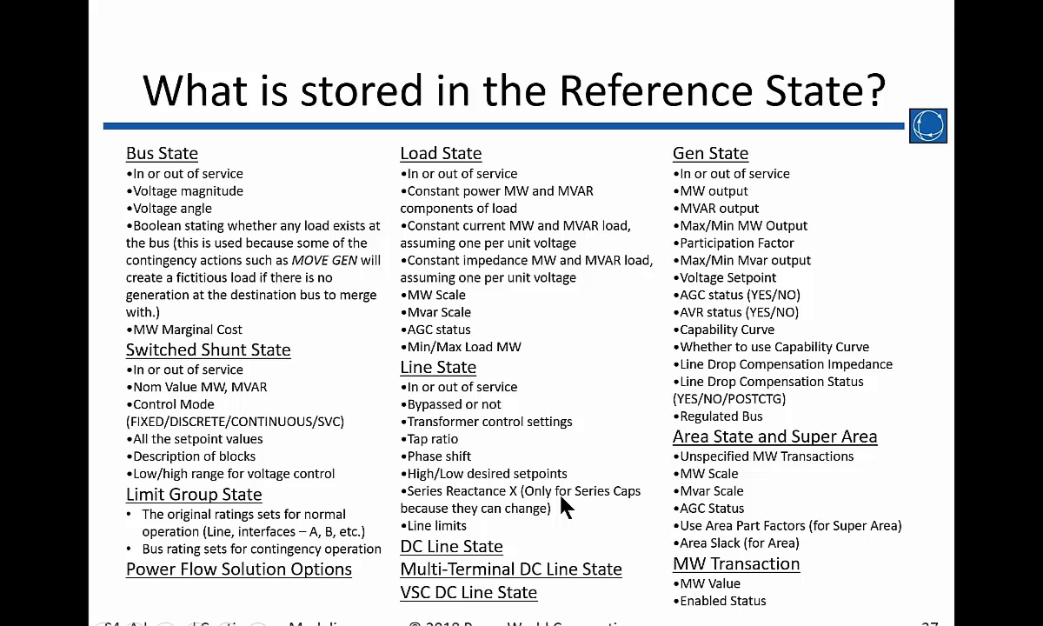
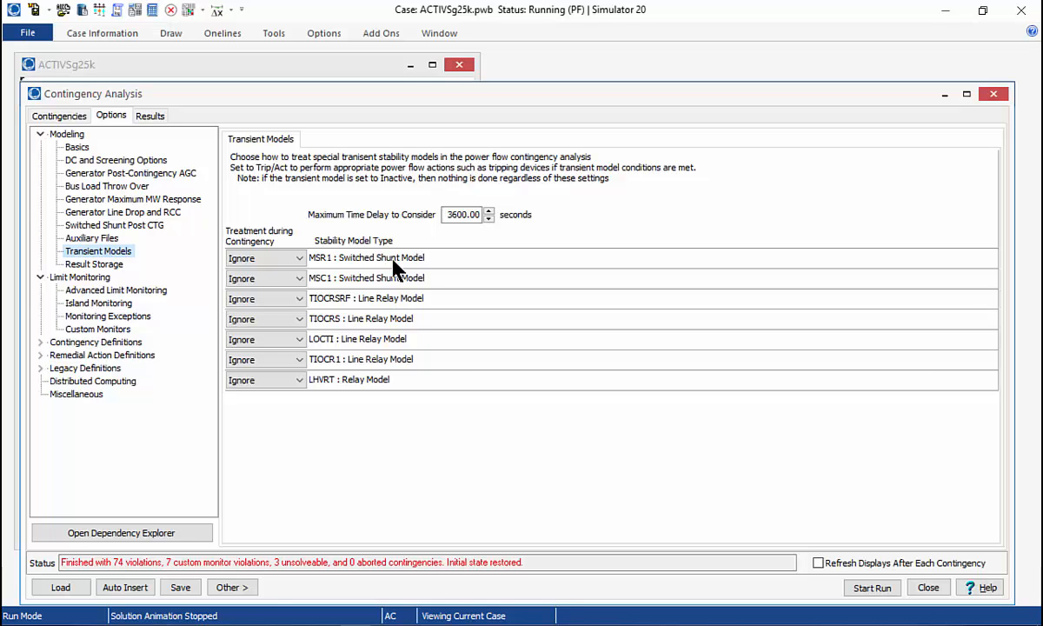
Step: Examine the contingency treatment choices for the MSR1 switched shunt model in the Transient Models options, keeping Ignore
click(296, 259)
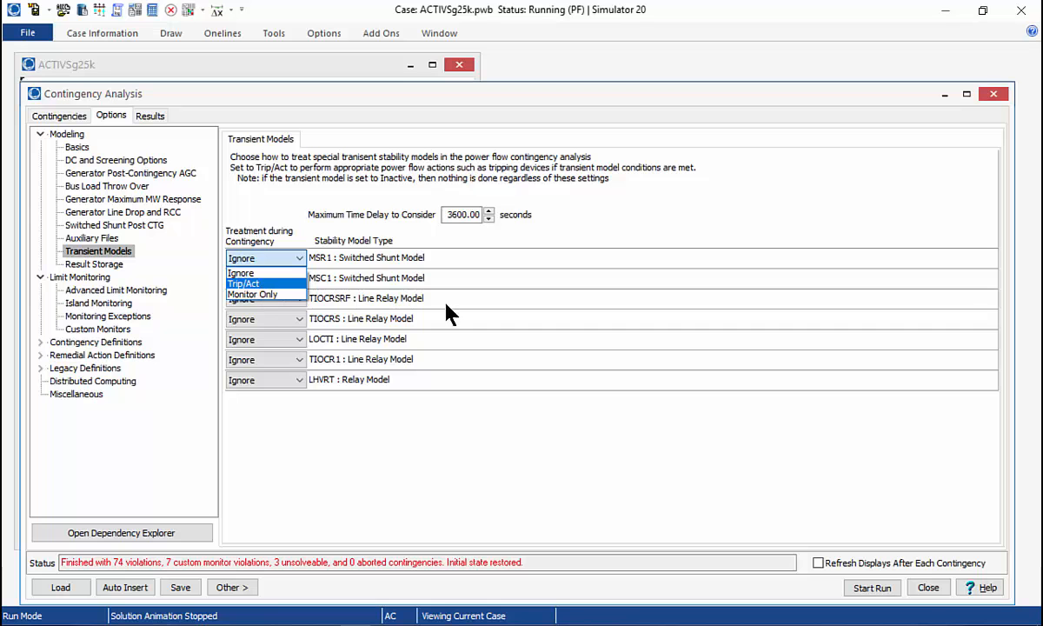
click(243, 273)
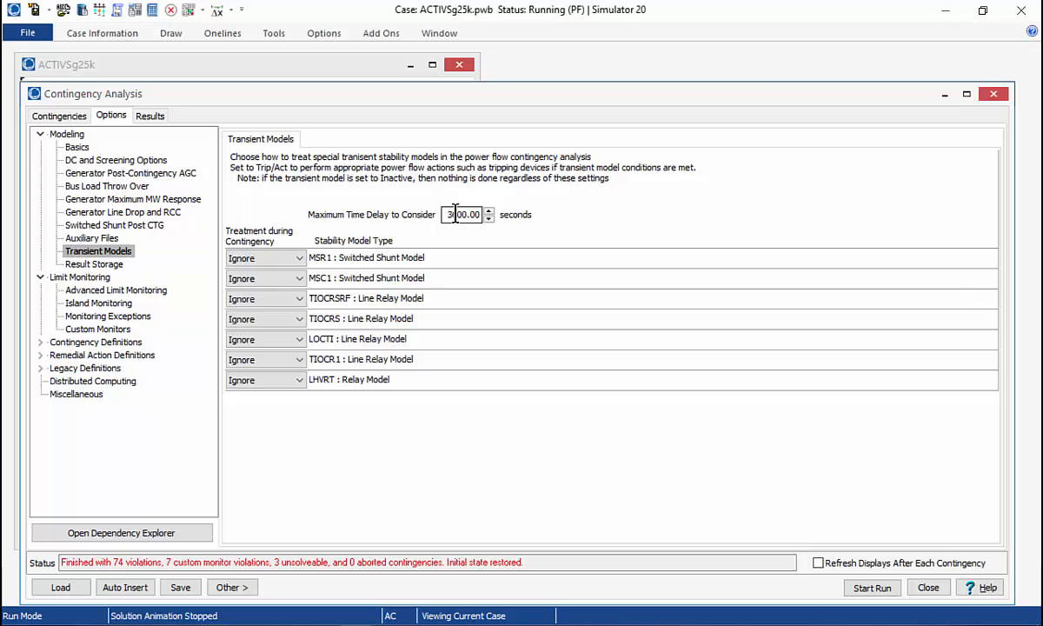
key(alt+Tab)
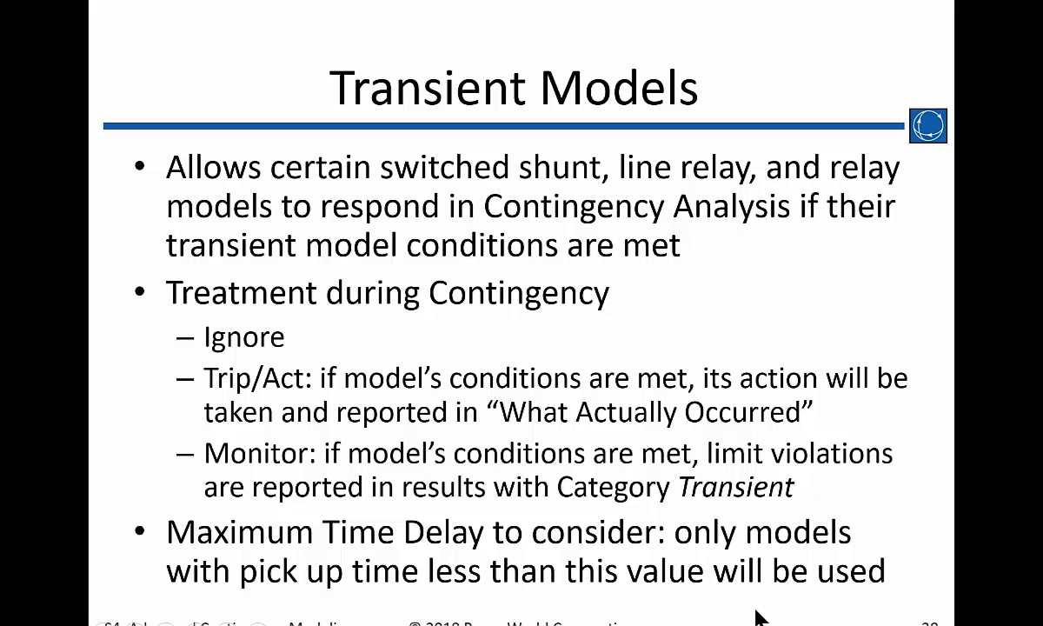
key(Right)
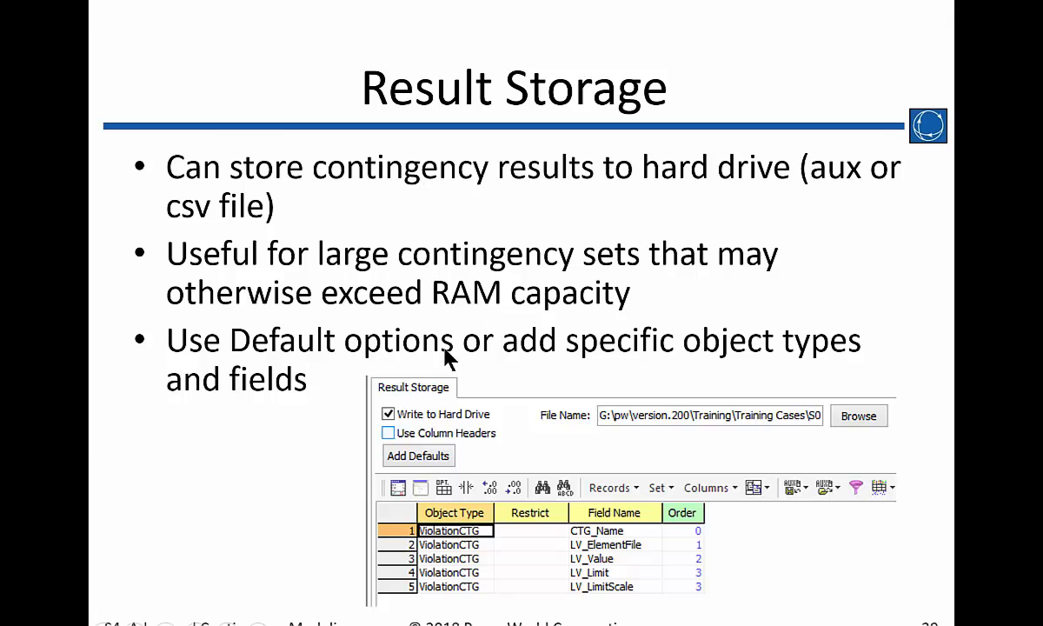
key(alt+Tab)
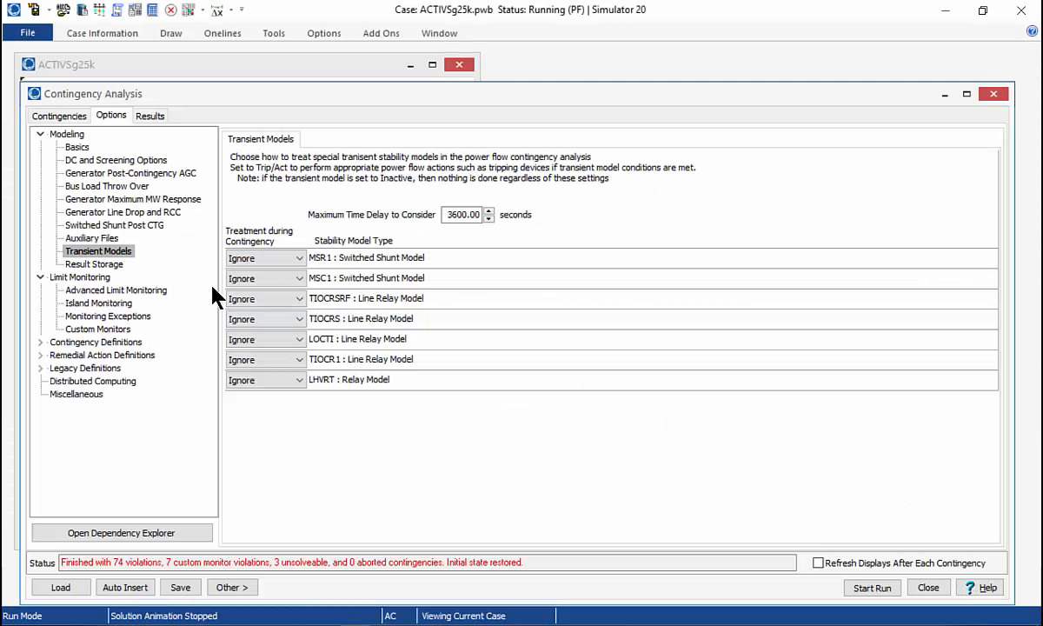
Step: Open the Result Storage options, enable Write to Hard Drive and view the results file selection without naming a file
click(109, 266)
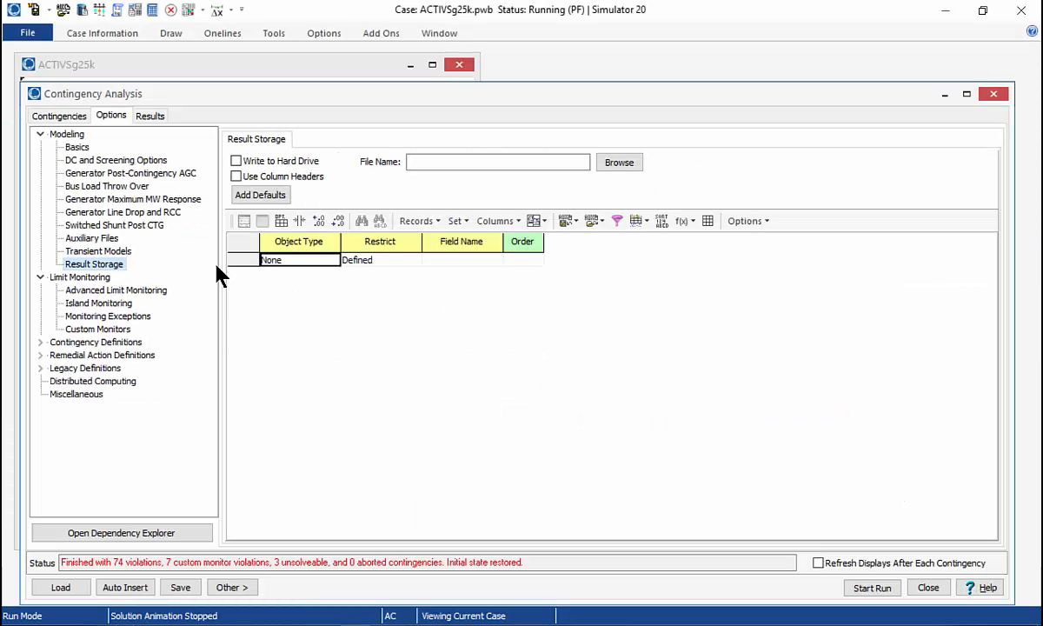
click(236, 161)
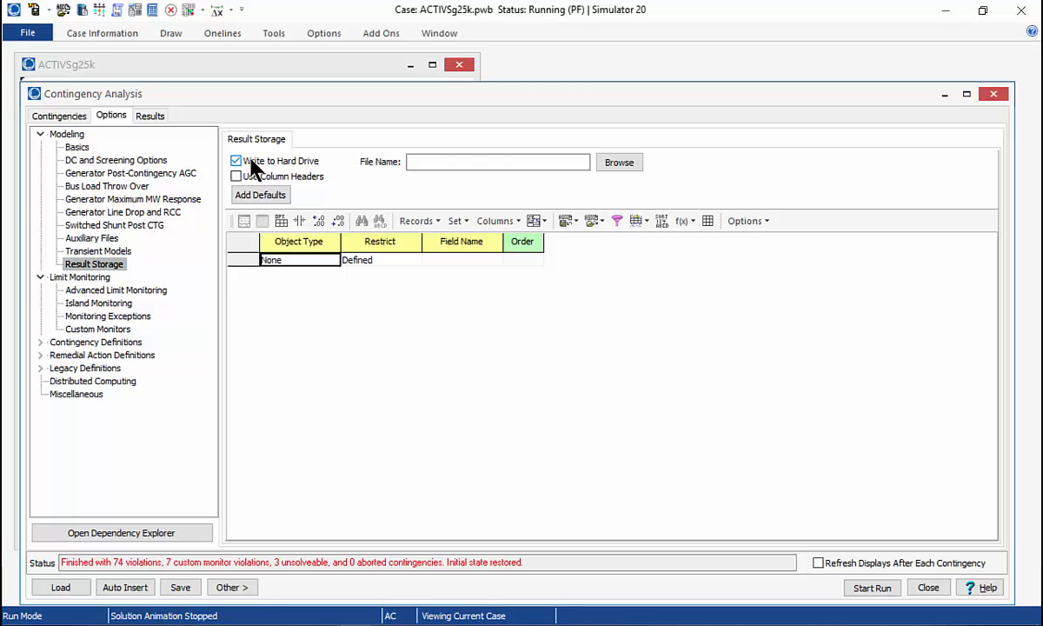
click(632, 165)
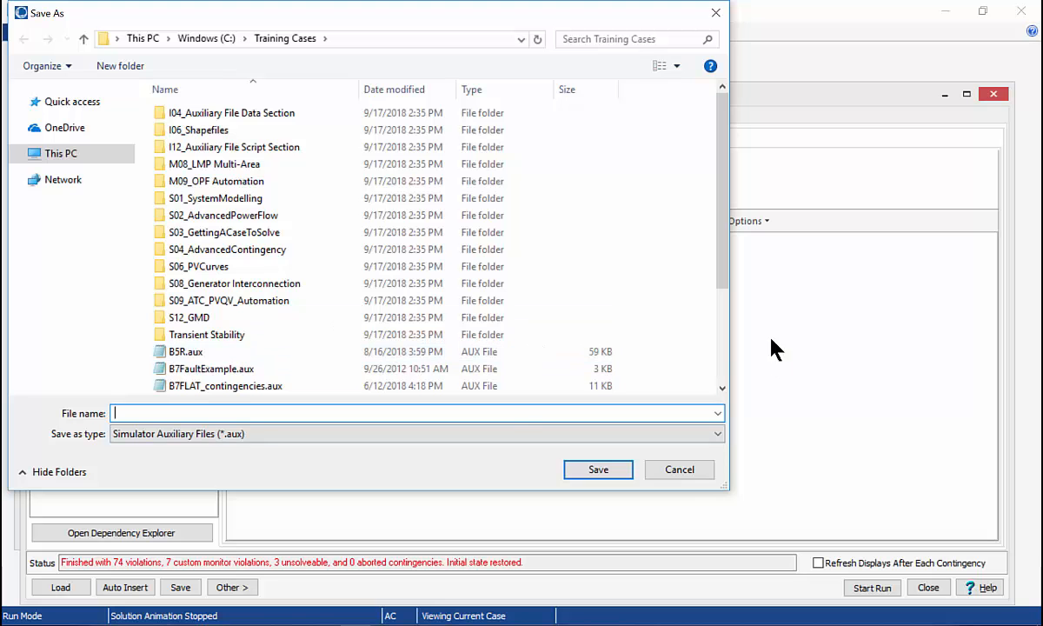
click(695, 476)
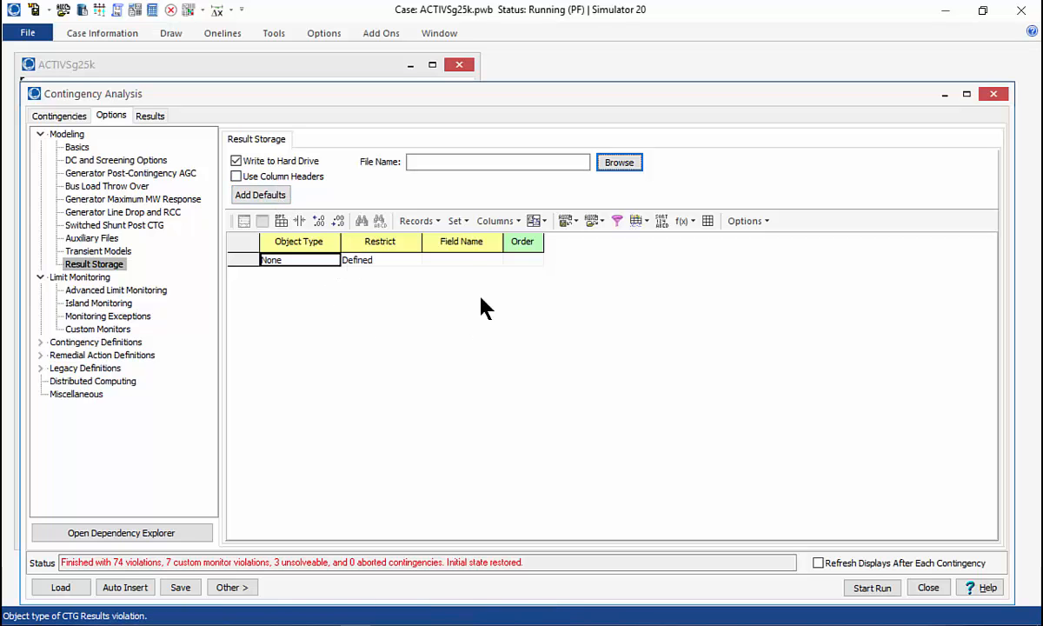
Step: Add the default result storage fields and disable Write to Hard Drive
click(252, 198)
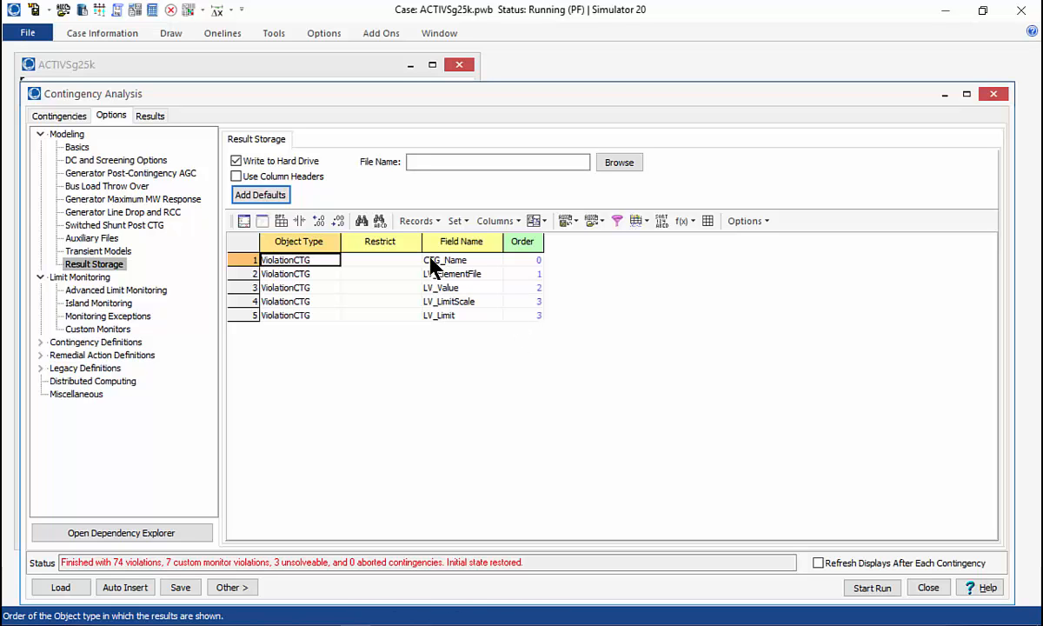
click(283, 164)
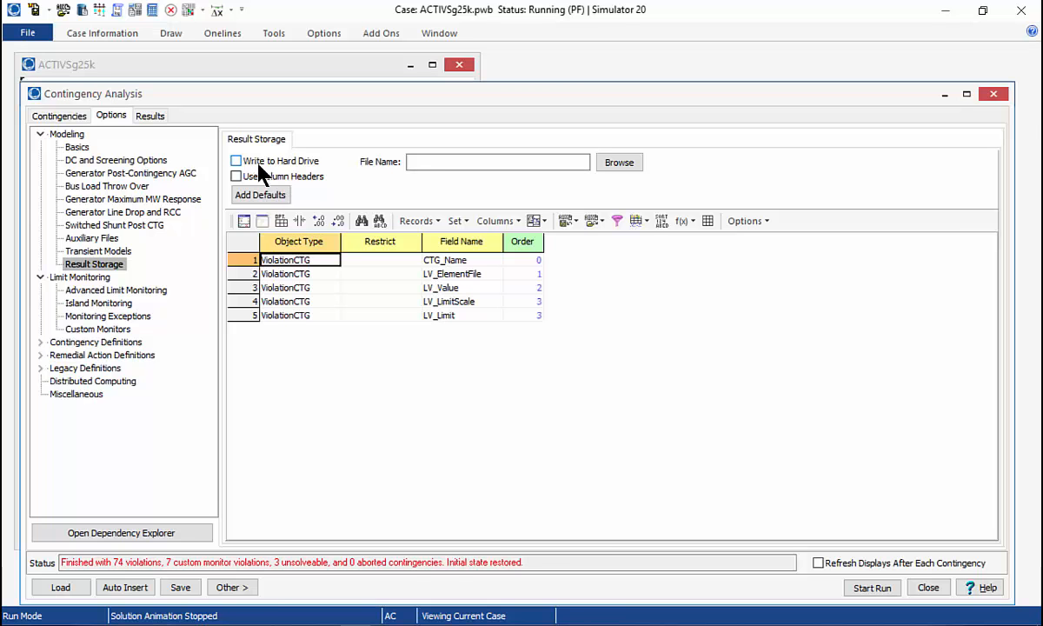
key(alt+Tab)
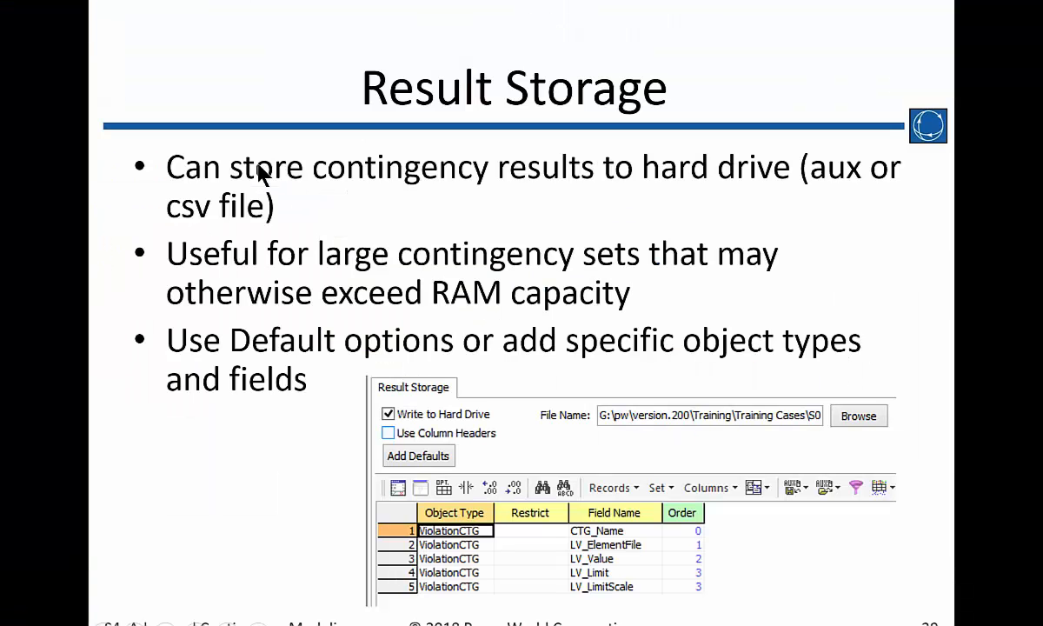
Step: Switch from the slides to PowerWorld Simulator and open the combined Contingency Violation List for the analysis results
key(Right)
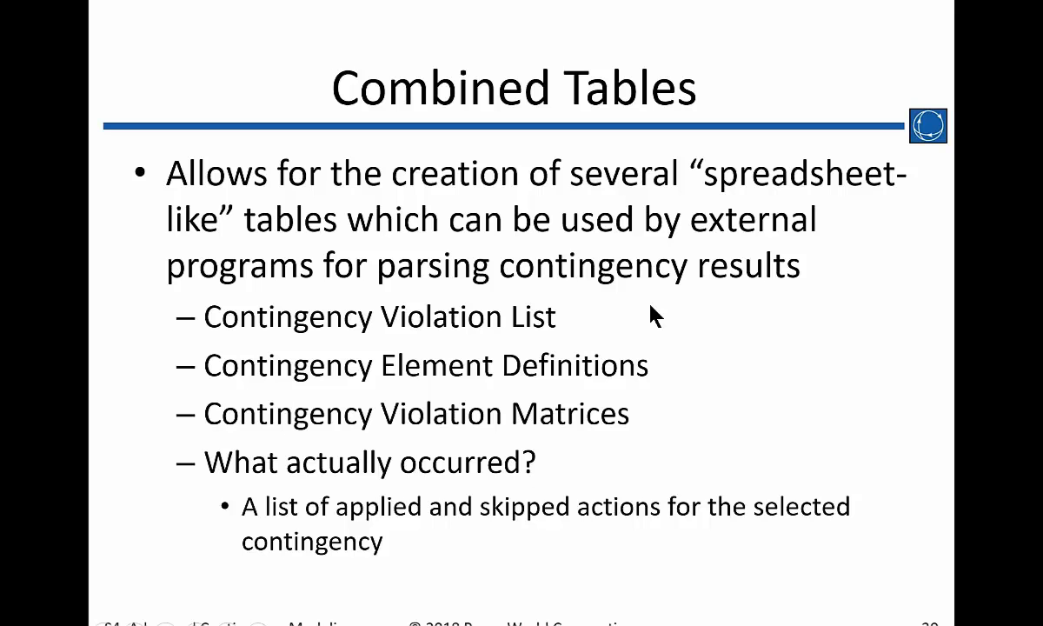
key(alt+Tab)
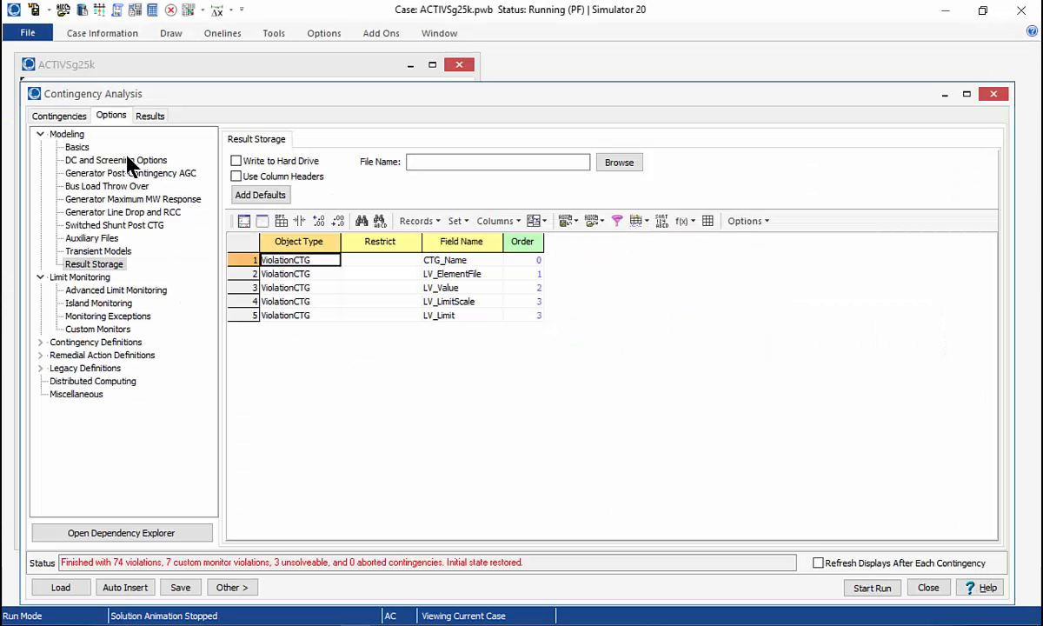
click(58, 114)
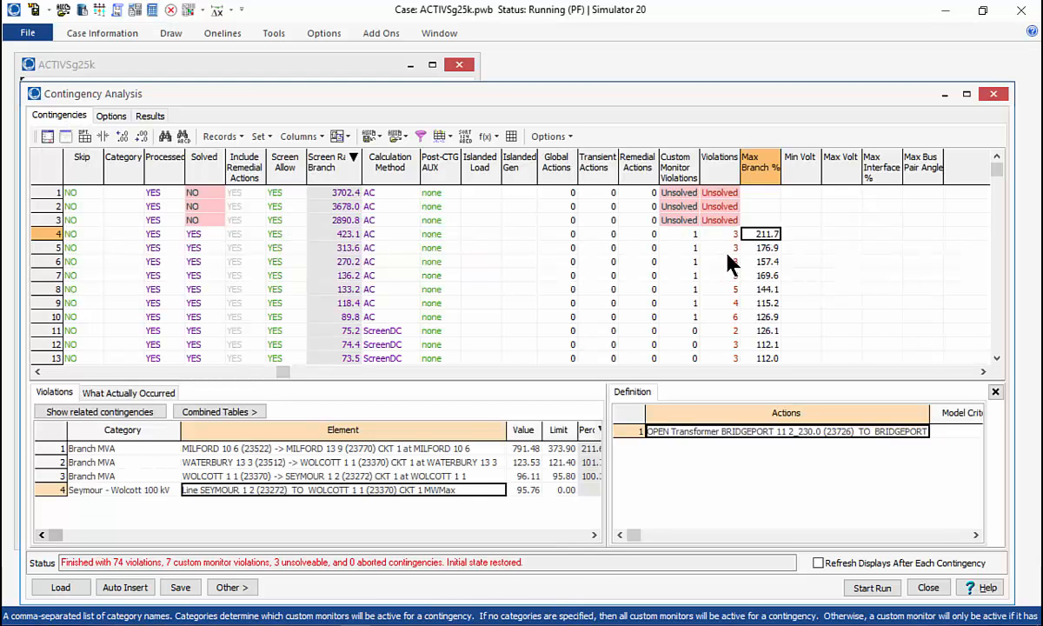
click(728, 250)
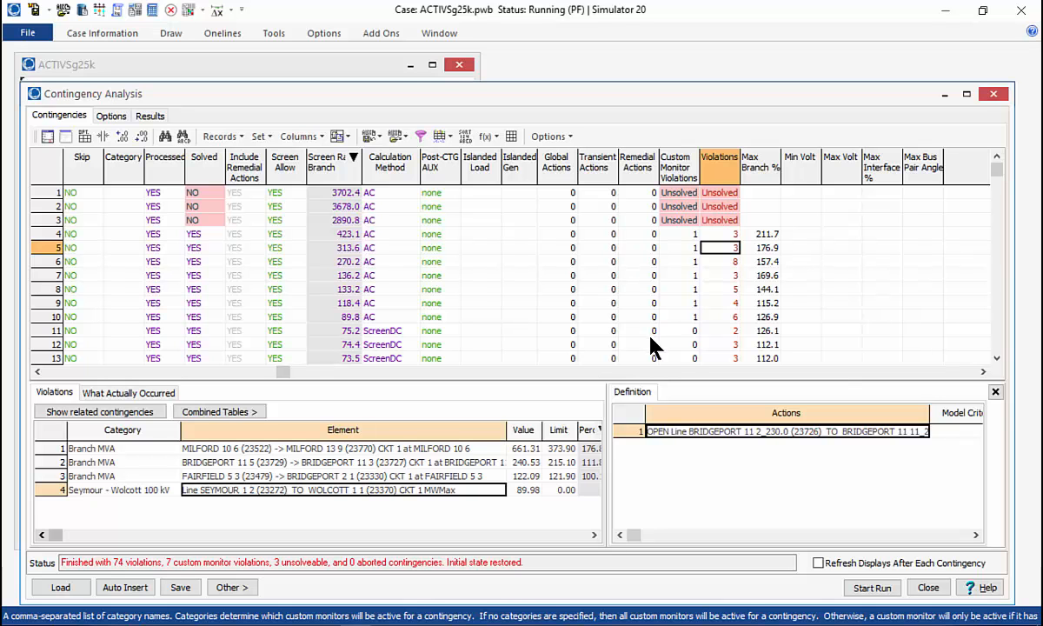
click(215, 412)
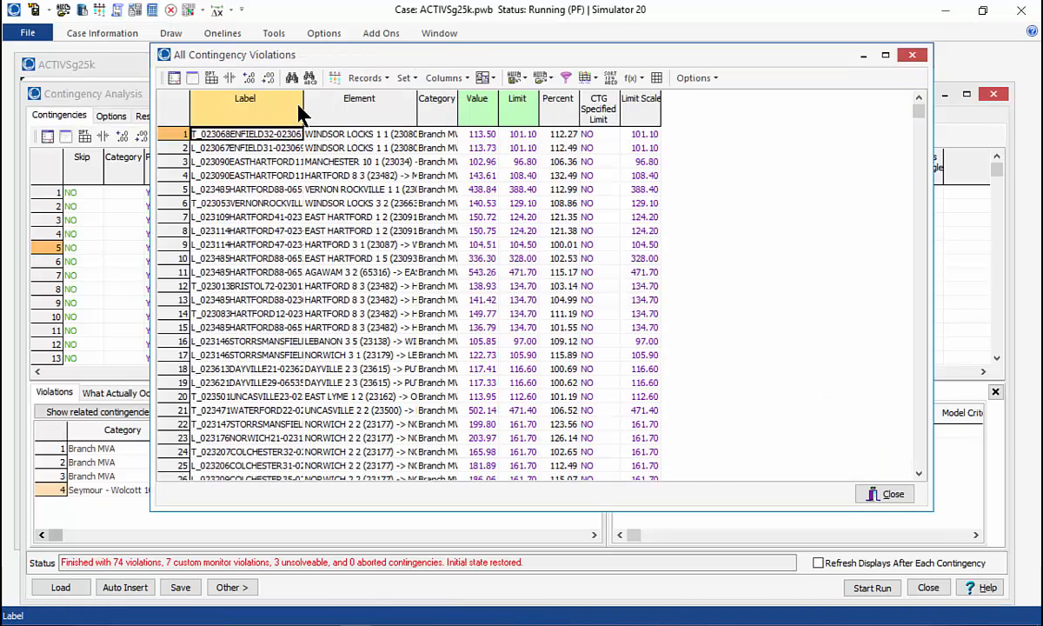
Step: Widen the Label and Category columns of the All Contingency Violations table so their entries can be read in full
drag(302, 107, 402, 114)
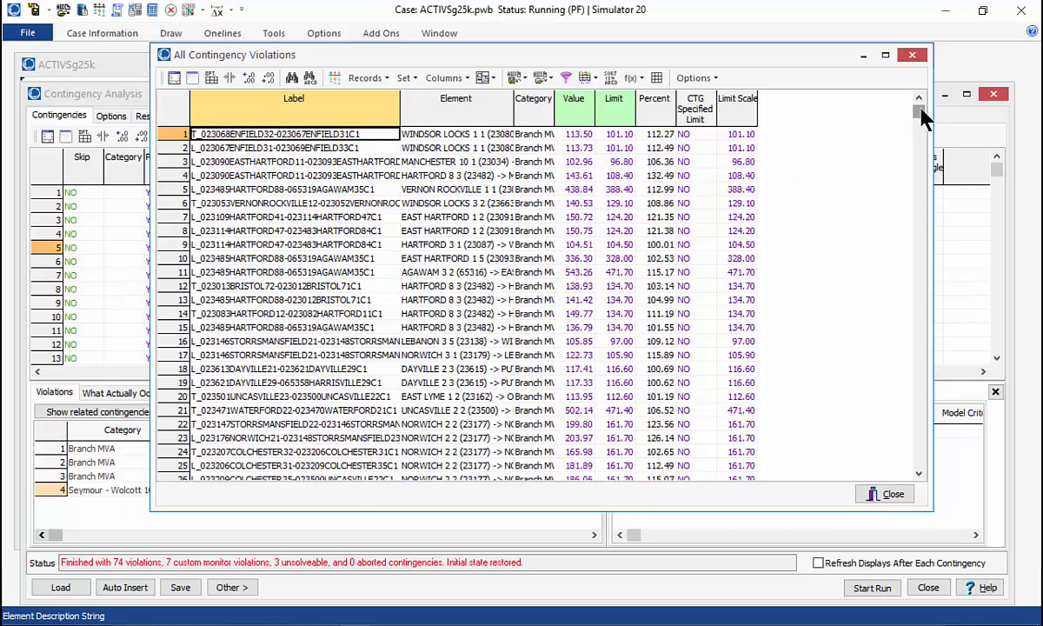
drag(920, 113, 912, 494)
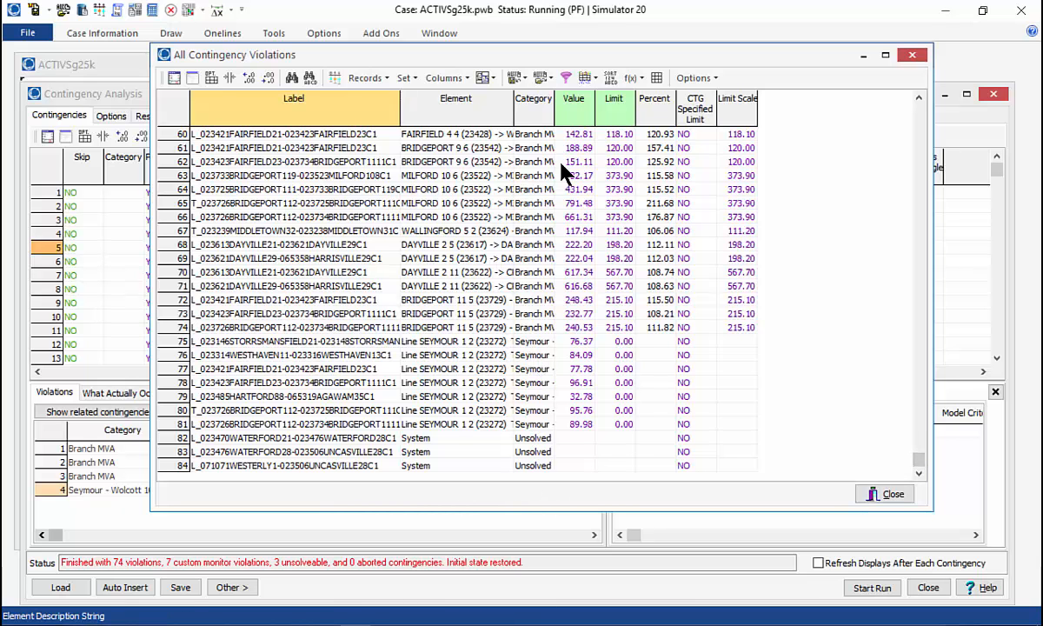
drag(554, 104, 635, 105)
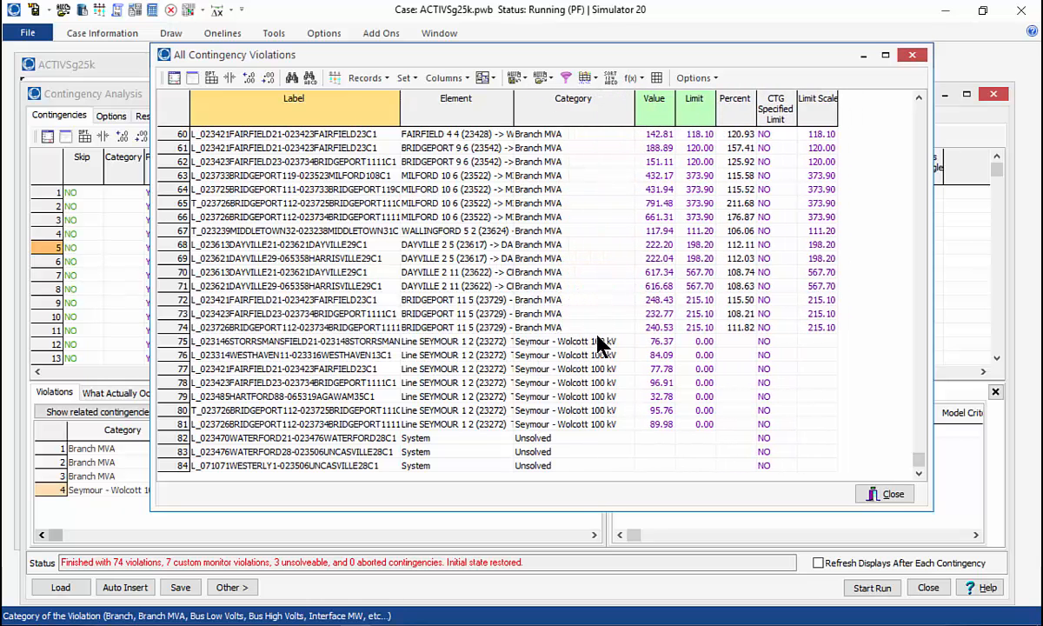
Step: Examine the Seymour - Wolcott 100 kV custom monitor rows and the Unsolved rows at the end of the violation list
drag(598, 344, 609, 437)
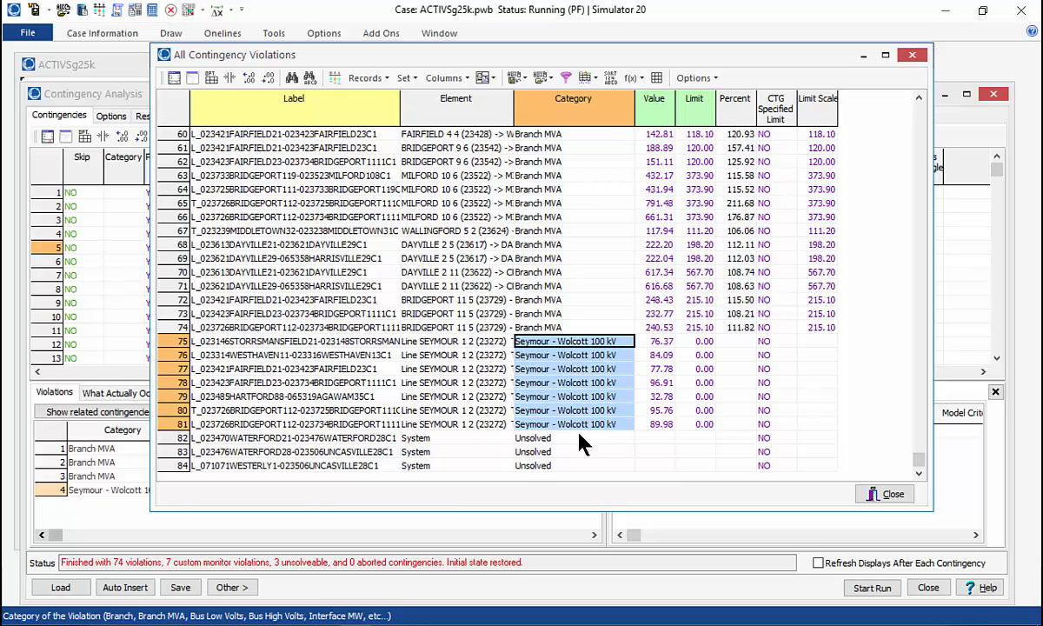
key(shift+Down)
key(shift+Down)
key(shift+Down)
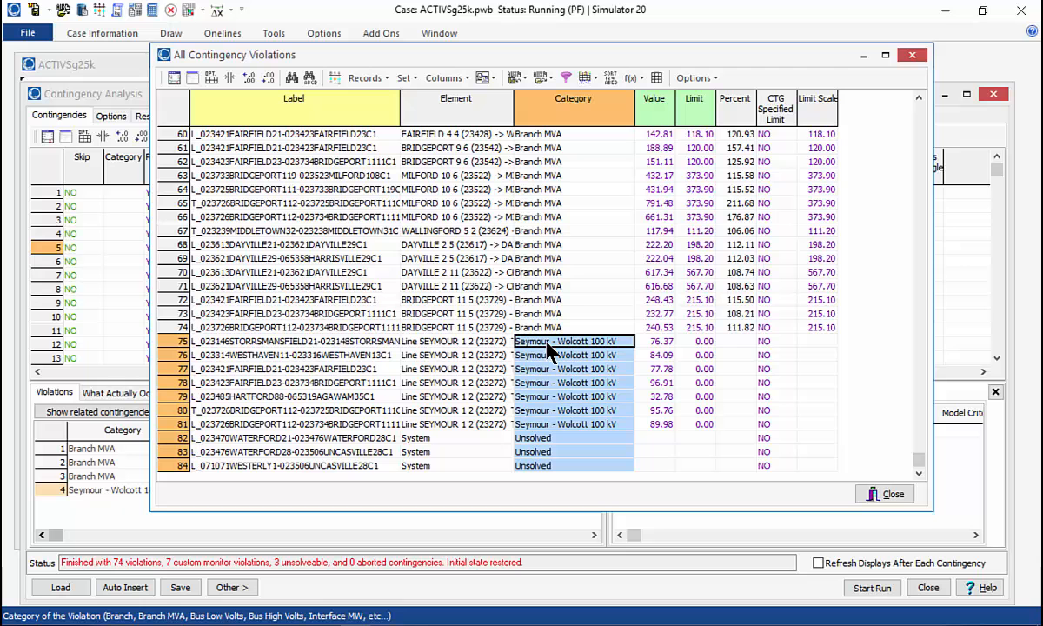
click(600, 342)
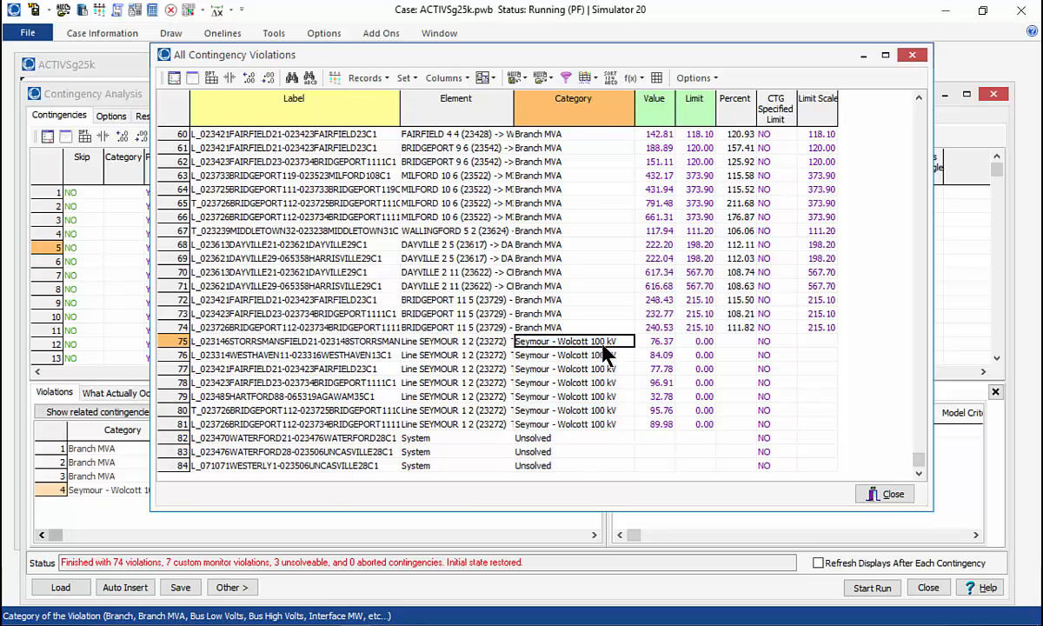
shift+click(608, 425)
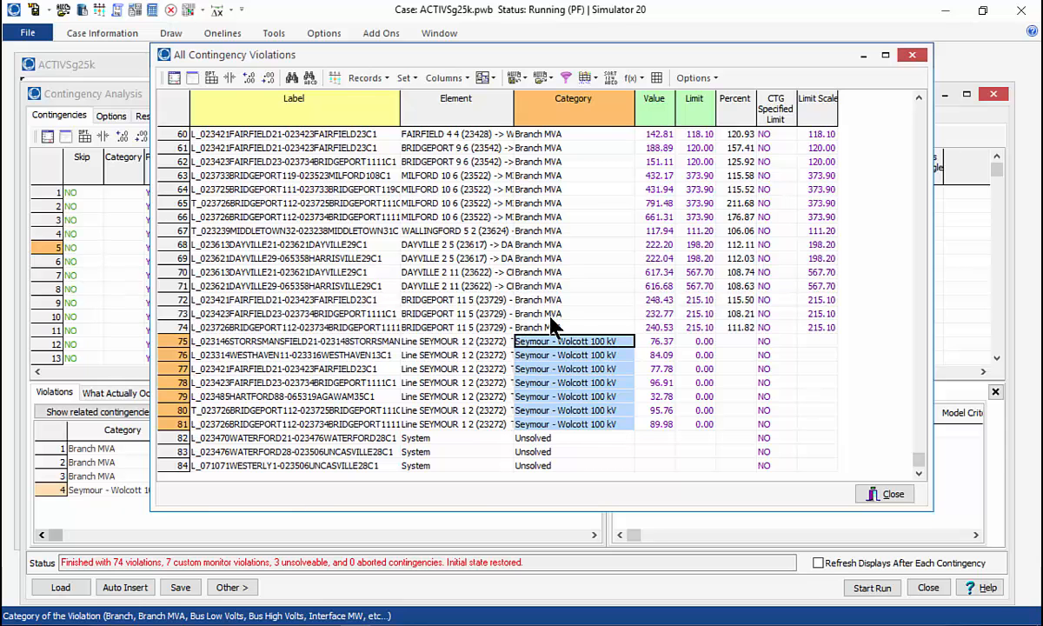
key(Up)
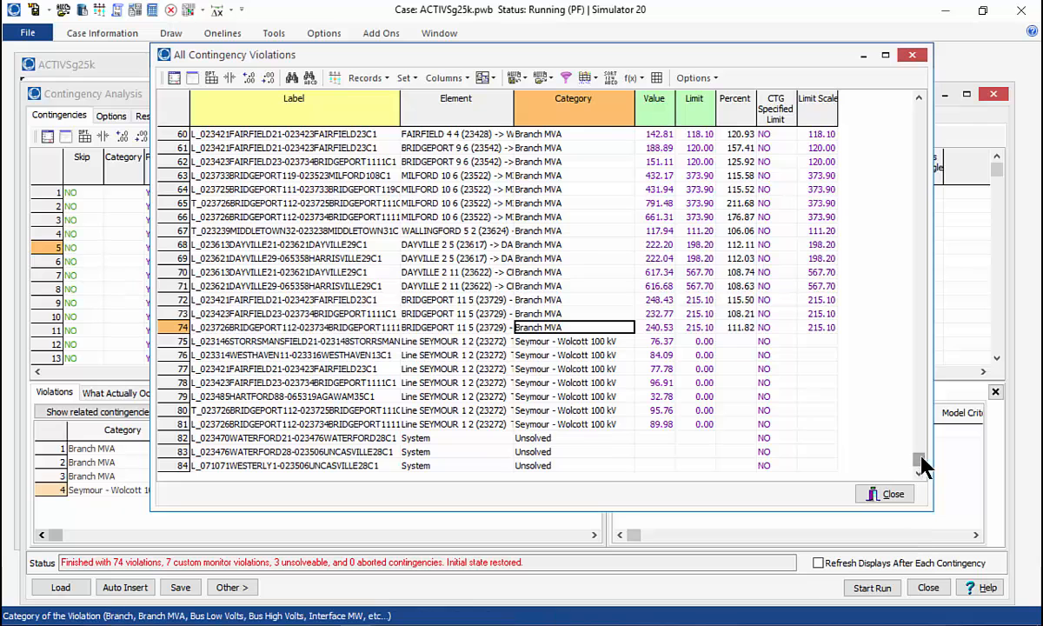
Step: Return to the start of the violation list, view the commands available for its records and close the table
drag(921, 465, 913, 83)
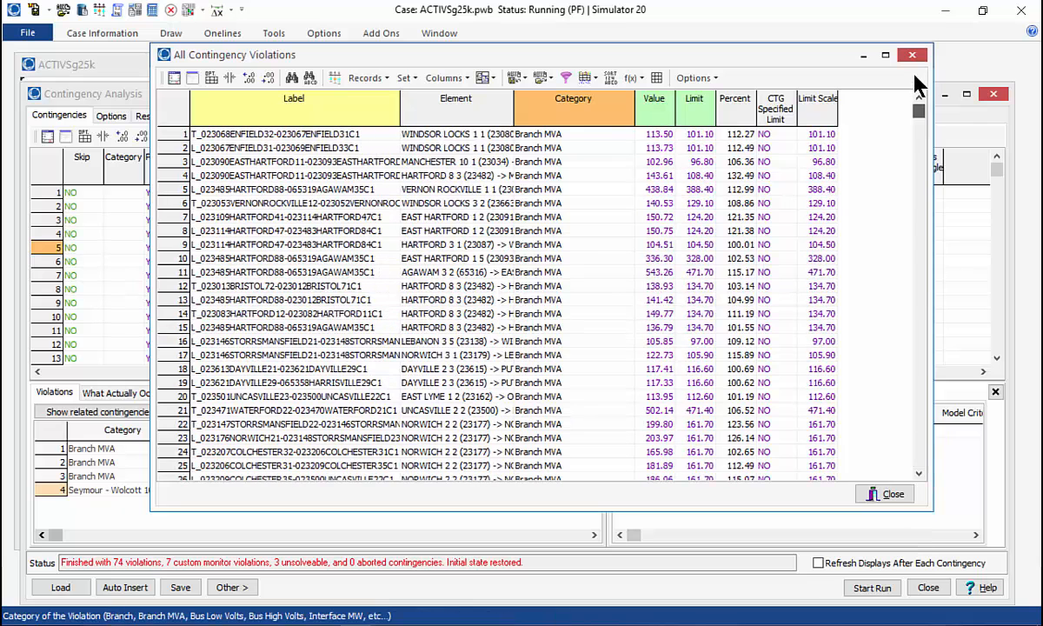
right_click(519, 246)
mouse_move(624, 454)
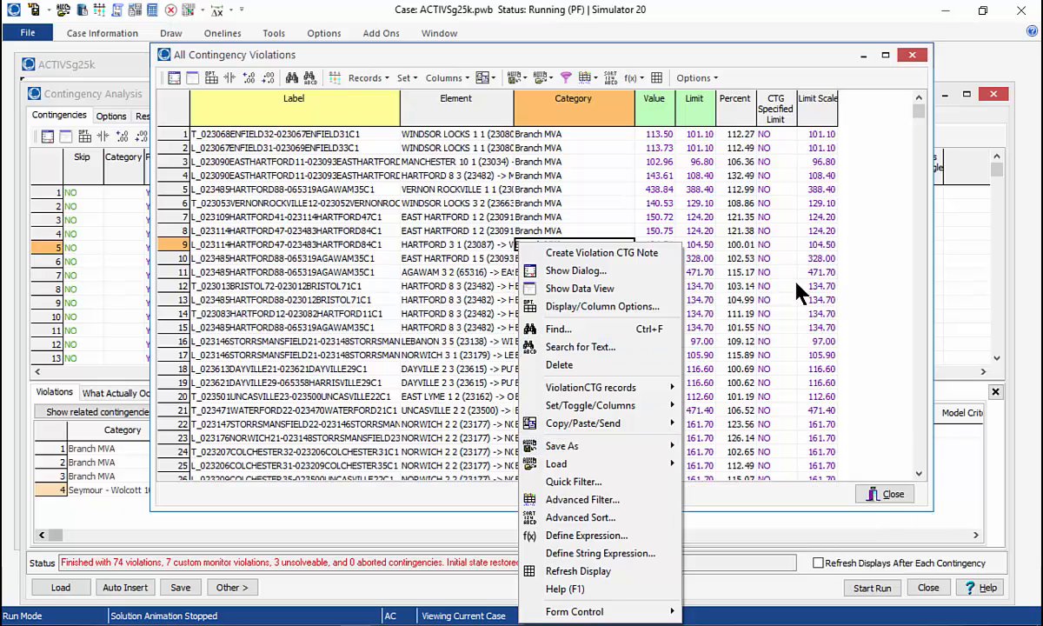
click(893, 494)
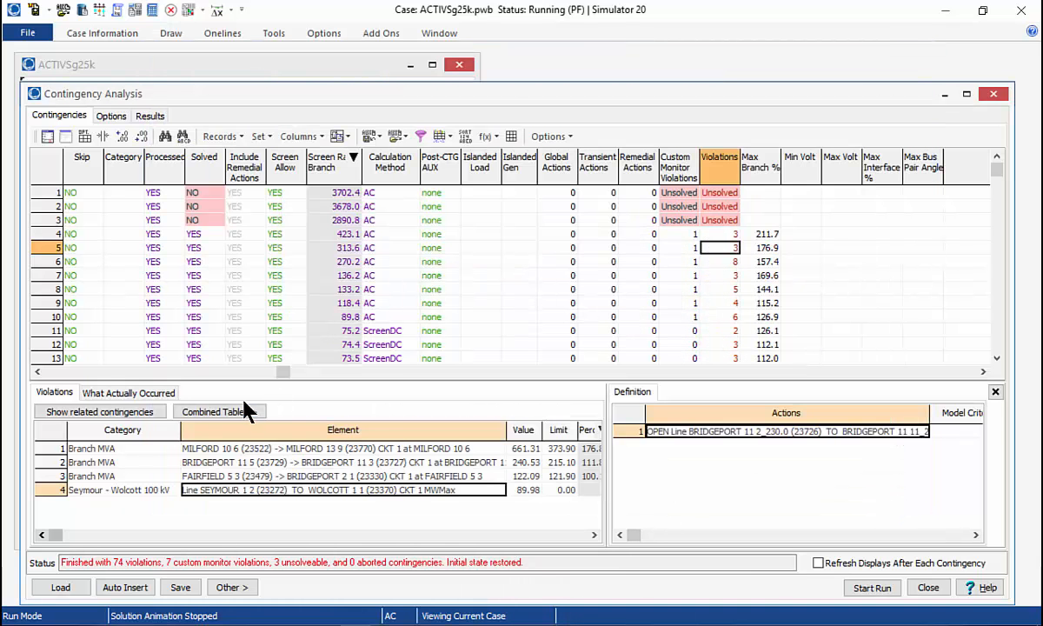
Step: Open the combined Contingency Element Definitions table and widen its Contingency Label and Actions - PW File Format columns
click(241, 411)
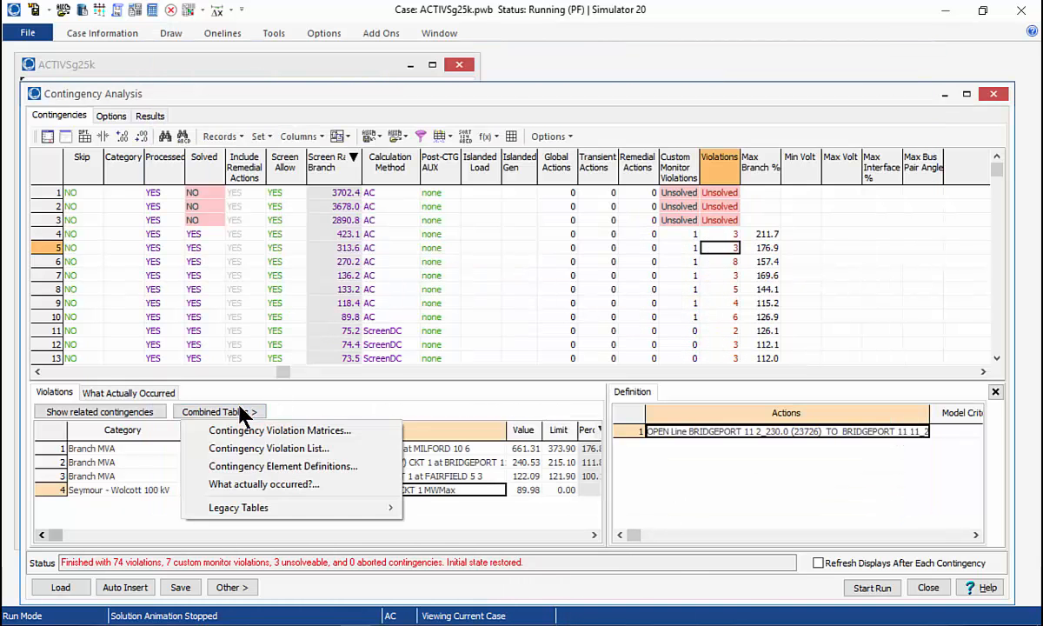
click(307, 469)
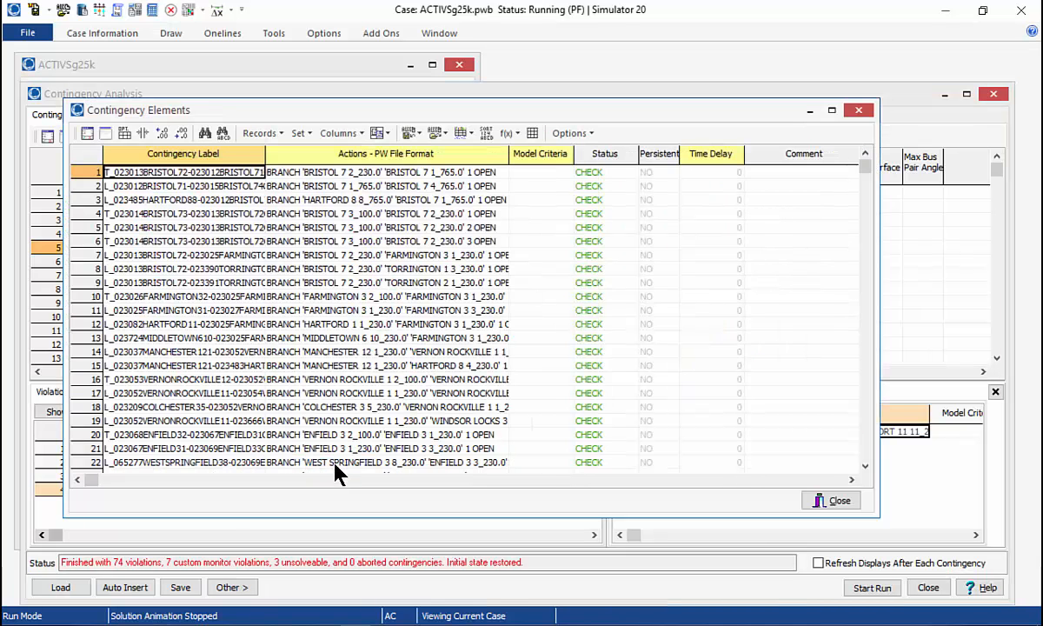
drag(265, 154, 377, 159)
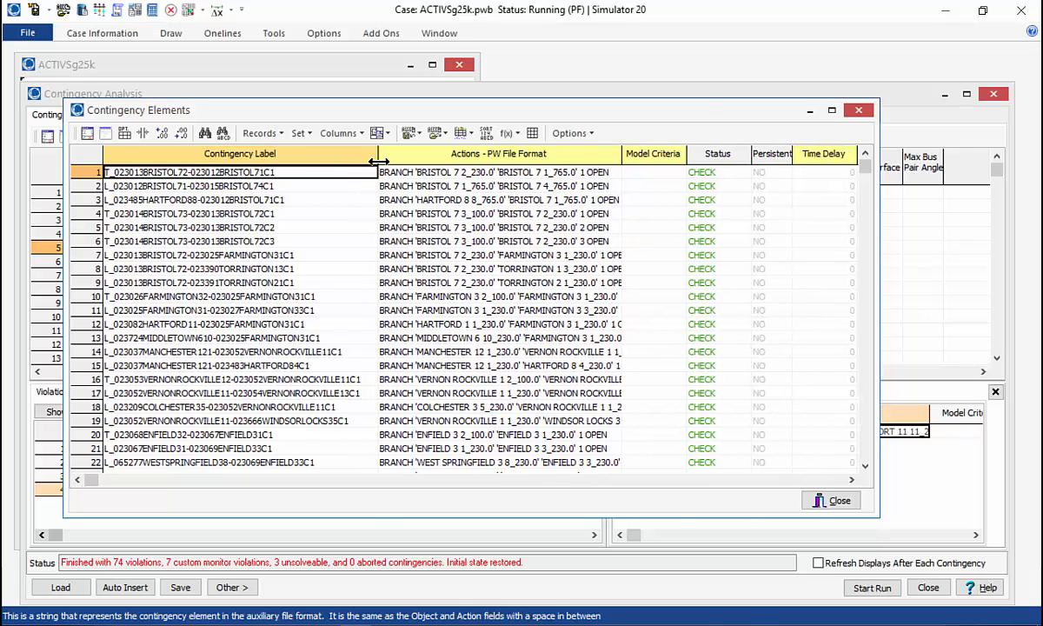
drag(626, 157, 712, 156)
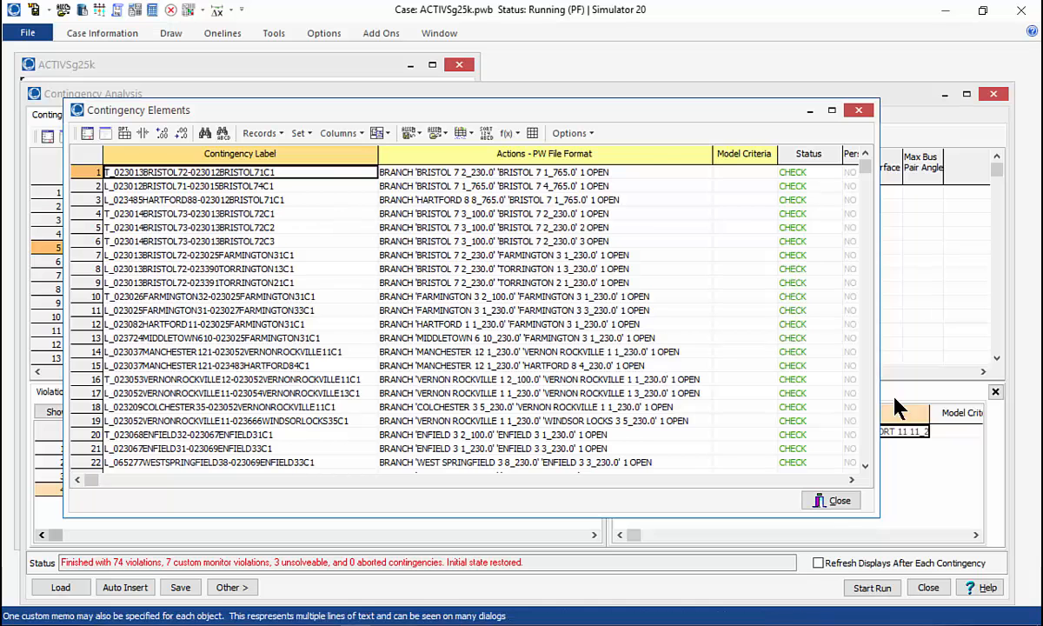
Step: View the Copy/Paste/Send options for the contingency element records, including Send All to Excel, without exporting anything
click(852, 480)
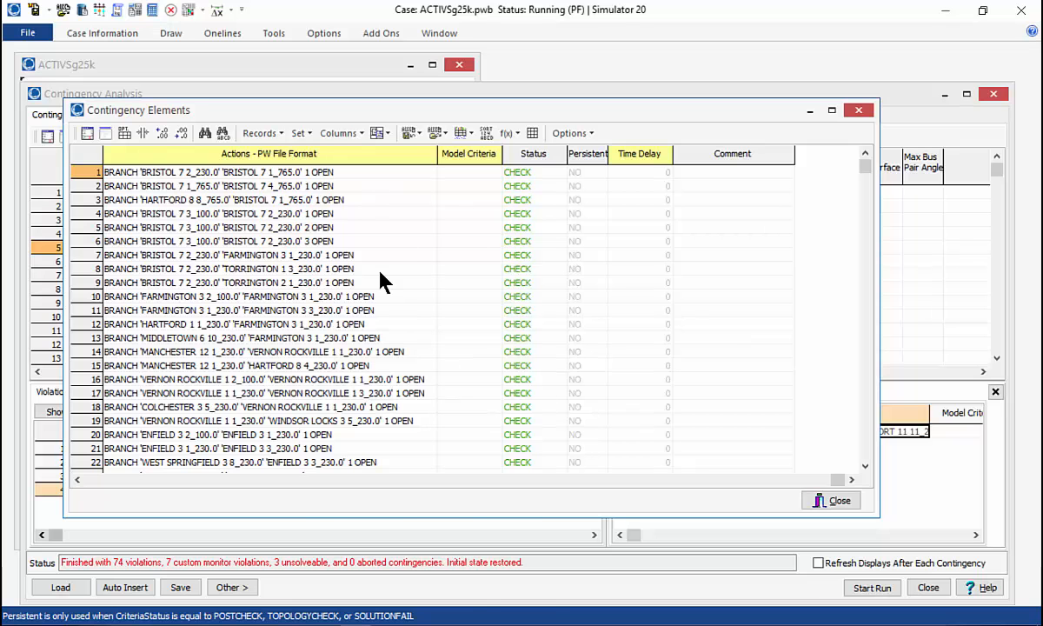
click(345, 243)
right_click(309, 247)
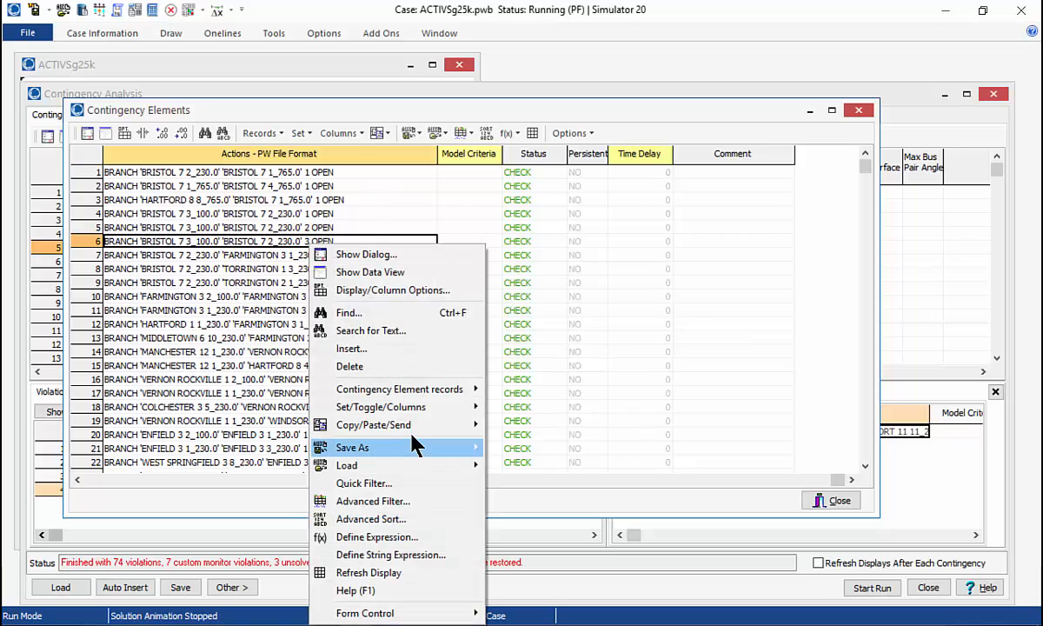
mouse_move(461, 425)
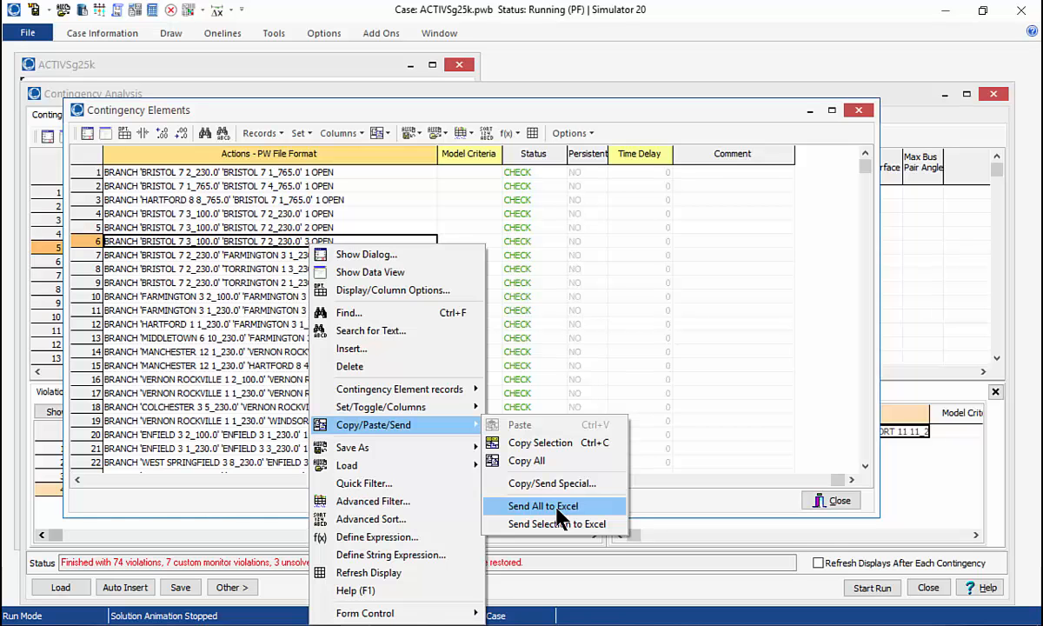
click(221, 252)
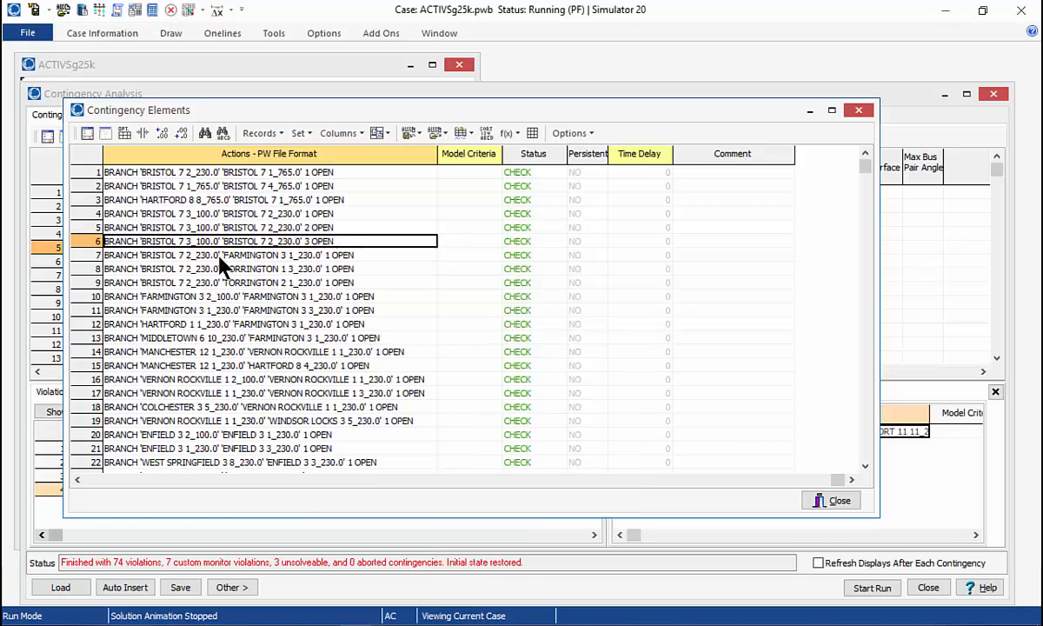
Step: Look across the label, action, criteria and status fields of the seventh contingency element and close the table
click(221, 255)
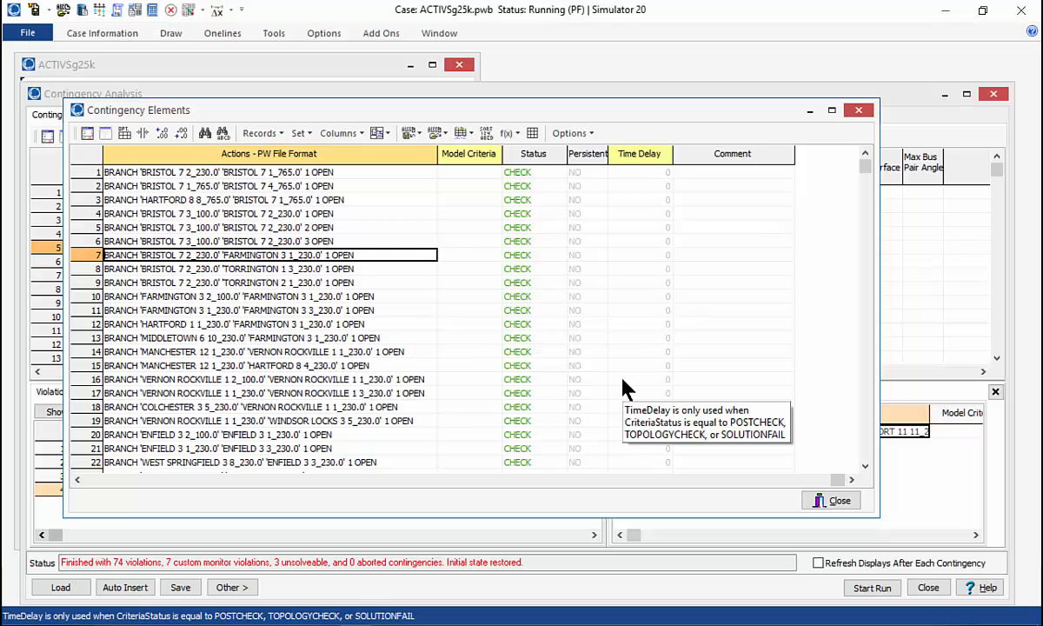
key(Right)
key(Right)
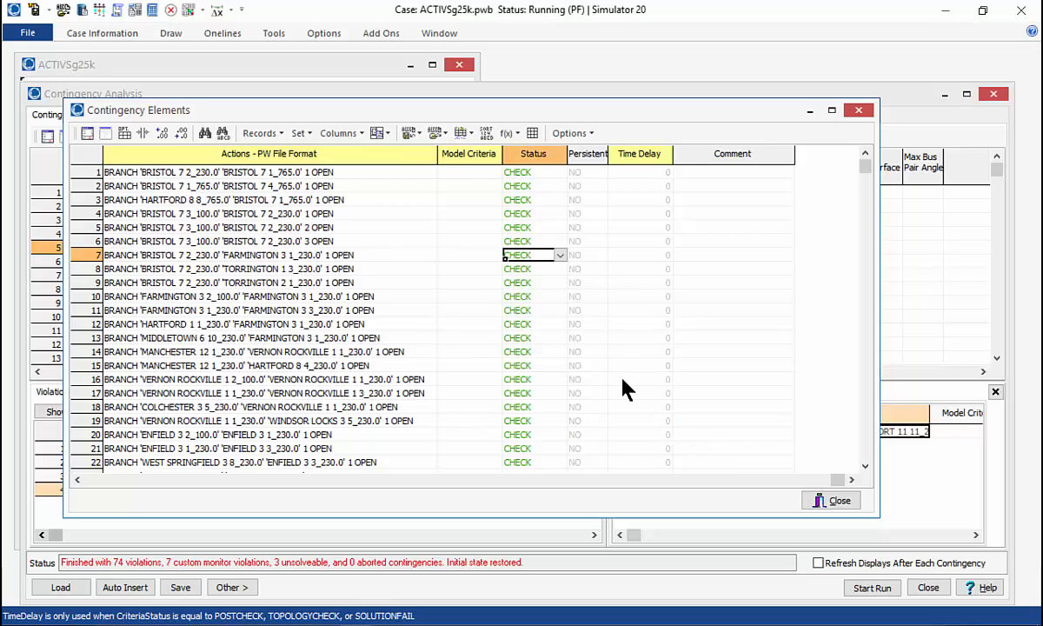
key(Left)
key(Left)
key(Left)
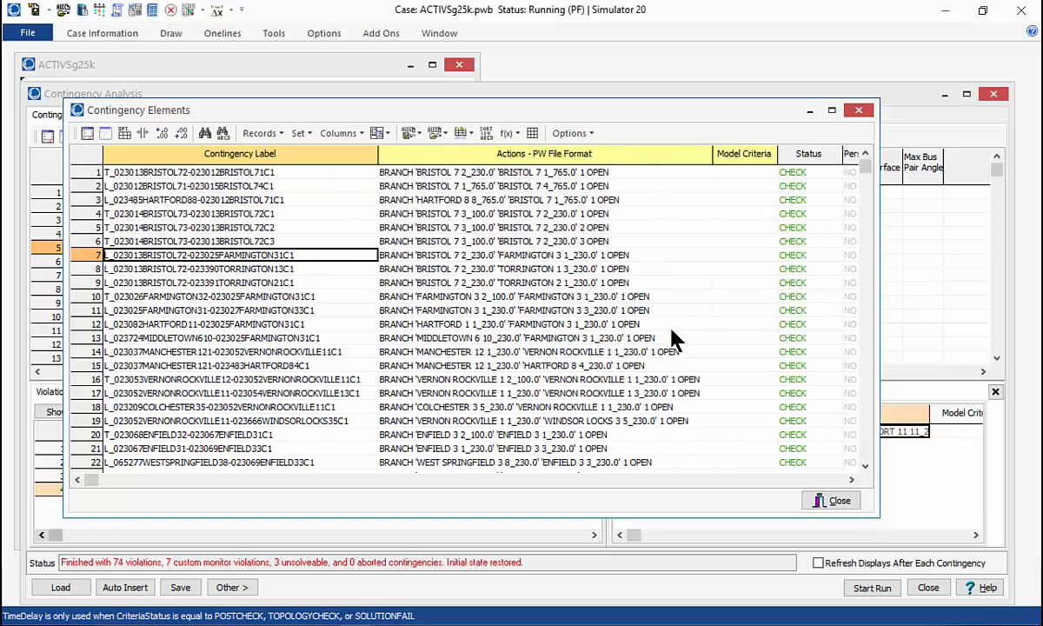
click(830, 499)
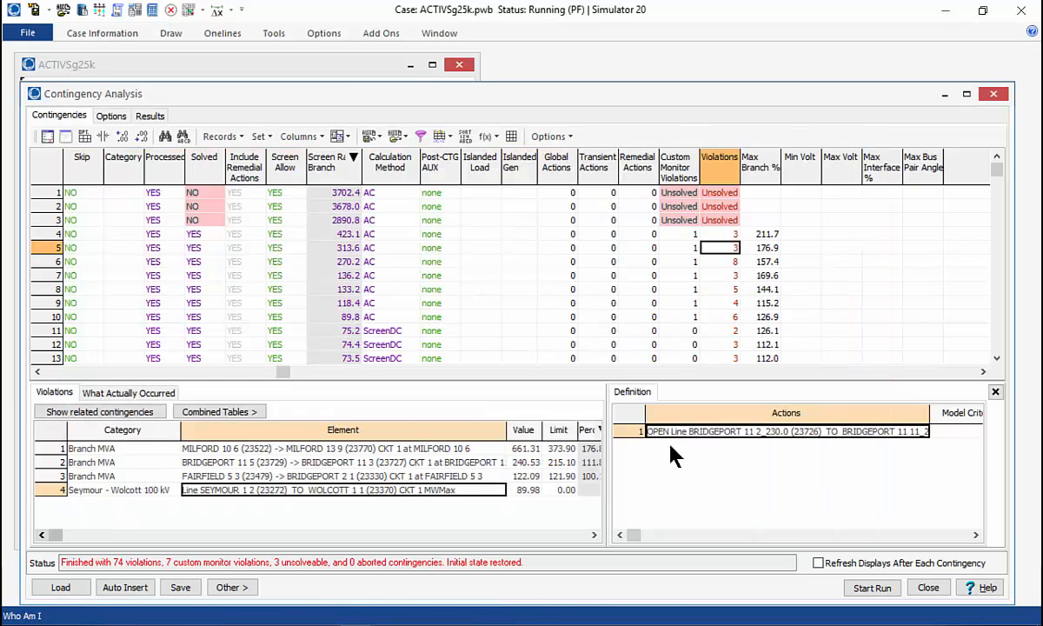
Step: Open the Contingency Violation Matrices and process the contingency results with custom monitors and unsolvable contingencies included
click(240, 417)
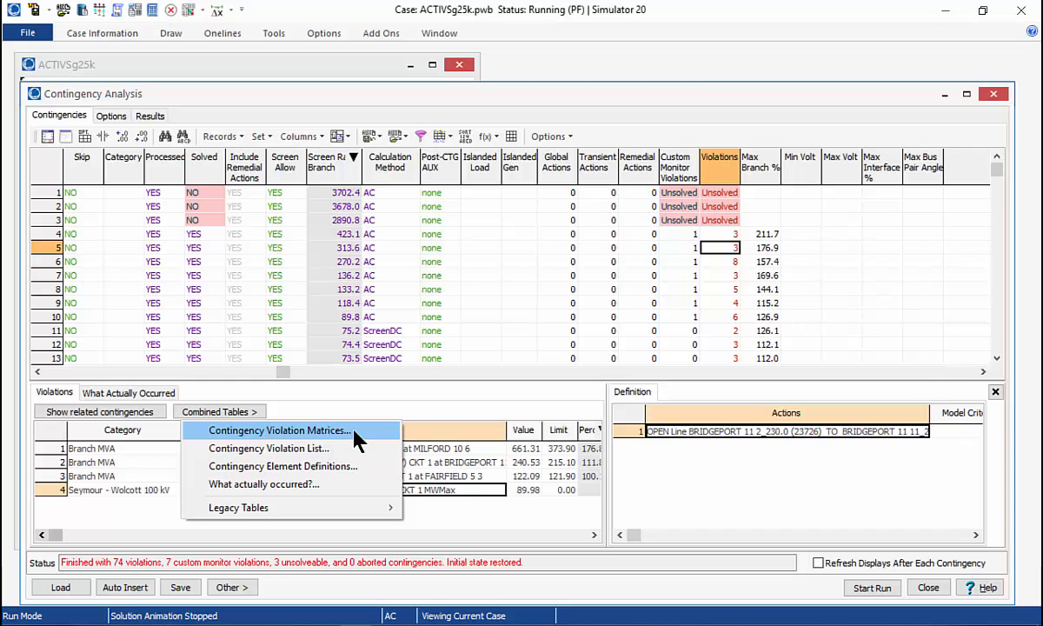
click(327, 433)
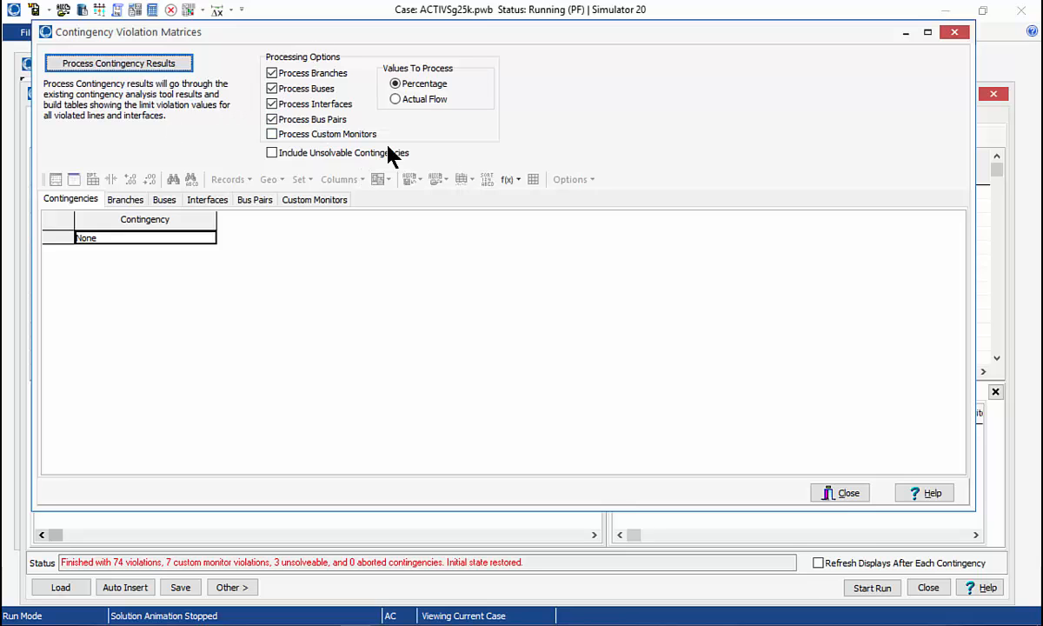
click(272, 133)
click(272, 153)
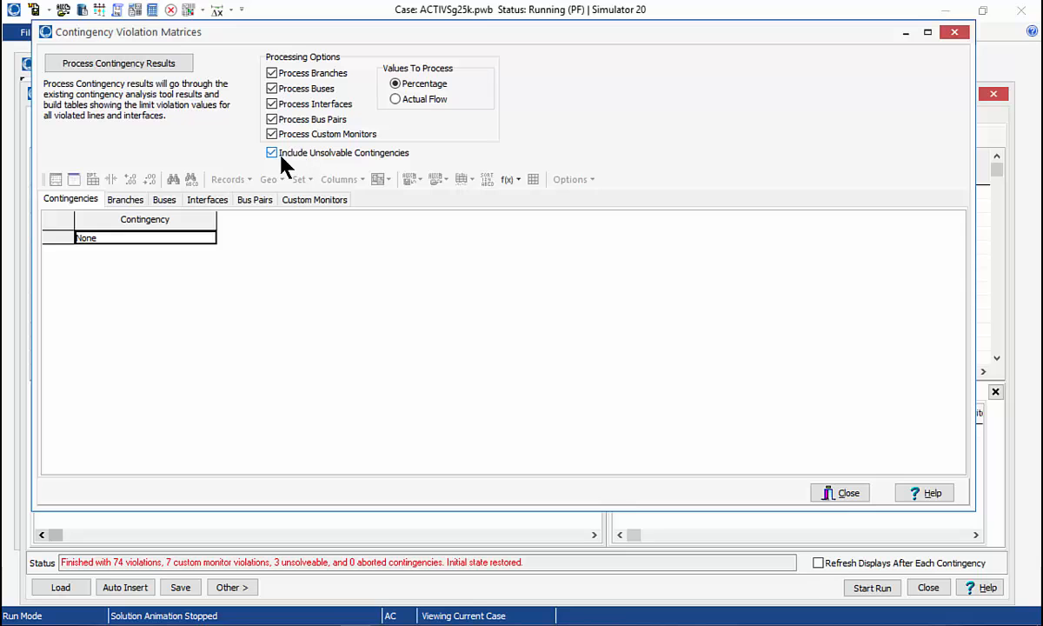
click(157, 67)
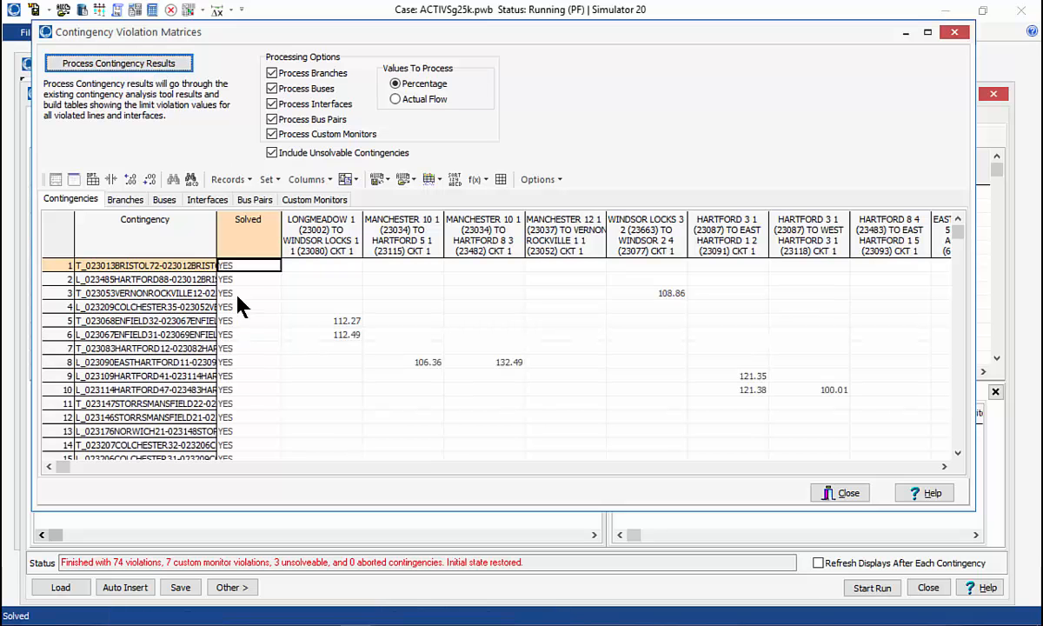
Step: Widen the matrix's Contingency column and look through the Solved status of the contingencies down to the last row
drag(217, 234, 363, 234)
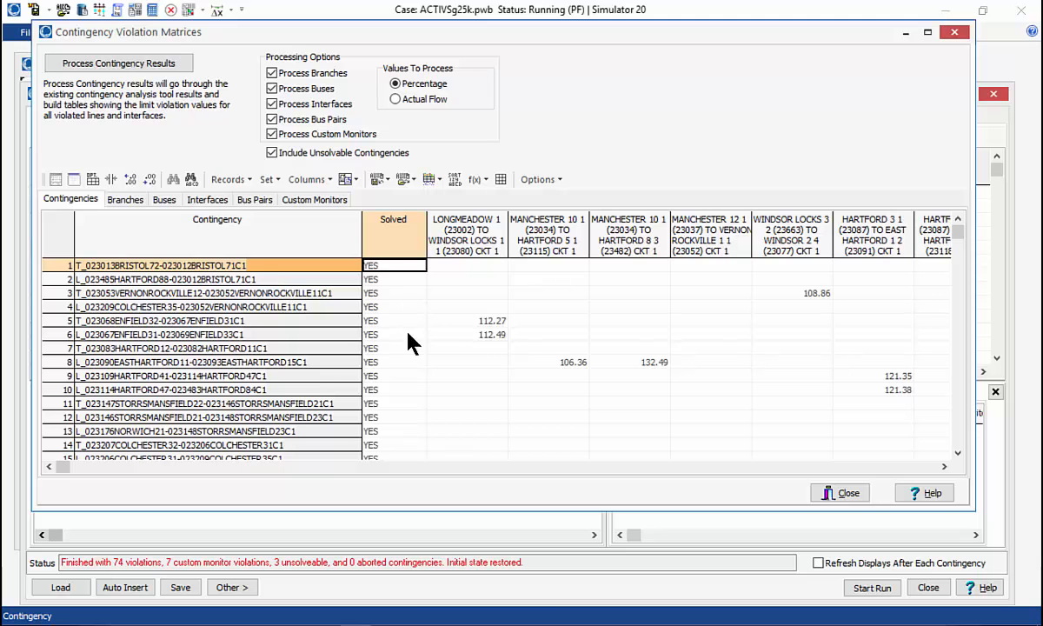
click(387, 293)
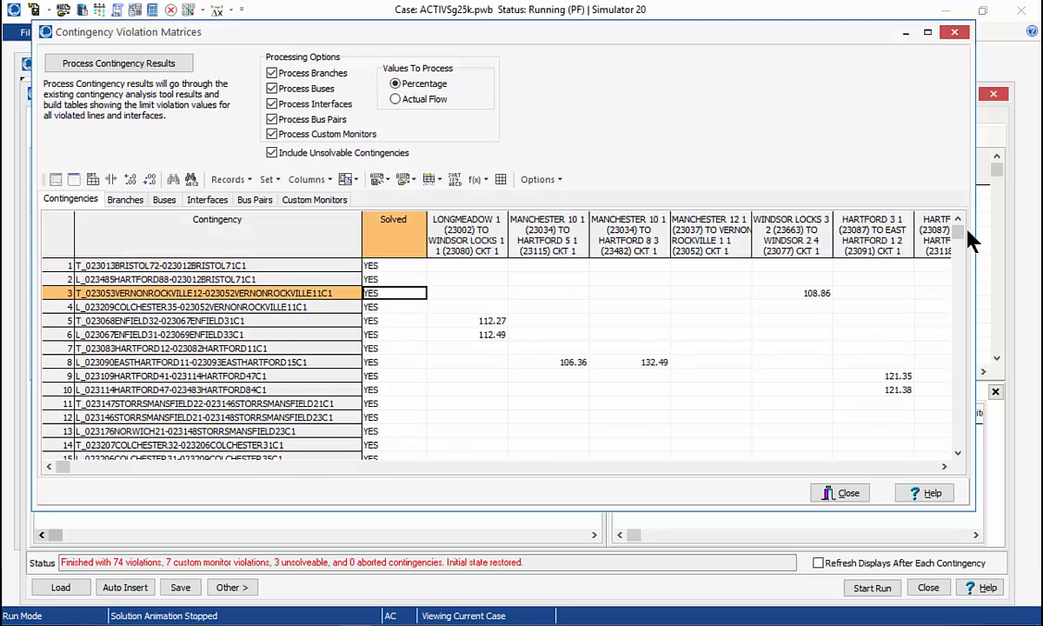
drag(960, 231, 982, 456)
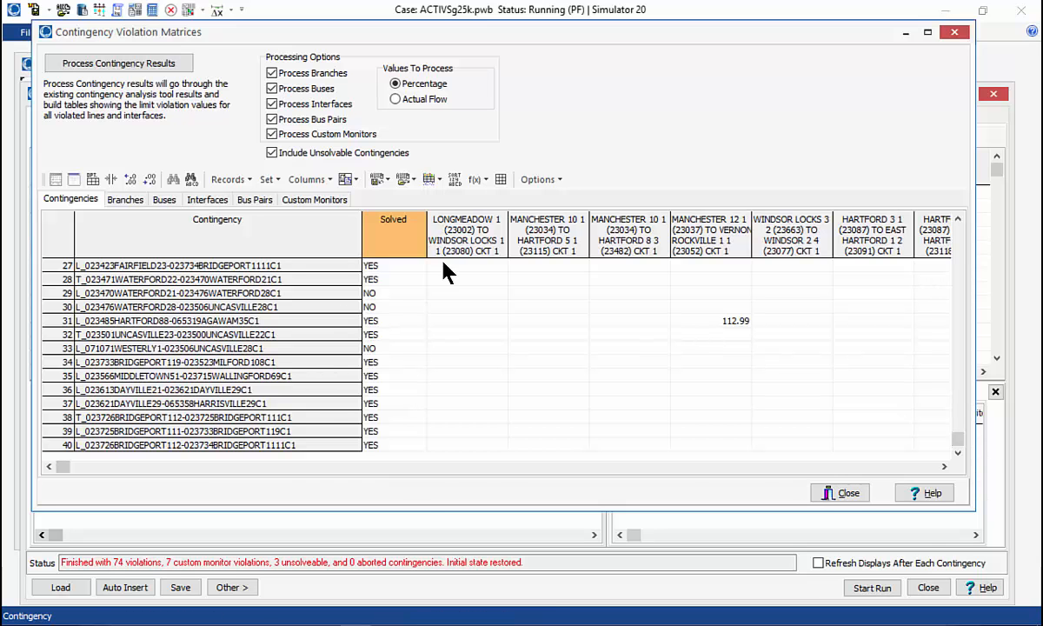
Step: Examine the contingency violation matrix across its branch and custom monitor columns, including contingency rows 25 to 31
click(496, 293)
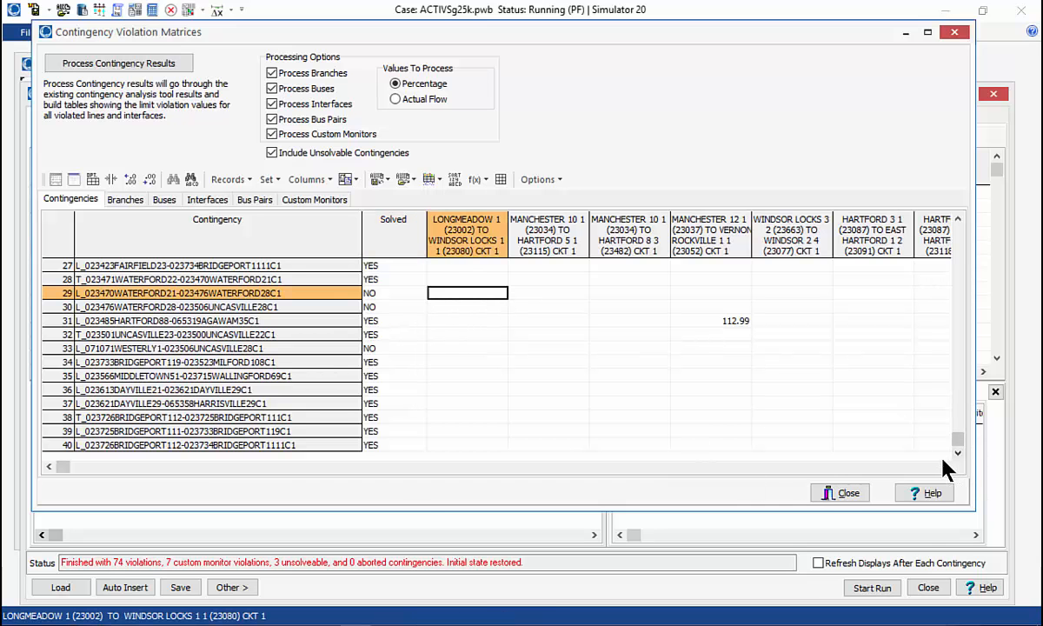
click(714, 322)
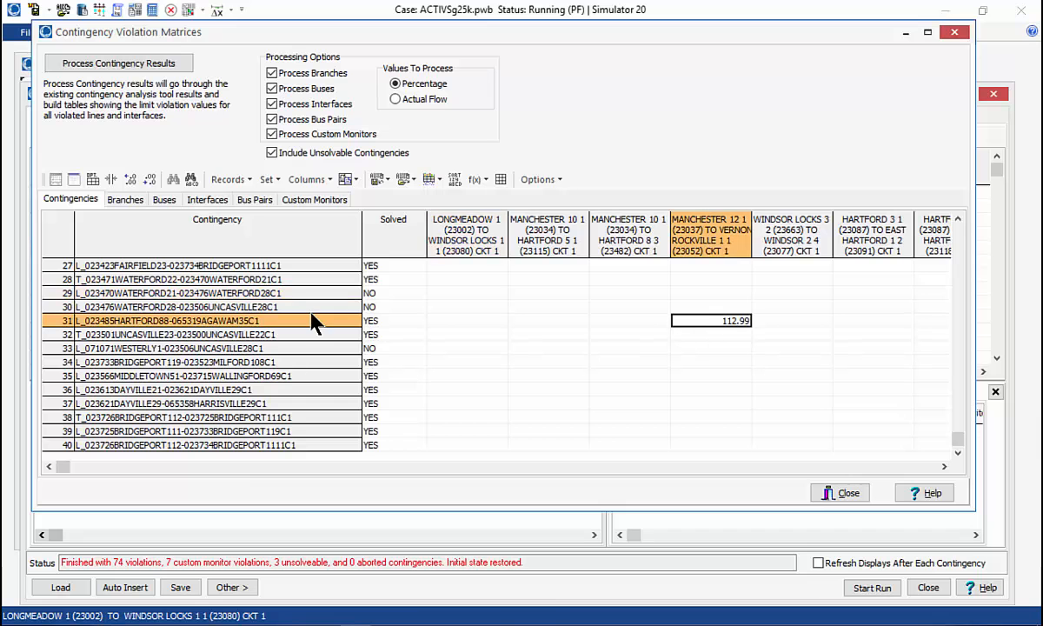
click(944, 467)
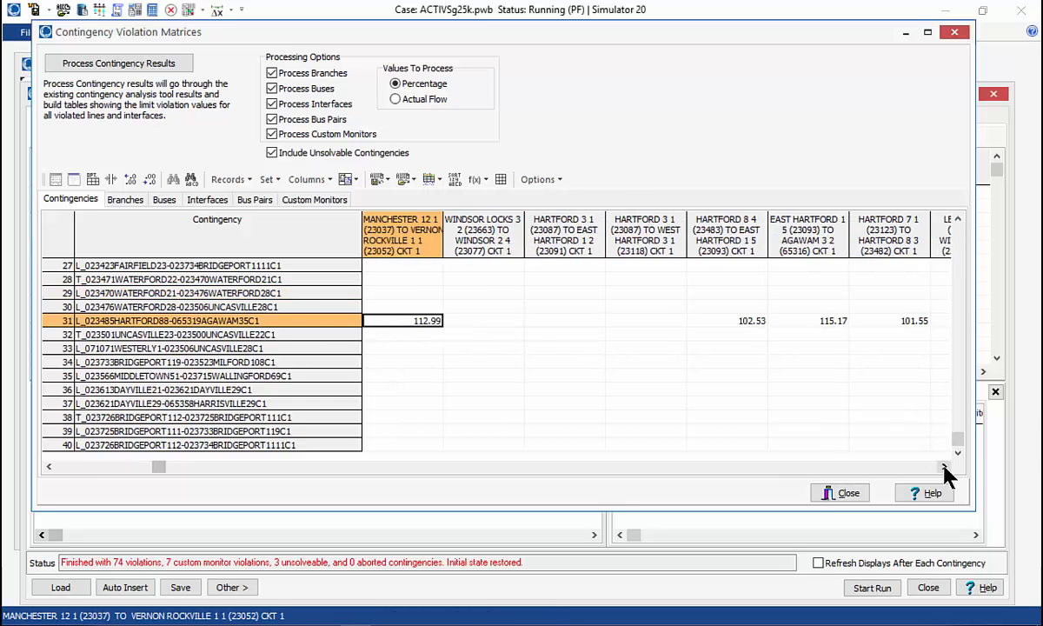
drag(943, 467, 944, 467)
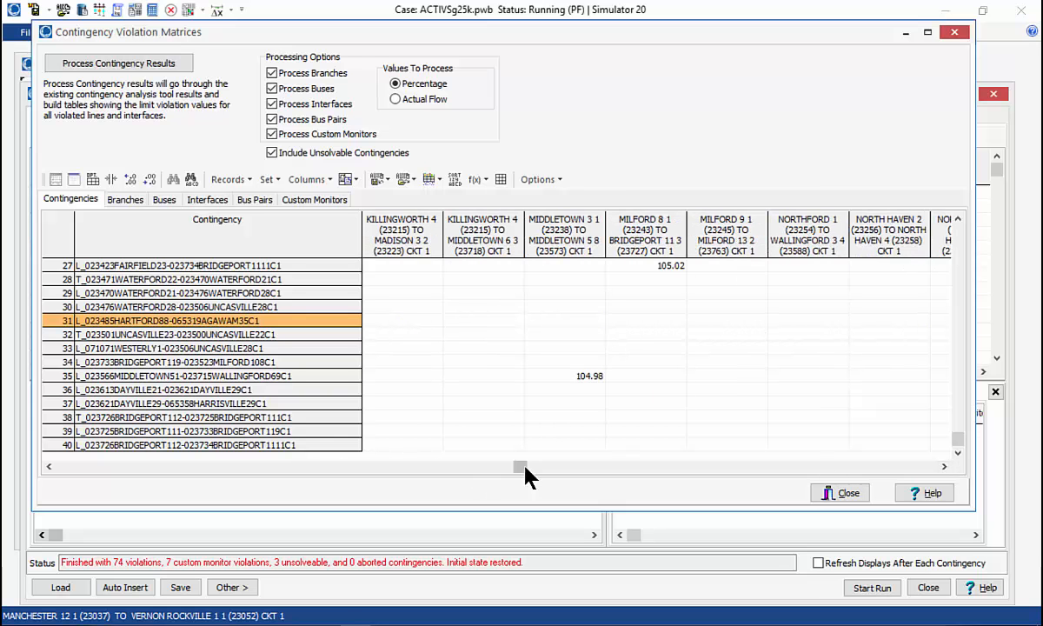
drag(523, 467, 963, 491)
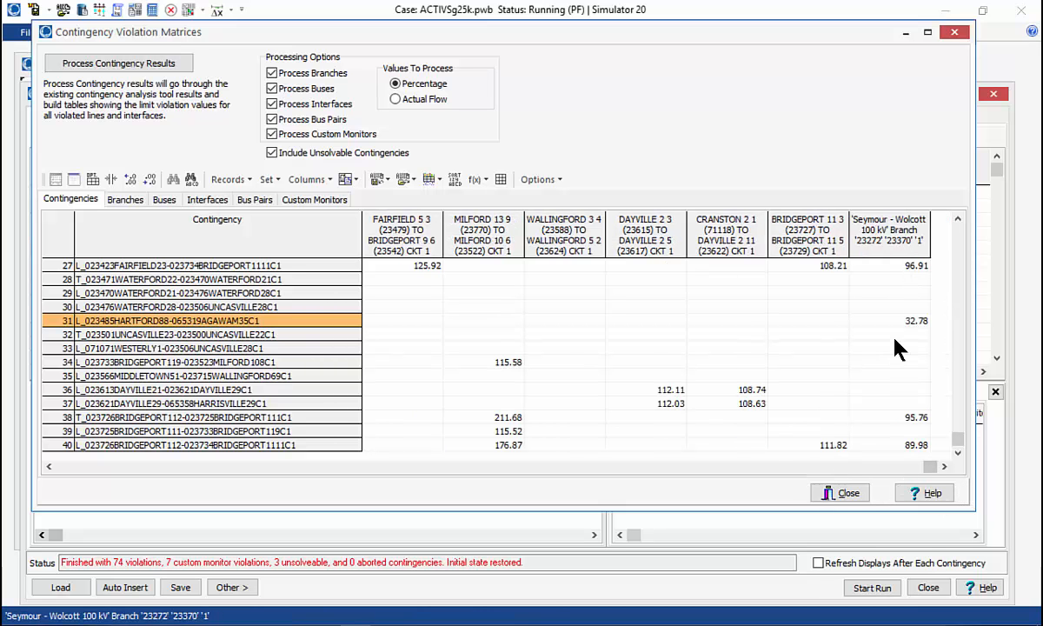
drag(962, 434, 959, 161)
drag(957, 438, 970, 368)
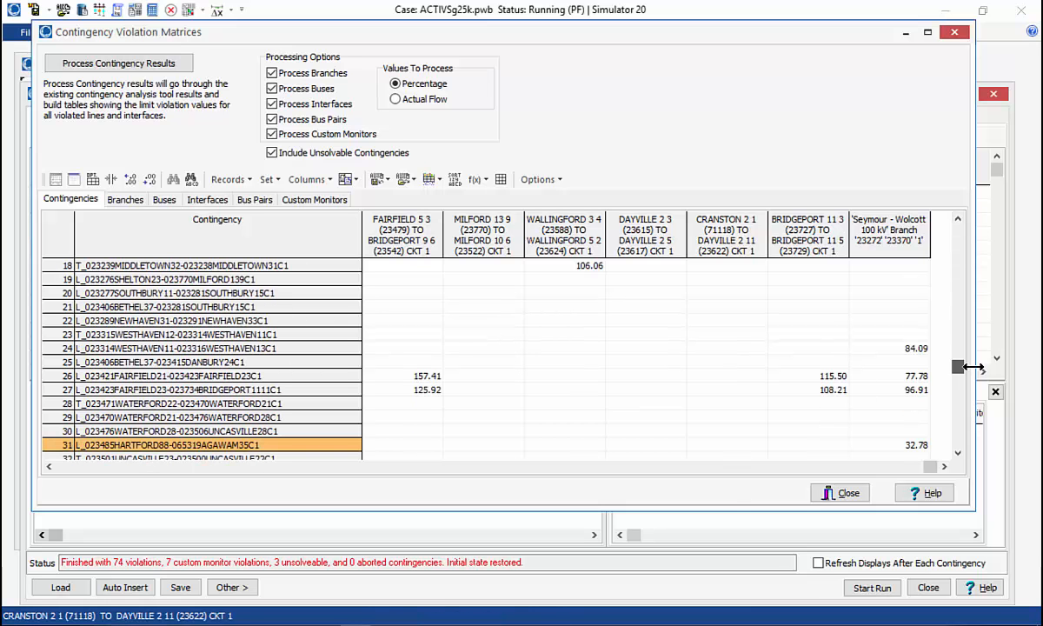
click(808, 376)
click(808, 389)
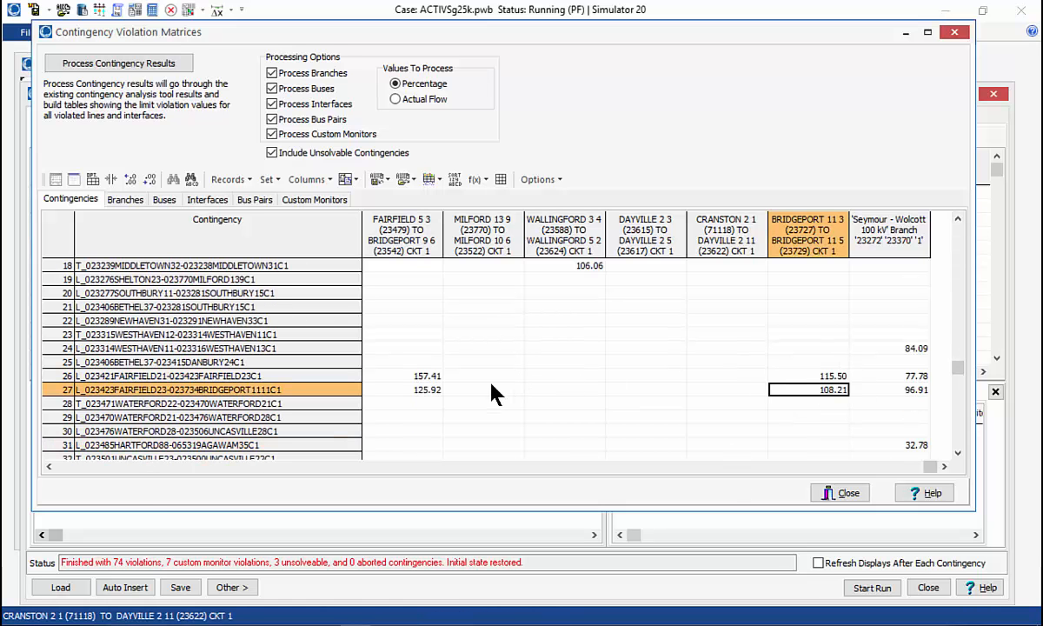
click(414, 362)
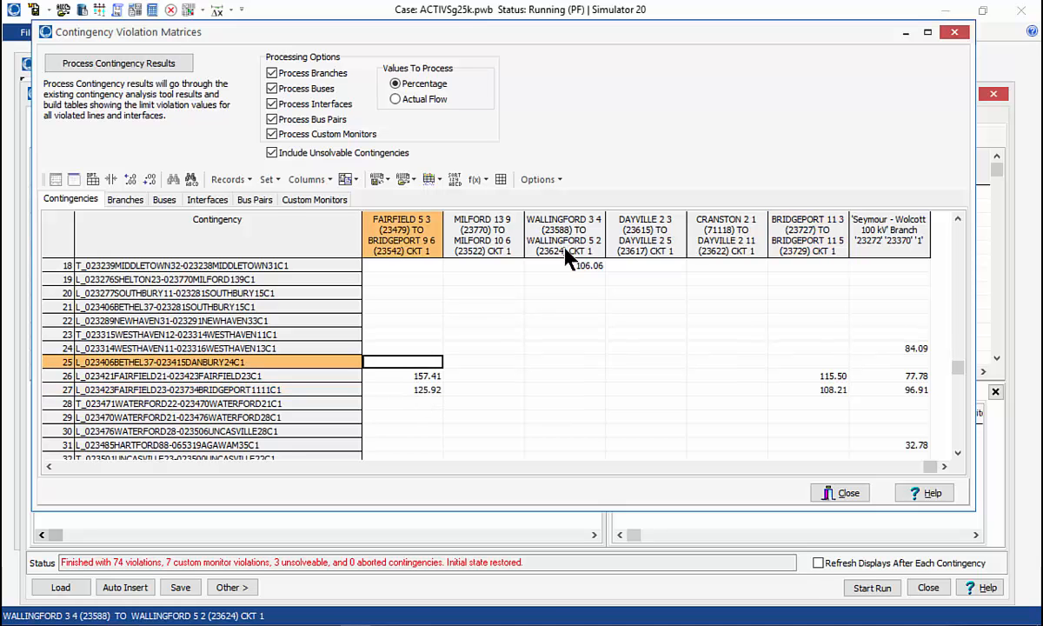
Step: Review the violation matrices for branches, buses, interfaces, bus pairs and custom monitors, widening the Branch column for readability
click(133, 202)
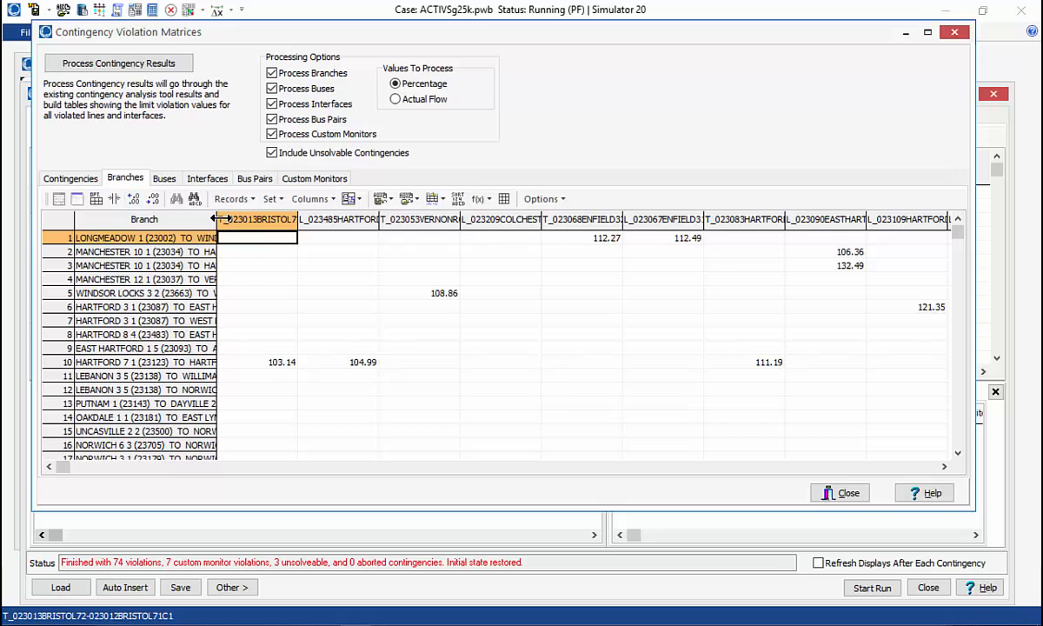
drag(217, 219, 252, 219)
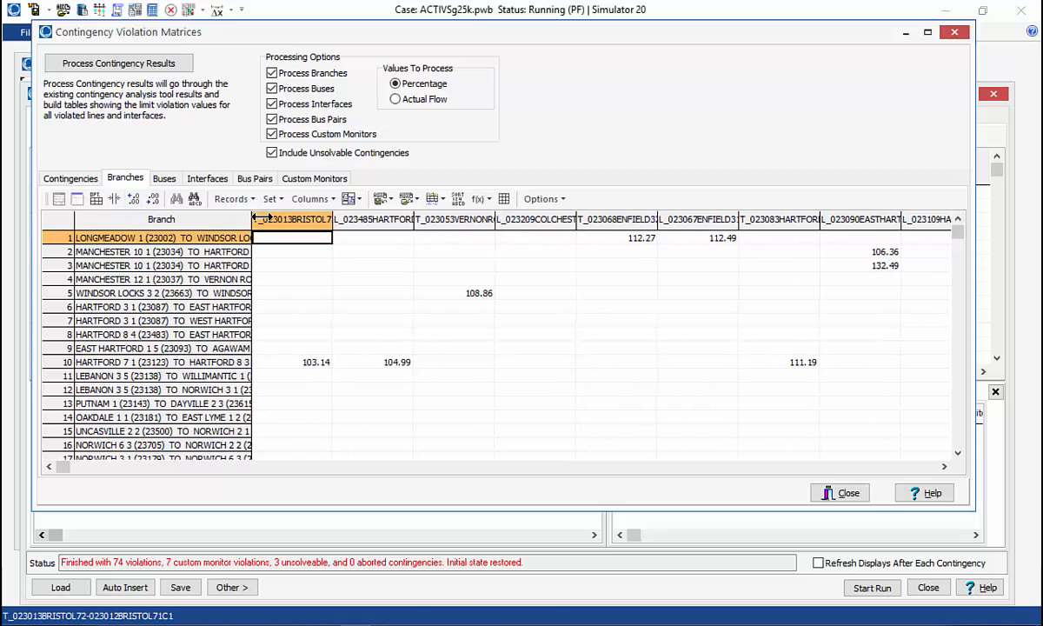
click(164, 180)
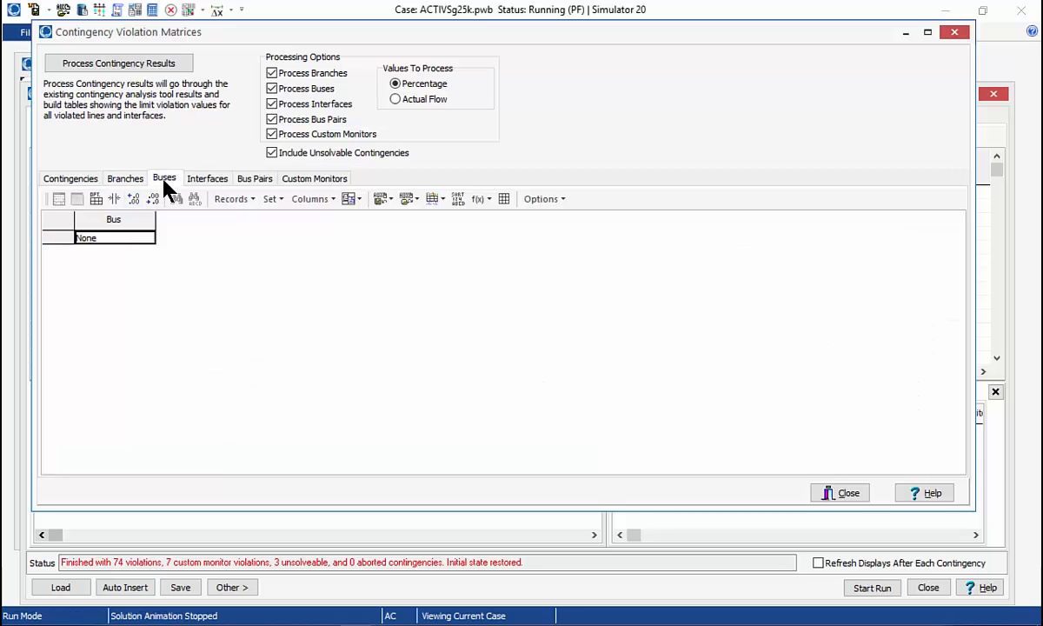
click(205, 181)
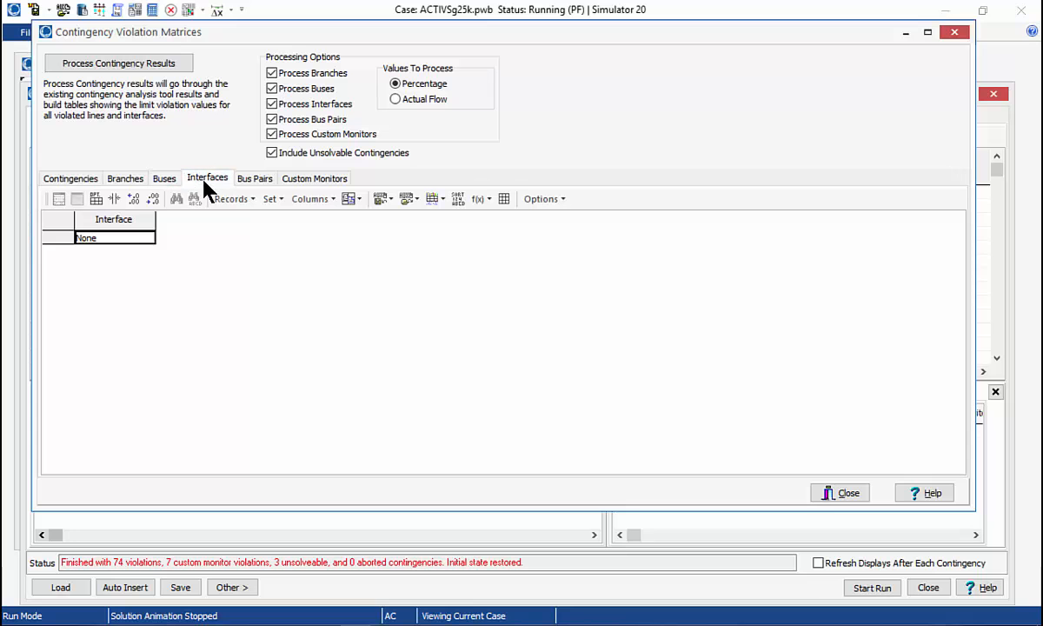
click(262, 182)
click(329, 183)
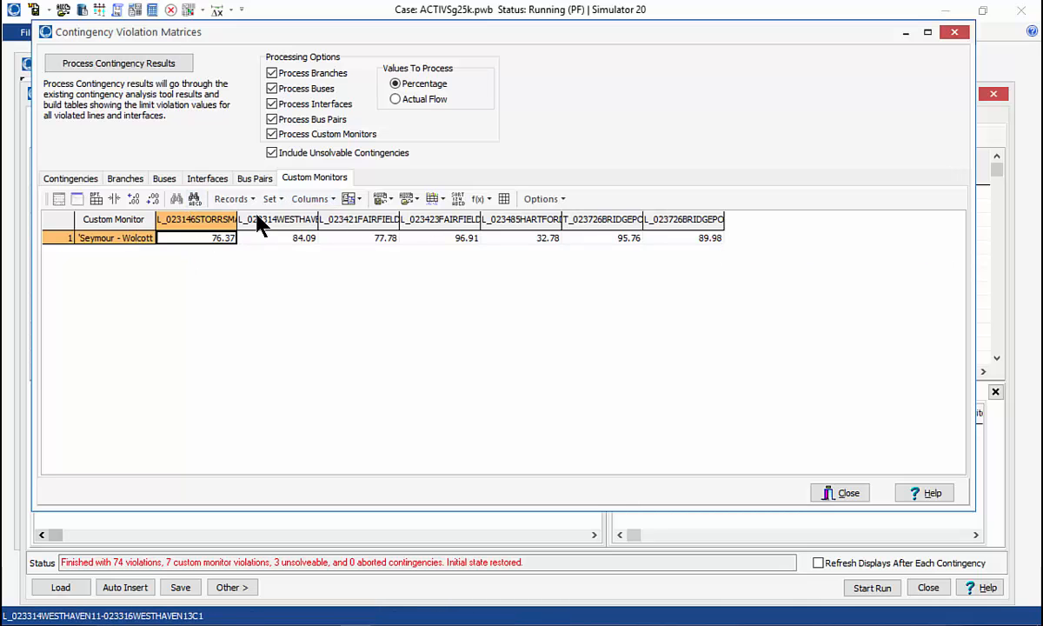
Step: Return to the matrix organized by contingency and look through its copy, send and save options without exporting
click(73, 178)
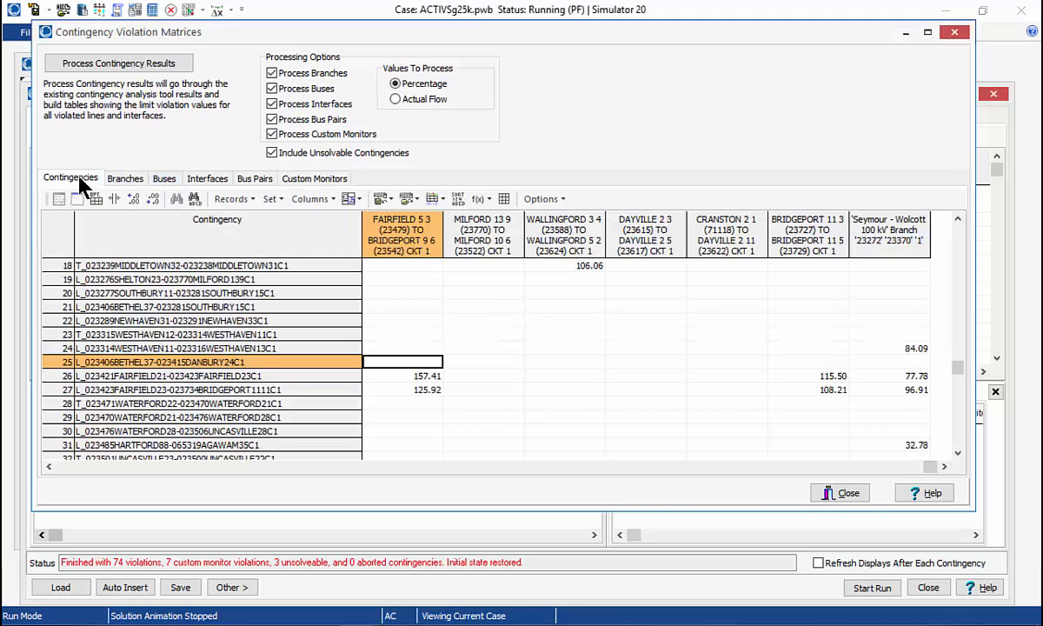
right_click(483, 338)
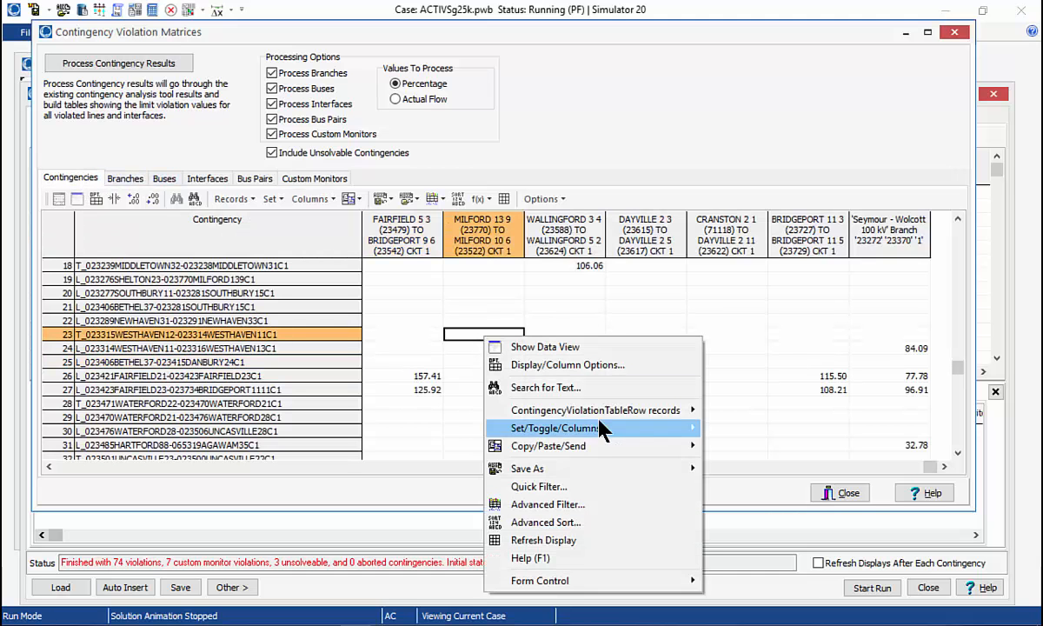
mouse_move(619, 446)
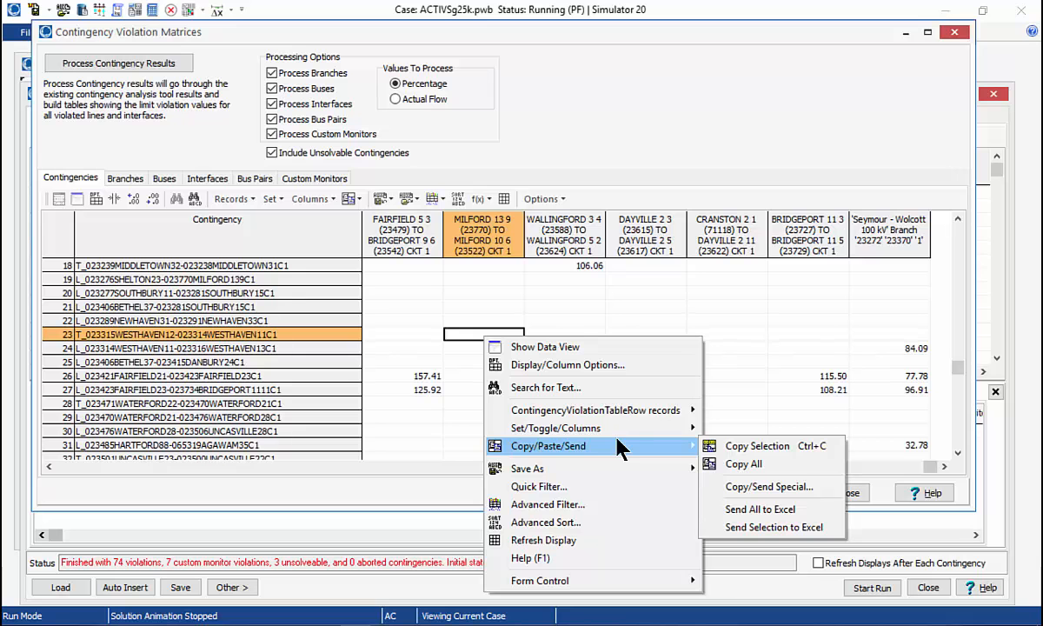
mouse_move(650, 474)
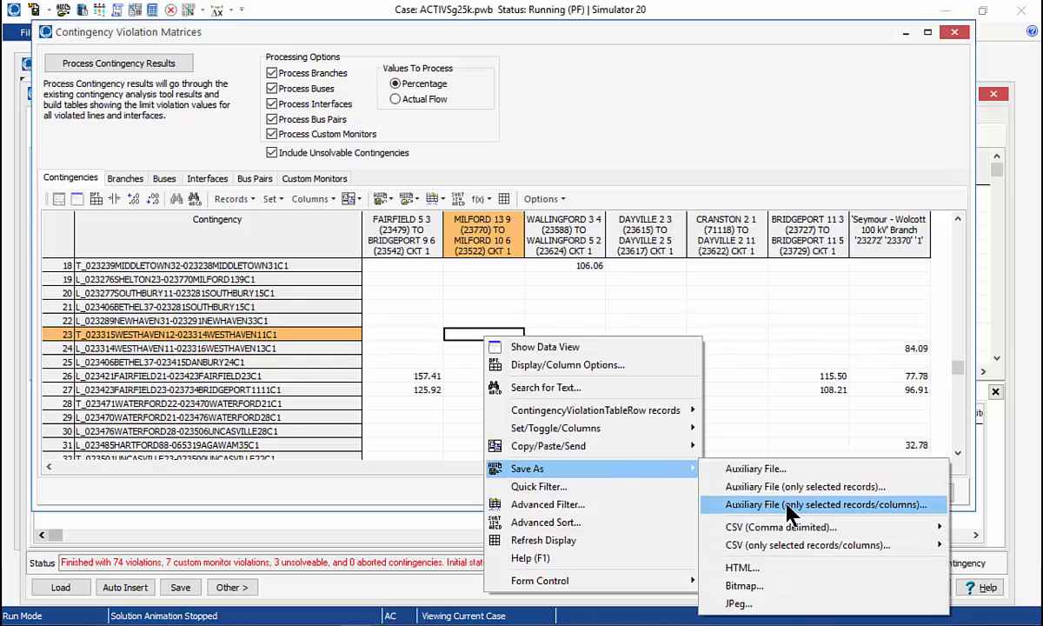
mouse_move(683, 447)
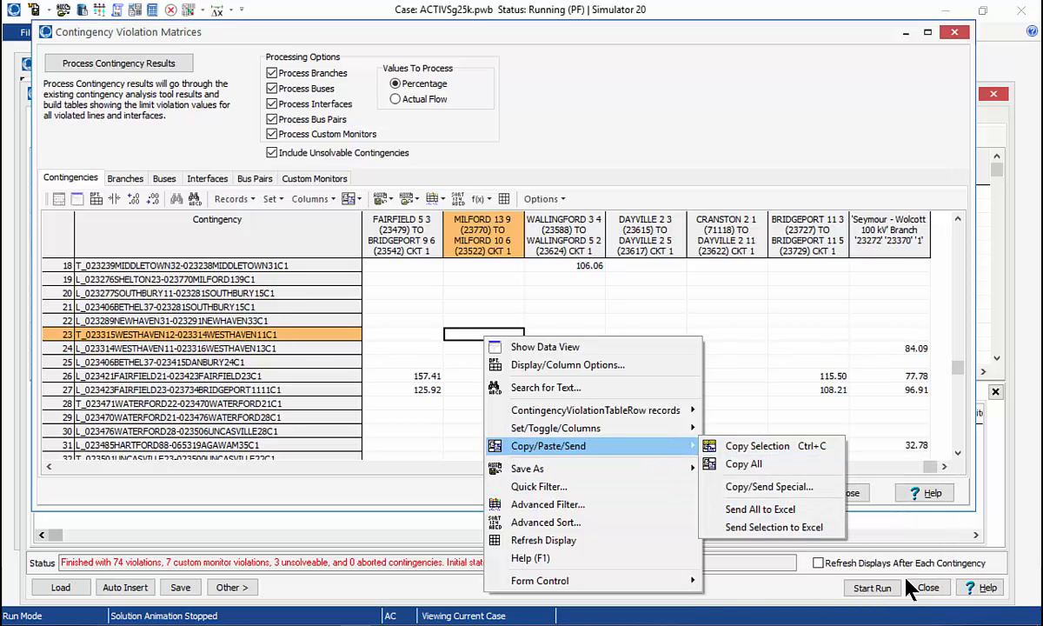
click(380, 339)
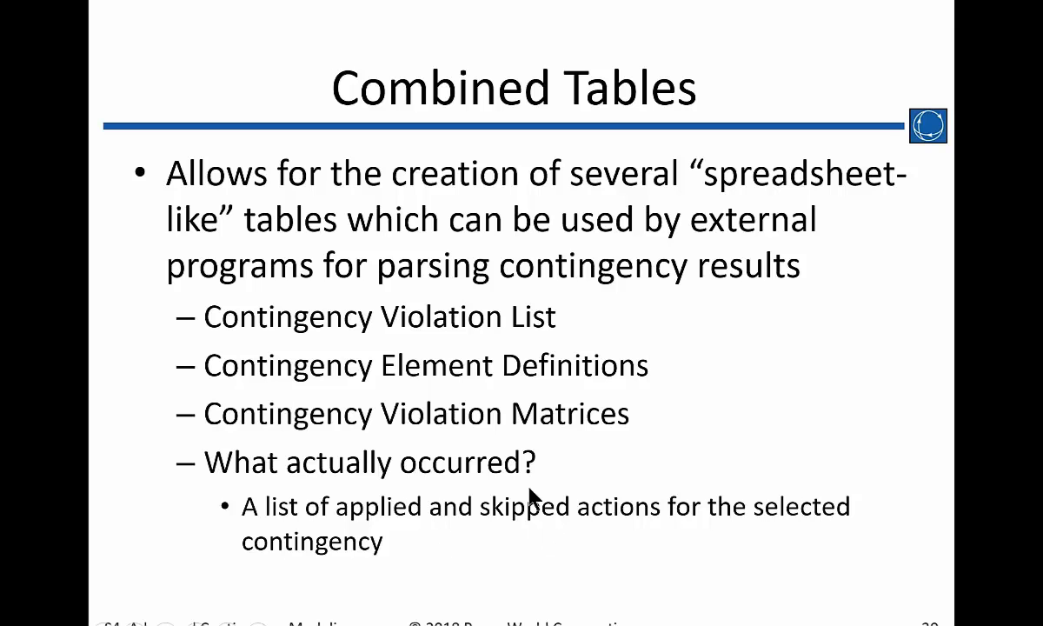
click(438, 523)
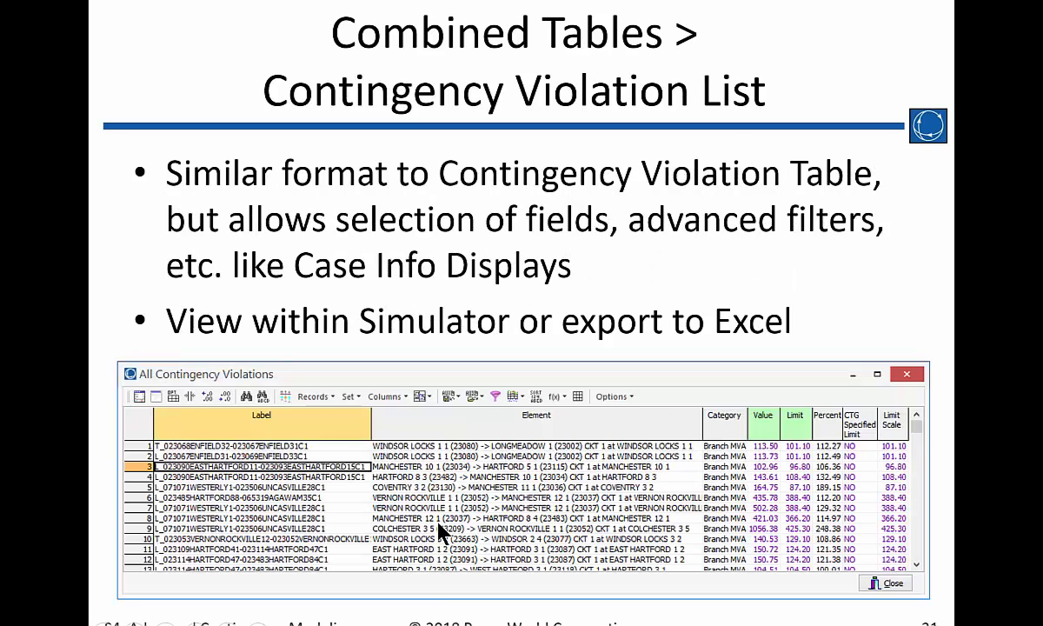
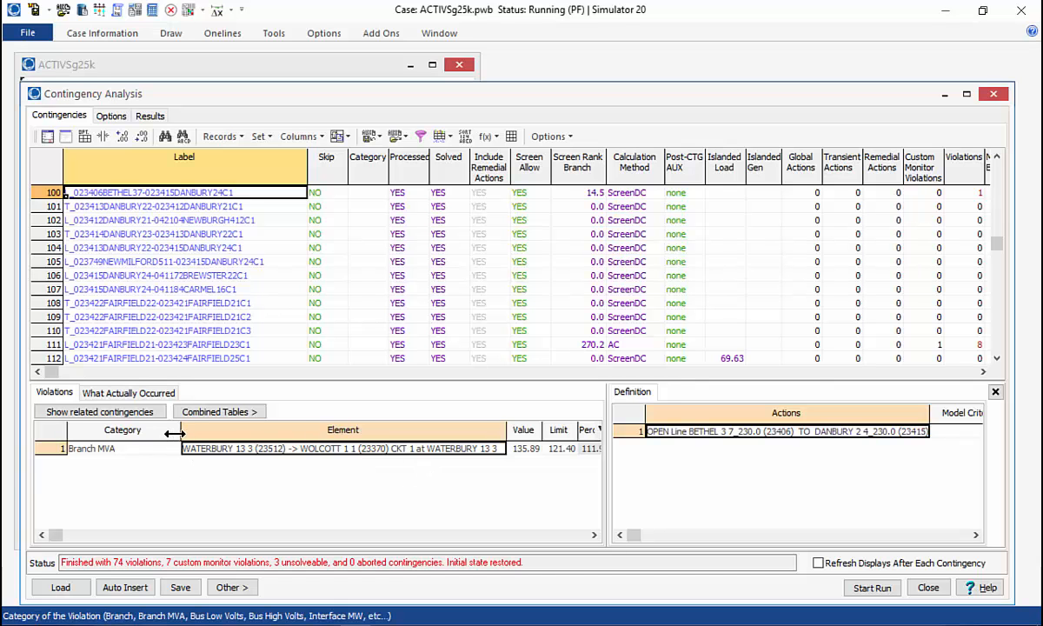
Step: Narrow the violations Category column and set the Seymour–Wolcott branch's monitoring exception status to Default in the contingency options
drag(180, 429, 141, 435)
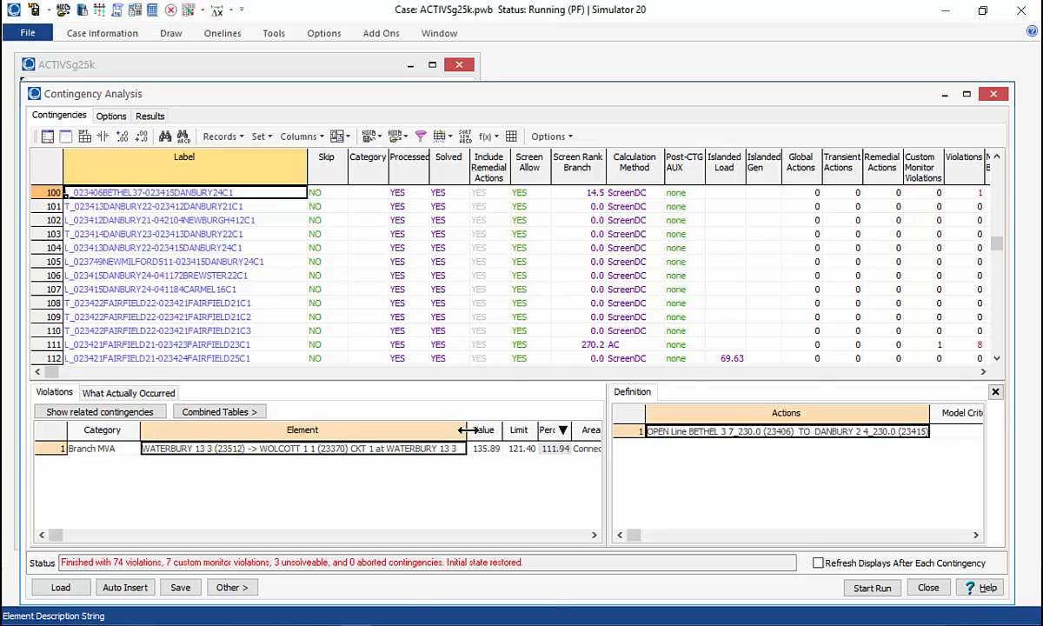
click(112, 116)
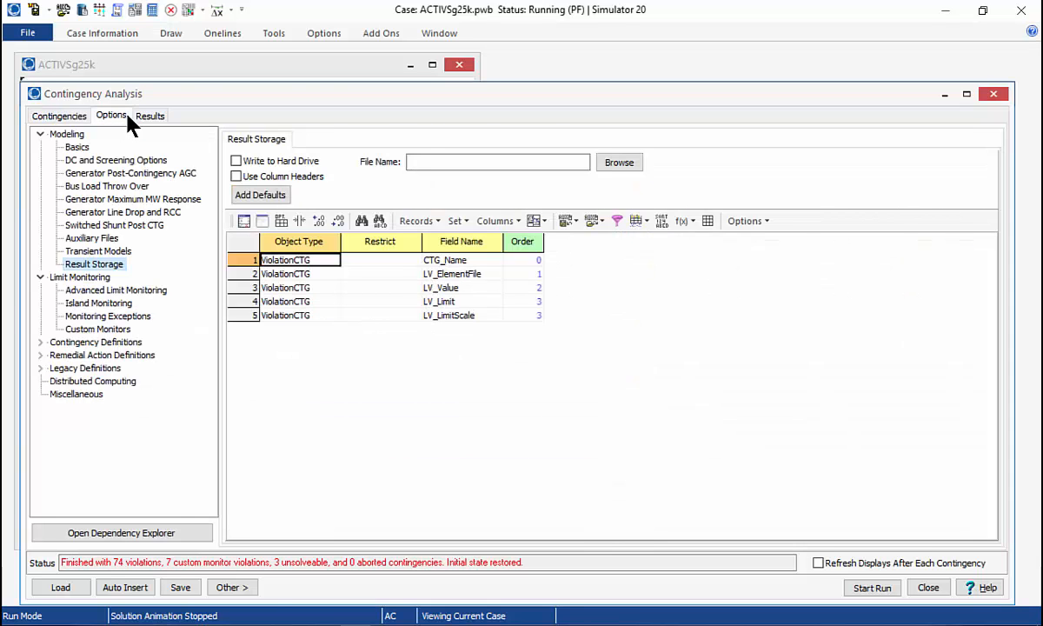
click(138, 317)
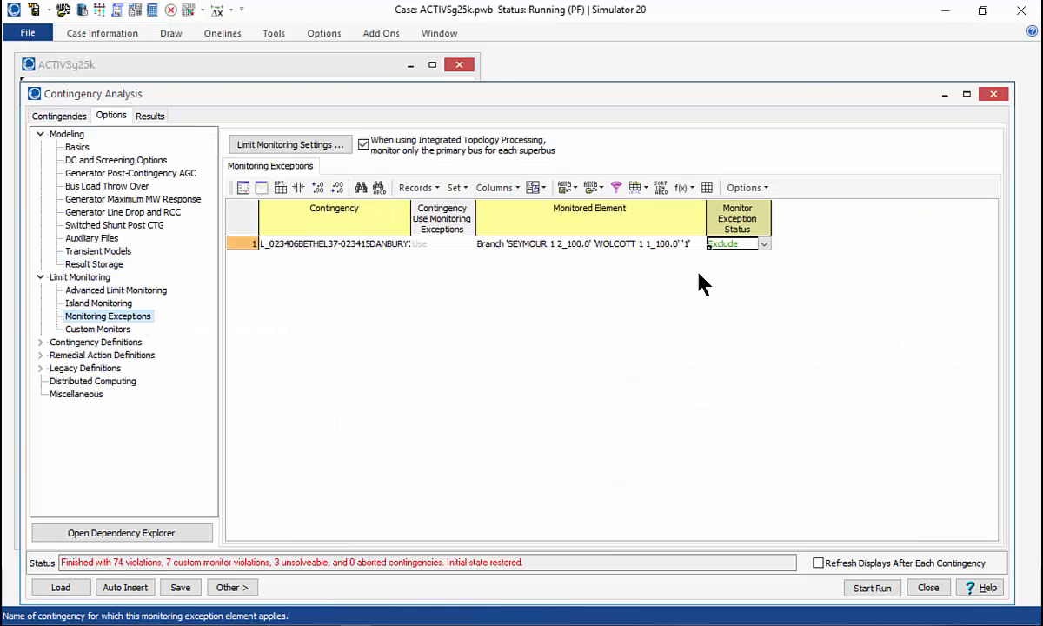
click(765, 245)
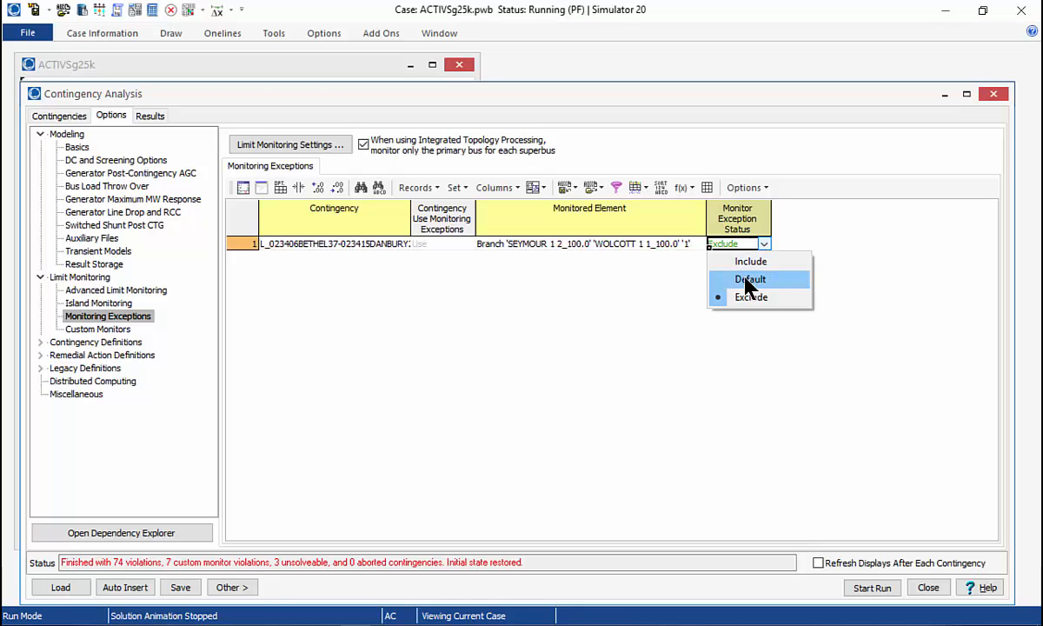
click(748, 279)
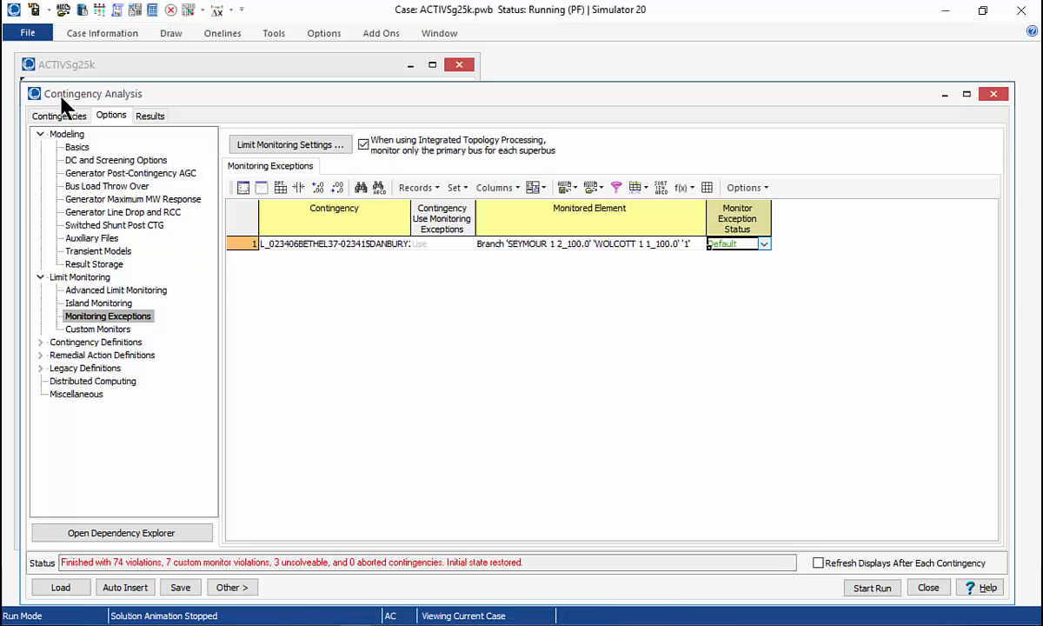
Step: Set full AC power flow screening to No and check the calculation method in the basic modeling options
click(137, 162)
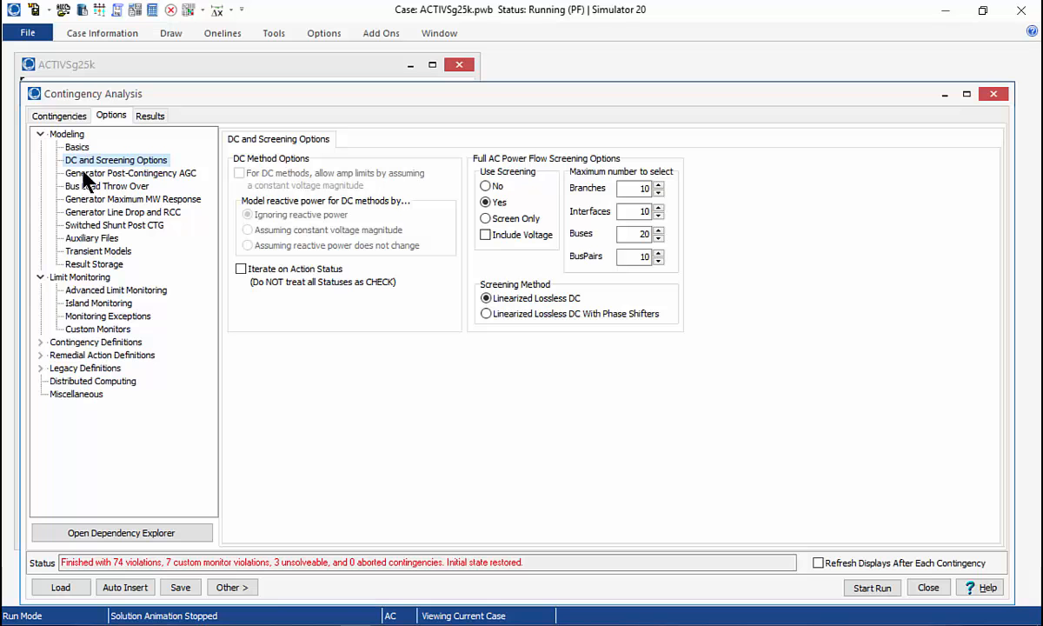
click(497, 191)
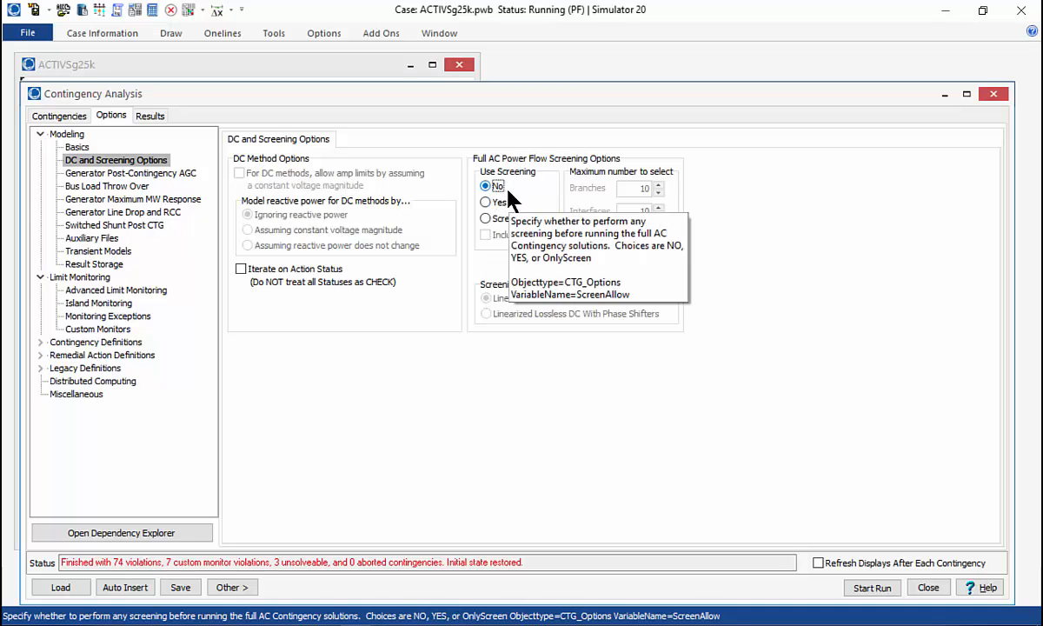
click(68, 147)
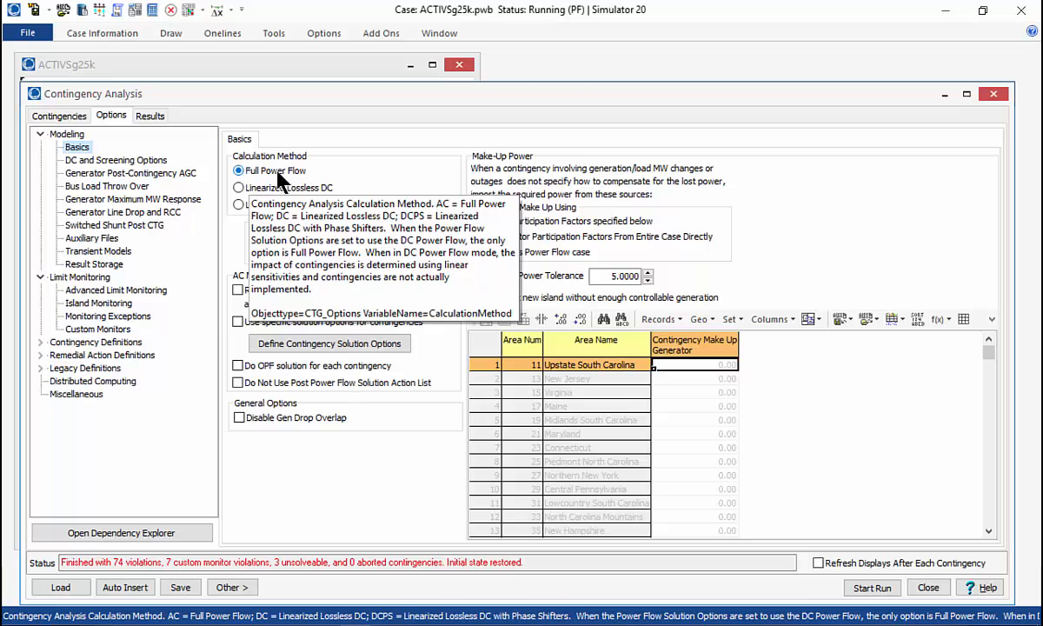
Step: Solve only contingency L_023406BETHEL37-023415DANBURY24C1 and inspect its listed violations
click(61, 115)
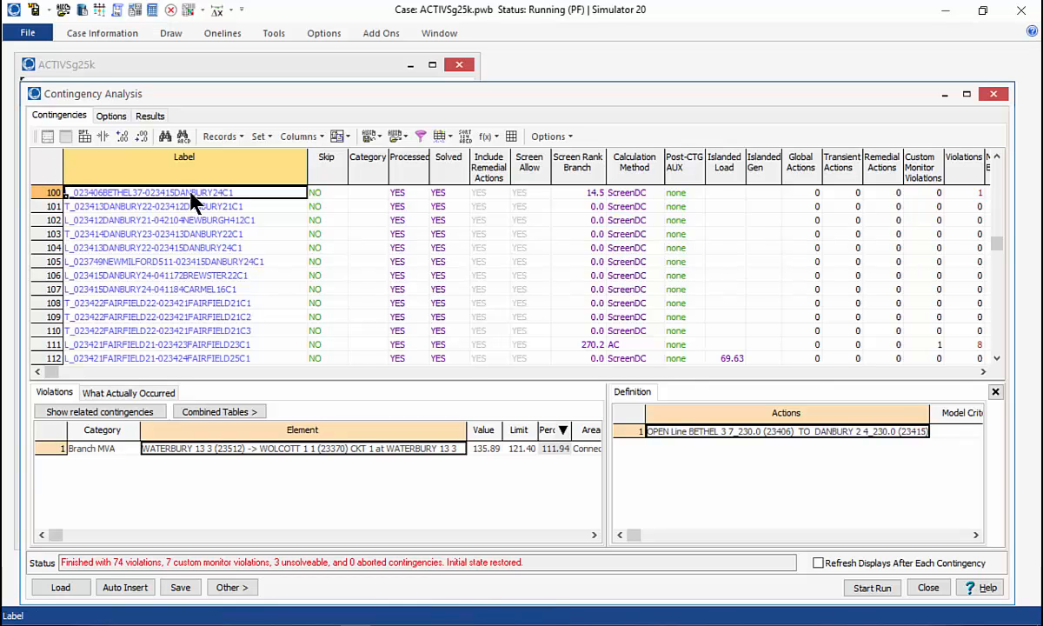
right_click(122, 198)
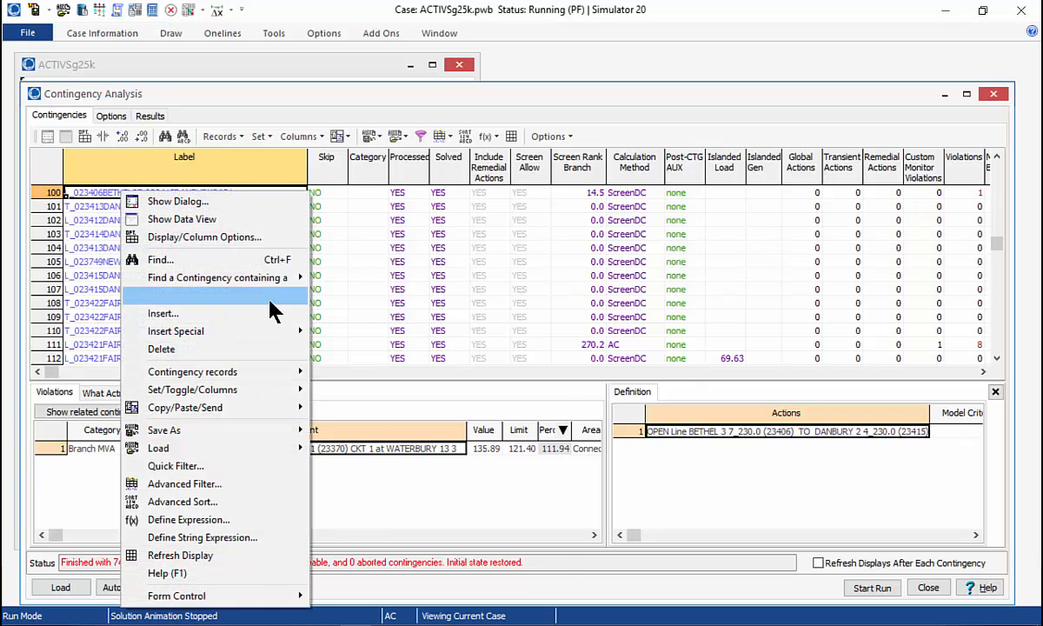
mouse_move(274, 374)
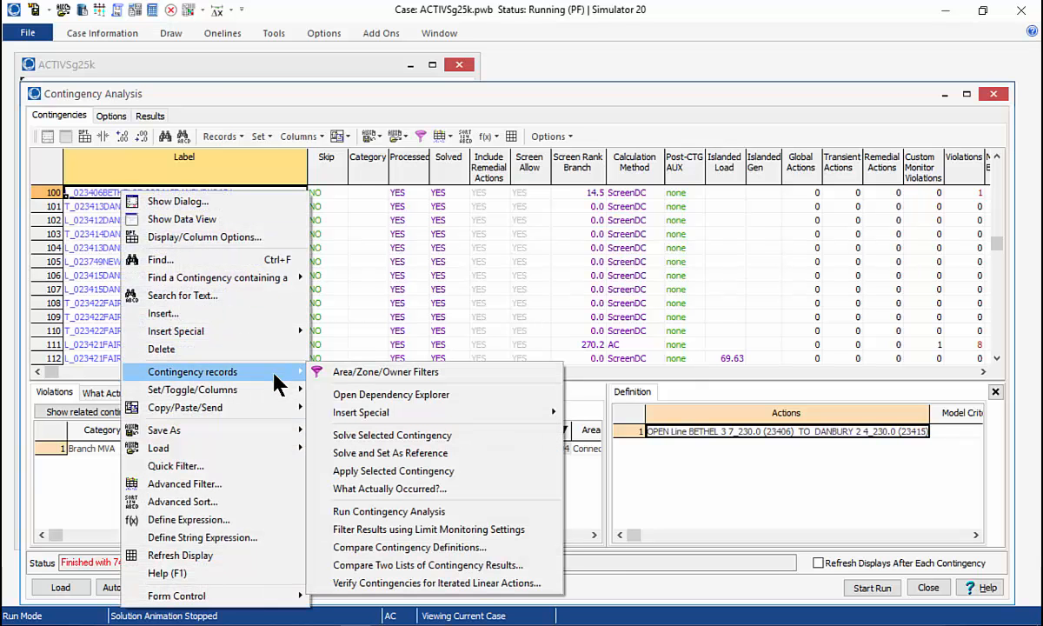
click(411, 435)
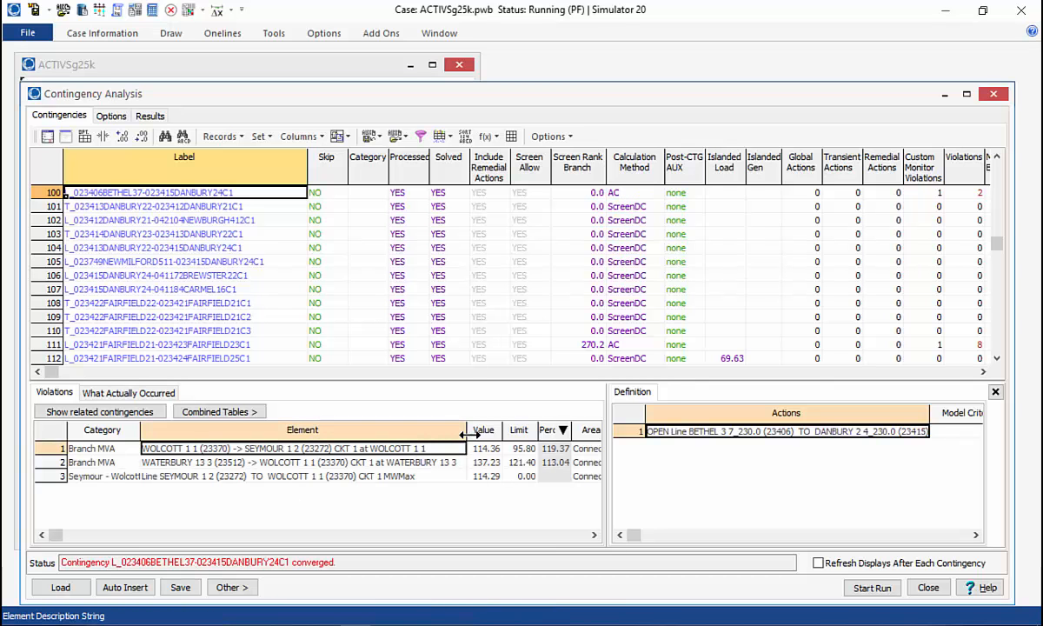
click(548, 475)
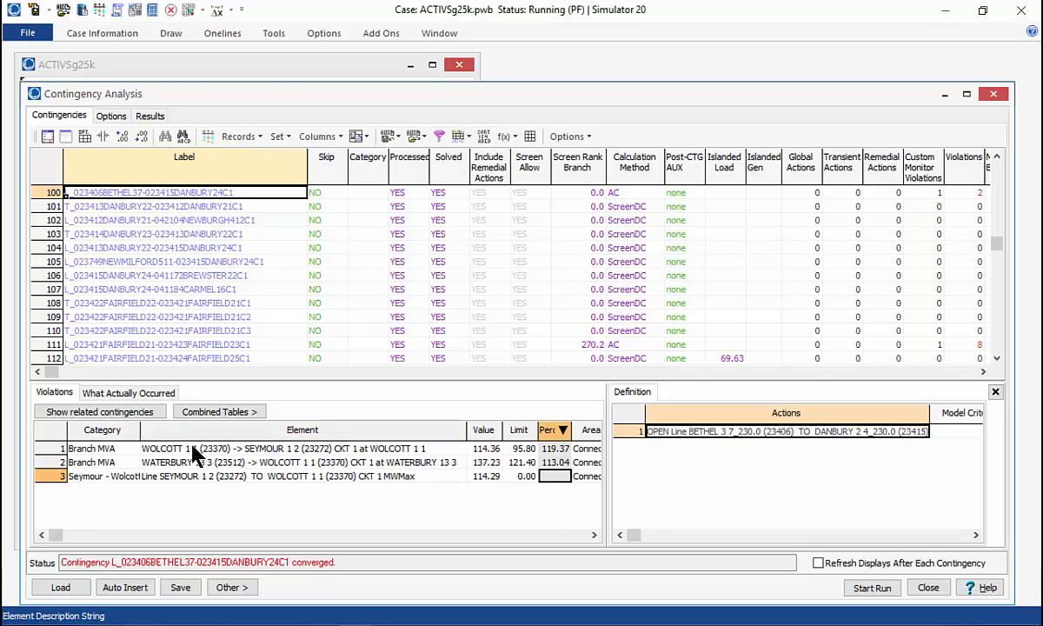
click(414, 463)
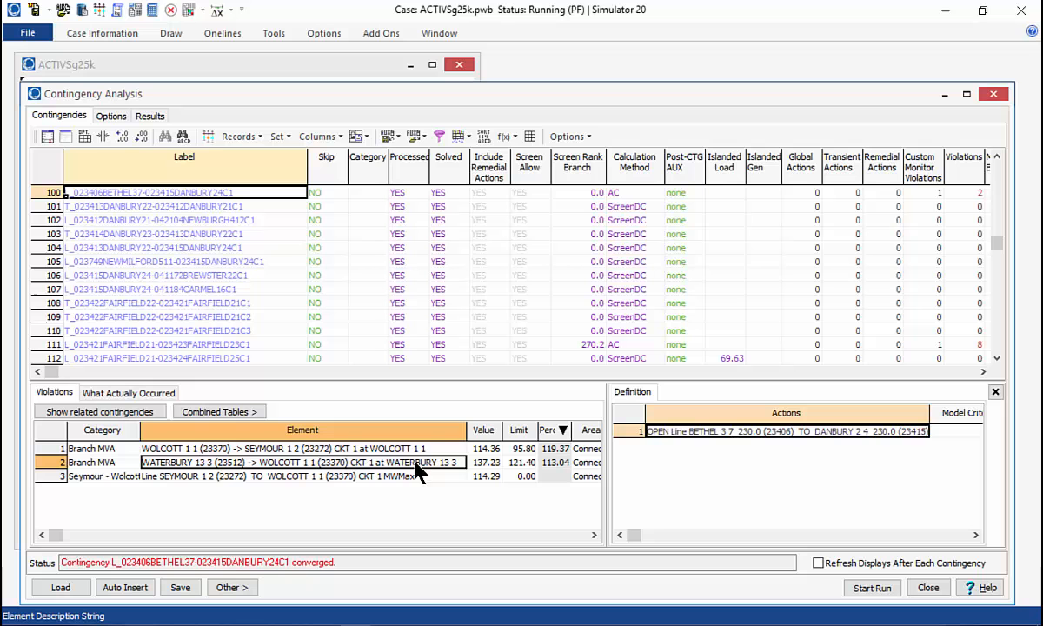
Step: Check the remaining columns of the contingency's violations, and show the saved Danbury-Waterbury view on the ACTIVSg25k oneline
click(595, 535)
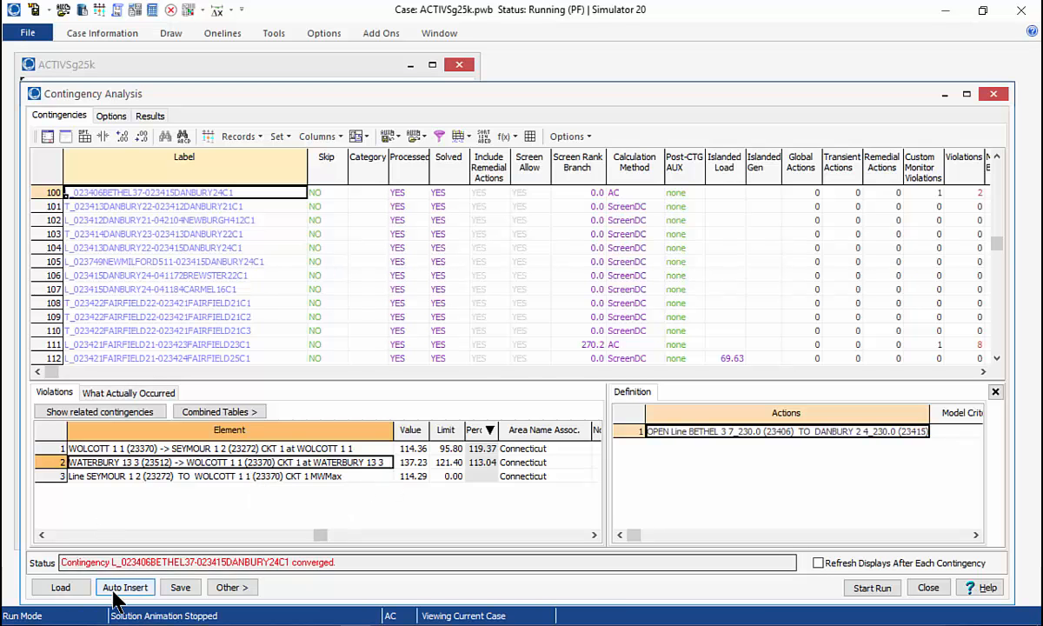
click(40, 534)
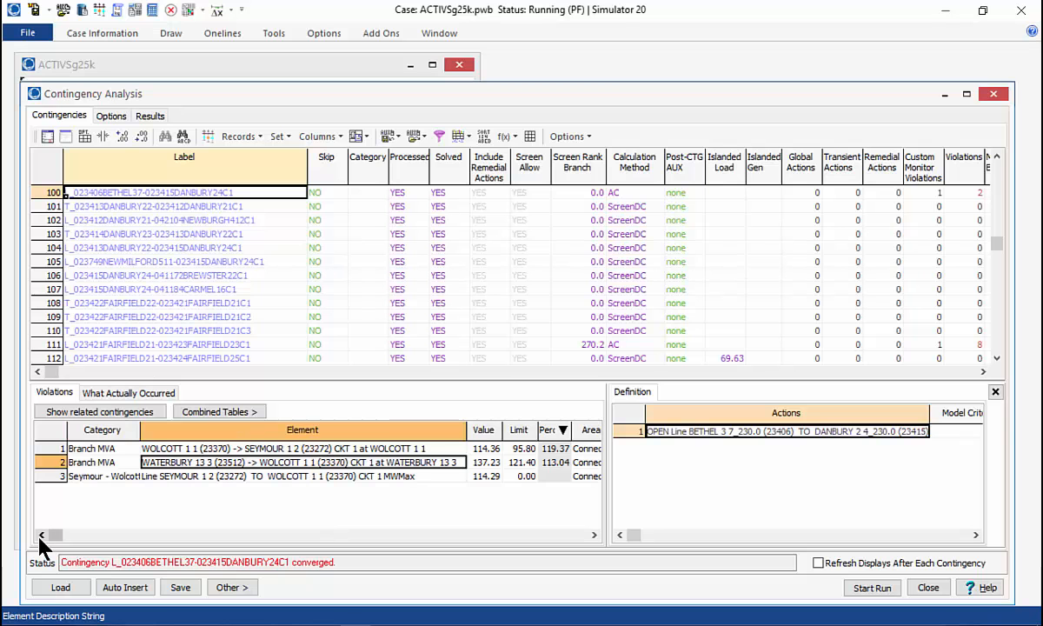
click(193, 11)
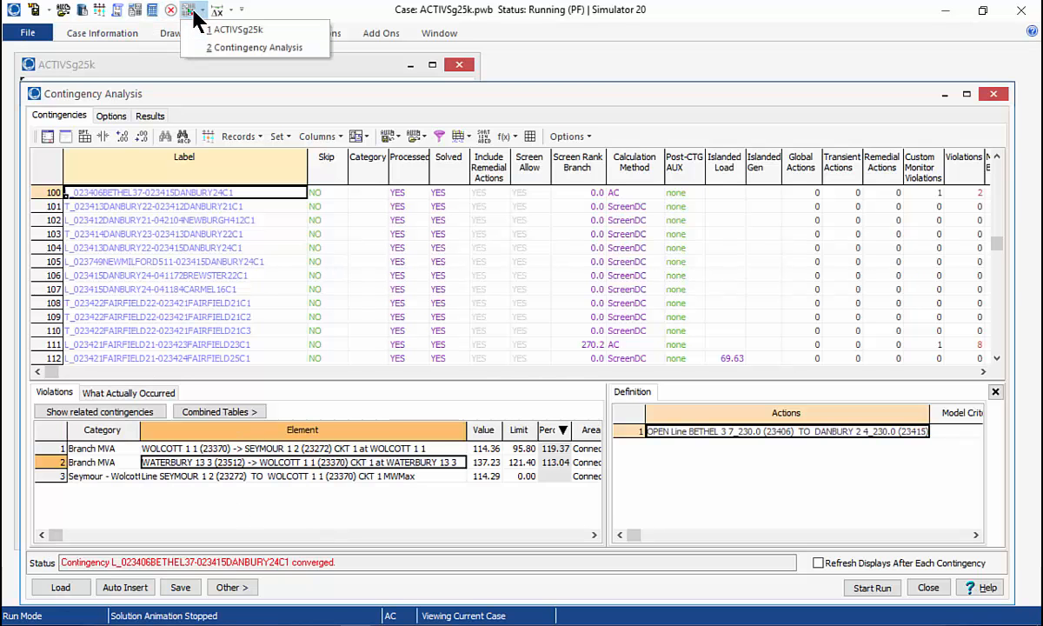
click(207, 35)
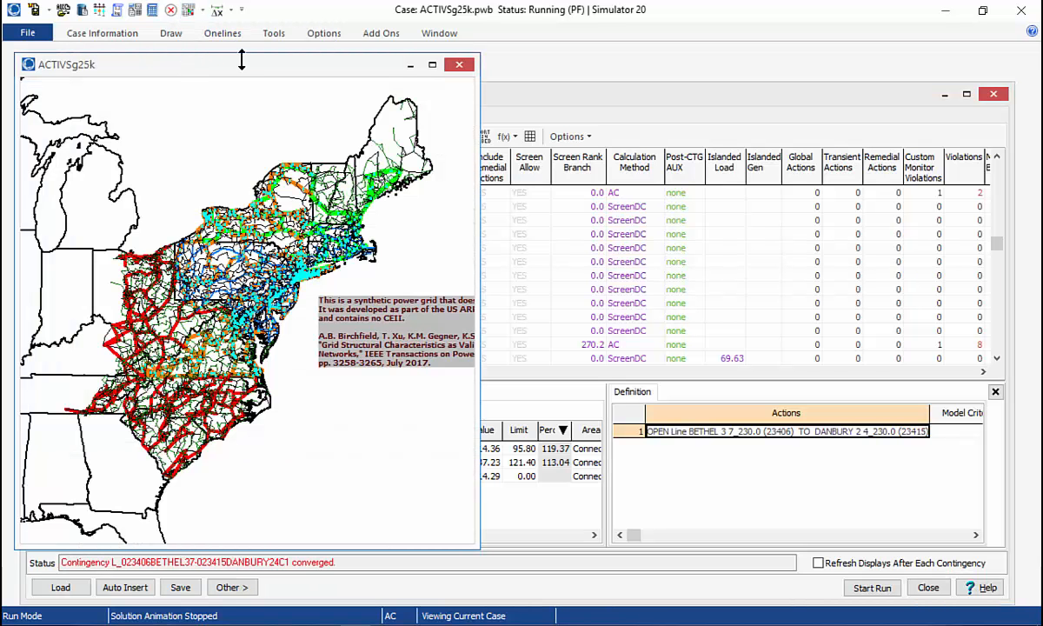
click(221, 39)
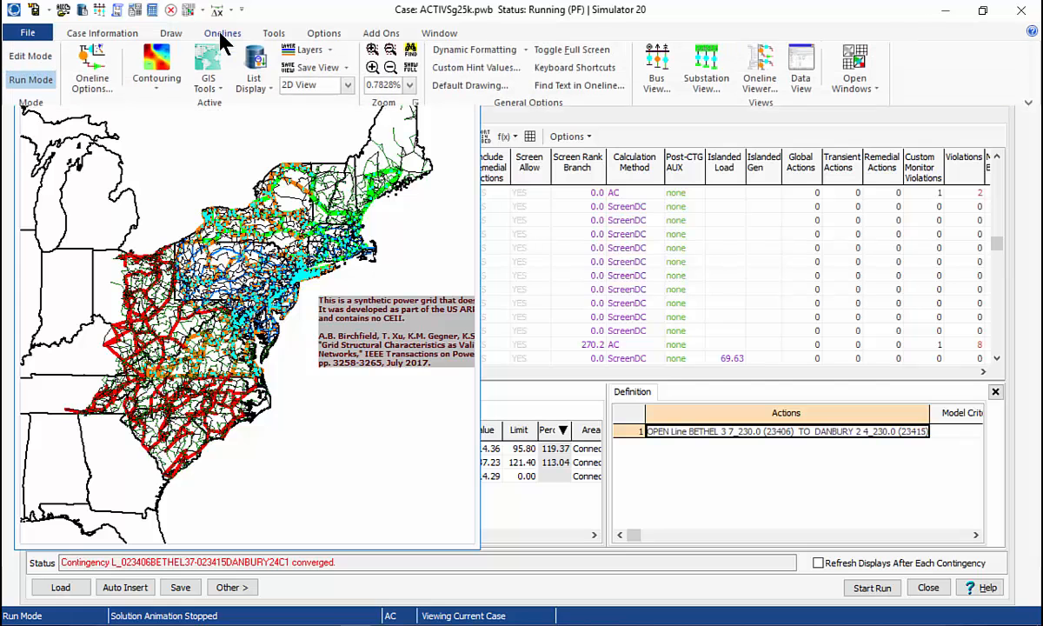
click(332, 76)
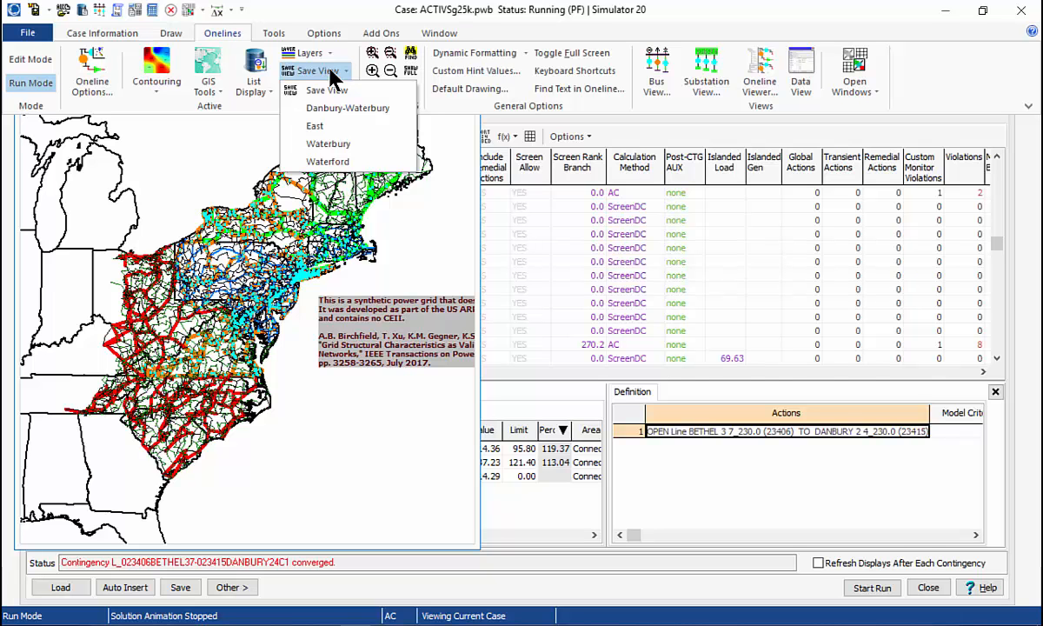
click(353, 111)
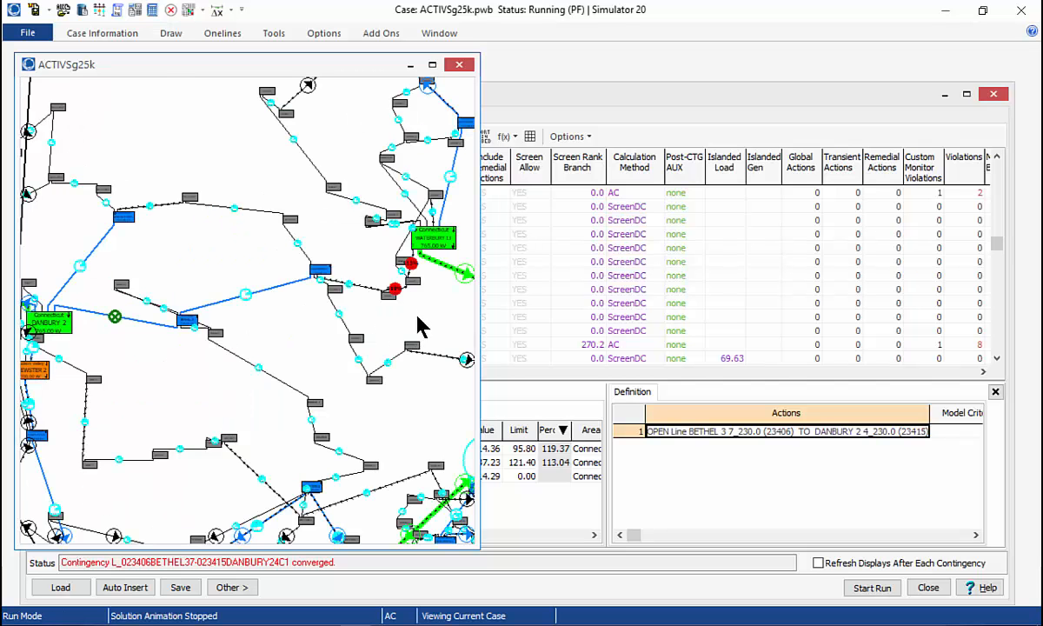
Step: Examine the overloaded branches near Waterbury and the opened Bethel–Danbury line on the oneline diagram
drag(412, 337, 405, 372)
scroll(410, 365, up, 5)
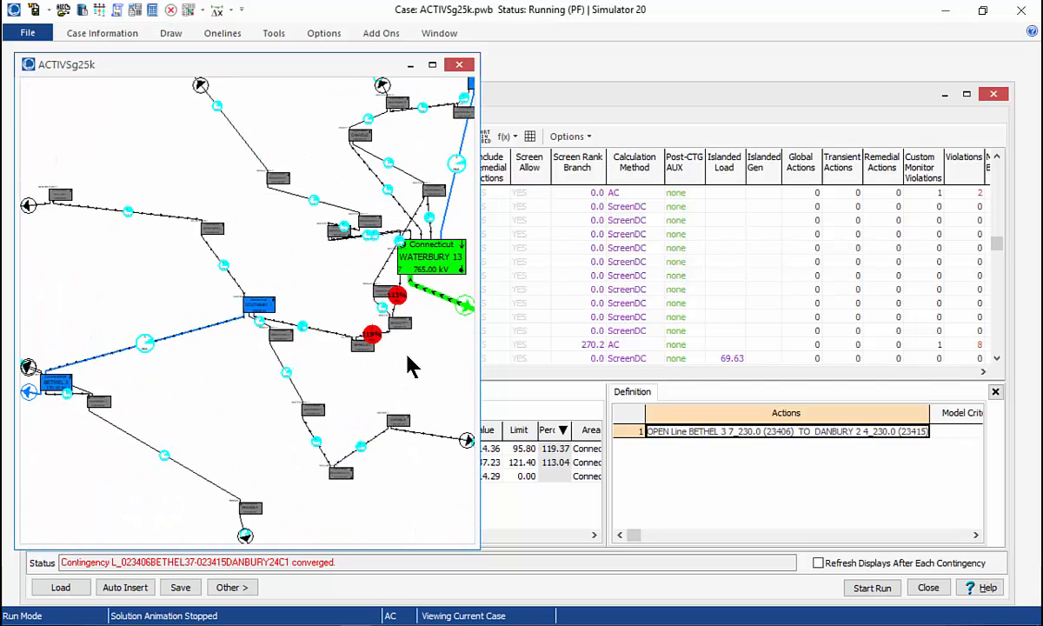
scroll(410, 365, up, 3)
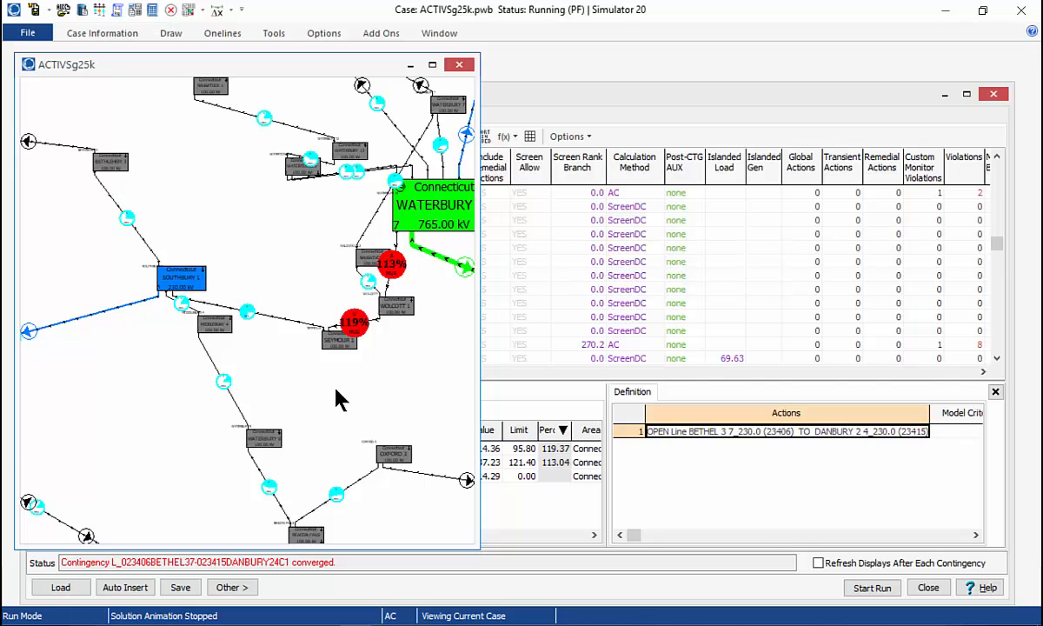
drag(336, 388, 509, 375)
scroll(249, 358, down, 3)
drag(206, 381, 614, 306)
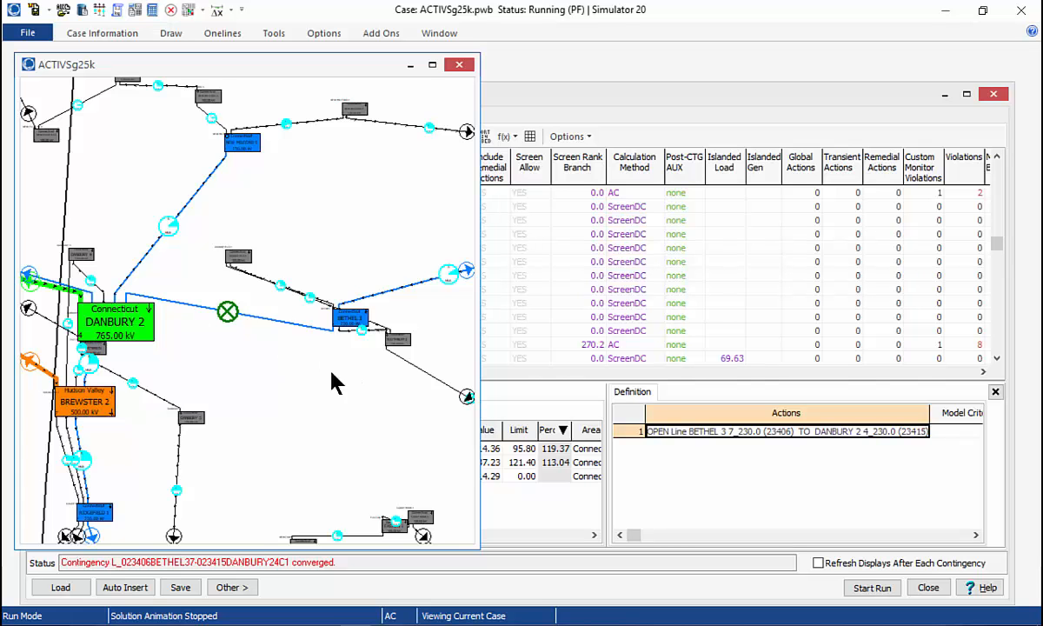
drag(330, 372, 211, 398)
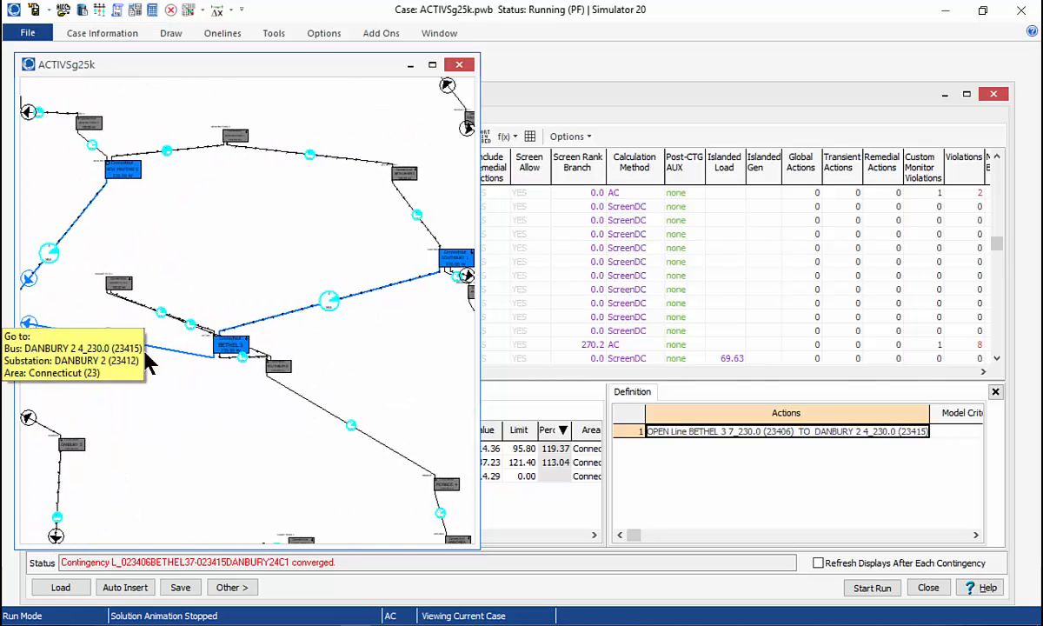
drag(319, 375, 202, 376)
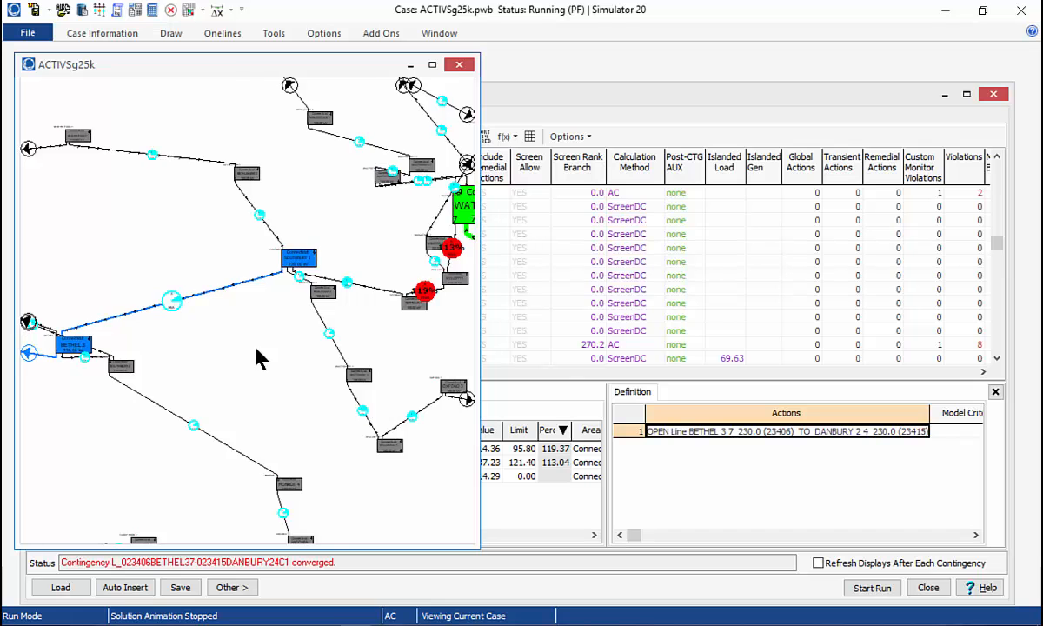
scroll(260, 350, down, 2)
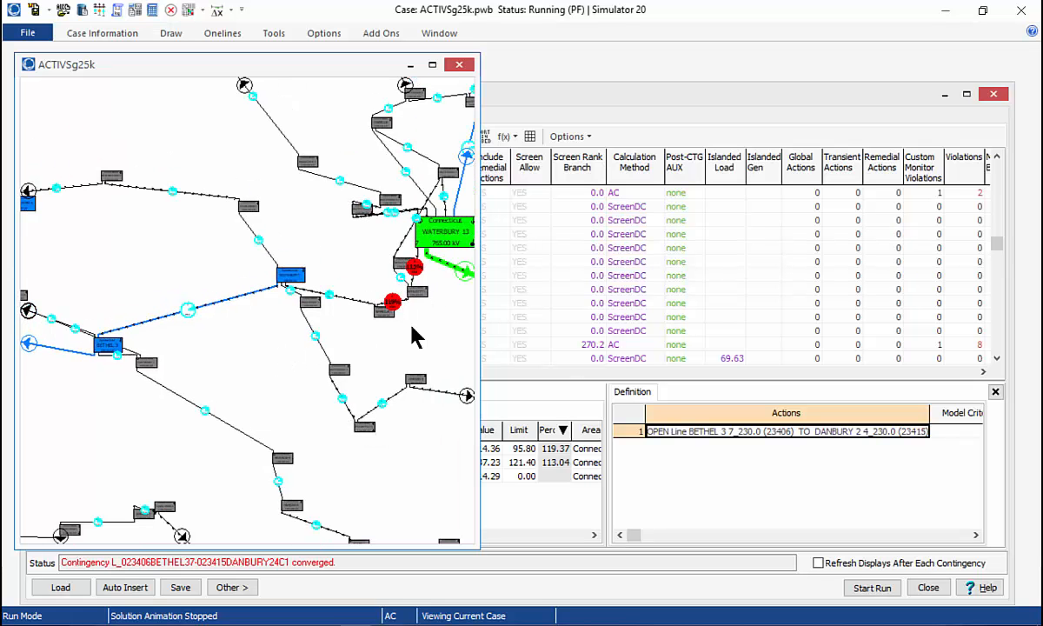
drag(418, 338, 439, 328)
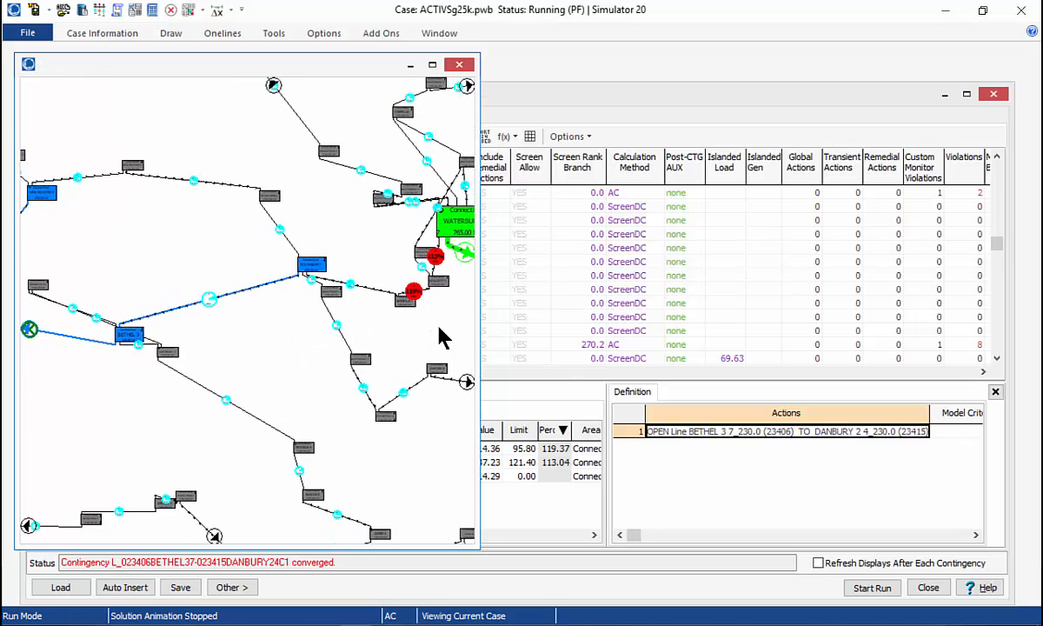
scroll(439, 328, down, 1)
Step: Restore the contingency analysis reference state to bring back the system as it was before the contingency
click(624, 98)
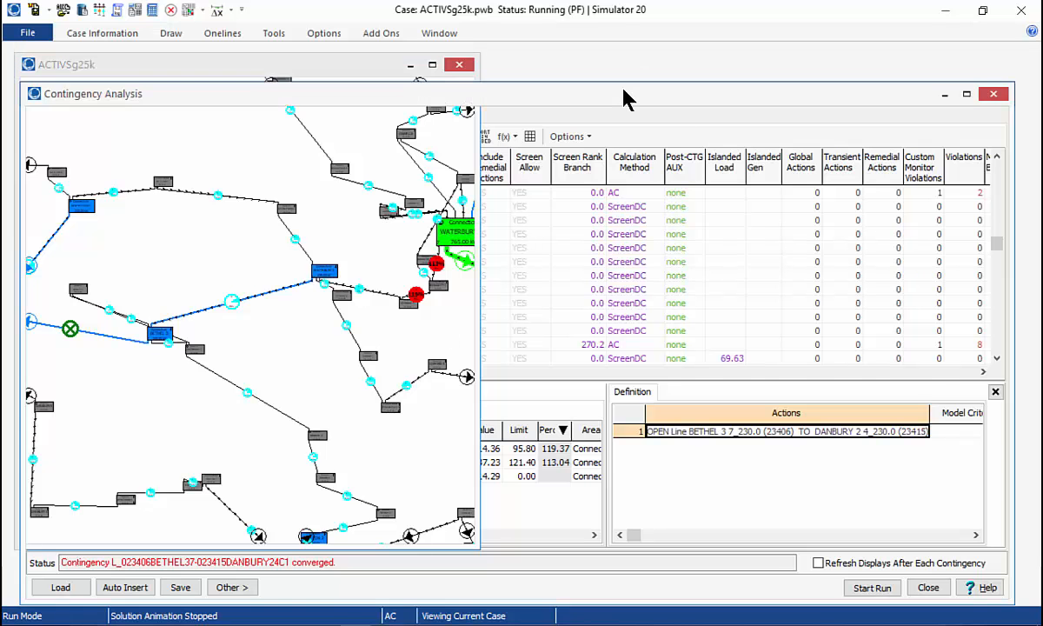
click(228, 587)
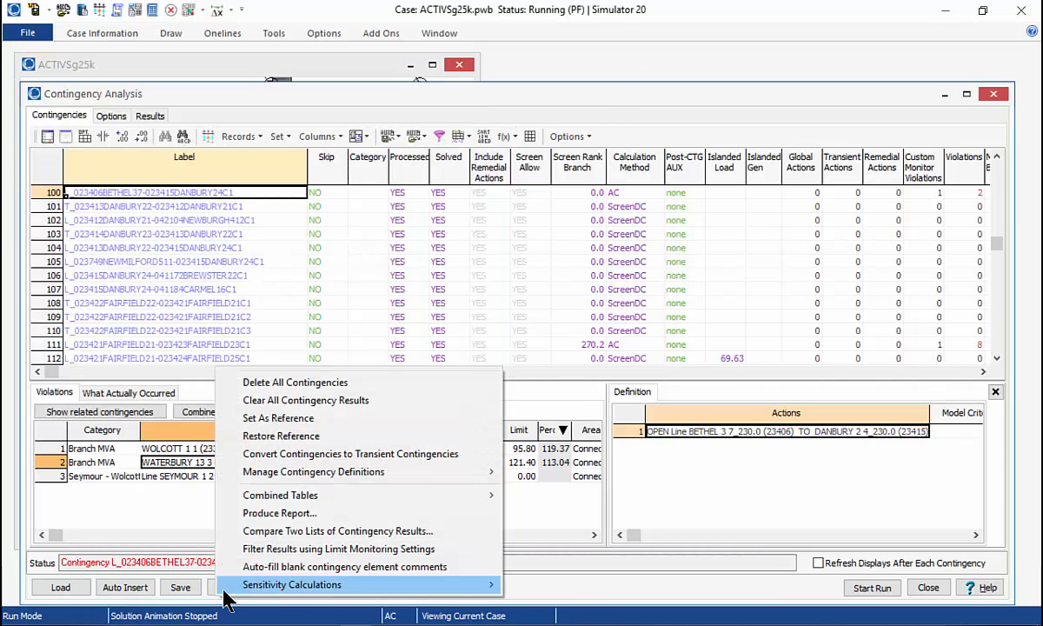
click(300, 437)
Step: Examine the reference-state loading of the Waterbury–Wolcott and Wolcott–Seymour branches on the oneline
click(196, 63)
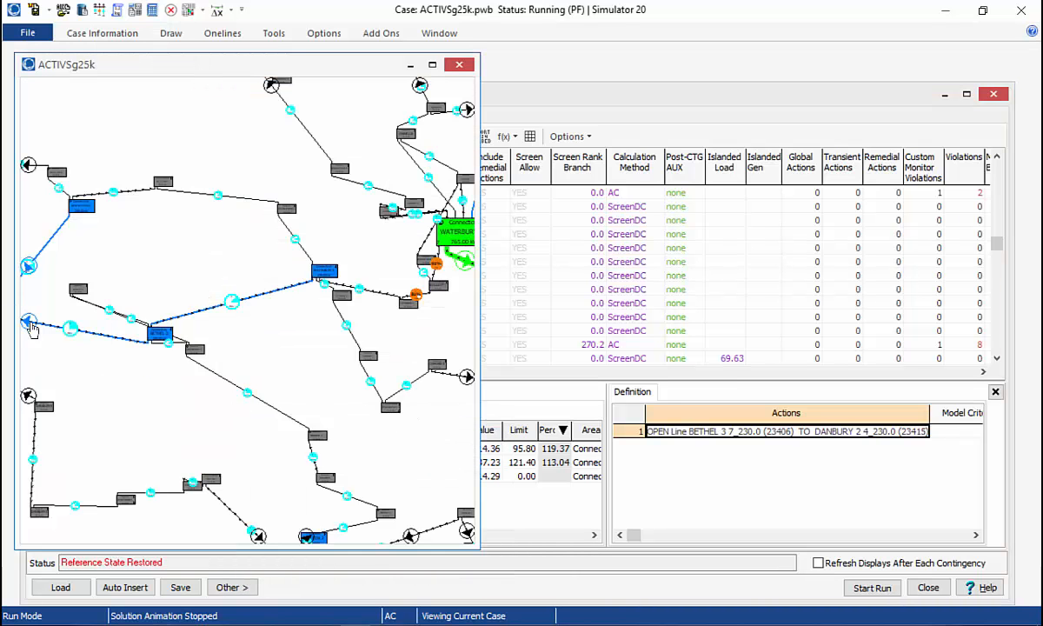
drag(71, 385, 135, 391)
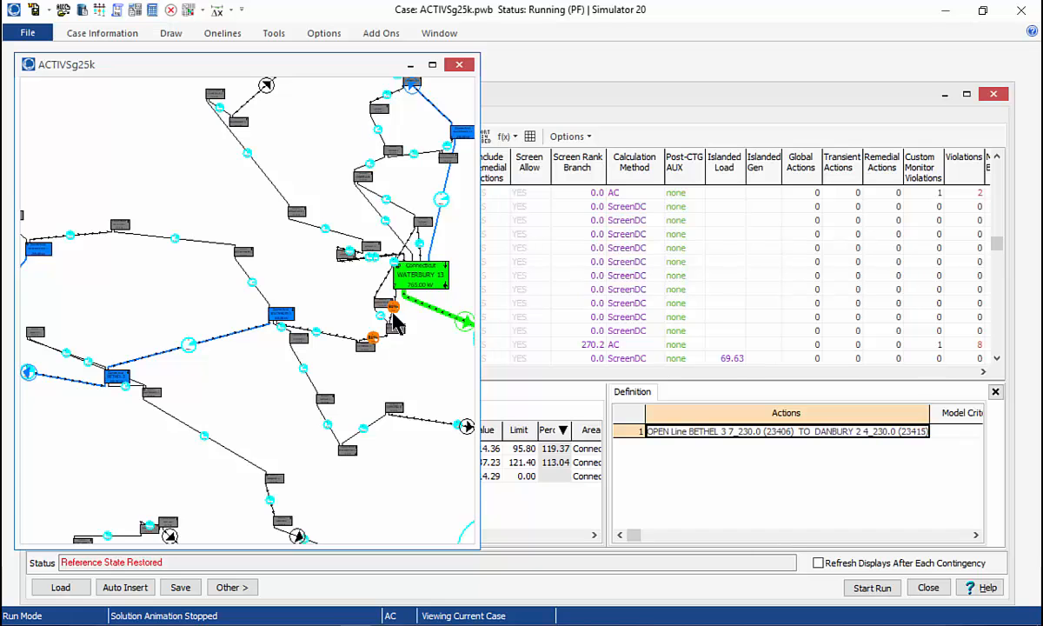
scroll(400, 355, up, 2)
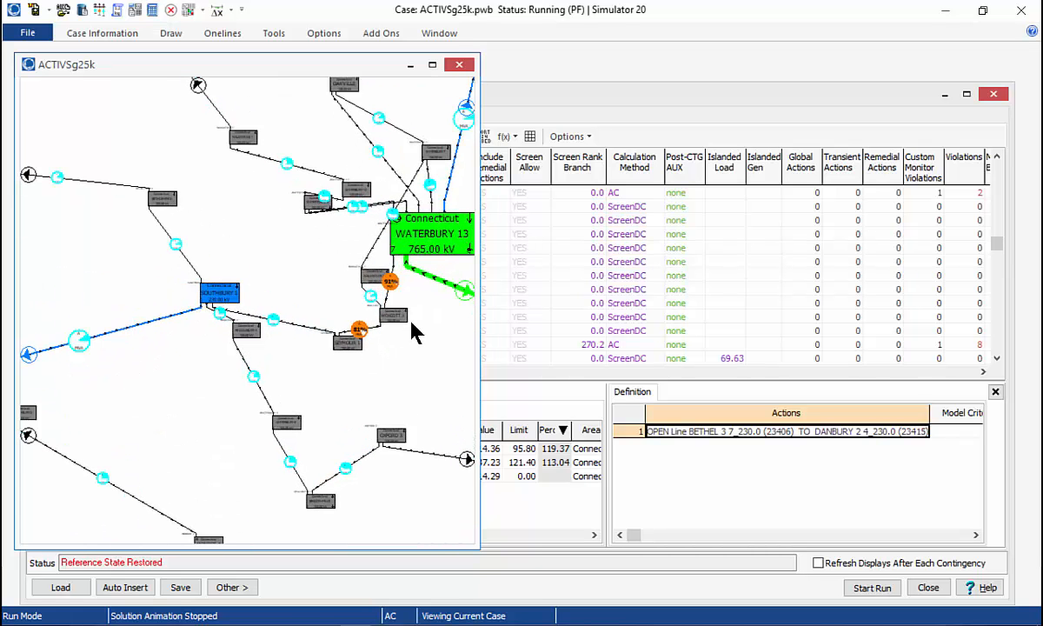
drag(412, 404, 407, 416)
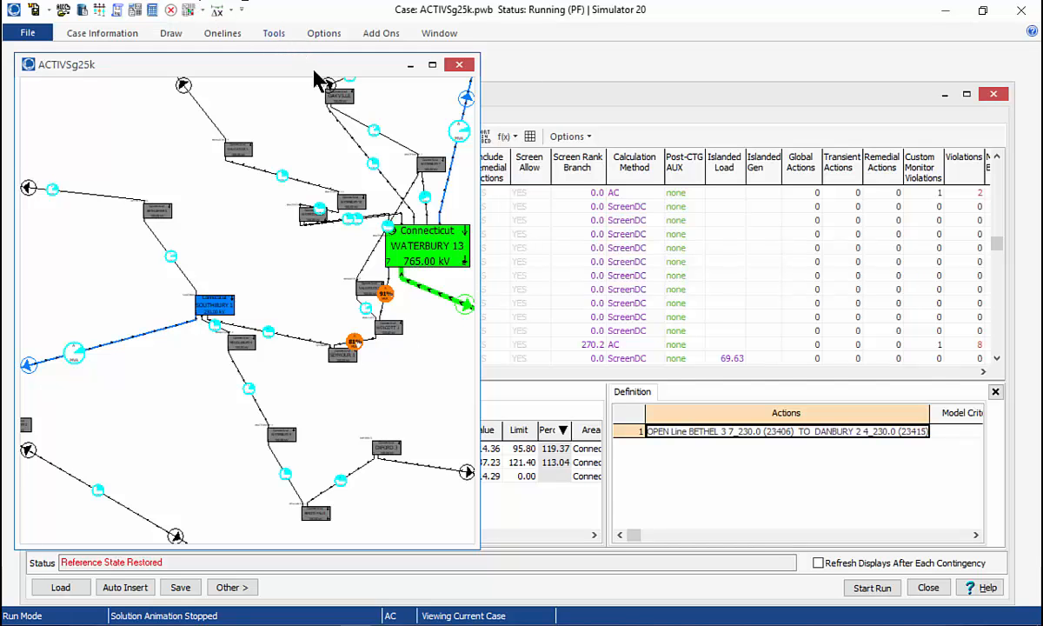
Step: Insert a new model condition under the remedial action definitions in the contingency analysis options
click(539, 97)
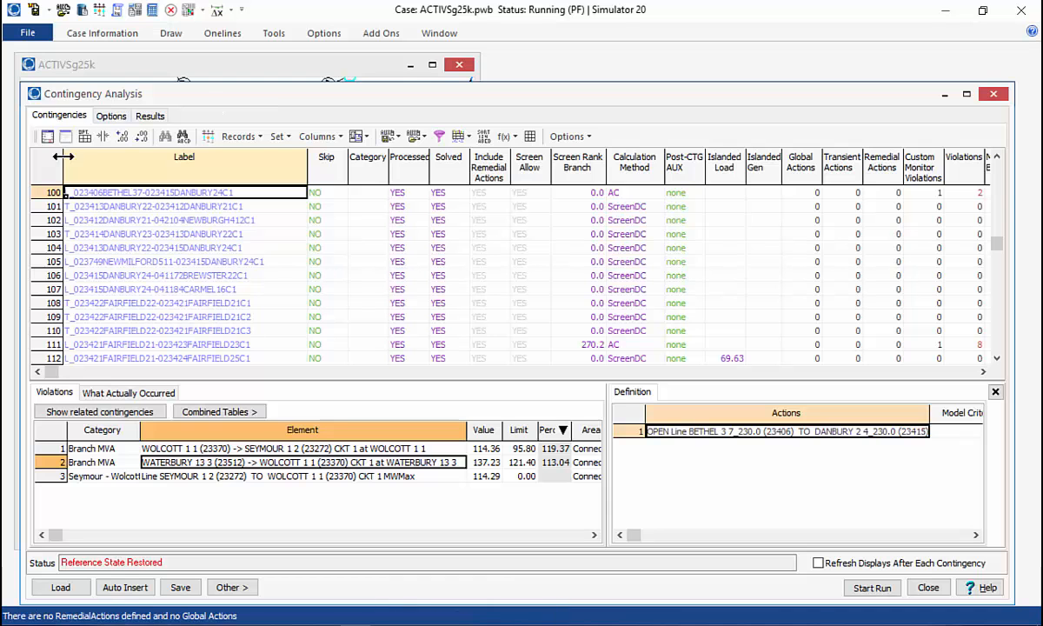
click(112, 116)
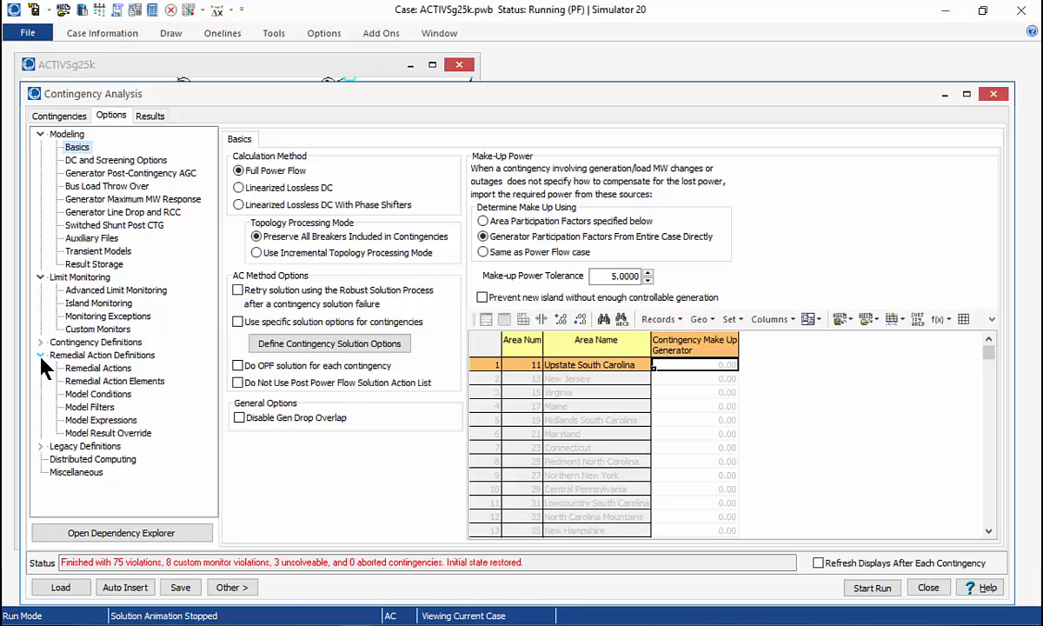
click(113, 398)
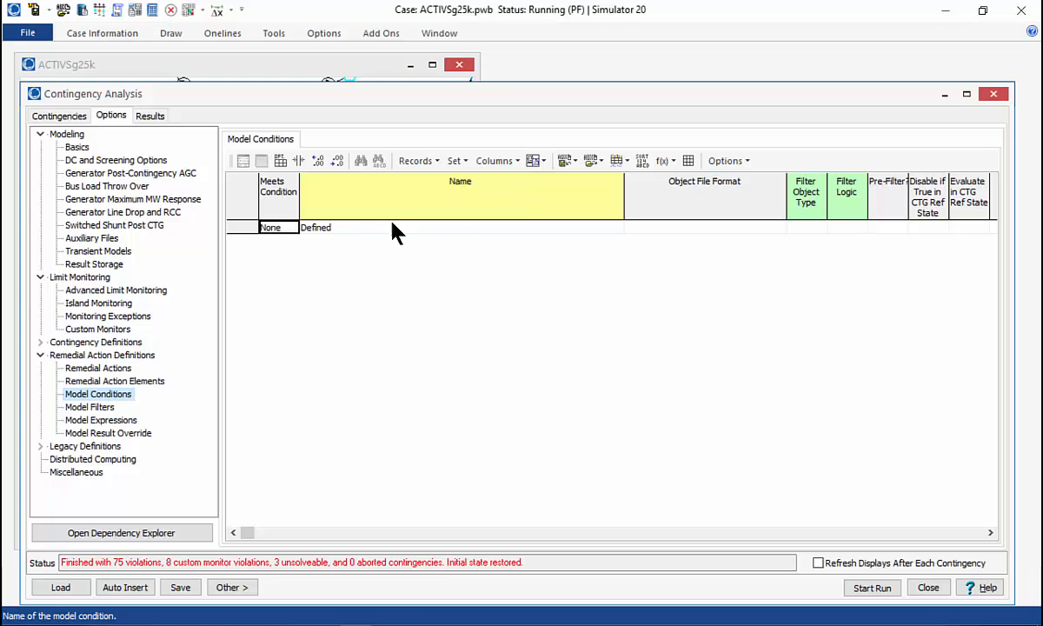
right_click(283, 232)
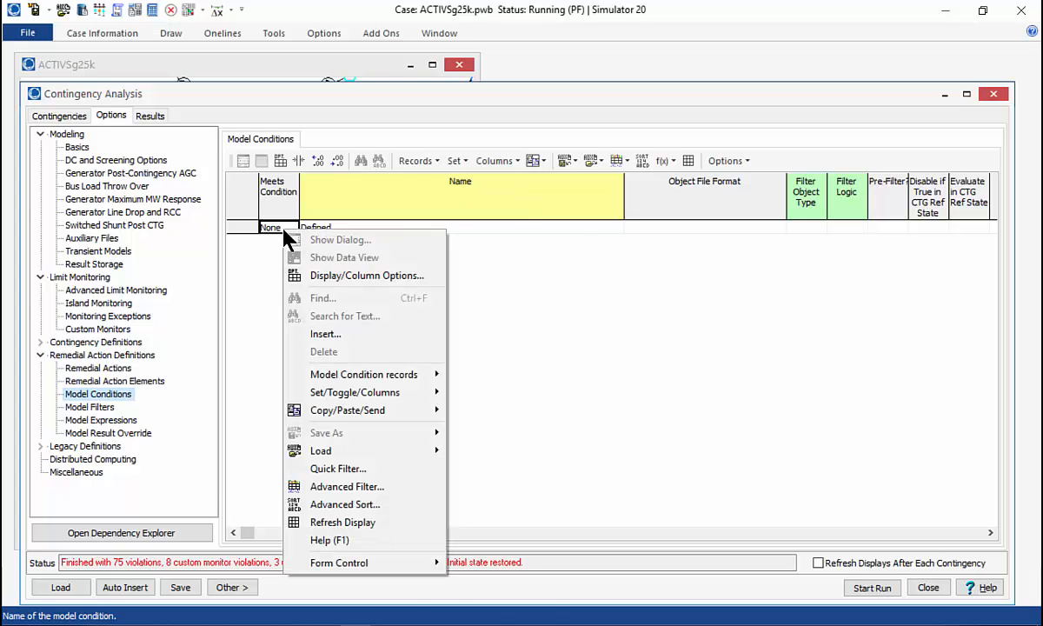
click(354, 337)
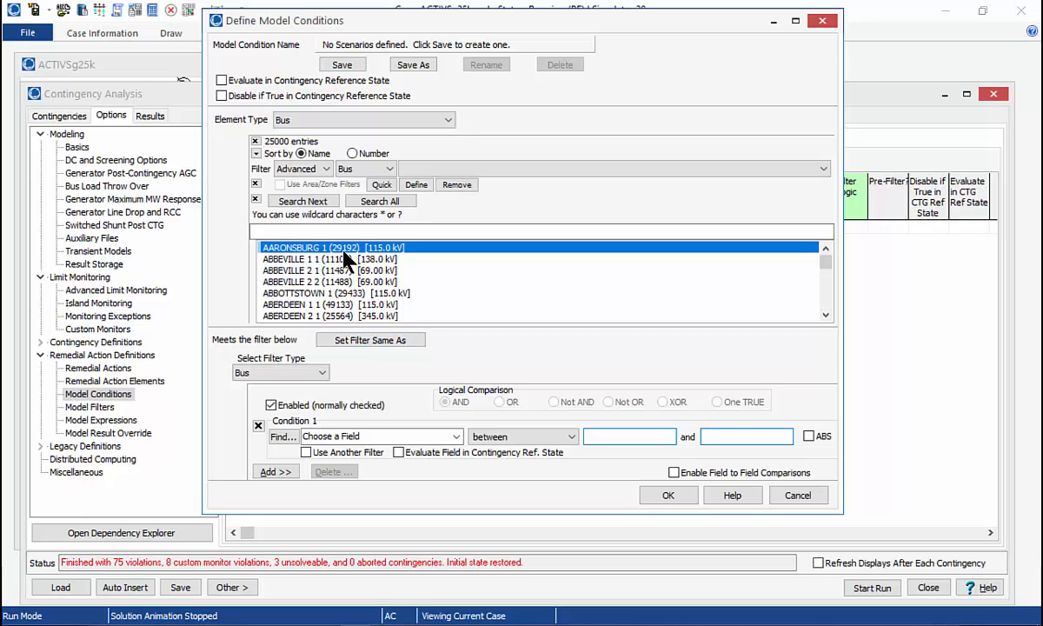
Step: Sort the model condition's element list by number, check the slide for the required element, and set the element type to Branch
click(352, 154)
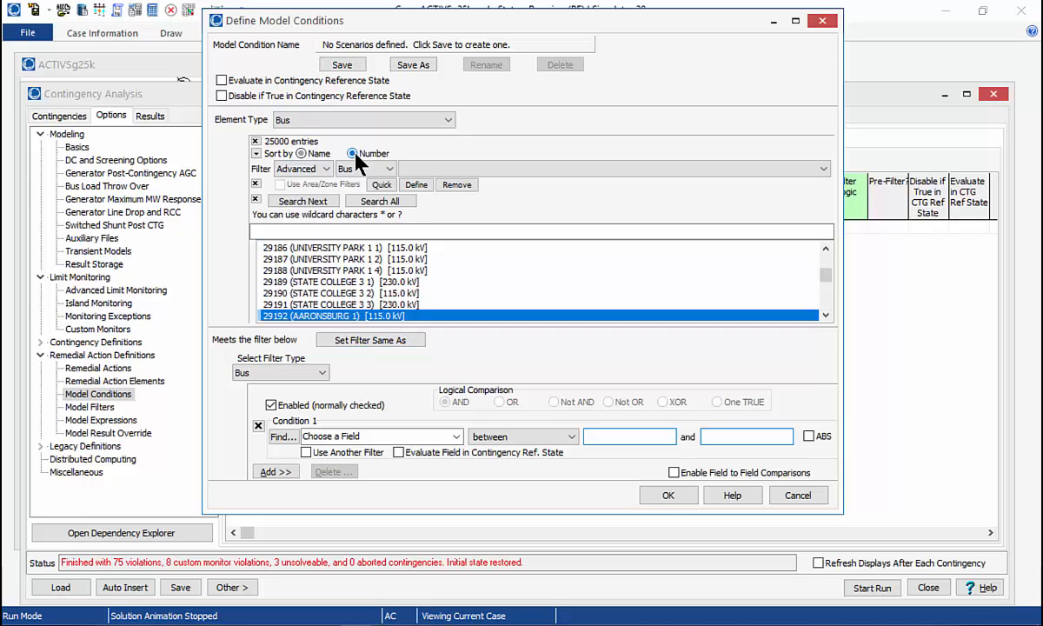
click(309, 228)
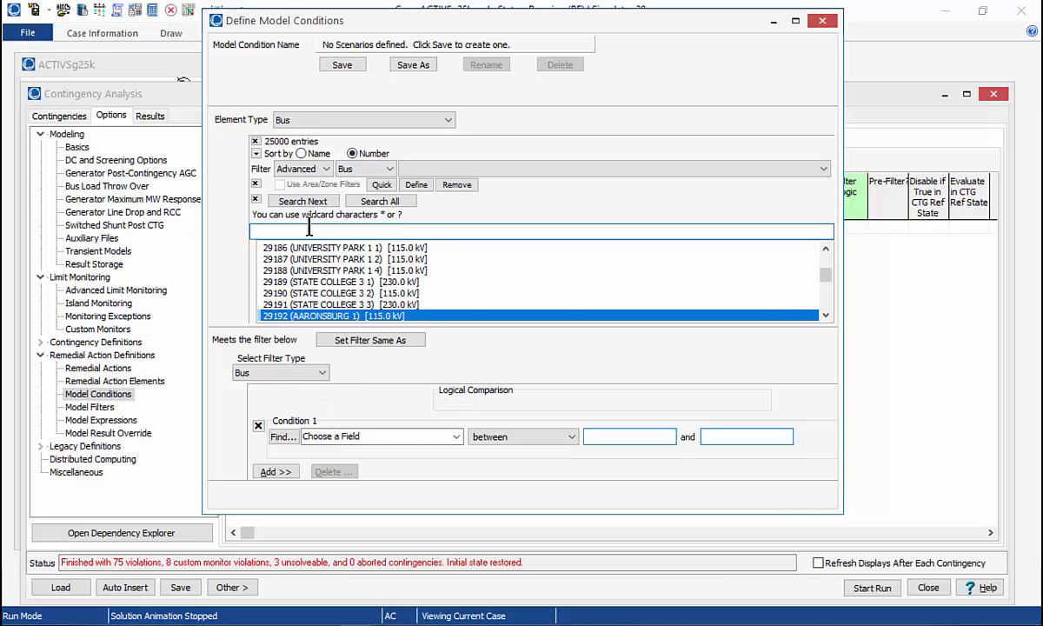
key(alt+Tab)
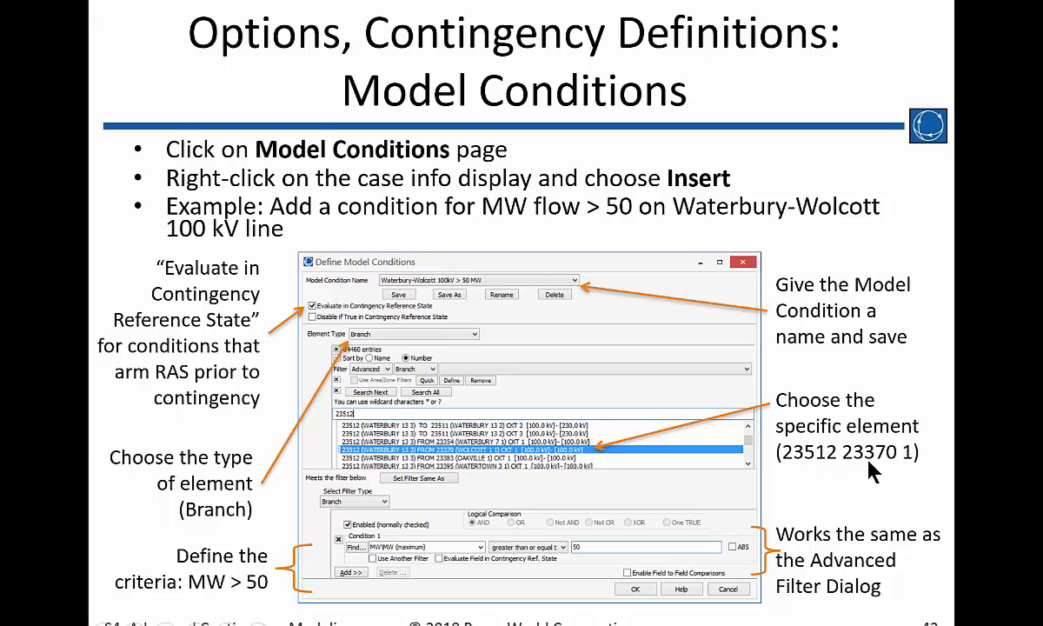
key(alt+Tab)
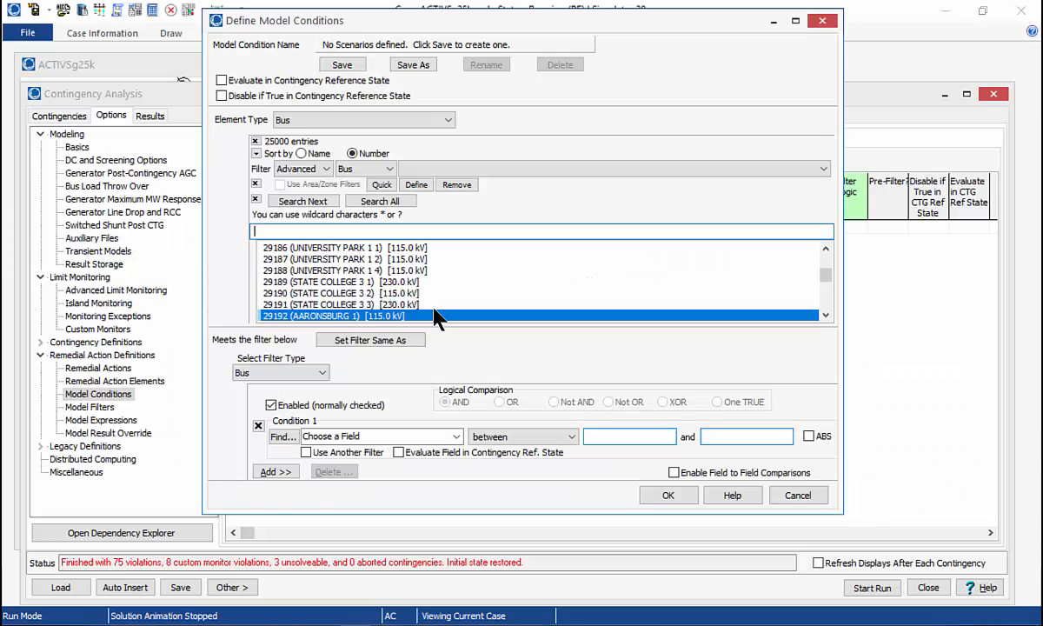
click(300, 119)
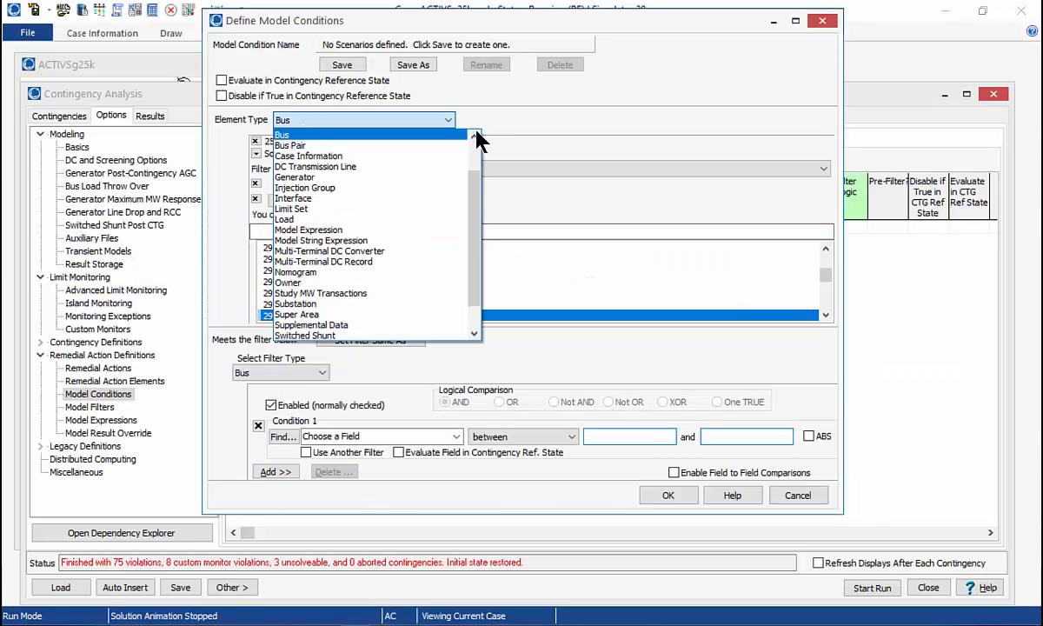
click(474, 137)
click(321, 145)
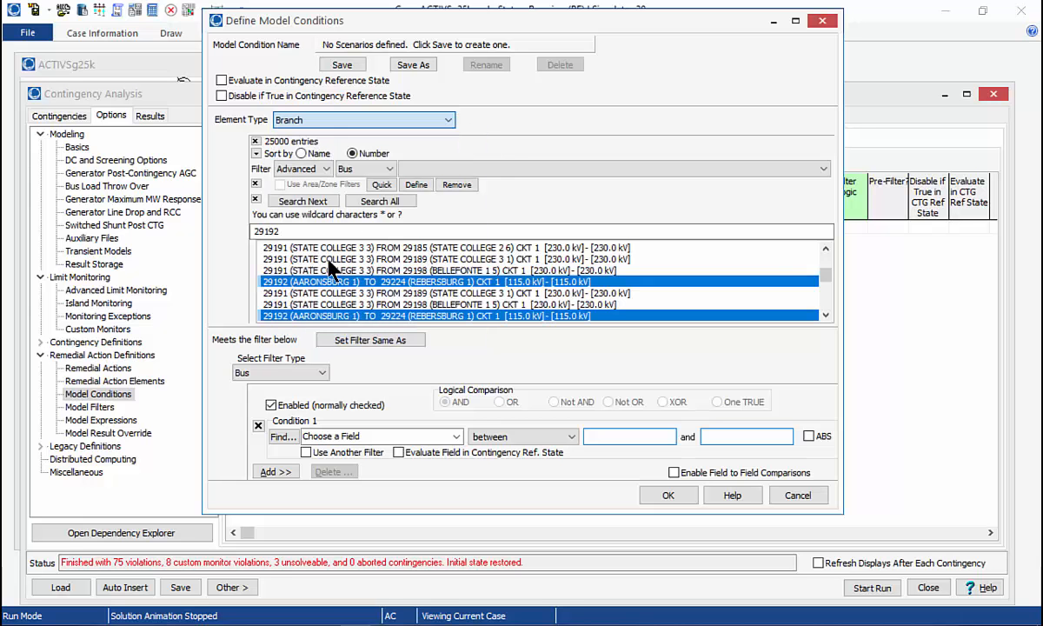
Step: Find bus number 23512 and select the branch 23512 (WATERBURY 13 3) from 23370 (WOLCOTT 1 1) CKT 1 as the condition's element
drag(289, 230, 231, 226)
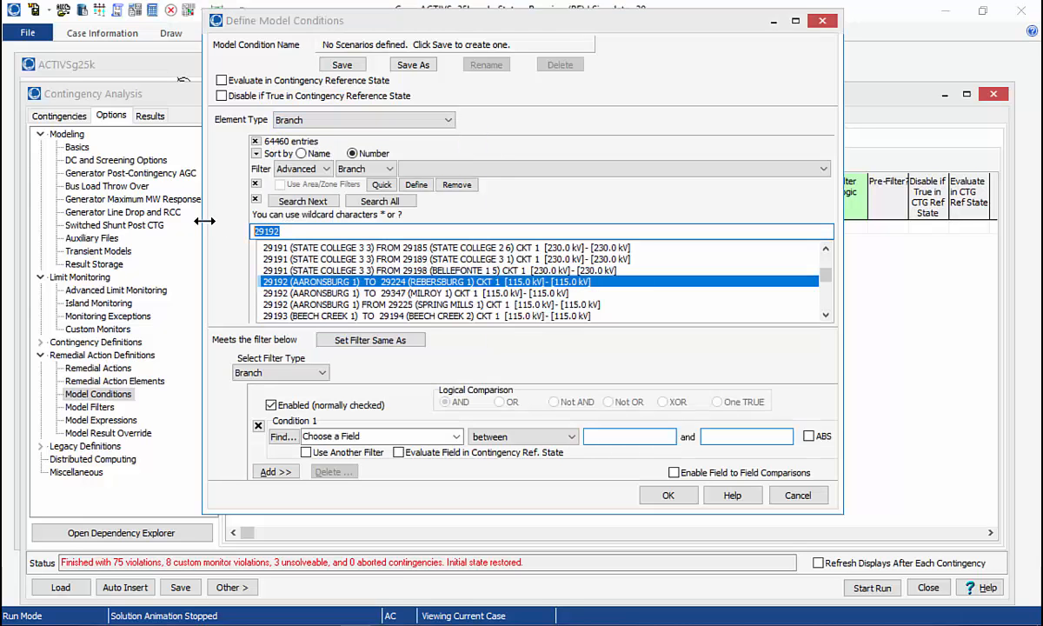
text(223512)
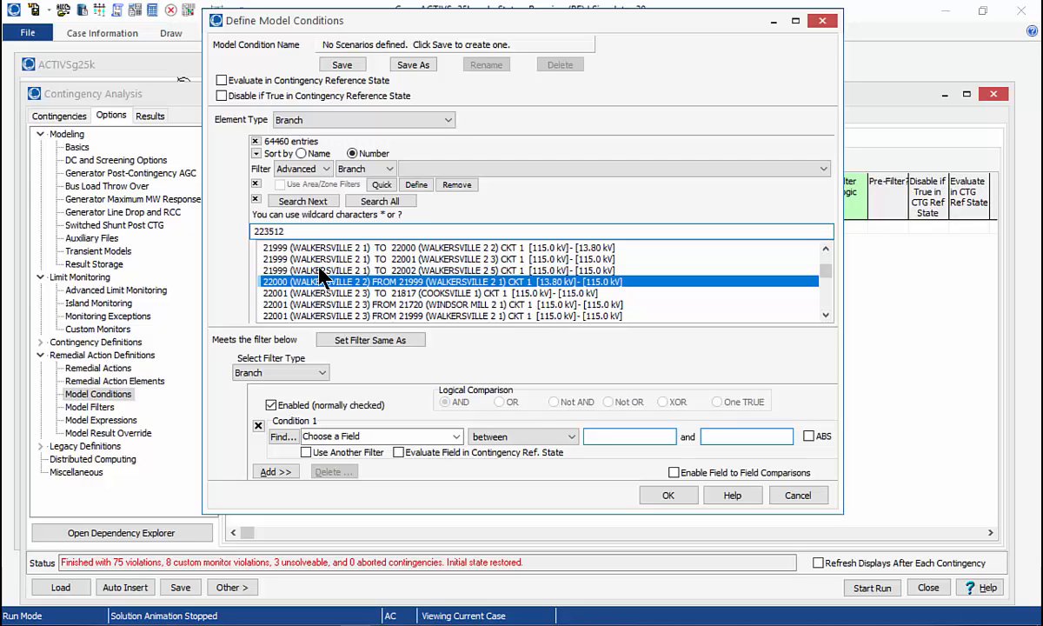
click(257, 231)
key(BackSpace)
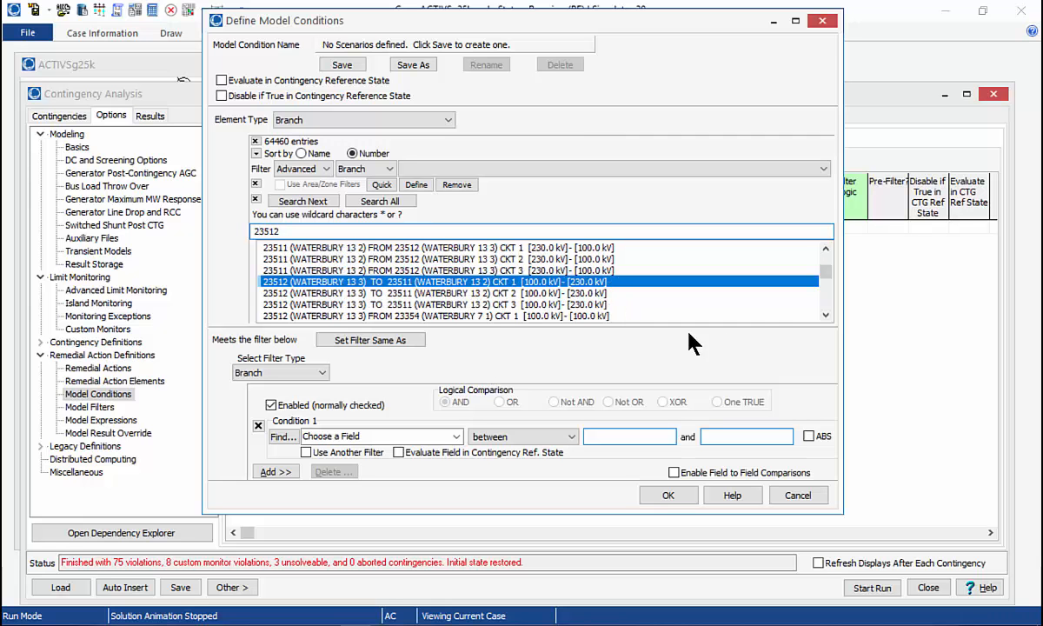
click(825, 315)
click(826, 315)
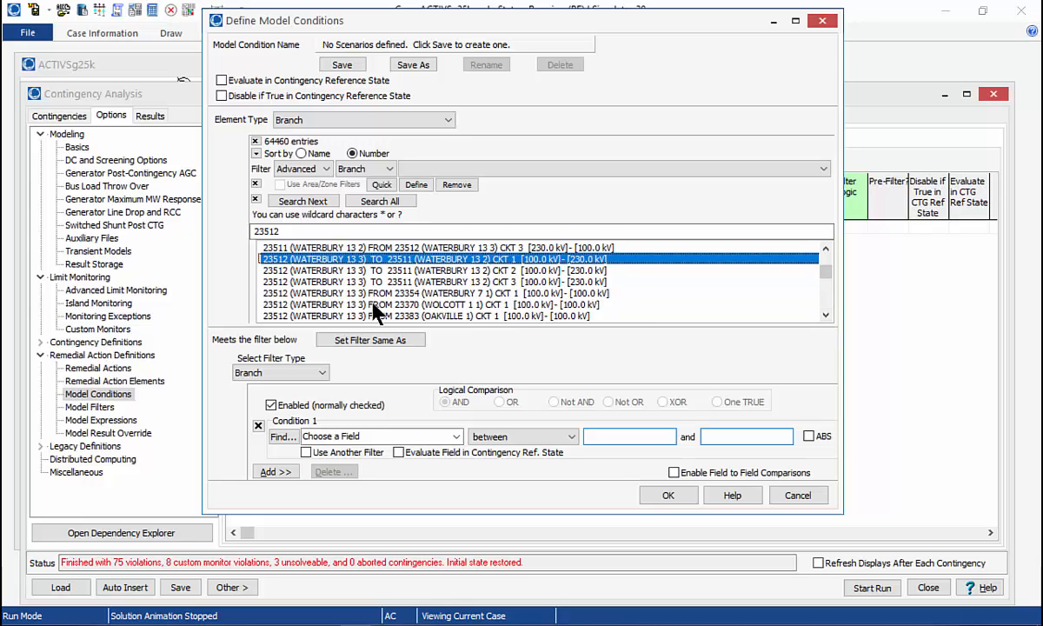
click(502, 306)
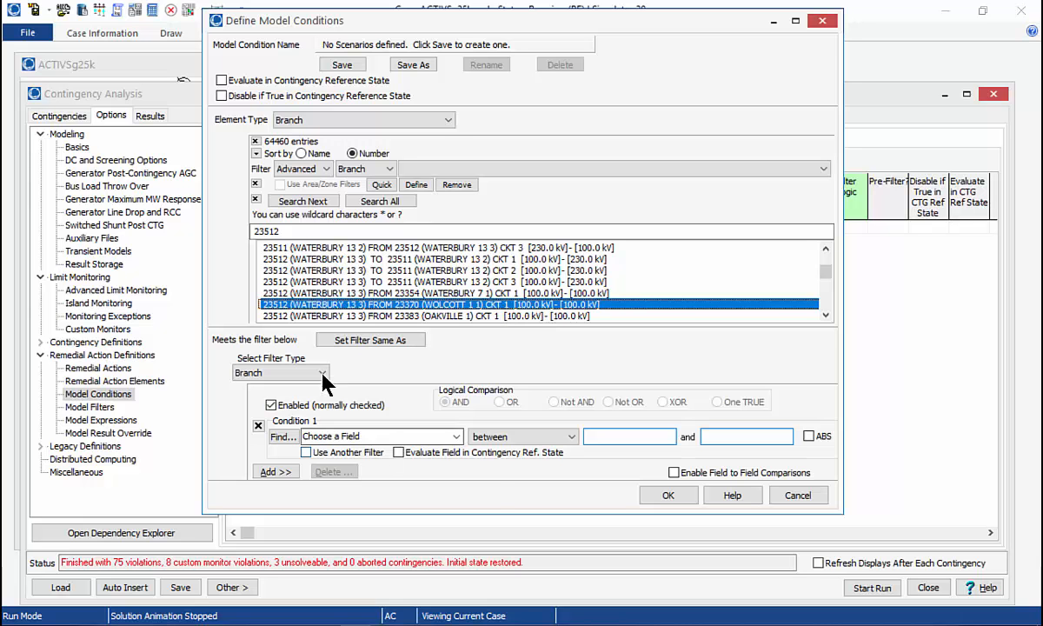
Step: Define Condition 1 as the field MW\MW (maximum) greater than 50
click(459, 438)
click(457, 437)
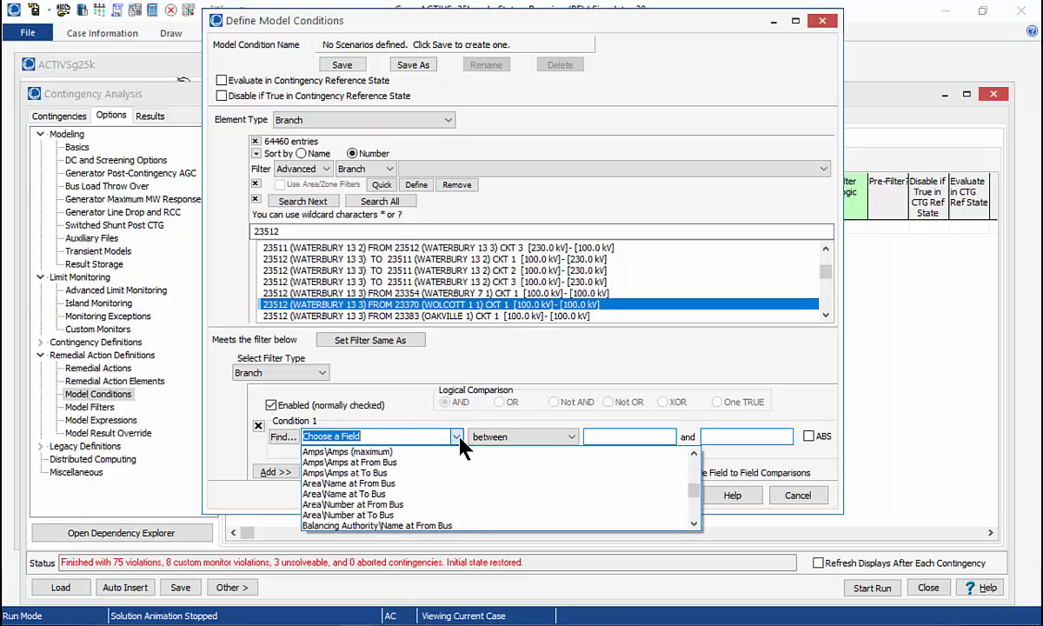
text(mw\MW (maximum)
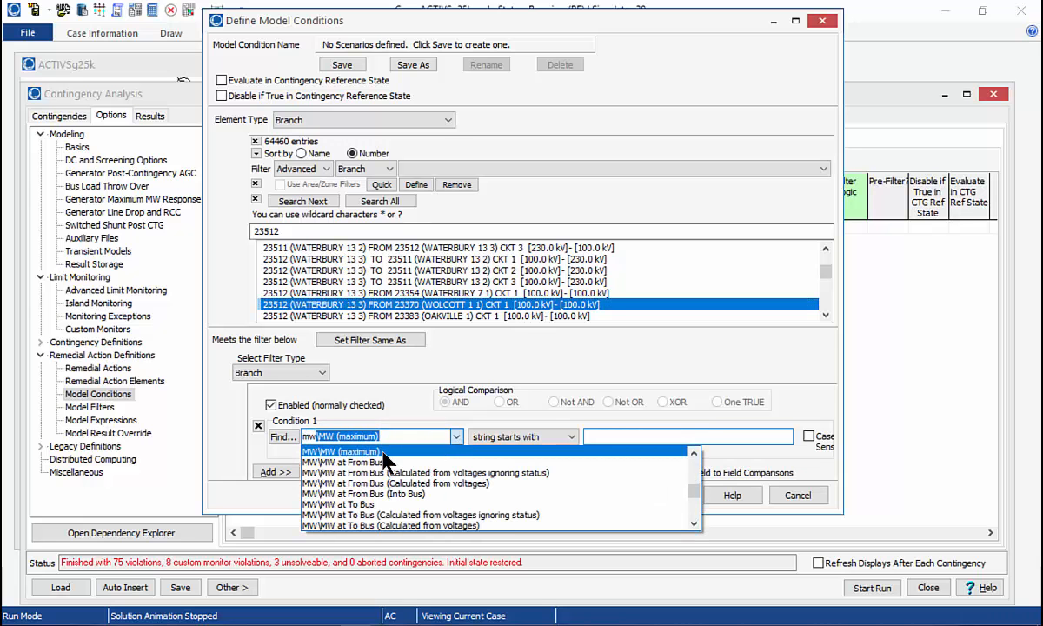
click(382, 452)
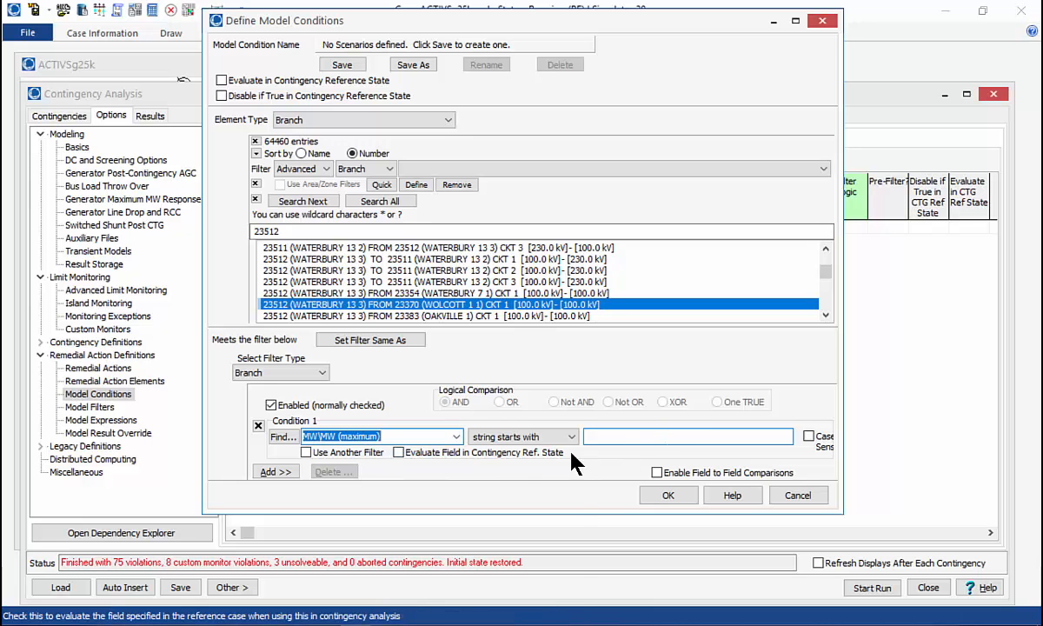
click(547, 437)
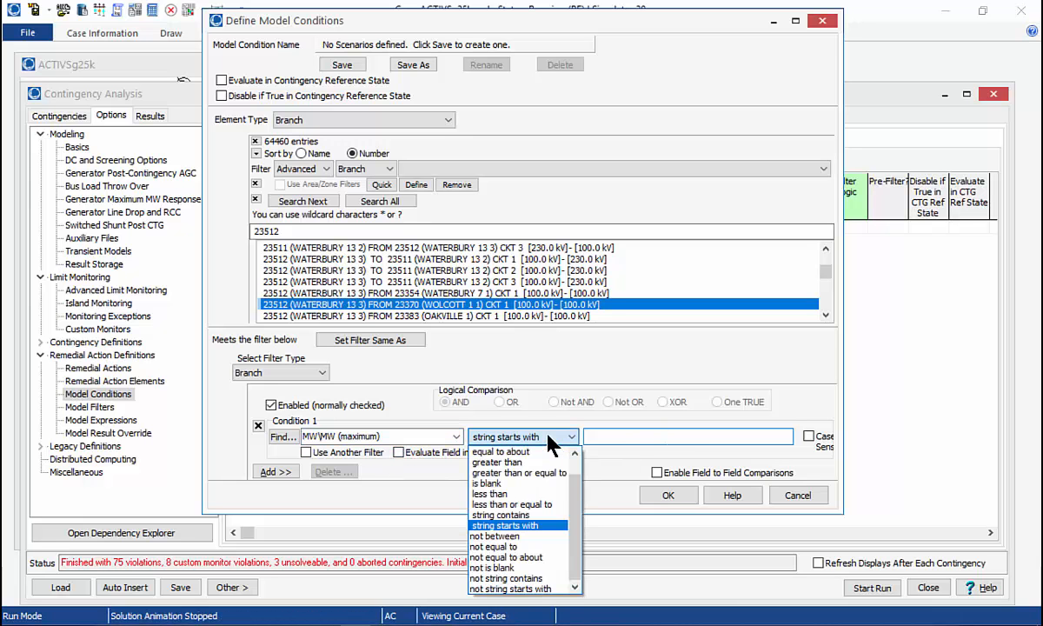
click(526, 463)
click(622, 437)
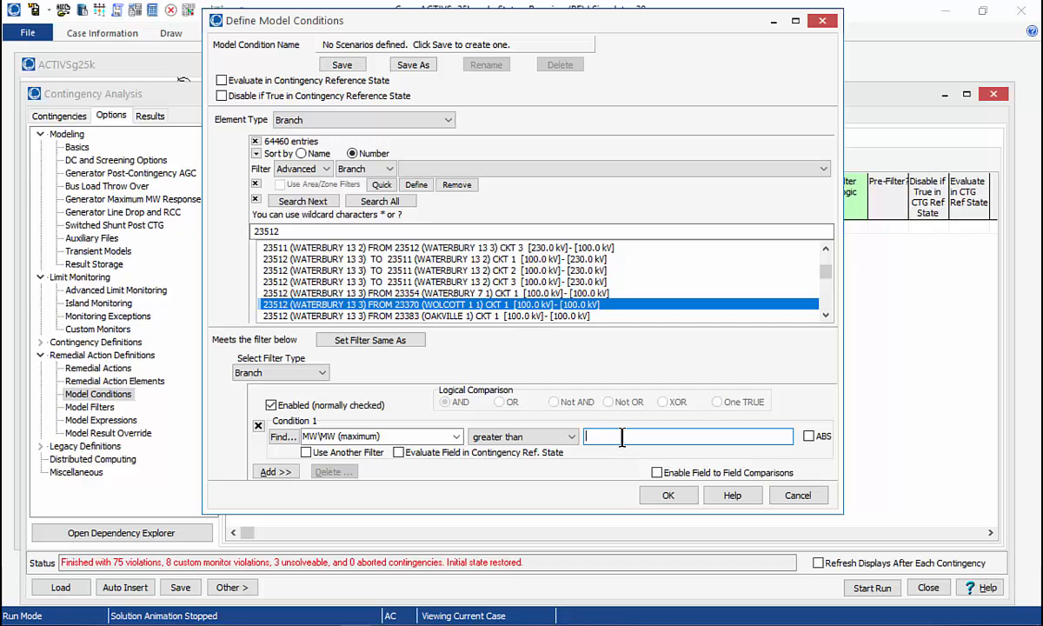
text(50)
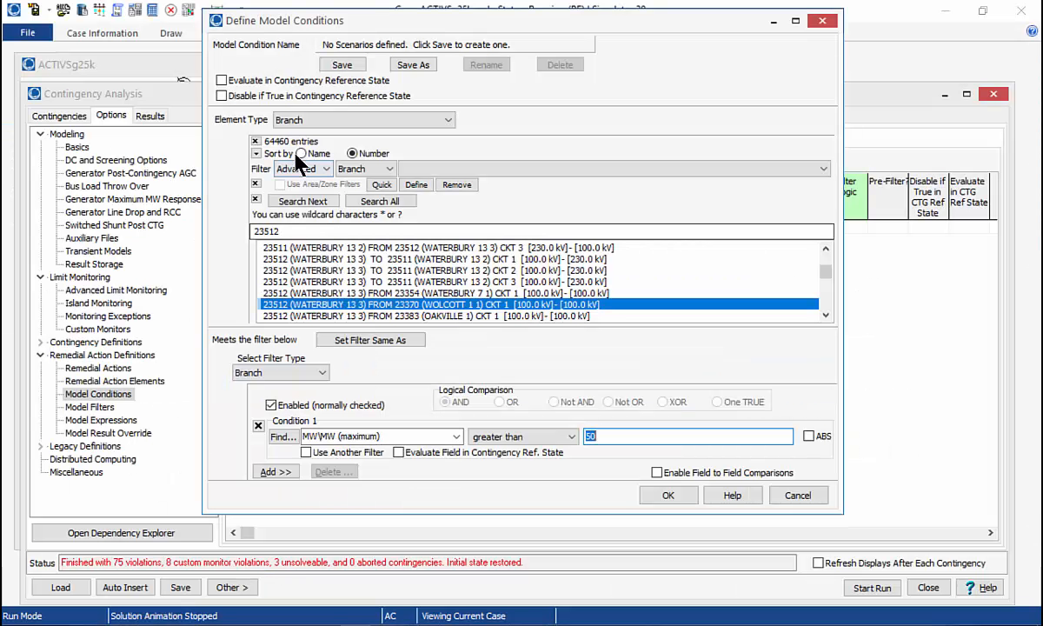
Step: Set the condition to be evaluated in the contingency reference state and save it as "Waterbury-Wolcott 100kV > 50 MW"
click(222, 80)
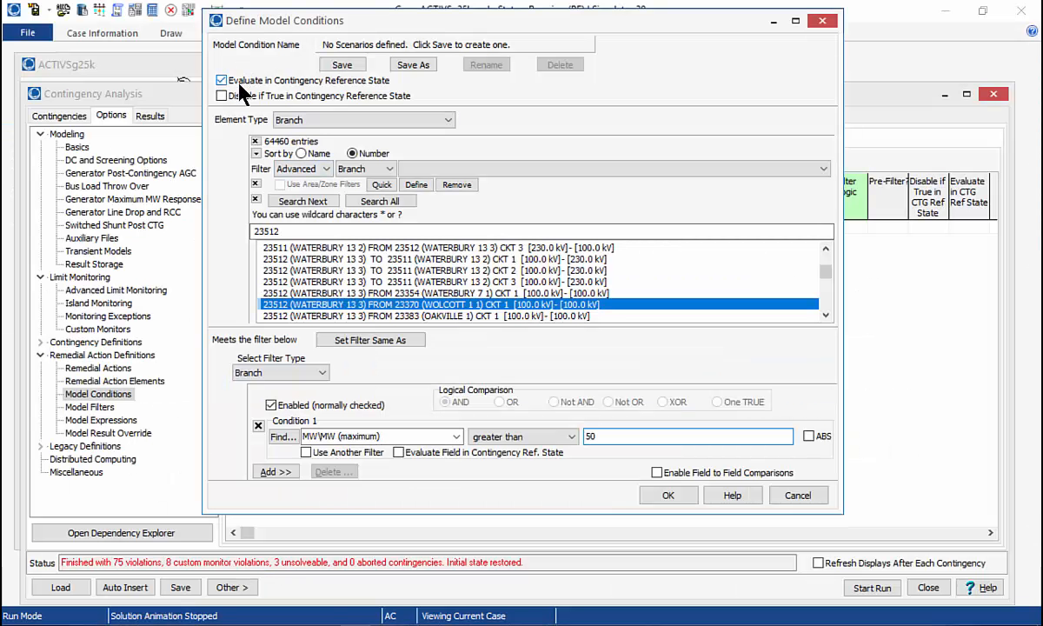
click(669, 496)
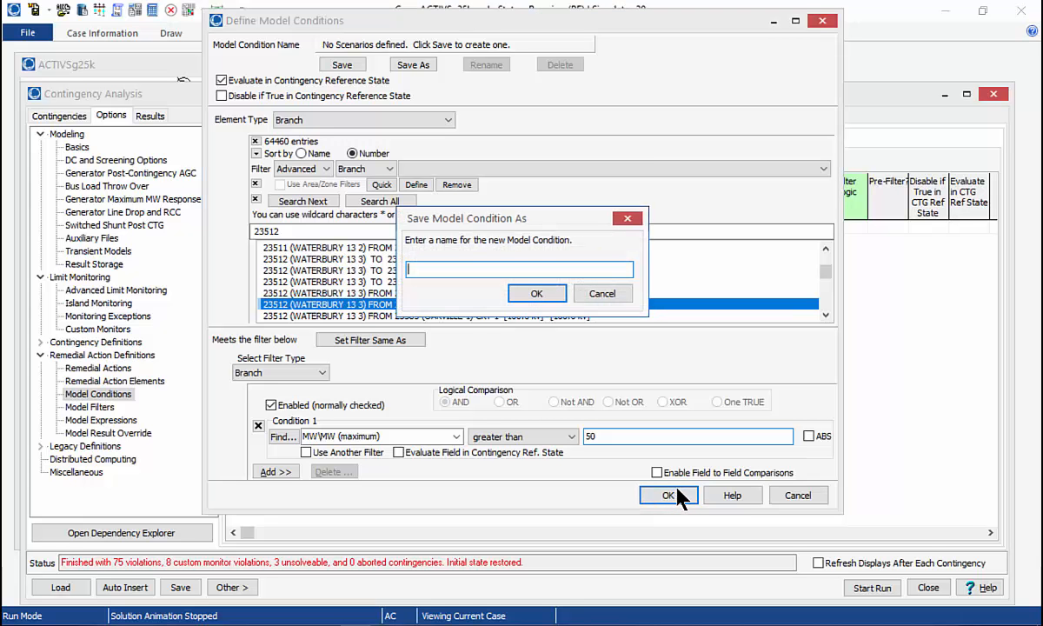
text(Waterbury-Wolcott 100kV )
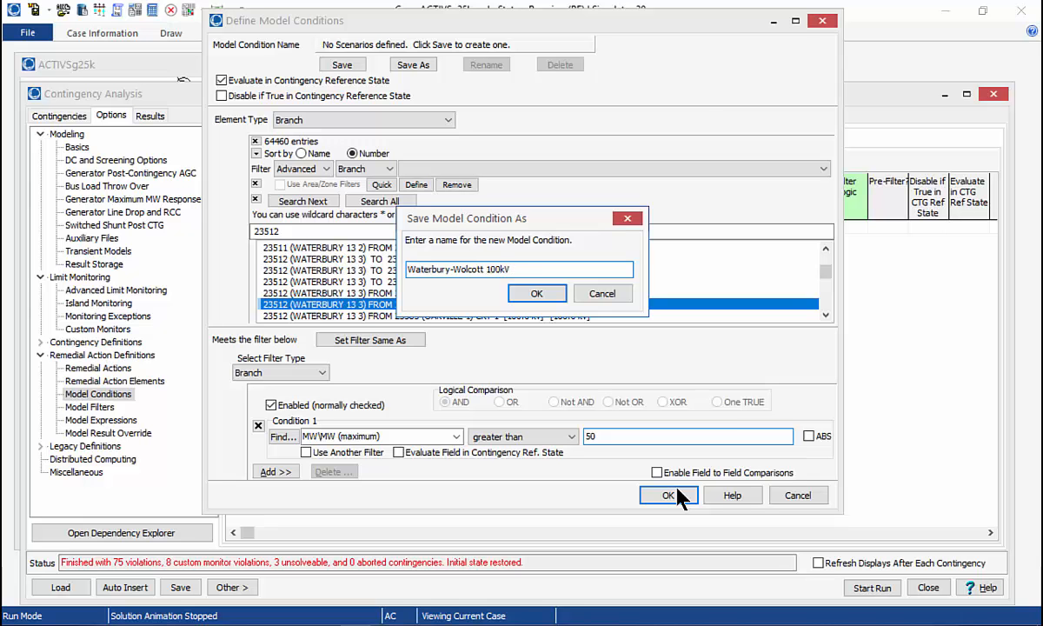
text(> 50 MW)
click(536, 293)
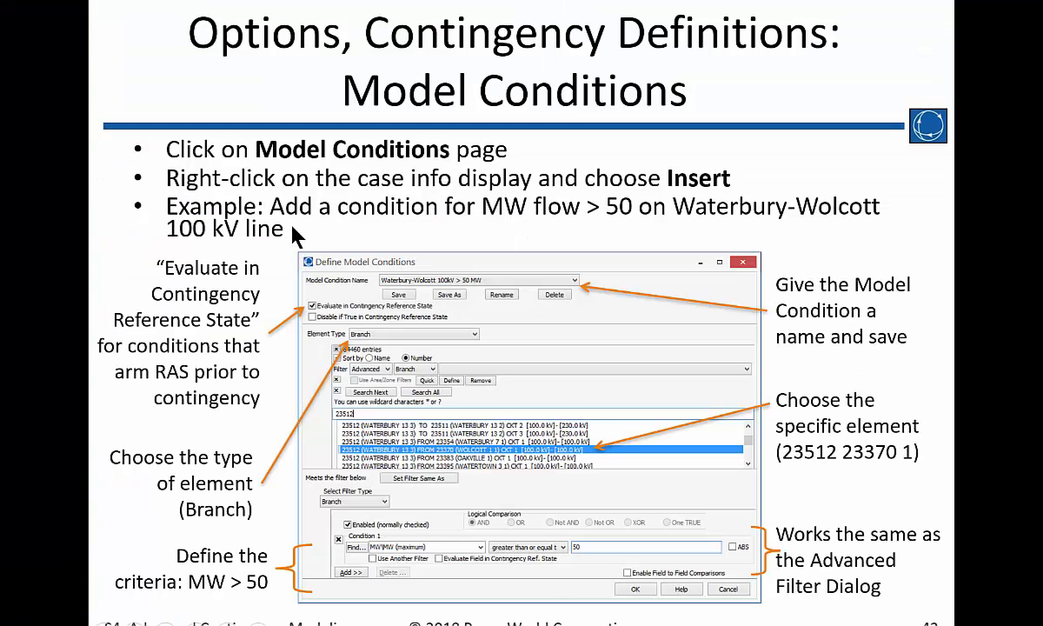
Step: Consult the next slide's example and select branch 23406 (BETHEL 3 7) to 23415 (DANBURY 2 4) CKT 1 as the new model condition's element
key(Right)
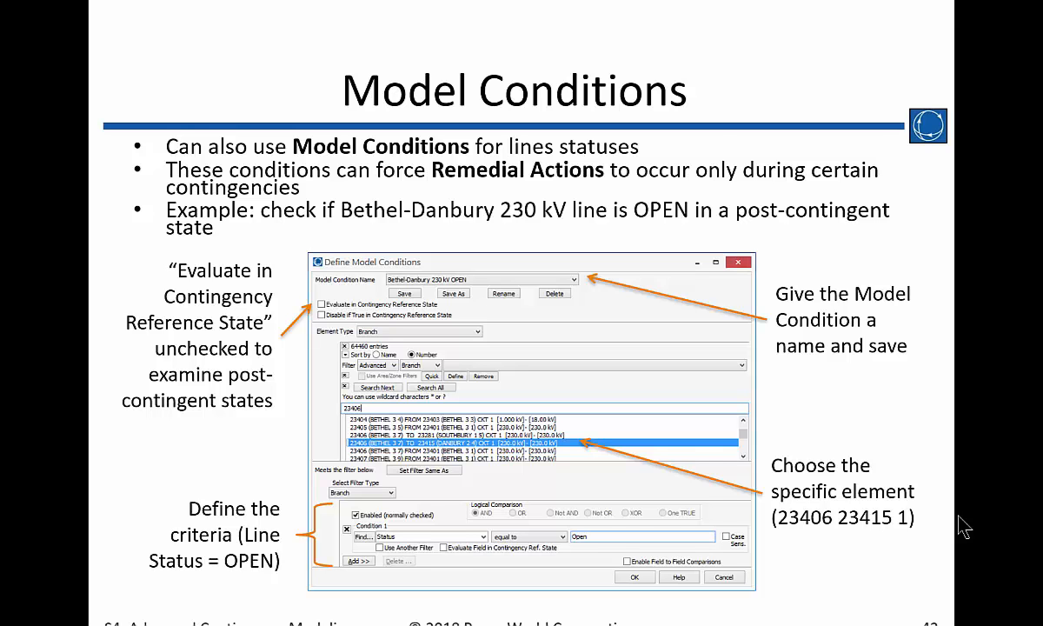
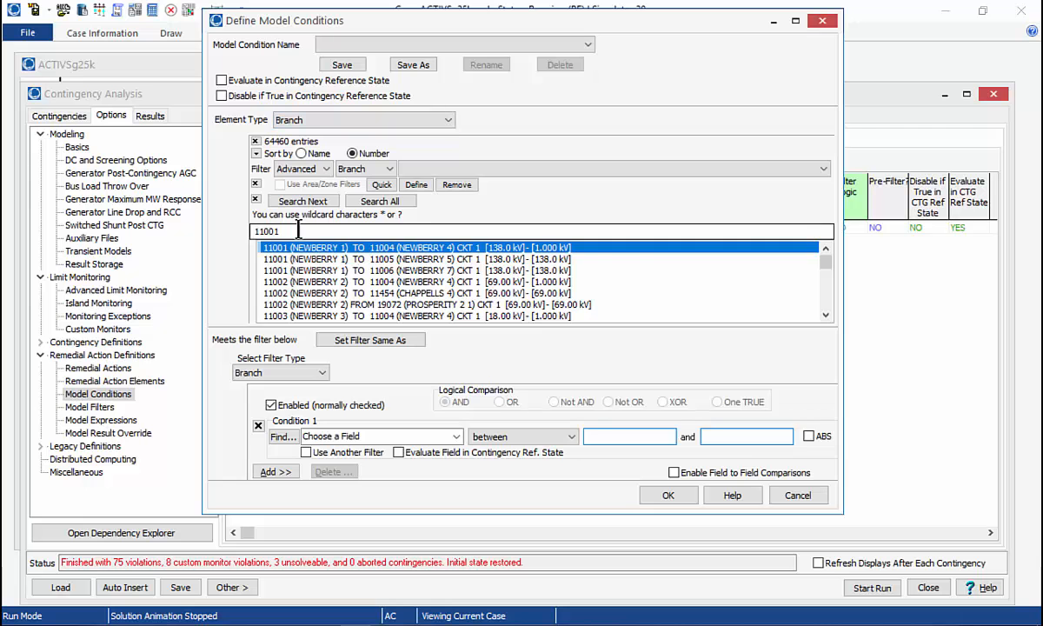
text(2340)
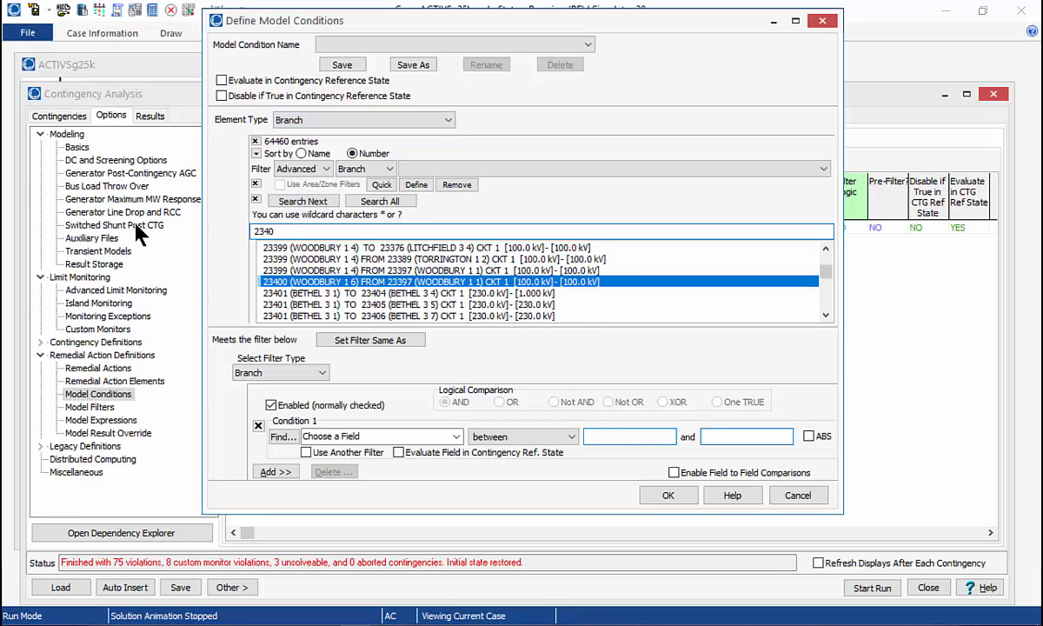
text(6)
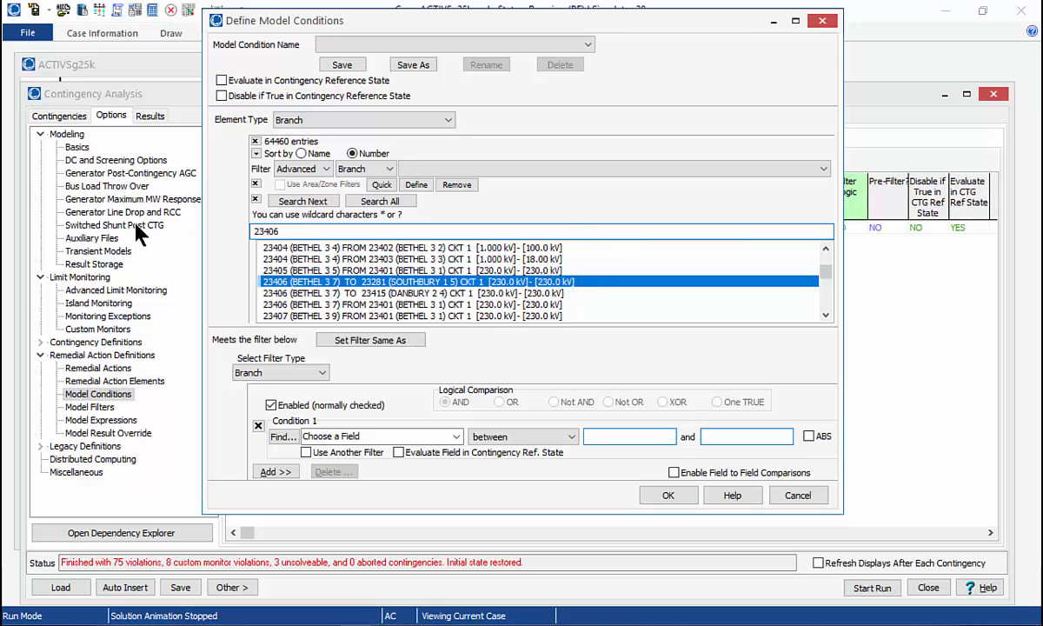
click(348, 293)
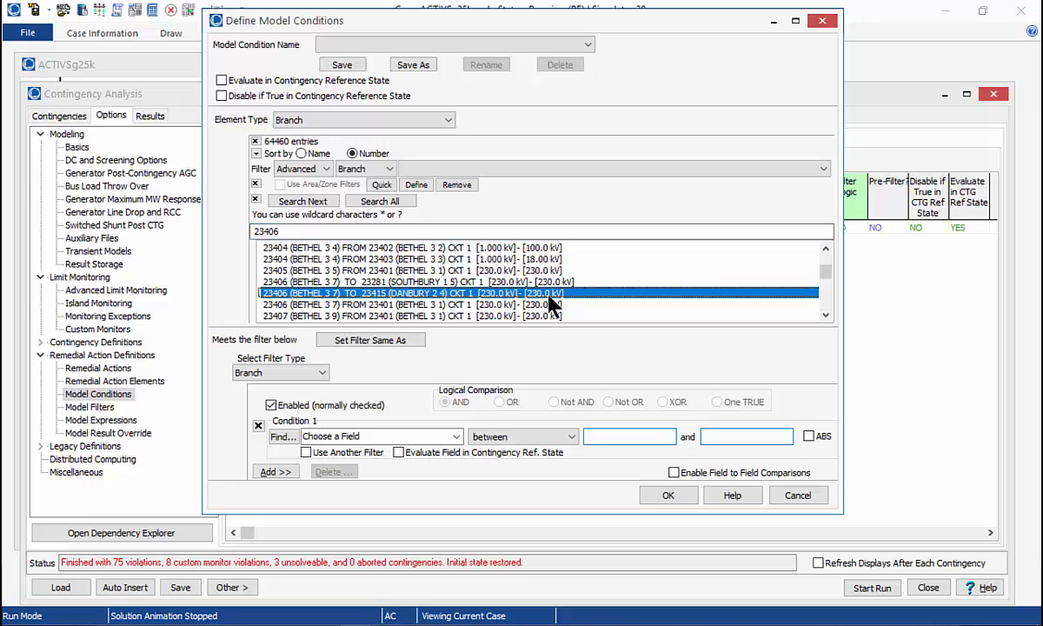
Step: Define Condition 1 for the Bethel–Danbury branch as Status equal to Open
click(455, 435)
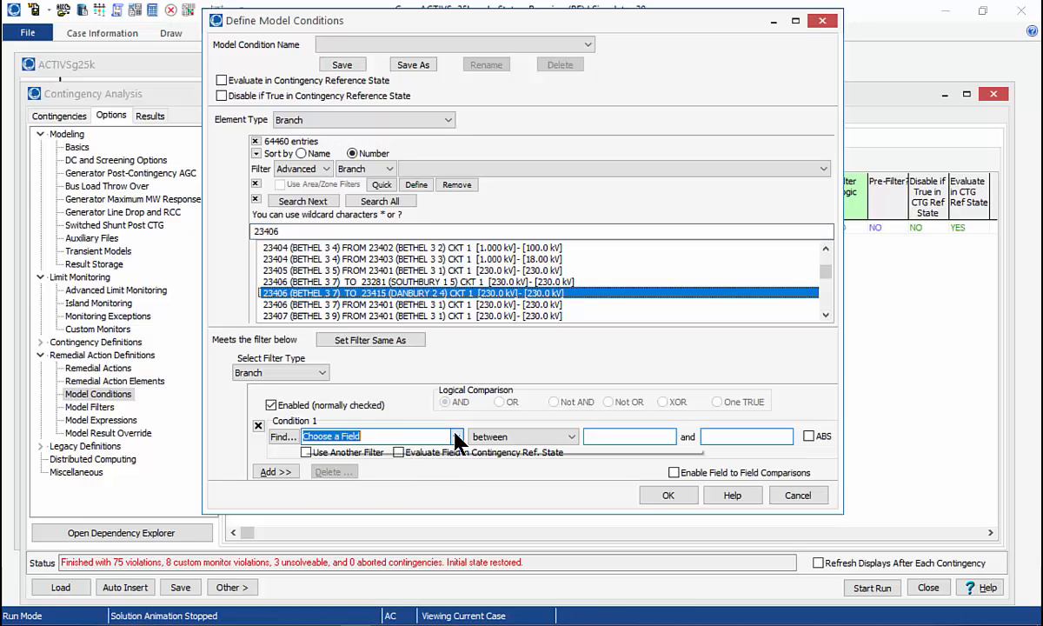
text(status)
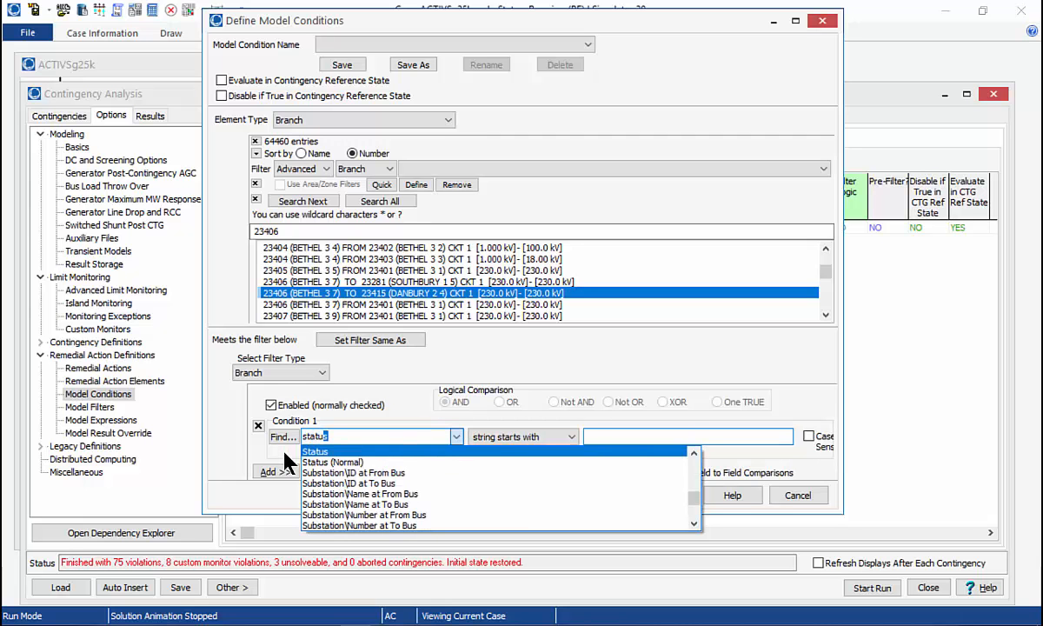
click(316, 451)
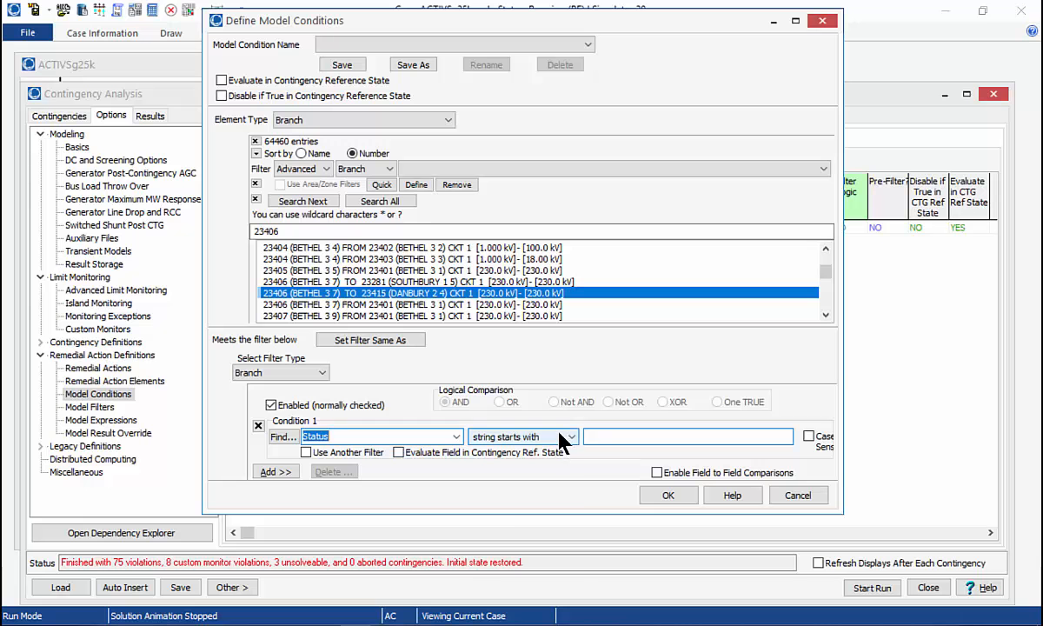
click(521, 436)
click(541, 462)
click(639, 436)
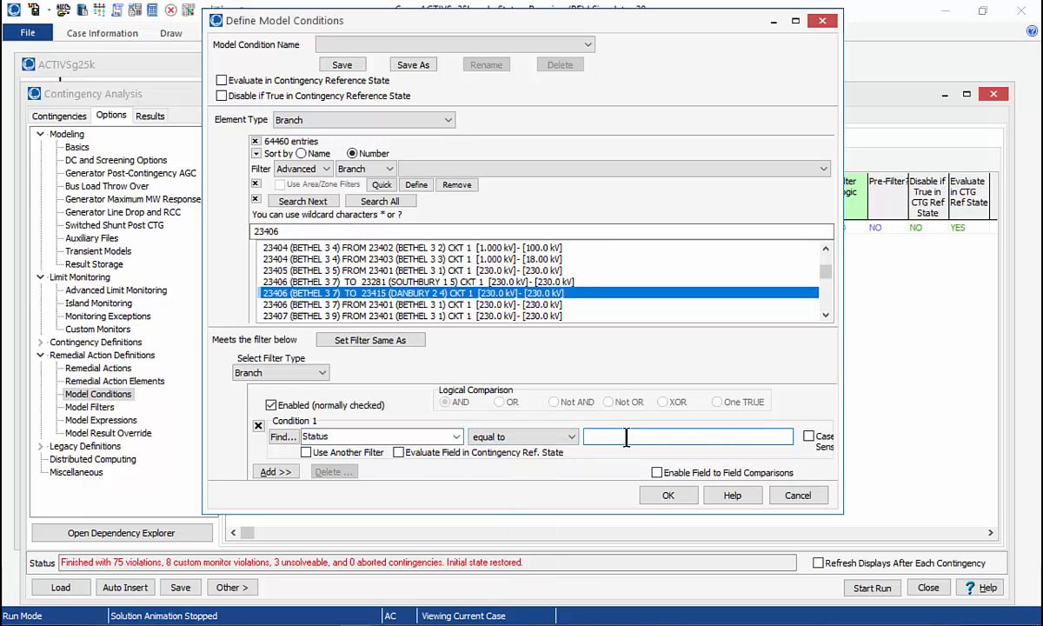
text(Open)
Step: Save the new model condition under the name "Bethel-Danbury 230 kV OPEN"
click(668, 496)
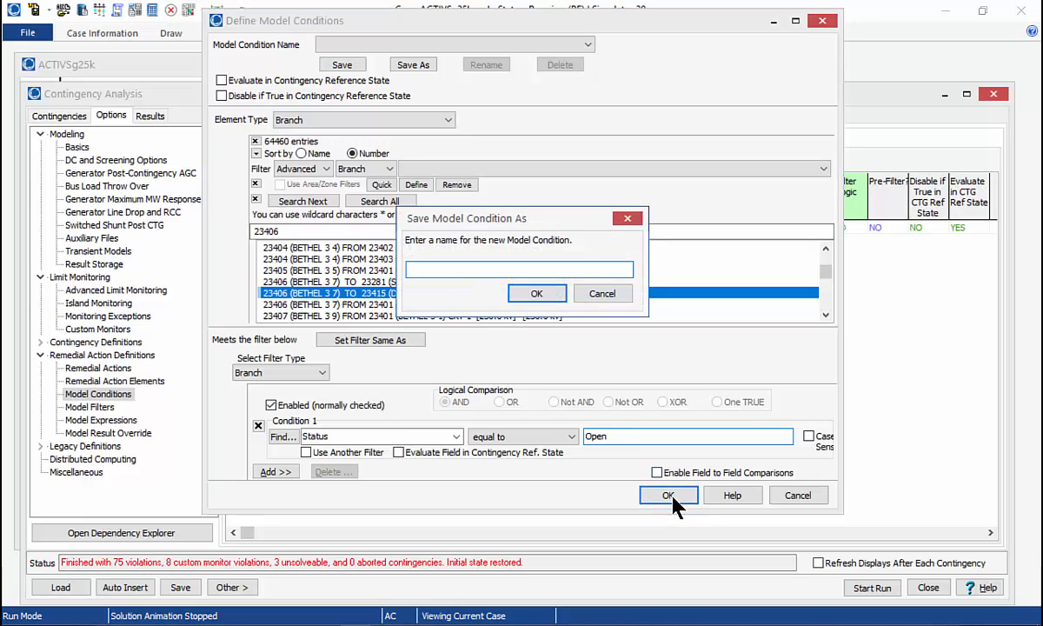
text(Bethel-Danbury 230 kV OPEN)
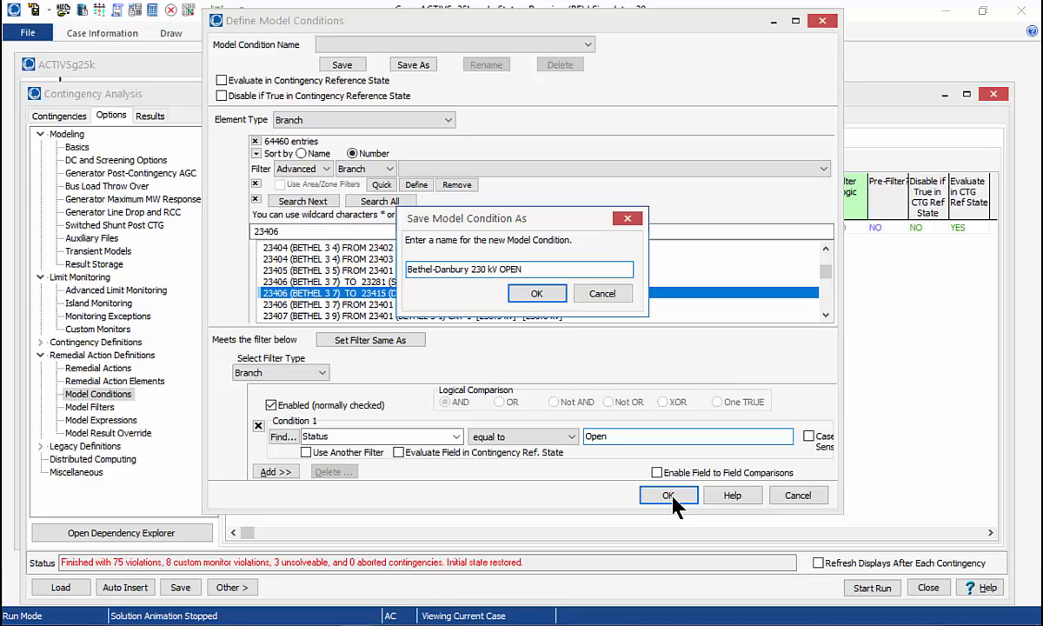
click(527, 295)
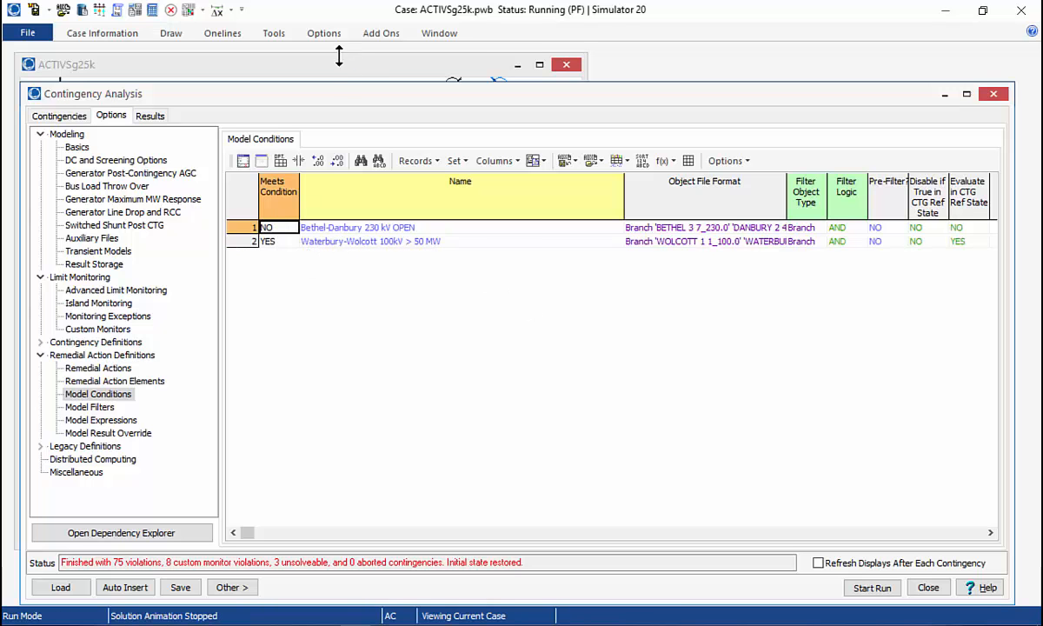
Step: Glance at the oneline behind the contingency analysis window, then insert another model condition and set its element type to Branch
drag(316, 103, 860, 187)
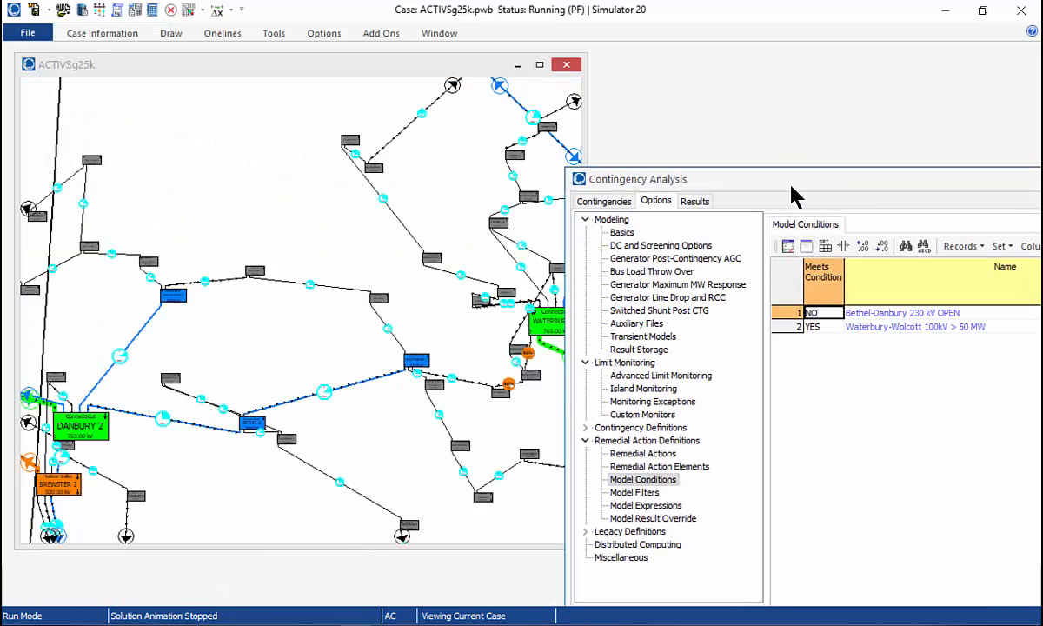
drag(773, 188, 241, 88)
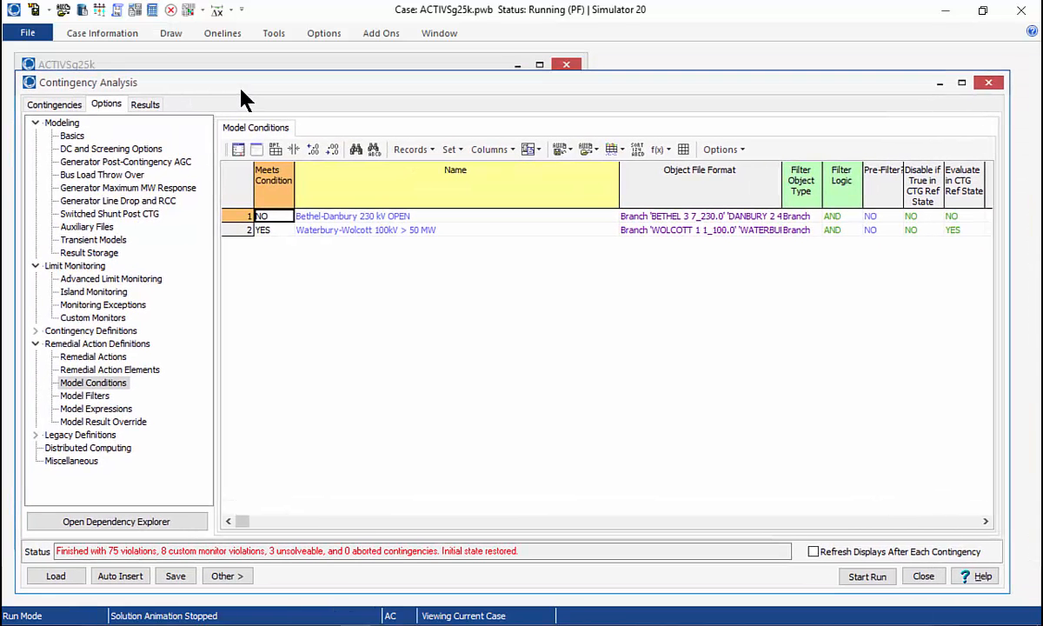
right_click(272, 223)
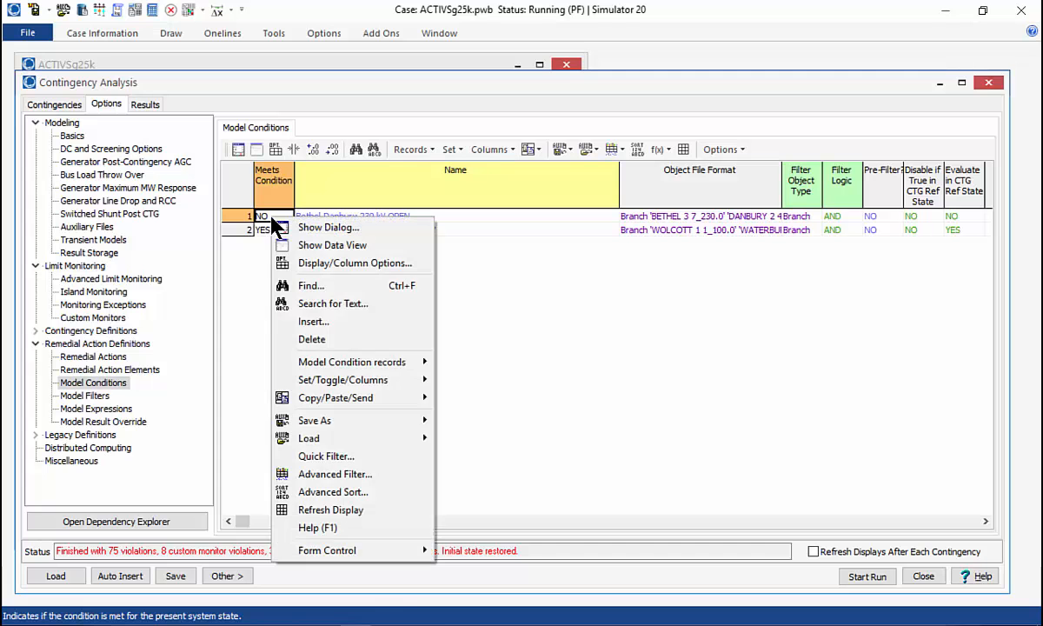
click(326, 320)
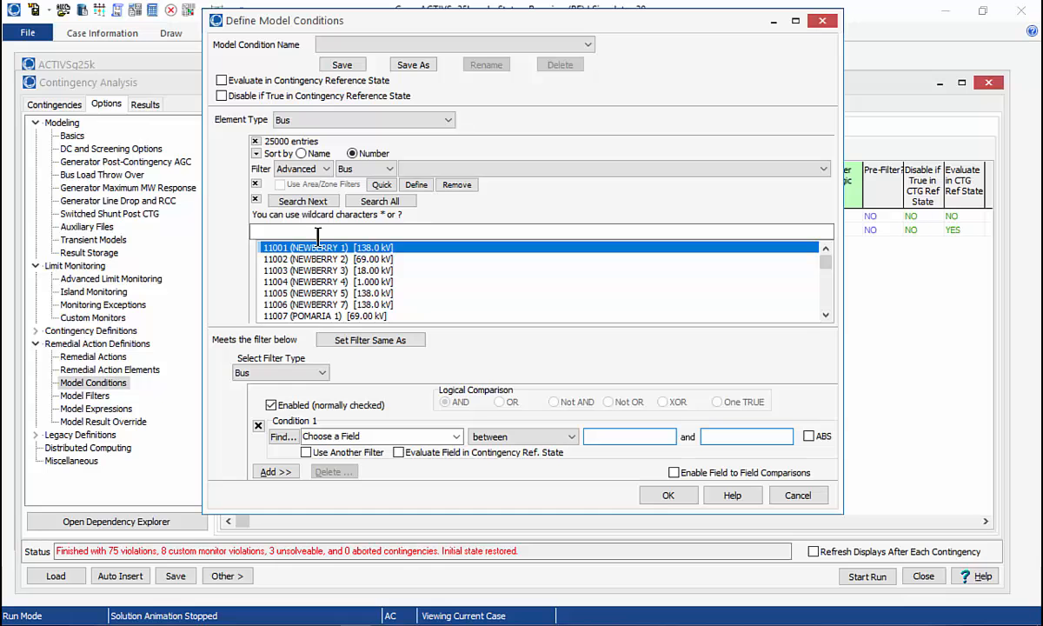
click(297, 229)
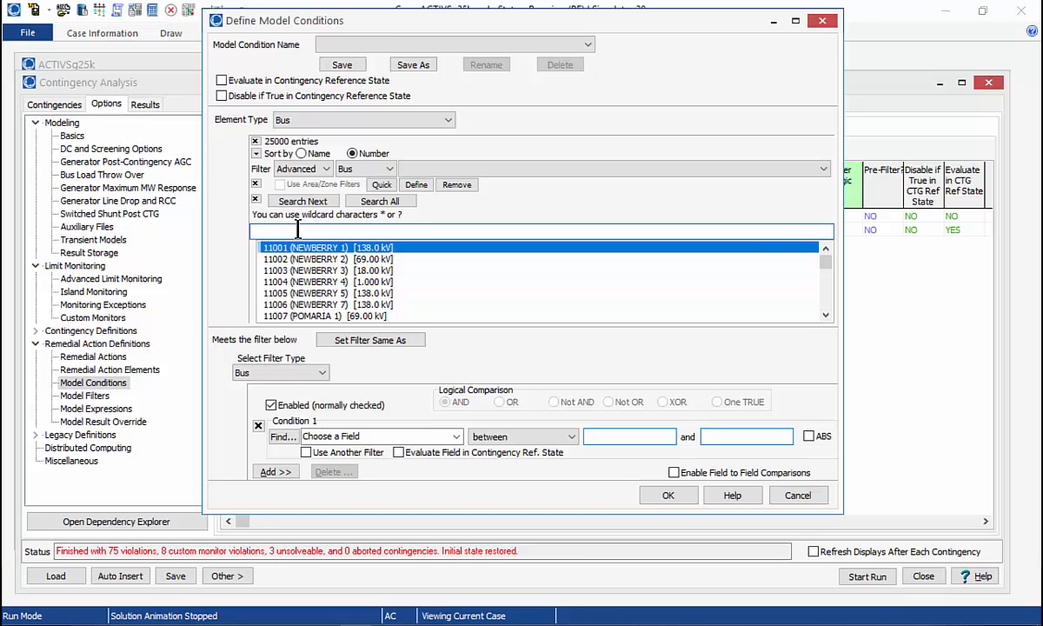
click(292, 117)
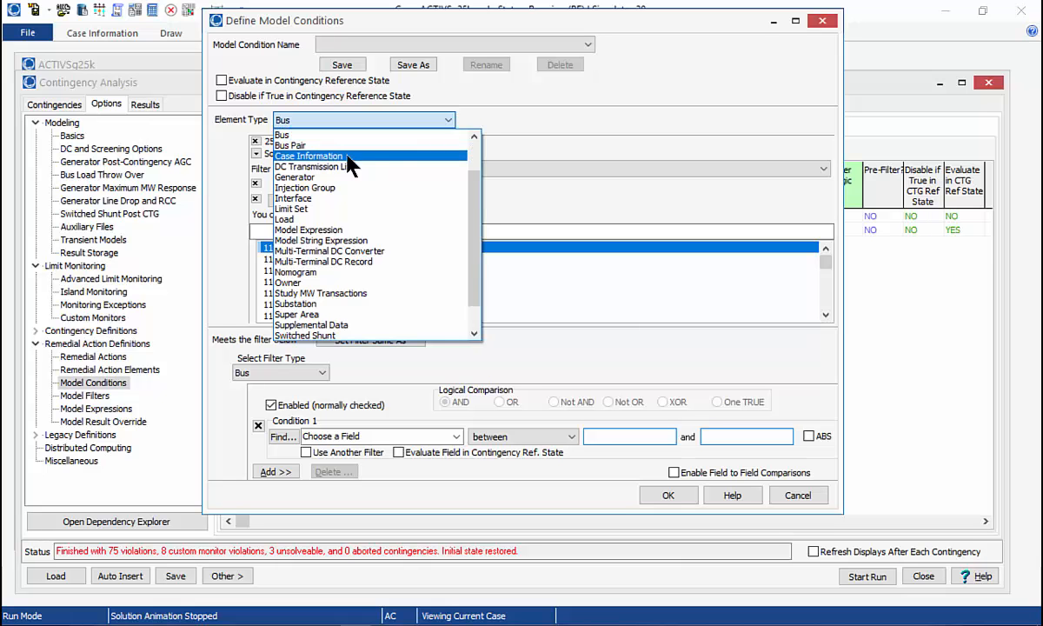
click(473, 135)
click(474, 136)
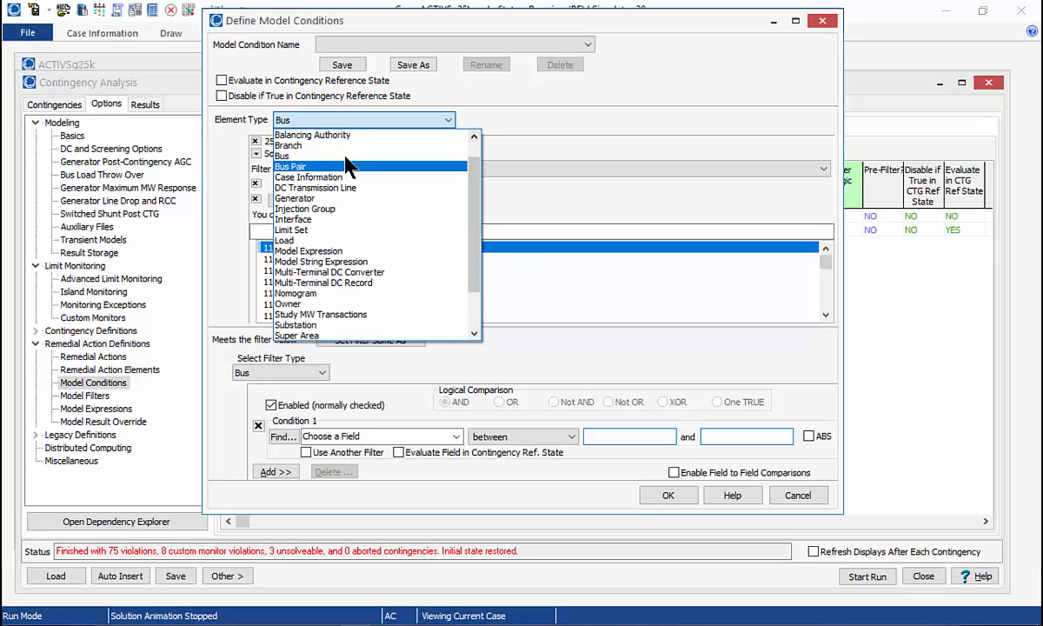
click(345, 156)
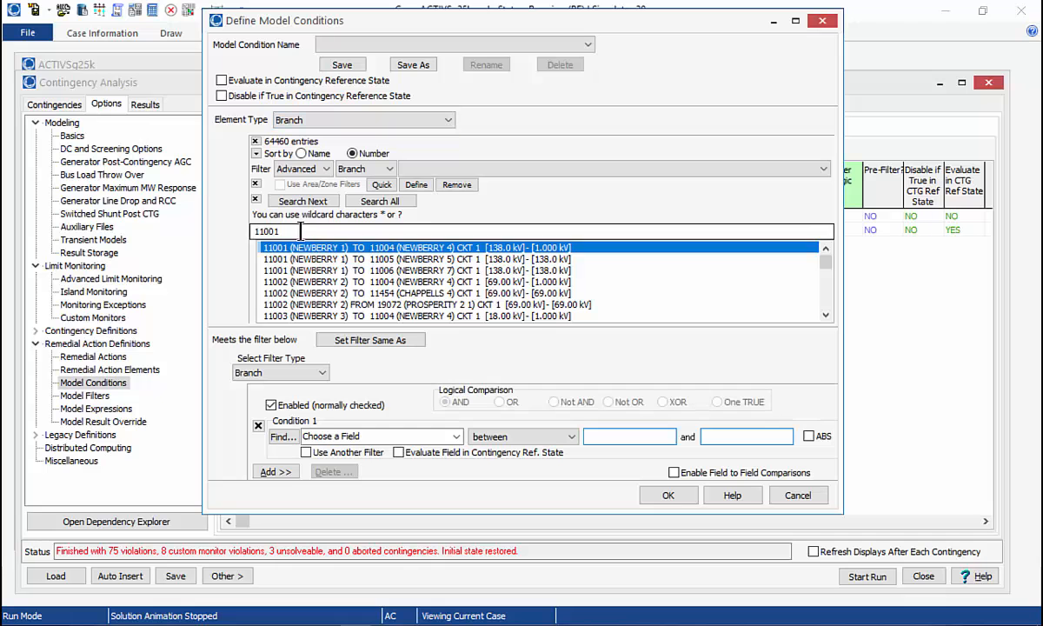
Step: Select branch 23406 (BETHEL 3 7) to 23415 (DANBURY 2 4) CKT 1 as the model condition's element
text(234)
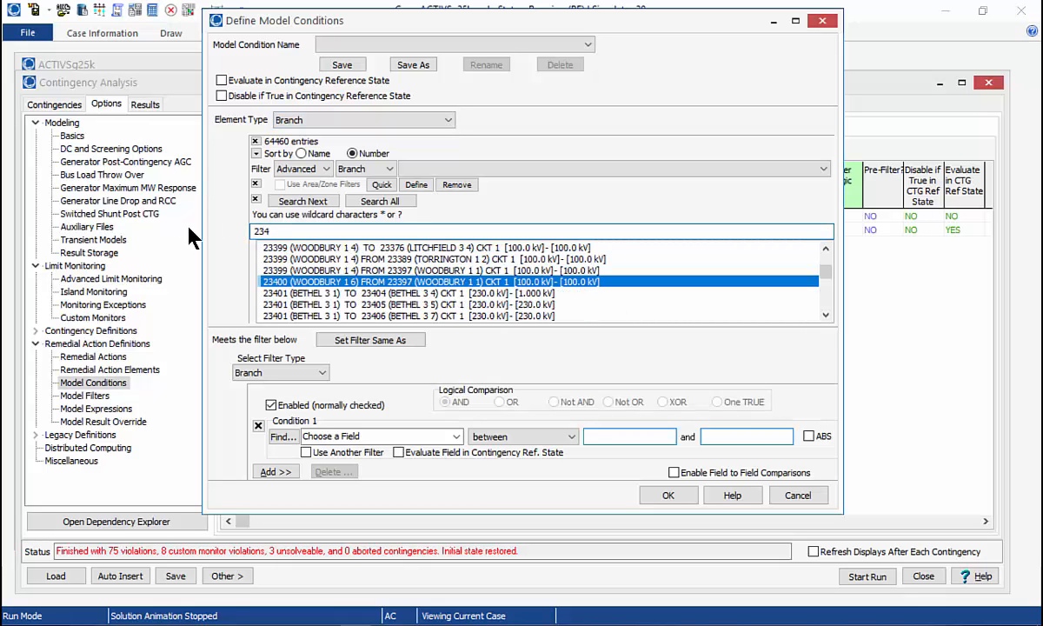
text(06)
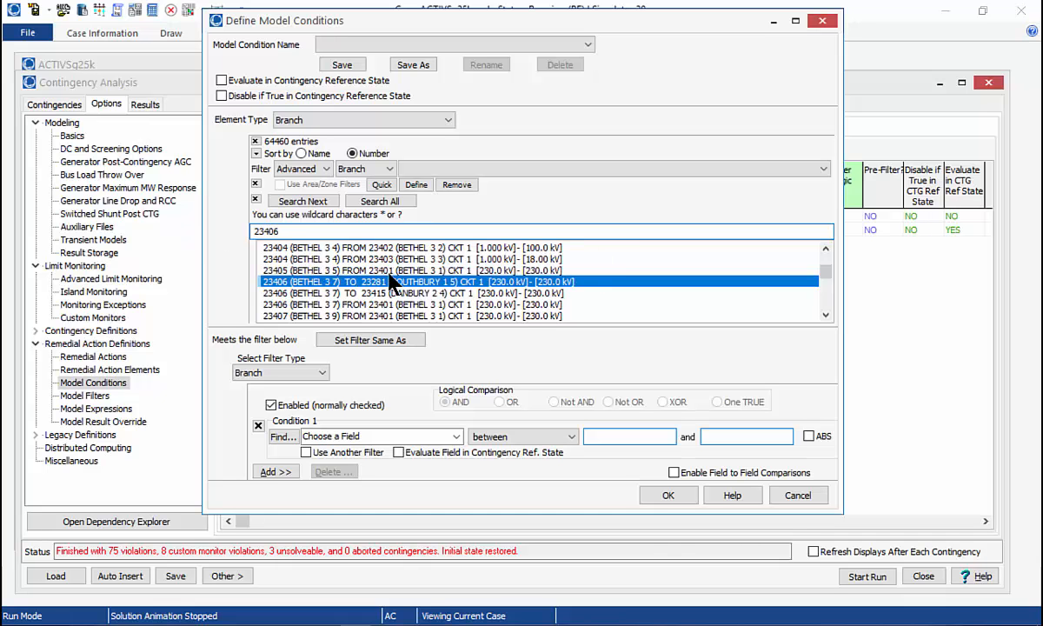
click(390, 295)
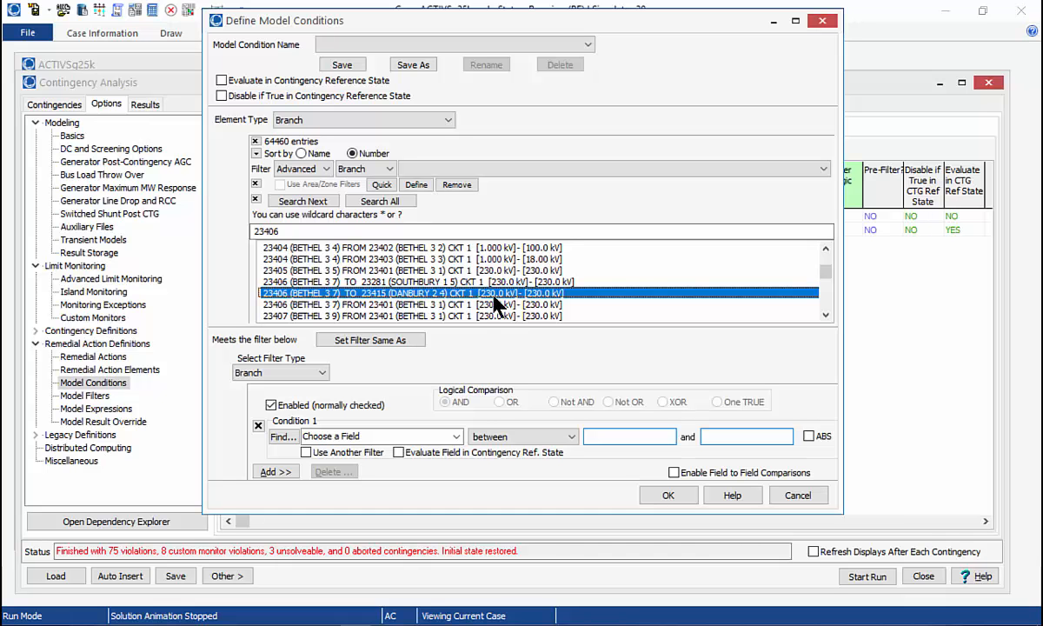
Step: Define Condition 1 for the Bethel–Danbury branch as Status equal to Closed
click(456, 436)
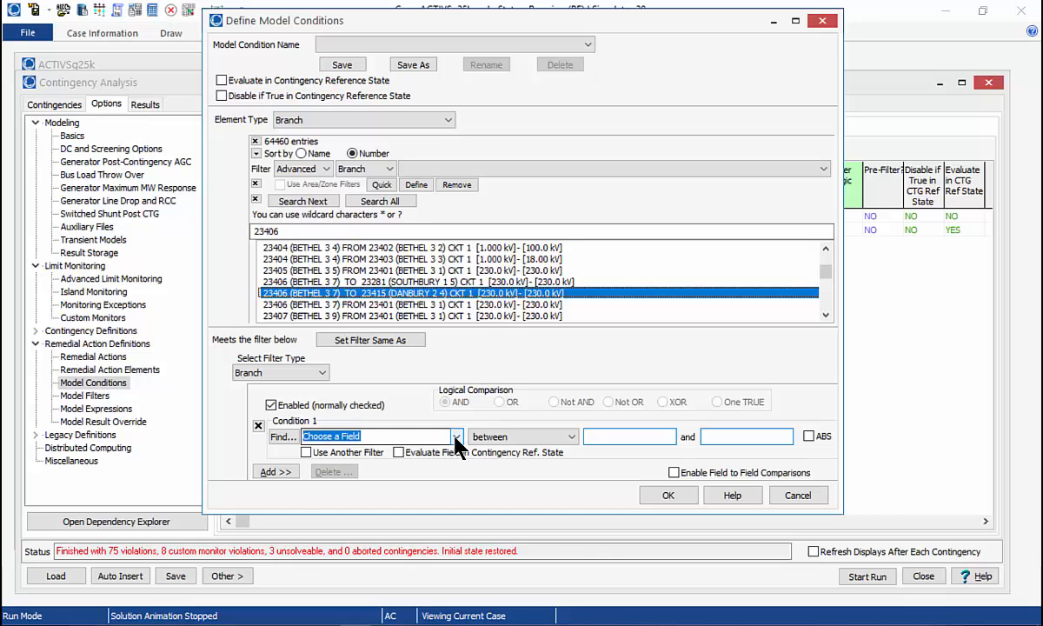
text(status)
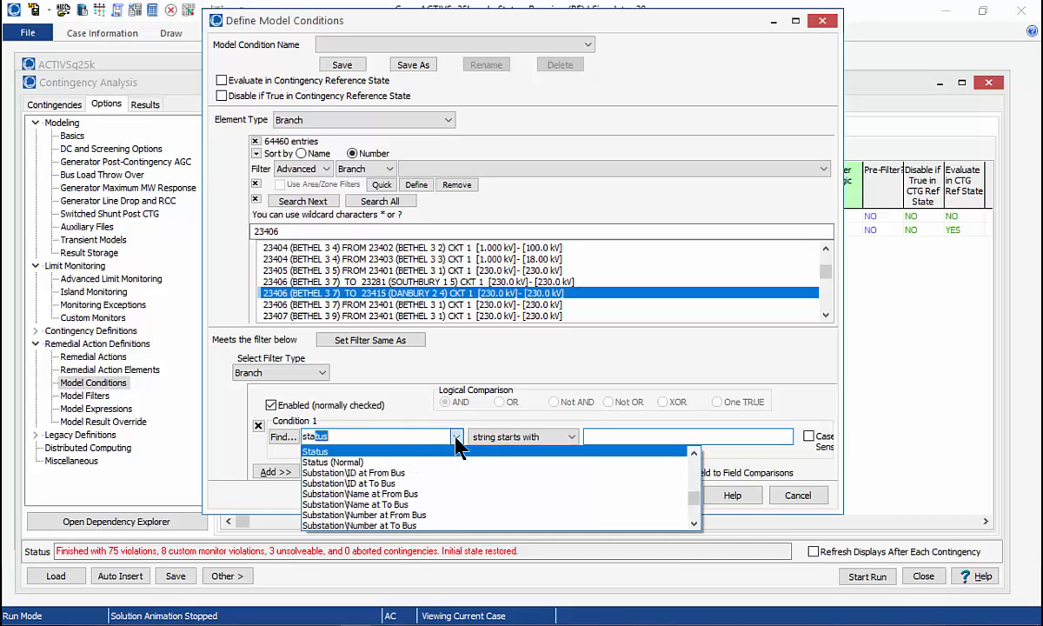
click(353, 451)
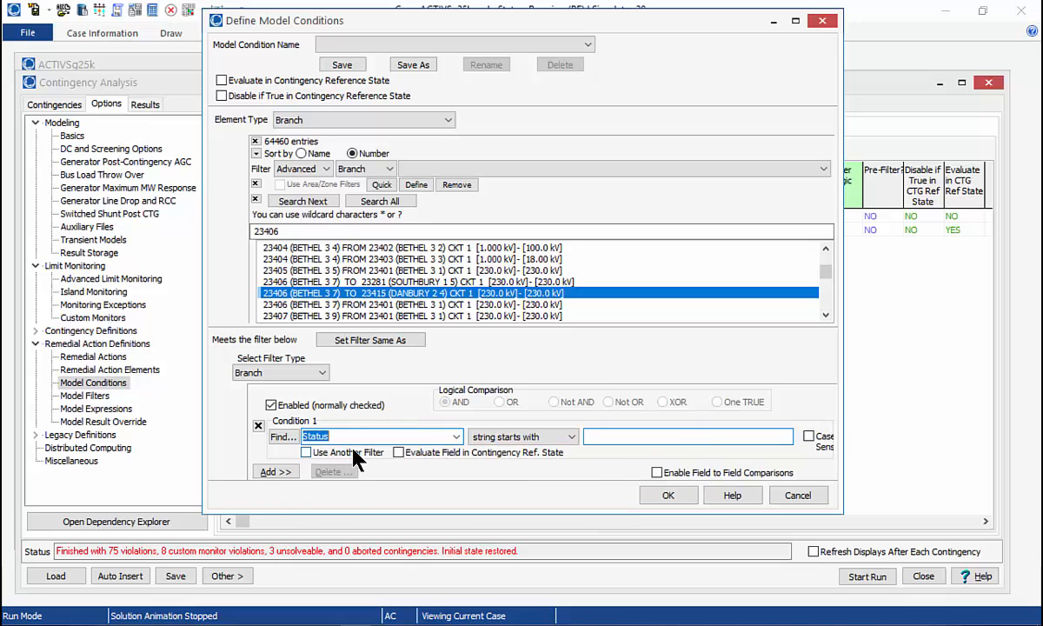
click(531, 439)
click(487, 461)
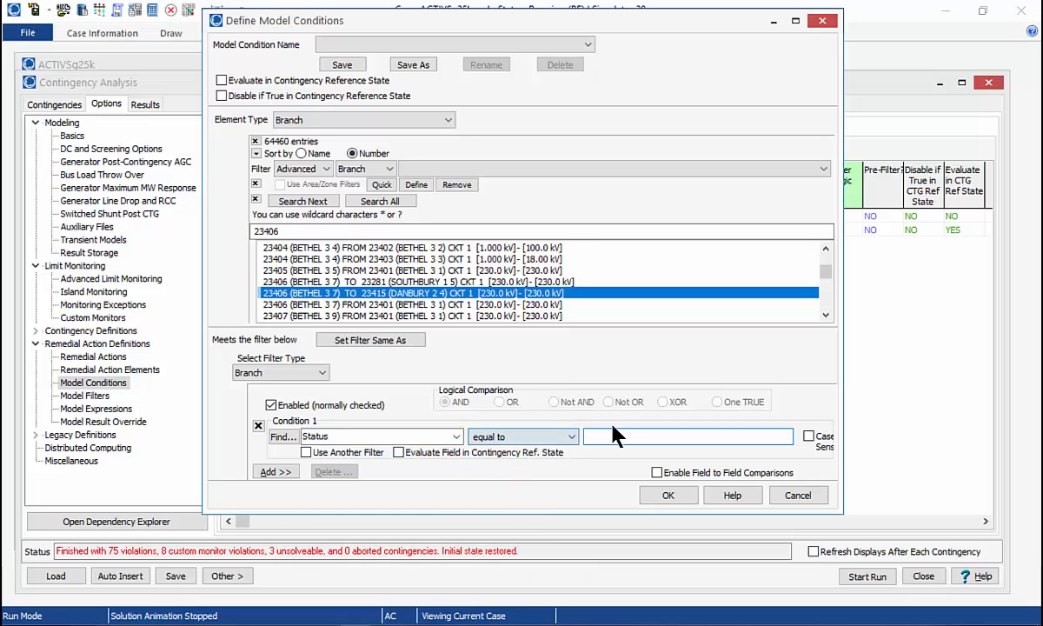
click(612, 436)
text(Closed)
Step: Enable evaluation in the contingency reference state and save the model condition as "Bethel-Danbury 230 kV CLOSED reference"
click(273, 82)
click(668, 495)
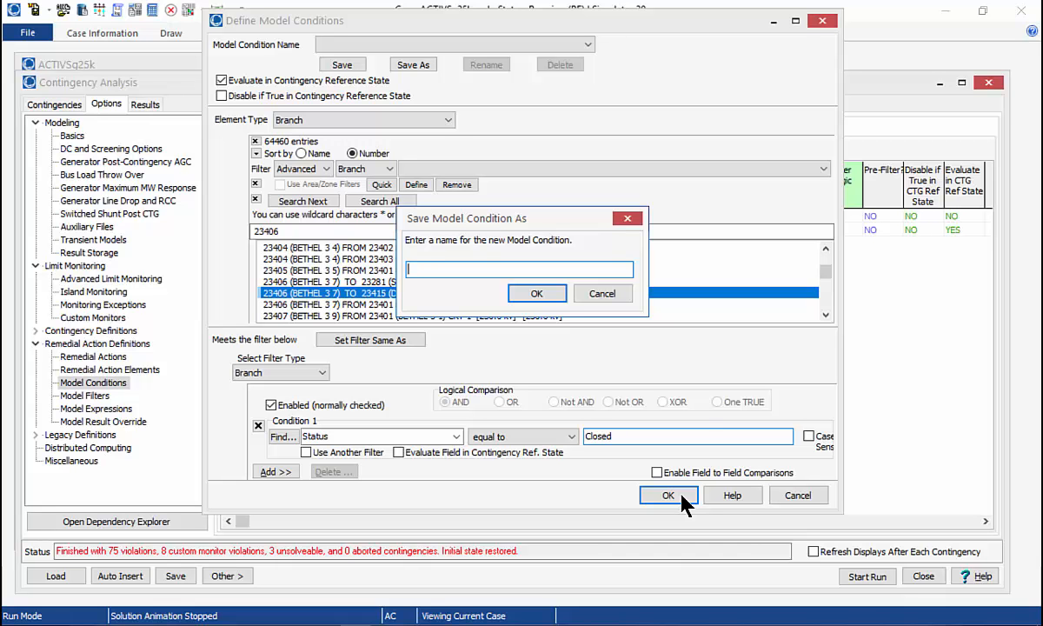
text(Bethel-Danbury 230 kV )
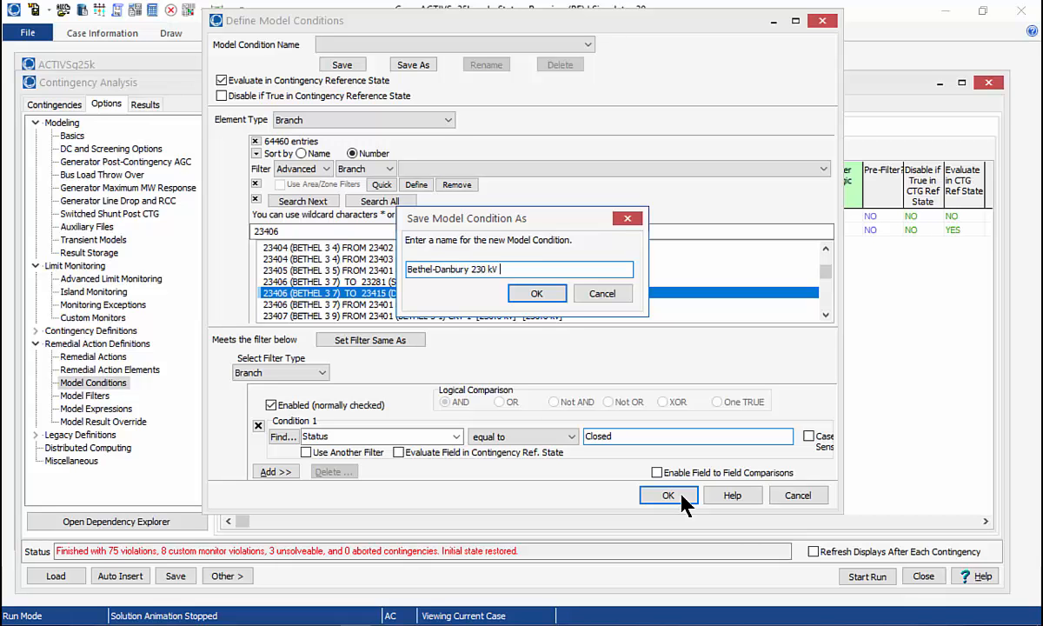
text(CLOSED reference)
click(532, 294)
key(Return)
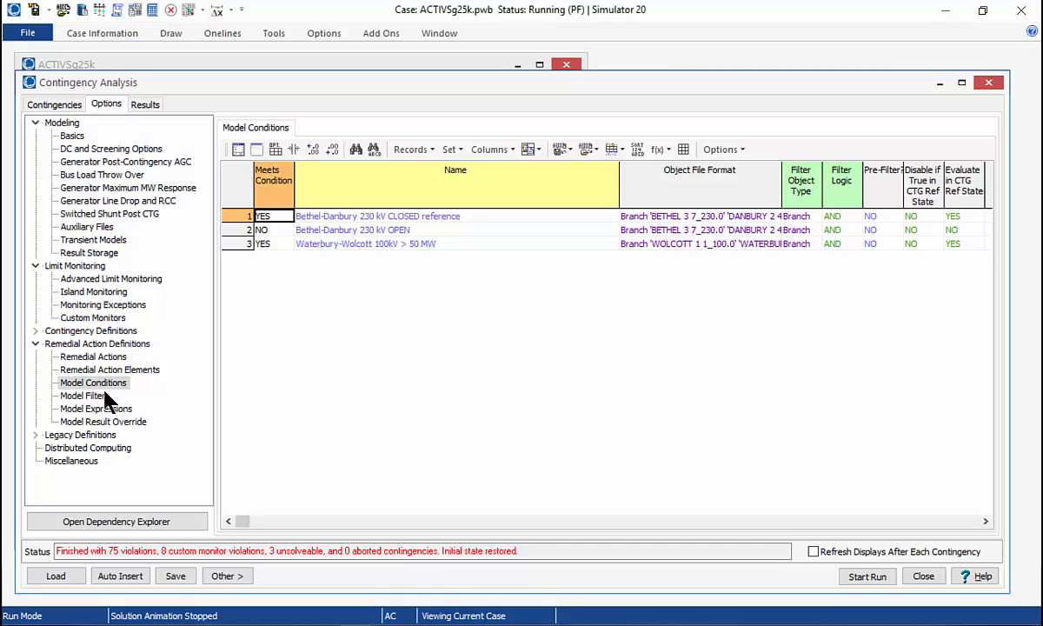
Step: Check the two Bethel–Danbury entries in the model conditions list, then insert a new model filter
click(394, 219)
drag(395, 220, 417, 228)
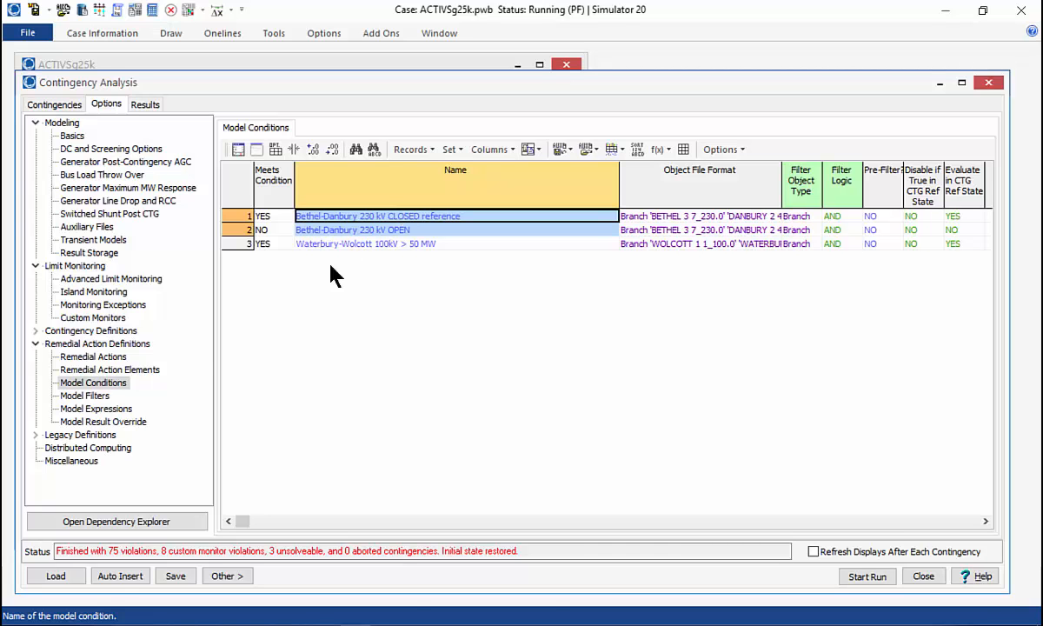
click(95, 396)
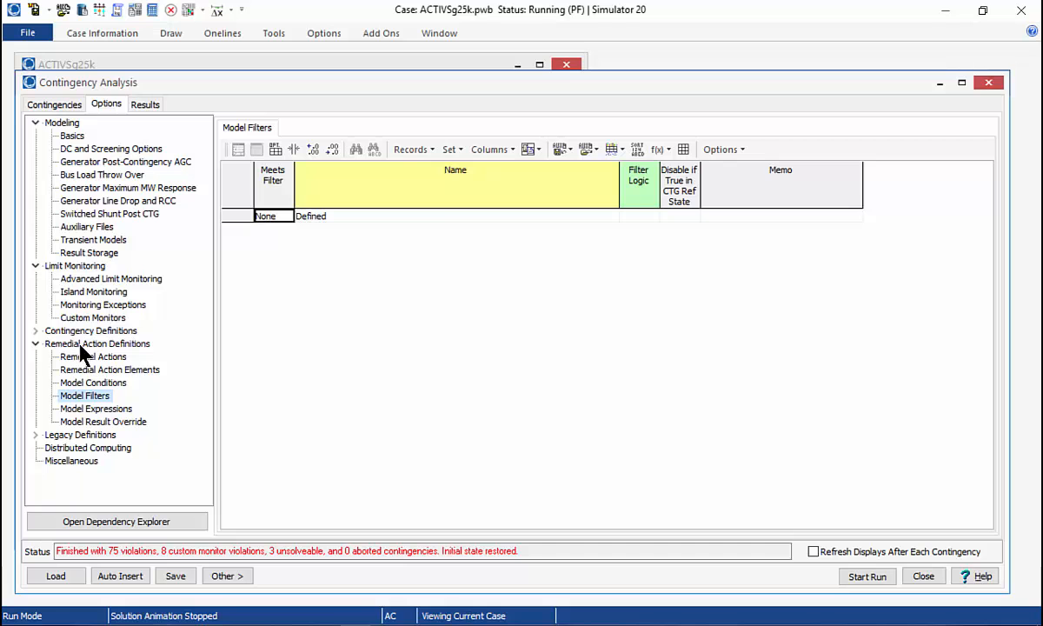
right_click(282, 215)
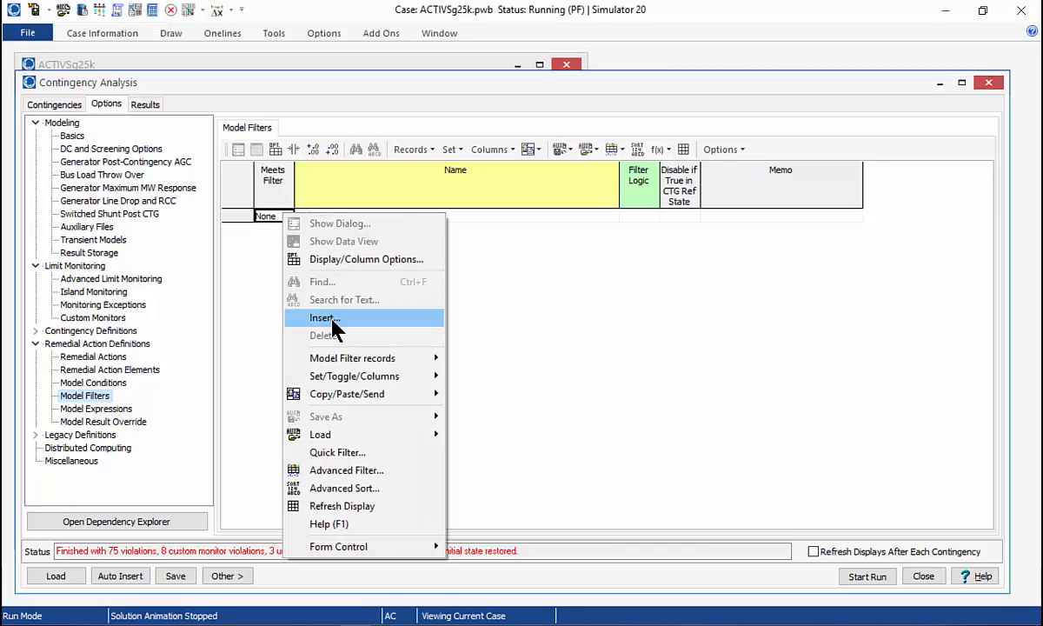
click(326, 318)
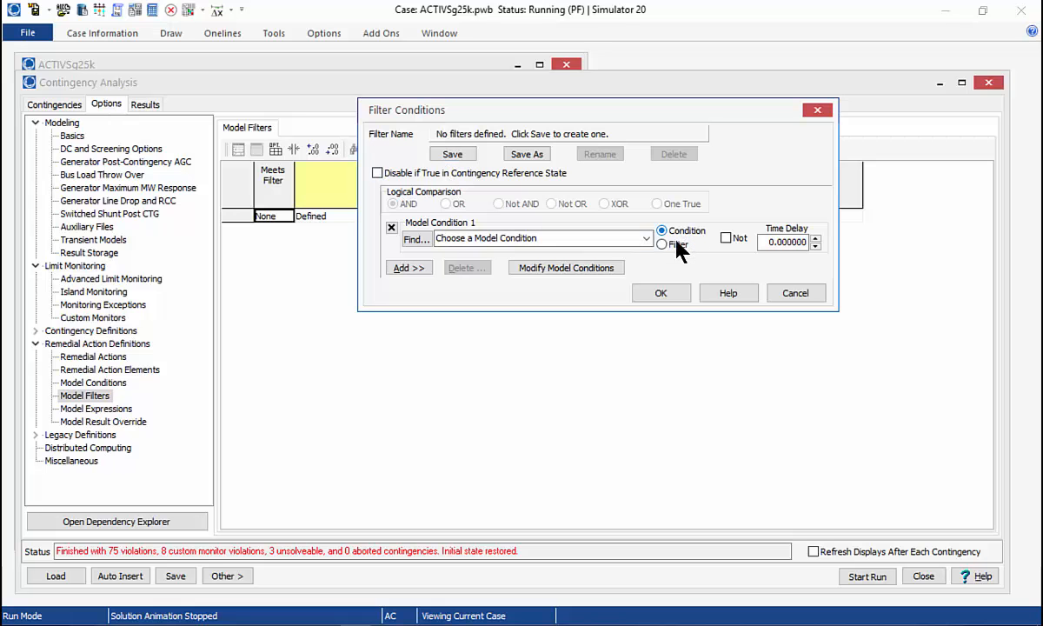
Step: Combine the conditions "Bethel-Danbury 230 kV CLOSED reference" and "Bethel-Danbury 230 kV OPEN" in the new model filter
click(646, 239)
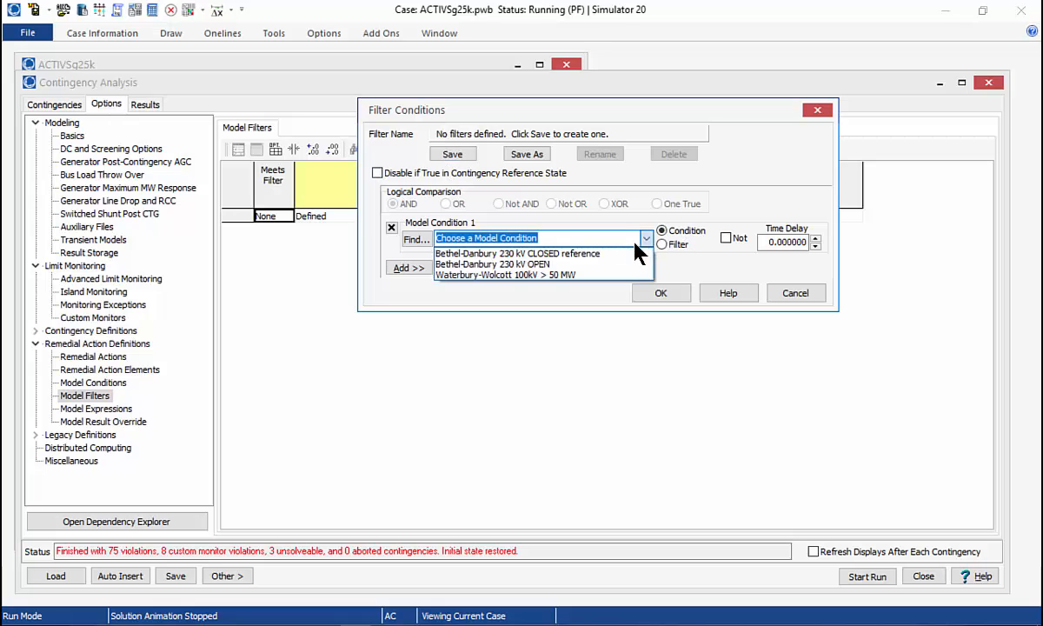
click(559, 253)
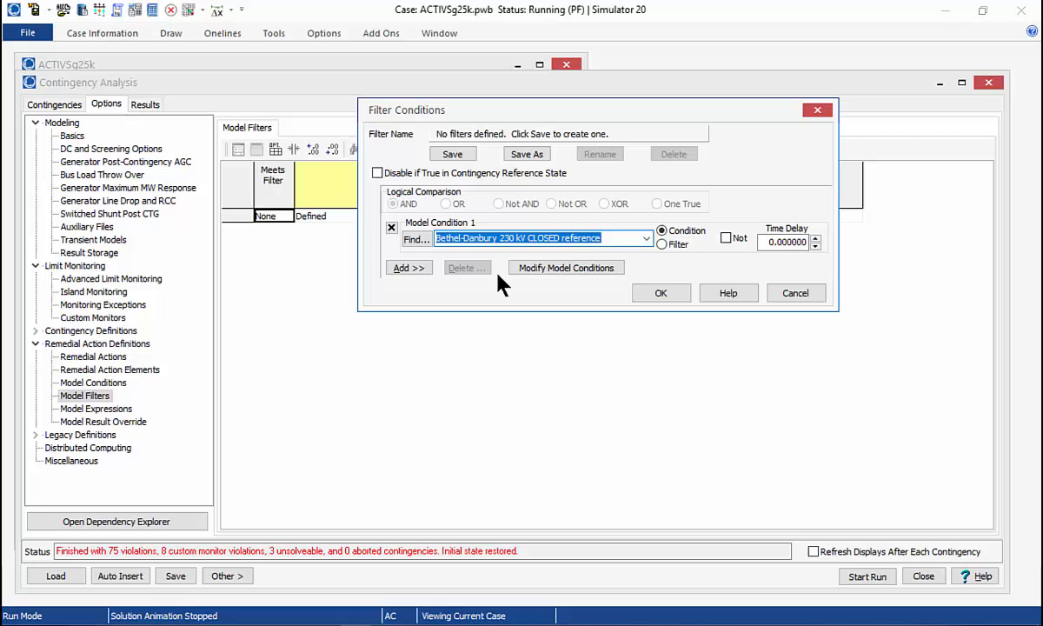
click(416, 268)
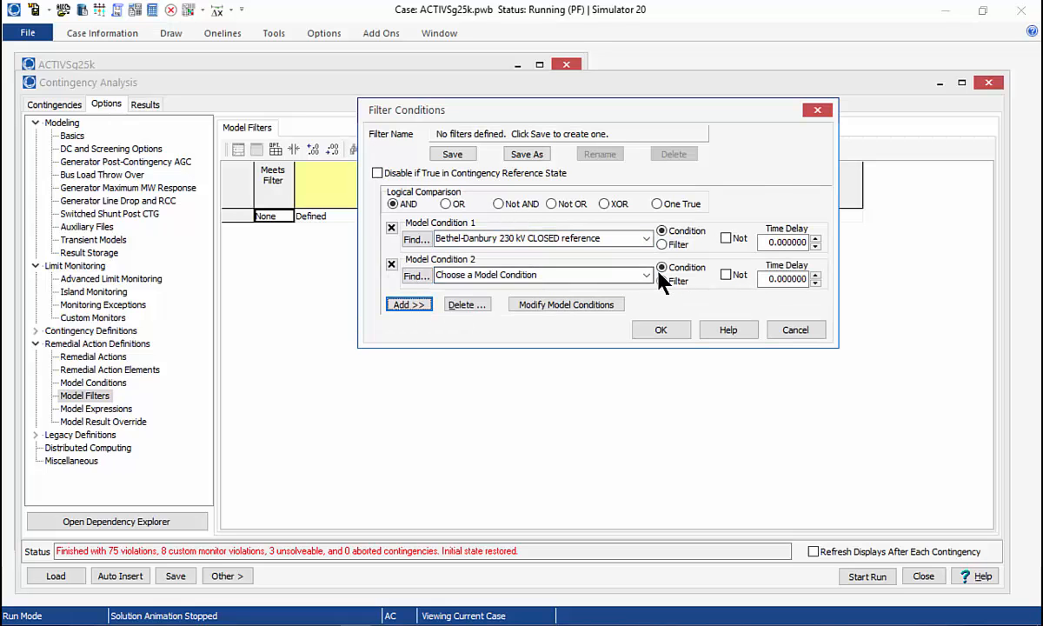
click(646, 274)
click(521, 300)
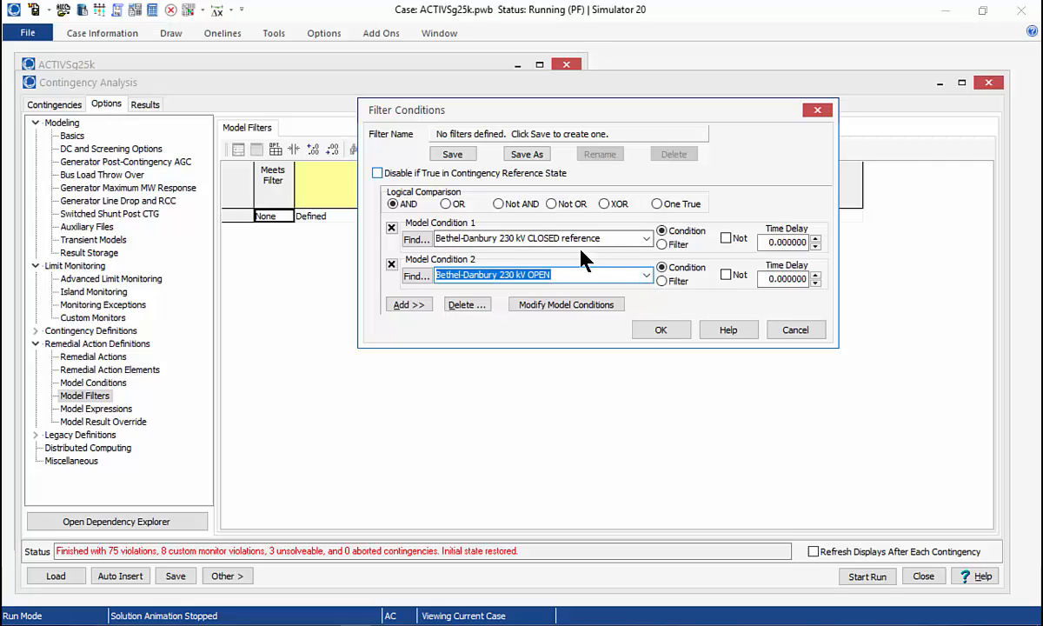
Step: Save the new model filter under the name "loss of Bethel-Danbury 230 kV"
click(662, 331)
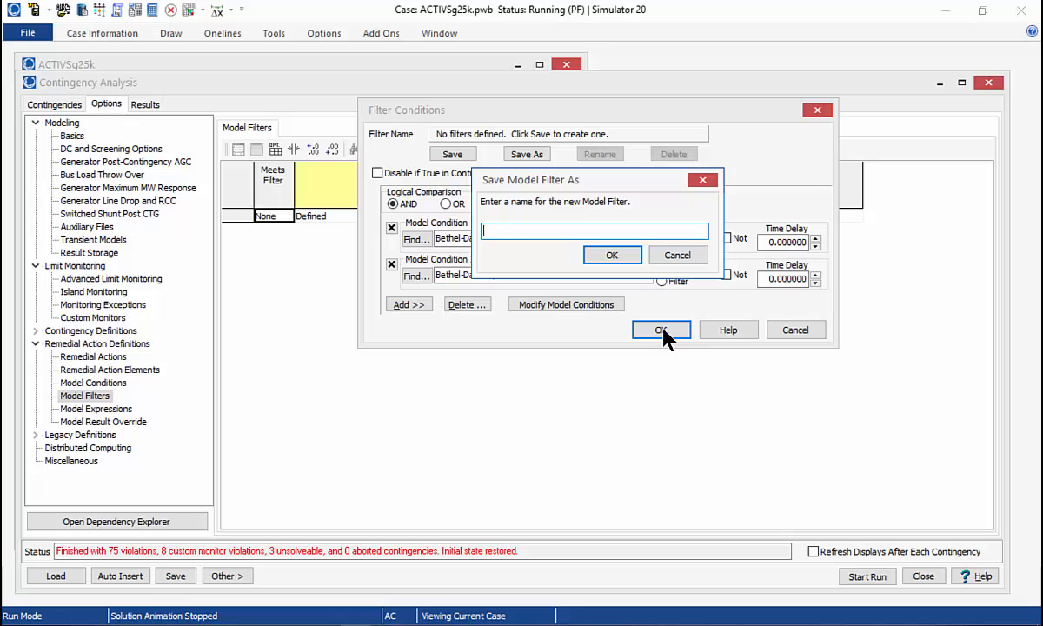
text(loss of Bethel-Danbury )
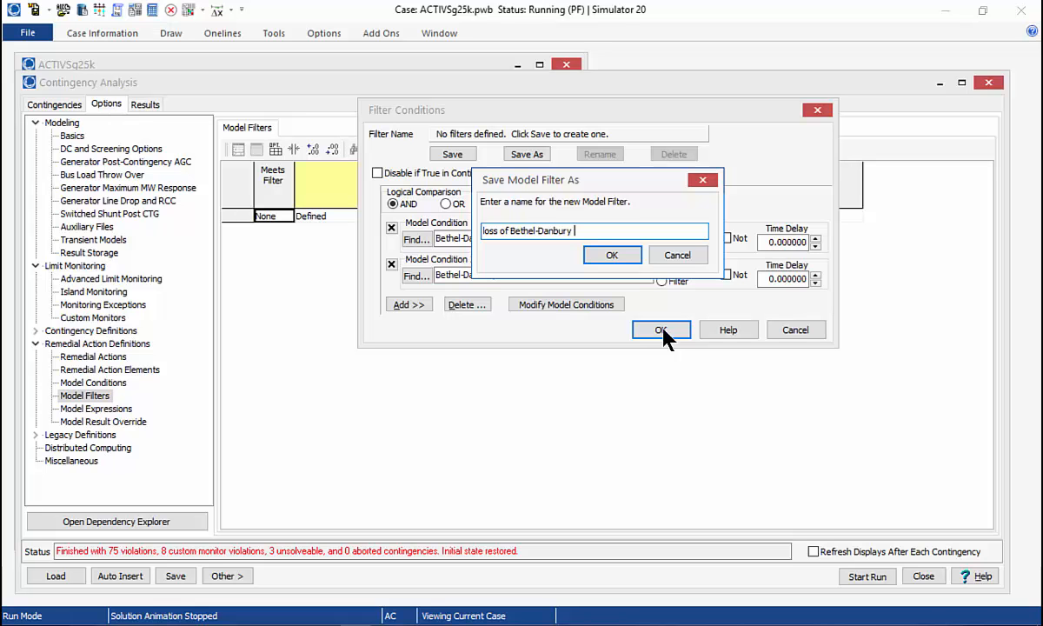
text(230 kV)
click(633, 254)
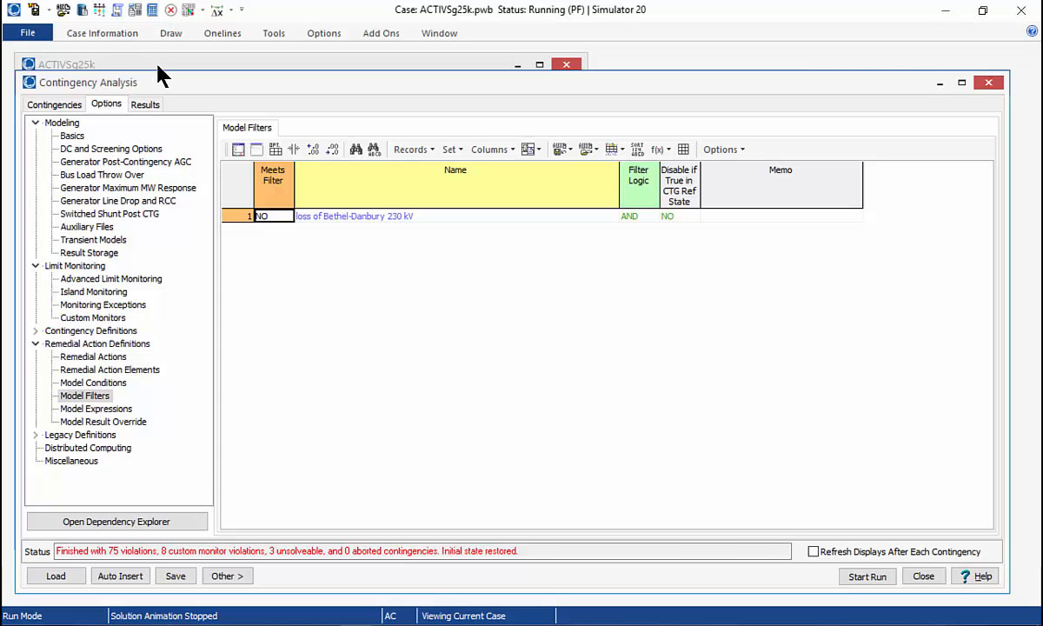
Step: Switch to the presentation and advance past the Model Conditions list to the Model Filters slide
key(alt+Tab)
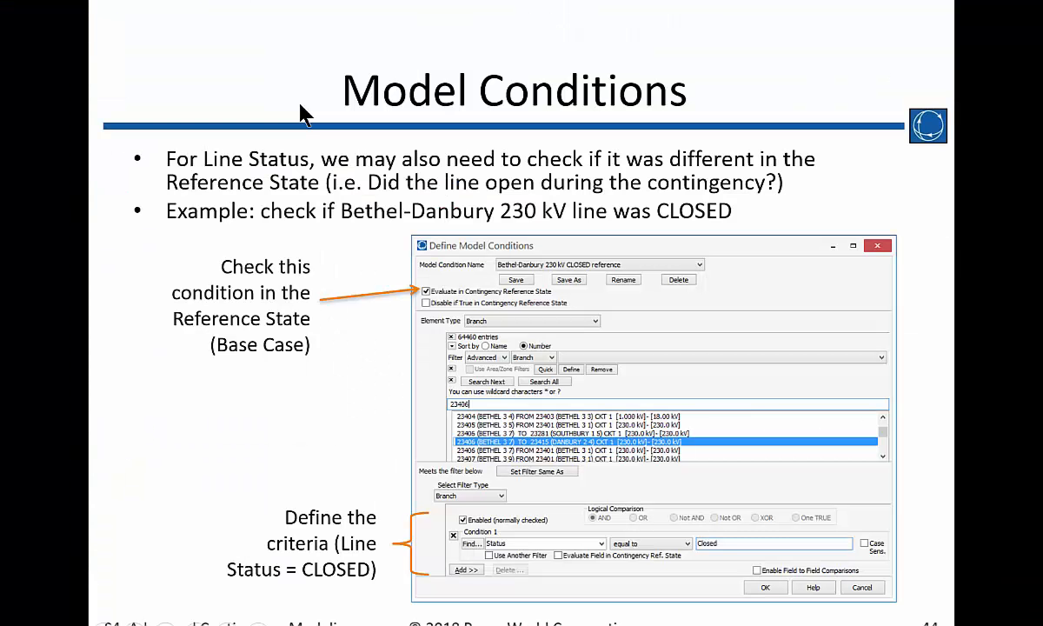
key(Right)
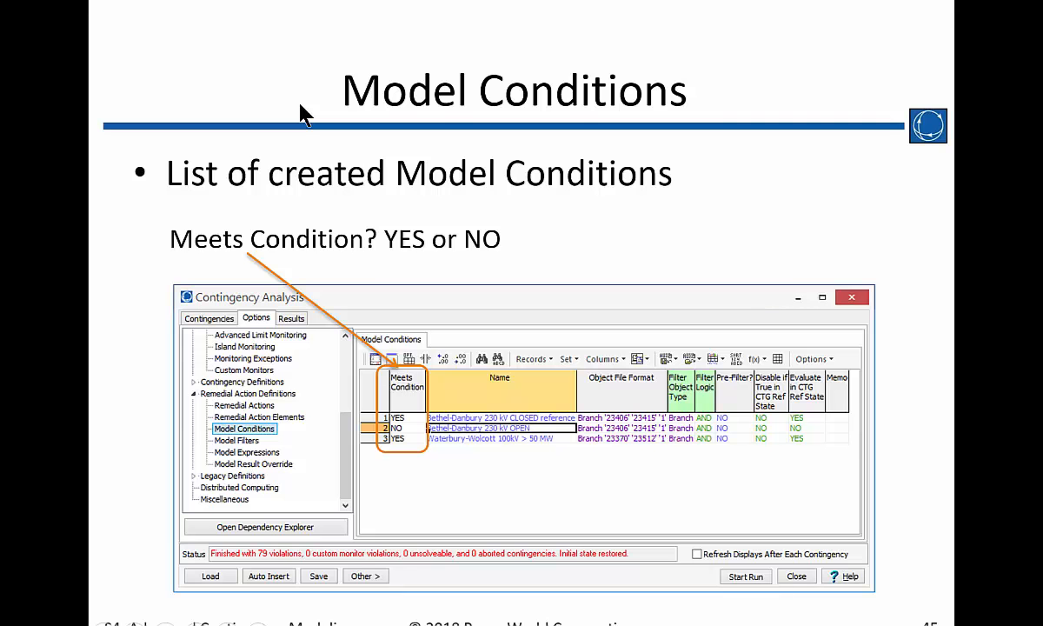
key(Right)
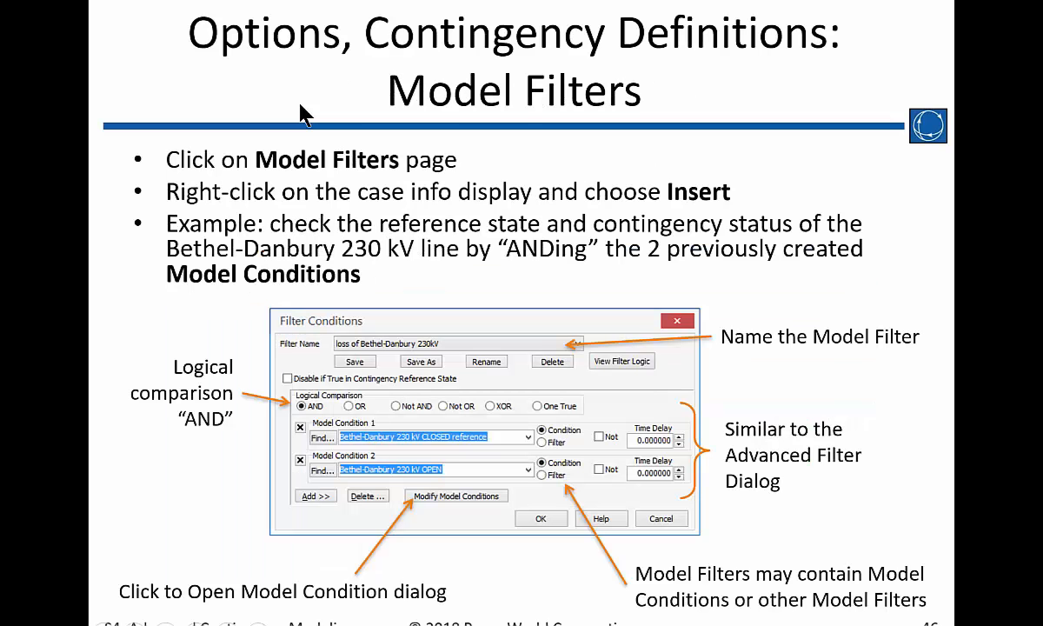
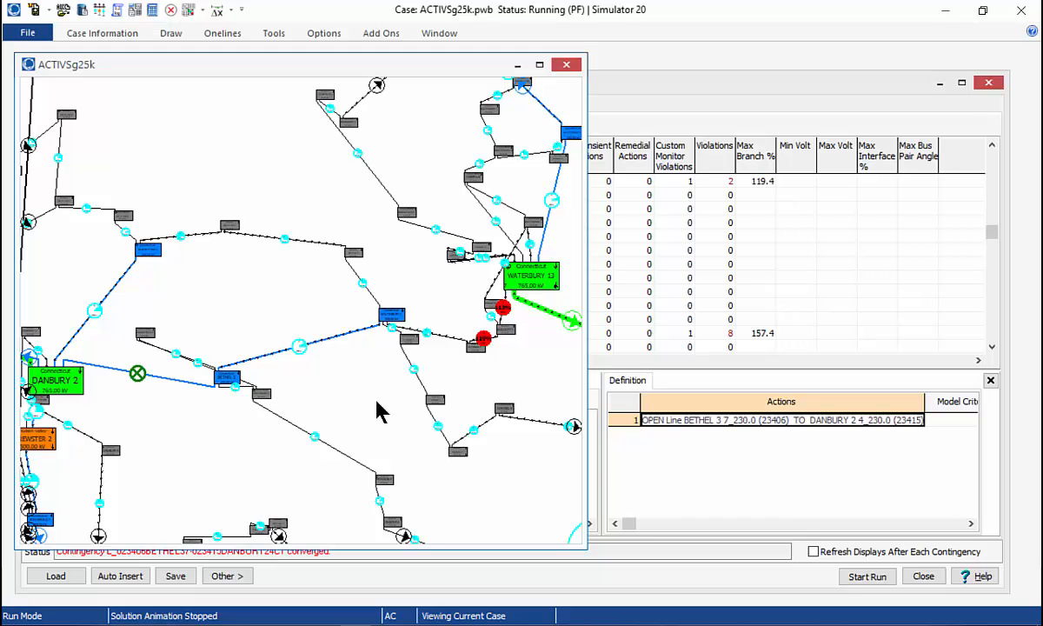
Step: Advance the presentation to the Remedial Actions slide, then return to the PowerWorld Simulator oneline
key(alt+Tab)
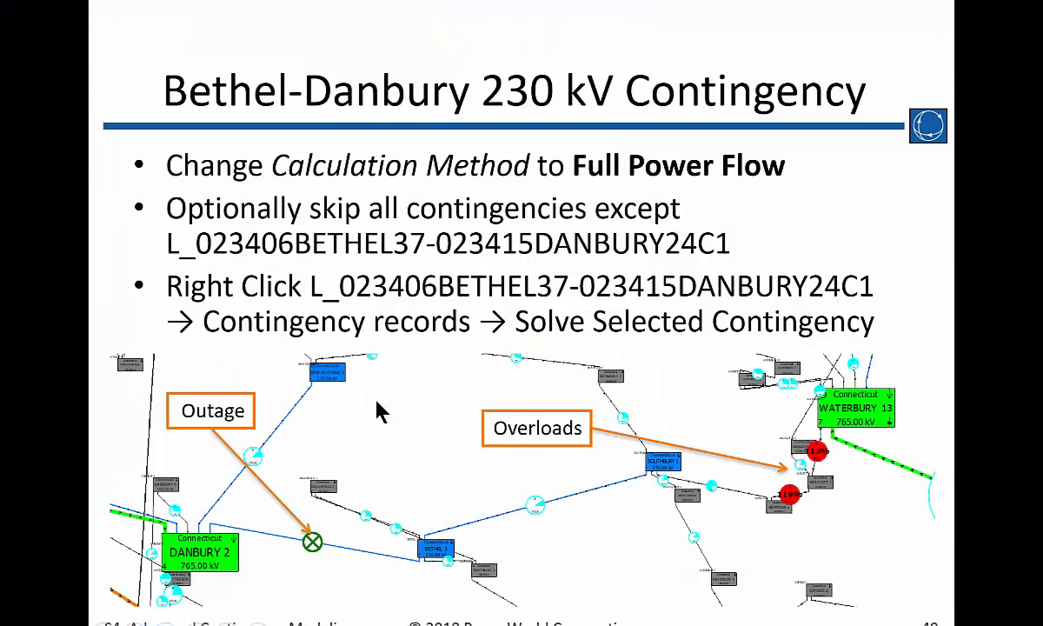
key(Right)
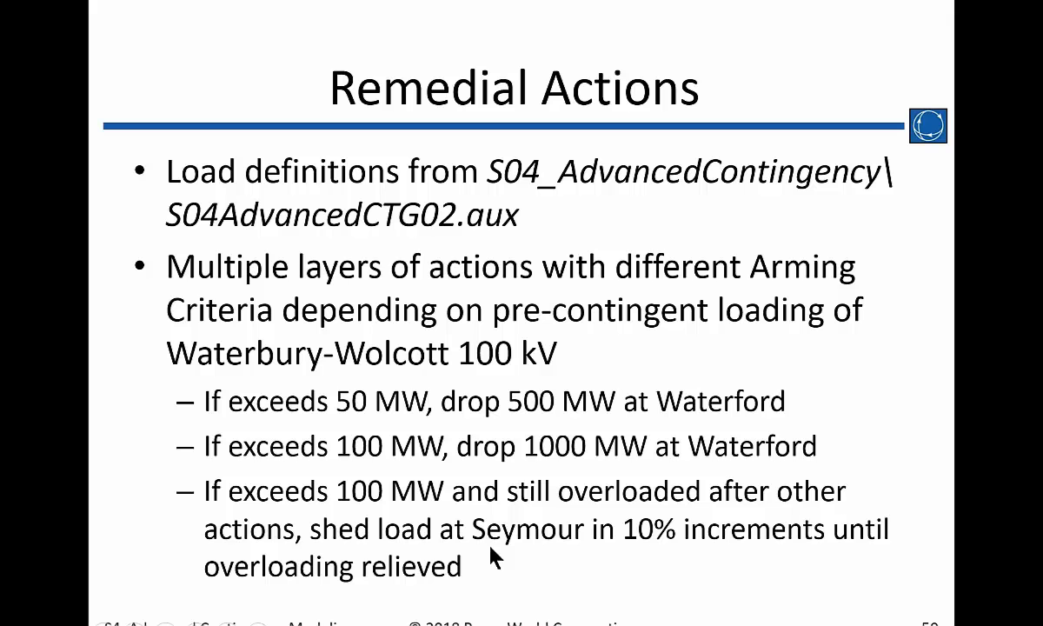
key(super+Tab)
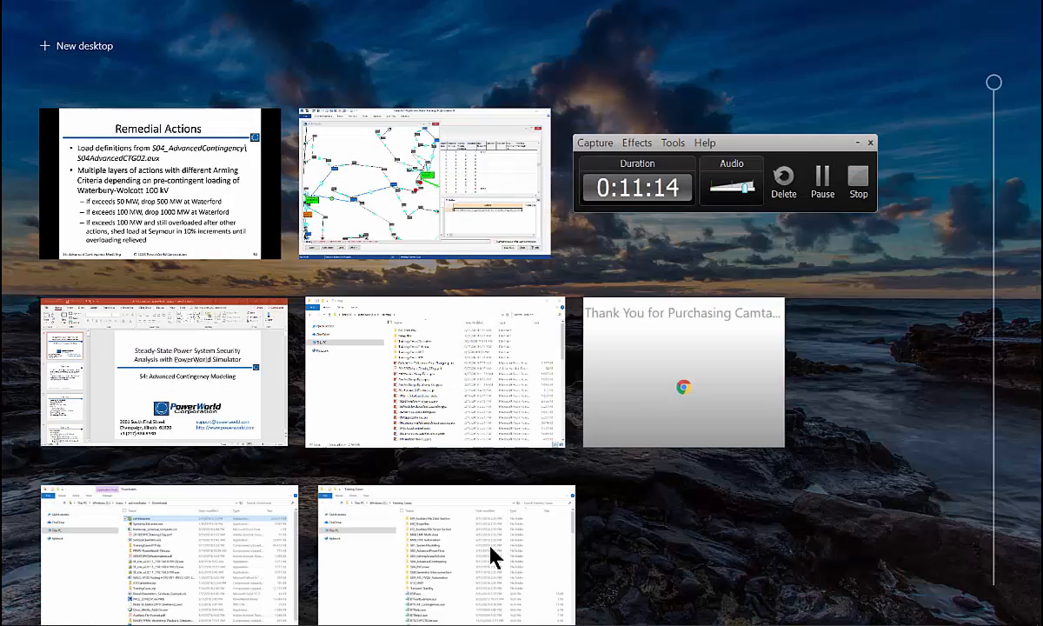
click(357, 209)
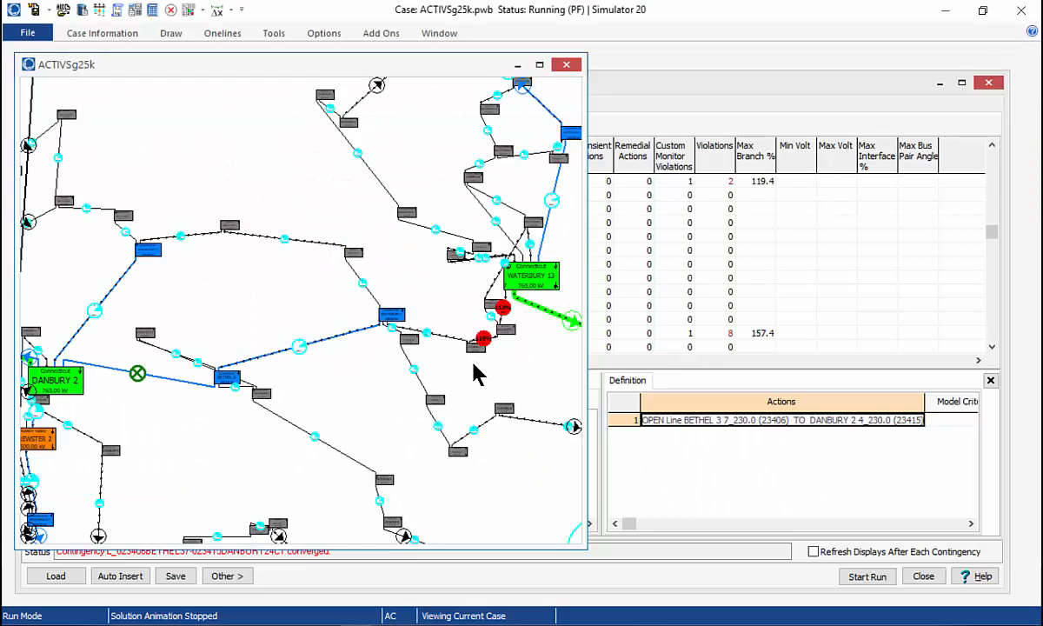
Step: Examine the oneline's line loadings around Seymour 1, Wolcott 1 and Waterbury 13, then return to the Remedial Actions slide
scroll(477, 370, up, 2)
scroll(477, 374, up, 5)
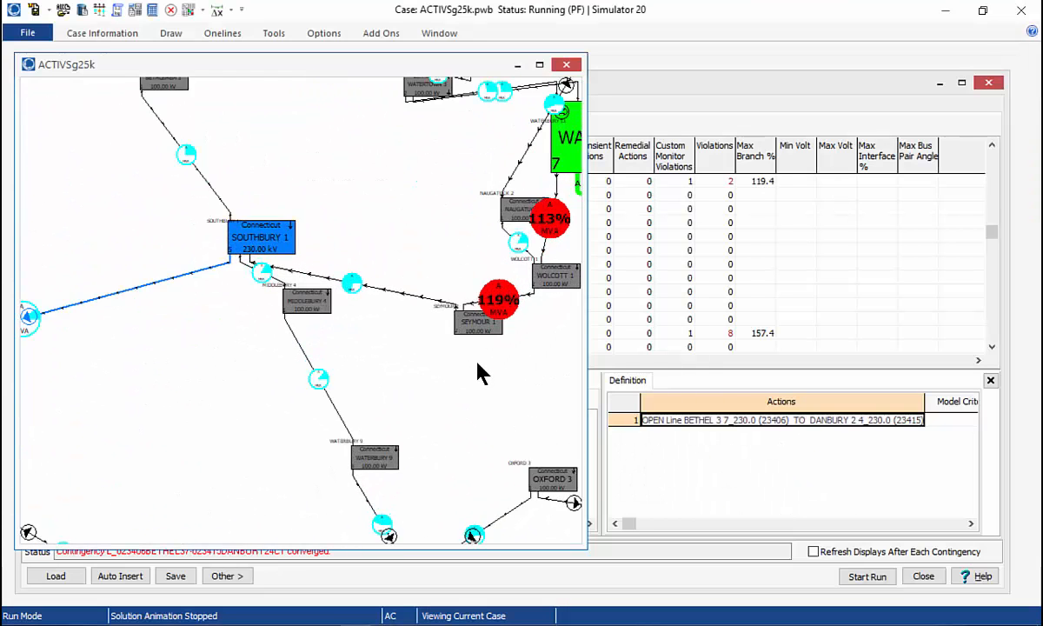
drag(477, 366, 390, 504)
scroll(391, 499, up, 2)
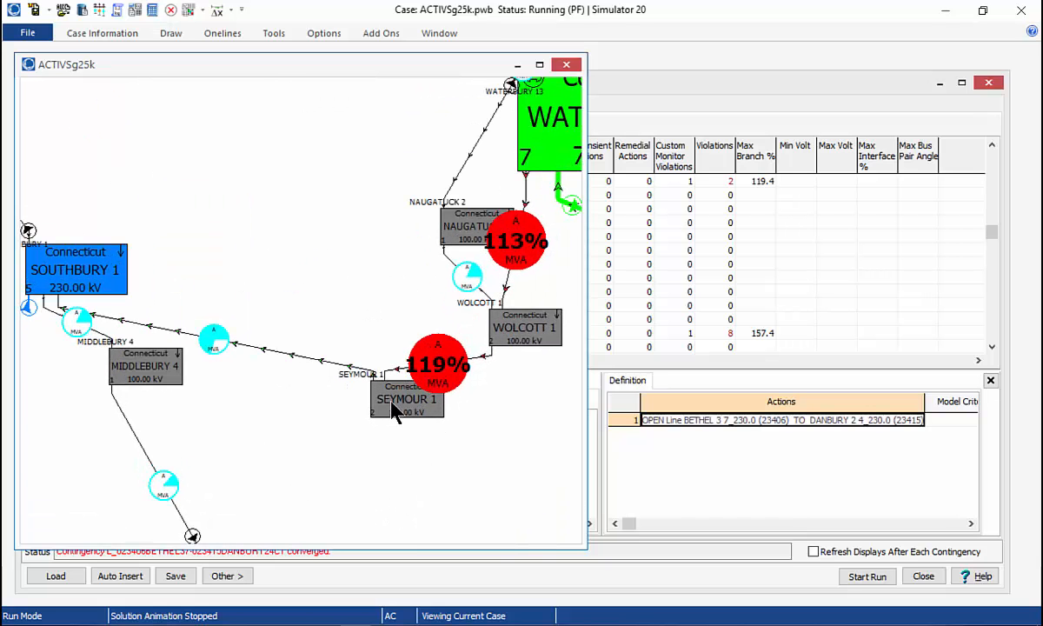
drag(493, 426, 255, 525)
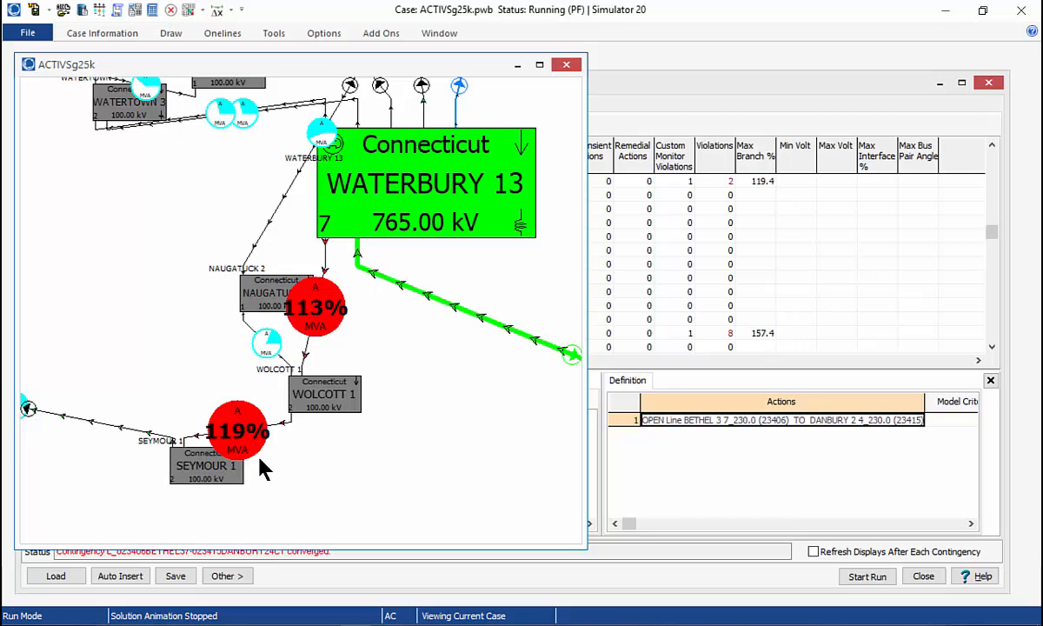
scroll(460, 401, down, 2)
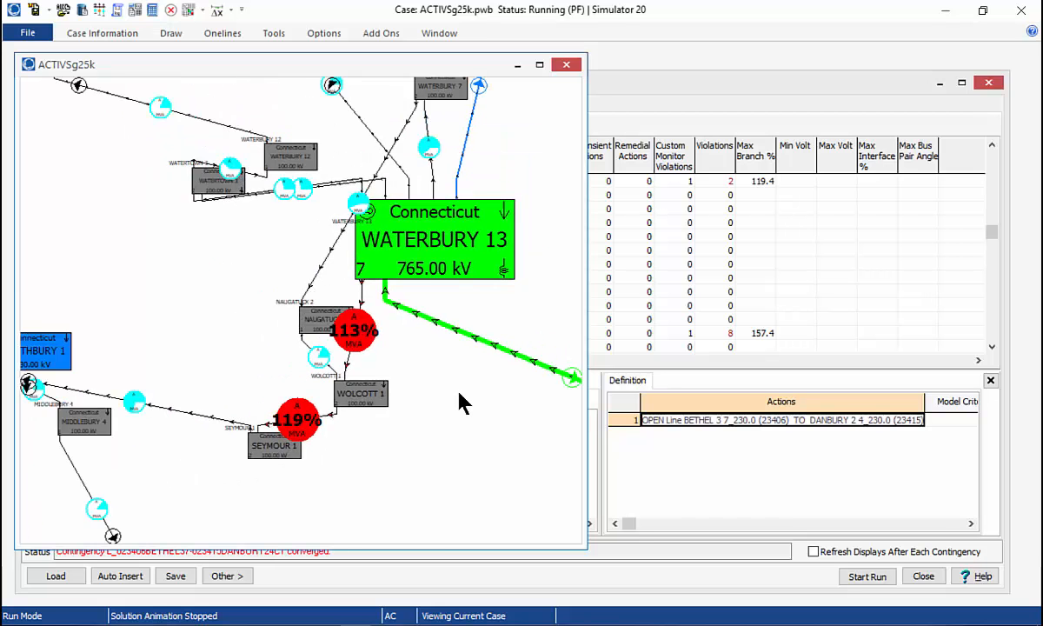
scroll(459, 401, down, 1)
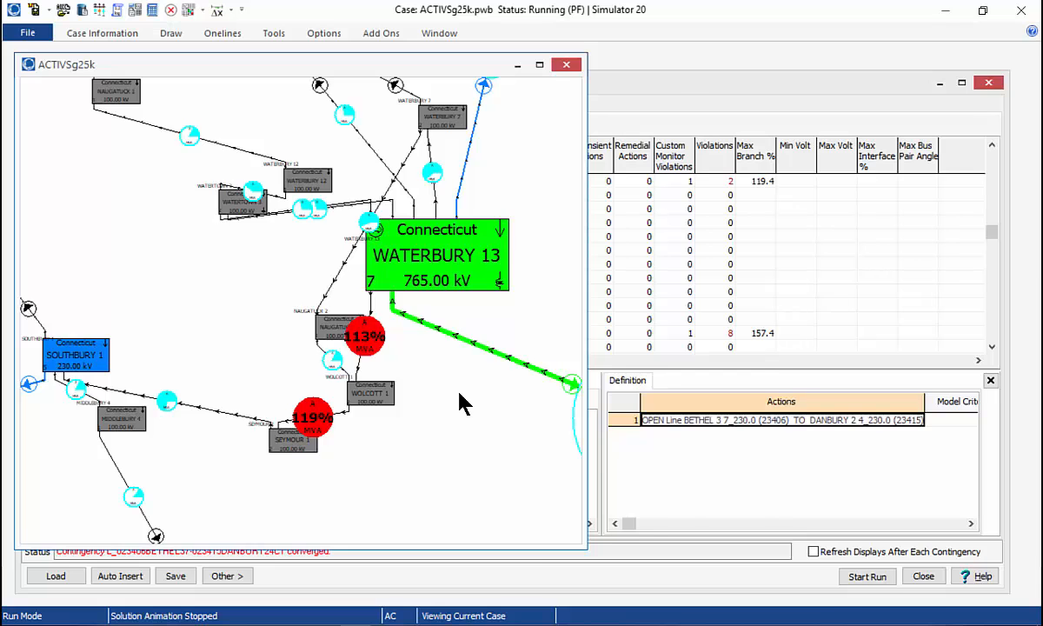
key(alt+Tab)
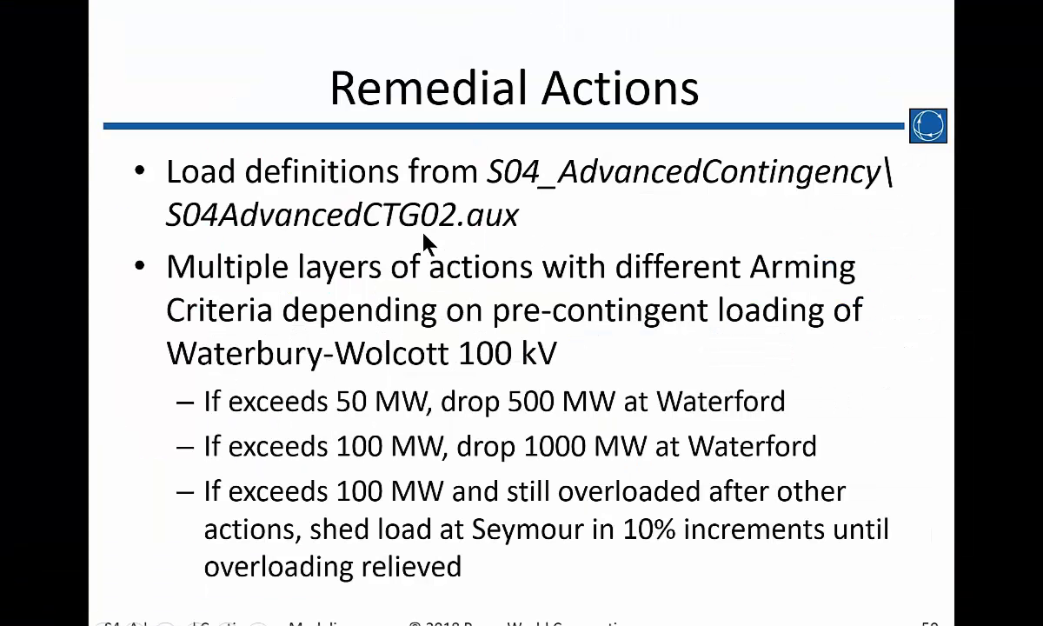
Step: Advance the presentation to the annotated Remedial Actions slide, and switch back to the Contingency Analysis window in PowerWorld Simulator
click(561, 323)
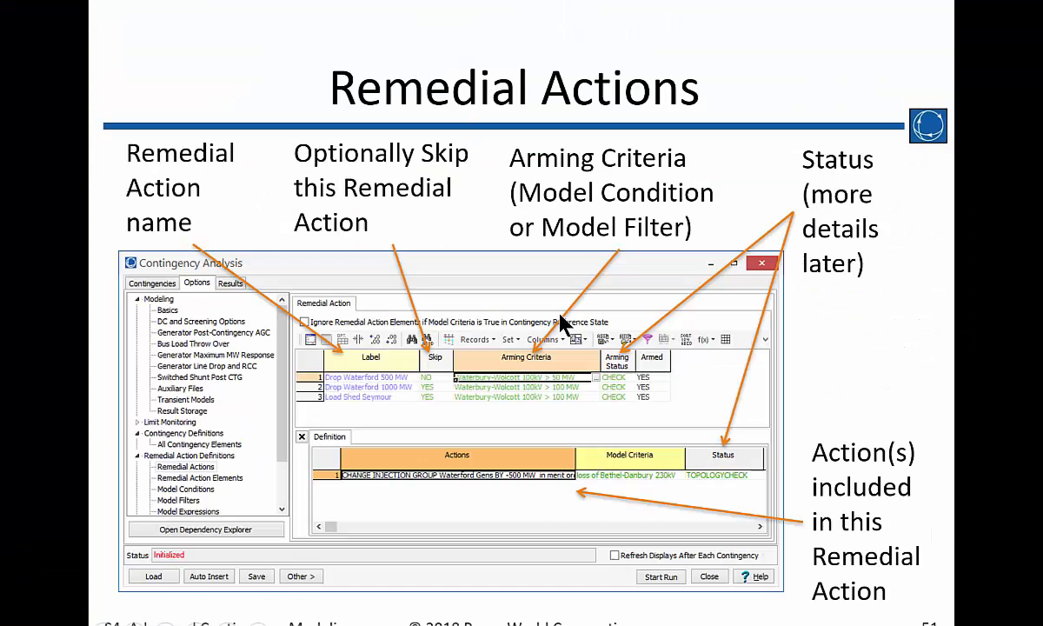
key(alt+Tab)
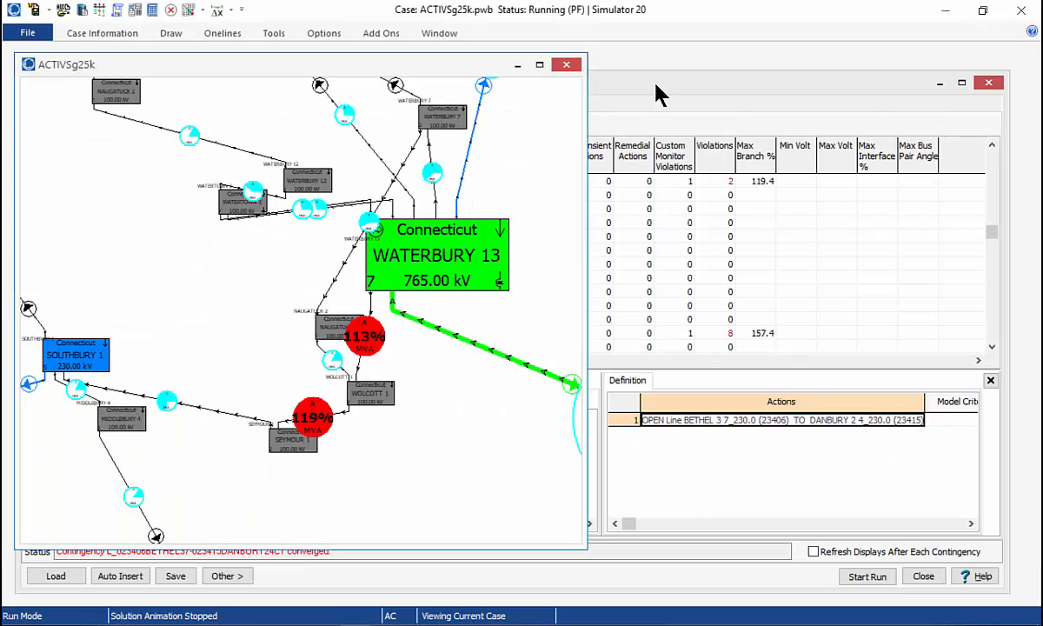
click(657, 94)
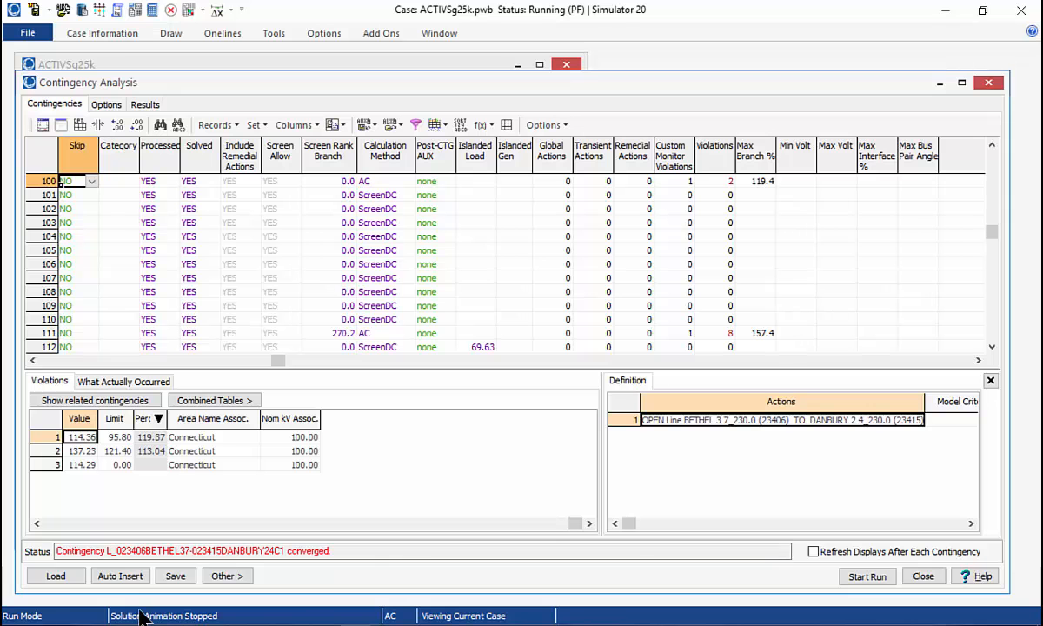
Step: Load S04AdvancedCTG02.aux from the S04_AdvancedContingency folder into the contingency analysis without deleting the existing contingencies
click(55, 578)
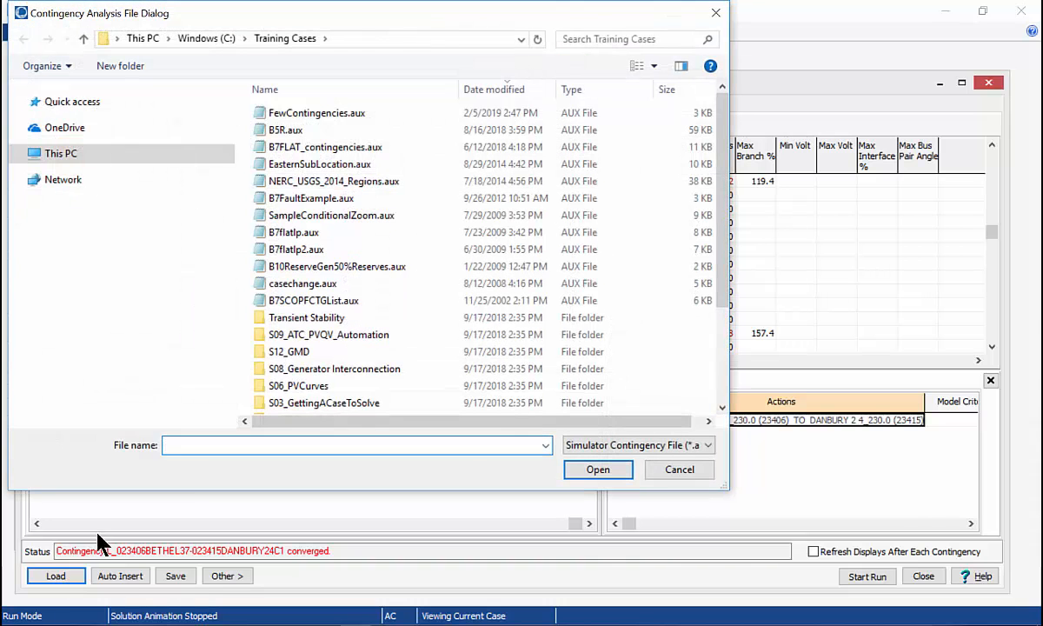
click(370, 90)
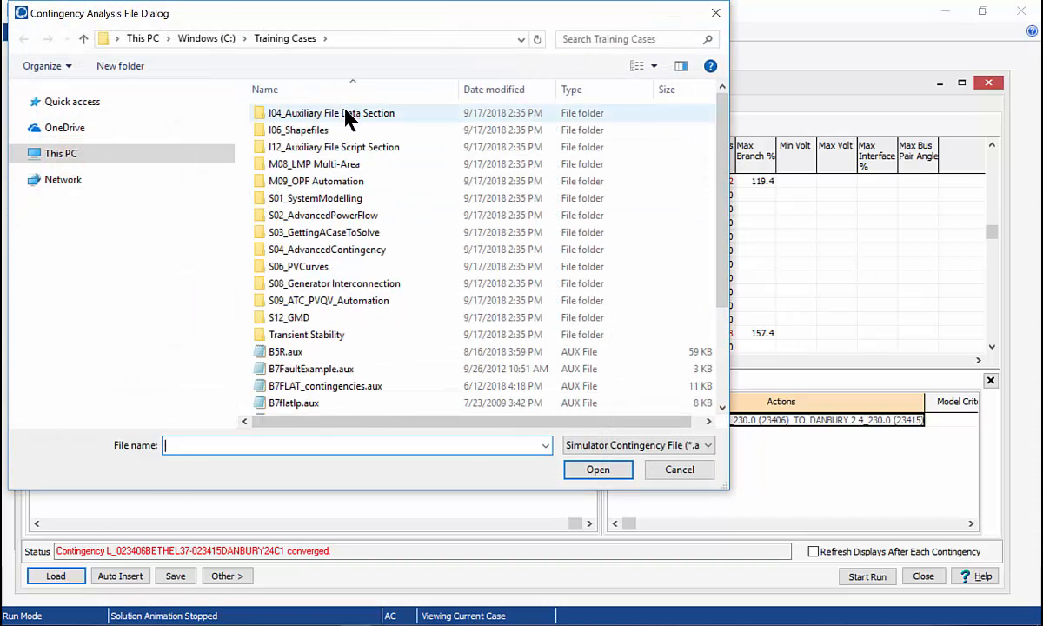
click(303, 250)
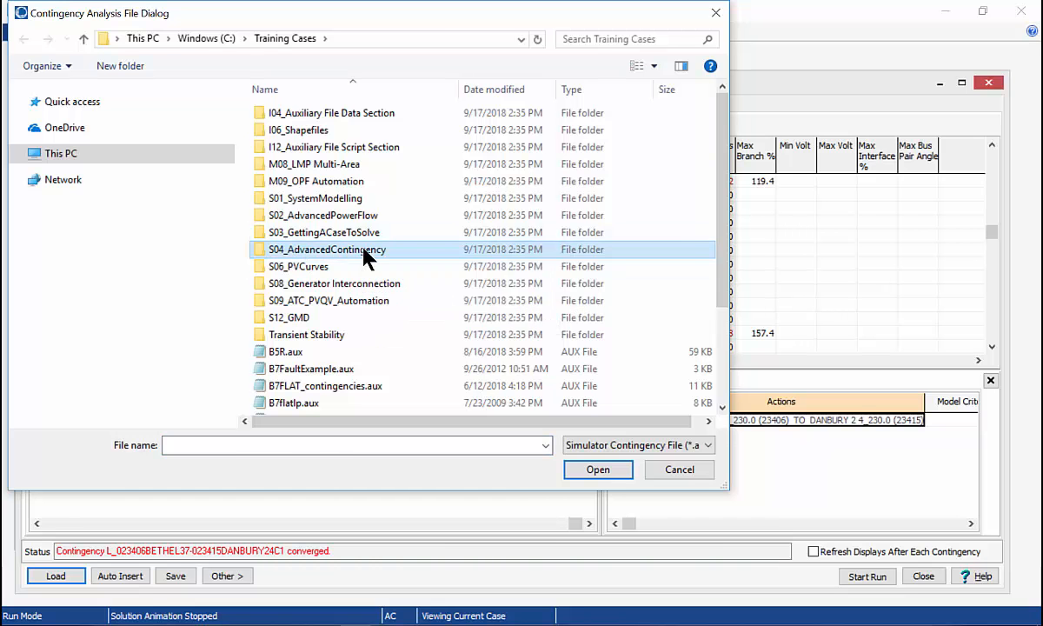
double_click(364, 249)
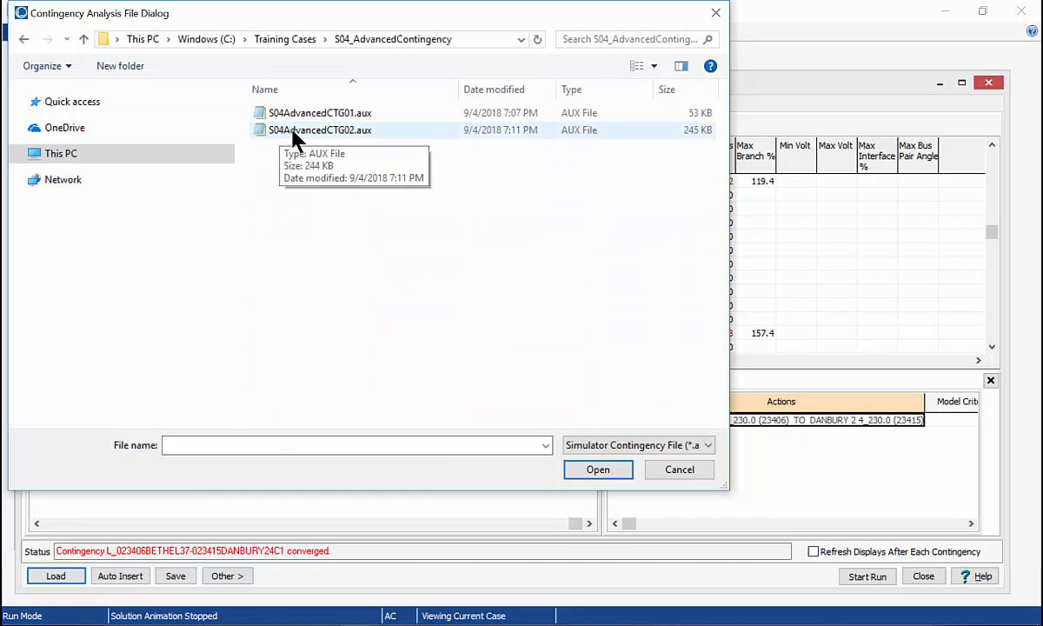
click(356, 140)
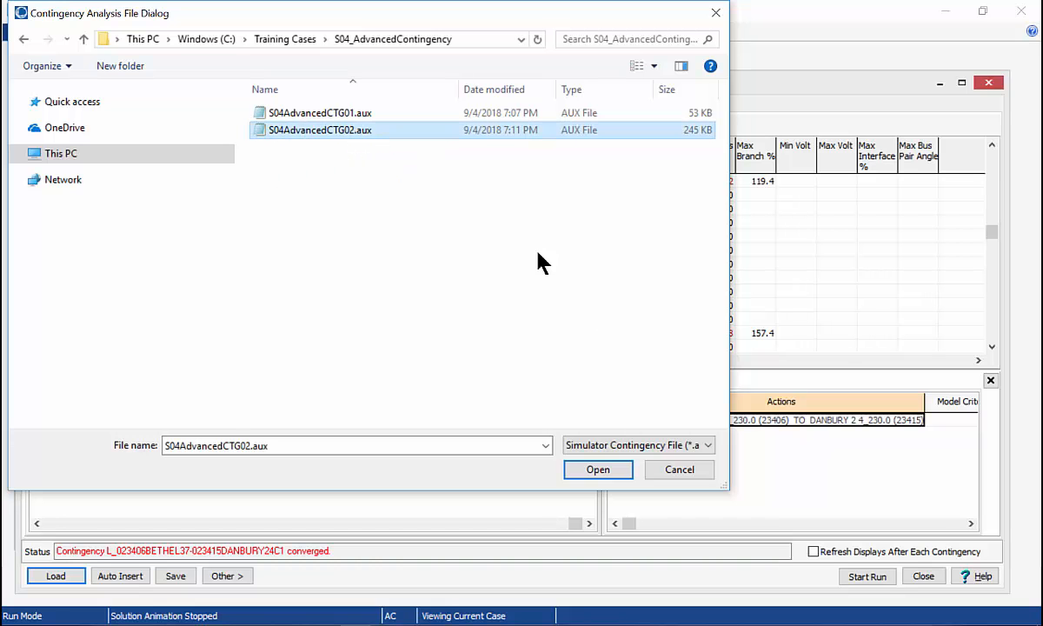
click(598, 471)
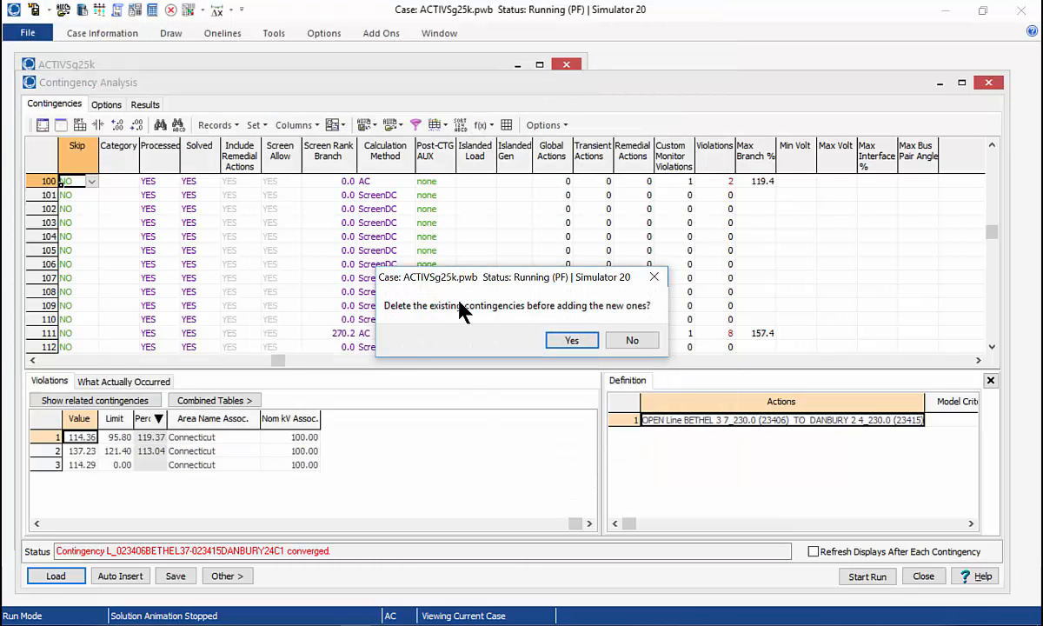
click(632, 342)
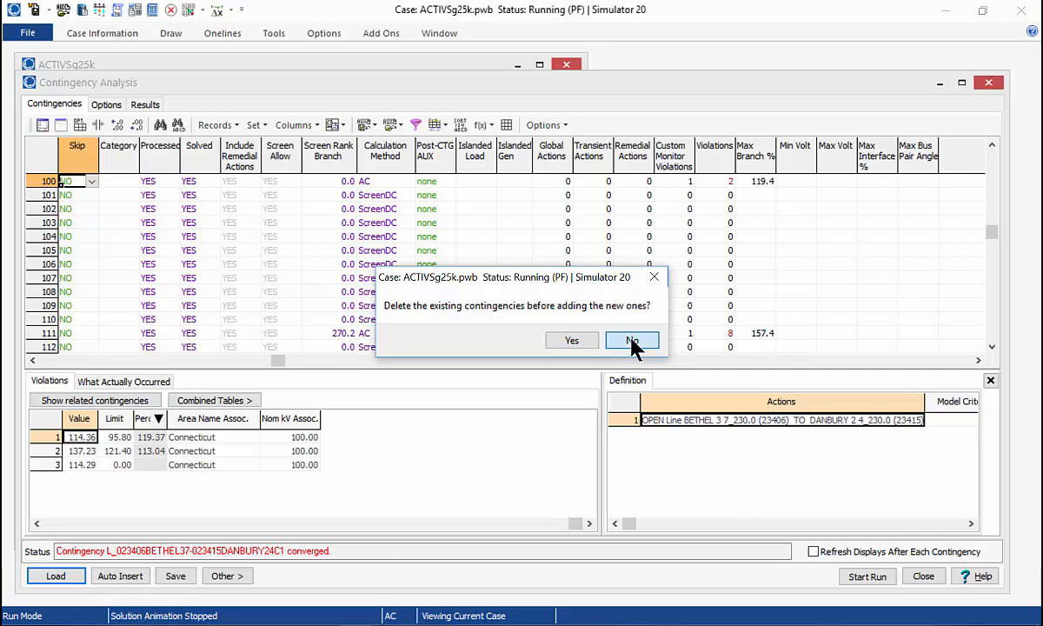
click(633, 342)
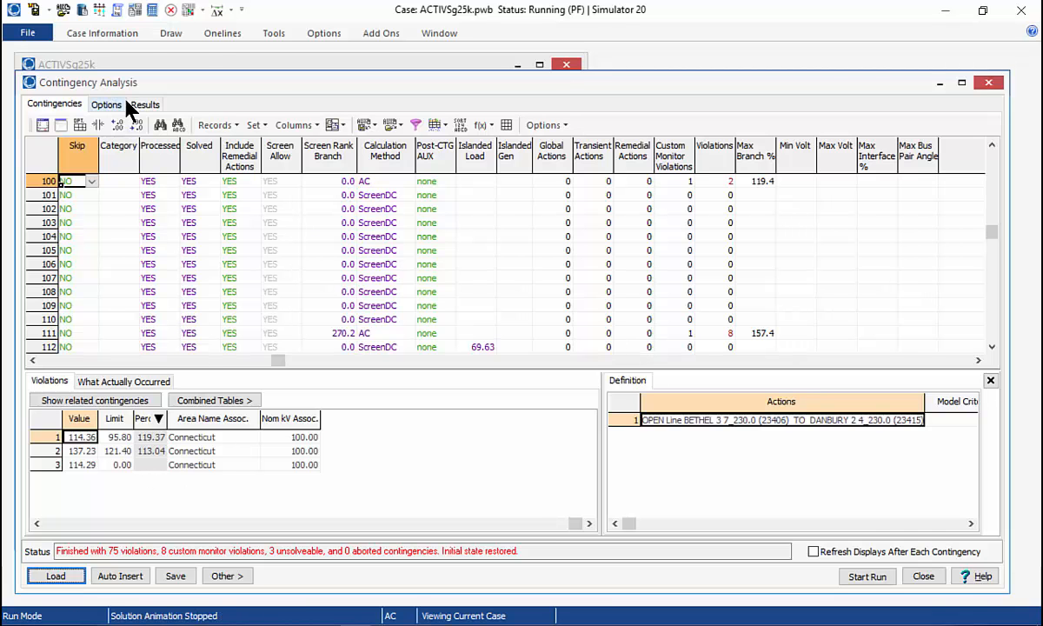
Step: Examine the message log for the record types read from S04AdvancedCTG02.aux, including model conditions, filters and remedial actions, and close the log
click(118, 10)
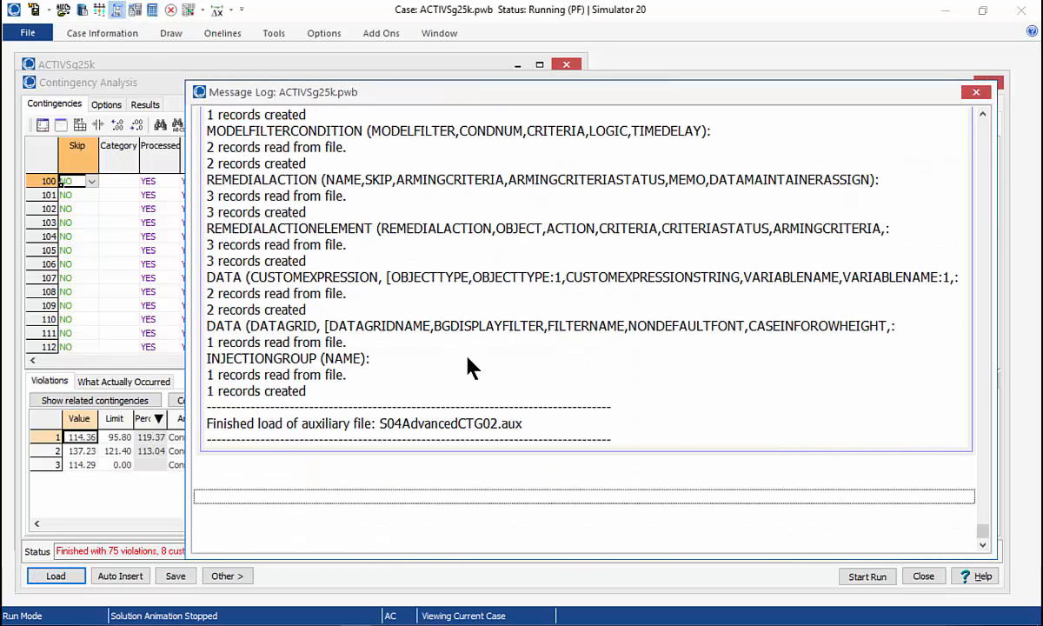
scroll(468, 357, up, 17)
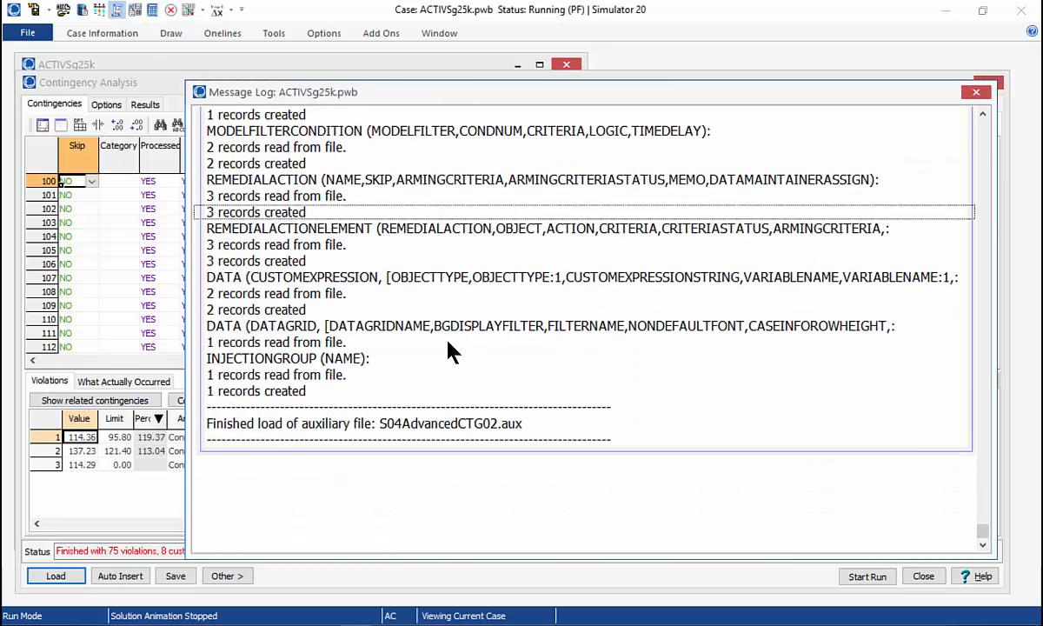
scroll(451, 352, up, 7)
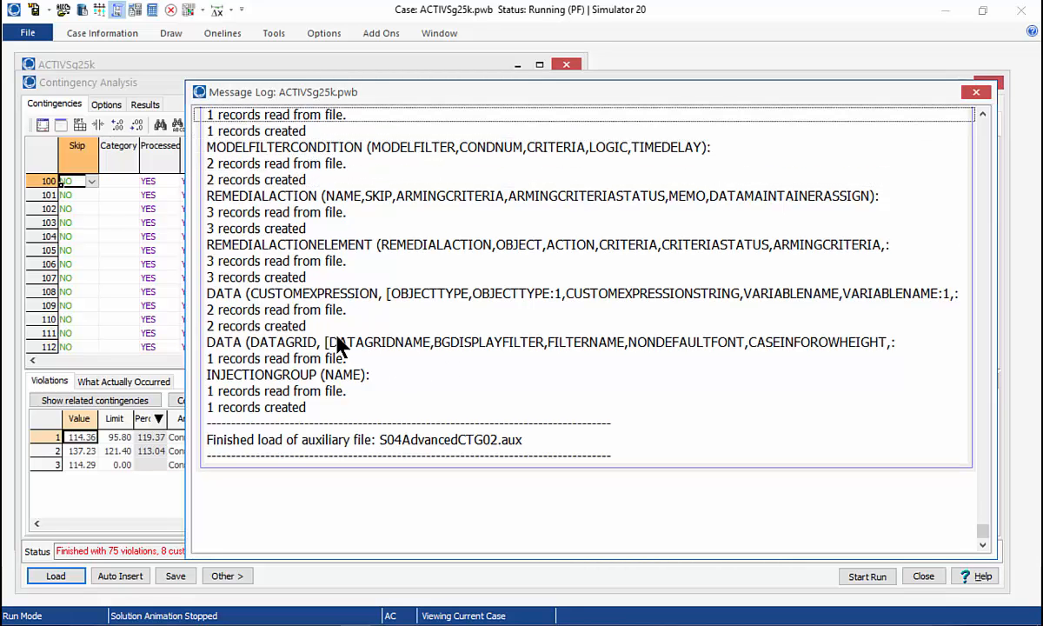
scroll(330, 352, up, 5)
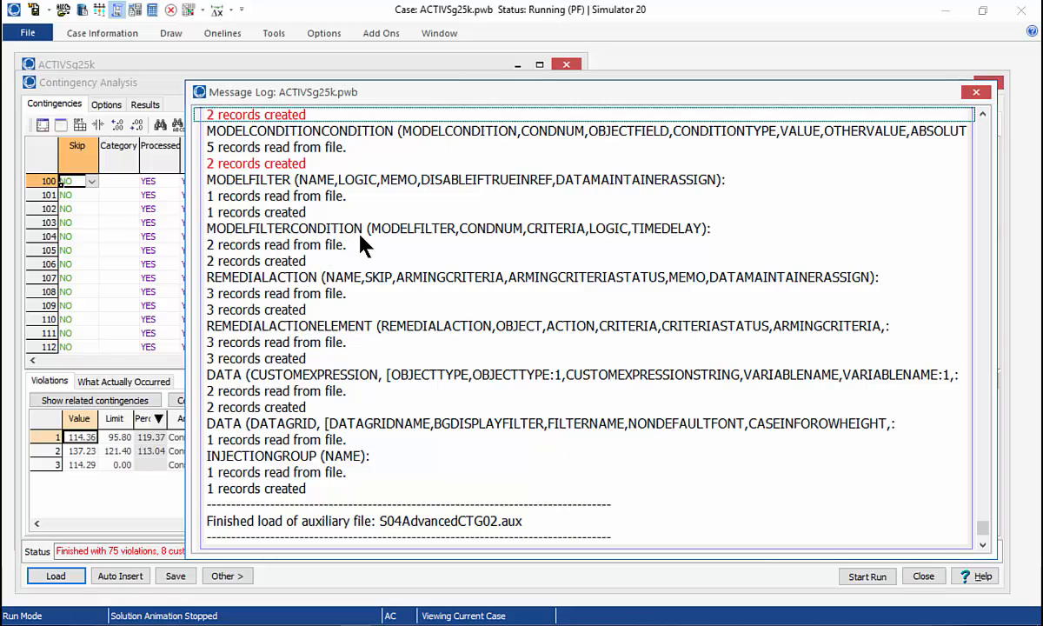
scroll(363, 246, up, 5)
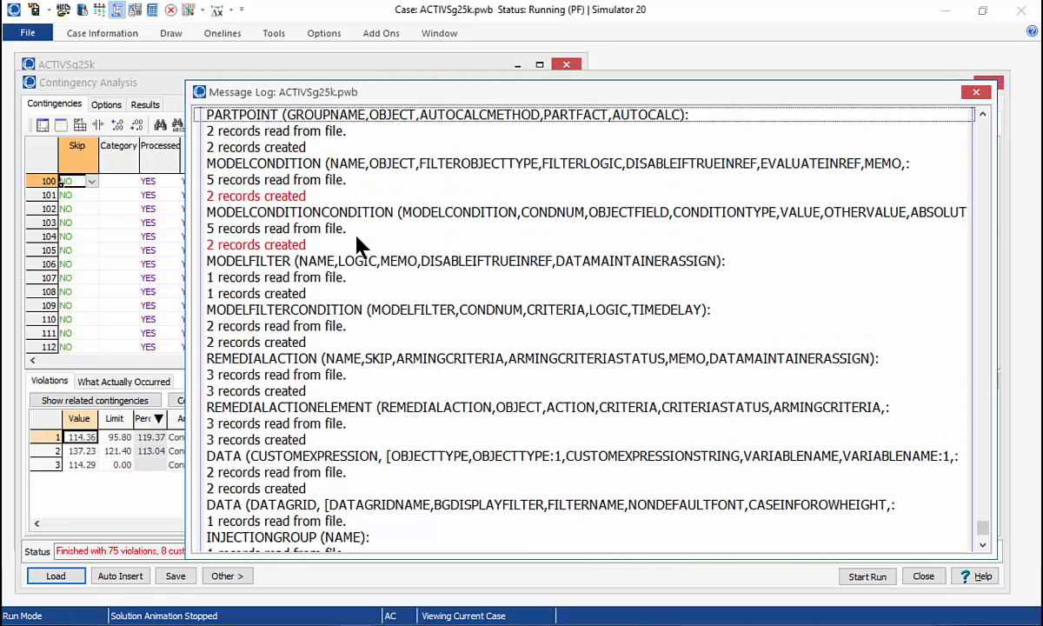
scroll(681, 200, up, 2)
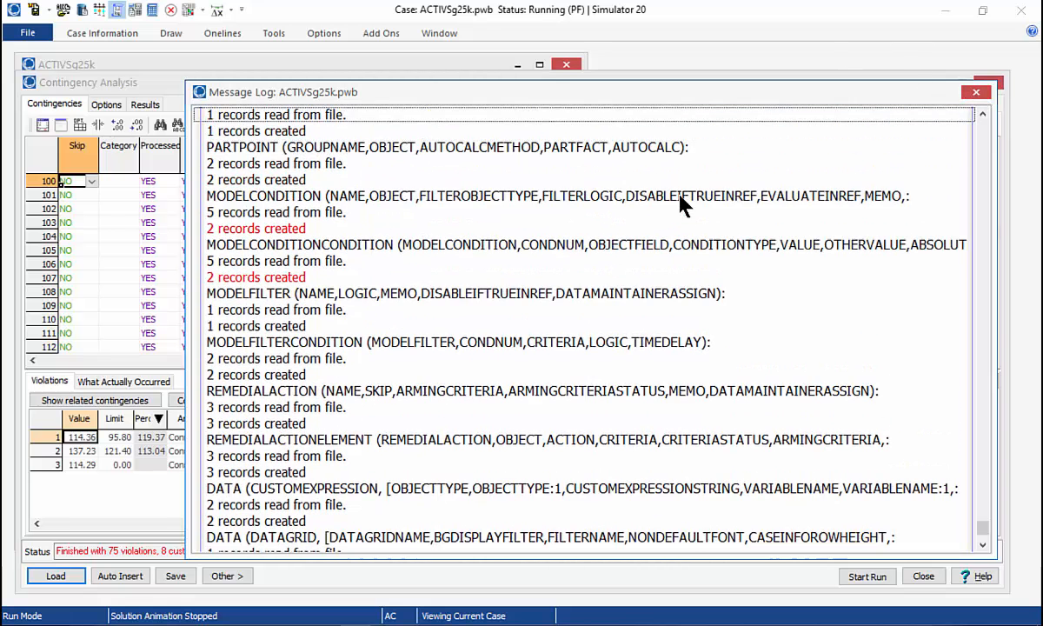
scroll(680, 202, up, 2)
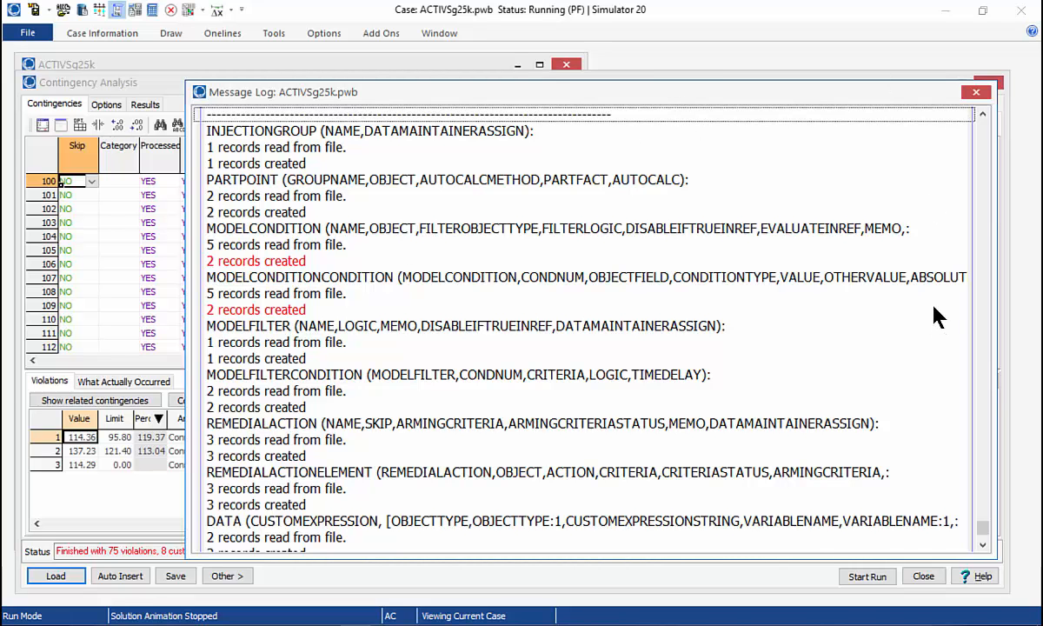
click(935, 574)
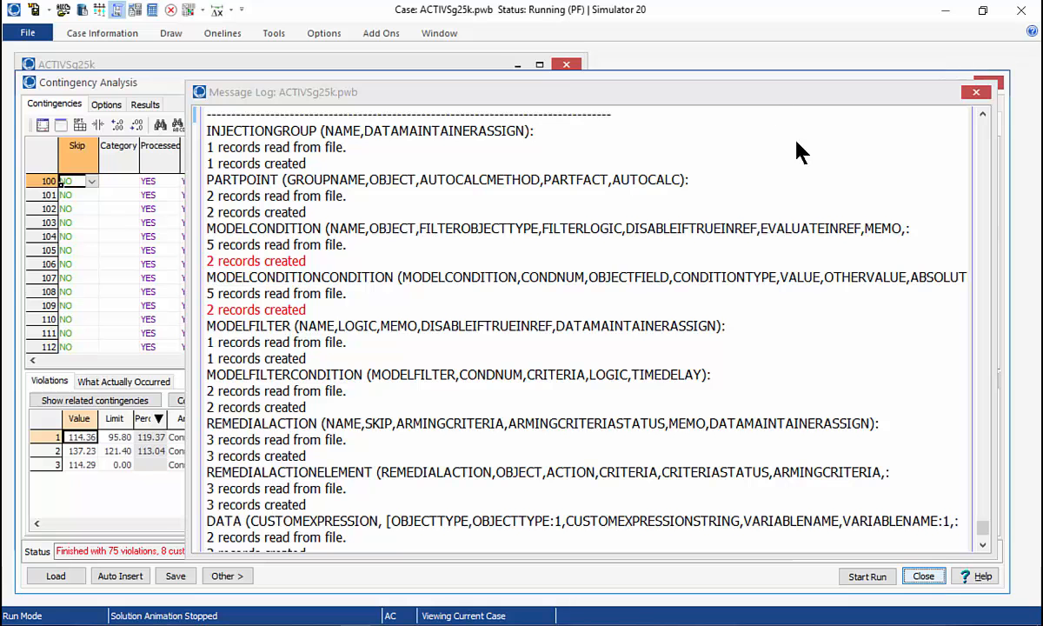
click(747, 90)
click(976, 92)
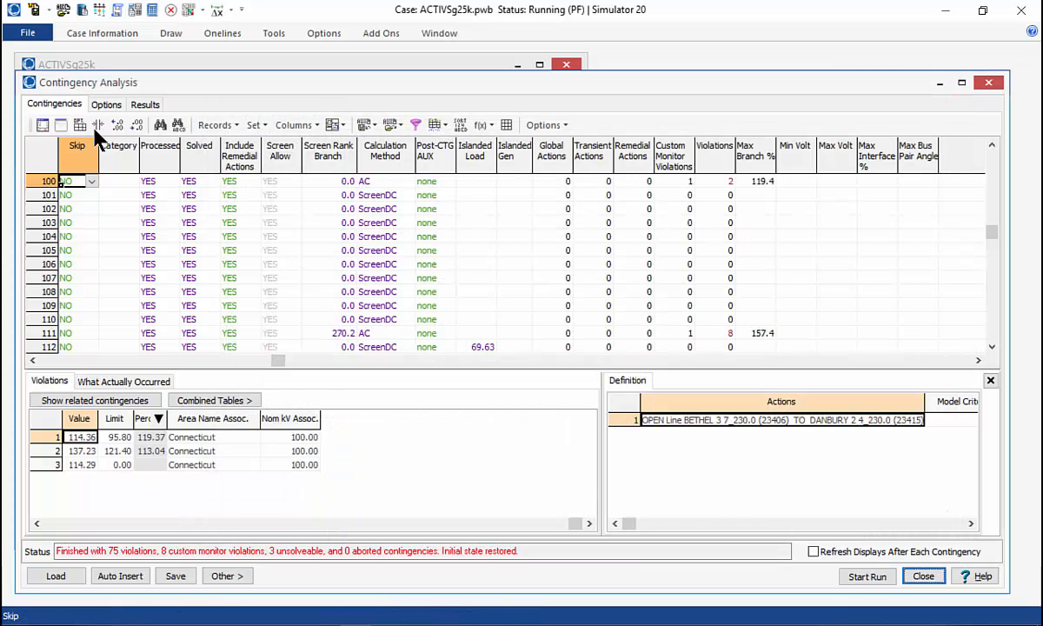
Step: Review the loaded model conditions and inspect the definition of "Waterbury-Wolcott 100kV > 100 MW", closing it without changes
click(108, 104)
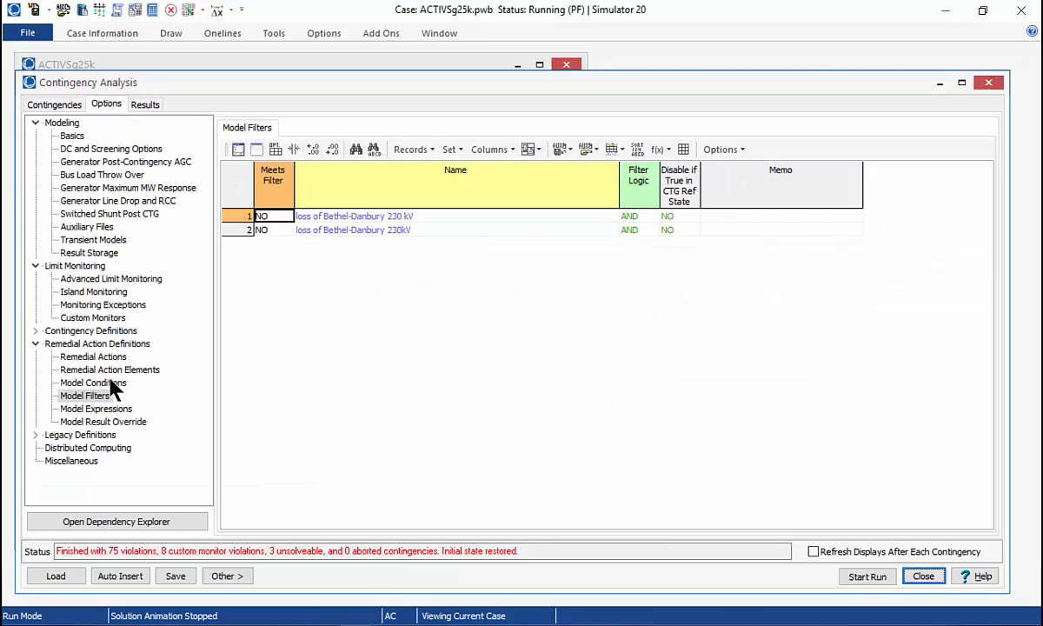
click(95, 383)
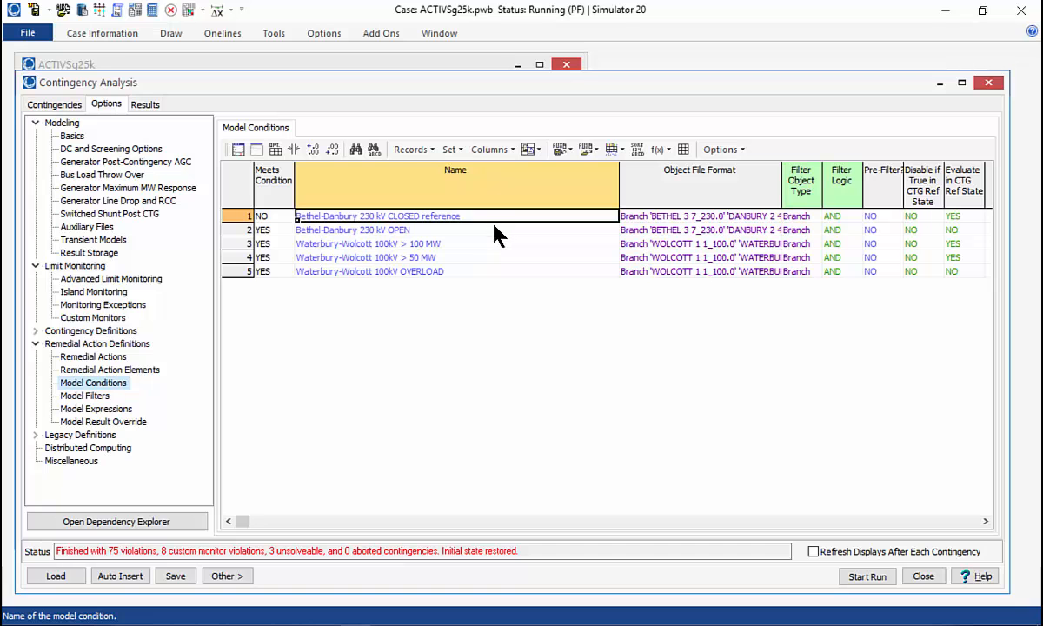
click(400, 257)
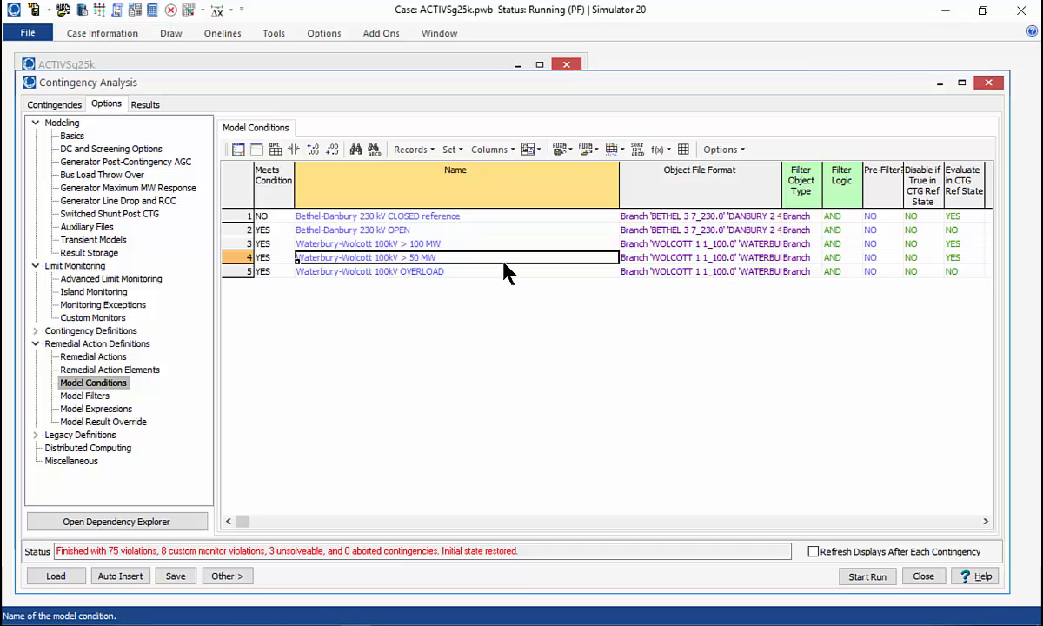
click(717, 258)
click(417, 243)
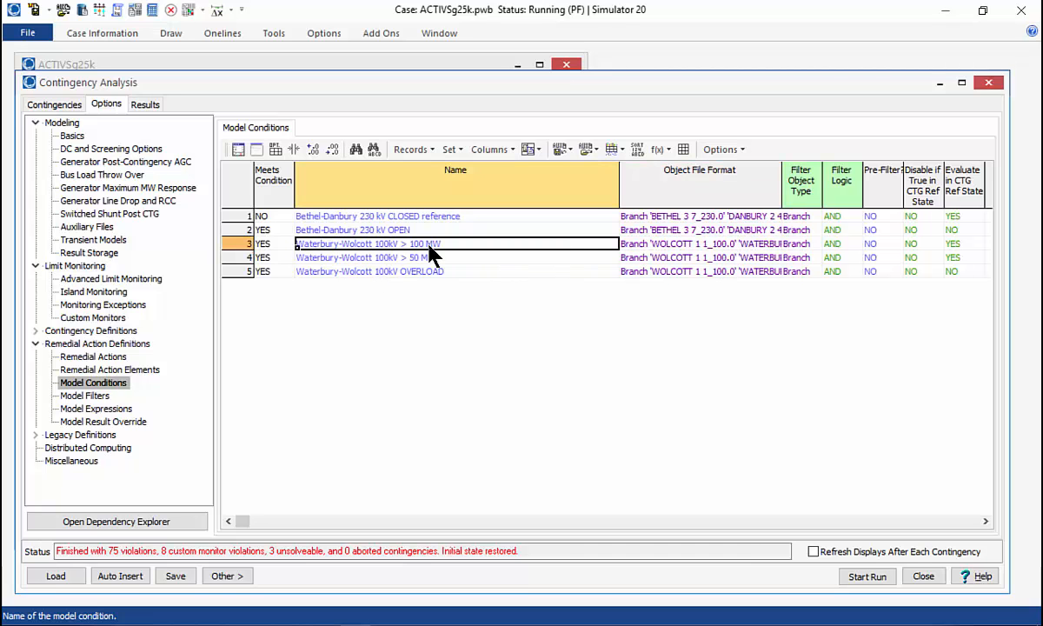
right_click(363, 252)
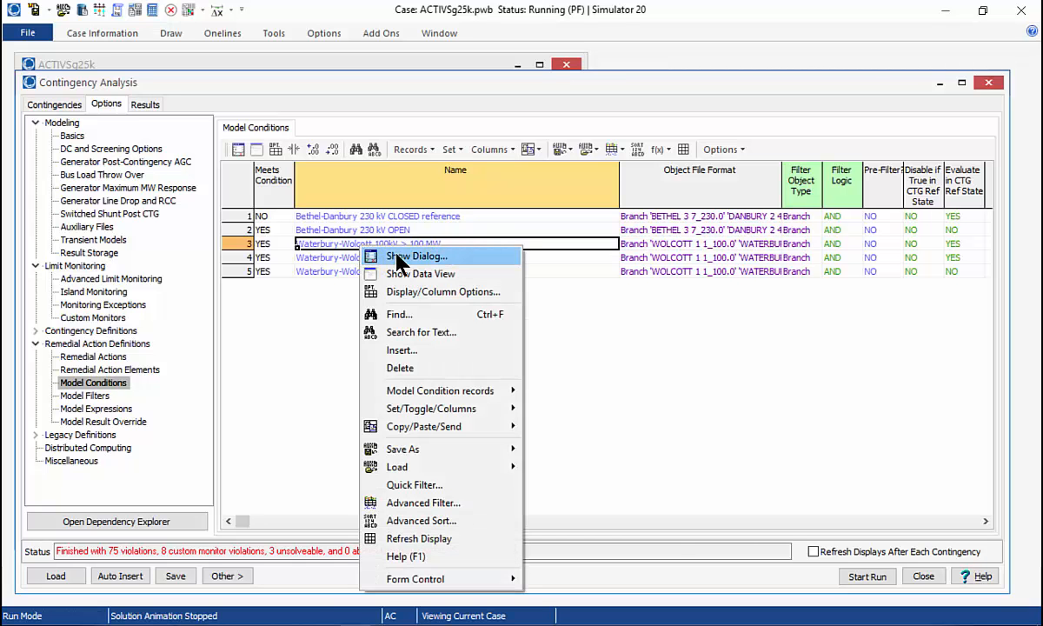
click(396, 255)
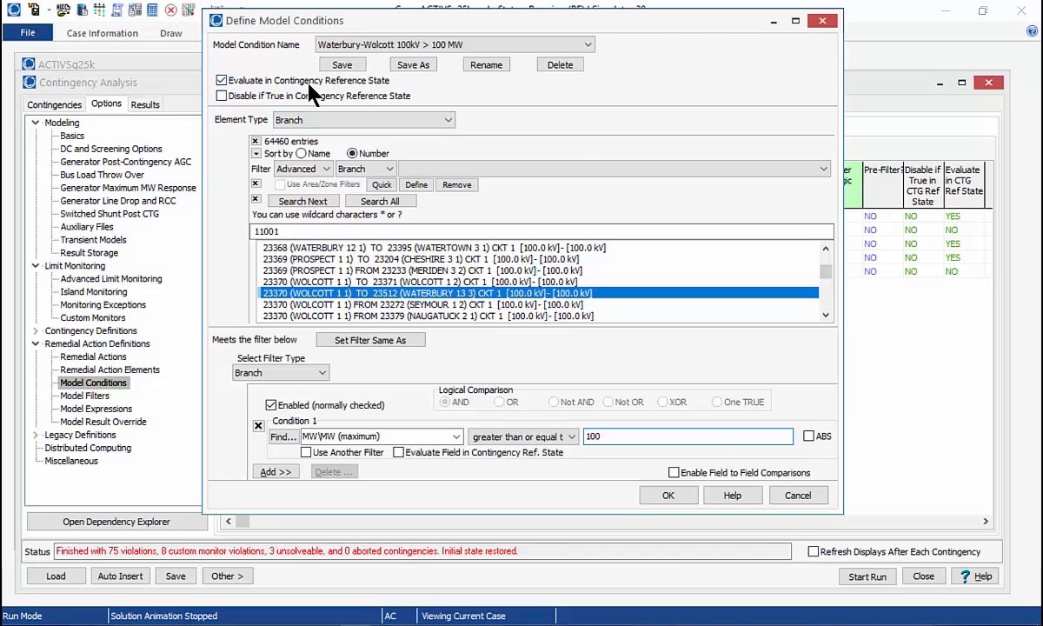
click(826, 23)
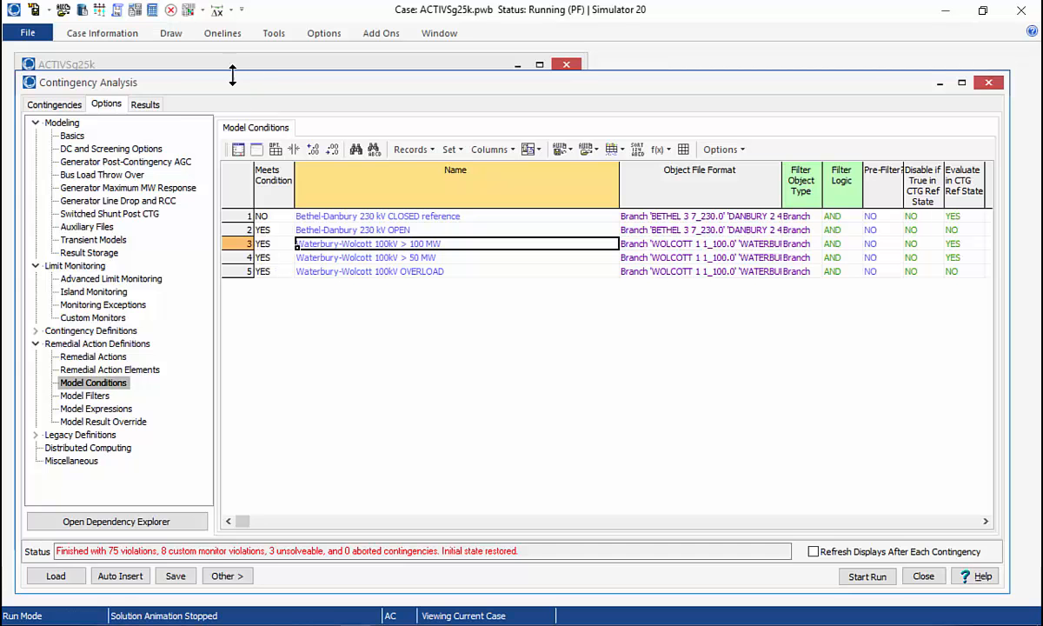
Step: Restore the contingency reference state and move the Contingency Analysis window aside briefly to check the oneline
drag(233, 78, 250, 60)
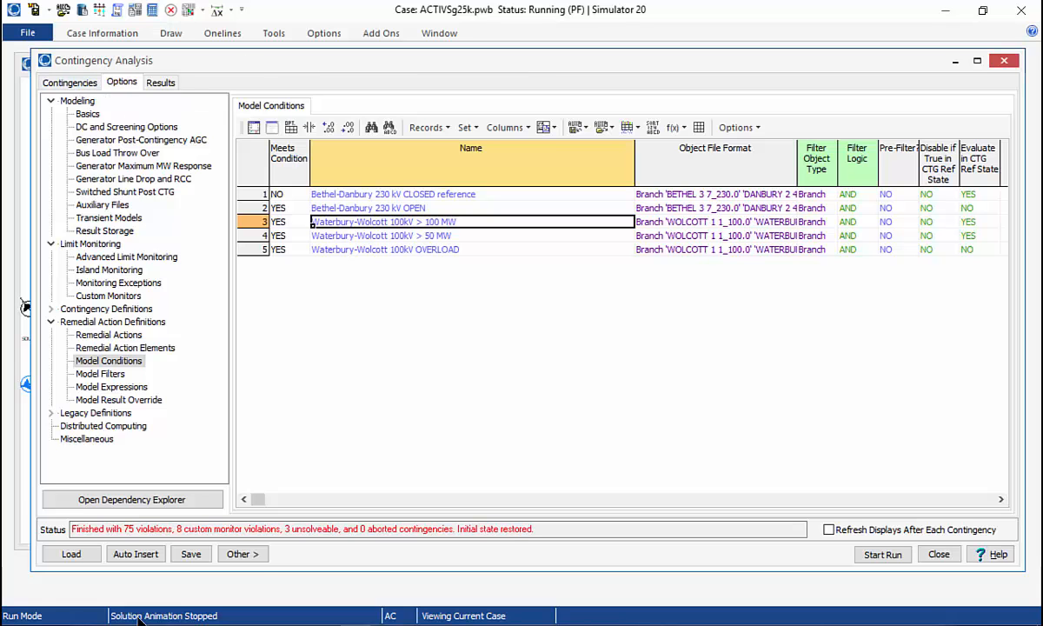
click(254, 556)
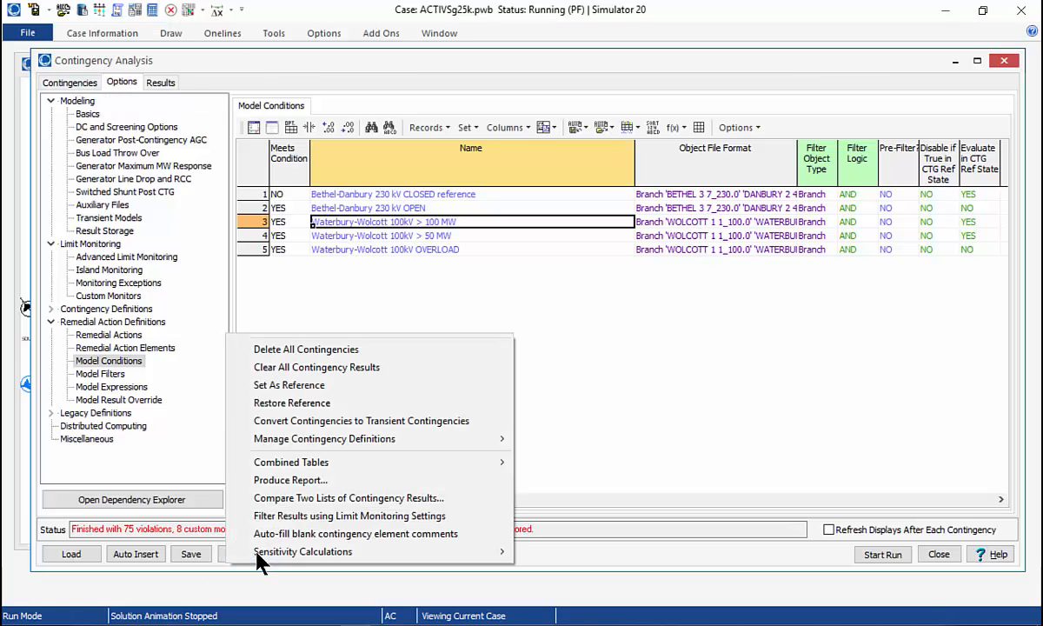
click(294, 402)
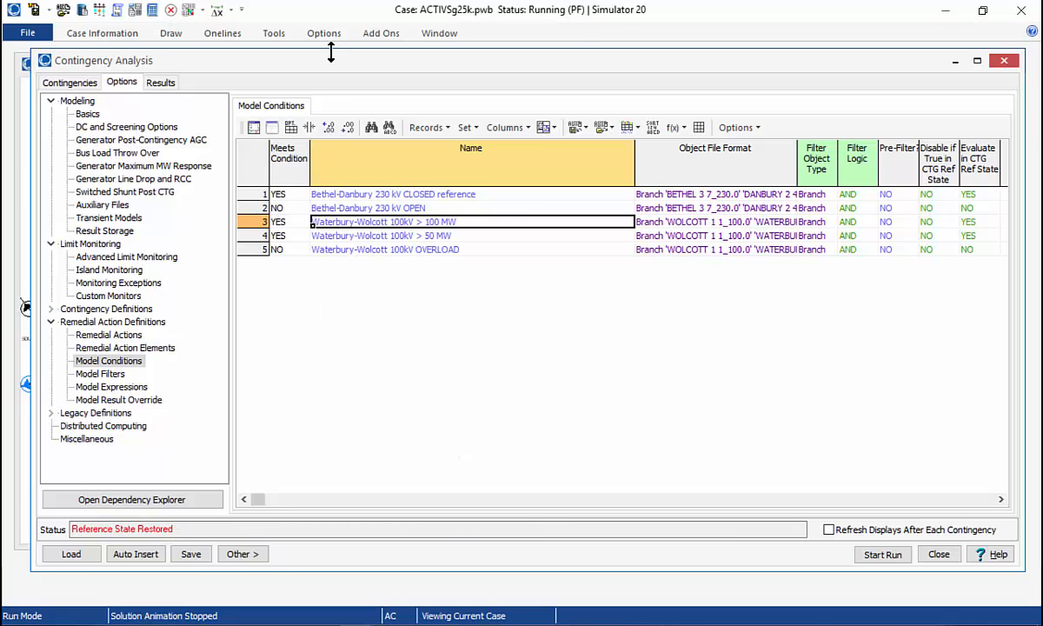
drag(332, 62, 624, 422)
drag(597, 368, 331, 50)
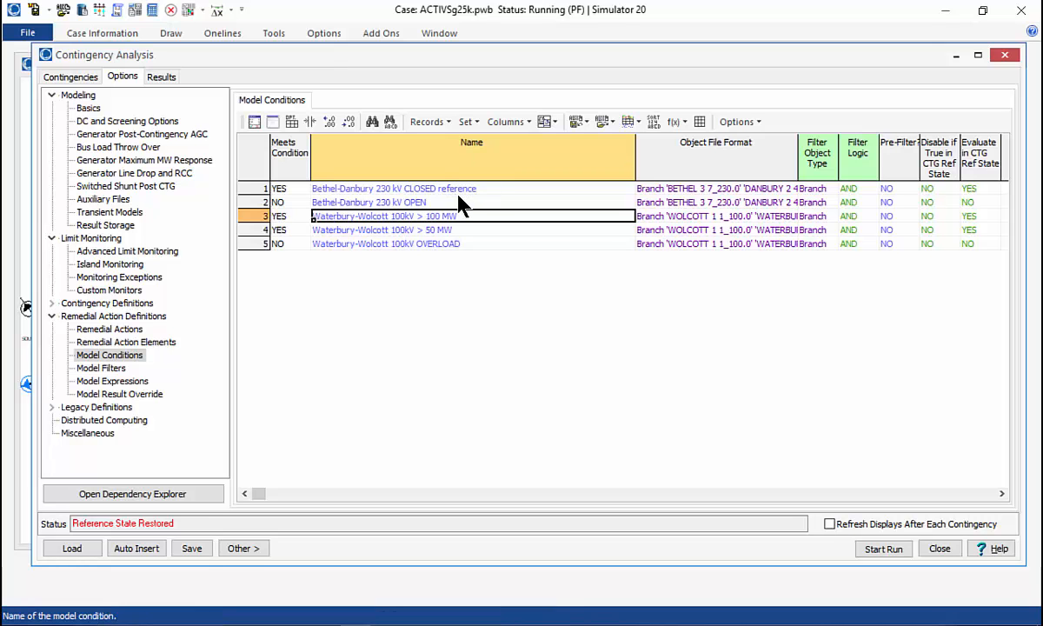
Step: Review the model conditions list with a narrower Name column and inspect the definition of "Waterbury-Wolcott 100kV OVERLOAD", closing it without changes
drag(635, 159, 516, 160)
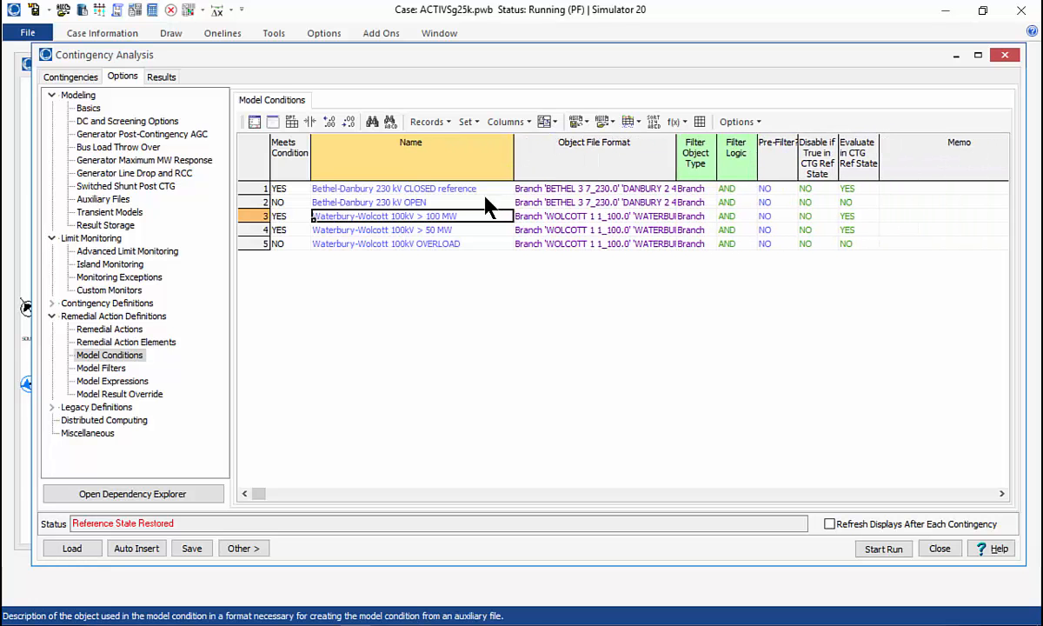
click(416, 188)
click(412, 206)
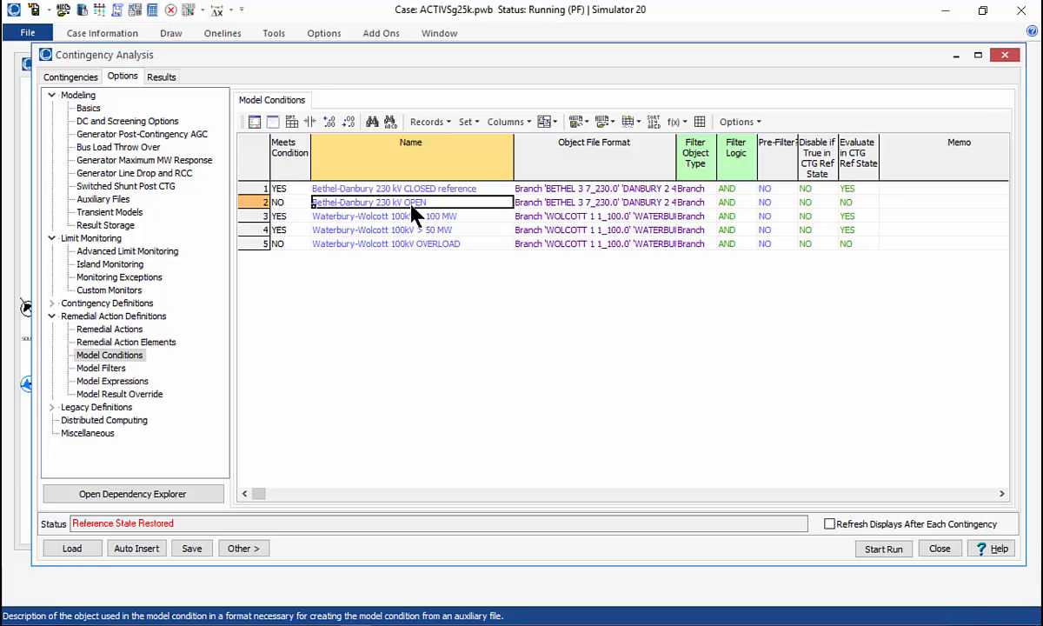
click(405, 246)
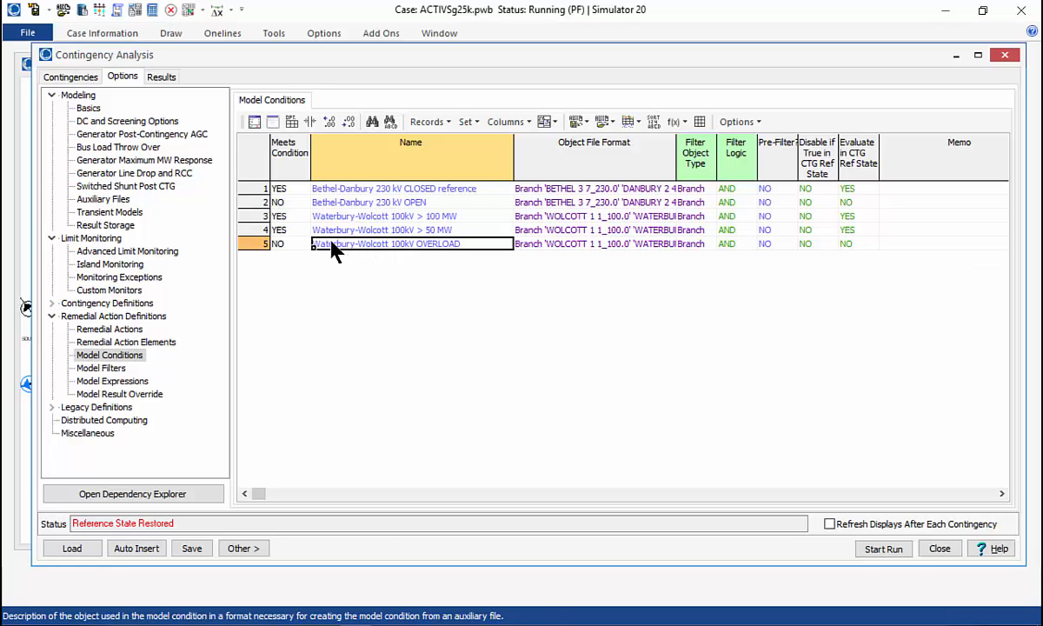
right_click(381, 246)
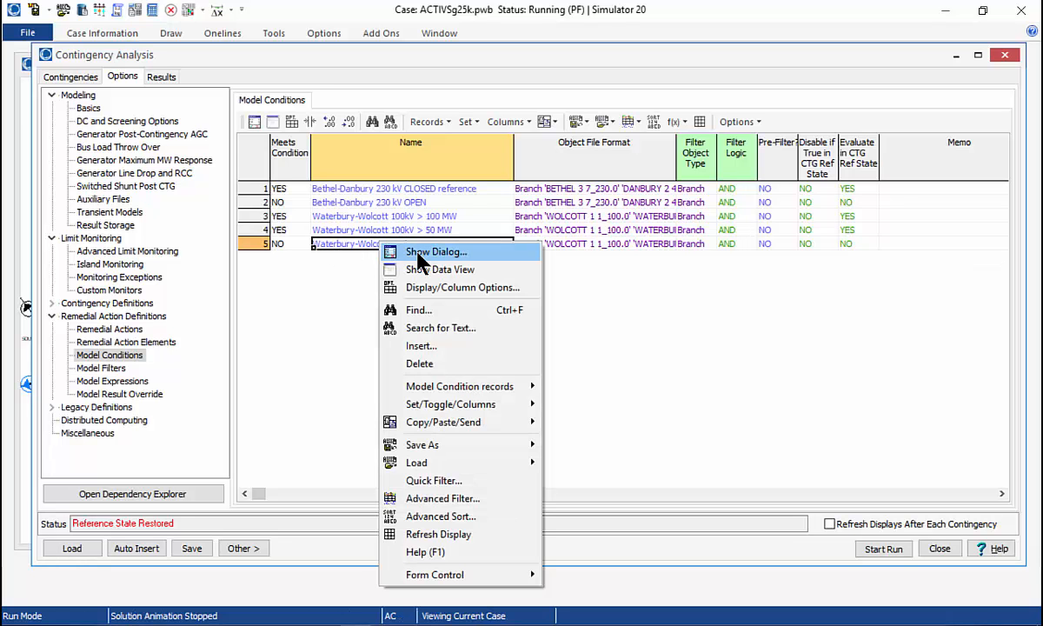
click(426, 252)
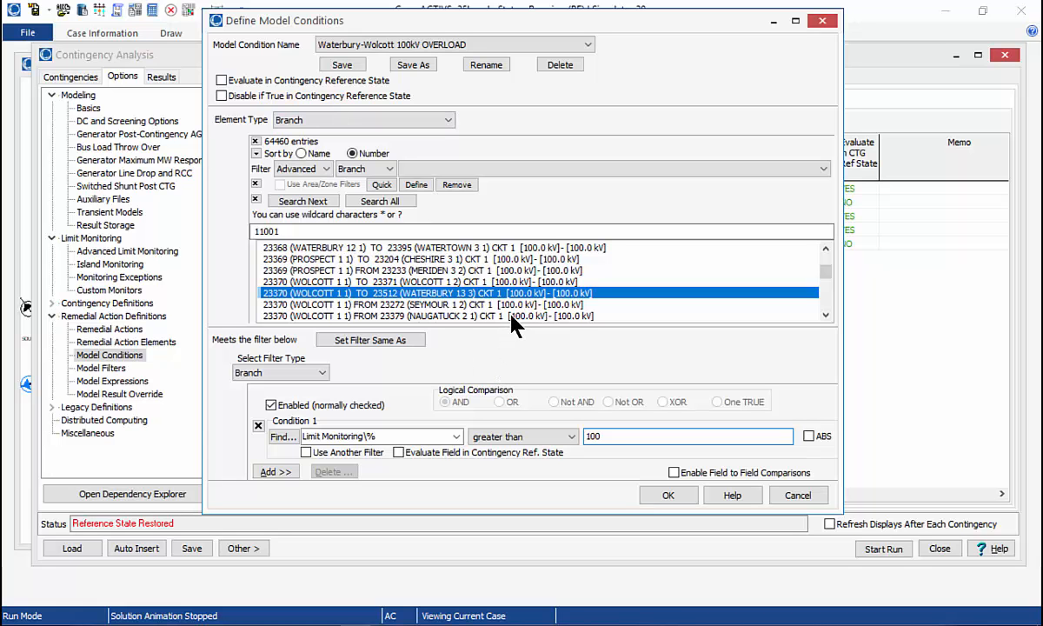
click(822, 20)
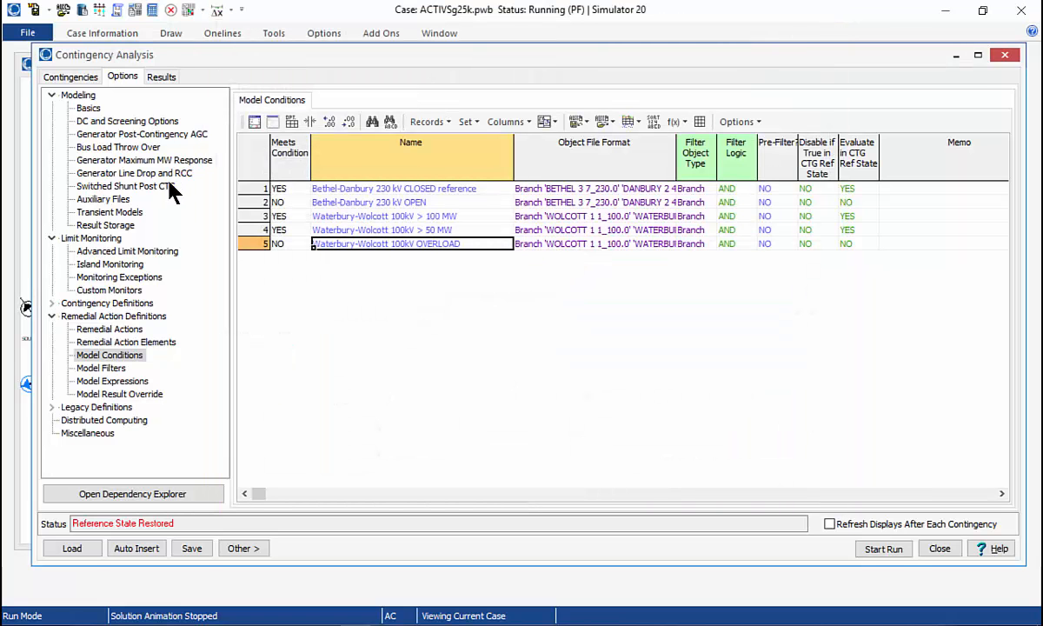
Step: Review the loaded model filters and the definitions of the remedial actions Drop Waterford 500 MW, Drop Waterford 1000 MW and Load Shed Seymour
click(99, 368)
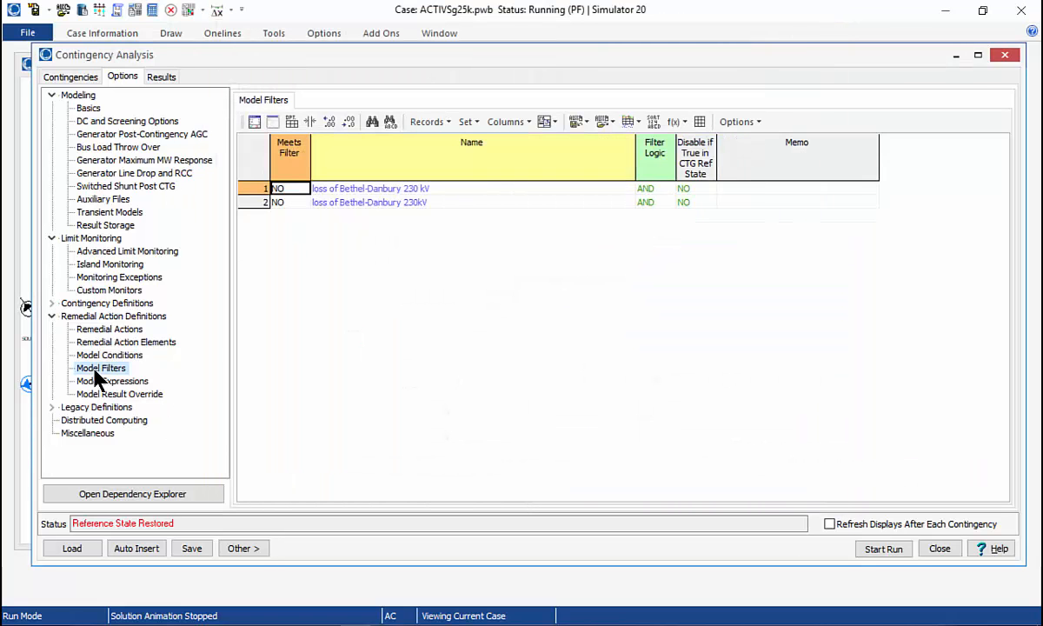
click(342, 205)
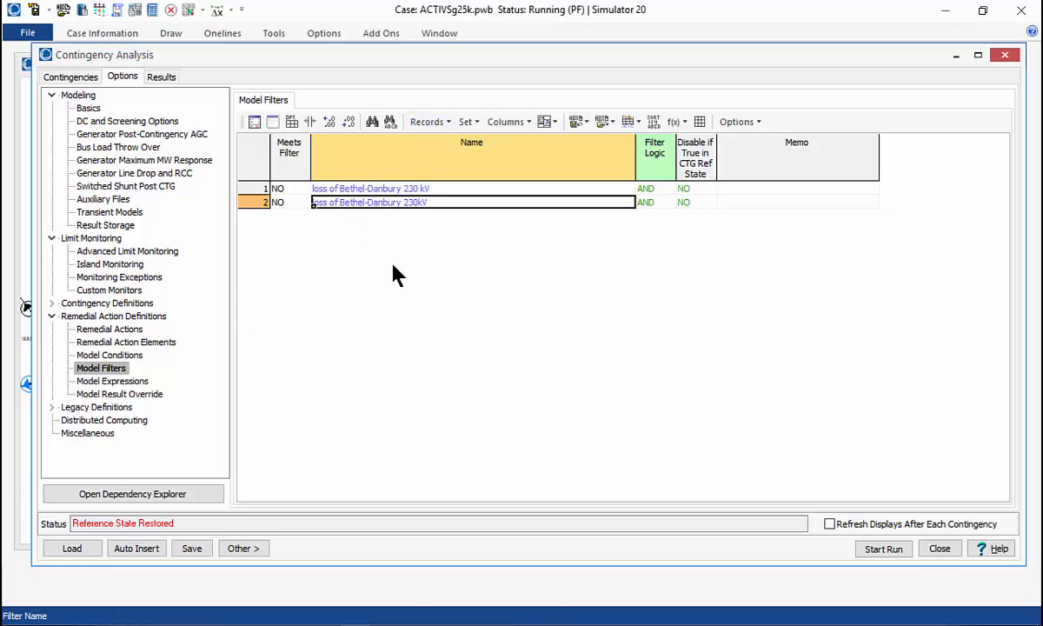
click(116, 329)
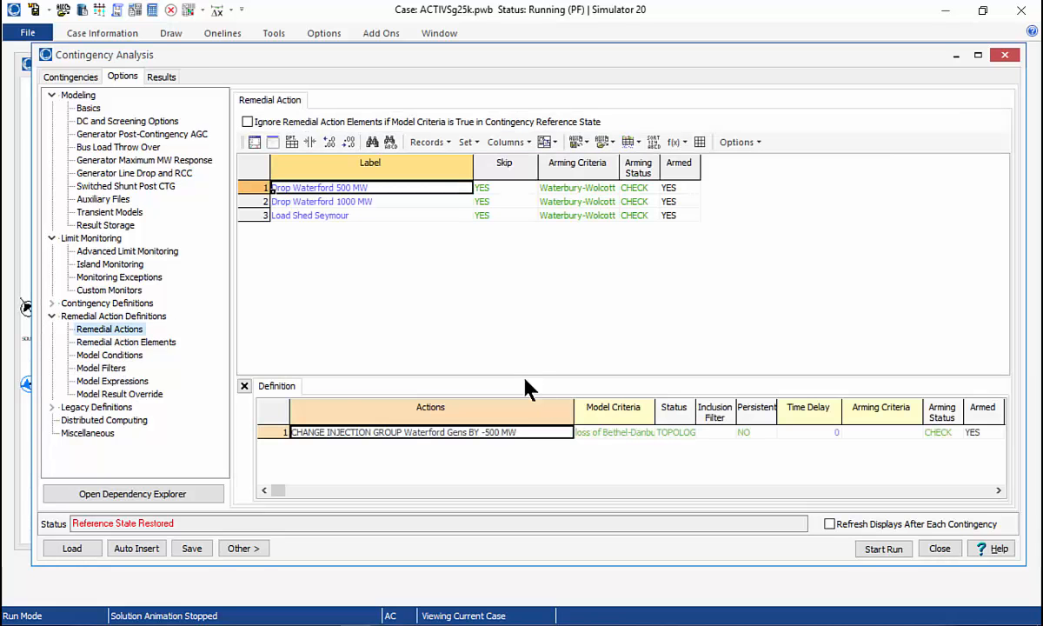
click(359, 190)
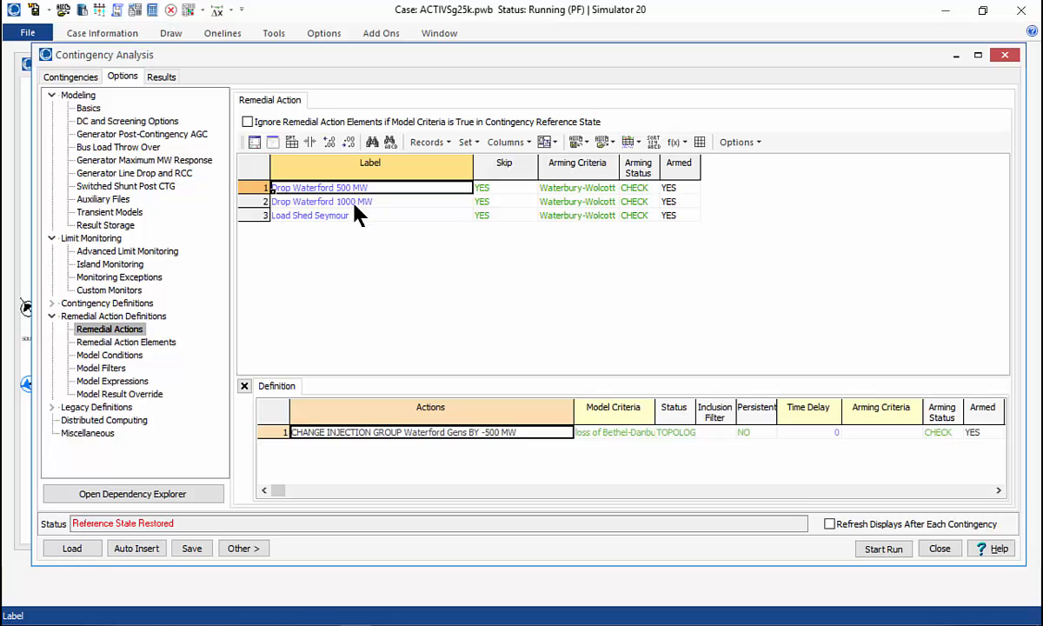
click(419, 203)
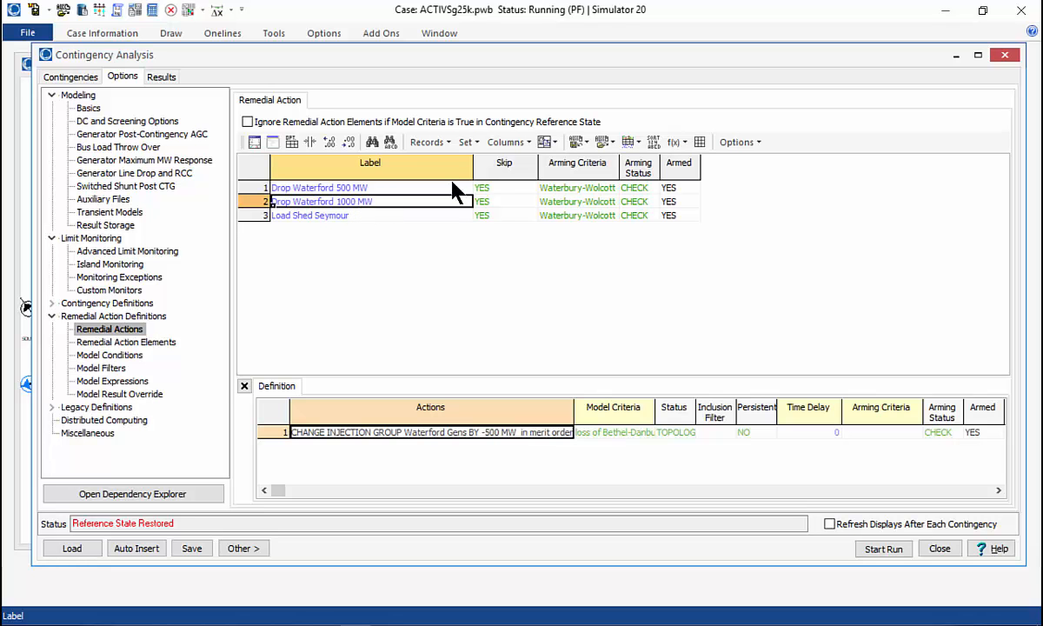
click(333, 218)
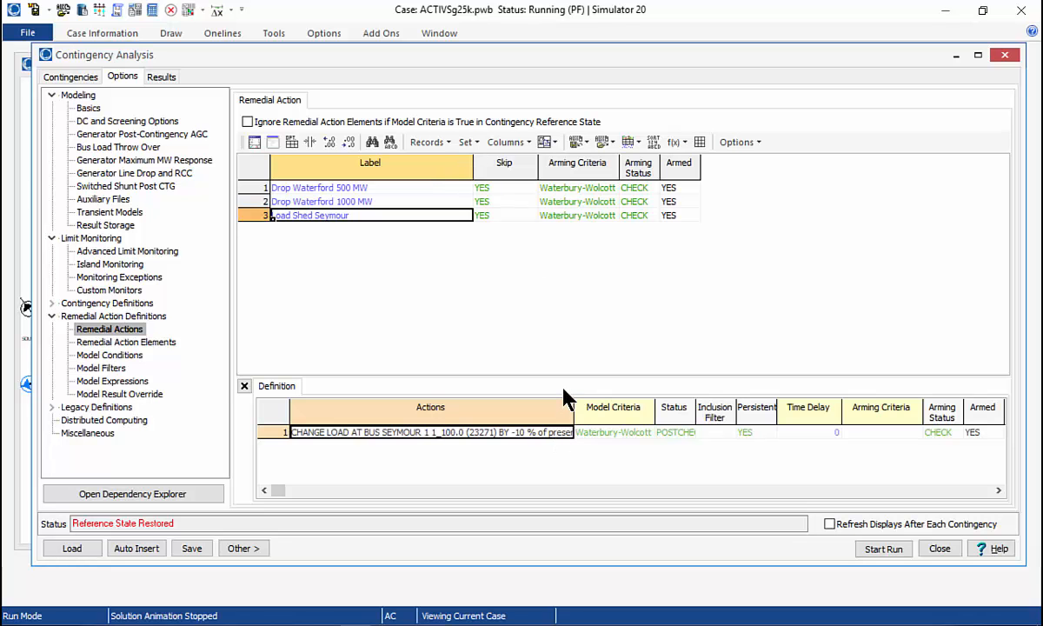
click(360, 189)
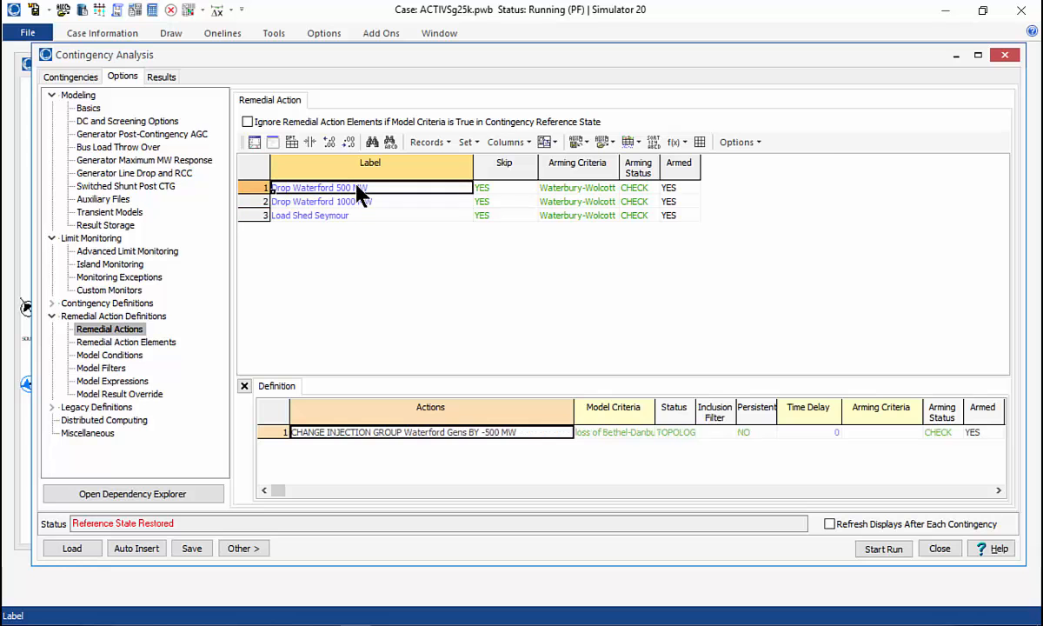
Step: Widen the Arming Criteria column and check which model condition can arm Drop Waterford 500 MW, cancelling the object selection
drag(616, 162, 718, 187)
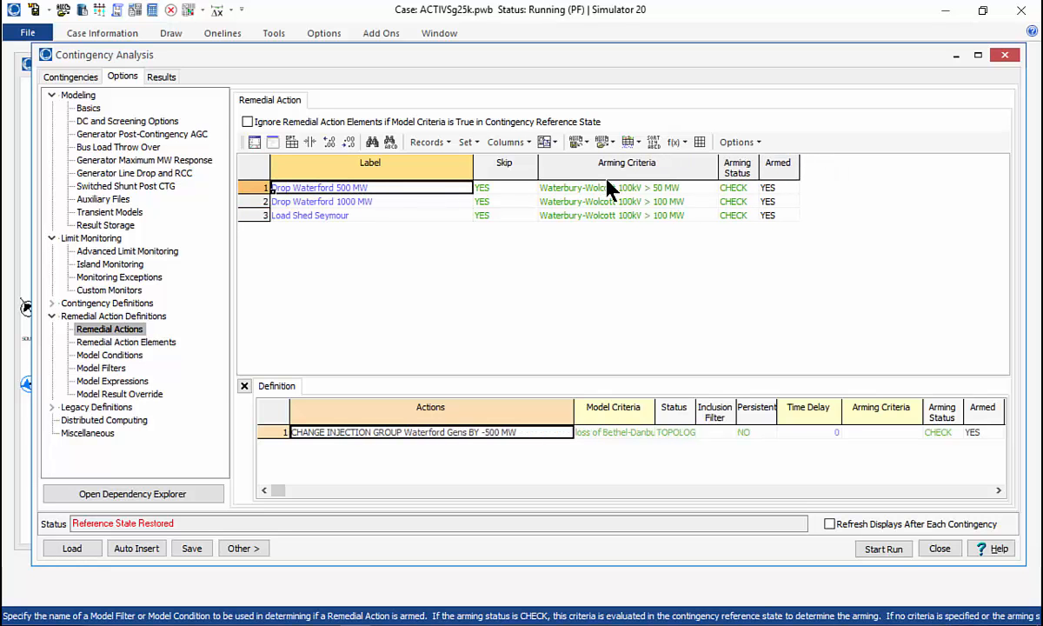
click(655, 188)
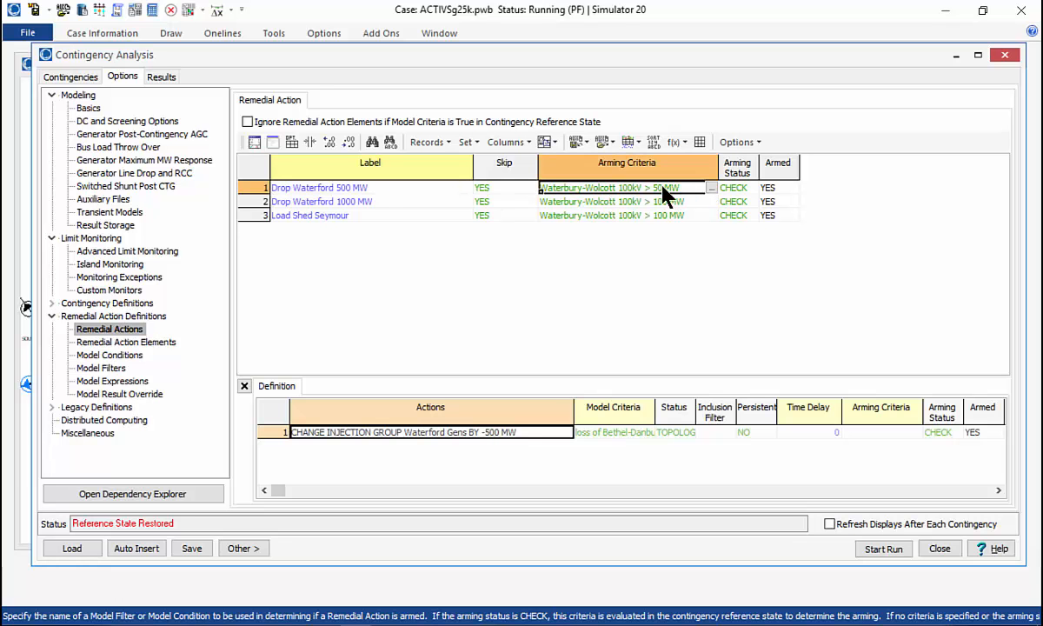
click(712, 188)
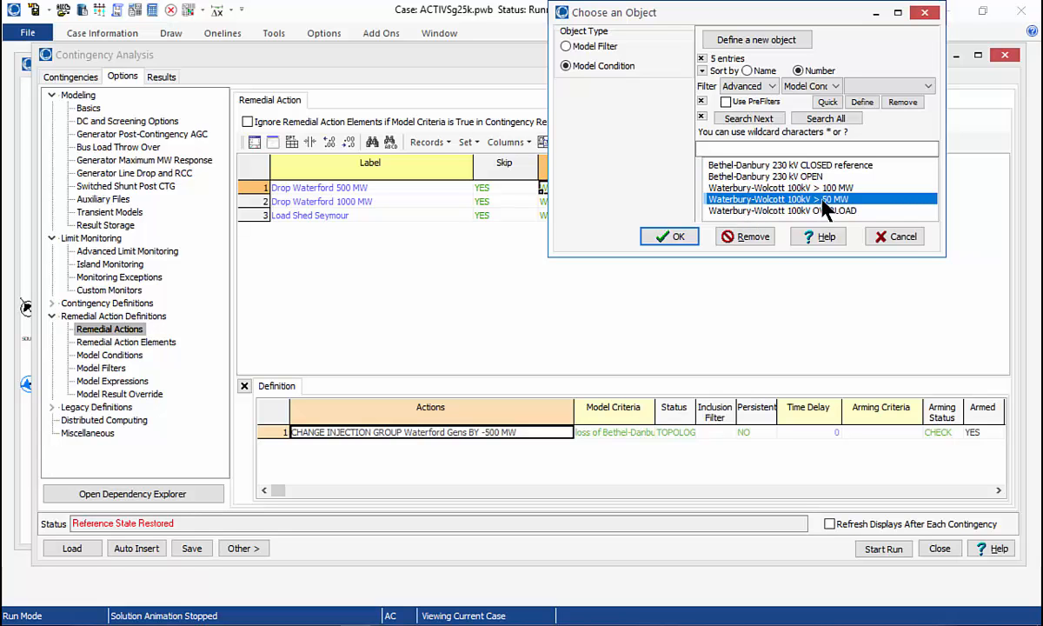
click(898, 239)
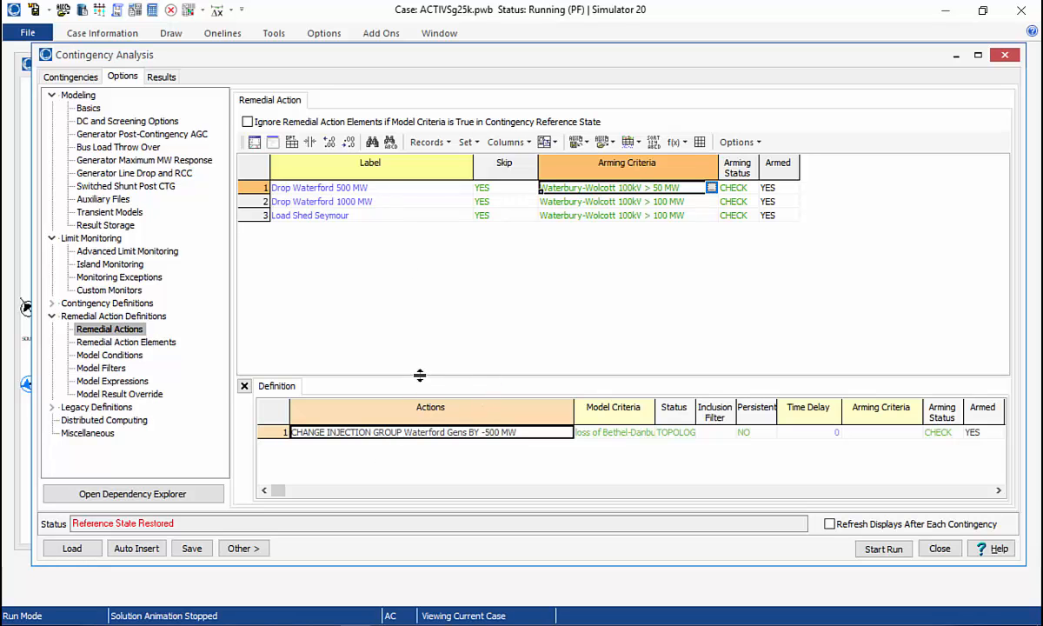
Step: Enlarge the remedial action definition area, compare the three actions' definitions, and resize its columns to read Drop Waterford 500 MW's full model criteria
drag(420, 375, 420, 338)
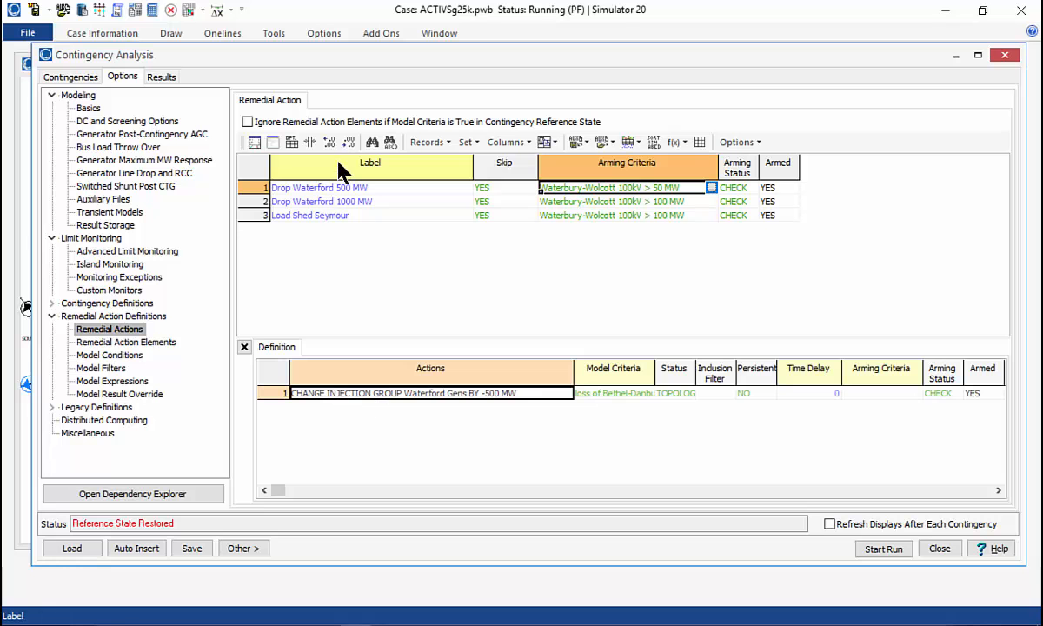
click(344, 203)
click(343, 217)
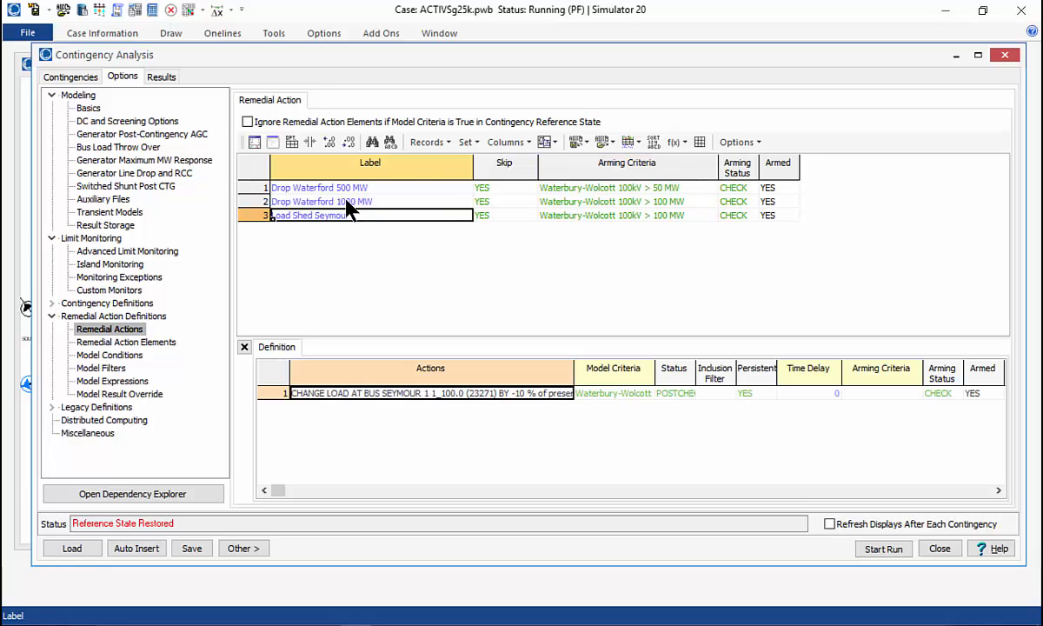
click(344, 202)
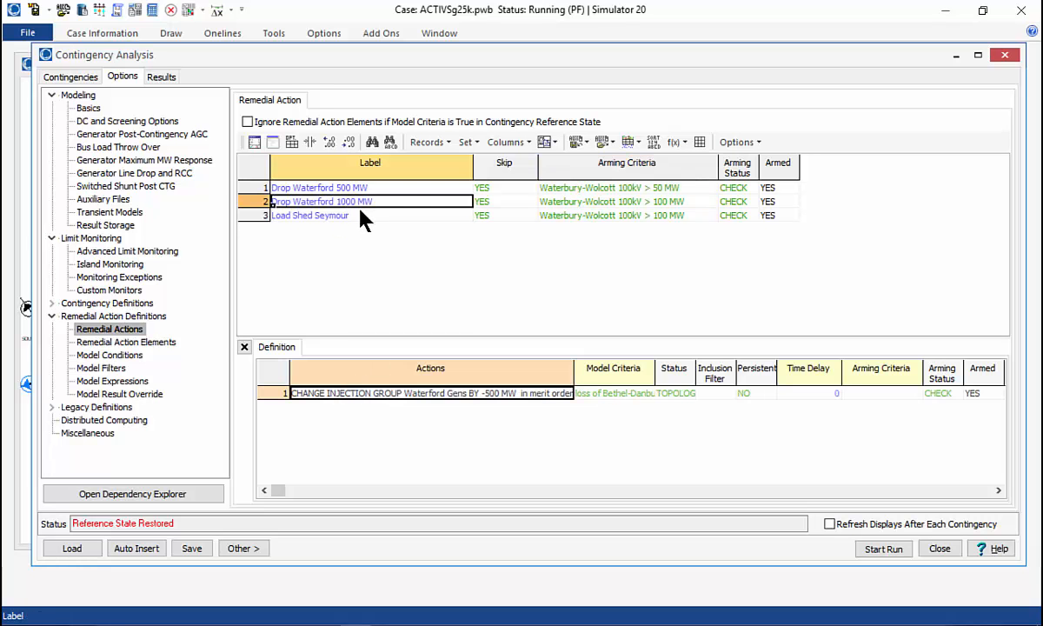
click(339, 187)
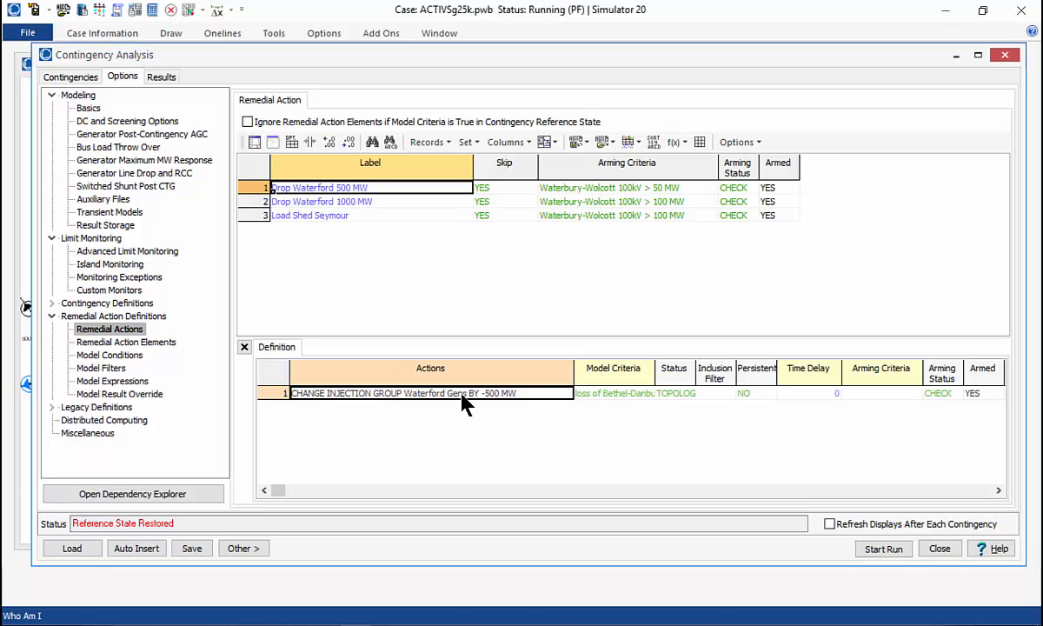
drag(574, 382, 550, 377)
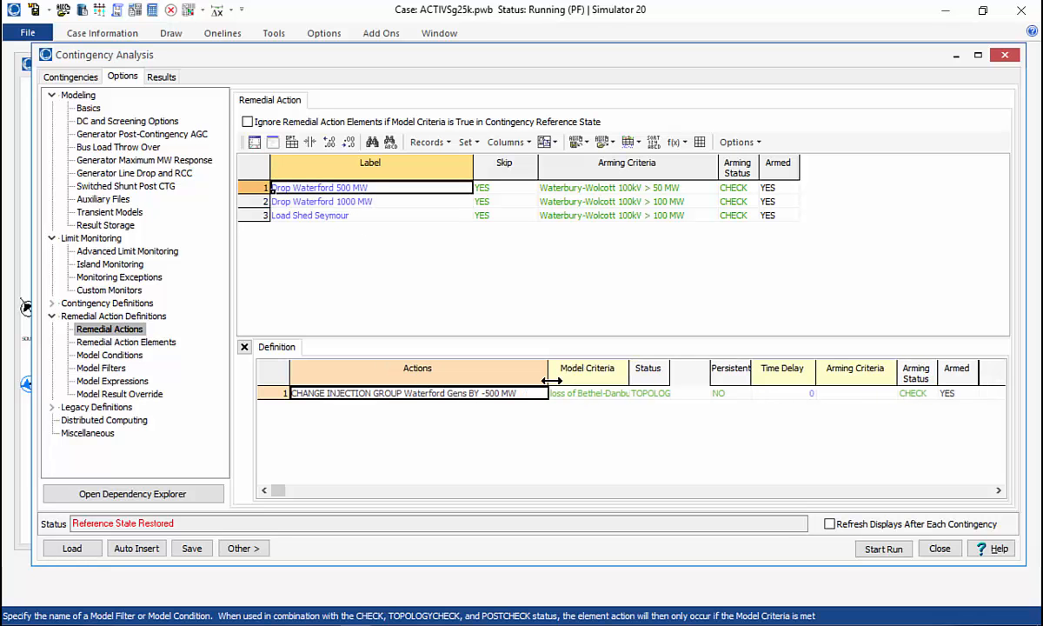
drag(665, 374, 687, 374)
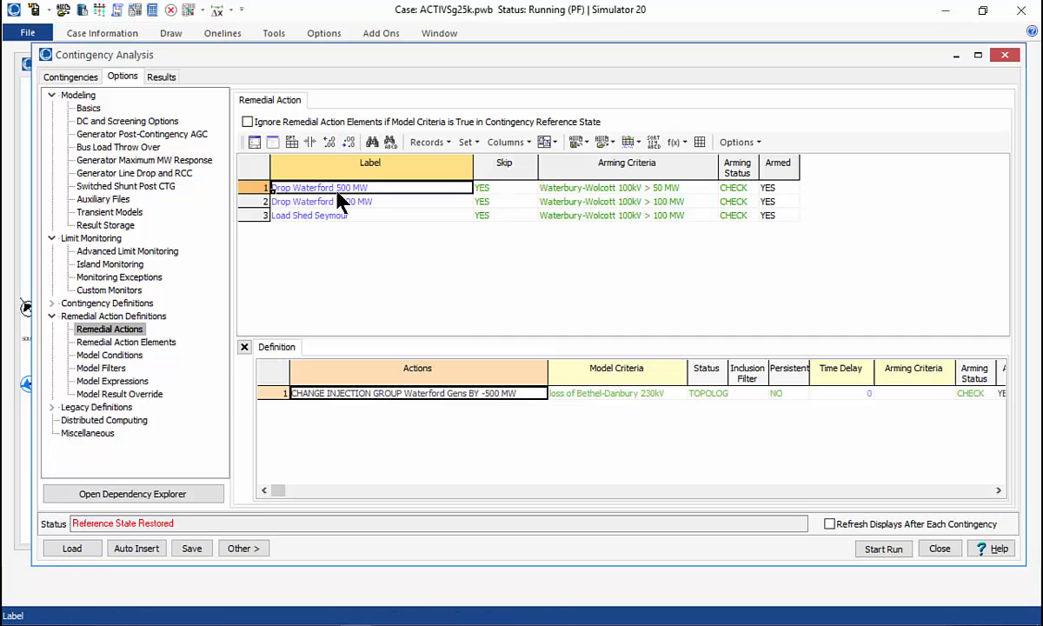
Step: Inspect the Waterford Gens injection group element of Drop Waterford 500 MW, including its amount type choices, keeping Constant and closing it without changes
right_click(391, 402)
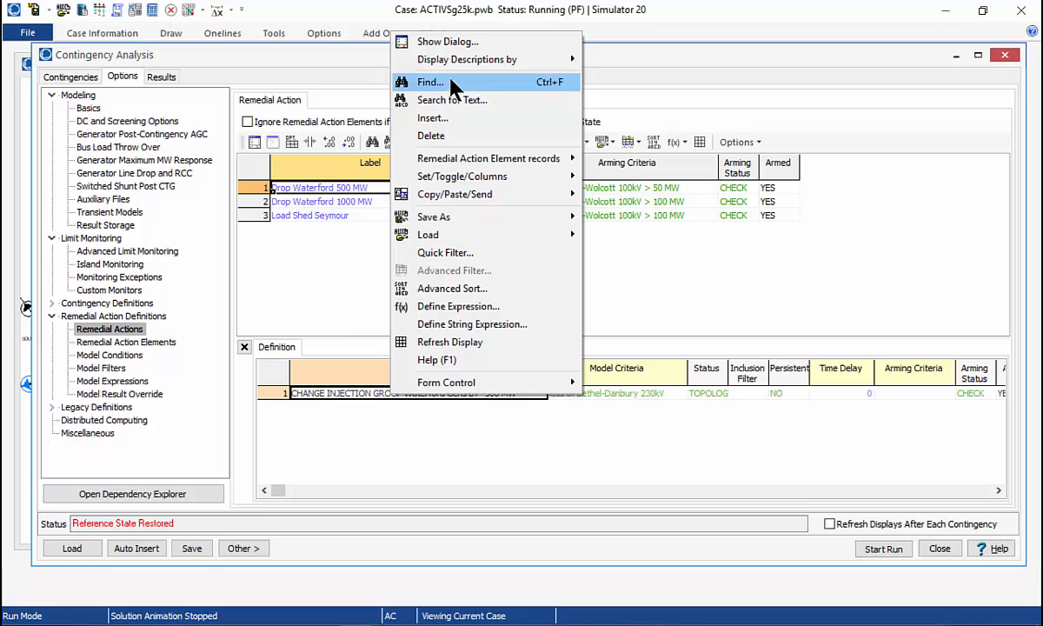
click(447, 43)
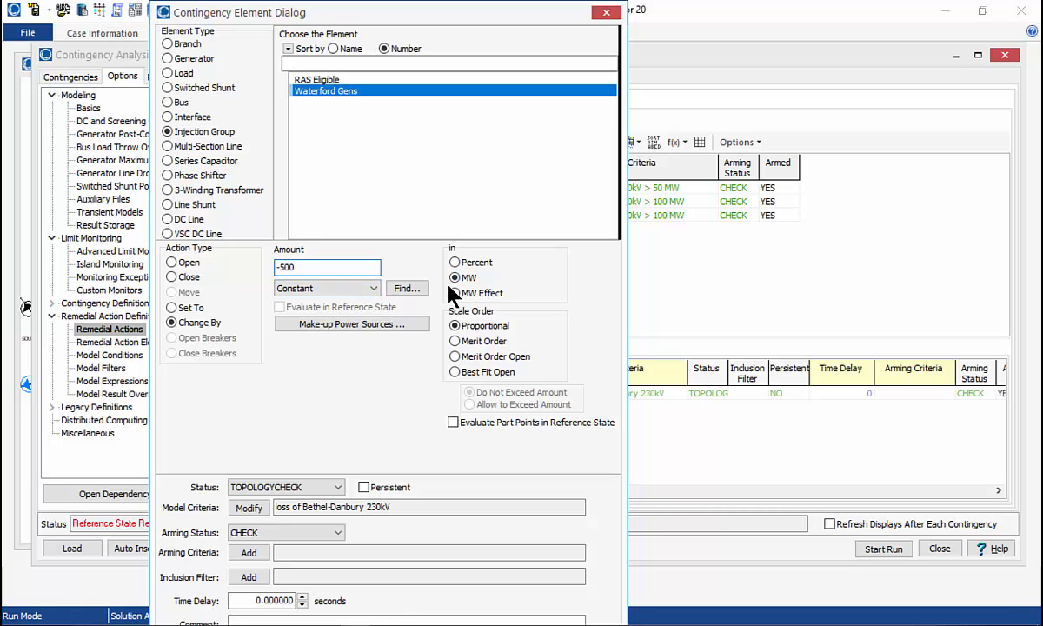
click(373, 288)
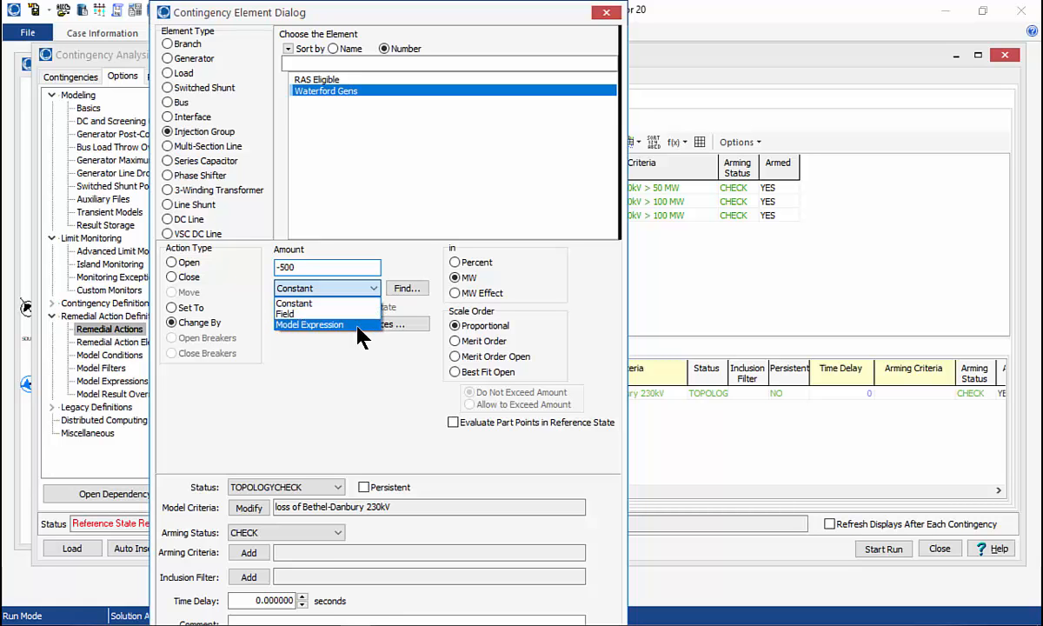
click(336, 303)
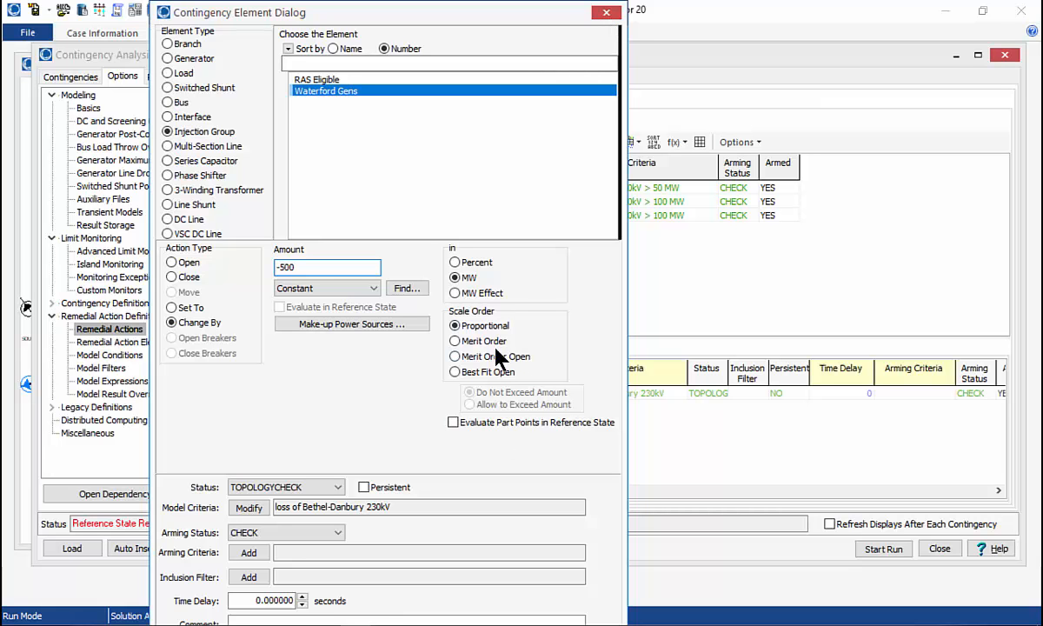
click(606, 13)
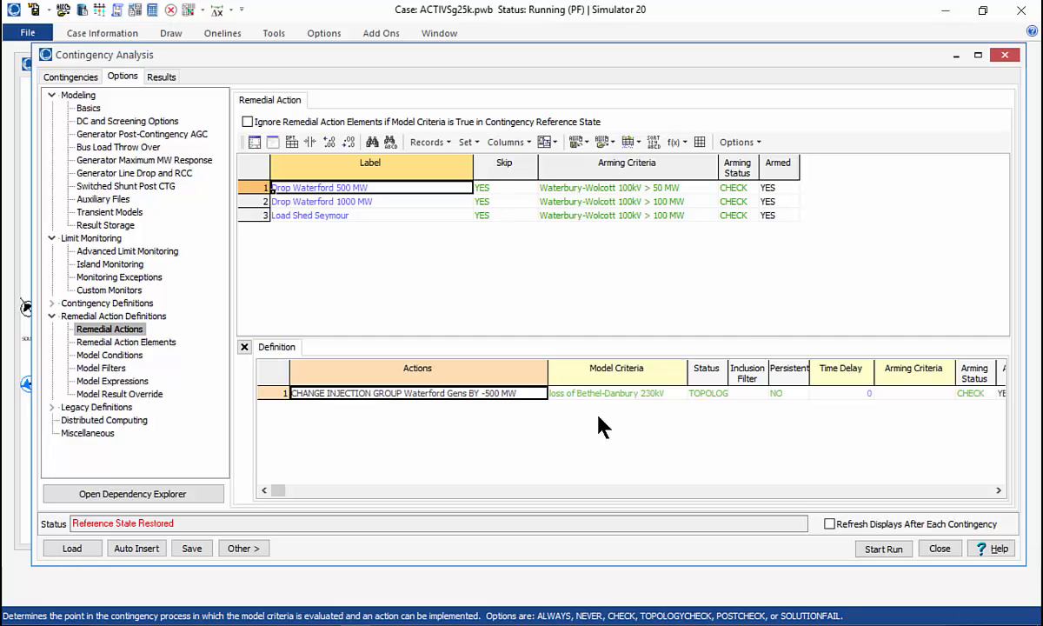
Step: Widen the definition's Status column, check the status options while keeping TOPOLOGYCHECK, and check the model criteria of the Waterford Gens action
drag(730, 374, 777, 383)
click(767, 394)
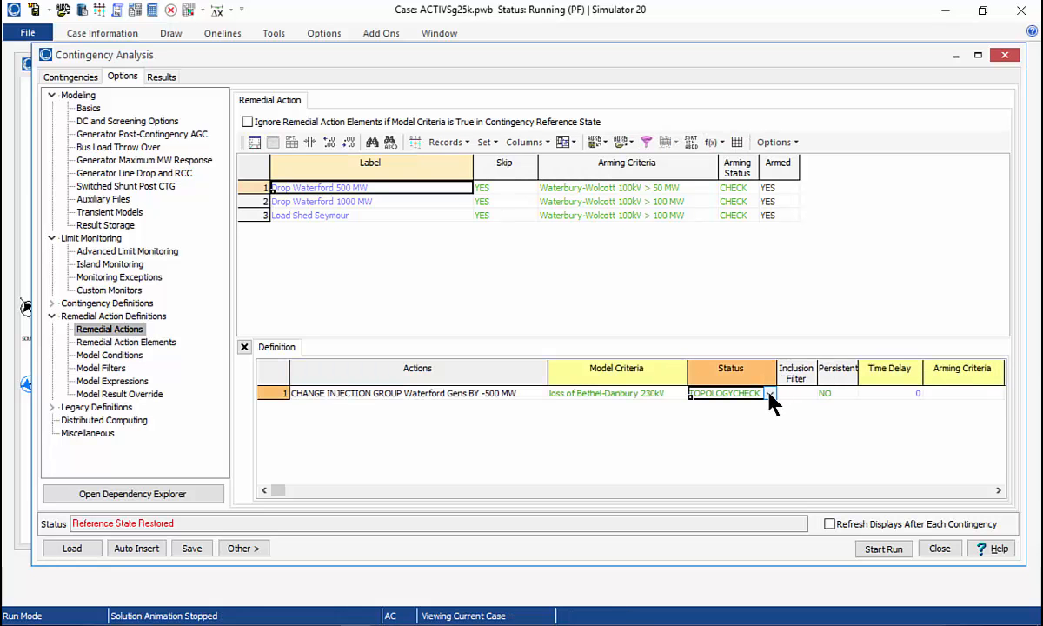
click(770, 393)
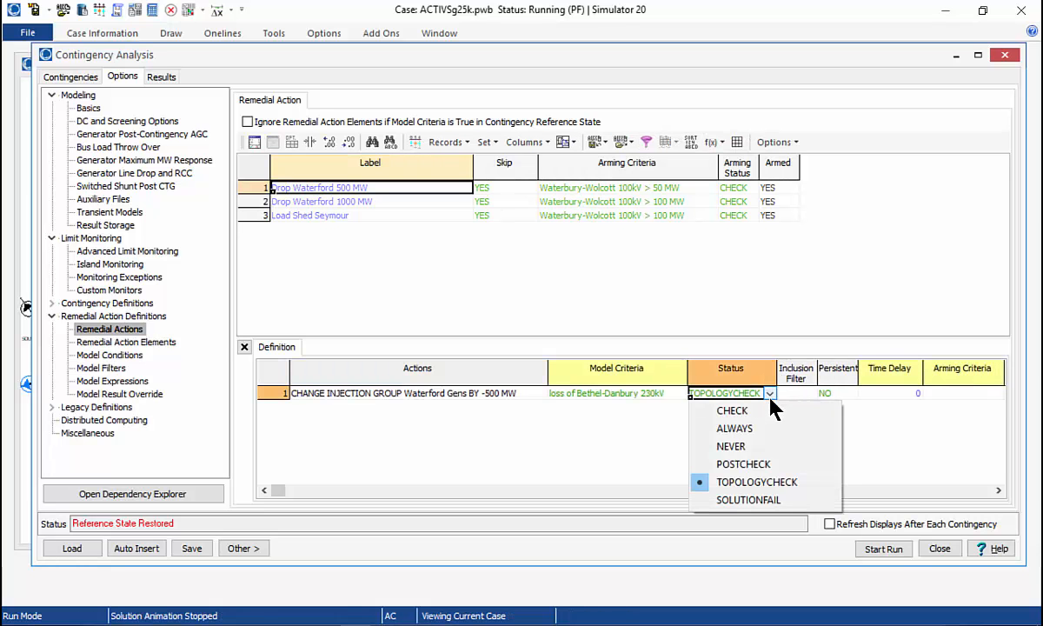
click(744, 485)
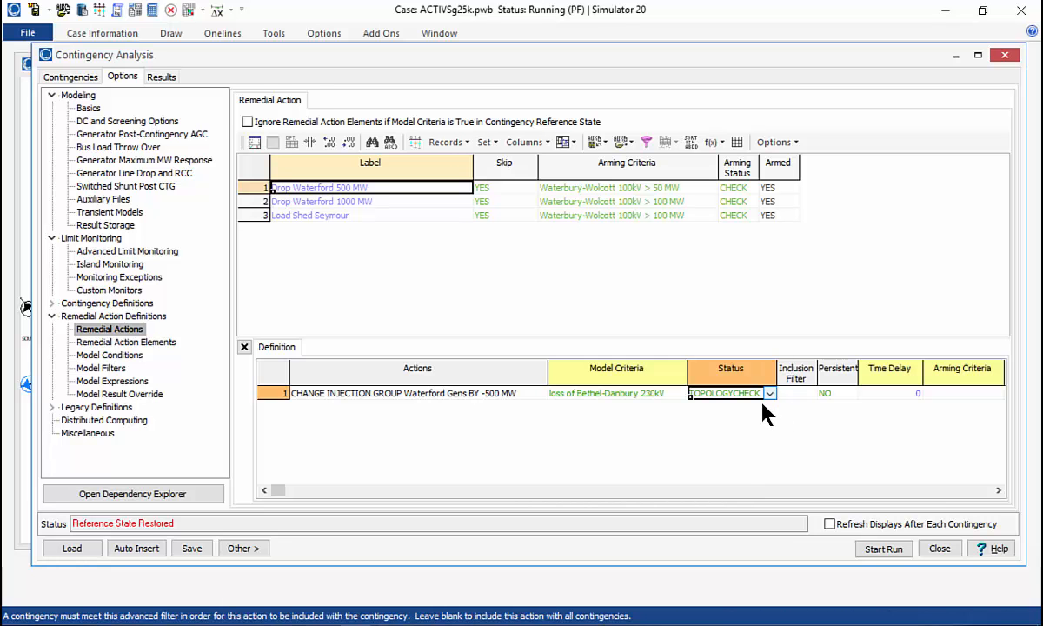
click(621, 394)
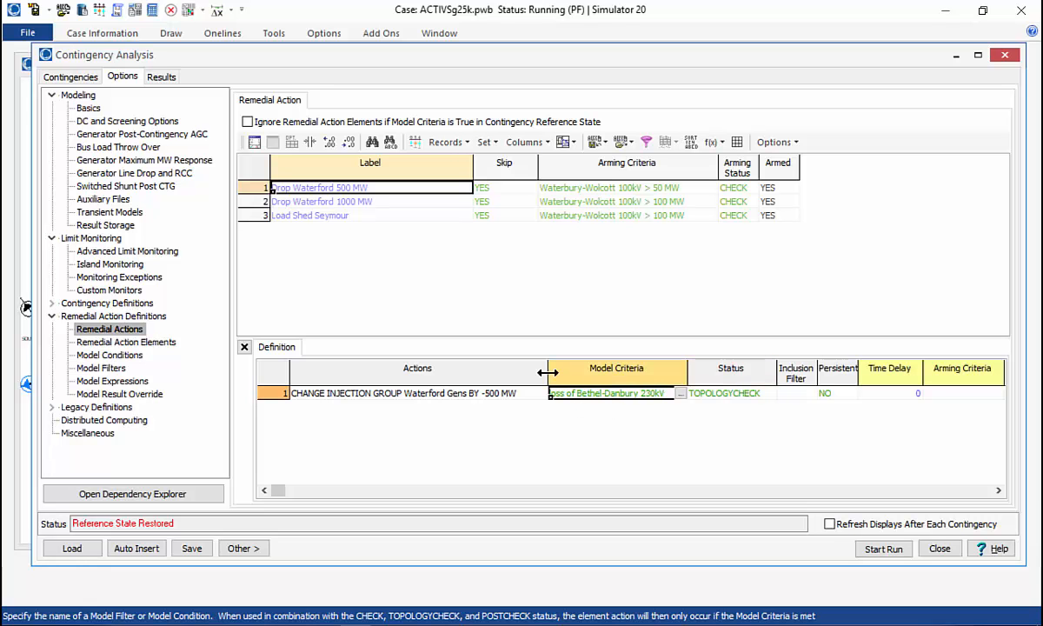
drag(543, 372, 534, 372)
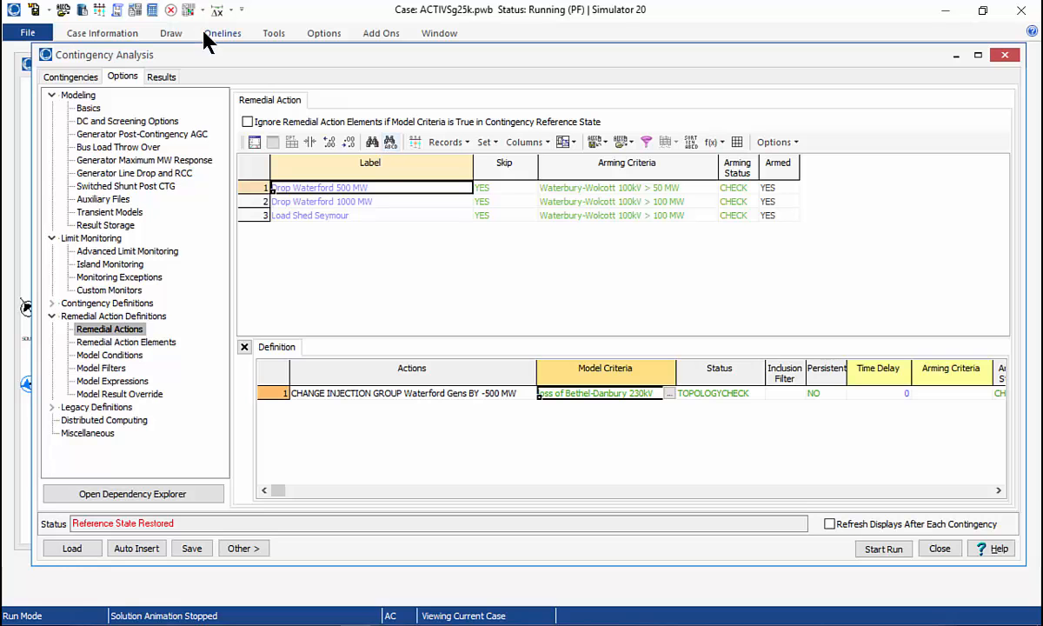
Step: Set Skip to NO for the Drop Waterford 500 MW remedial action and narrow the Label column
double_click(488, 189)
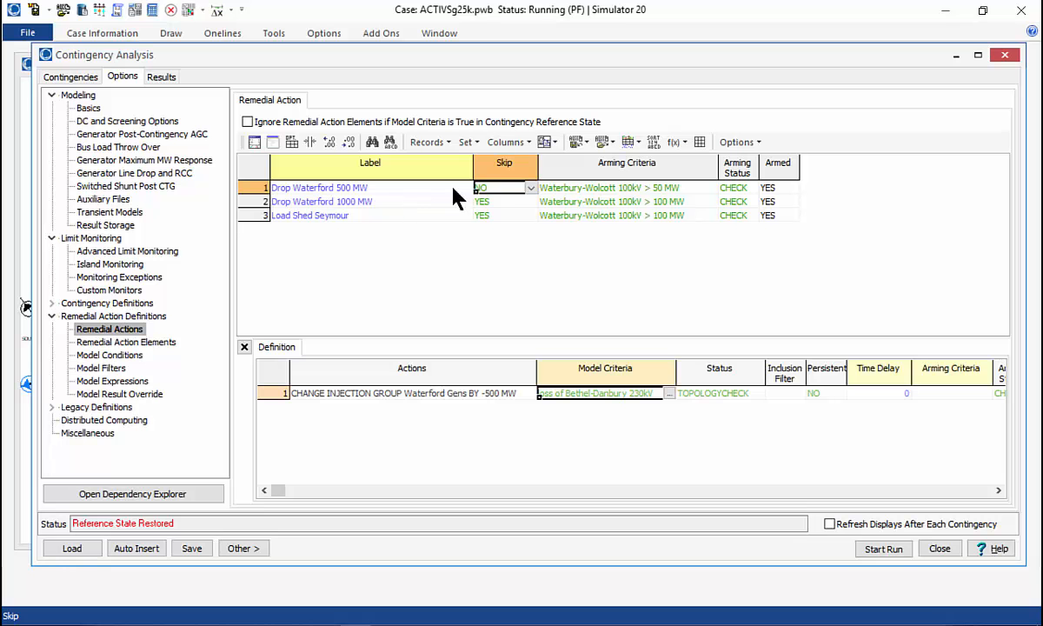
drag(473, 166, 406, 172)
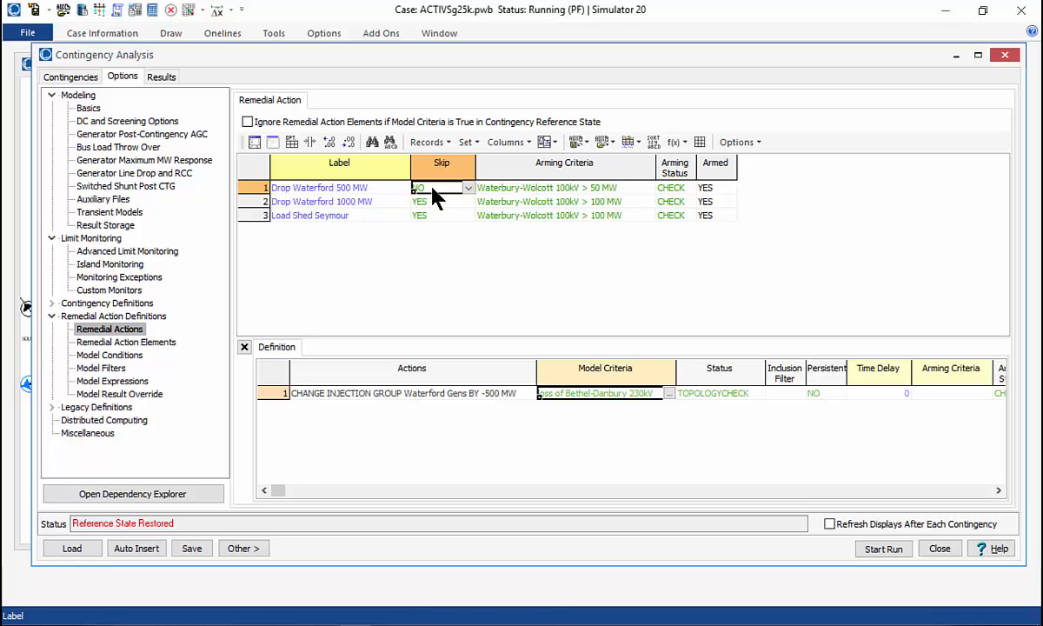
Step: Move the contingency dialog aside, return to the contingency list, select L_023406BETHEL37-023415DANBURY24C1 and narrow the Label column
drag(196, 54, 215, 63)
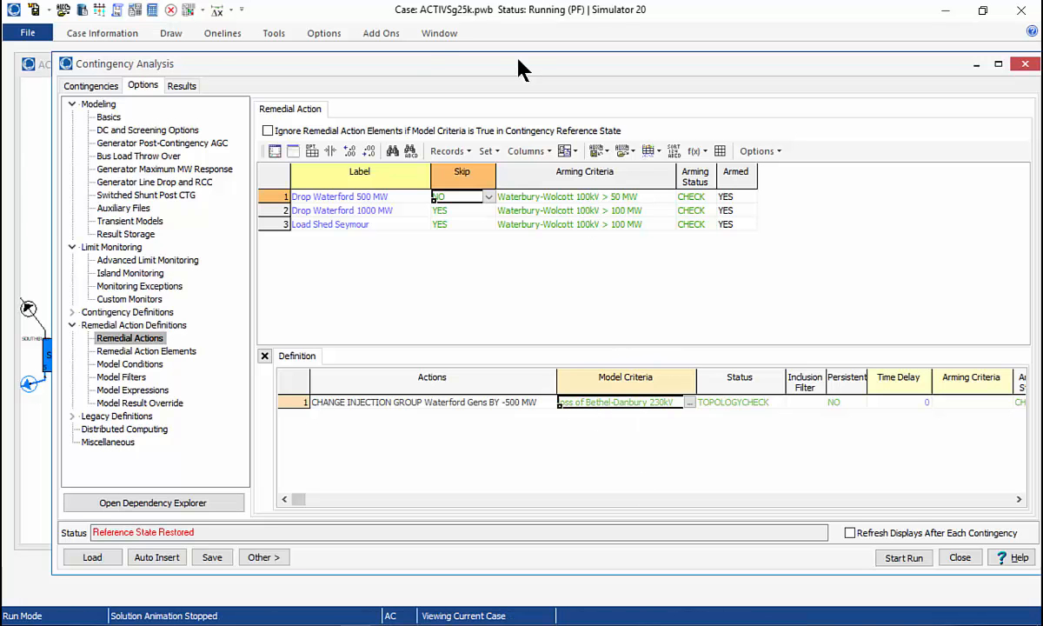
drag(382, 71, 406, 80)
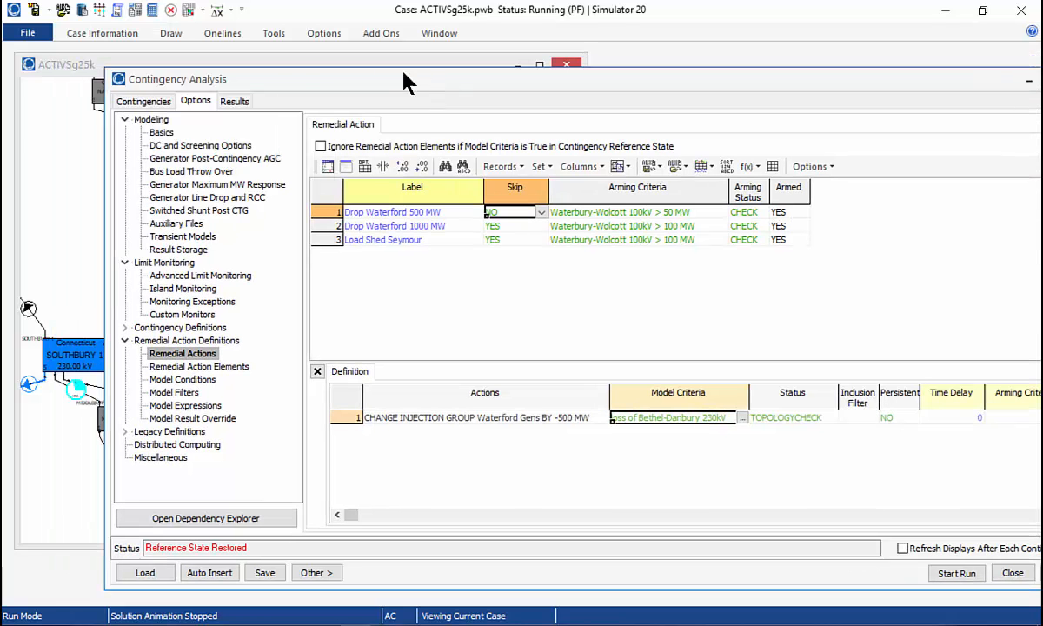
click(152, 101)
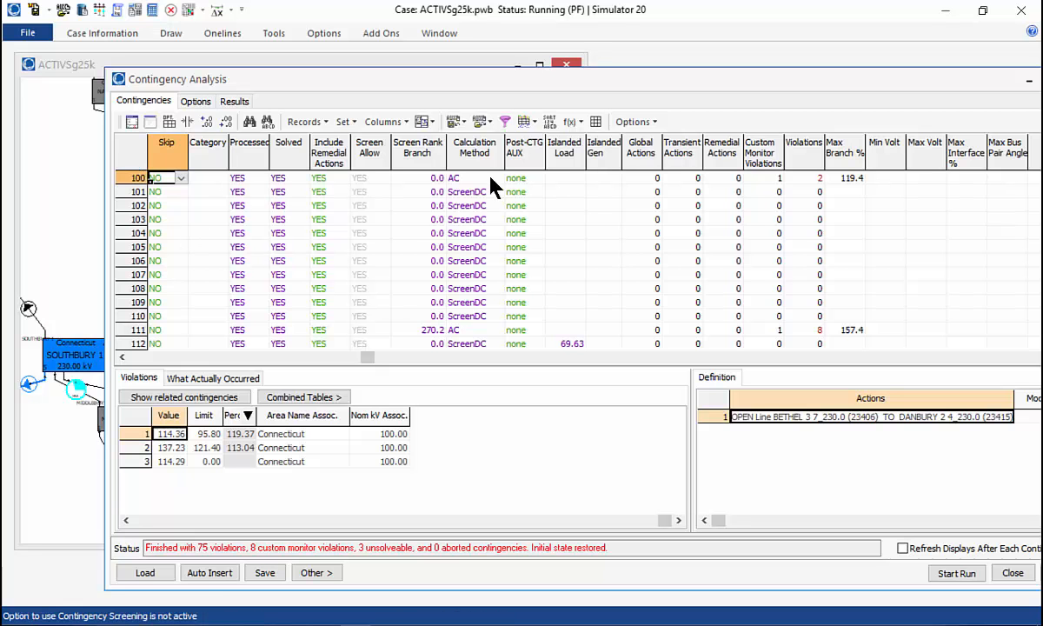
click(158, 357)
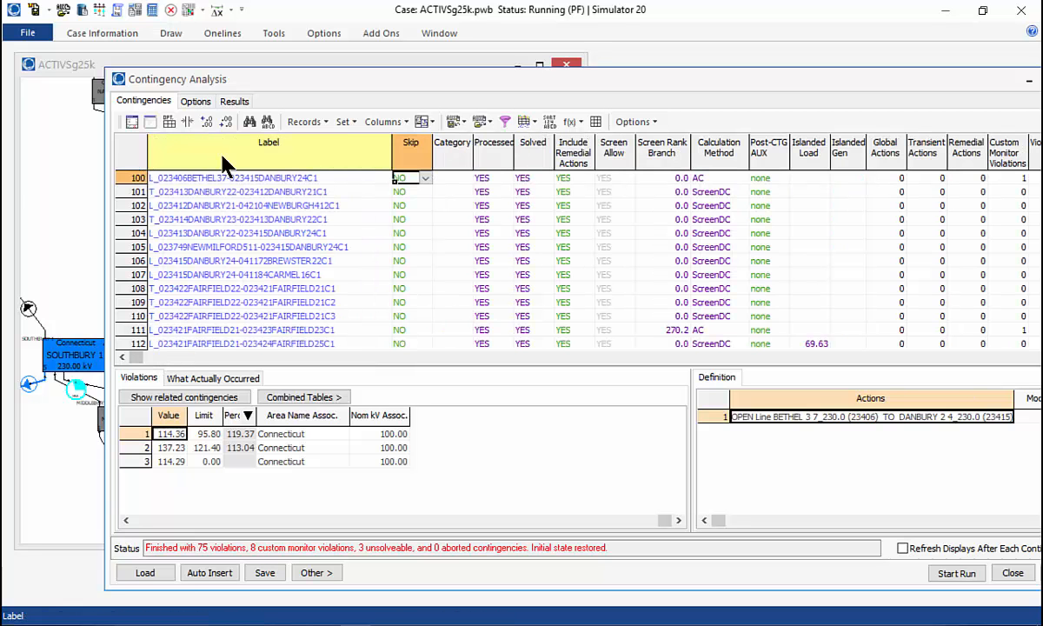
click(249, 178)
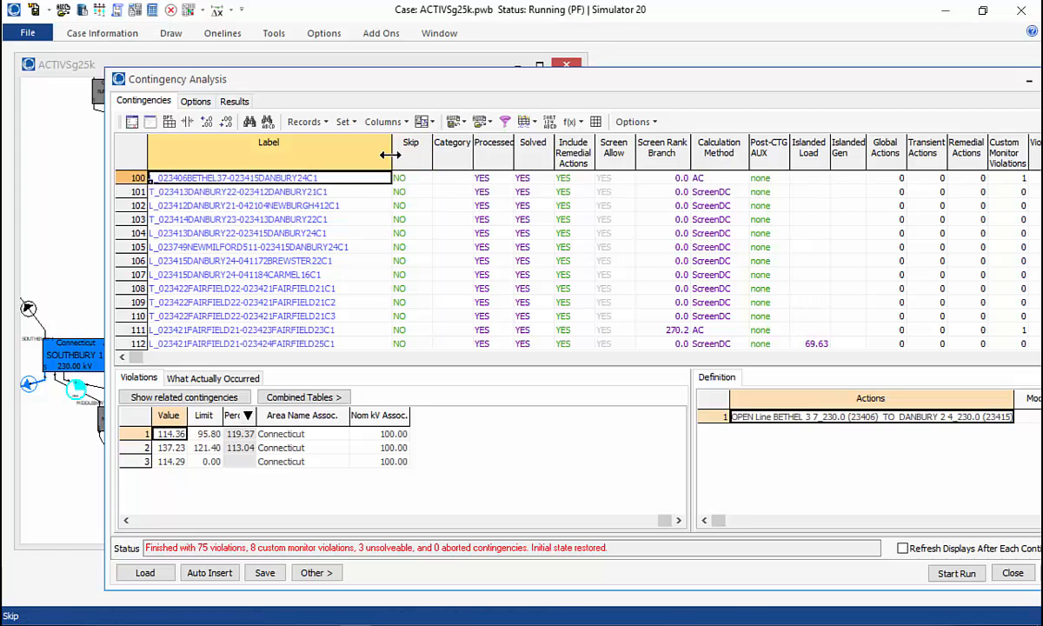
drag(391, 145, 370, 159)
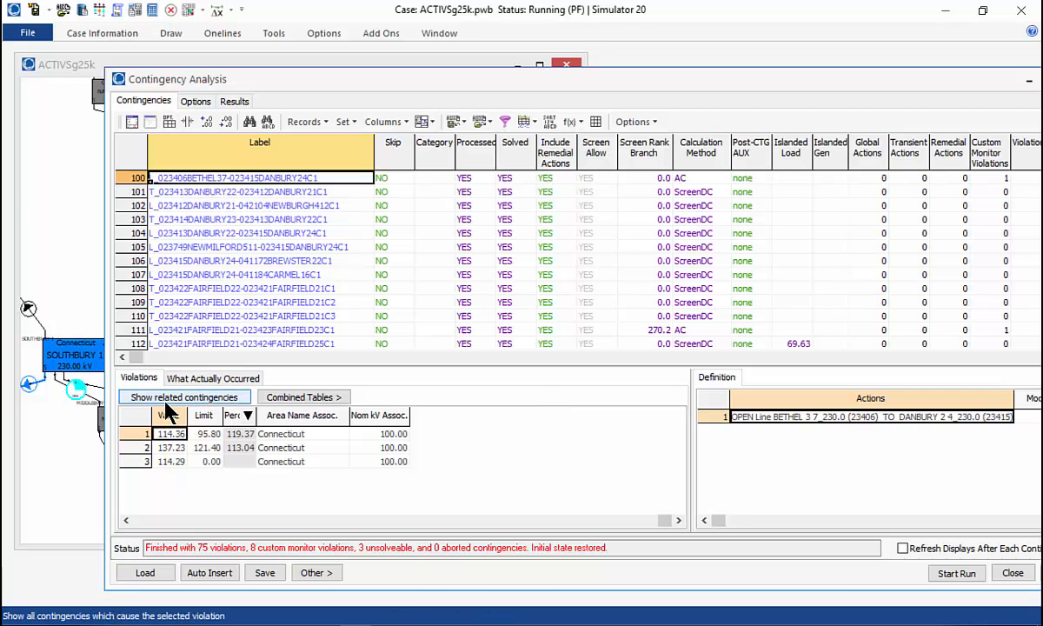
Step: Check which elements the Bethel–Danbury contingency overloads, and solve only that selected contingency with the enabled remedial action
click(150, 522)
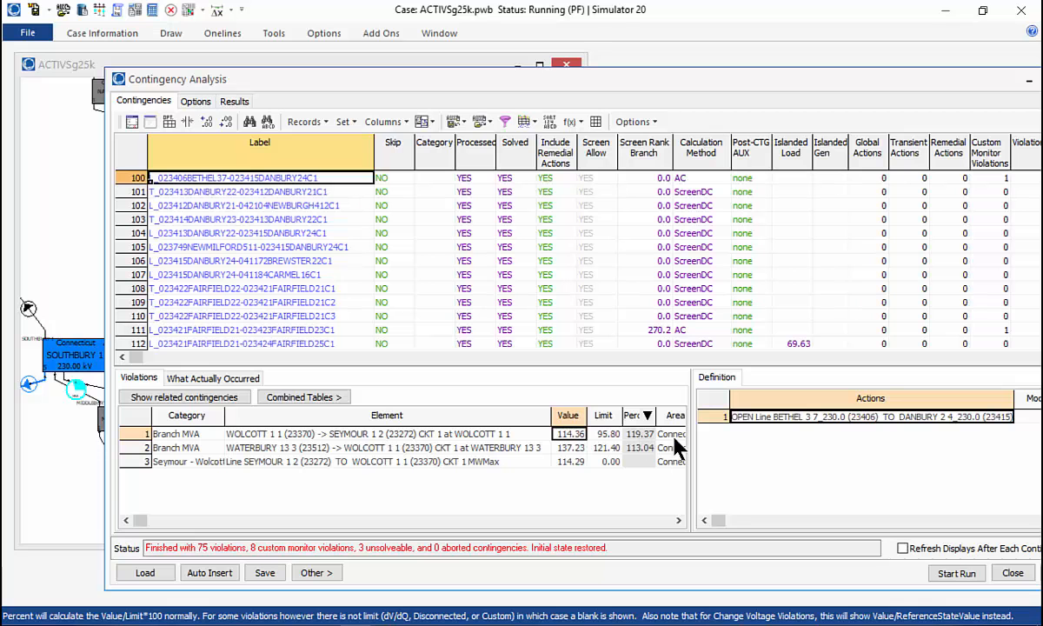
right_click(272, 181)
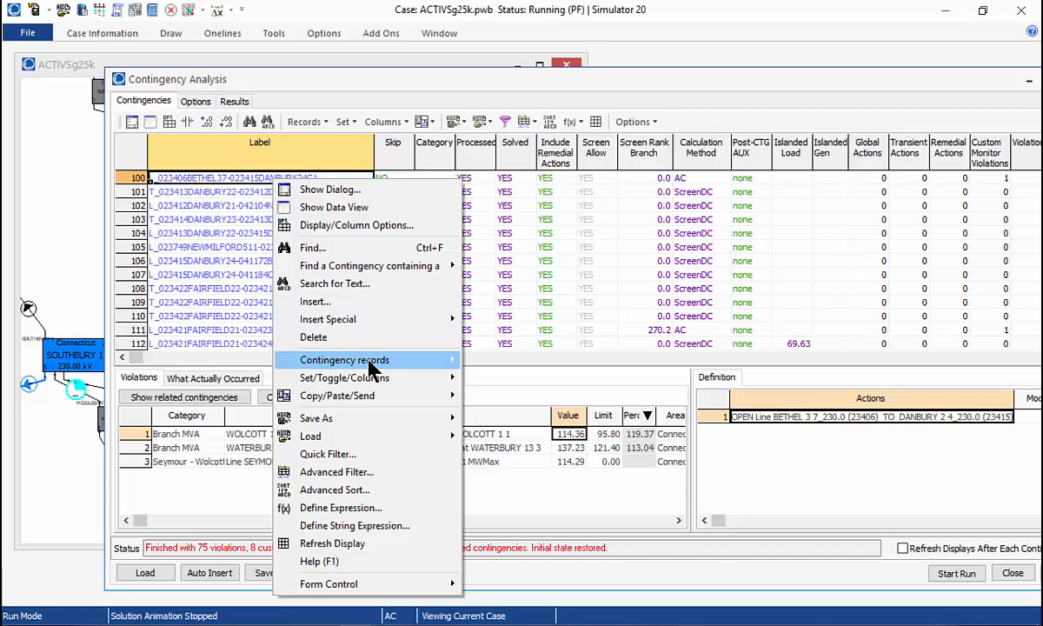
mouse_move(369, 357)
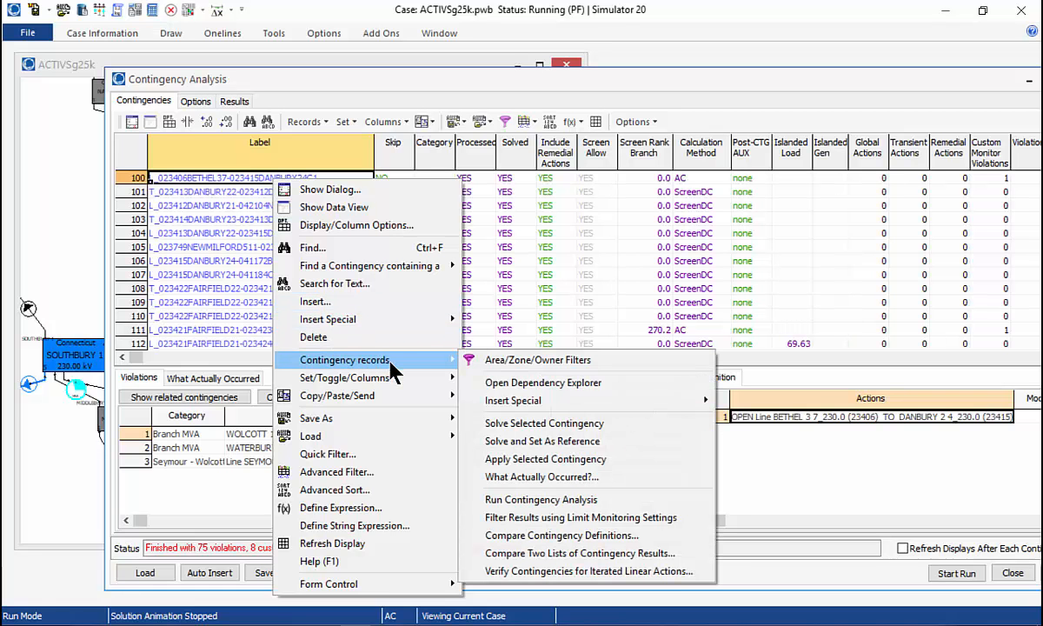
click(536, 424)
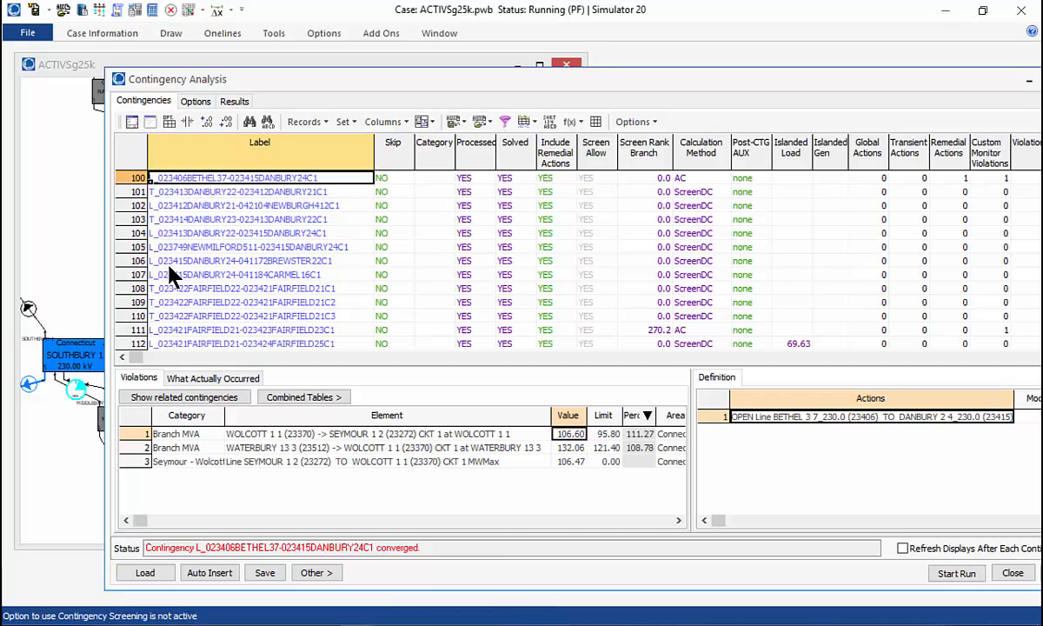
Step: Examine the ACTIVSg25k oneline for the loading of the Waterbury–Wolcott–Seymour branches and the open line at Bethel
click(63, 66)
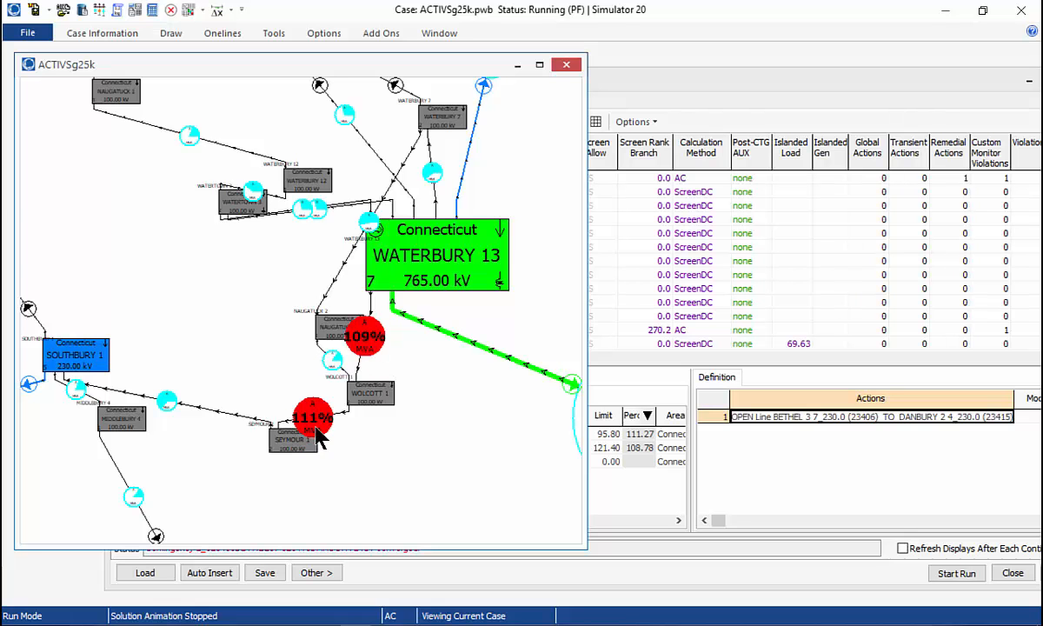
drag(344, 418, 392, 408)
drag(474, 439, 485, 436)
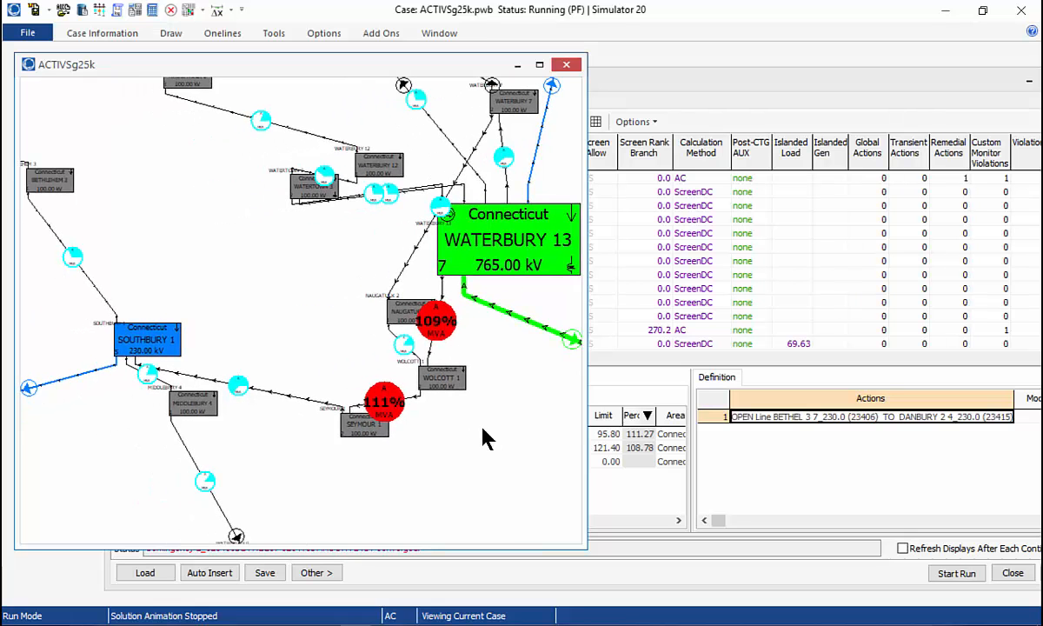
scroll(486, 432, down, 4)
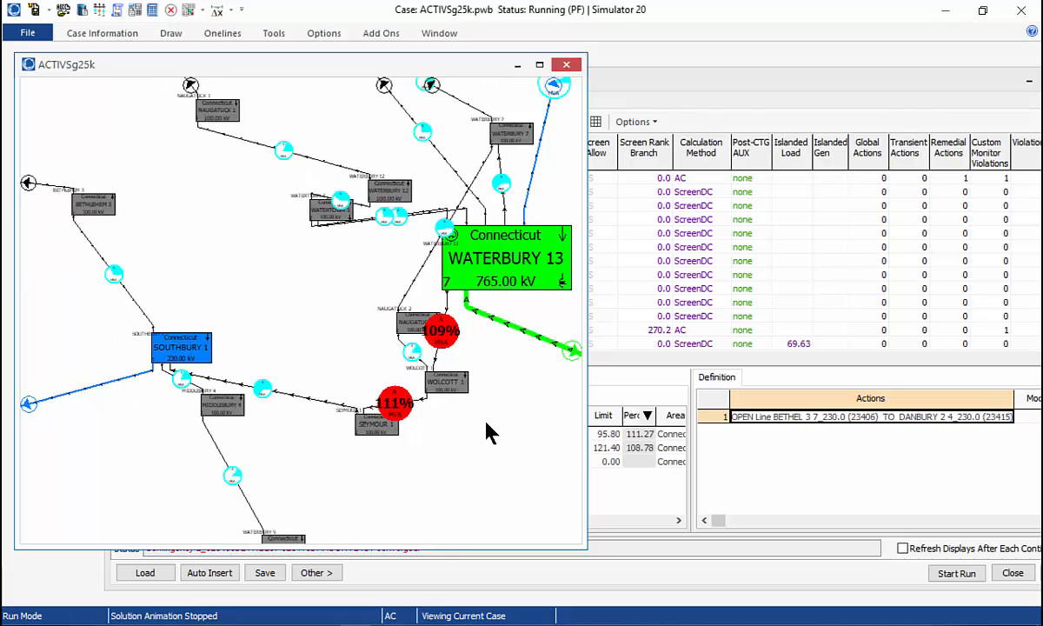
scroll(486, 432, down, 1)
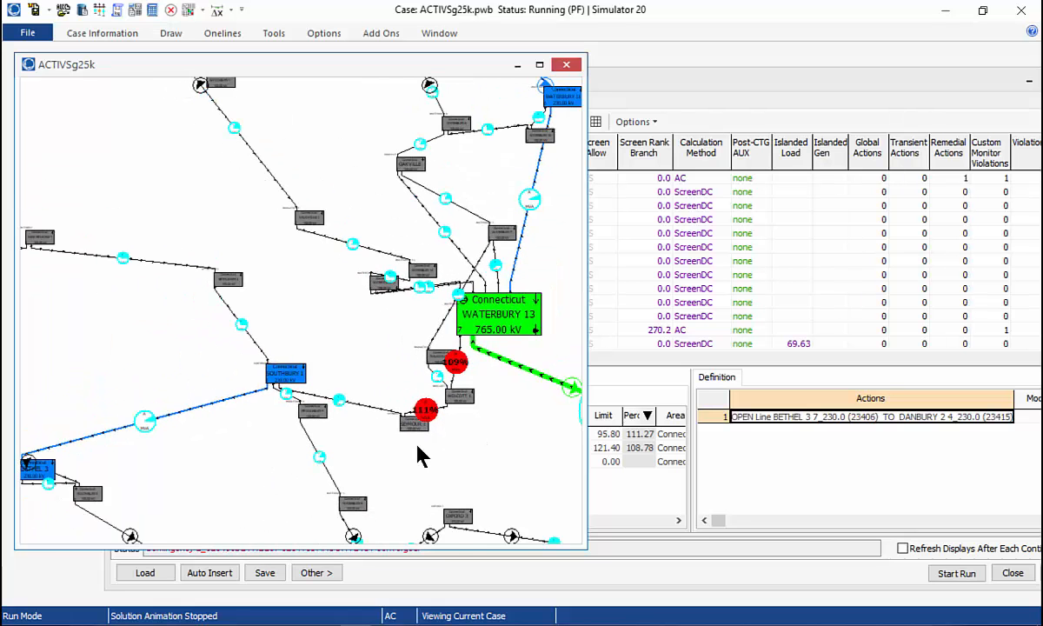
drag(233, 466, 382, 472)
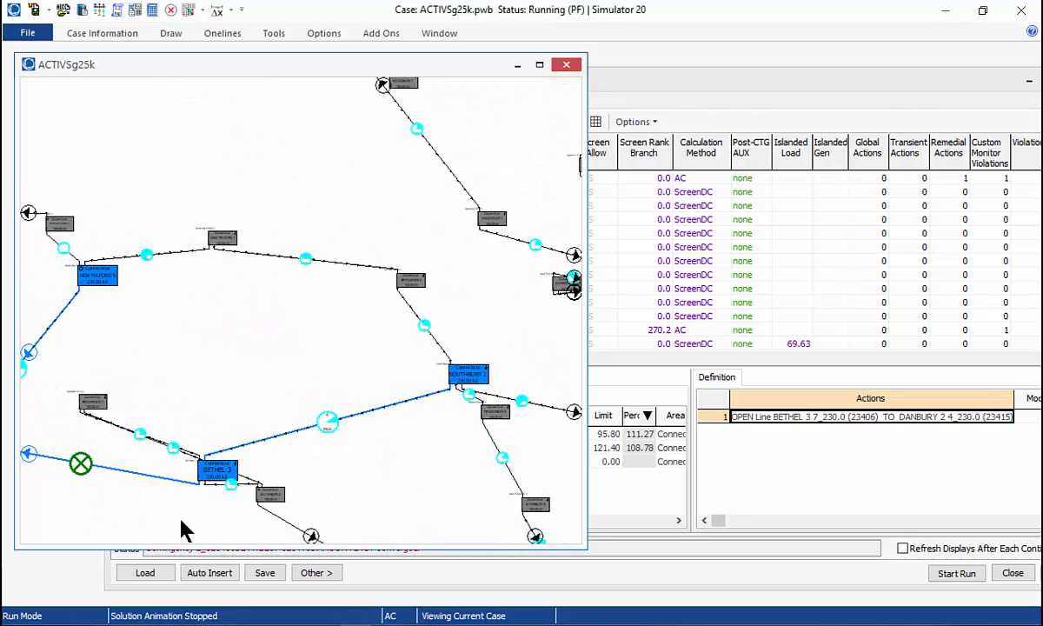
drag(258, 470, 113, 466)
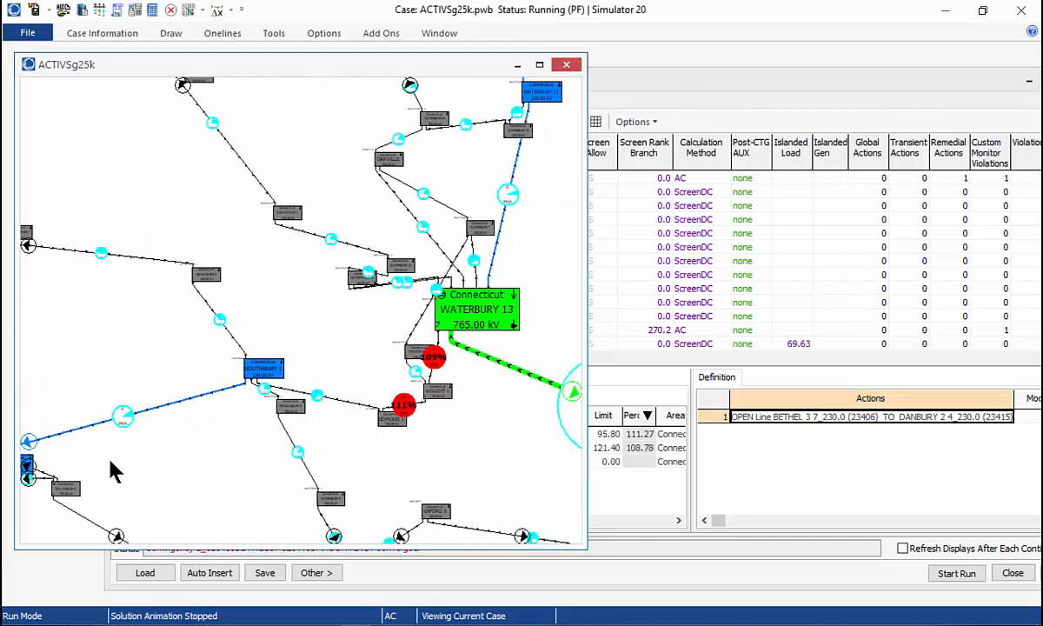
Step: Return to the contingency dialog and review What Actually Occurred for the solved contingency, widening the Contingency and Actions columns
click(676, 83)
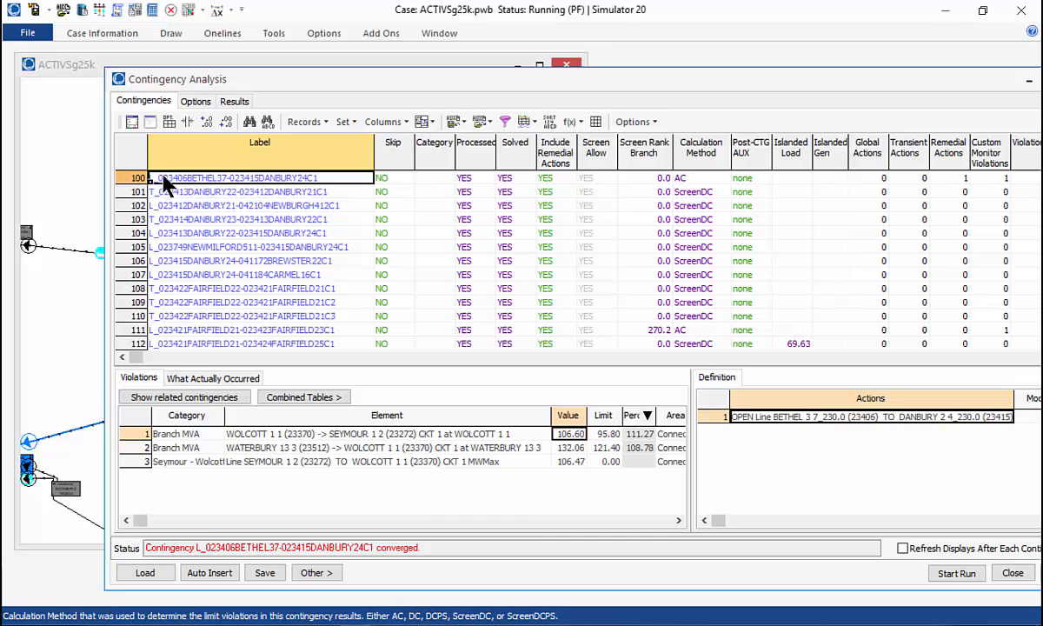
click(199, 382)
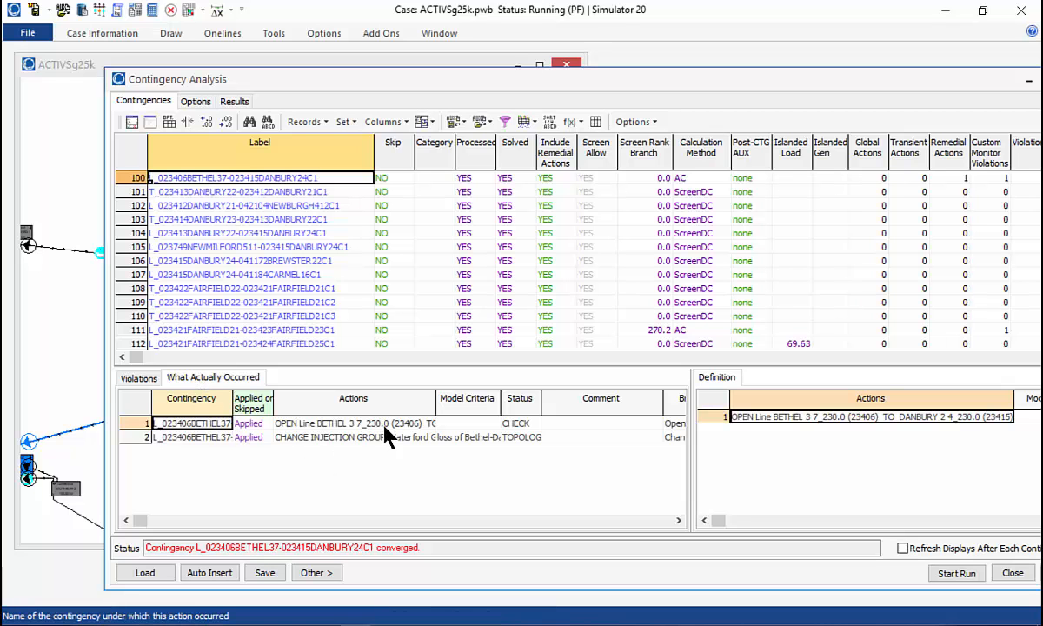
drag(231, 399, 297, 401)
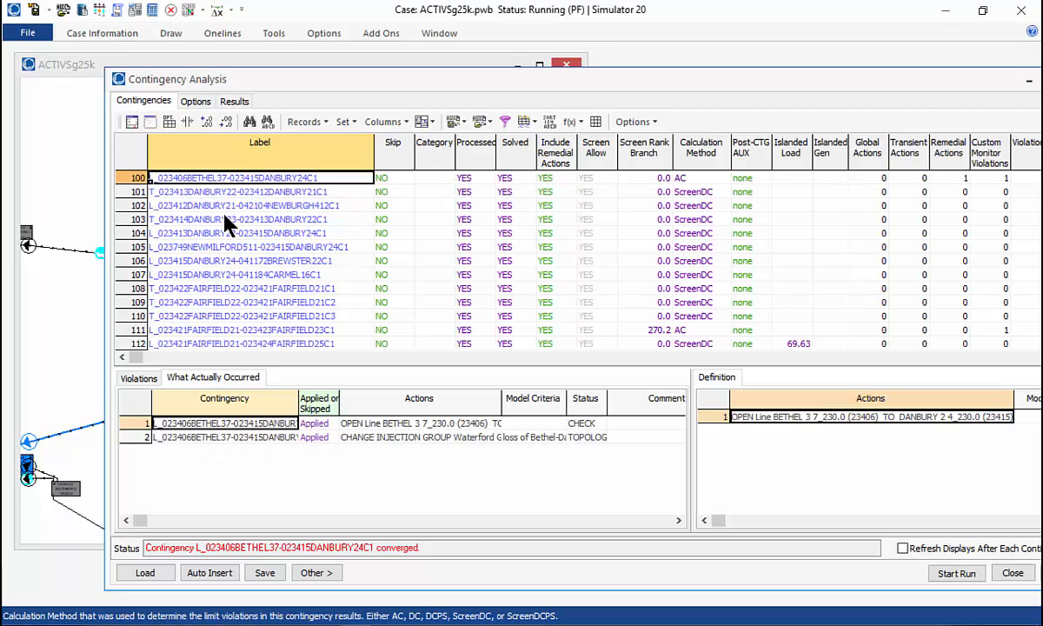
click(437, 423)
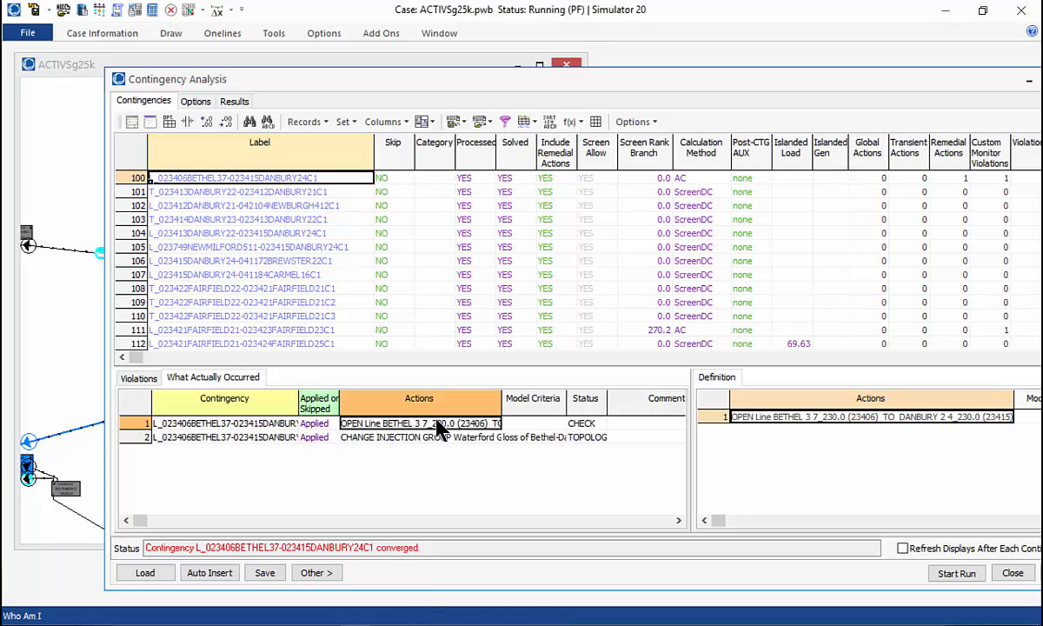
click(348, 437)
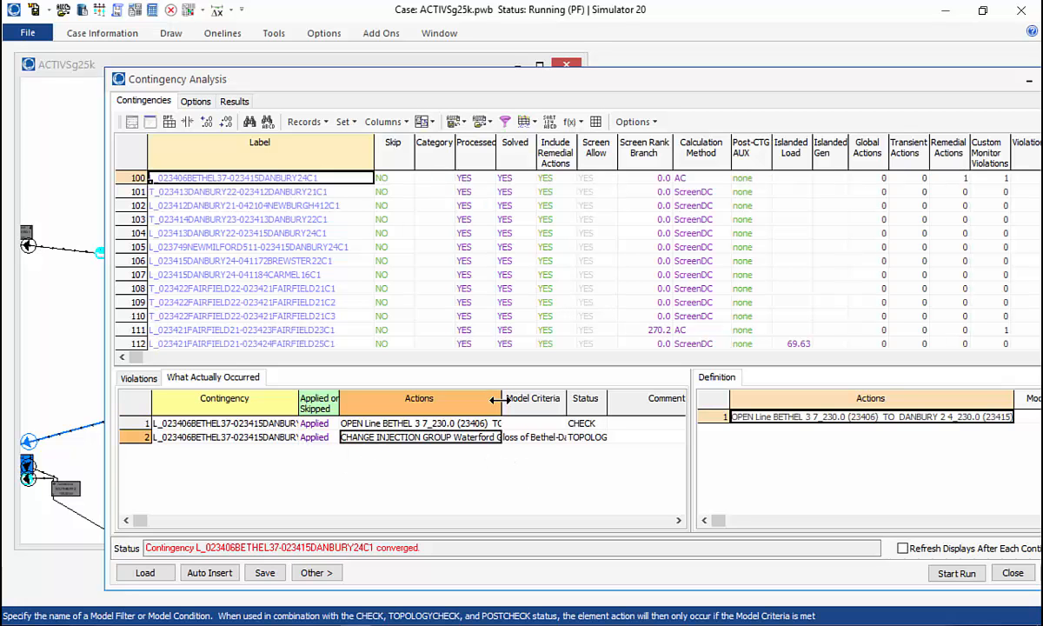
drag(497, 399, 544, 399)
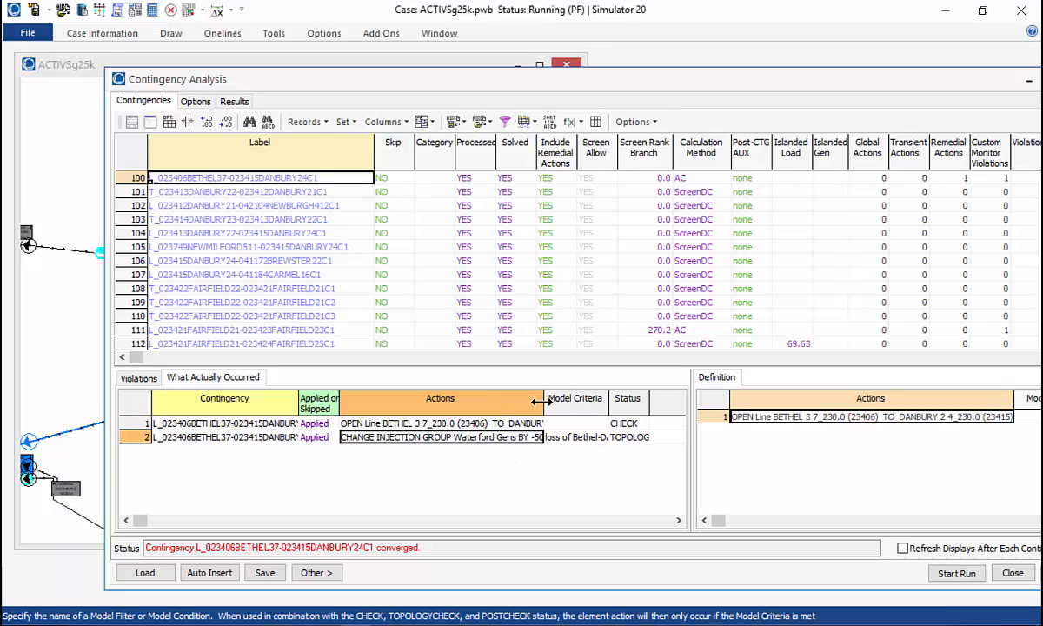
Step: Widen the Actions column and the occurred-actions area to examine the injection group change's model criteria, origin and What Occurred text
click(678, 520)
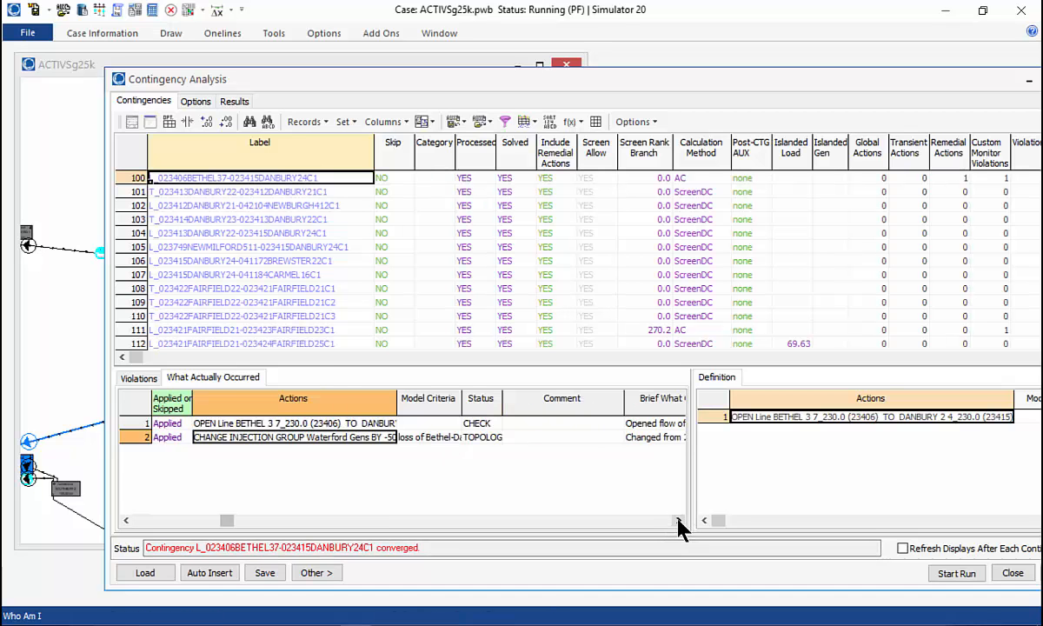
click(678, 520)
drag(353, 398, 393, 399)
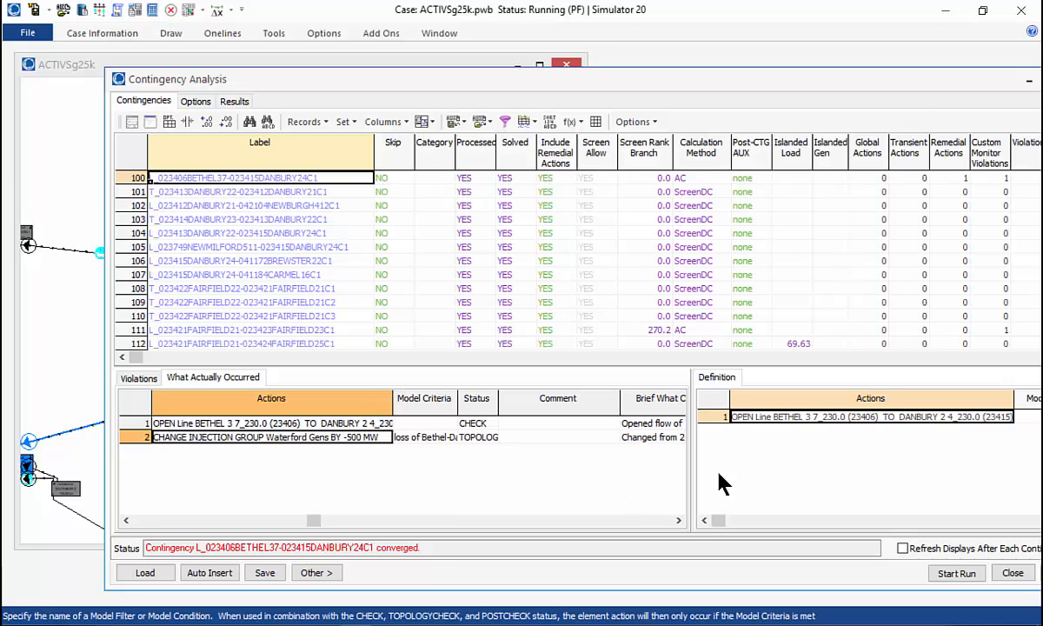
click(678, 520)
click(678, 520)
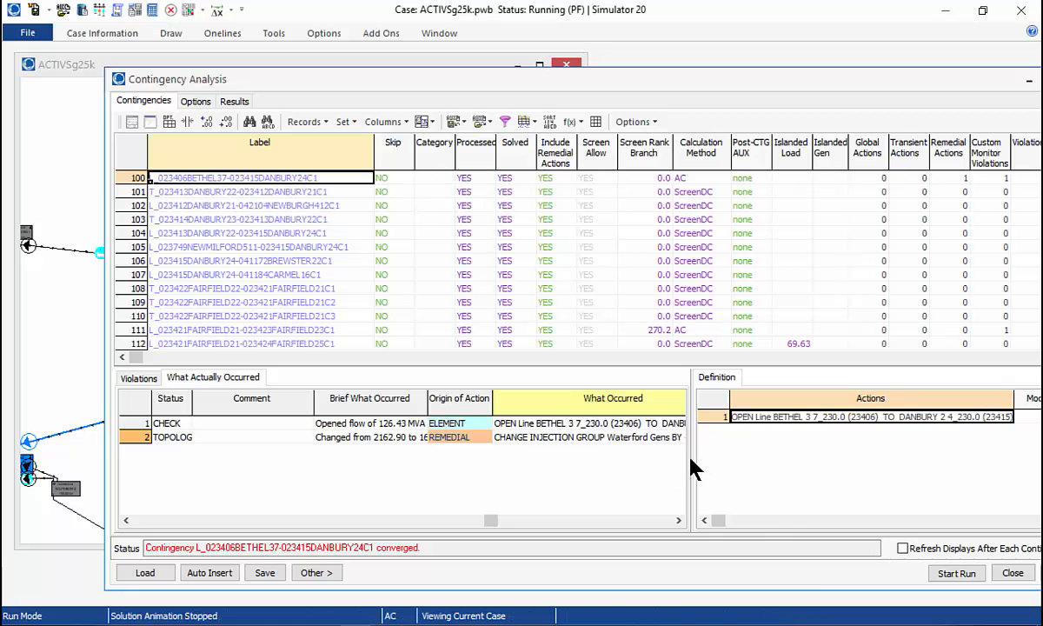
drag(691, 459, 845, 415)
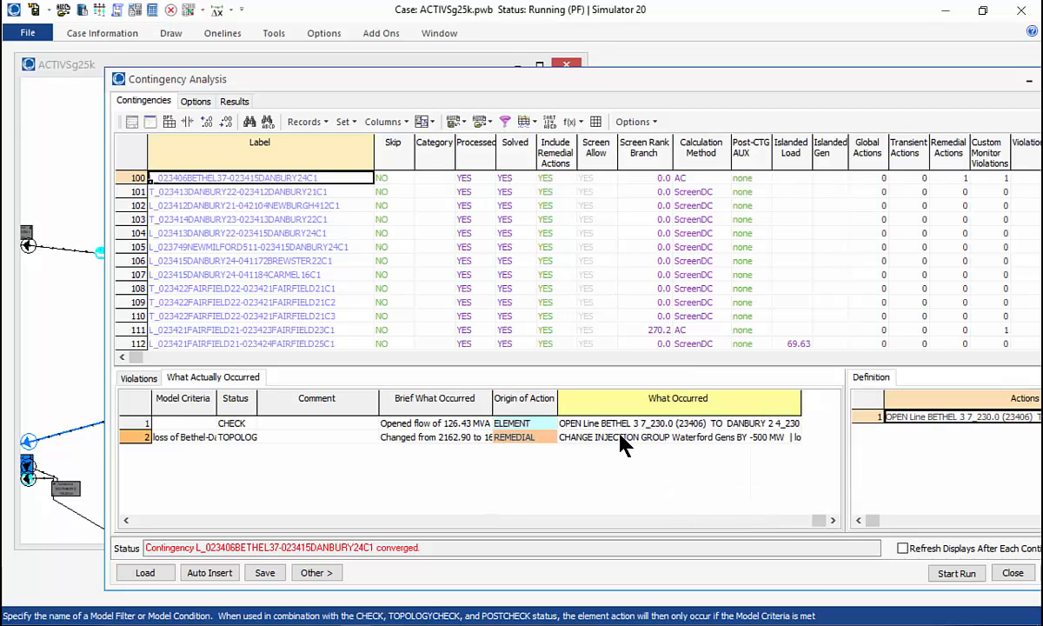
click(626, 443)
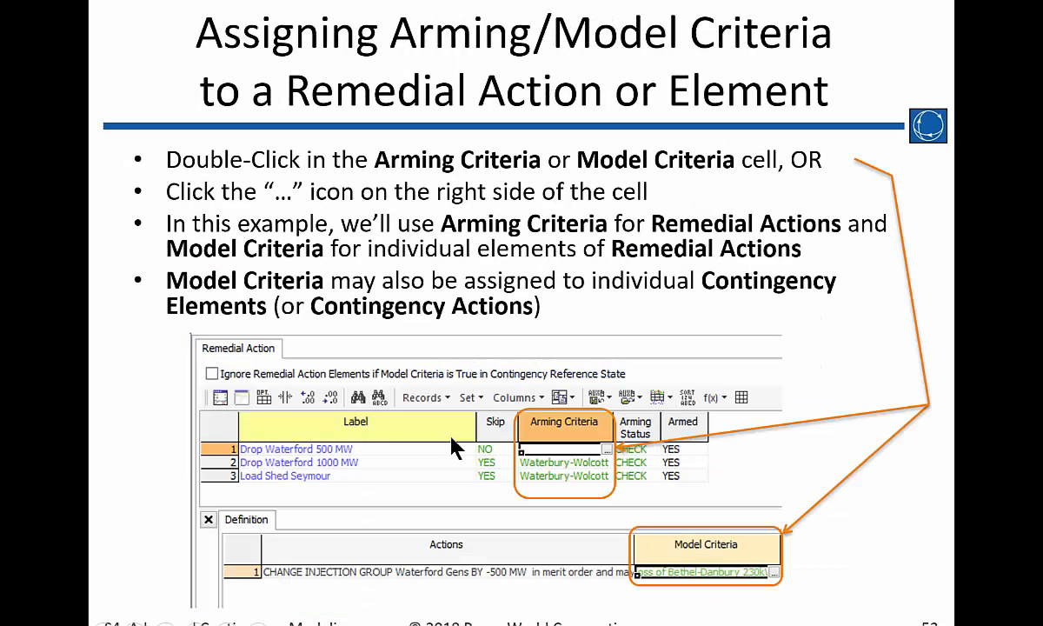
Step: Open a bus view for bus 23470 to inspect the Waterford generator outputs, and move the view aside
key(alt+Tab)
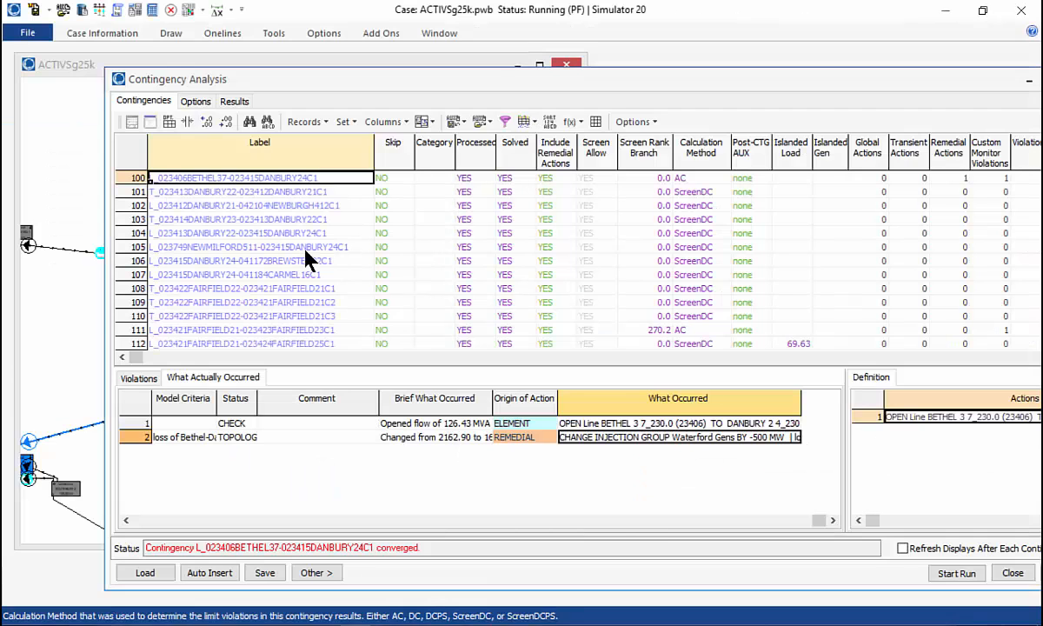
click(84, 11)
text(2)
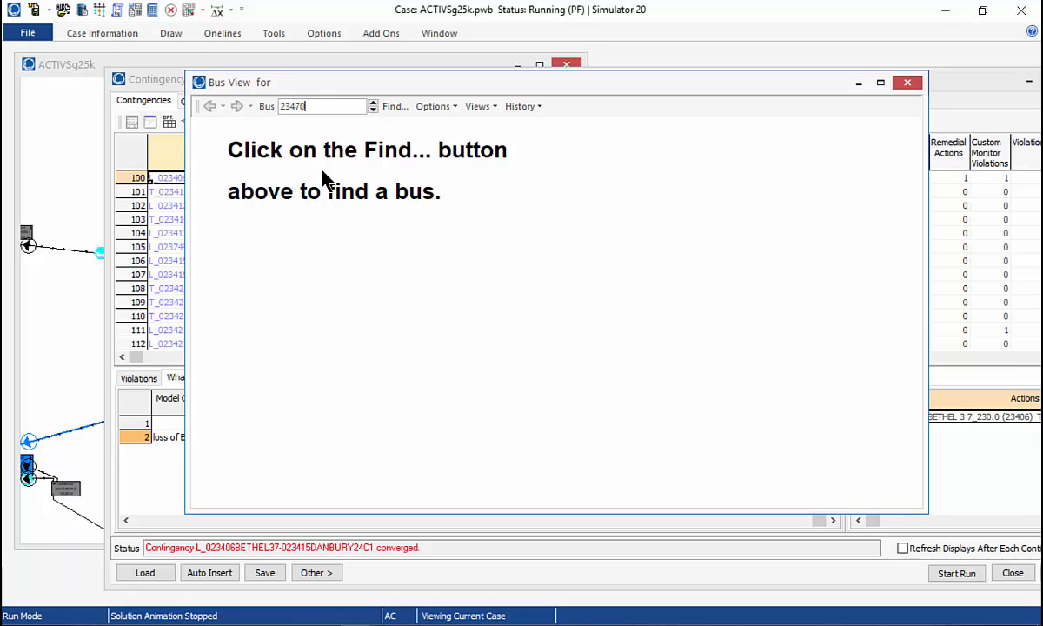
text(3470)
key(Return)
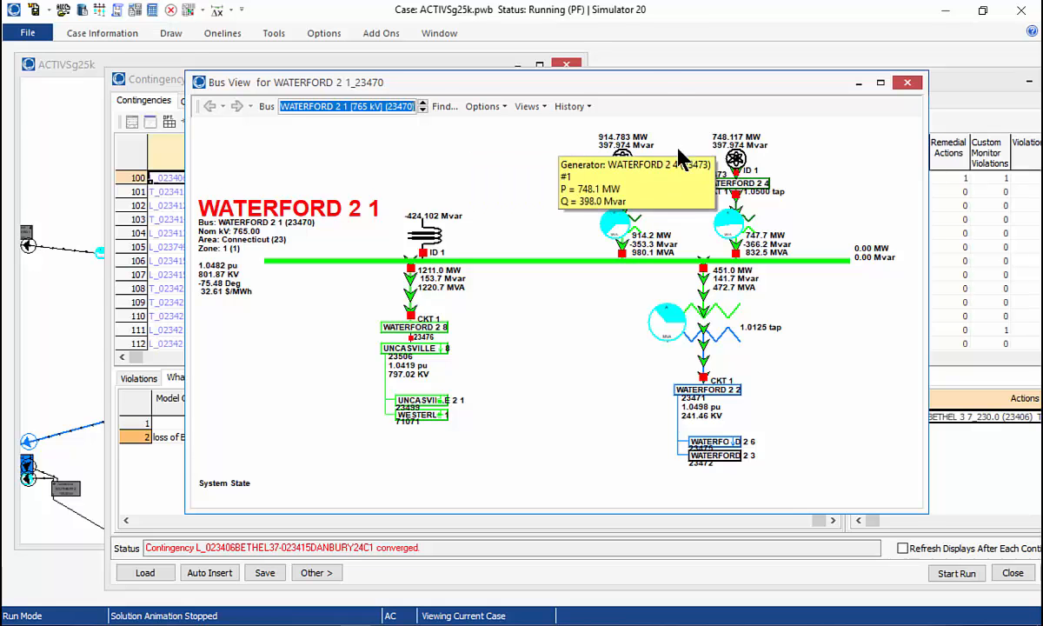
drag(655, 90, 517, 92)
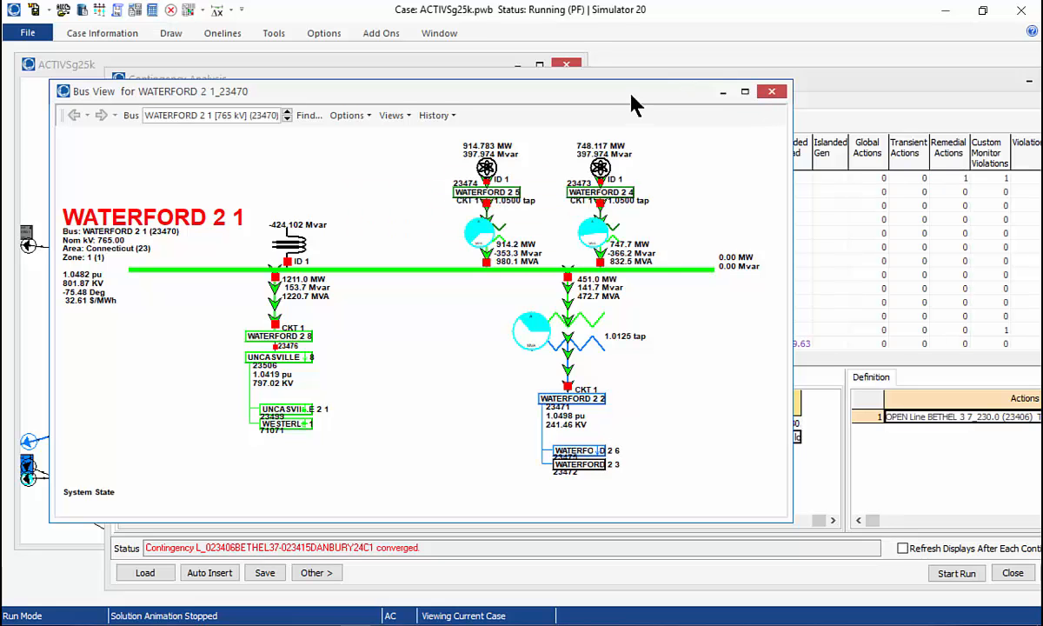
drag(630, 95, 600, 102)
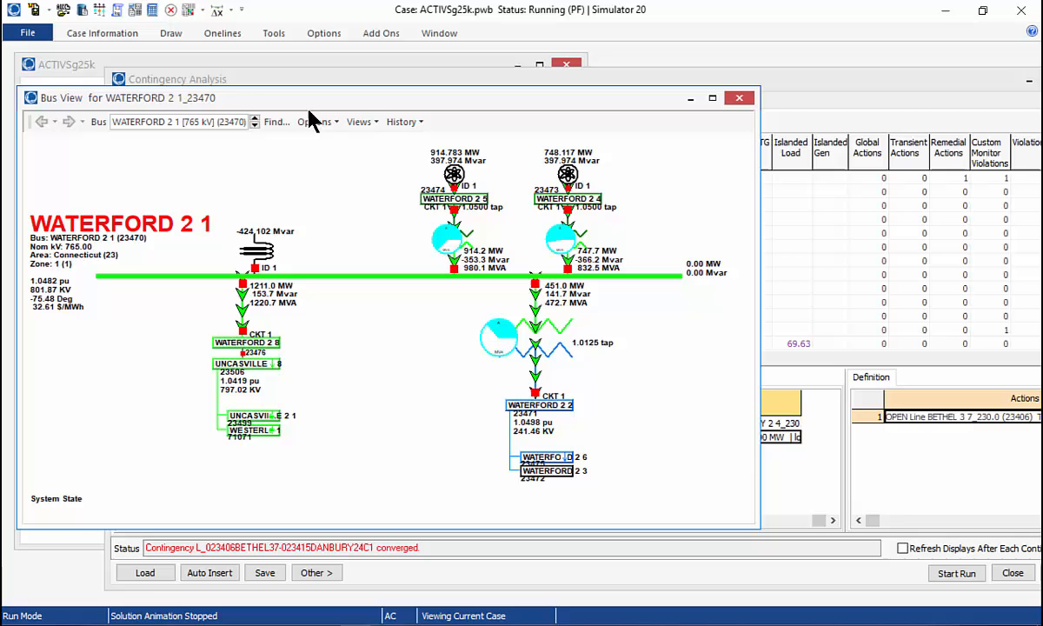
Step: Open the injection groups in the Model Explorer and inspect the participation points of Waterford Gens
click(83, 12)
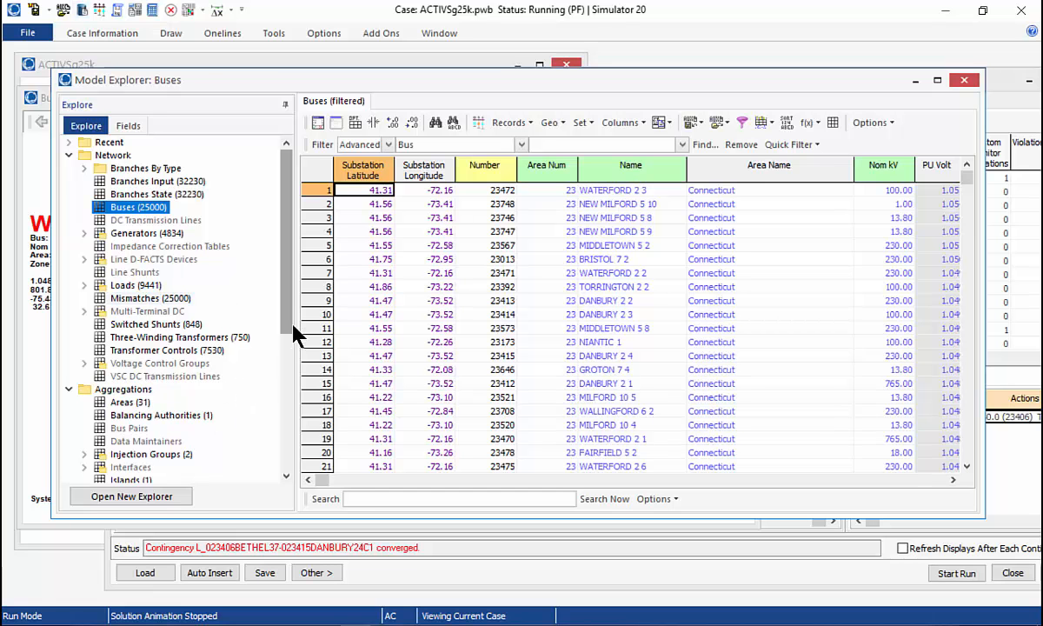
click(174, 452)
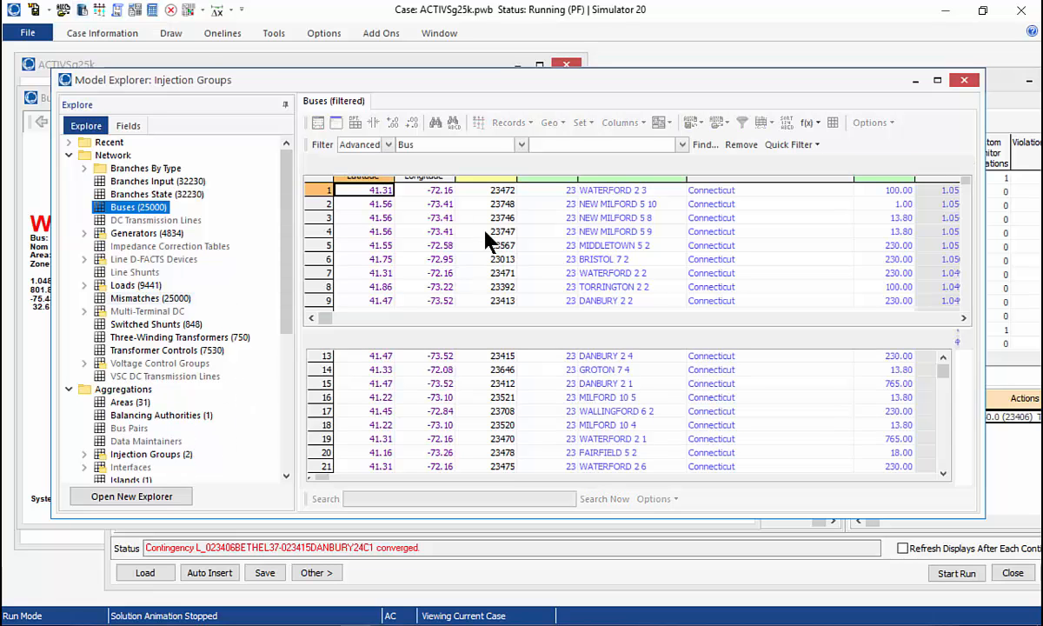
click(389, 223)
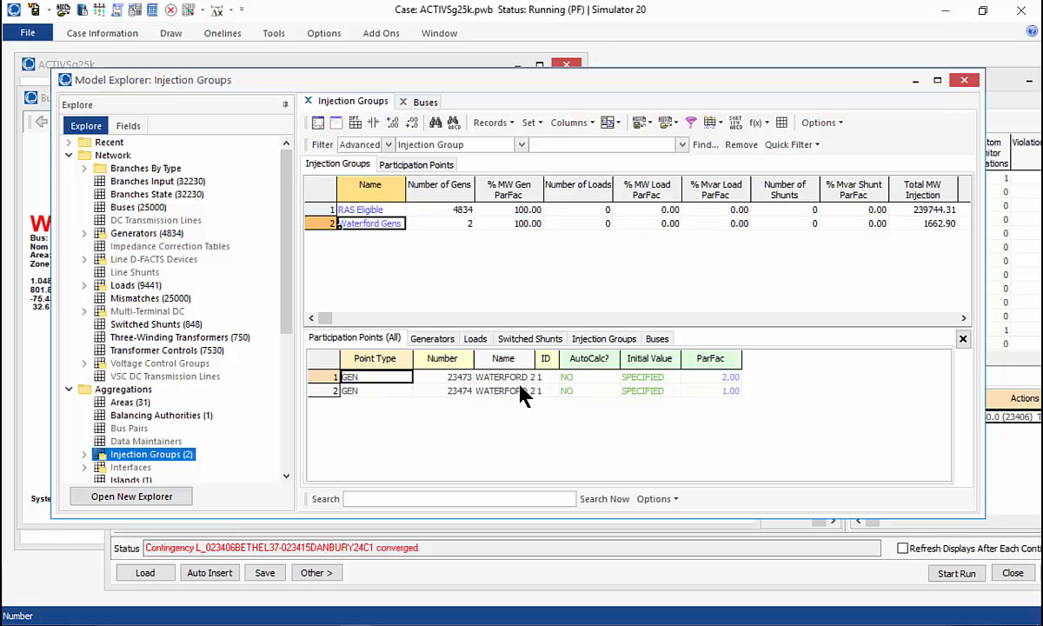
Step: Examine the ParFac values of the two generators in Waterford Gens and close the Model Explorer
click(724, 391)
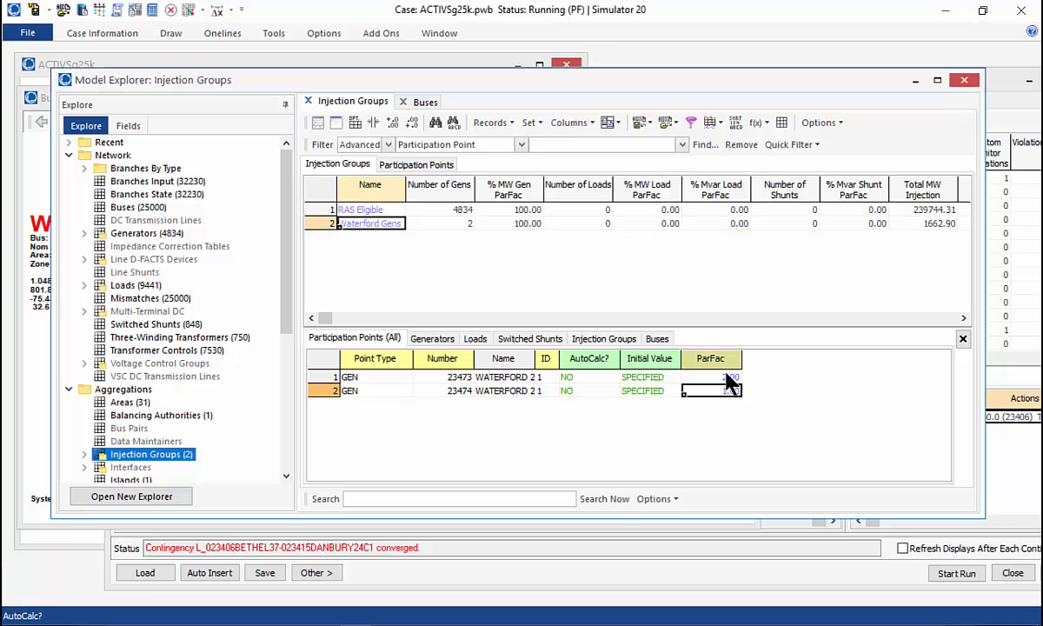
click(726, 376)
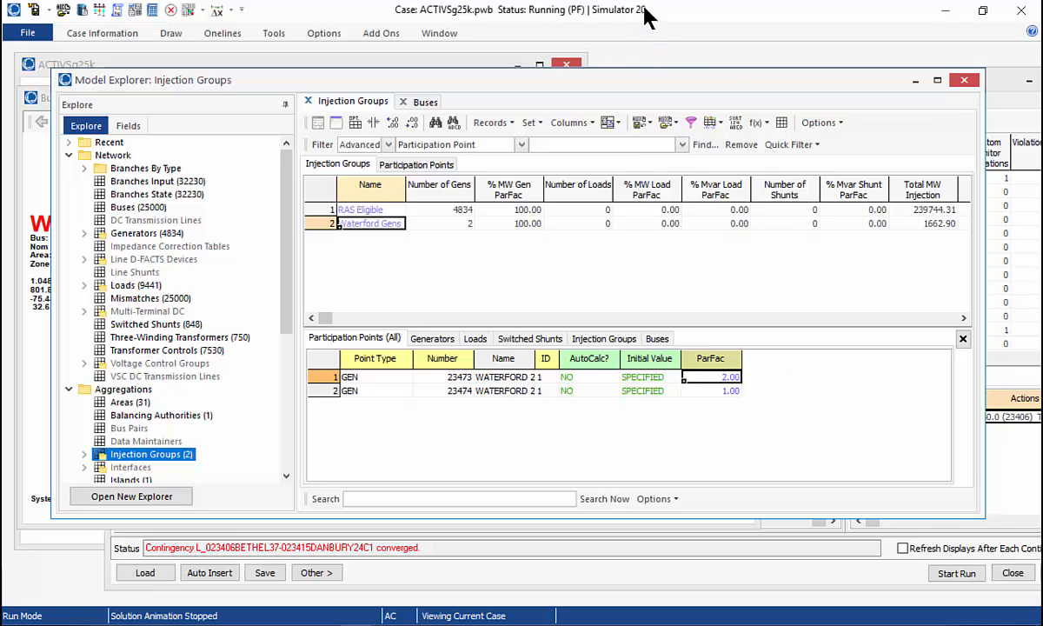
click(718, 392)
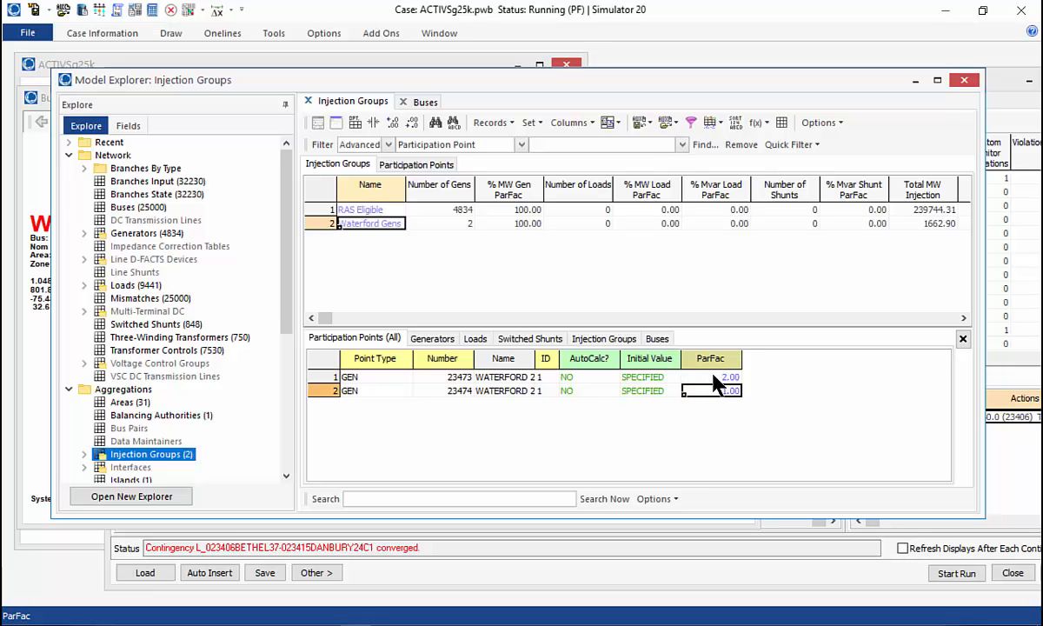
click(710, 377)
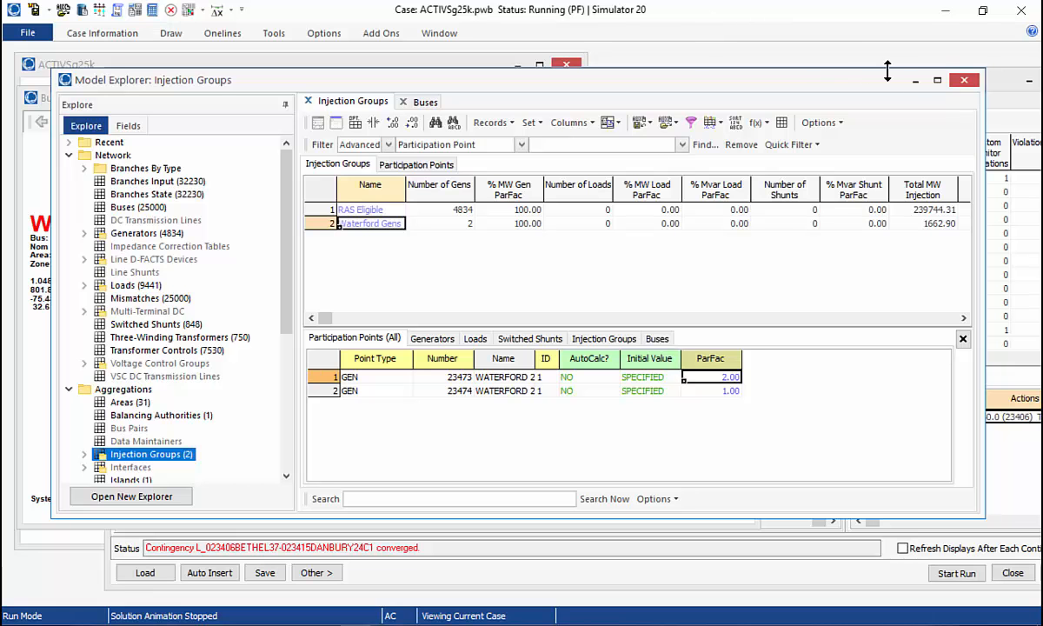
click(962, 82)
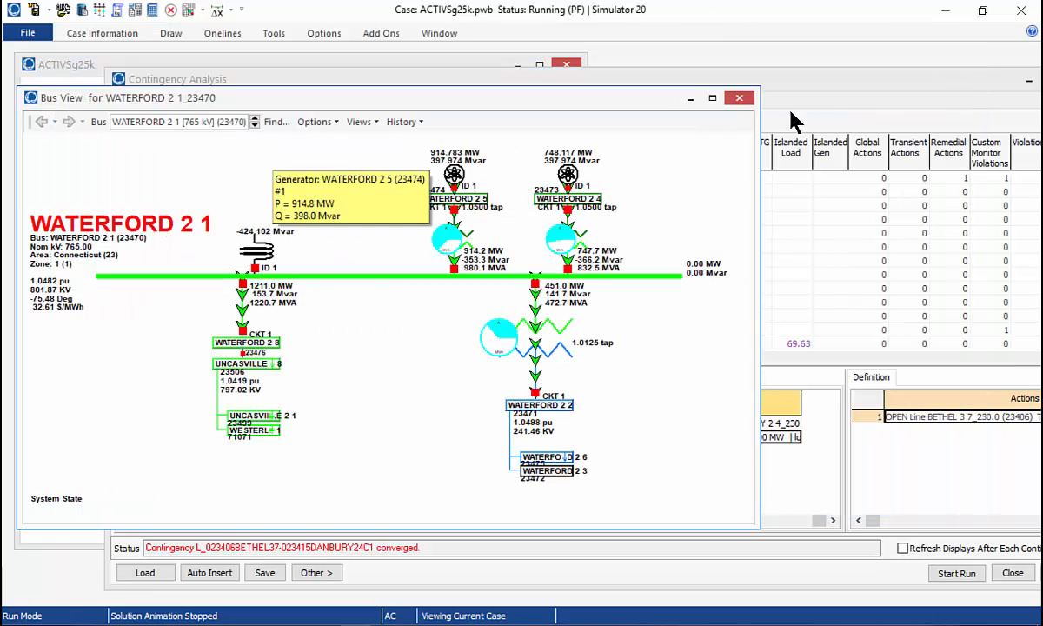
Step: Restore the contingency reference state and bring up the bus view for bus 23470 to check the Waterford generator outputs
click(849, 98)
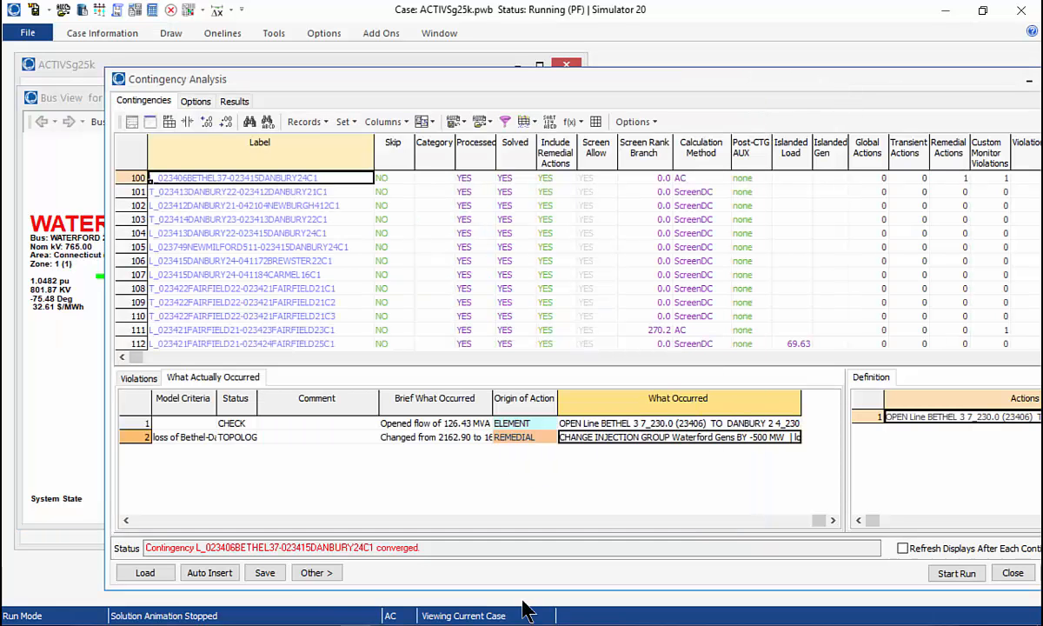
click(317, 573)
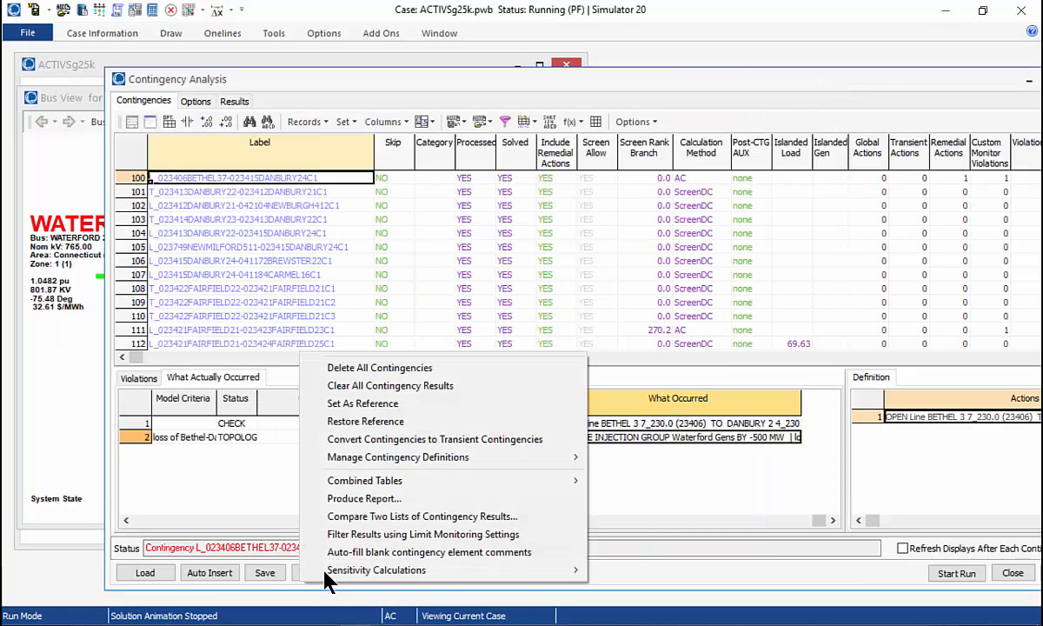
click(366, 425)
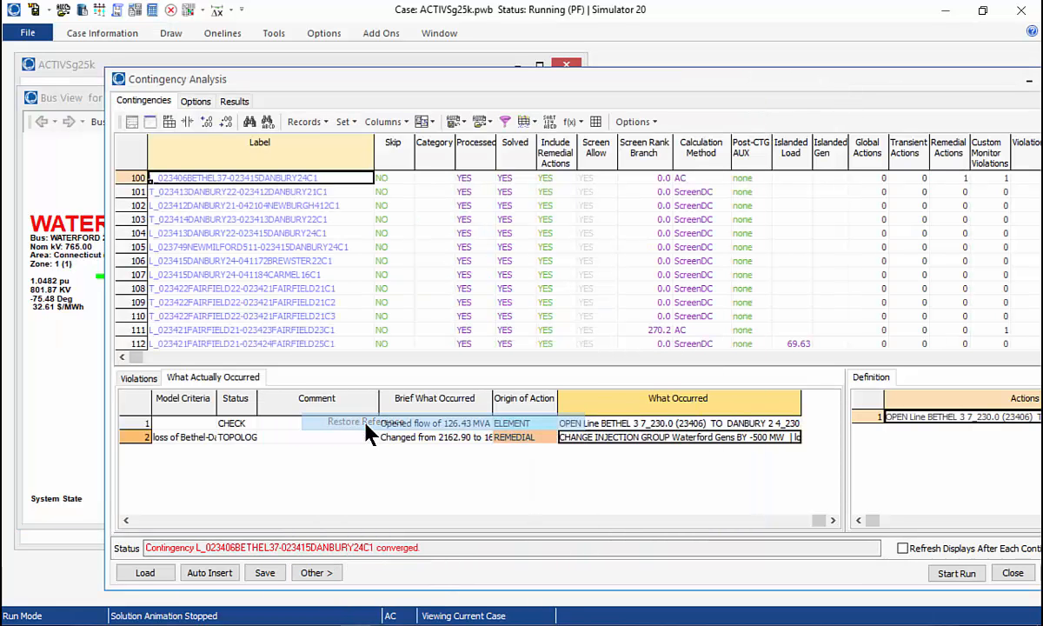
click(87, 98)
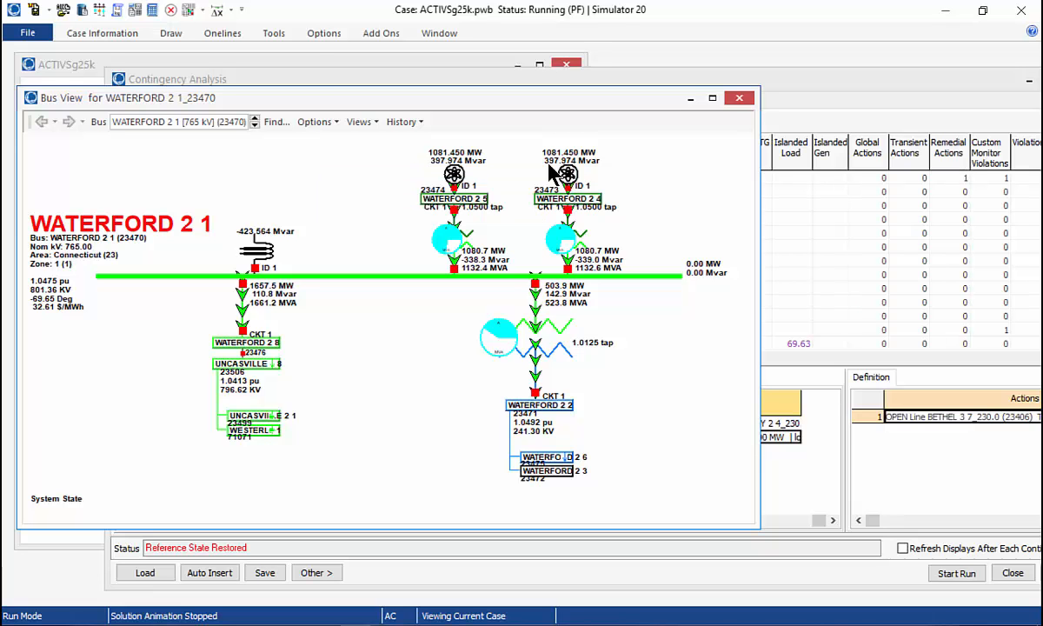
Step: Set the present case as the base for difference case comparison
click(274, 33)
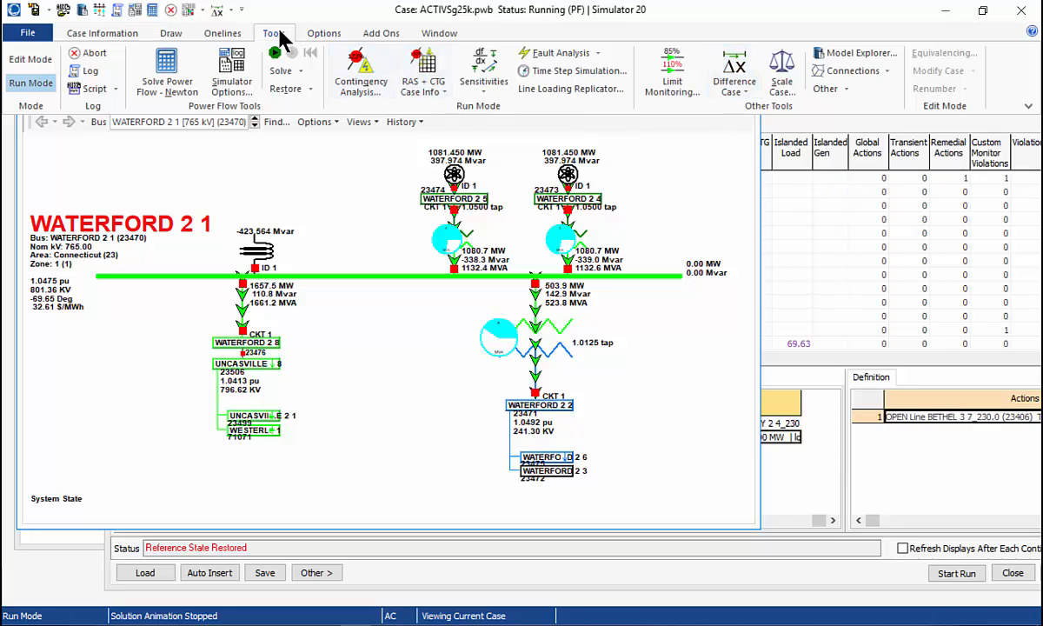
click(735, 86)
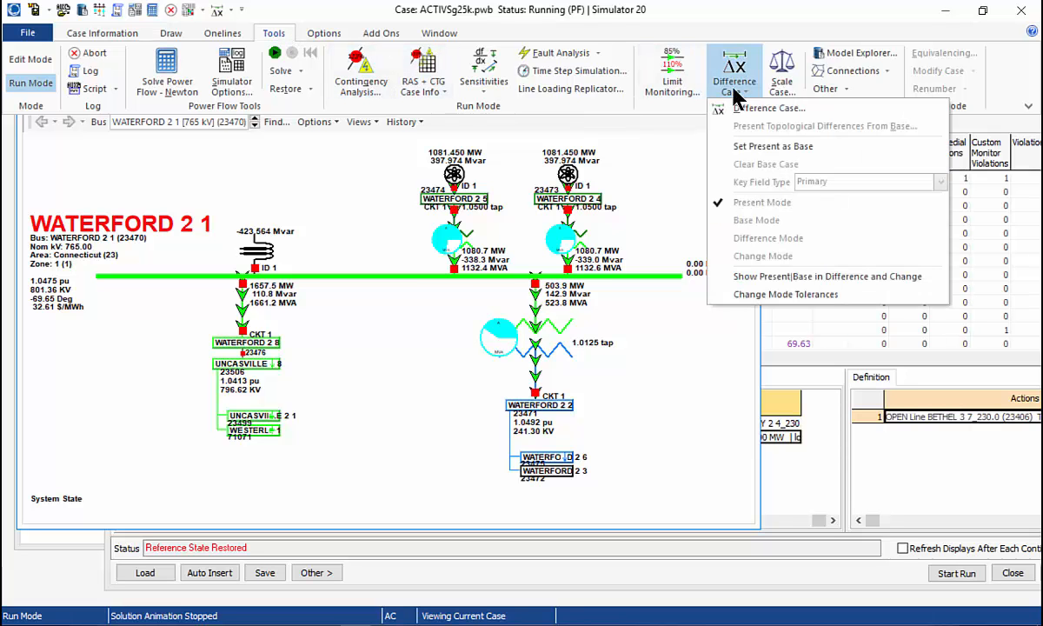
click(748, 148)
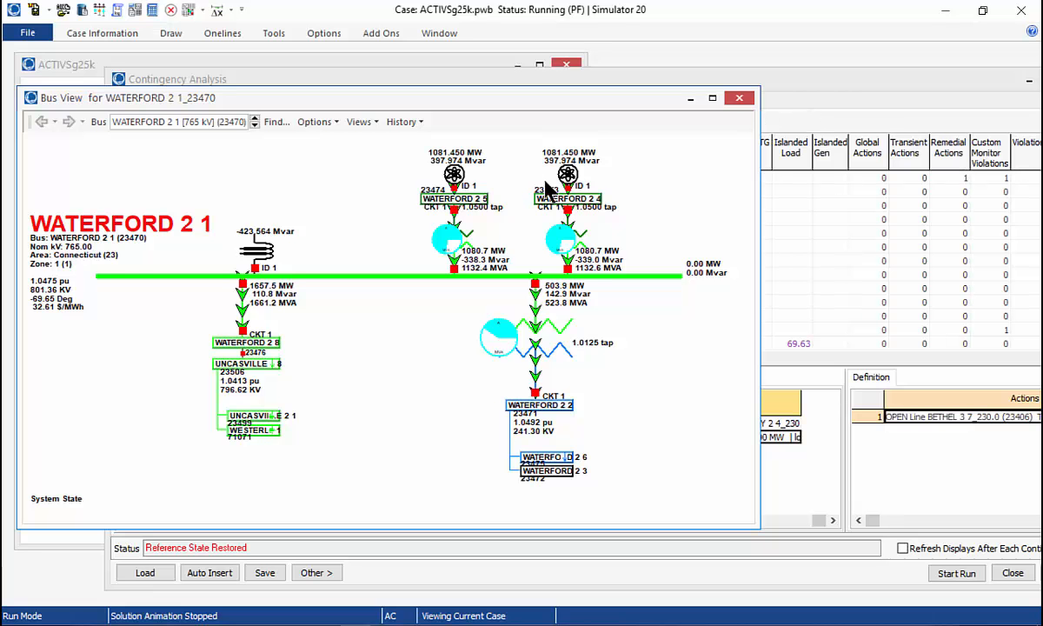
Step: Solve the L_023406BETHEL37-023415DANBURY24C1 contingency and inspect both Waterford generators' outputs in the bus view
click(830, 87)
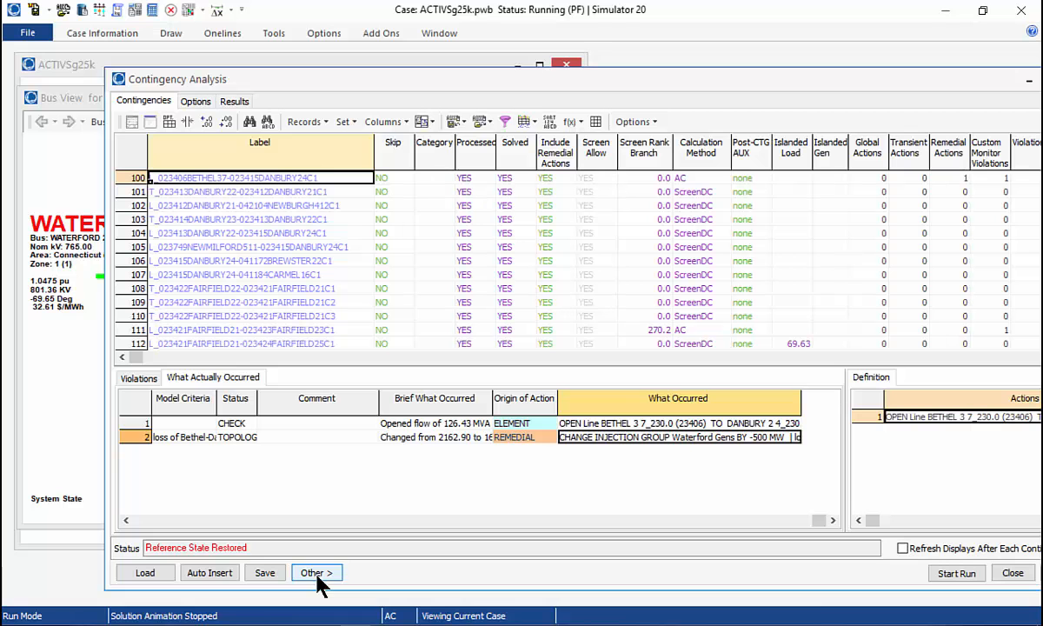
right_click(187, 175)
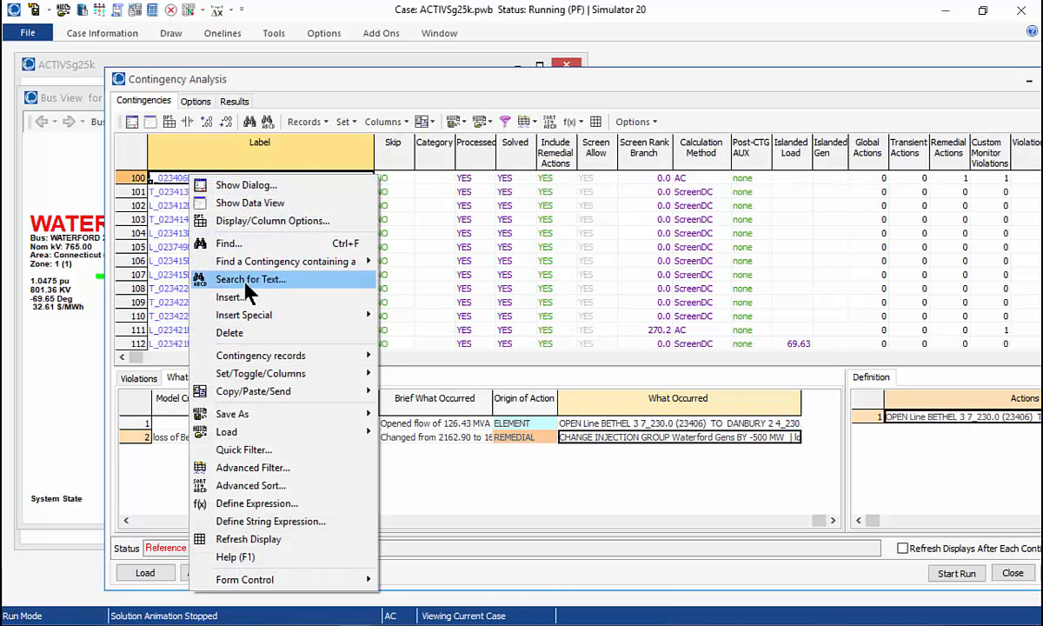
mouse_move(352, 355)
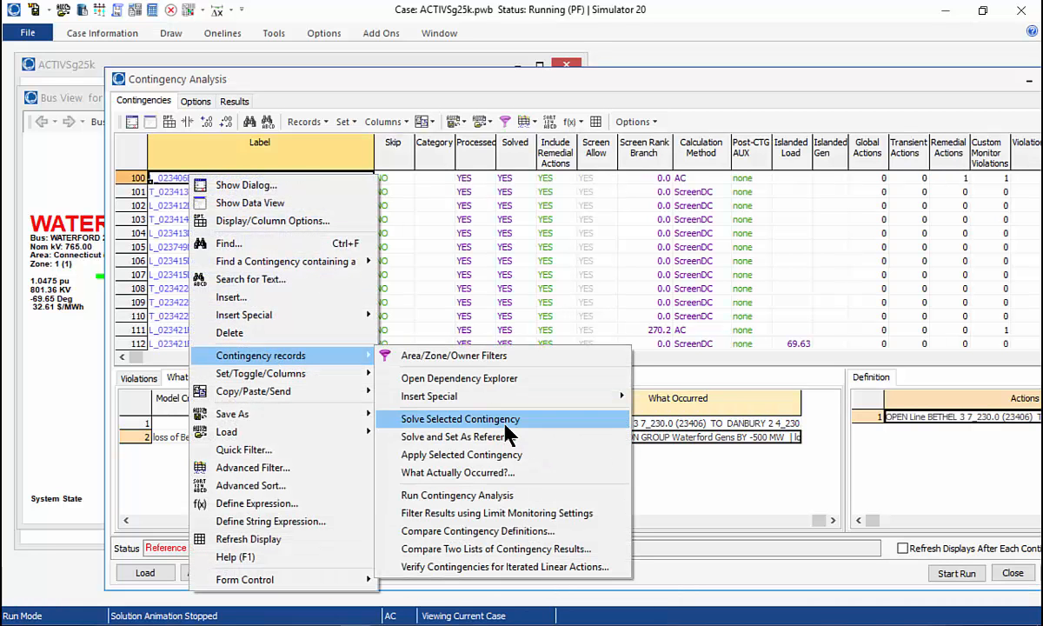
click(491, 420)
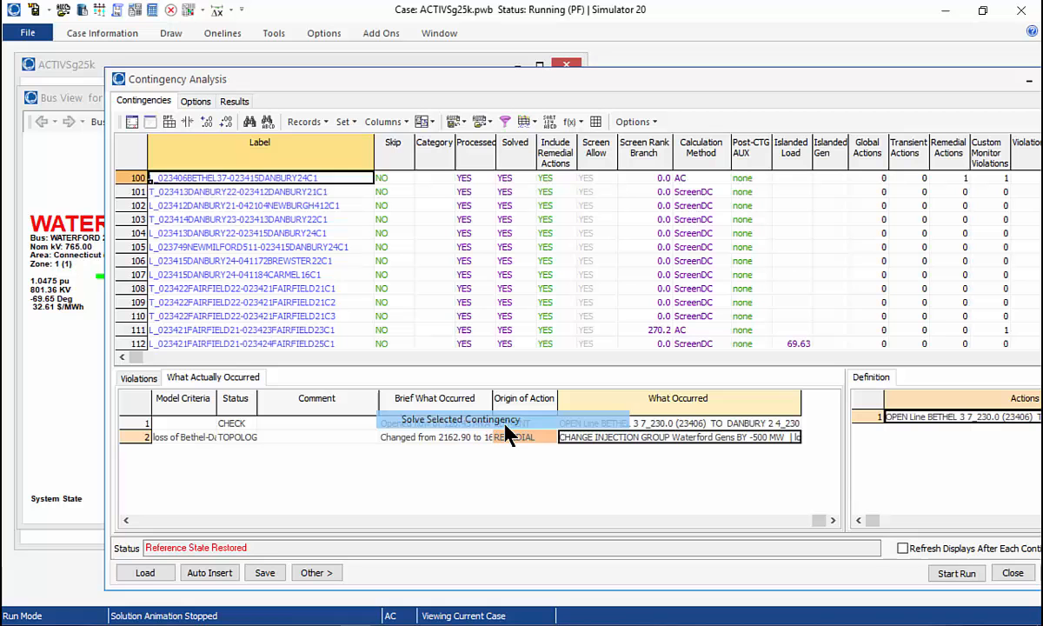
click(85, 98)
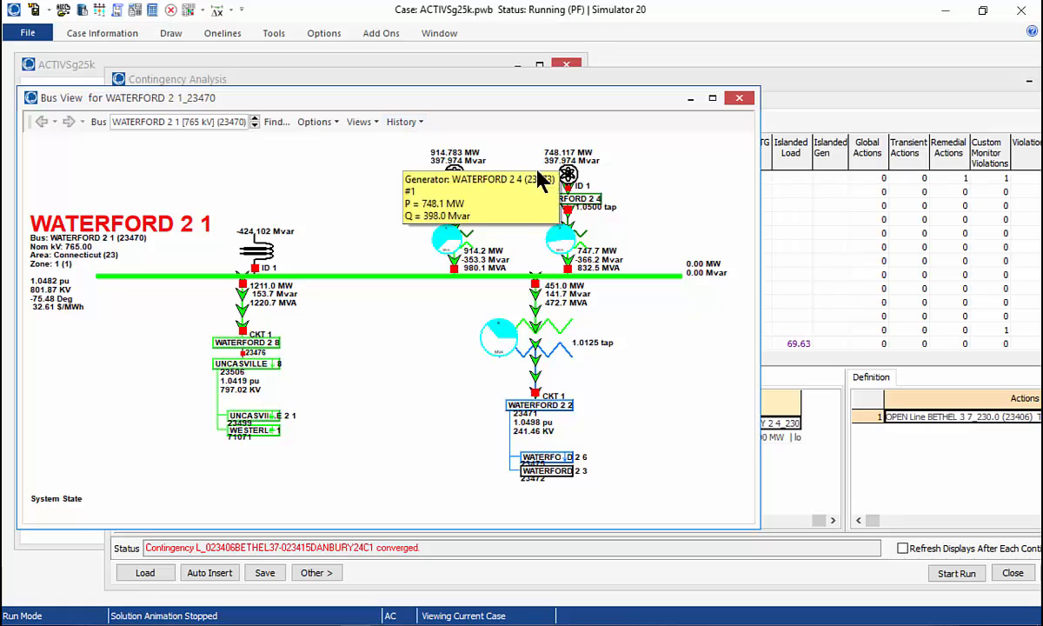
mouse_move(470, 178)
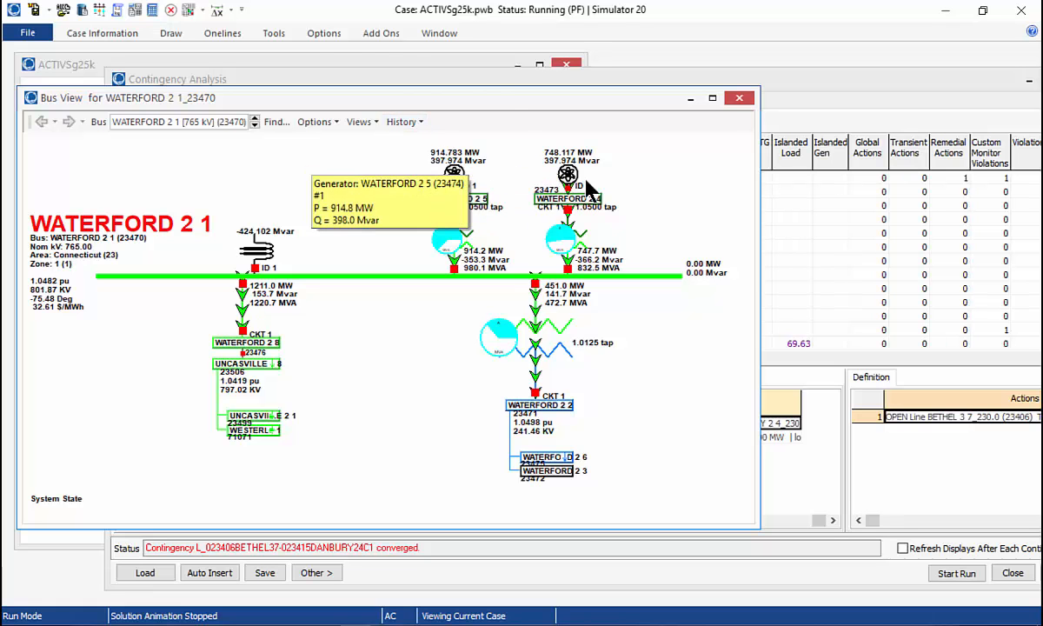
Step: Compare the Waterford bus view against the base case in Difference Mode, examine the generator MW changes, and return to Present Mode
click(275, 38)
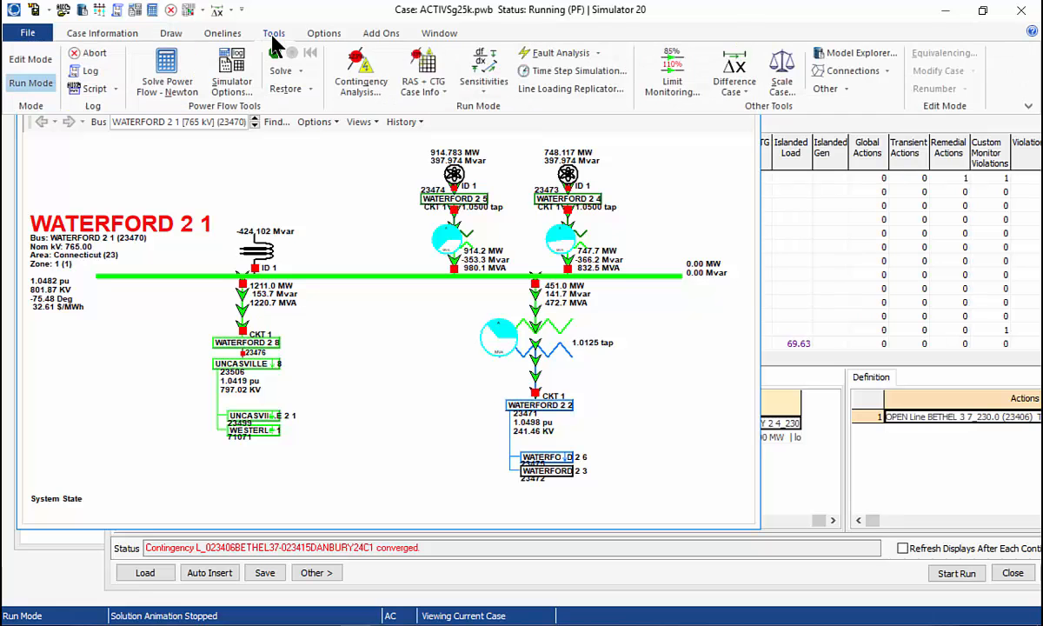
click(714, 87)
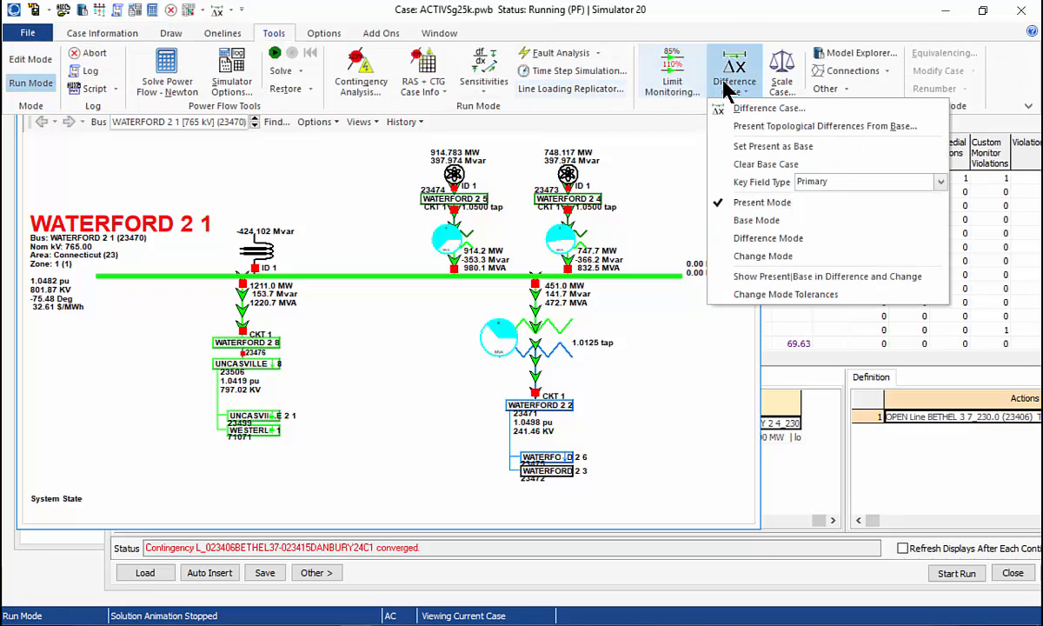
click(780, 244)
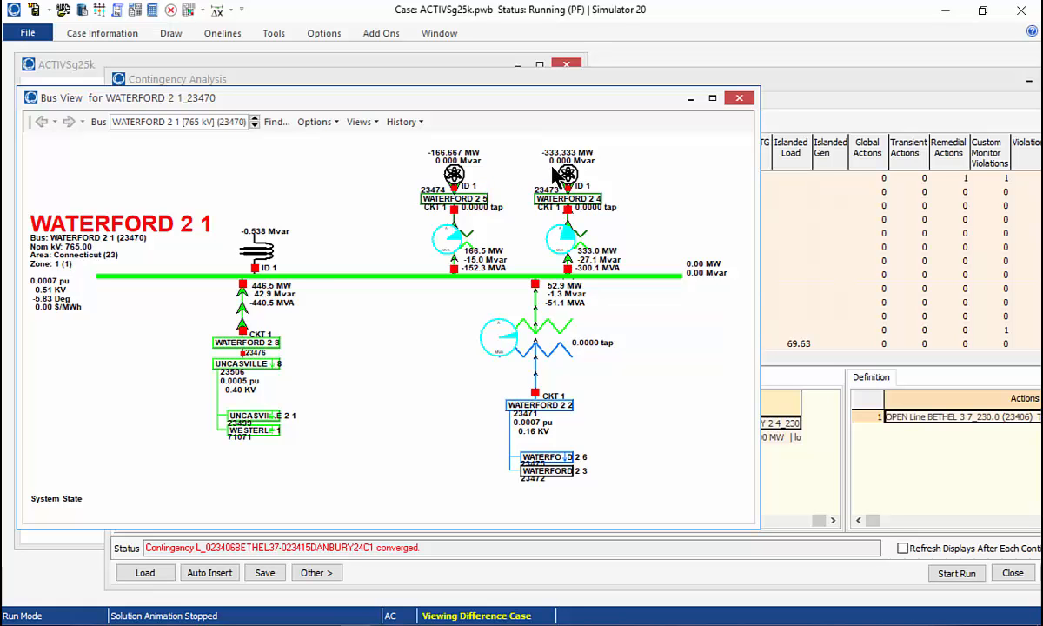
mouse_move(556, 168)
click(275, 34)
click(735, 82)
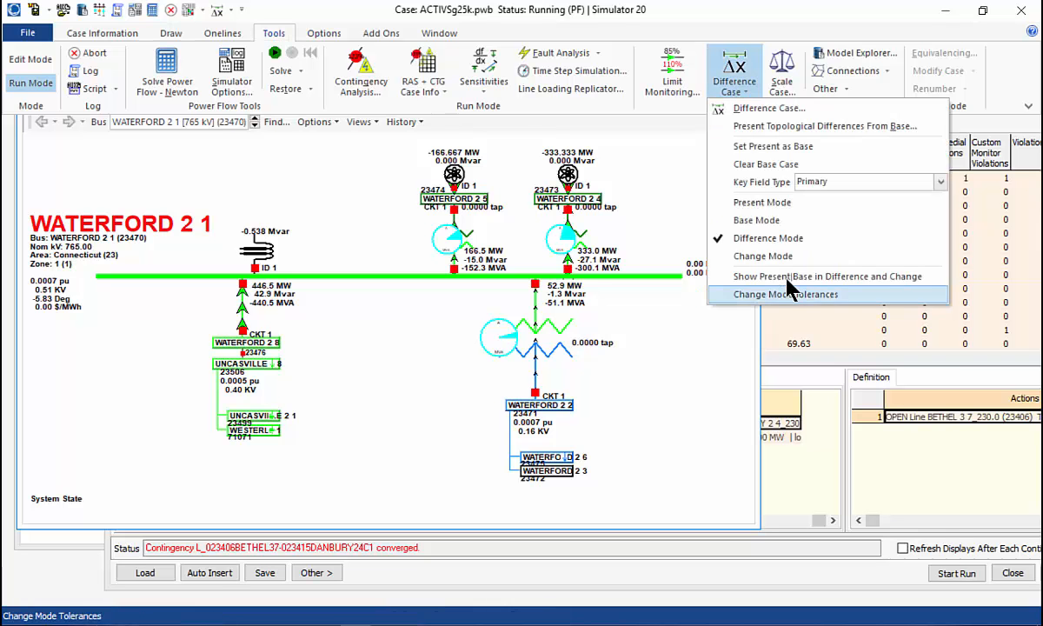
click(782, 203)
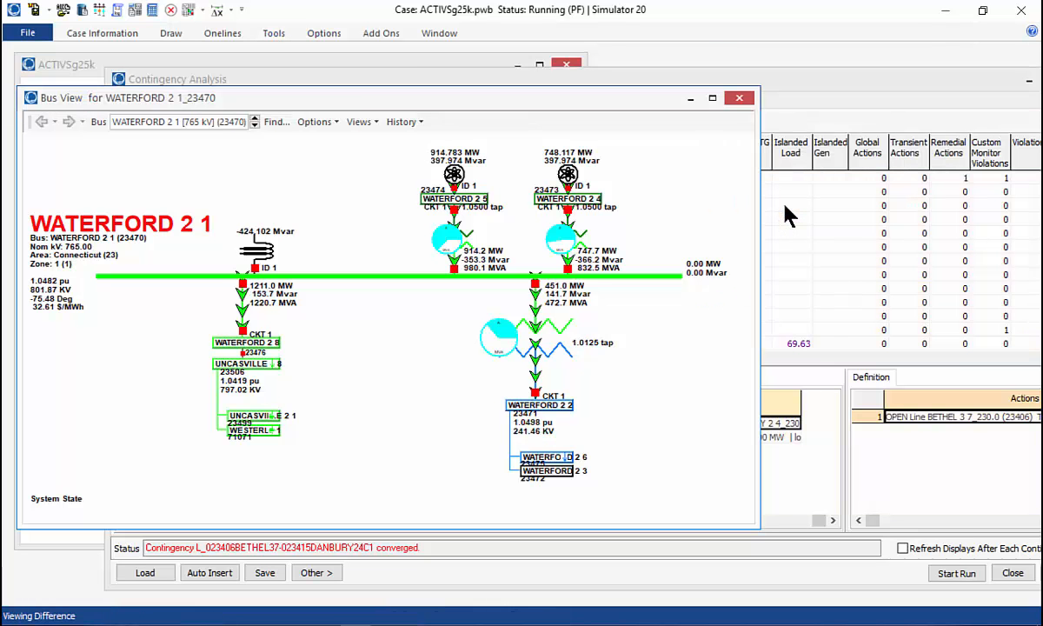
key(alt+Tab)
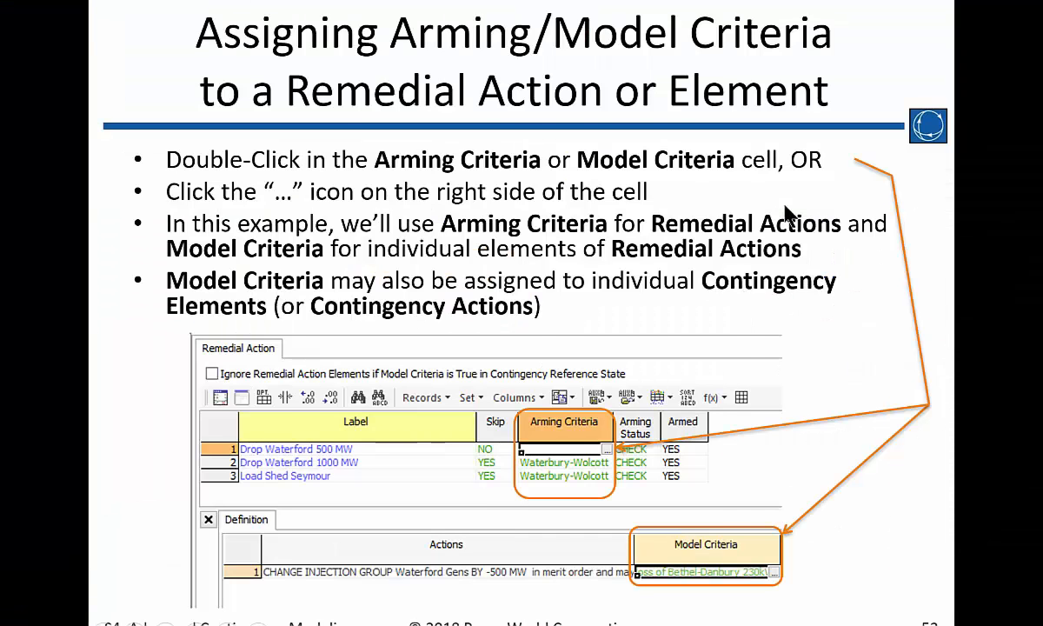
key(Left)
key(Right)
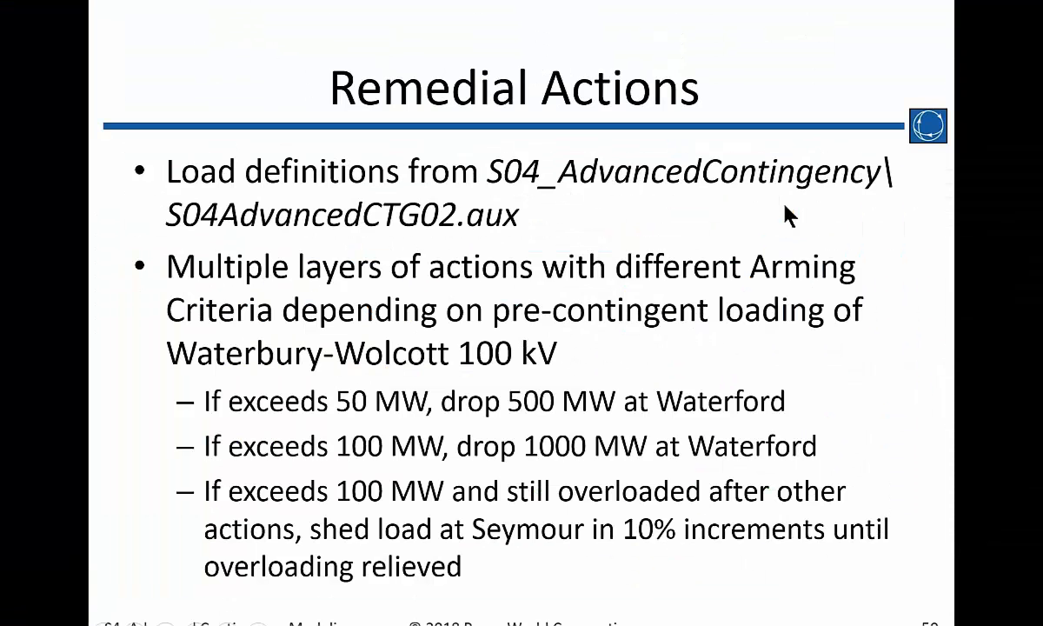
key(Right)
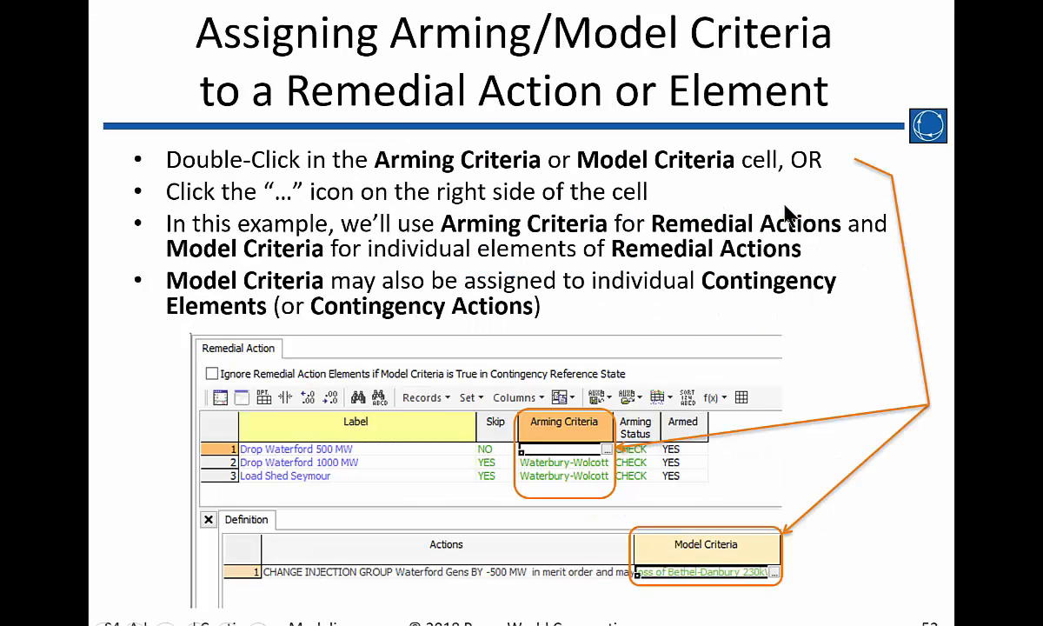
key(Right)
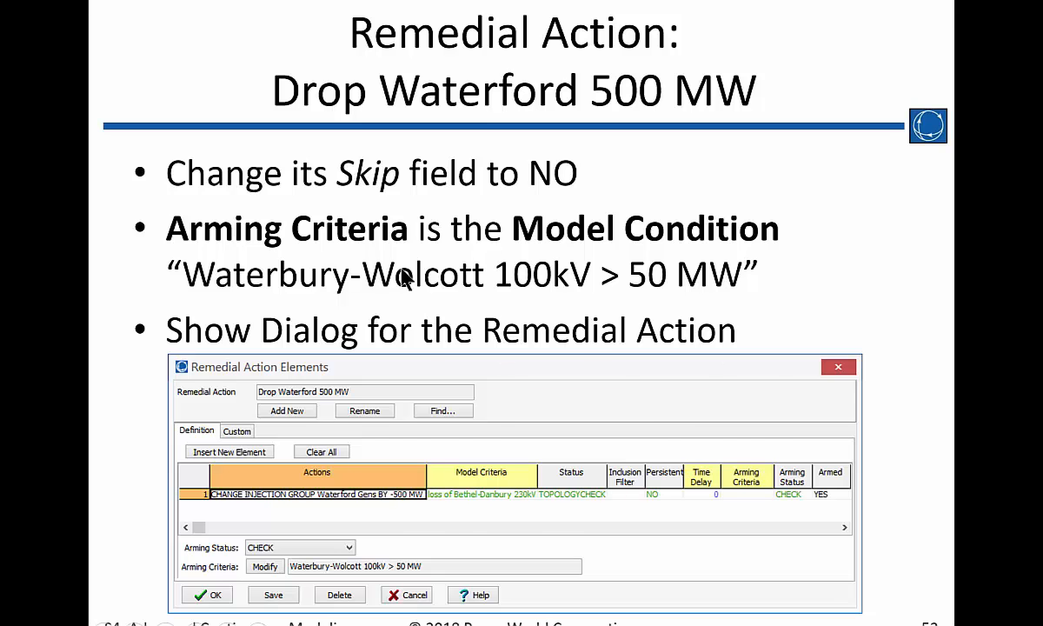
key(Right)
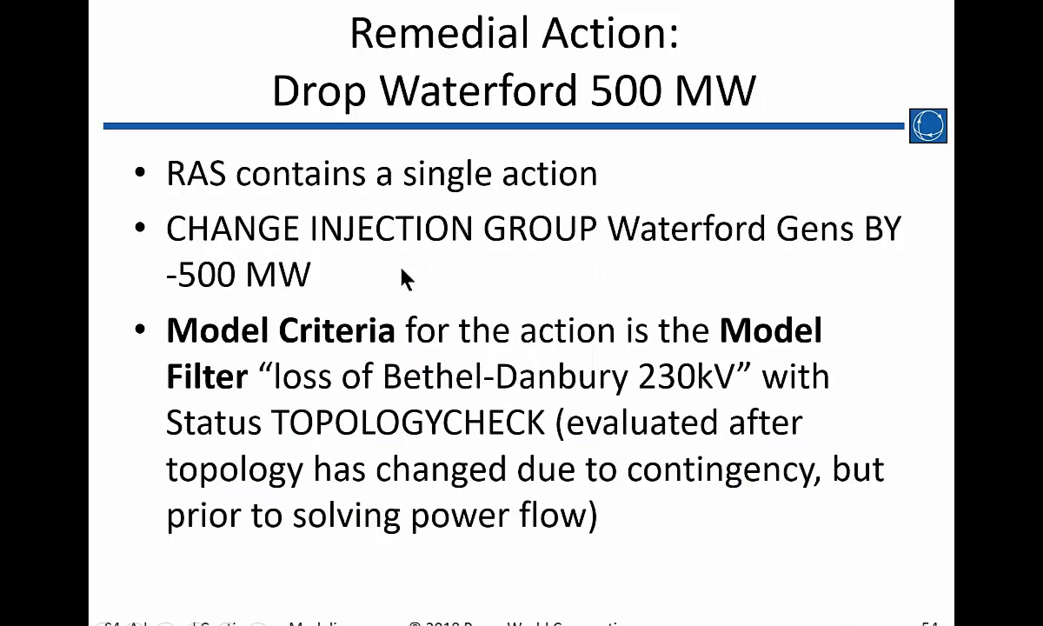
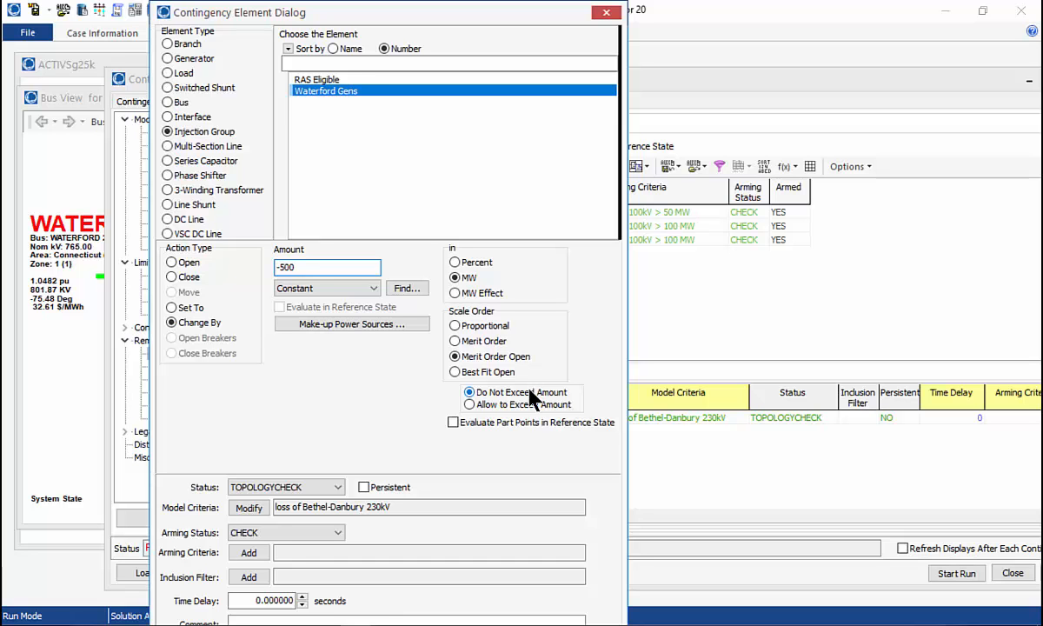
Step: Set the Waterford Gens -500 MW Merit Order Open action to Allow to Exceed Amount and accept the element
click(486, 405)
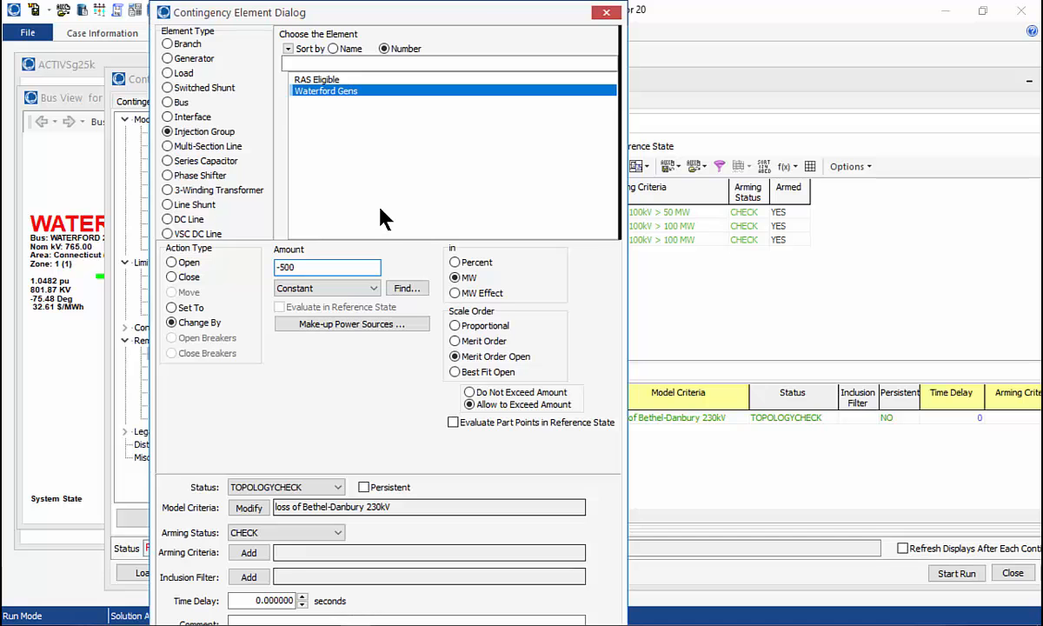
drag(474, 6, 476, 6)
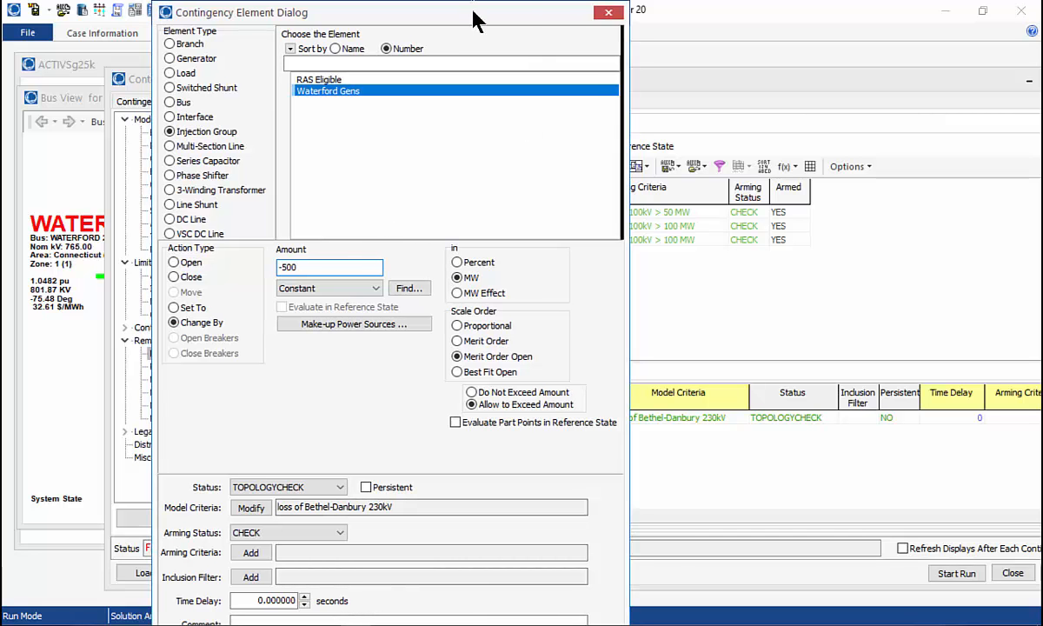
key(Return)
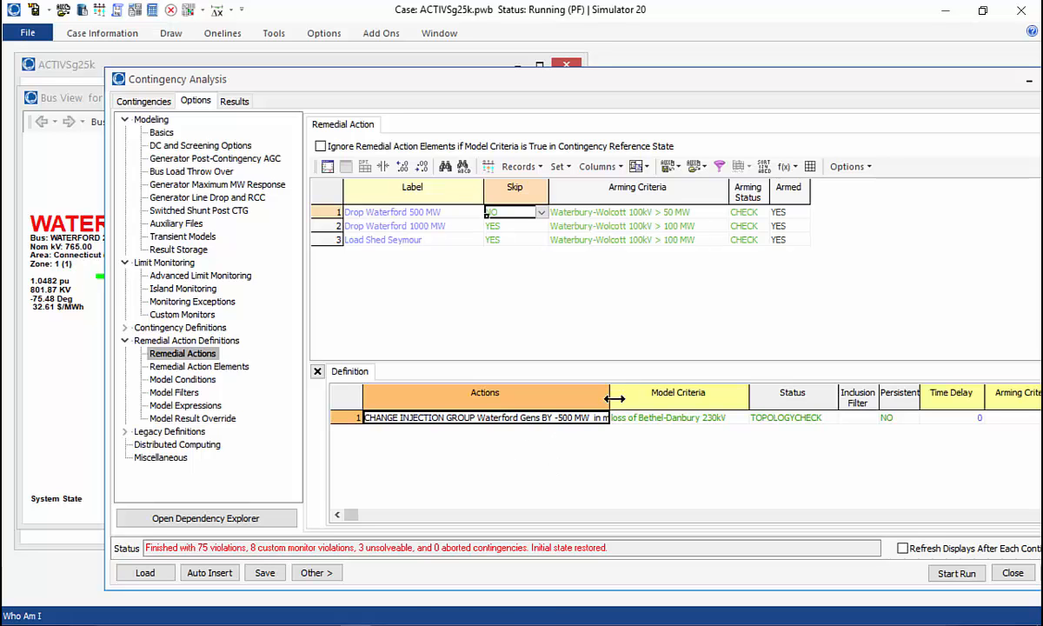
Step: Return to the contingency list and re-solve the Bethel–Danbury contingency with the modified Waterford Gens remedial action
click(135, 103)
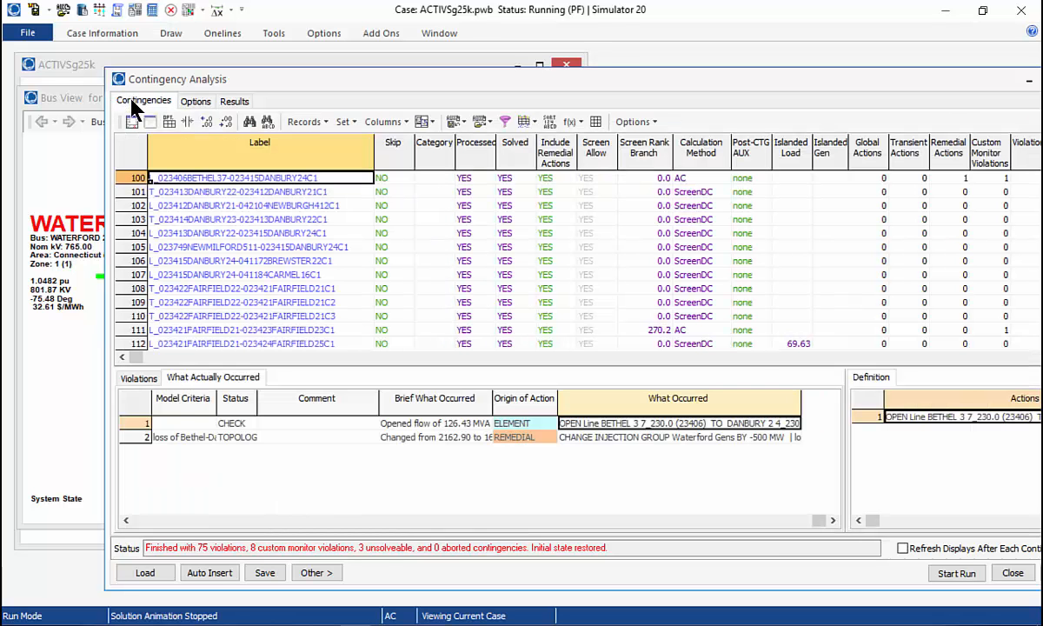
right_click(192, 177)
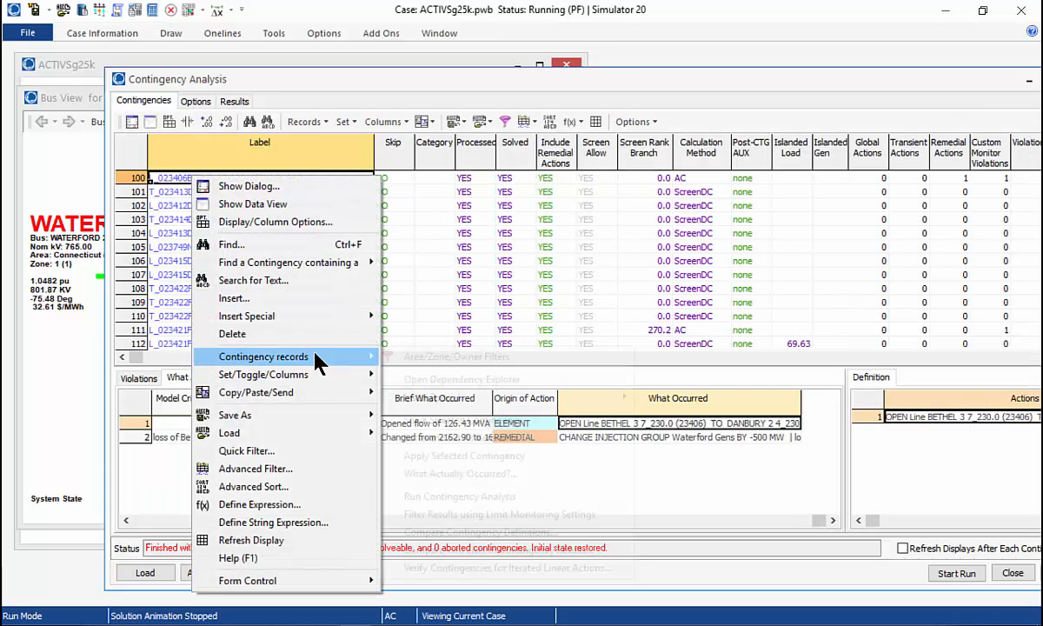
mouse_move(346, 357)
click(492, 418)
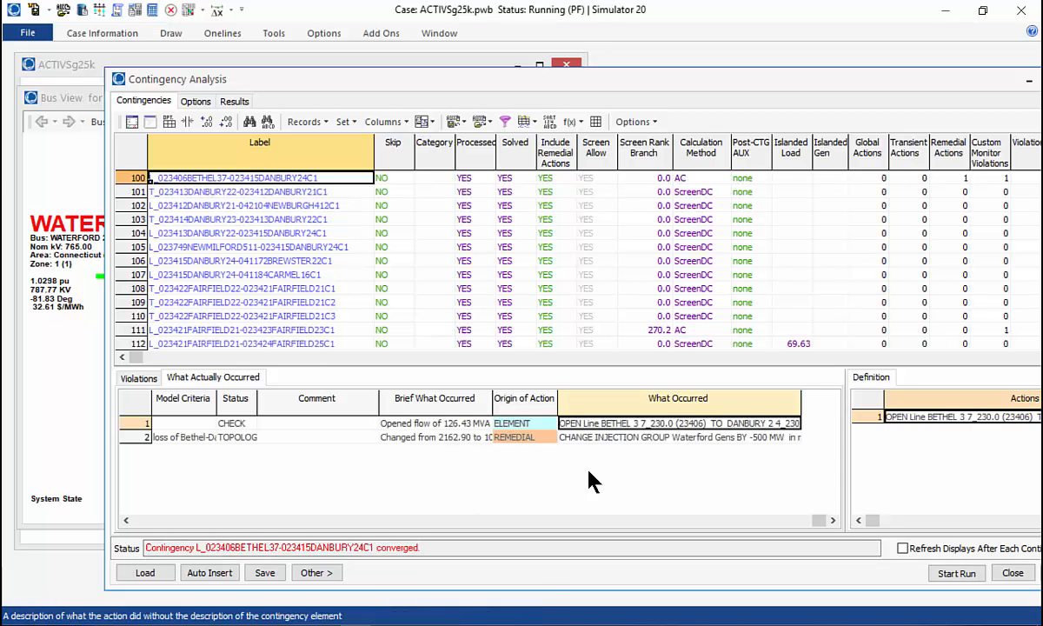
Step: Inspect the MW outputs of both Waterford generators in the bus view, and bring the ACTIVSg25k one-line diagram to the front
click(50, 178)
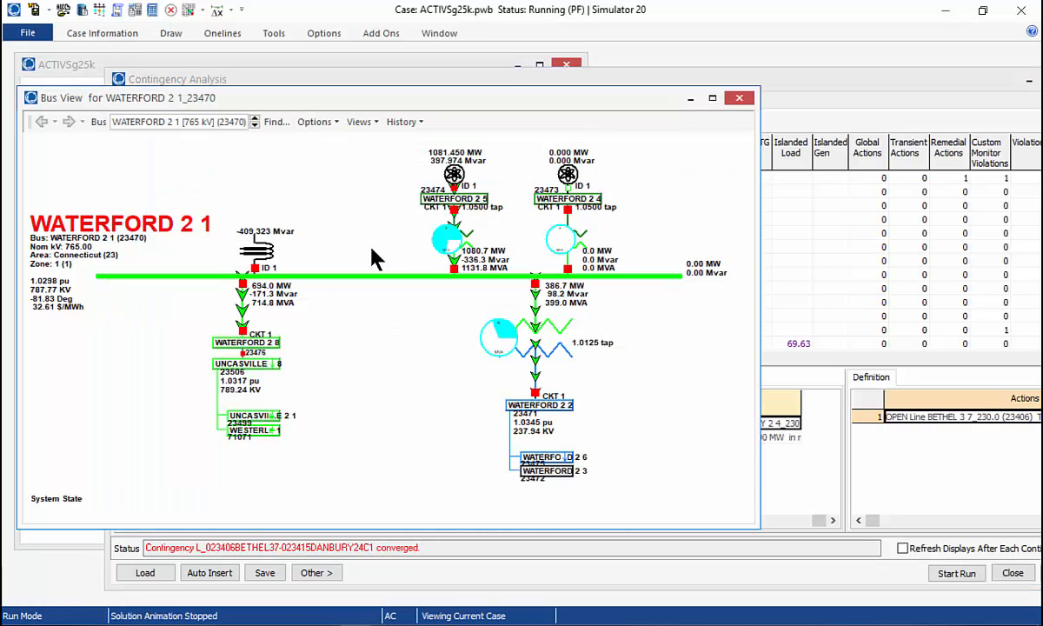
mouse_move(539, 174)
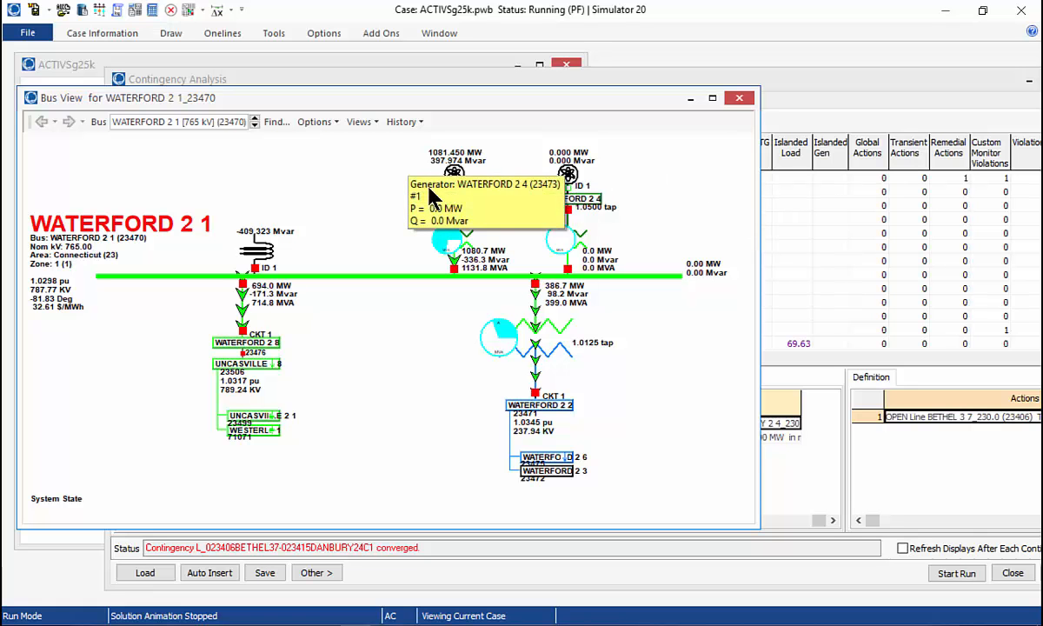
mouse_move(452, 187)
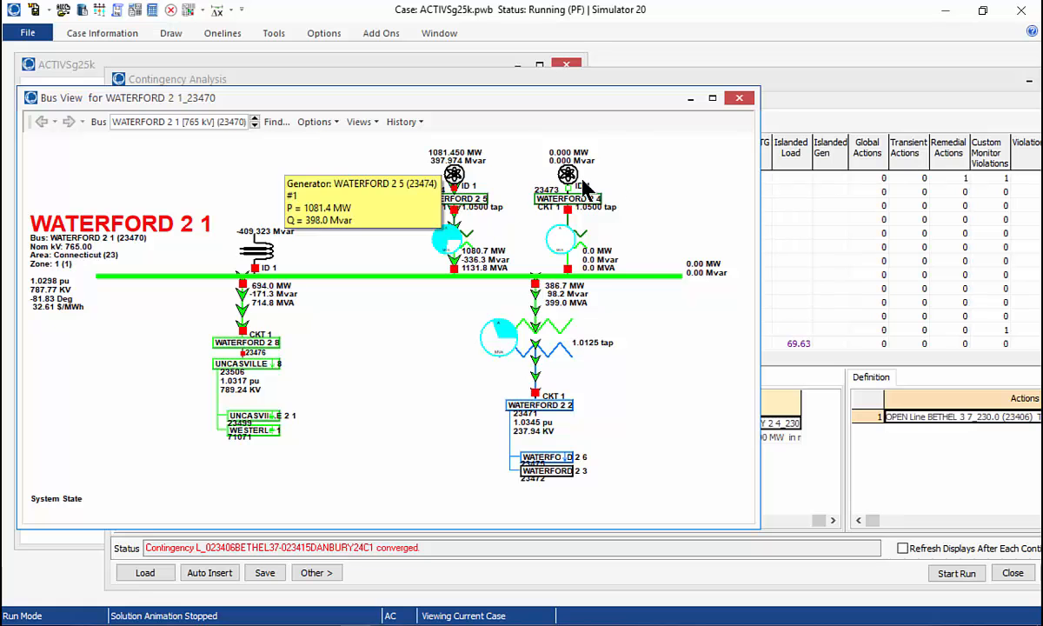
mouse_move(566, 198)
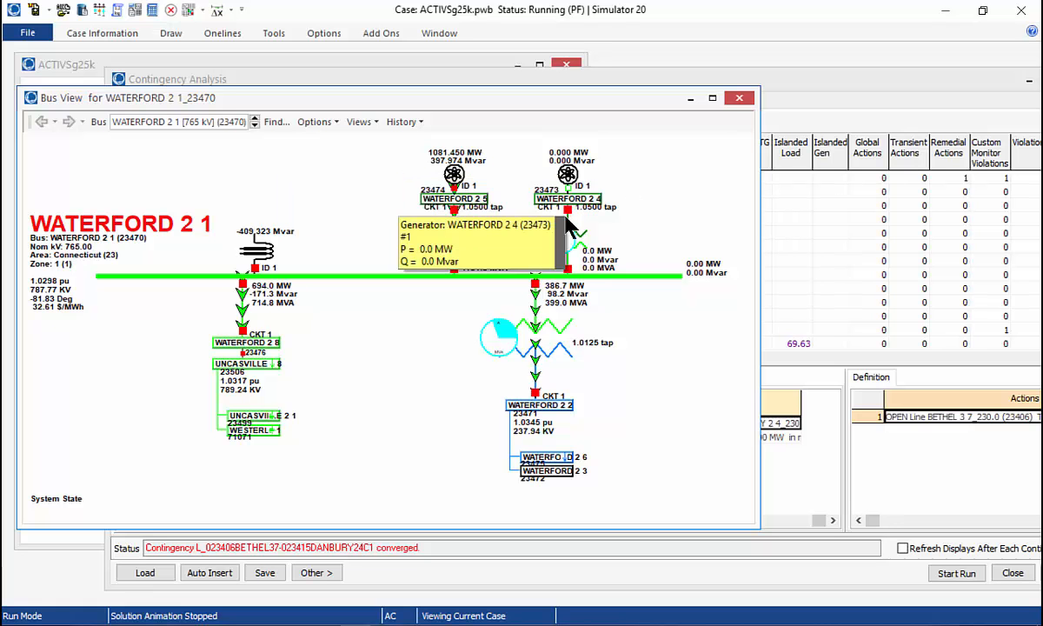
mouse_move(569, 224)
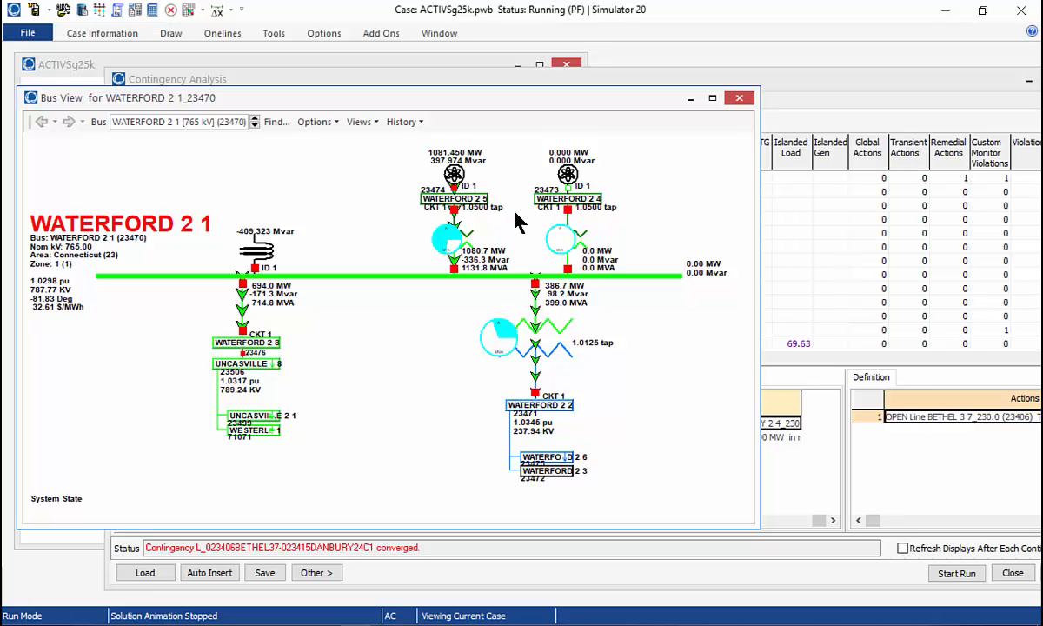
click(231, 62)
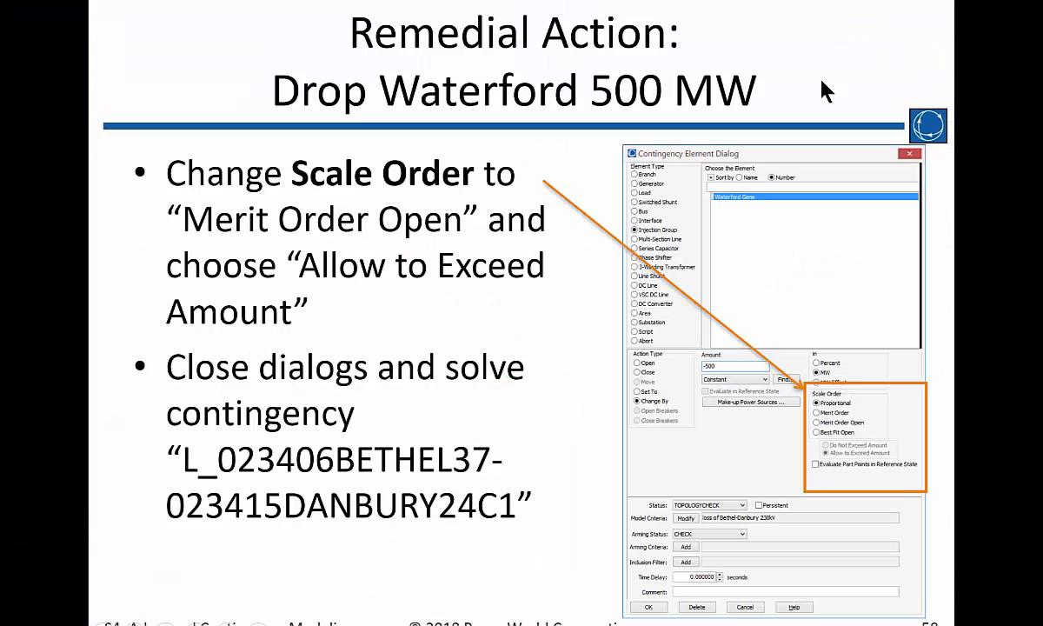
key(Right)
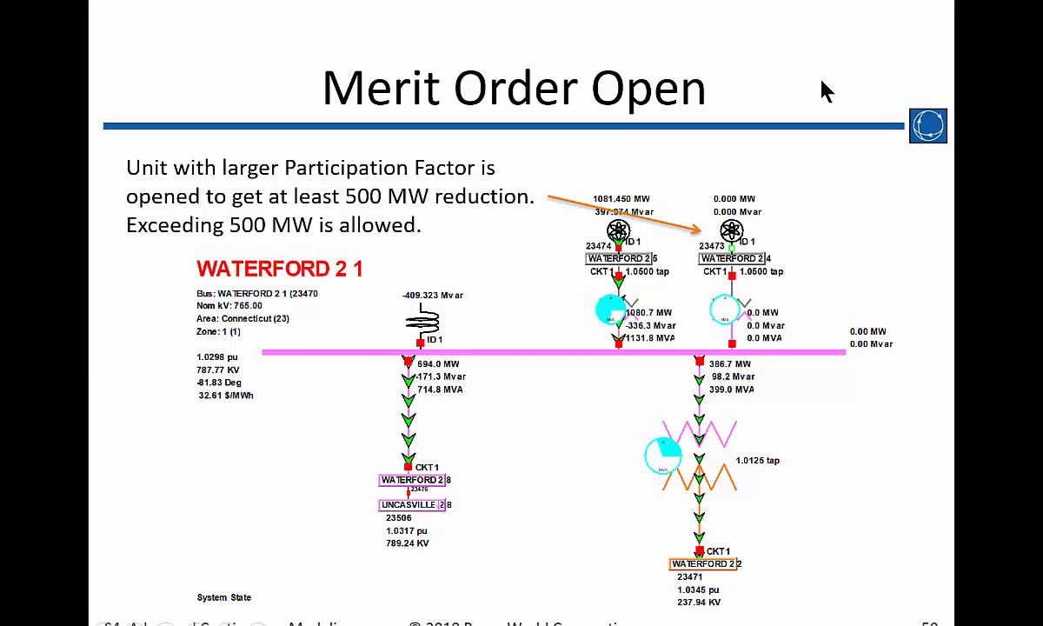
key(Right)
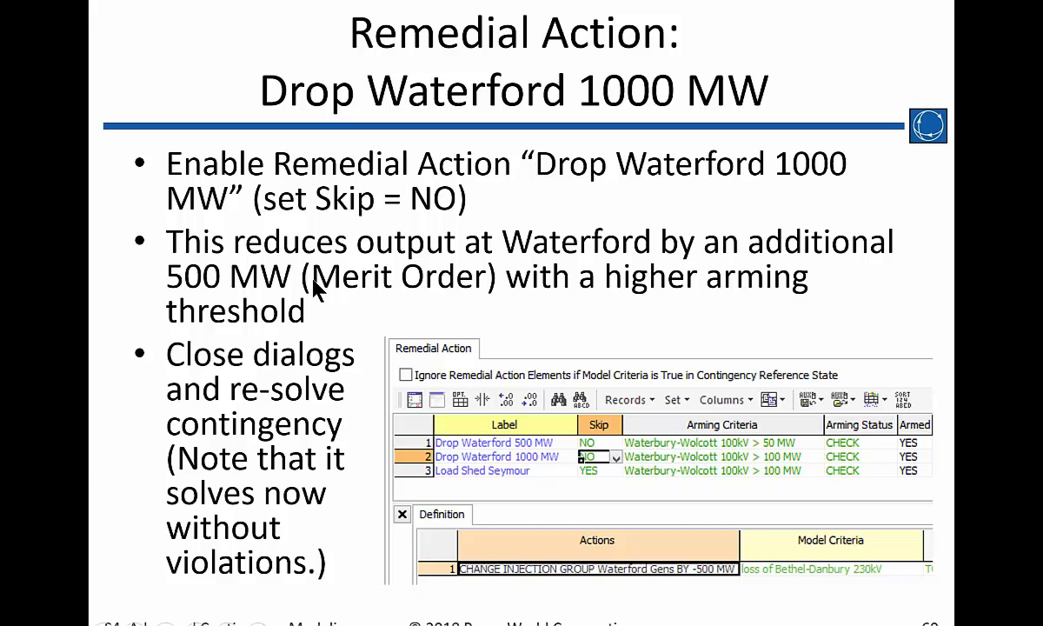
key(alt+Tab)
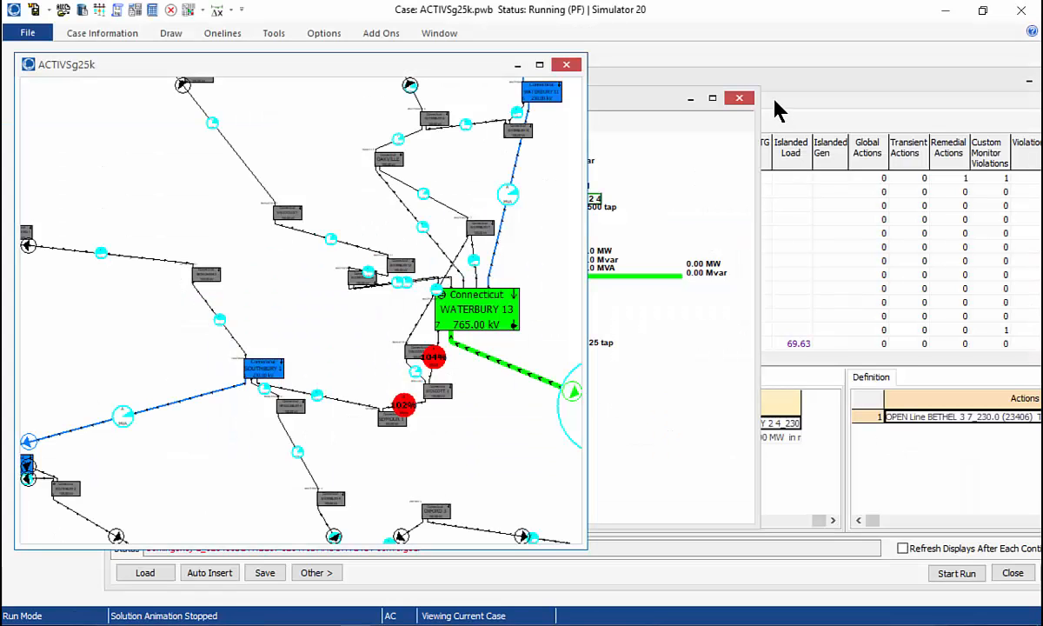
Step: Enable the Drop Waterford 1000 MW remedial action in the contingency options by setting its Skip field to NO
click(836, 80)
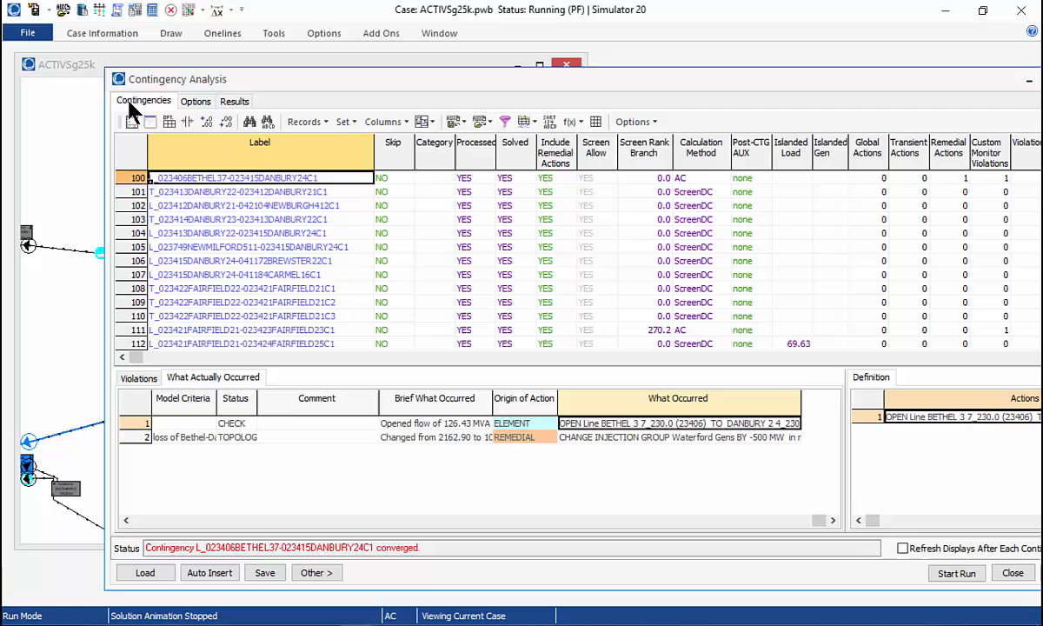
click(200, 101)
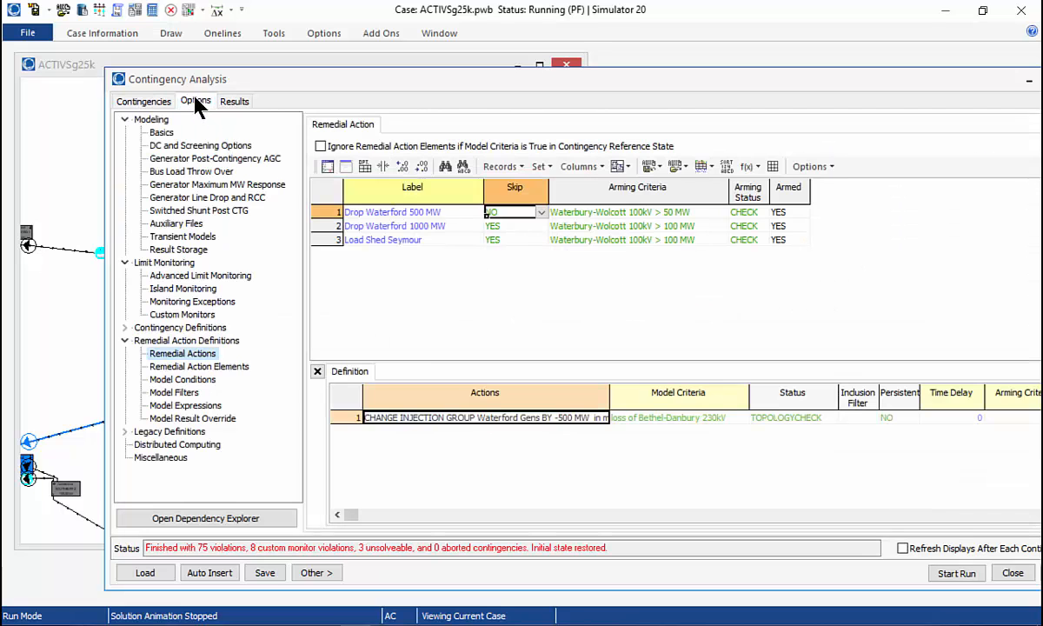
double_click(504, 229)
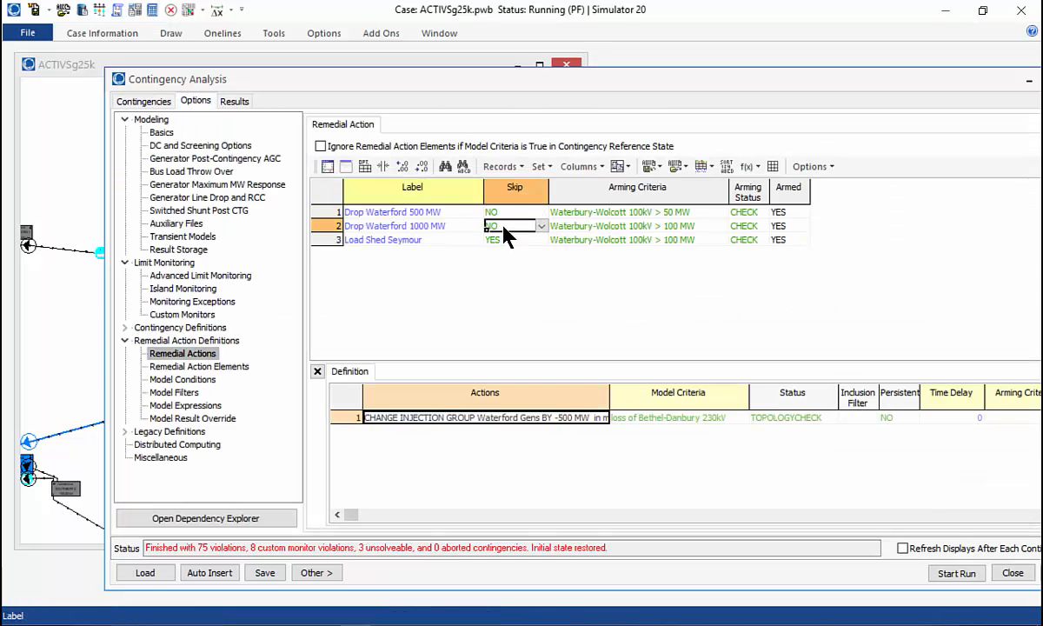
Step: Open the Drop Waterford 1000 MW action's element, review its Waterford Gens amount and scale order, and close it
right_click(504, 227)
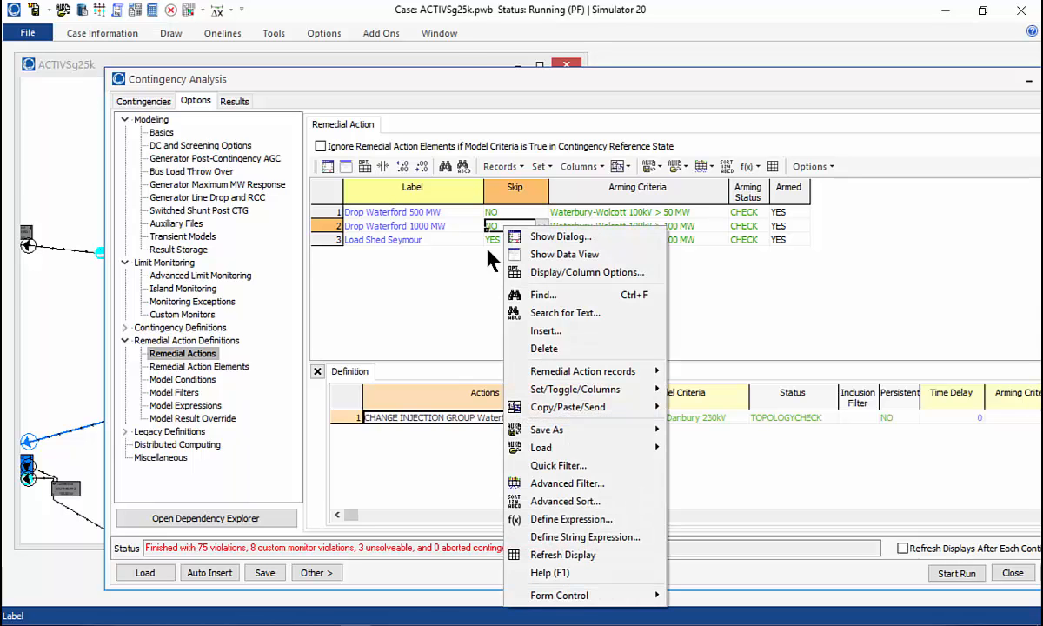
right_click(441, 420)
click(487, 66)
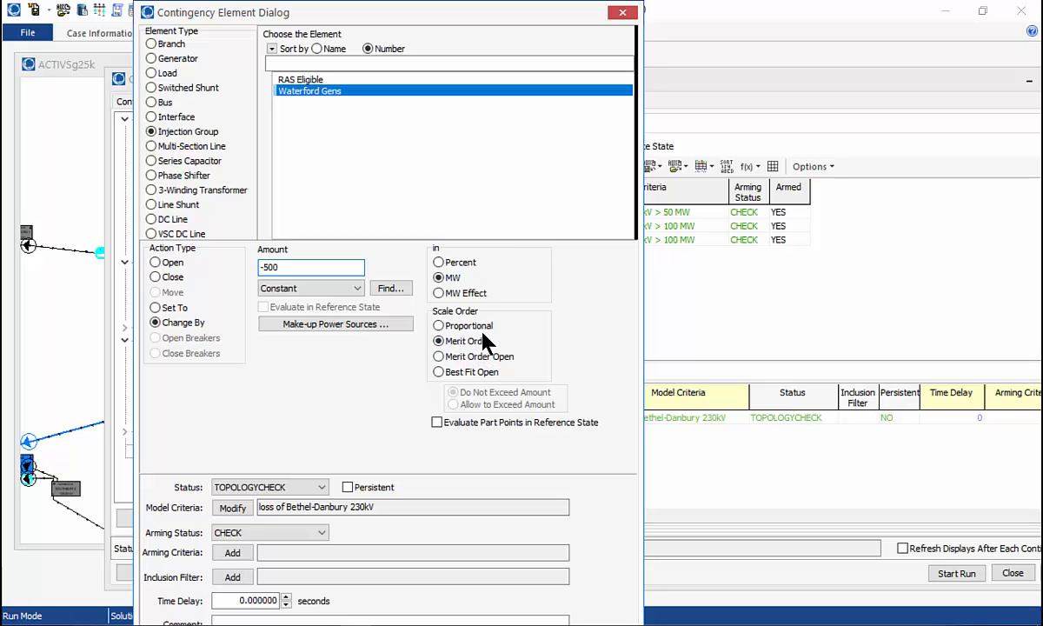
click(634, 13)
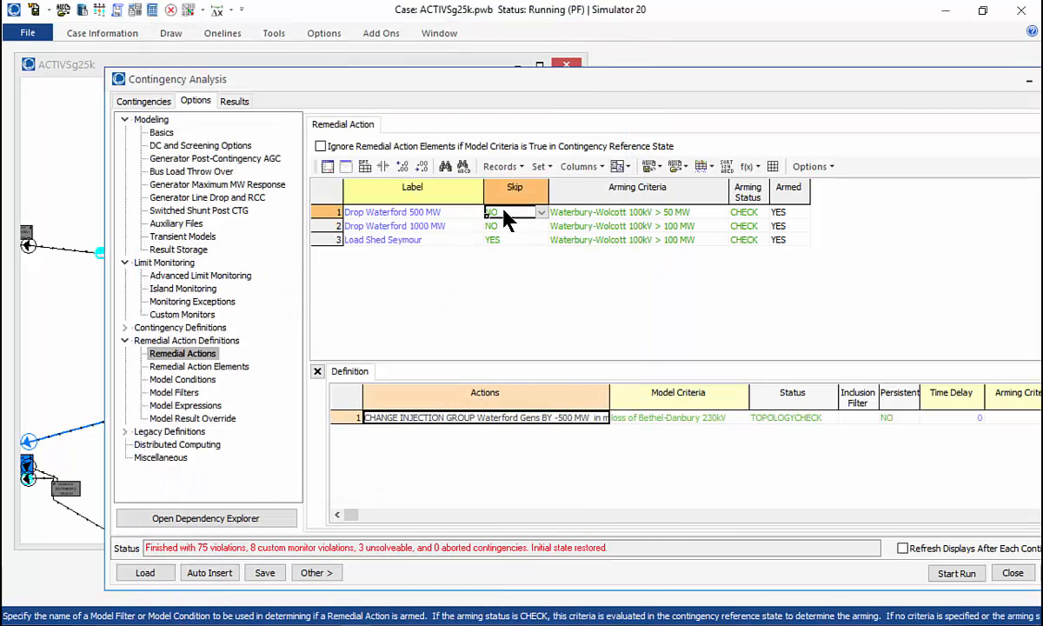
Step: Set the Waterford Gens -500 MW element of Drop Waterford 500 MW to Merit Order scaling and accept the remedial action
right_click(507, 211)
click(556, 223)
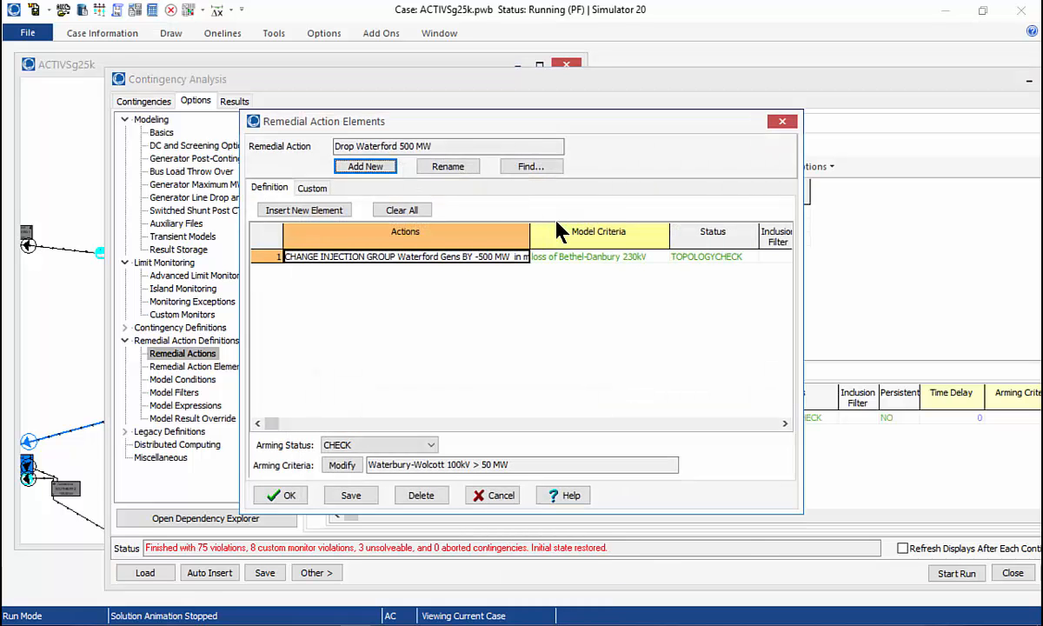
right_click(504, 259)
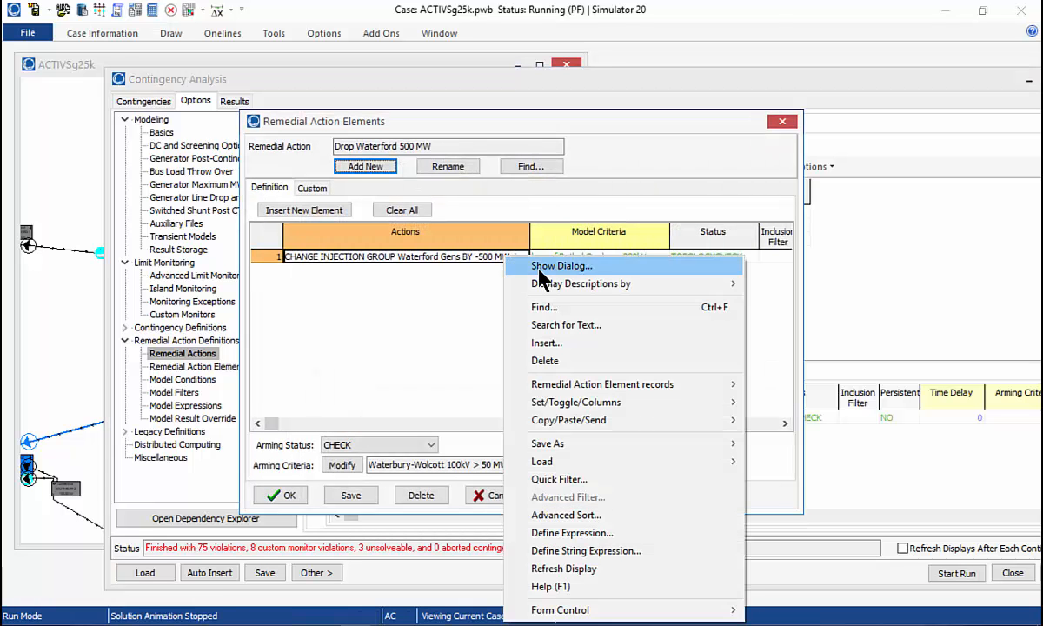
click(580, 268)
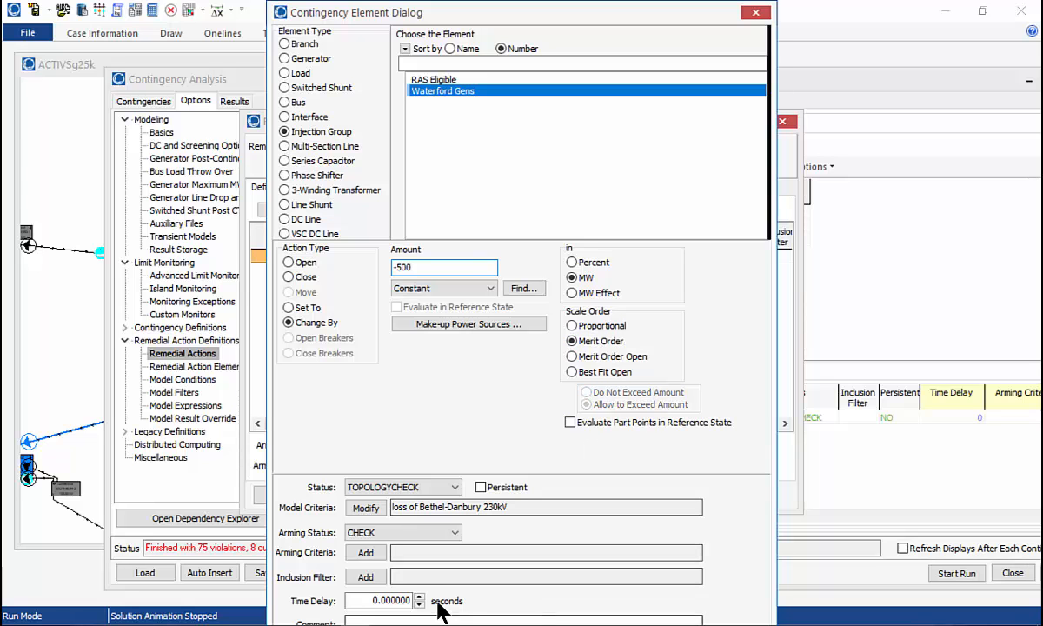
click(434, 576)
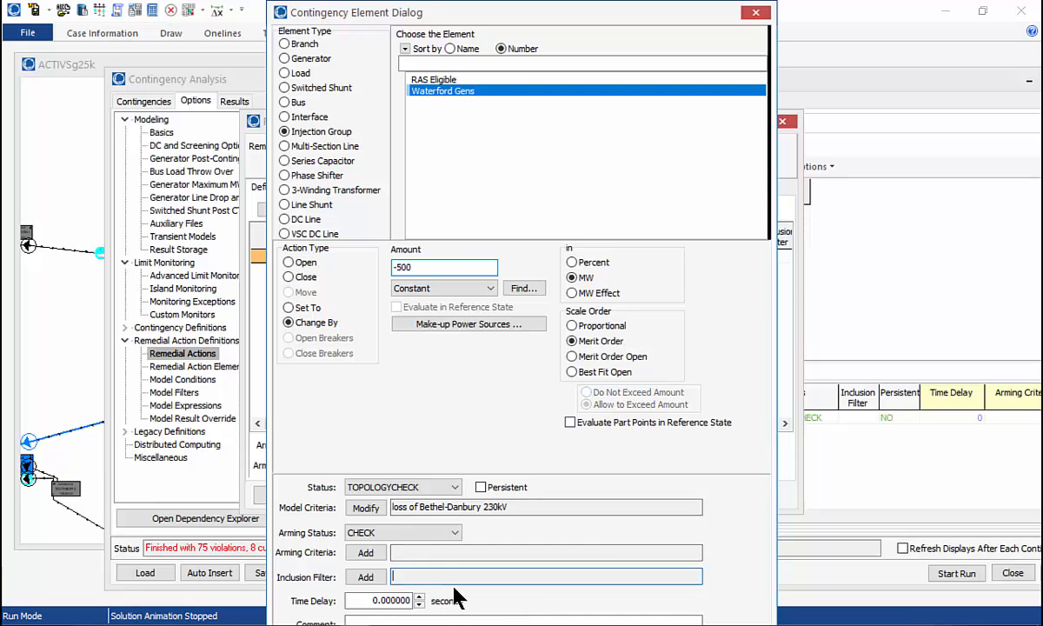
key(Tab)
key(Tab)
key(Tab)
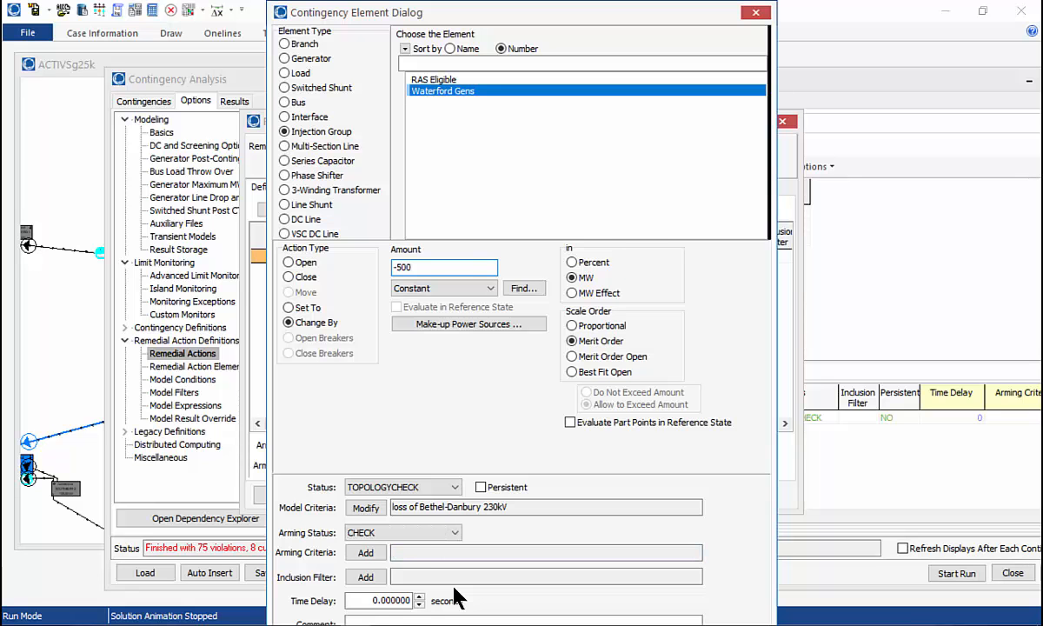
key(Return)
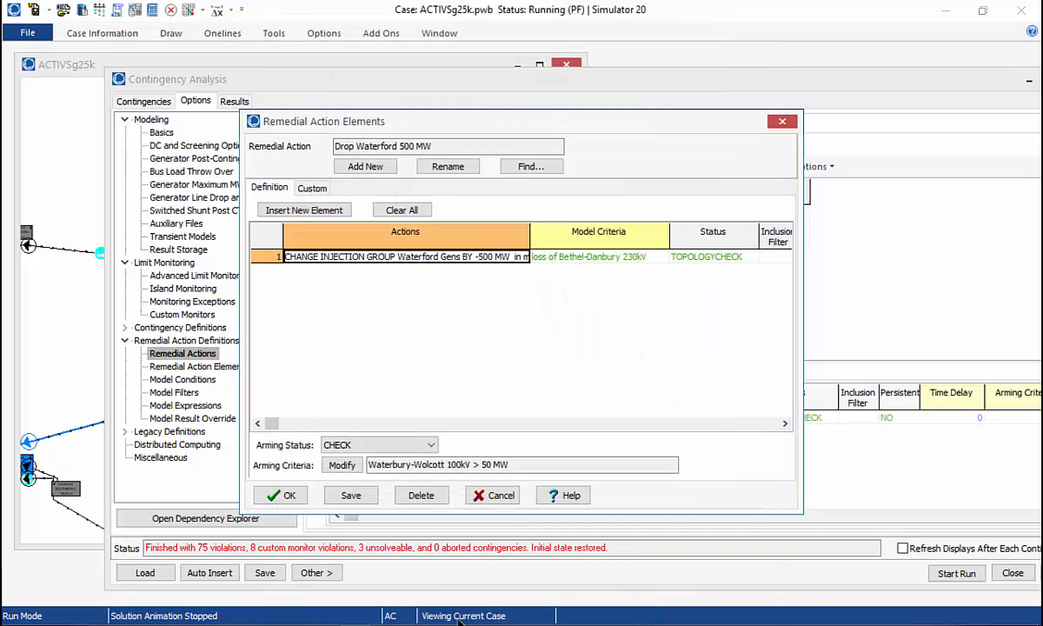
click(289, 496)
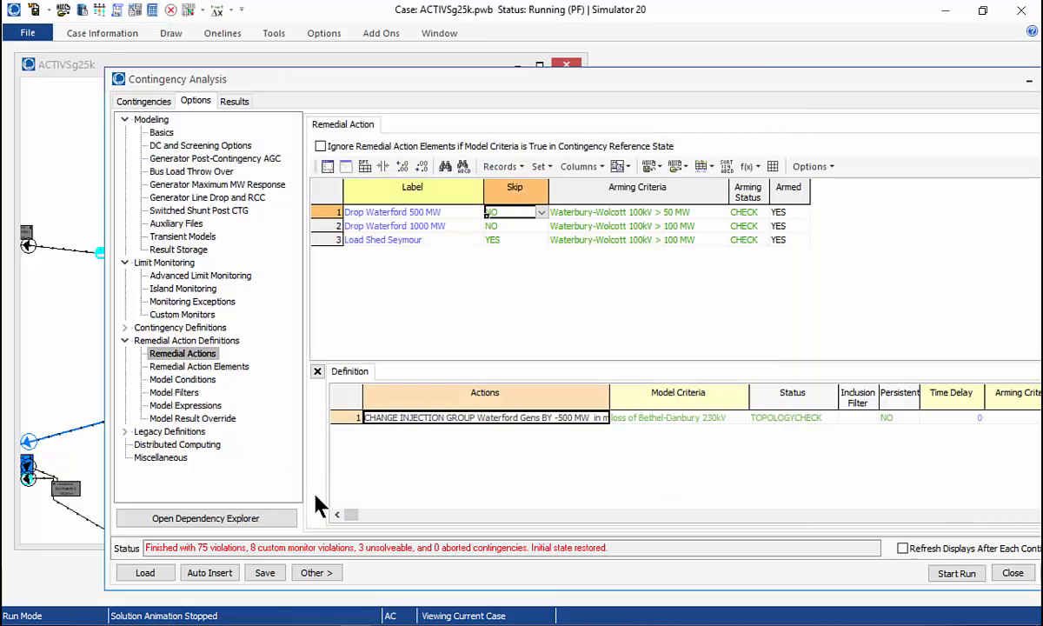
Step: Re-solve the L_023406BETHEL37-023415DANBURY24C1 contingency with both Waterford remedial actions enabled and display its violations
click(146, 102)
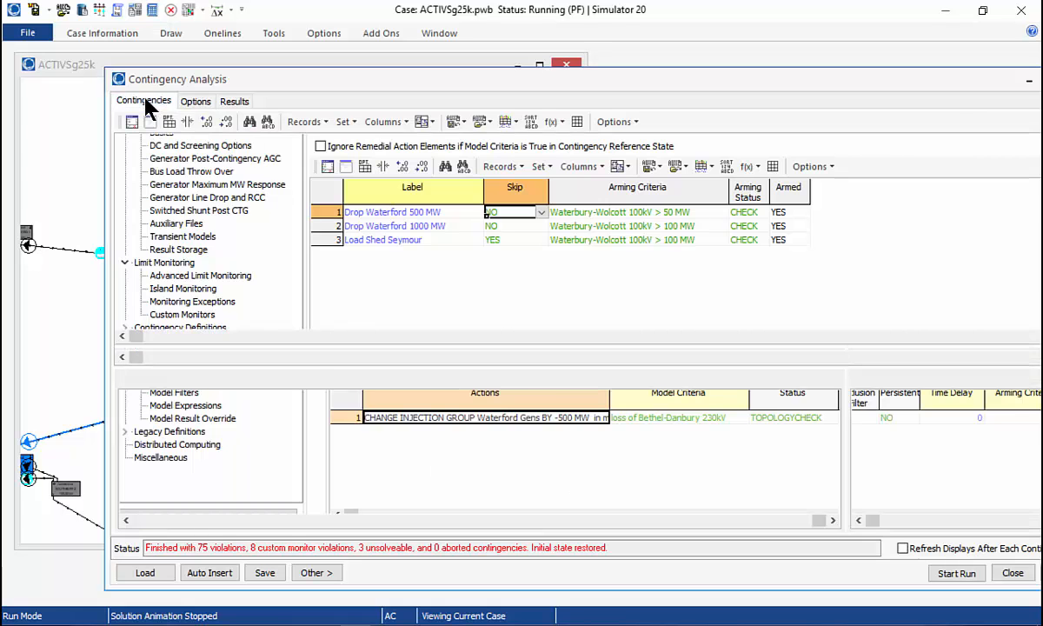
right_click(250, 182)
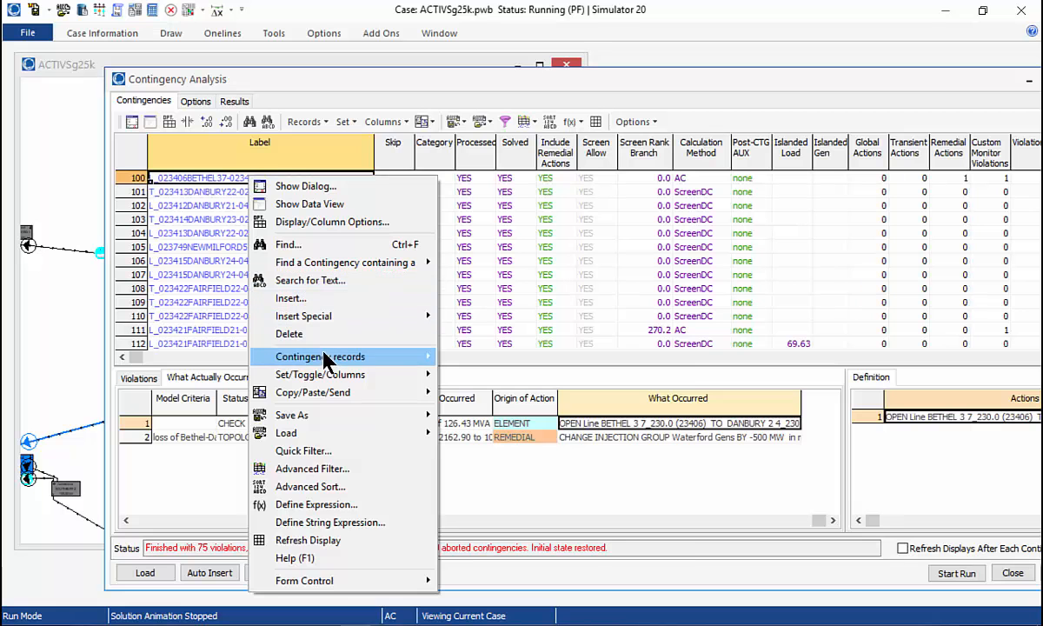
mouse_move(323, 358)
click(522, 421)
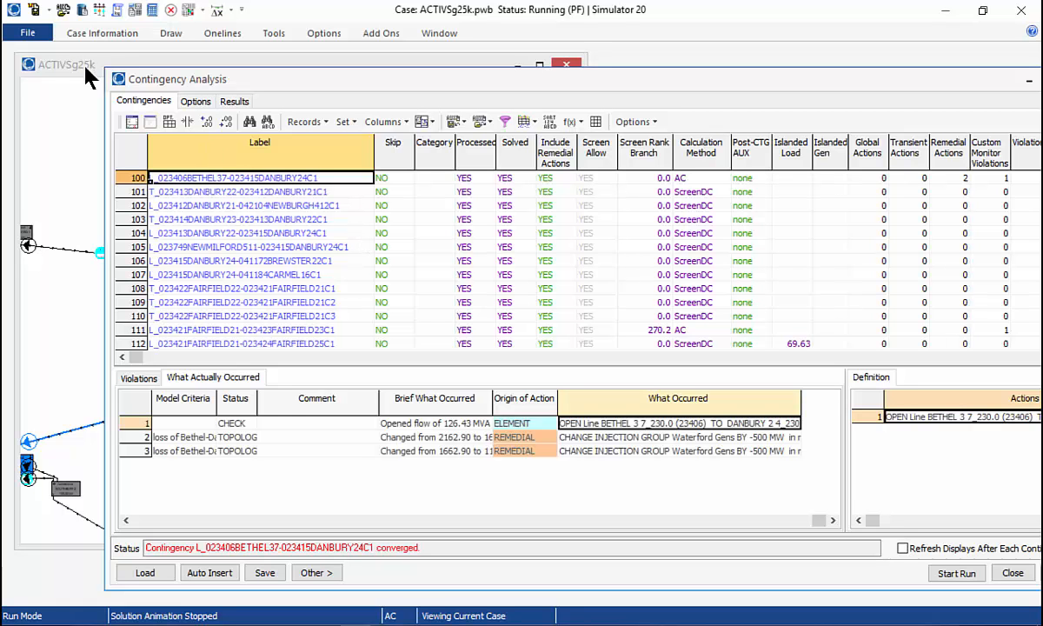
click(141, 378)
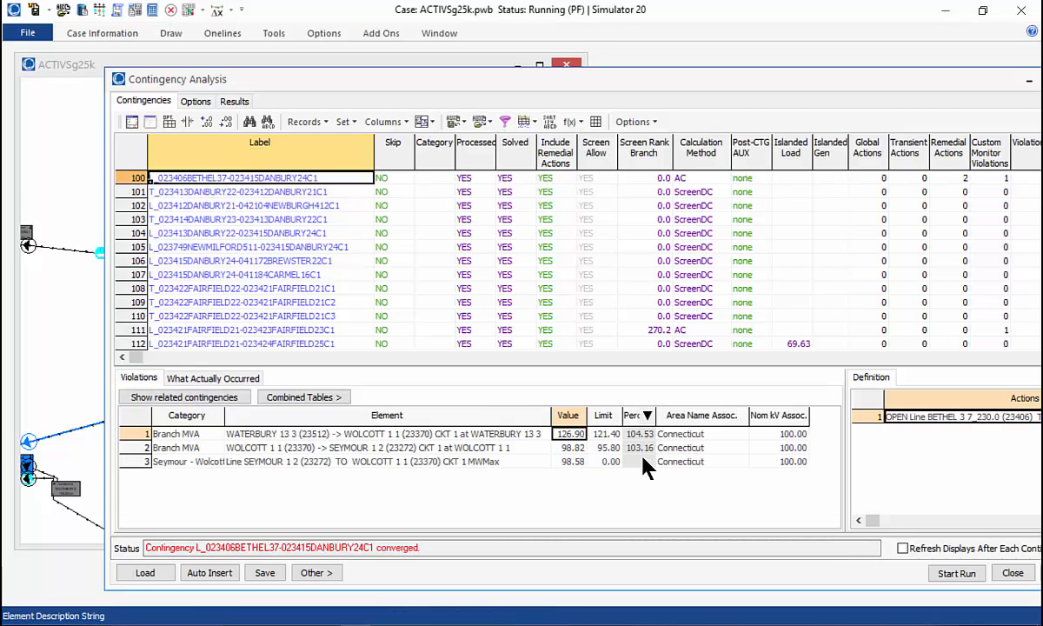
Step: Check both Waterford generators' outputs in the bus view, including the MW limits in the WATERFORD 2 4 generator's information
click(194, 12)
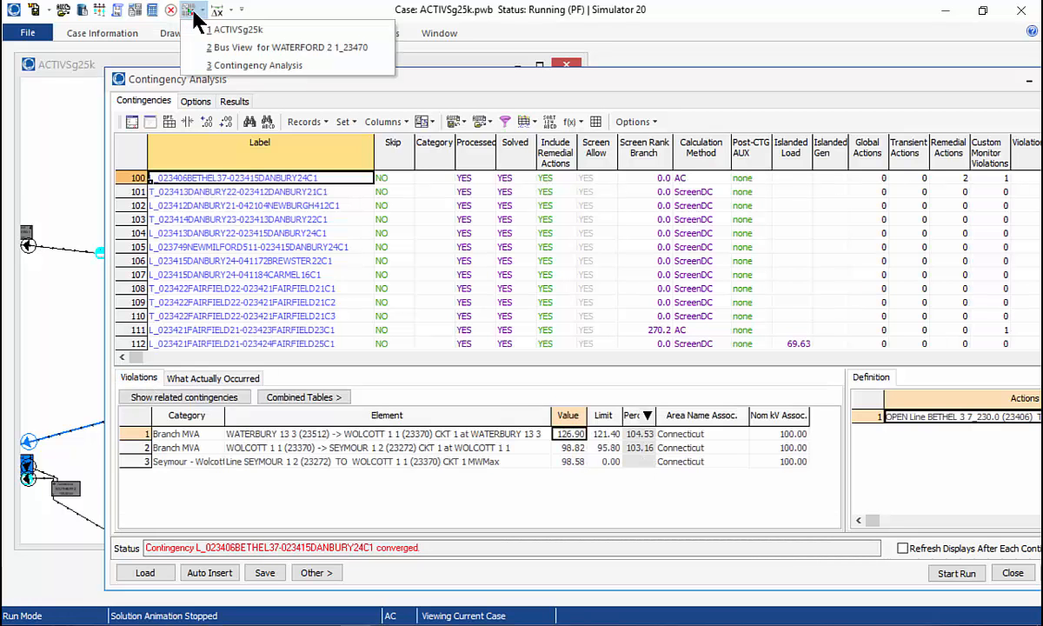
click(234, 49)
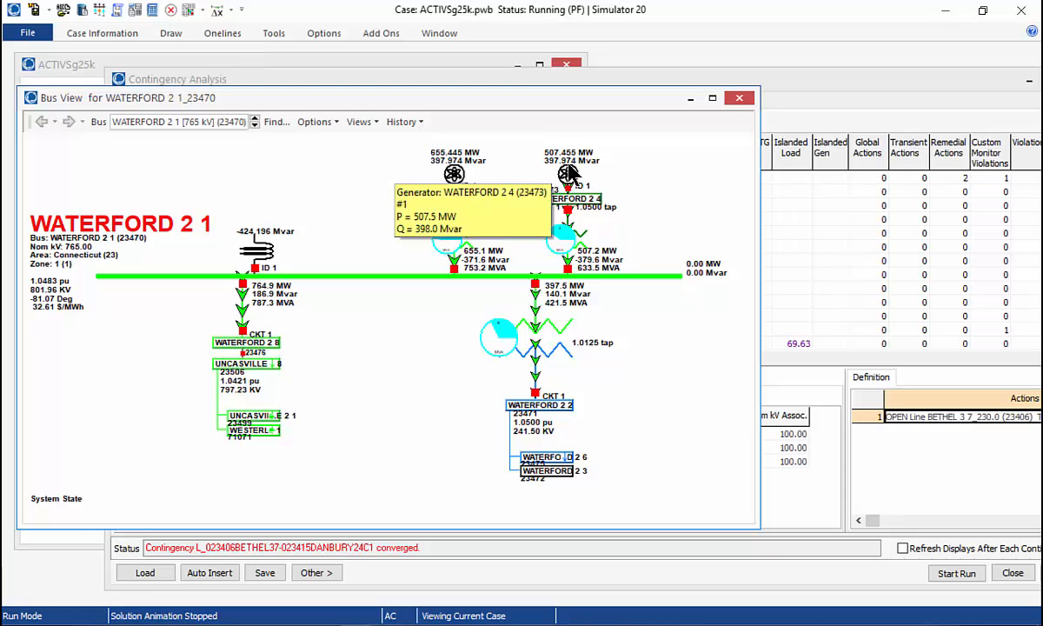
mouse_move(499, 202)
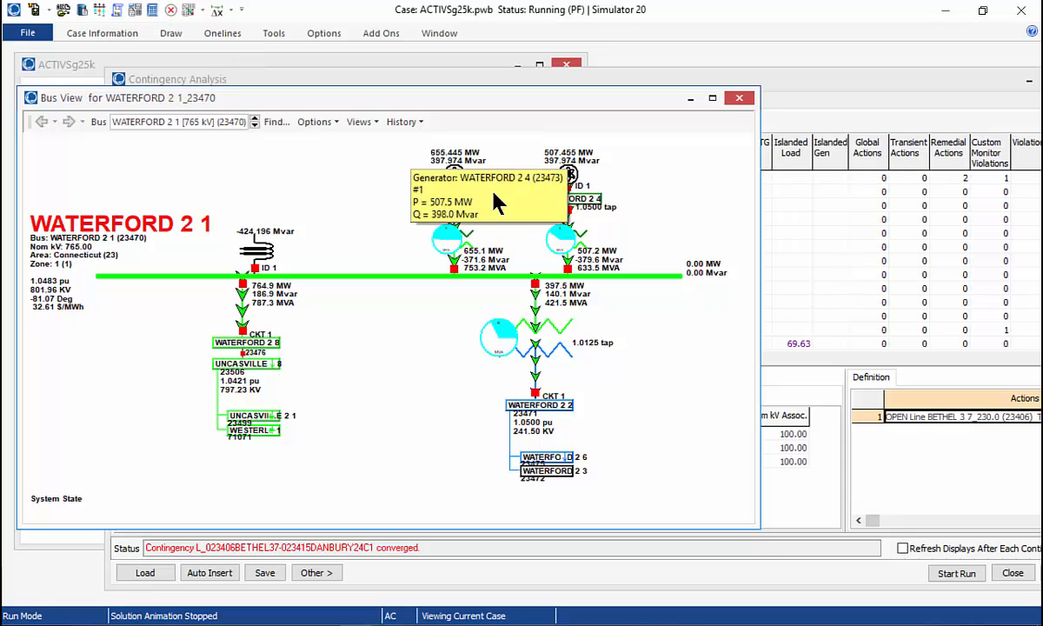
right_click(570, 177)
click(597, 186)
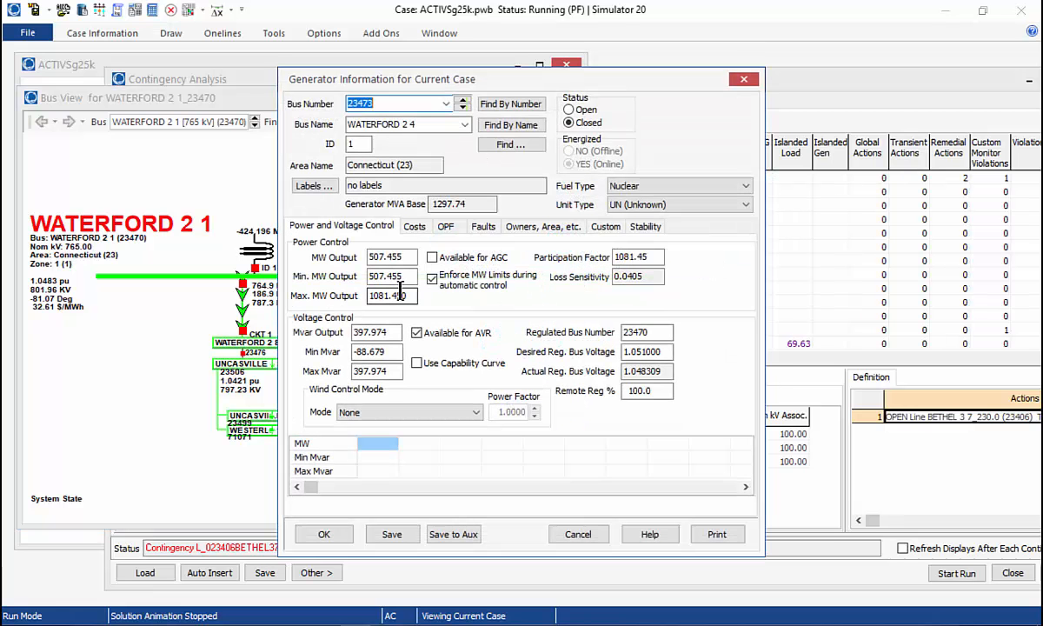
click(578, 535)
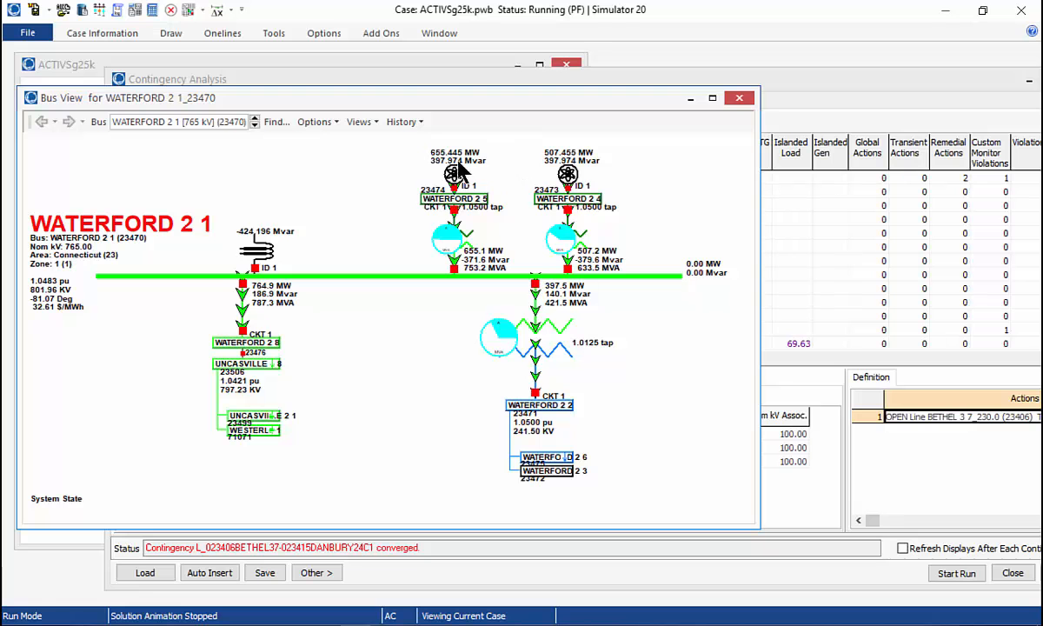
mouse_move(454, 188)
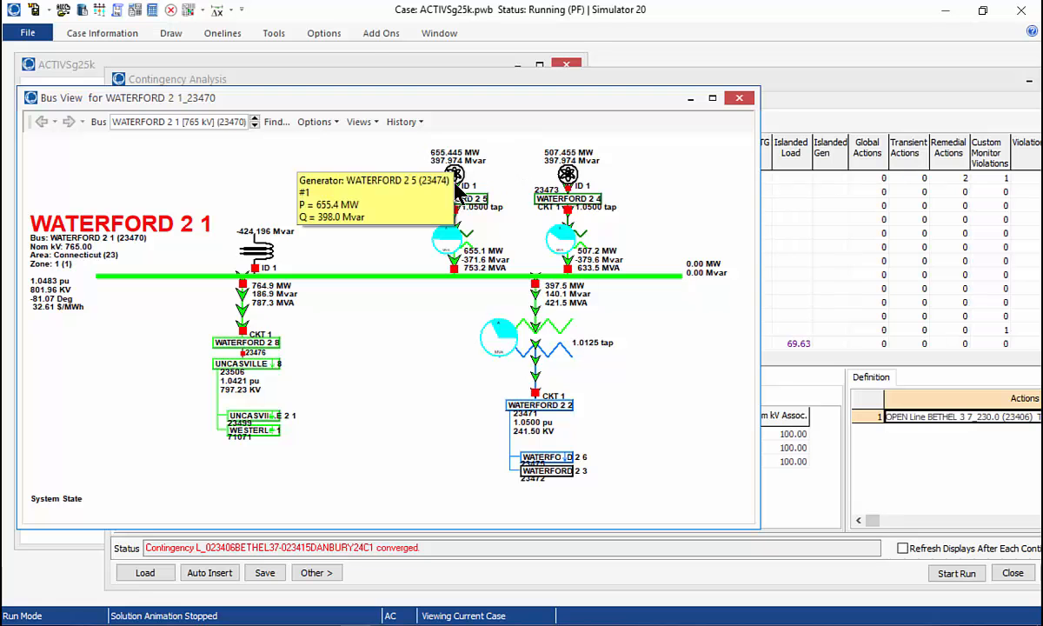
Step: Compare the Waterford bus view with the base case in Difference Mode and examine both generators' MW changes
click(220, 15)
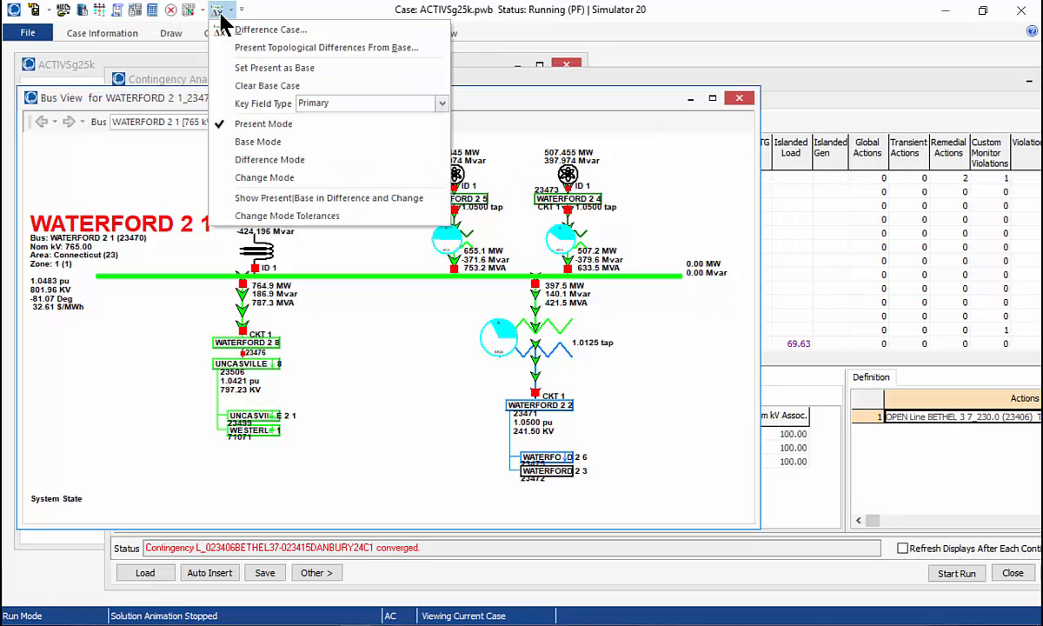
click(252, 161)
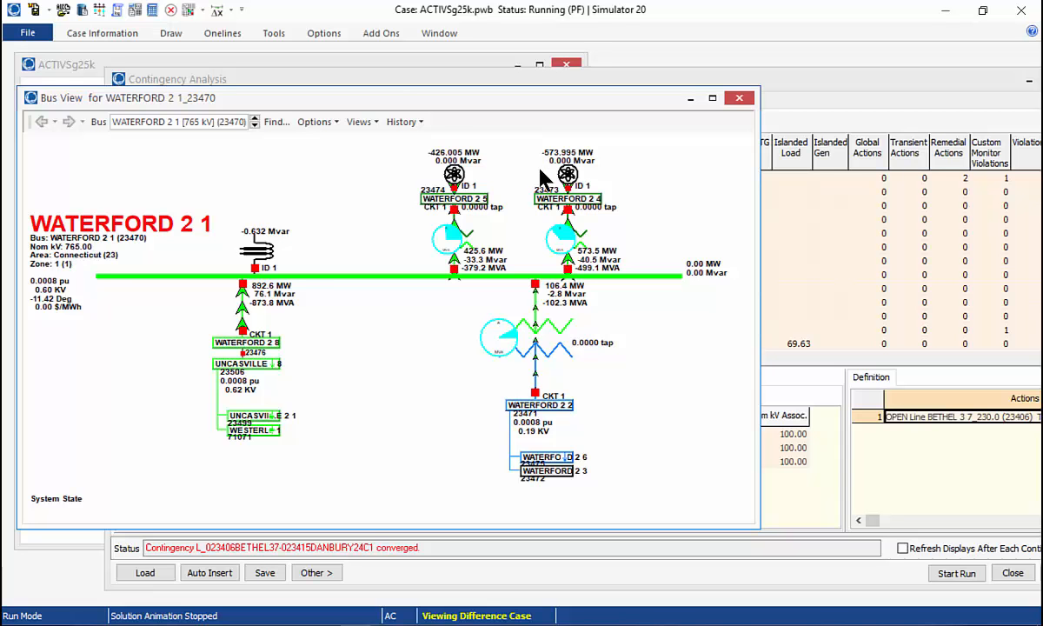
mouse_move(475, 193)
mouse_move(568, 176)
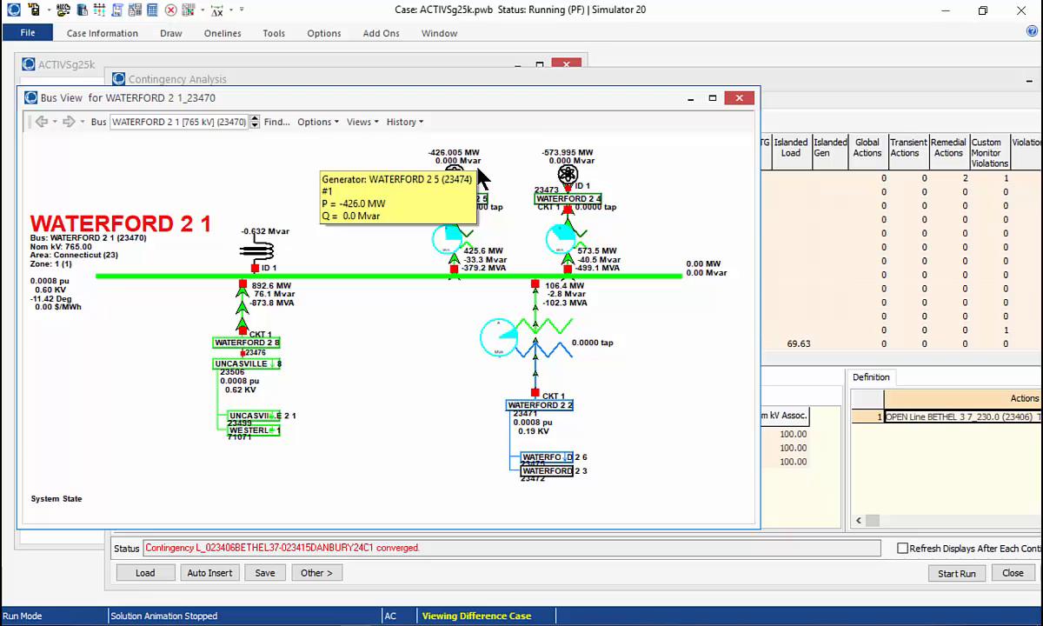
Step: Return the case display from Difference Mode to Present Mode and bring the contingency analysis window to the front
click(215, 13)
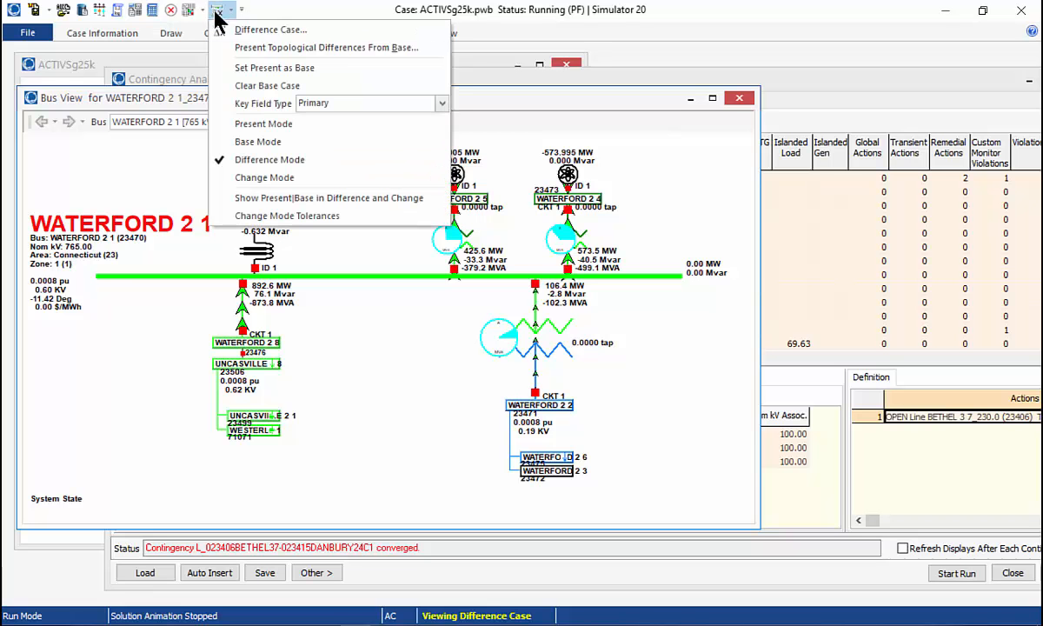
click(264, 124)
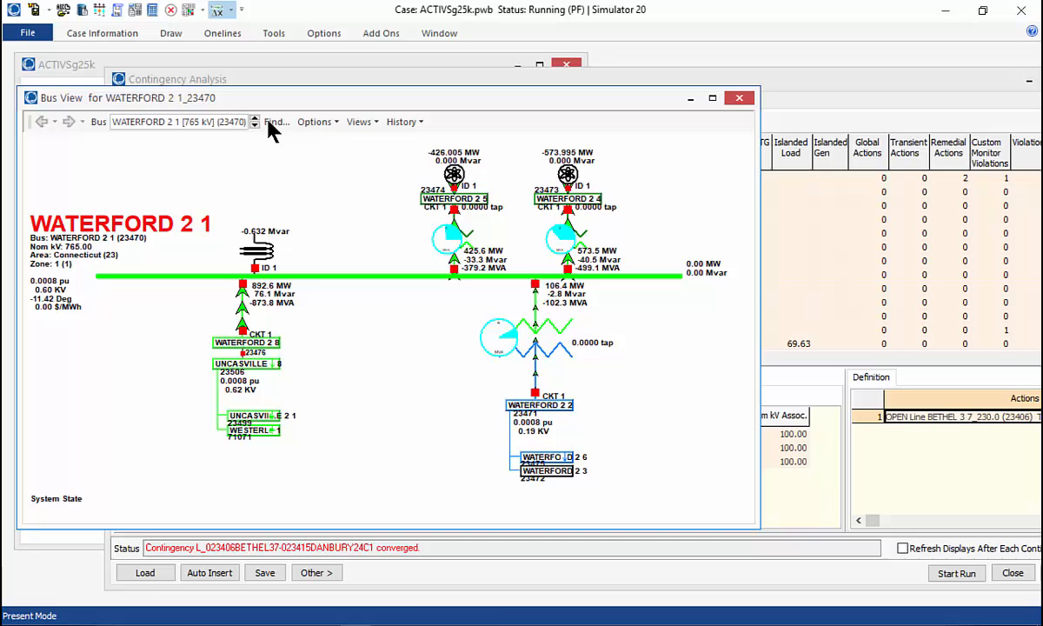
click(800, 125)
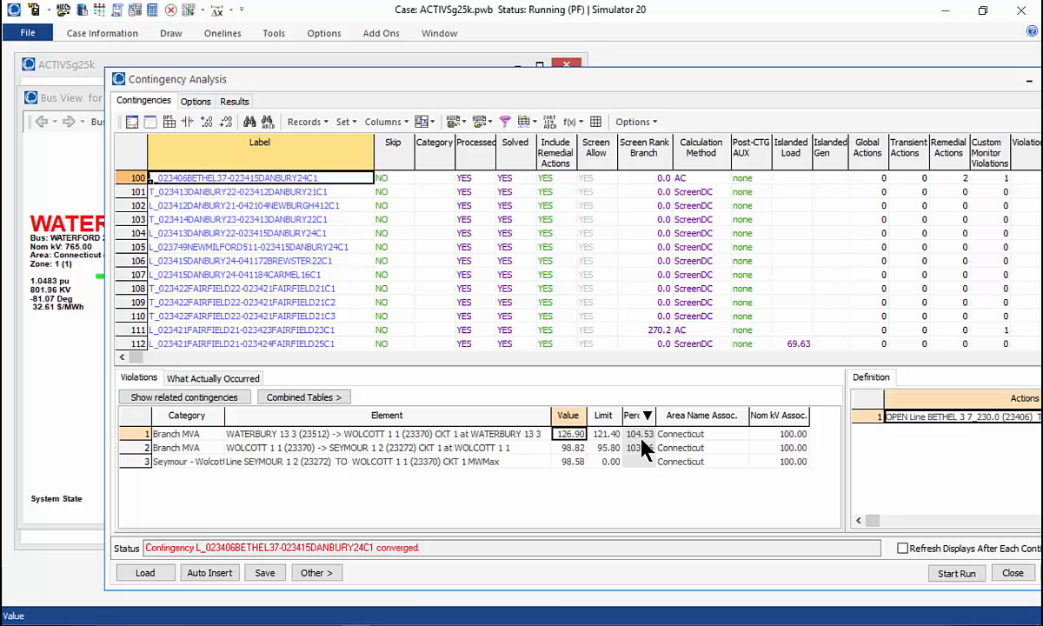
Step: Examine what actually occurred in the Bethel–Danbury contingency, widening Brief What Occurred to read both Waterford remedial changes in full
click(229, 379)
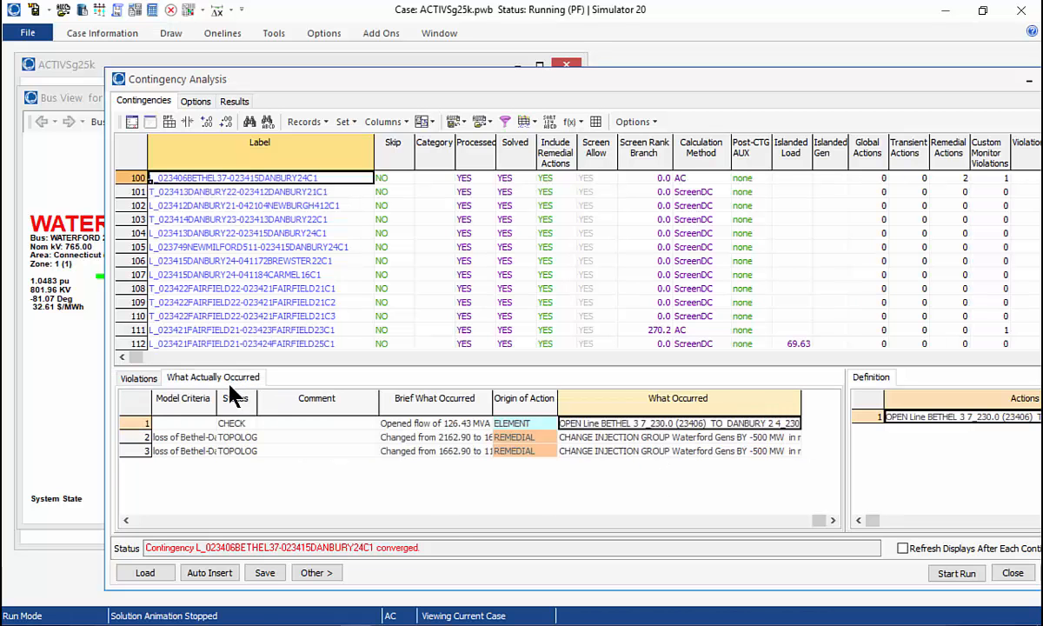
click(445, 437)
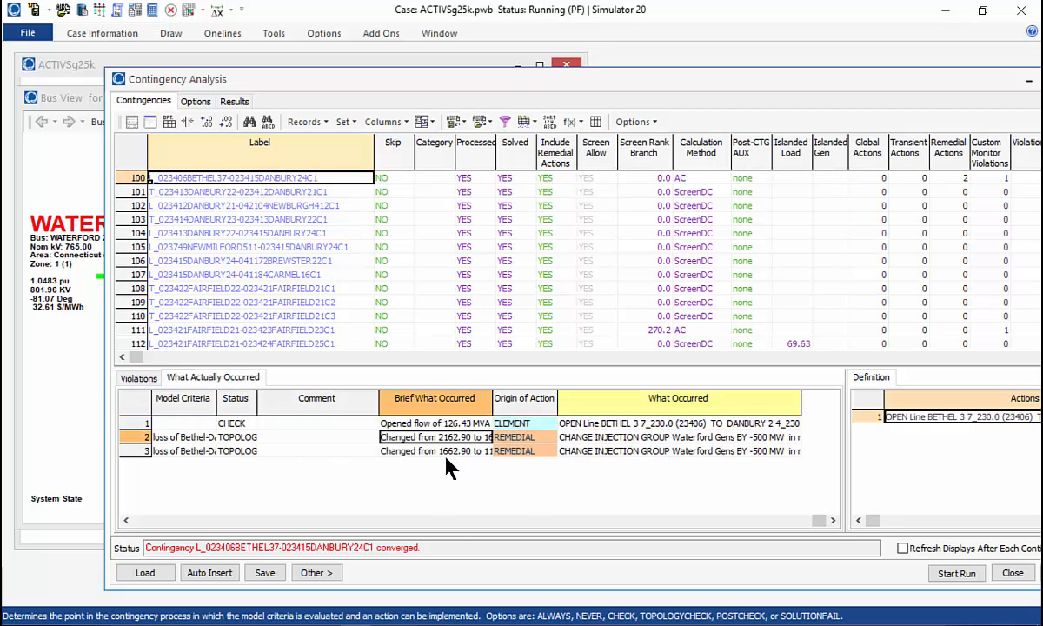
click(439, 451)
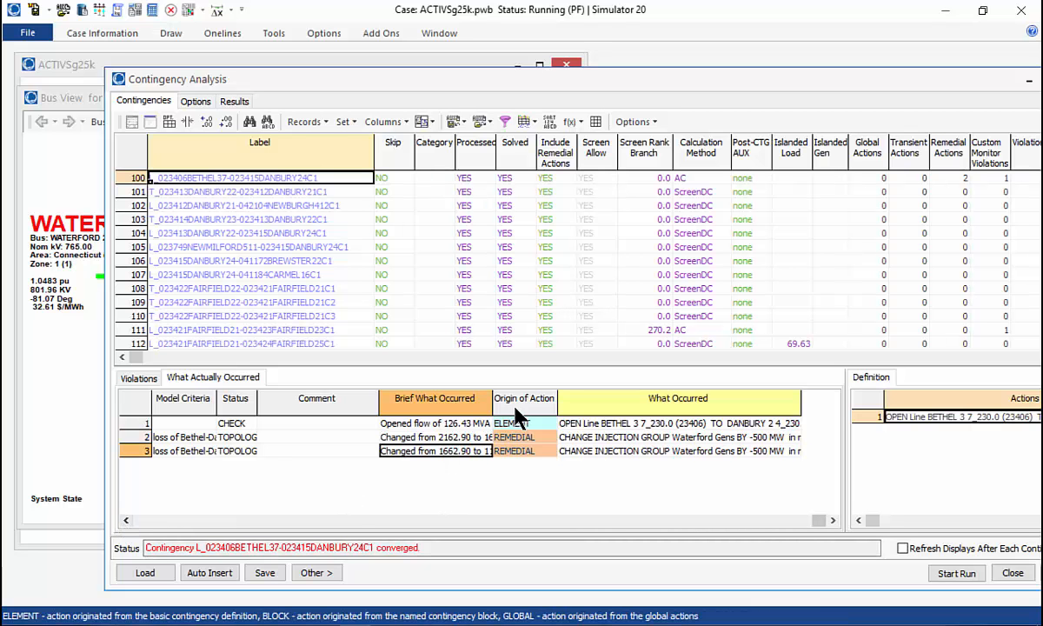
drag(492, 398, 562, 400)
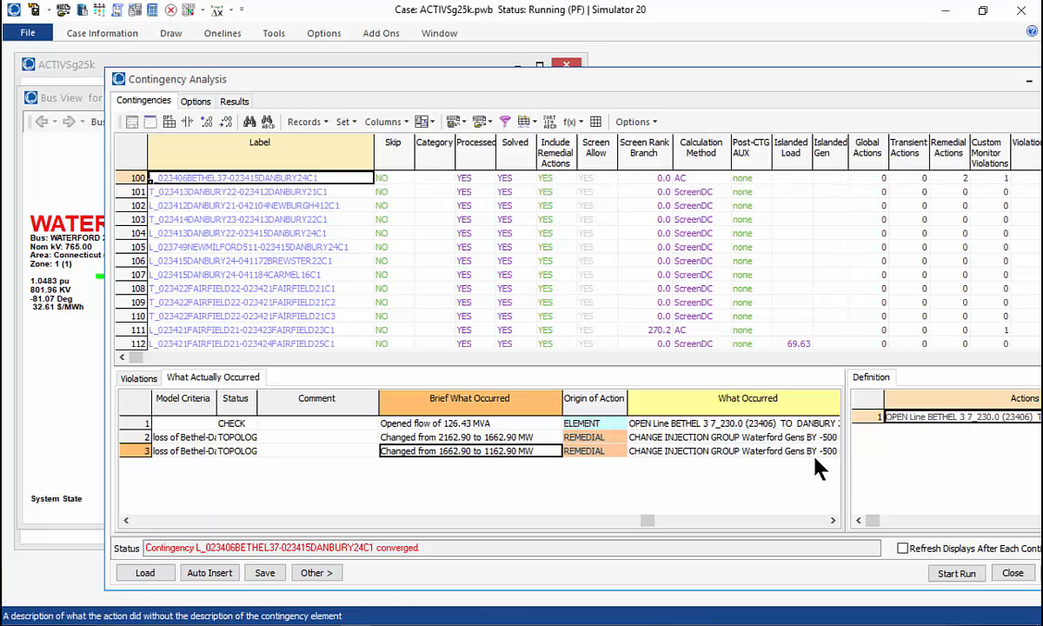
click(135, 519)
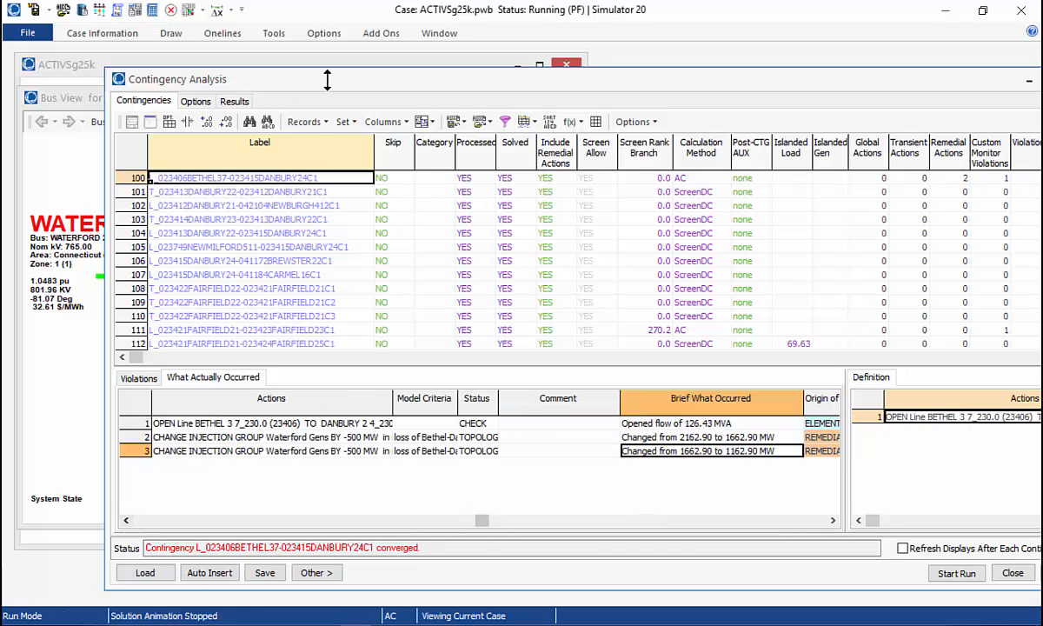
Step: Enable the Load Shed Seymour remedial action by setting its Skip value to NO
click(195, 102)
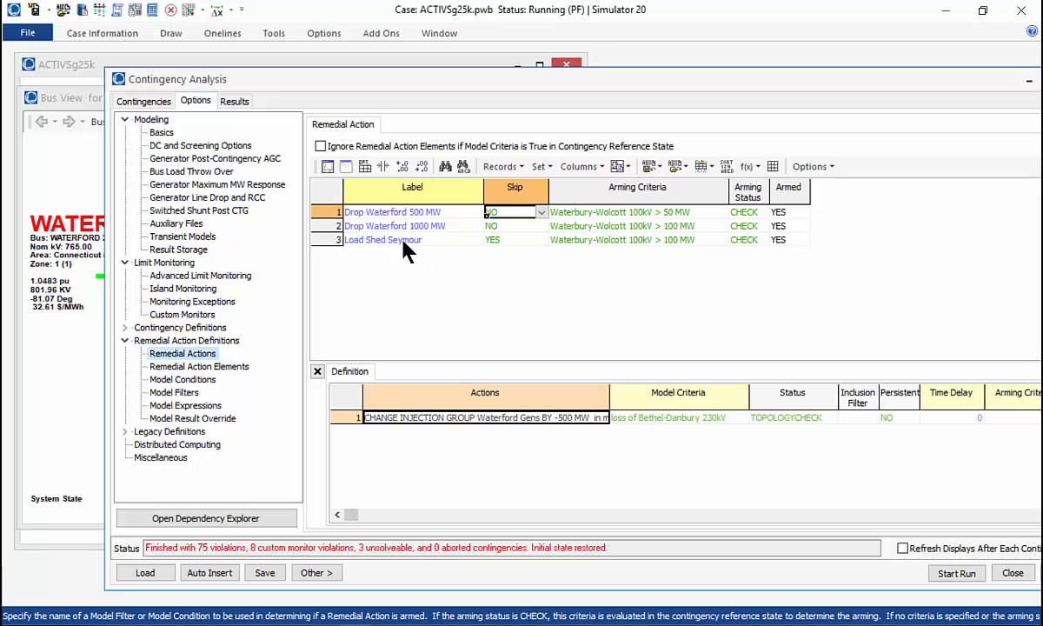
click(405, 242)
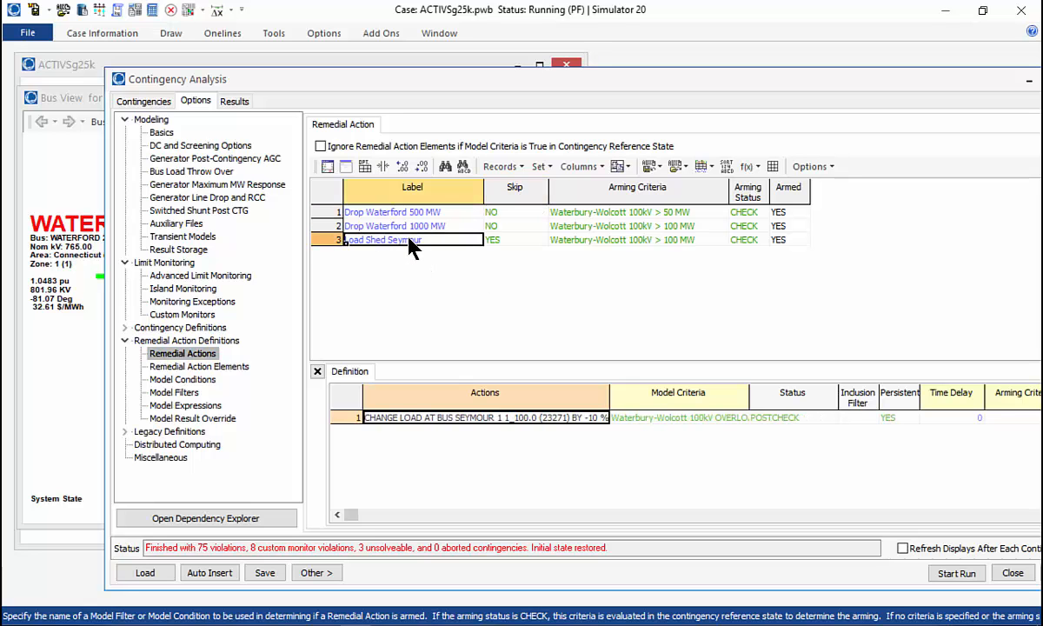
double_click(509, 243)
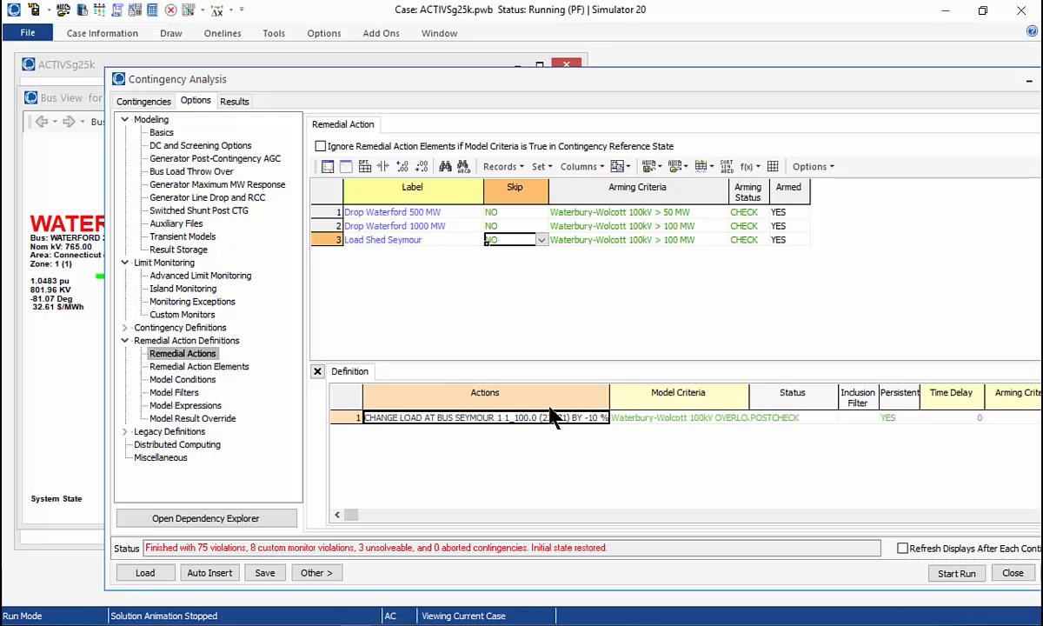
Step: Review the Load Shed Seymour element's settings, including its change amount, POSTCHECK status, Persistent option and model criteria, and close its dialog
drag(611, 394, 614, 394)
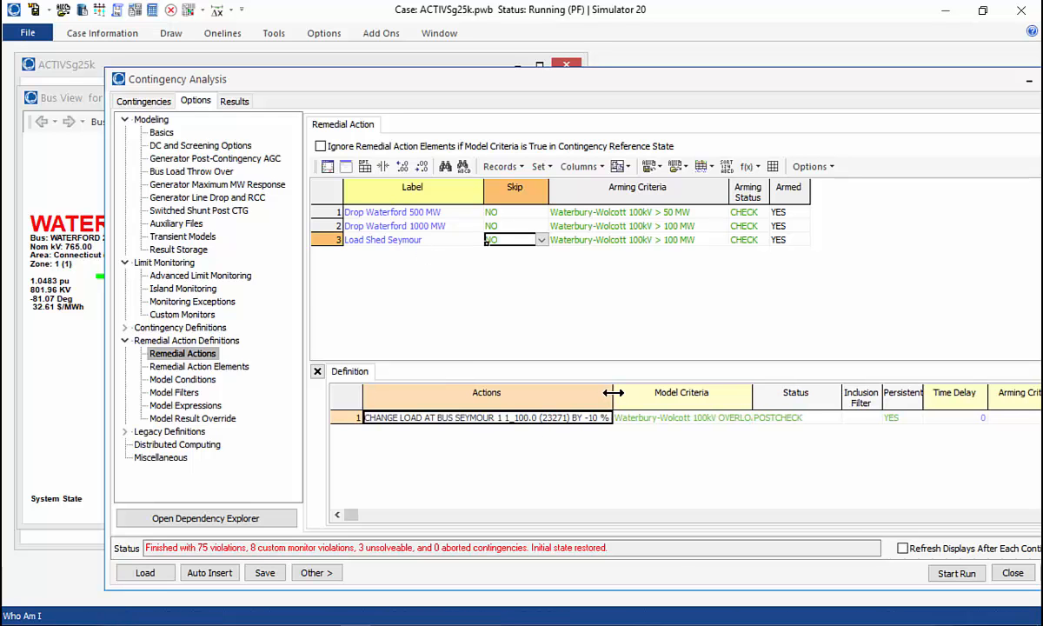
right_click(538, 416)
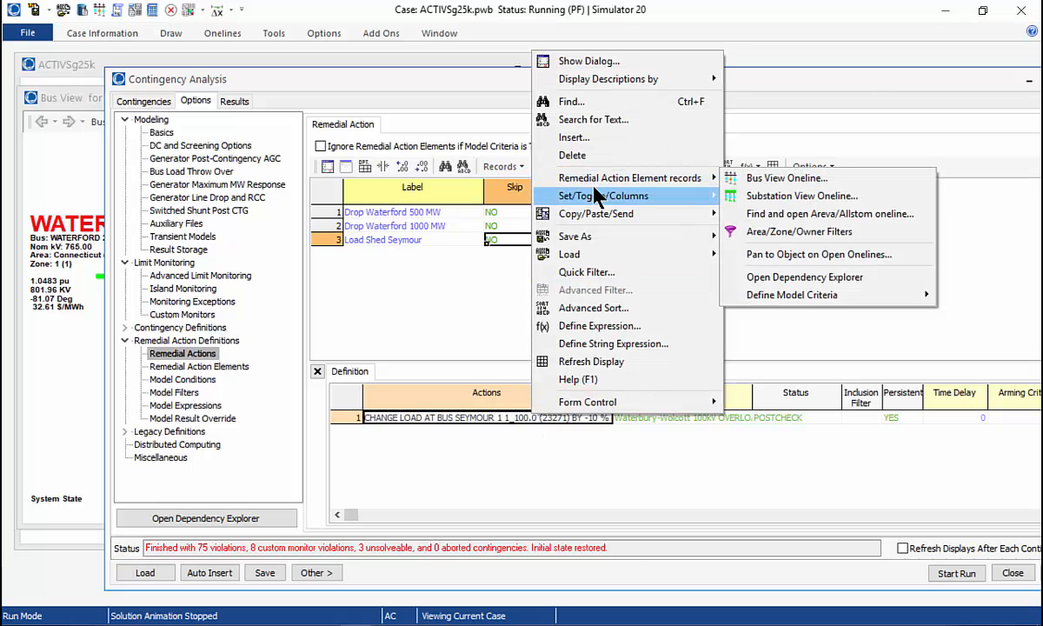
click(584, 61)
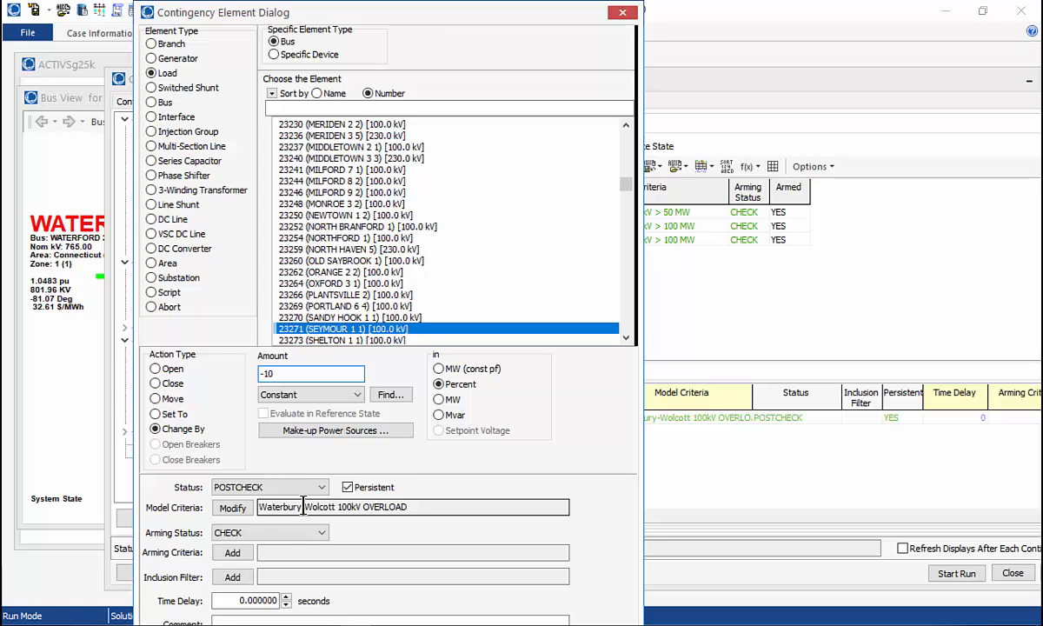
click(348, 578)
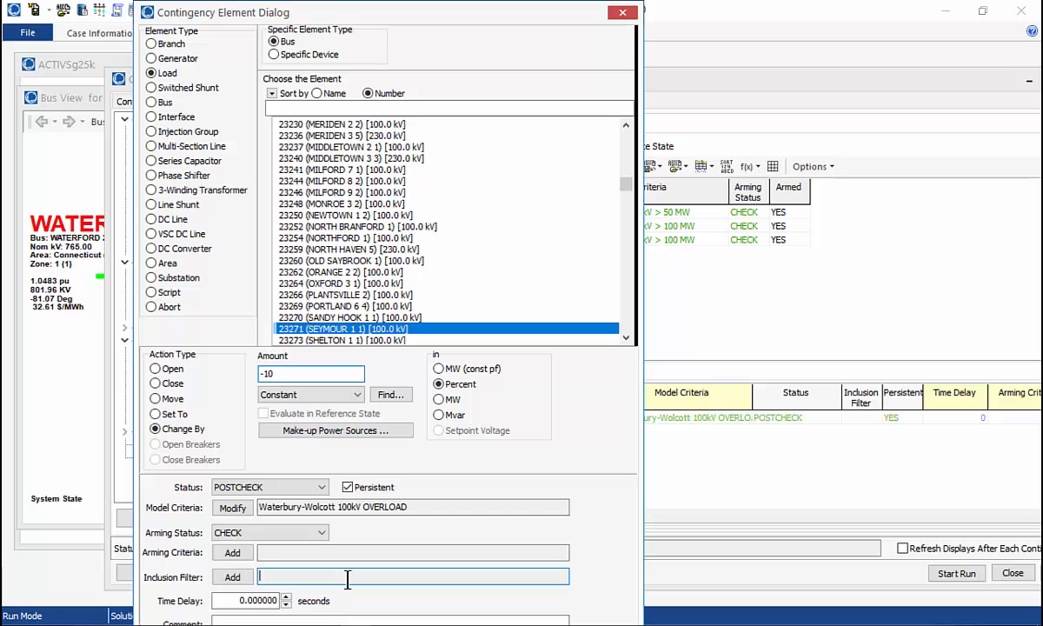
key(Tab)
key(Tab)
key(Tab)
key(Tab)
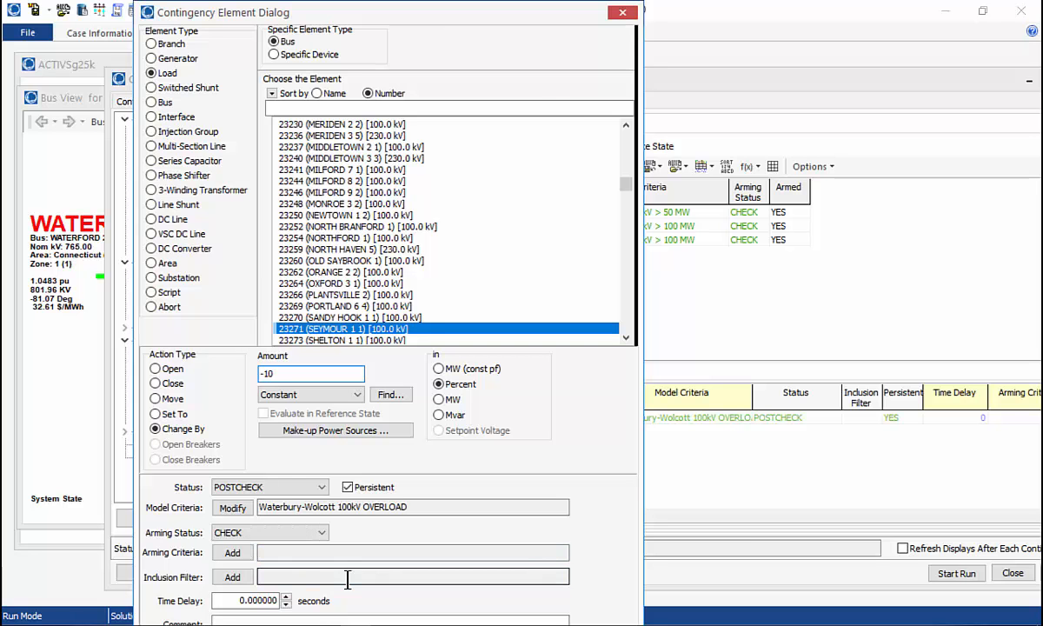
key(Return)
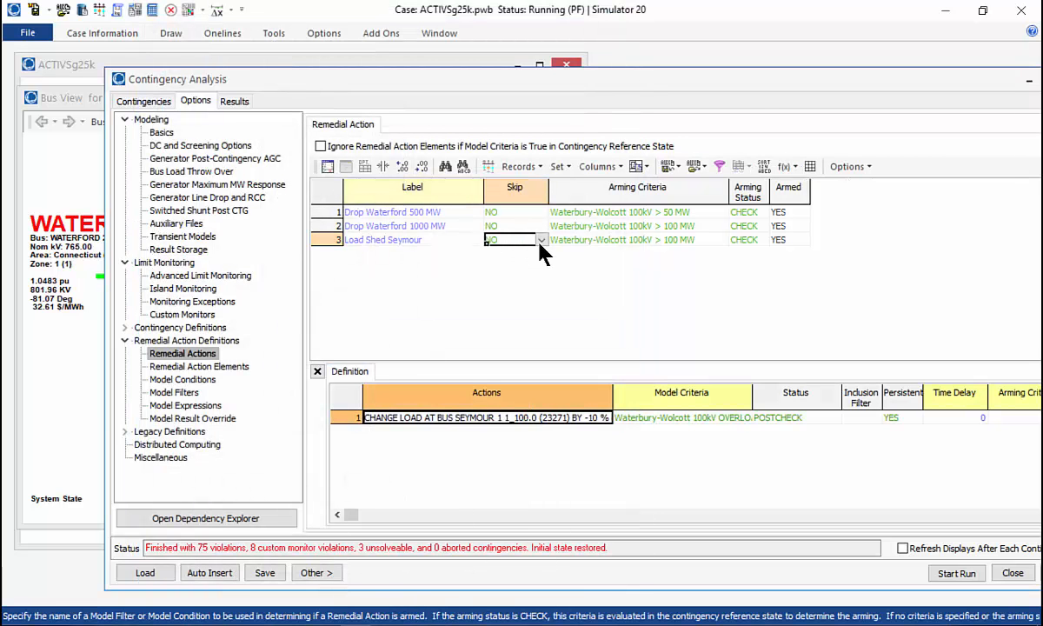
Step: Re-solve the L_023406BETHEL37-023415DANBURY24C1 contingency with Load Shed Seymour enabled
click(146, 102)
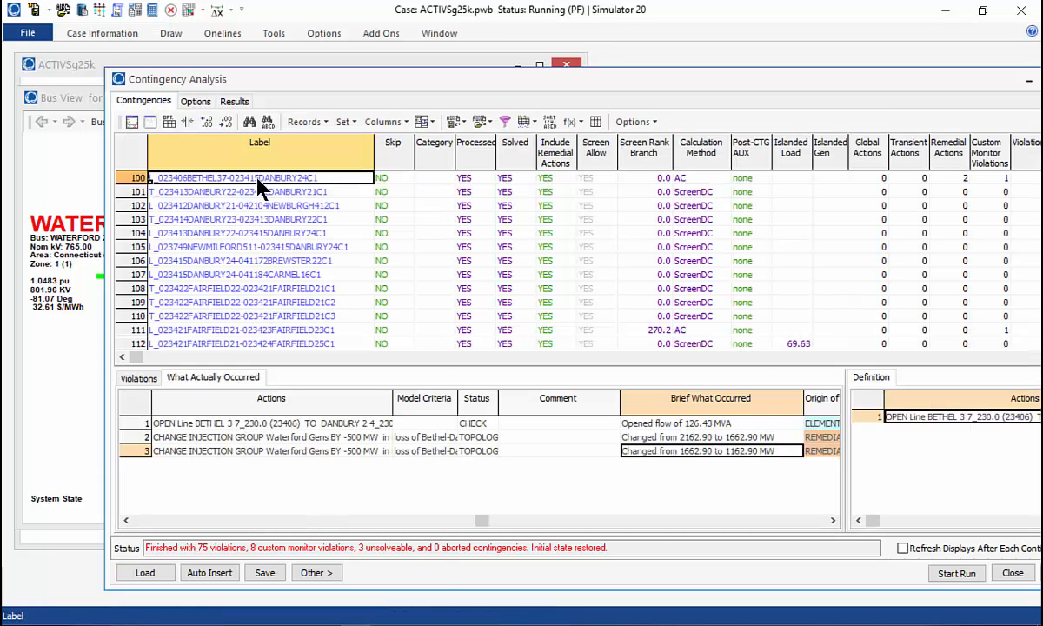
right_click(258, 186)
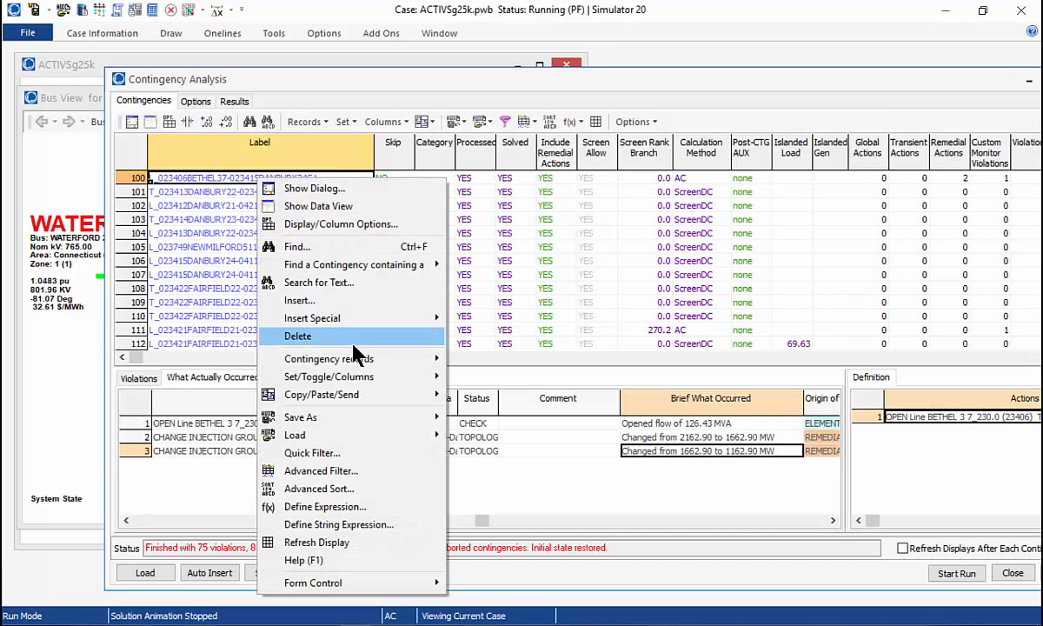
mouse_move(362, 365)
click(514, 423)
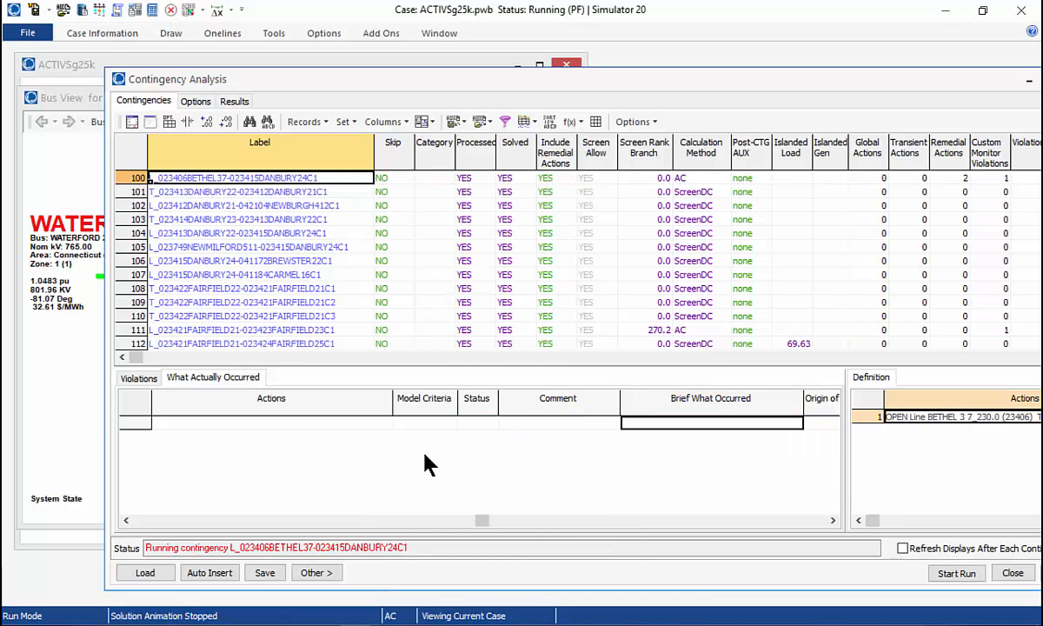
Step: Check the re-solved contingency's violations list with the Category column widened, along with its Violations and Max Branch % values
click(140, 381)
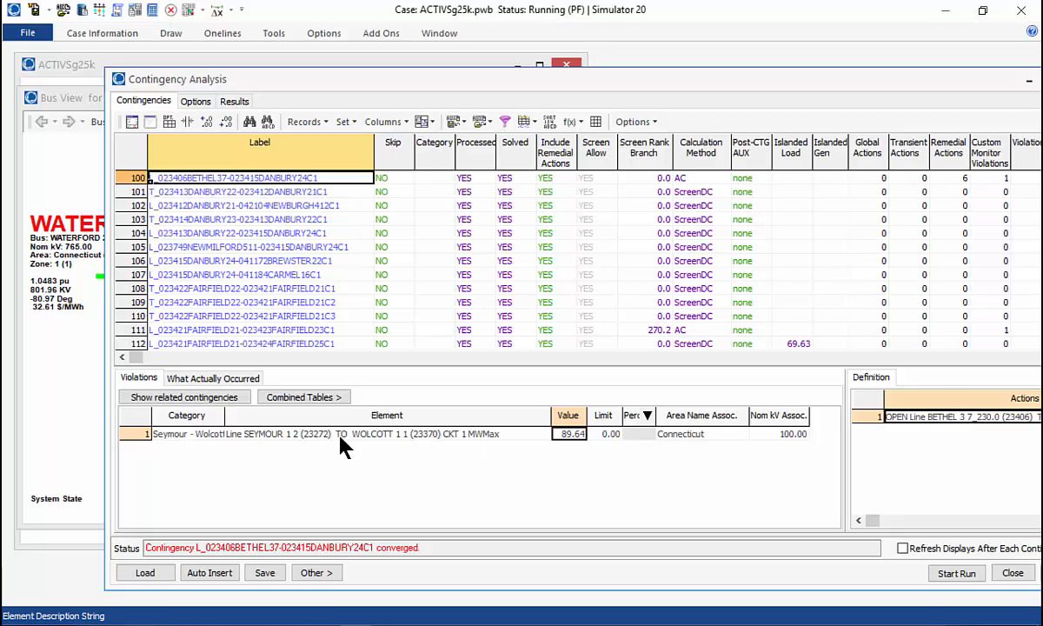
double_click(226, 409)
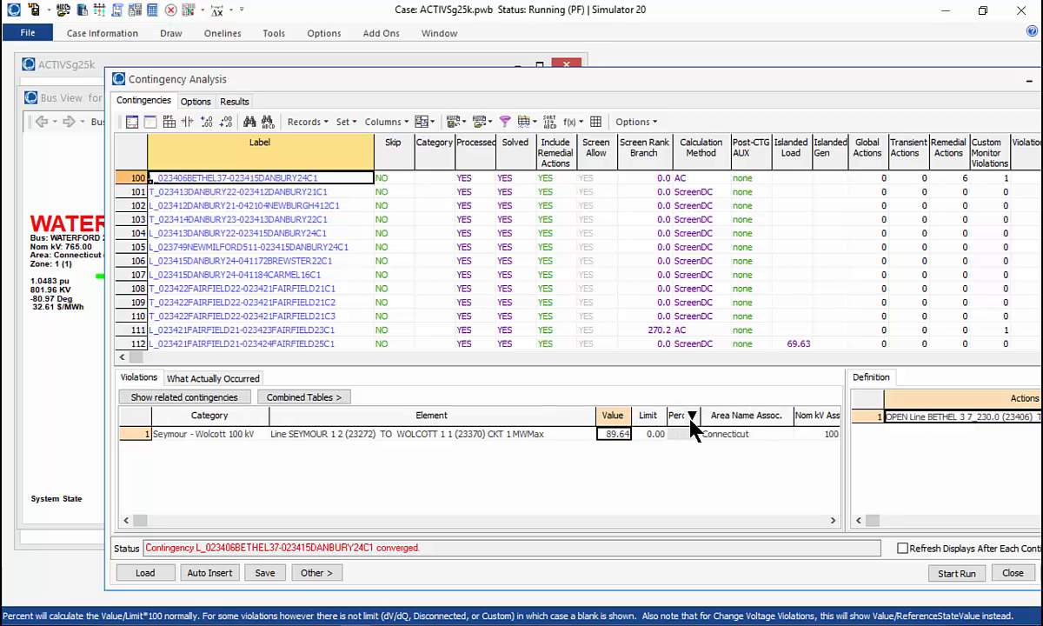
click(991, 178)
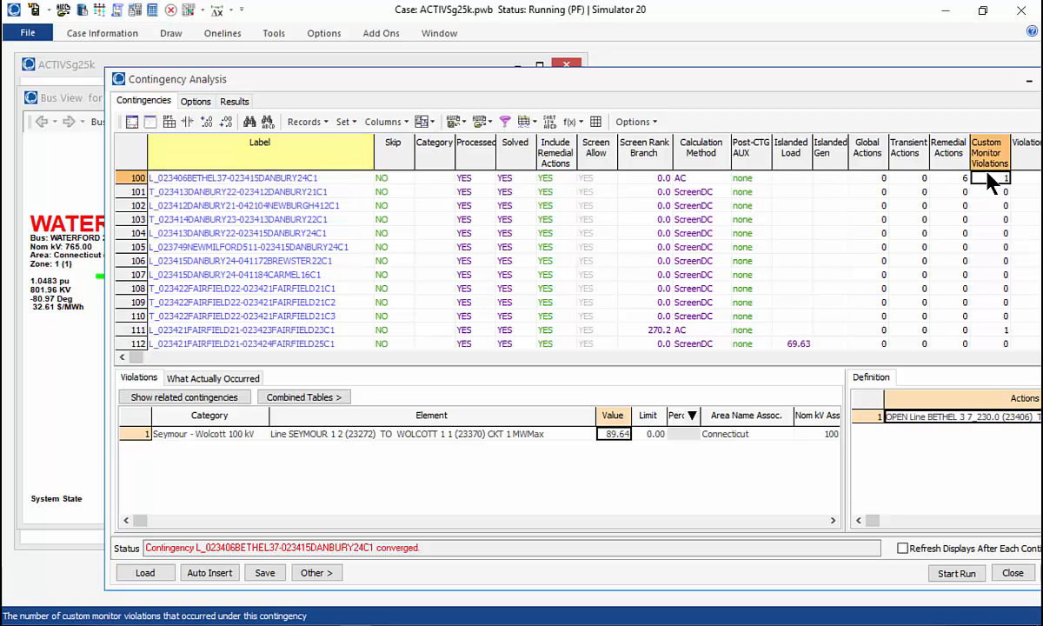
key(Right)
key(Right)
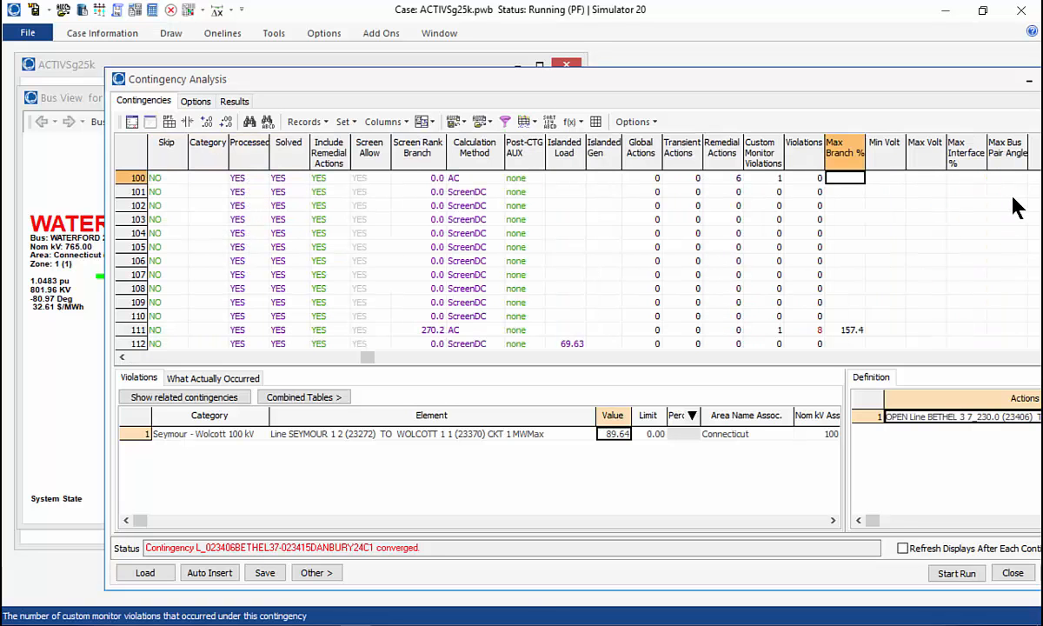
Step: Inspect the Waterbury–Wolcott and Wolcott–Seymour line loadings on the ACTIVSg25k oneline and return to the contingency analysis
click(191, 11)
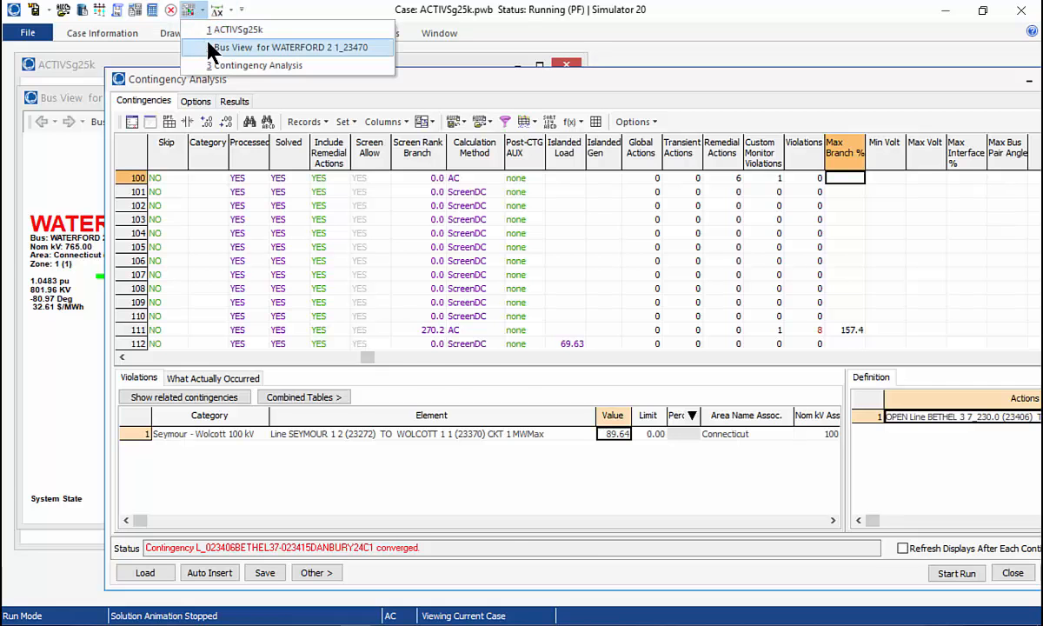
click(205, 46)
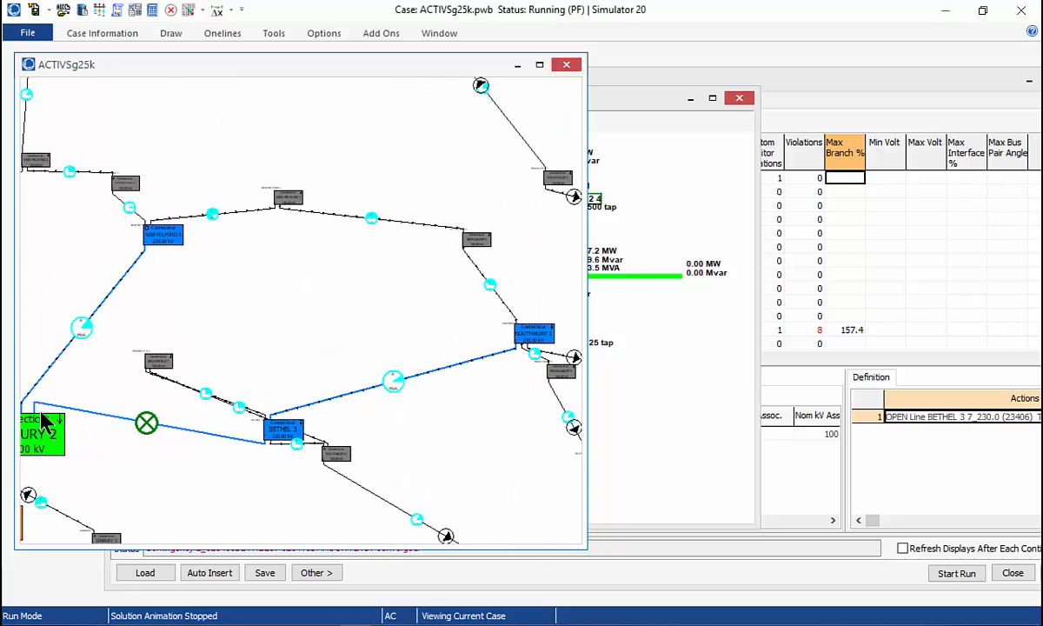
drag(259, 424, 0, 473)
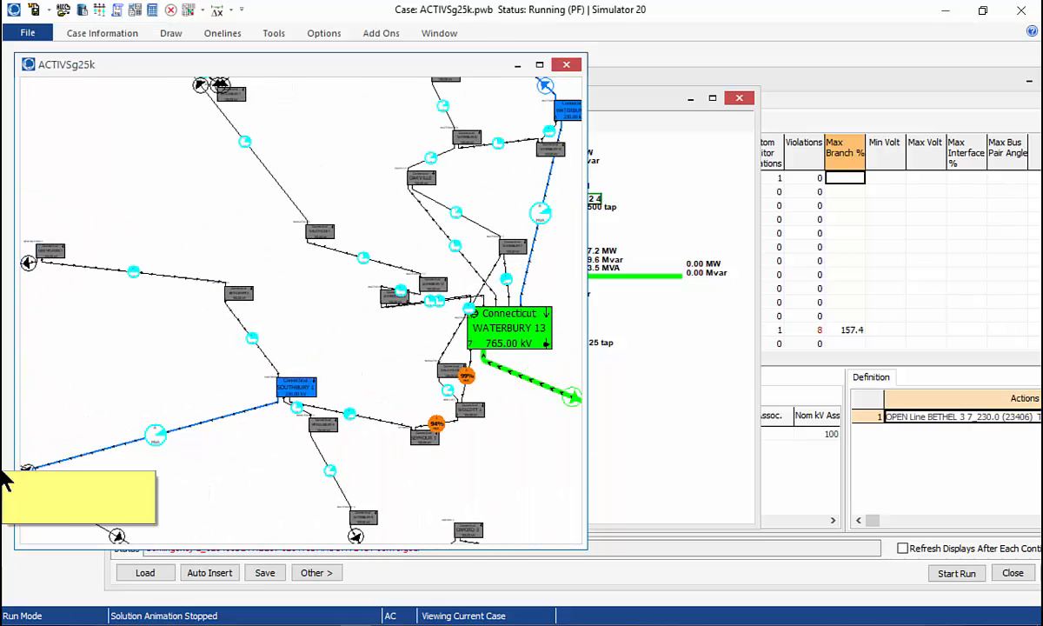
scroll(438, 461, up, 3)
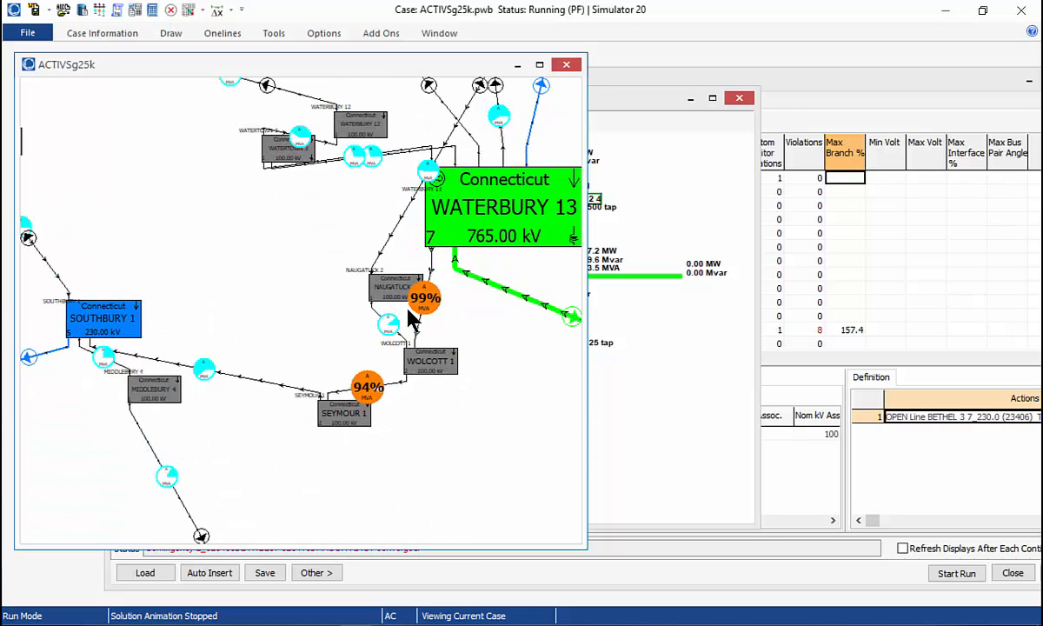
click(812, 94)
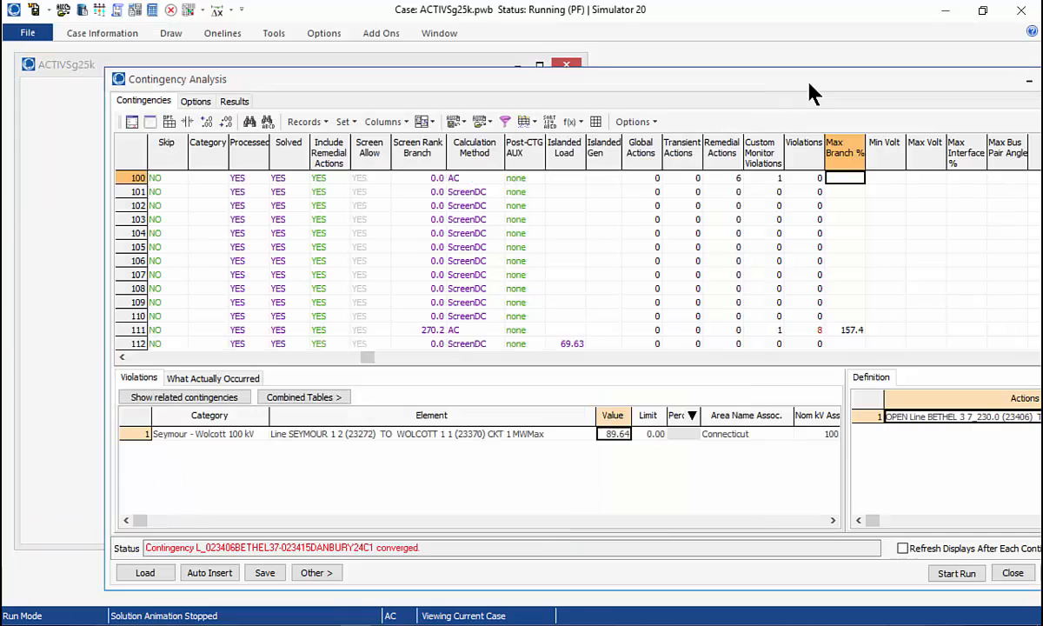
Step: Examine what actually occurred in the re-solved contingency, going through each repeated Seymour load reduction and its action origin
click(198, 381)
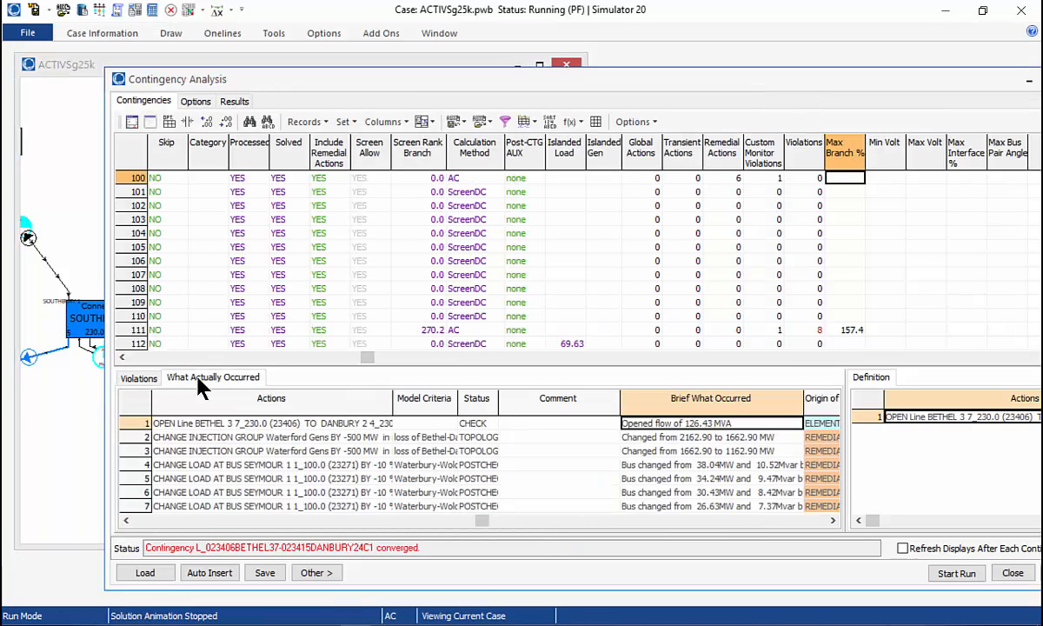
click(691, 465)
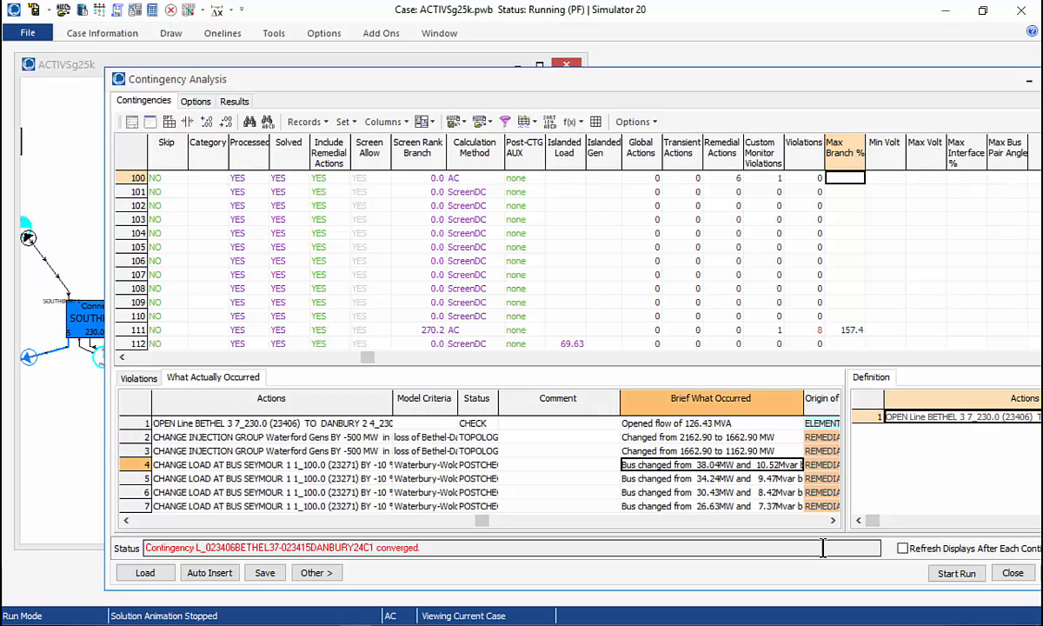
key(Down)
key(Down)
key(Down)
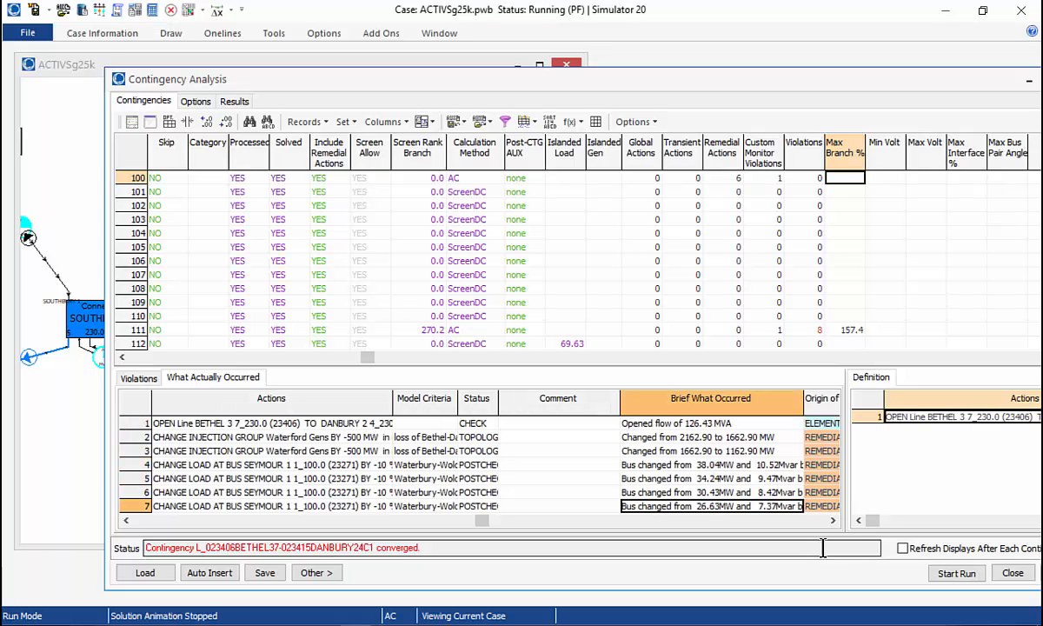
key(Up)
key(Up)
key(Up)
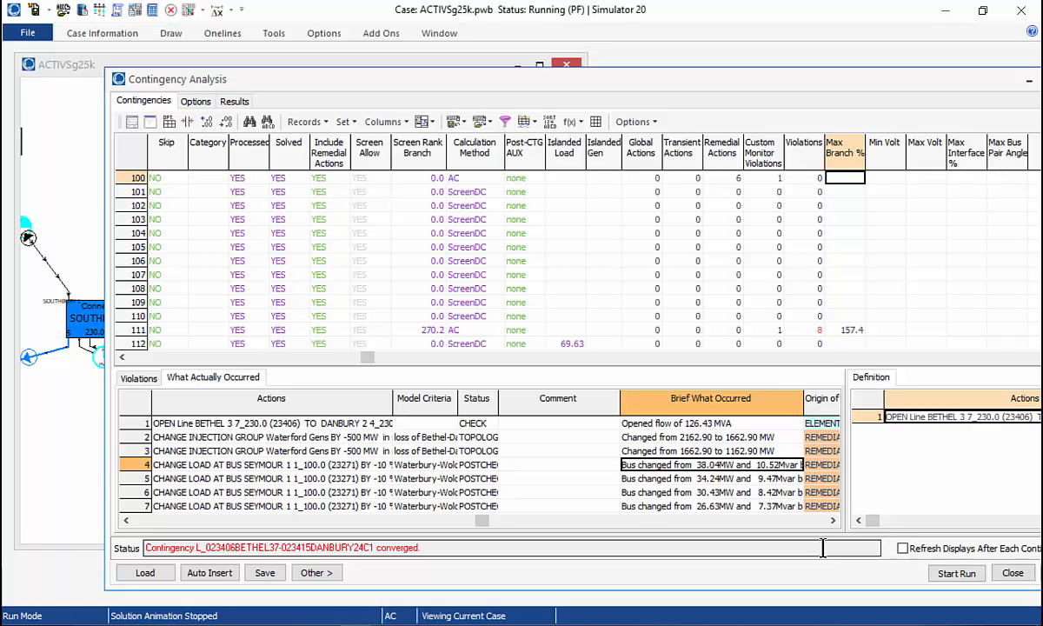
click(831, 520)
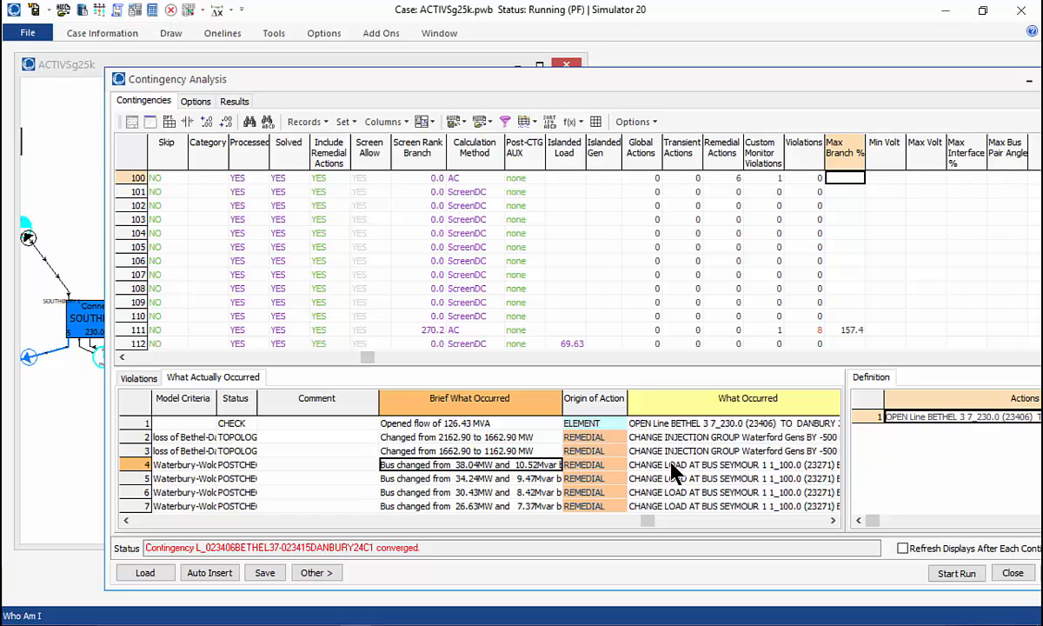
Step: Check the Load Shed Seymour remedial action's definition with its Model Criteria column widened, viewing which model condition is selected without changing it
click(196, 102)
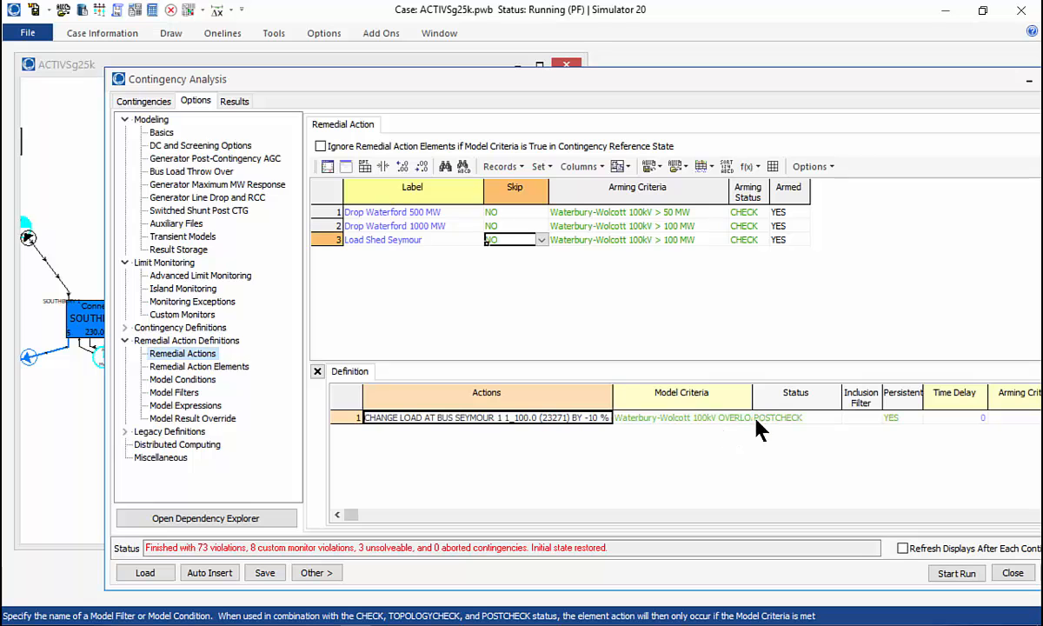
click(683, 419)
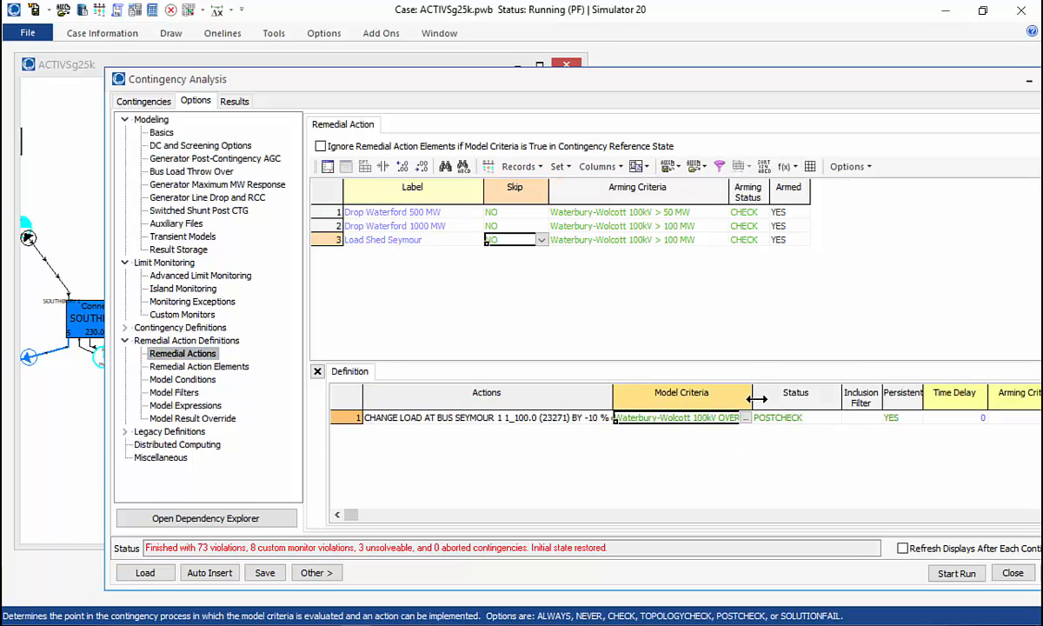
drag(753, 398, 799, 398)
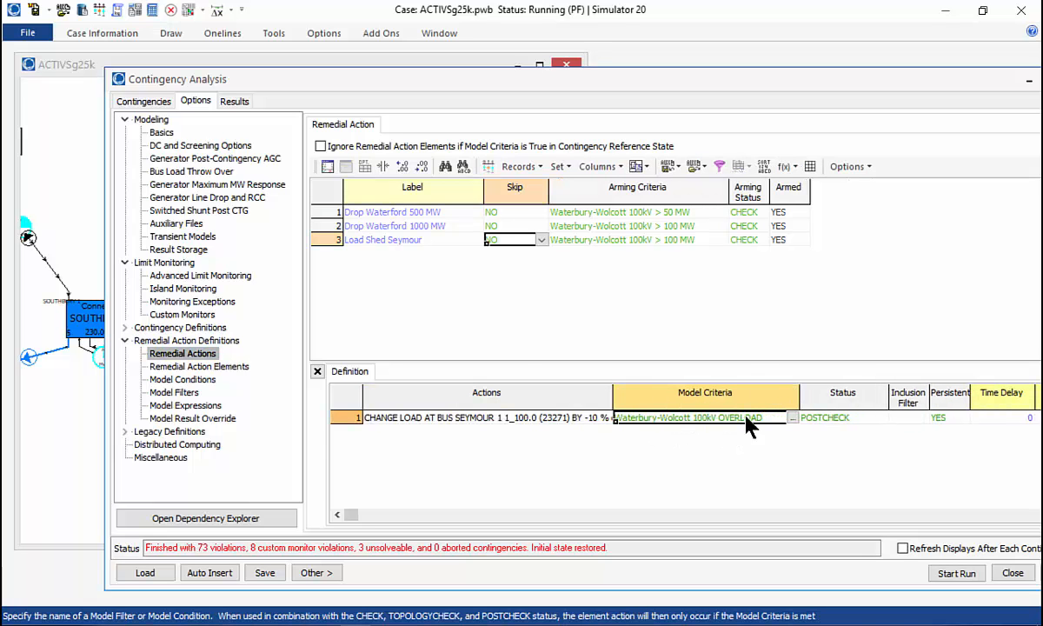
double_click(686, 420)
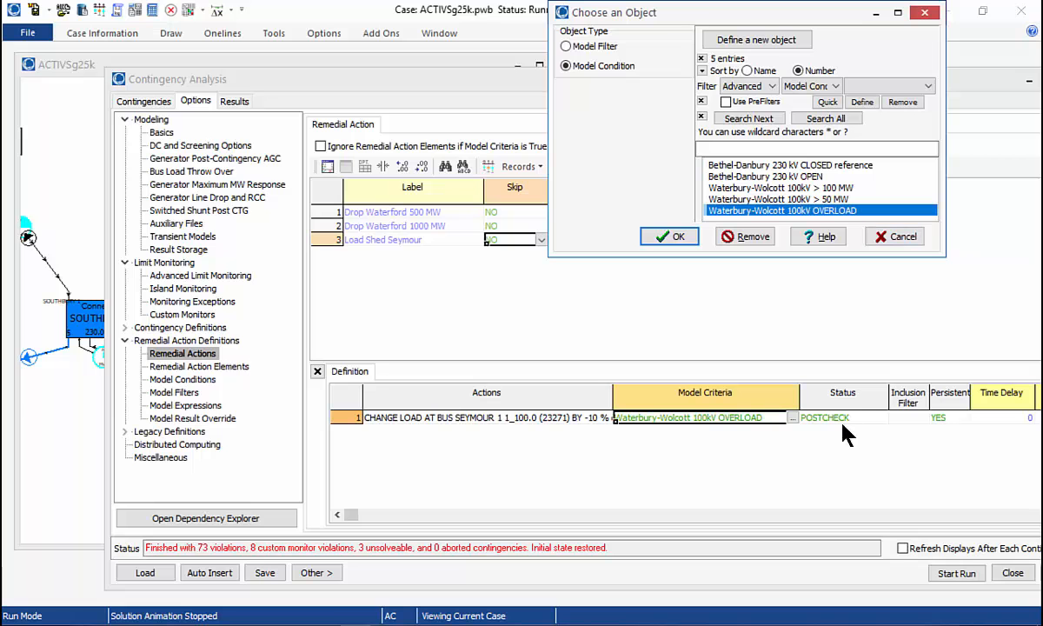
click(903, 236)
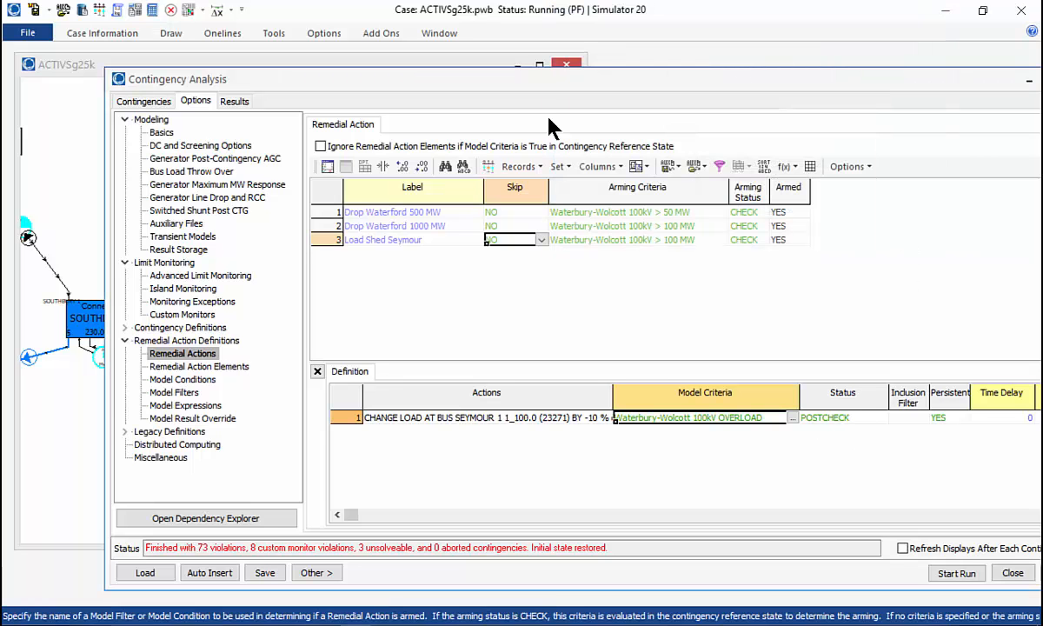
drag(560, 91, 491, 94)
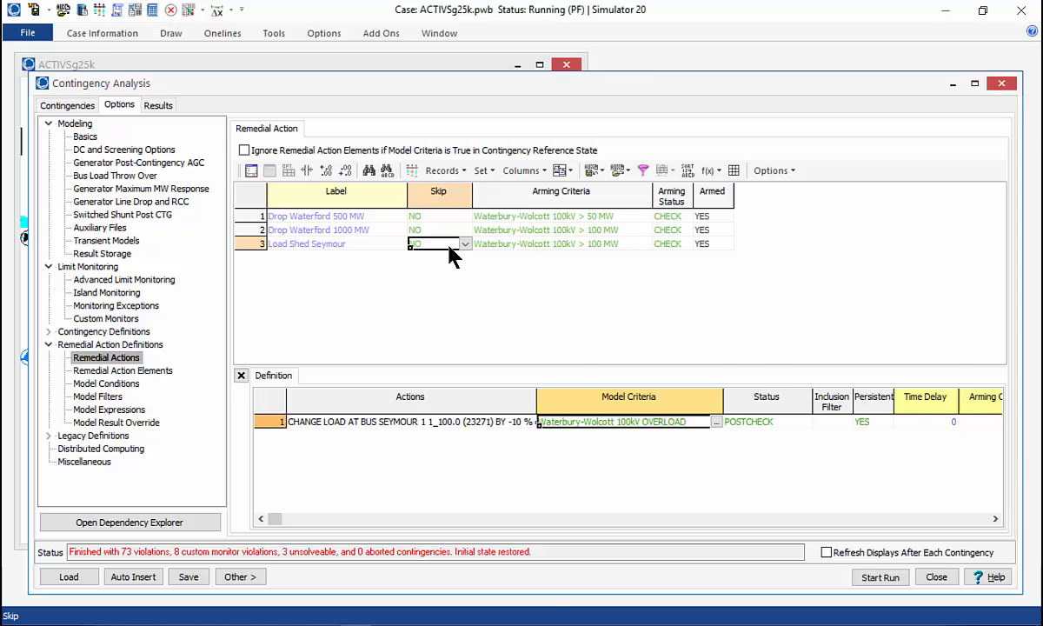
key(alt+Tab)
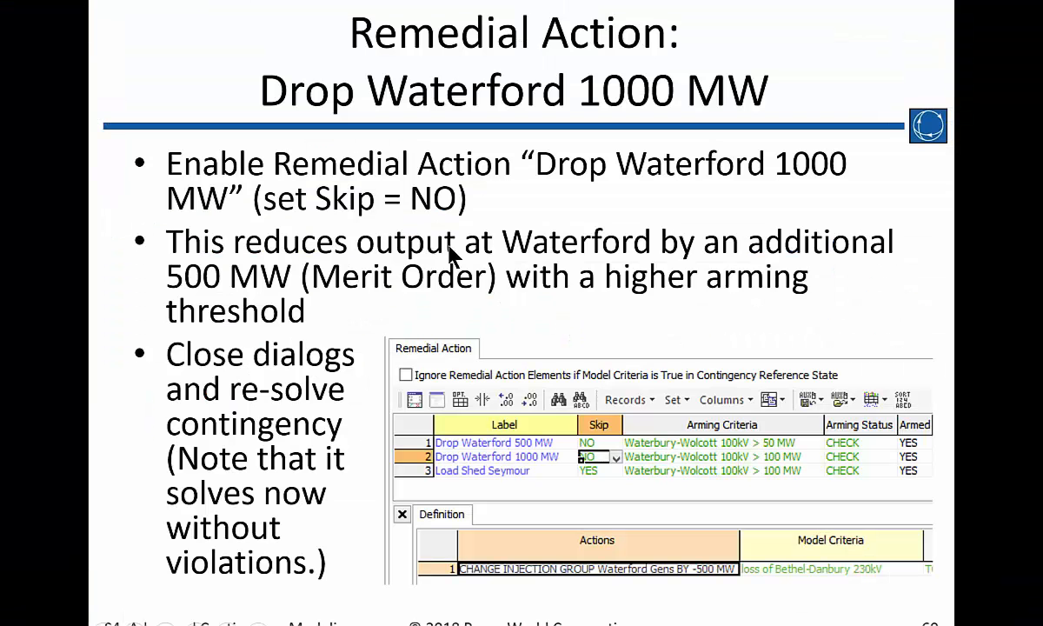
key(Right)
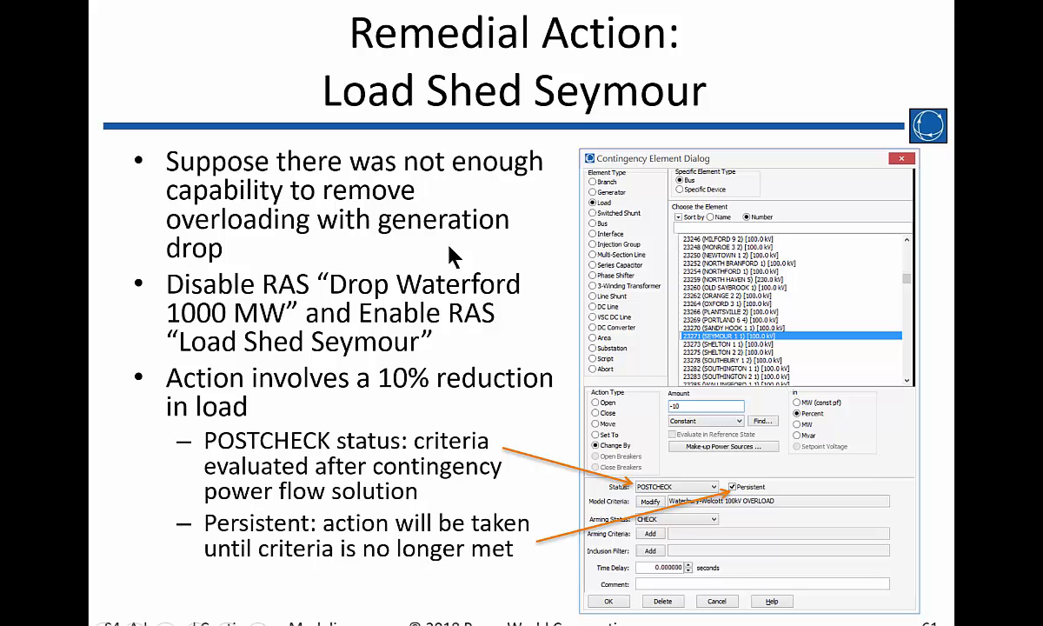